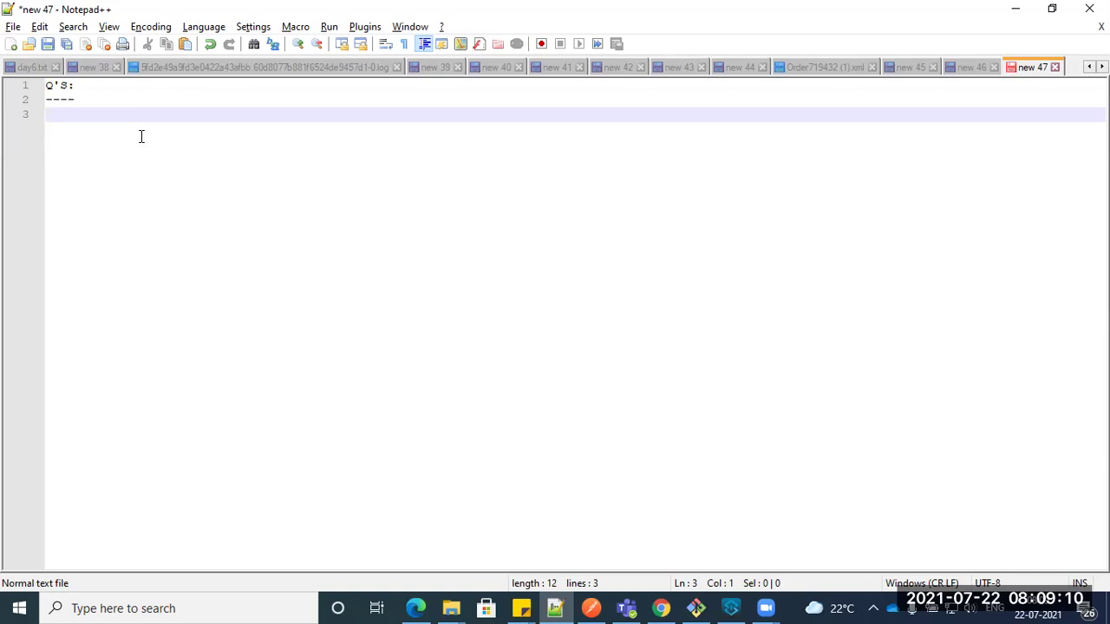
# Step: Add a line reading "Assignment" under the Q'S heading and start a new line below it
pyautogui.press('Return')
pyautogui.press('BackSpace')
pyautogui.write('Assigme')
pyautogui.press('BackSpace')
pyautogui.press('BackSpace')
pyautogui.write('nment')
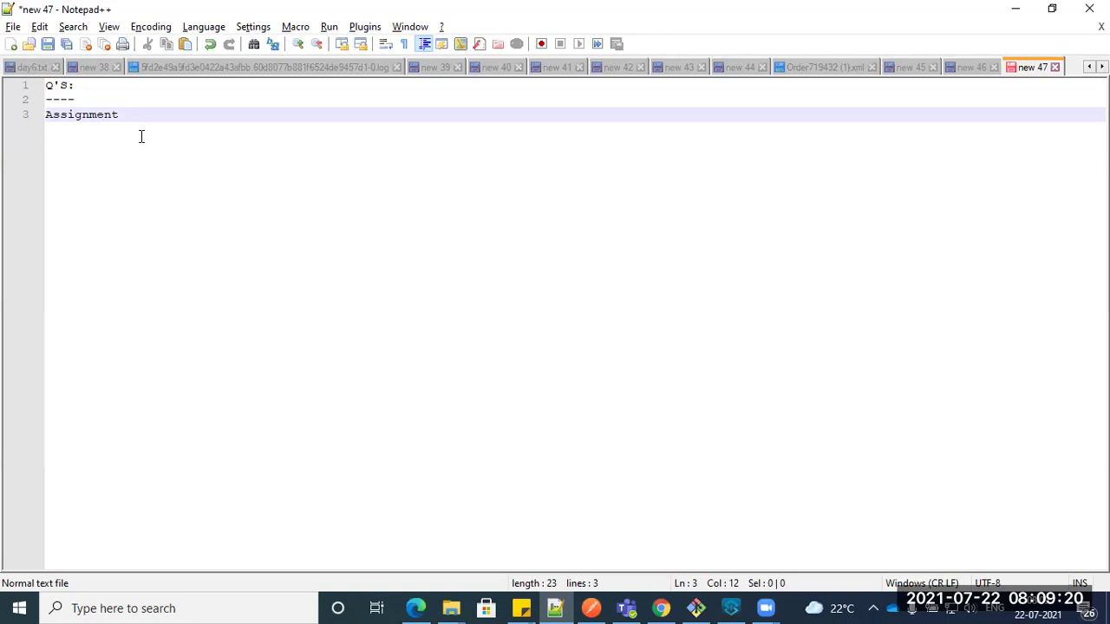
pyautogui.press('Return')
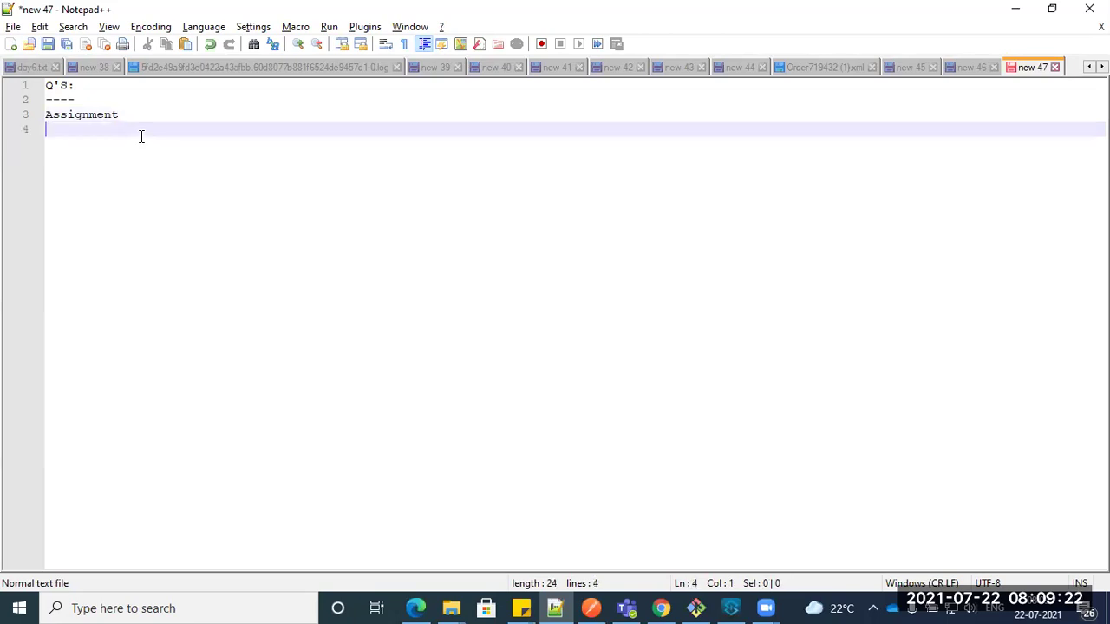
# Step: Write "REST - API consuming" below the Assignment line, leaving one empty line after it
pyautogui.write('REST -A')
pyautogui.write('d')
pyautogui.press('BackSpace')
pyautogui.press('BackSpace')
pyautogui.write('A')
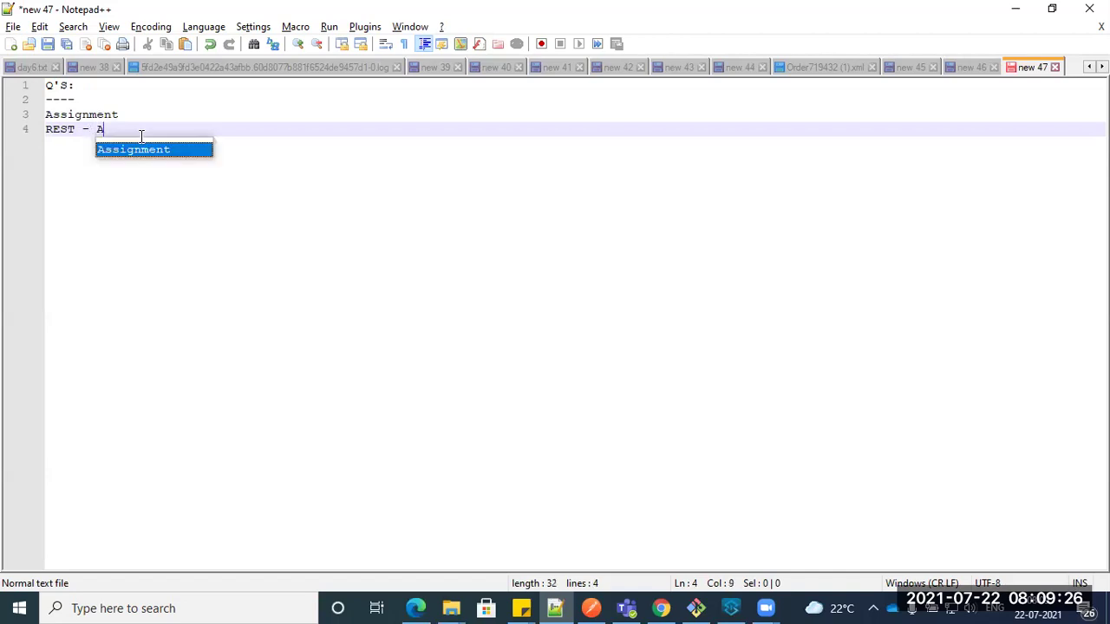
pyautogui.write('PI consuming')
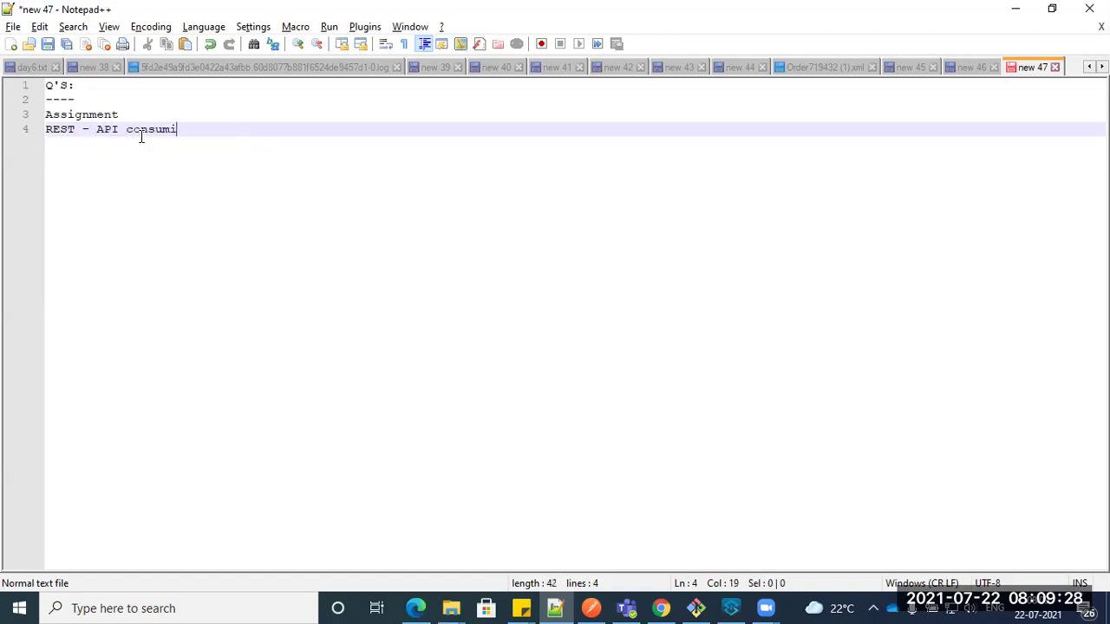
pyautogui.press('BackSpace')
pyautogui.write('g')
pyautogui.press('Return')
pyautogui.press('Return')
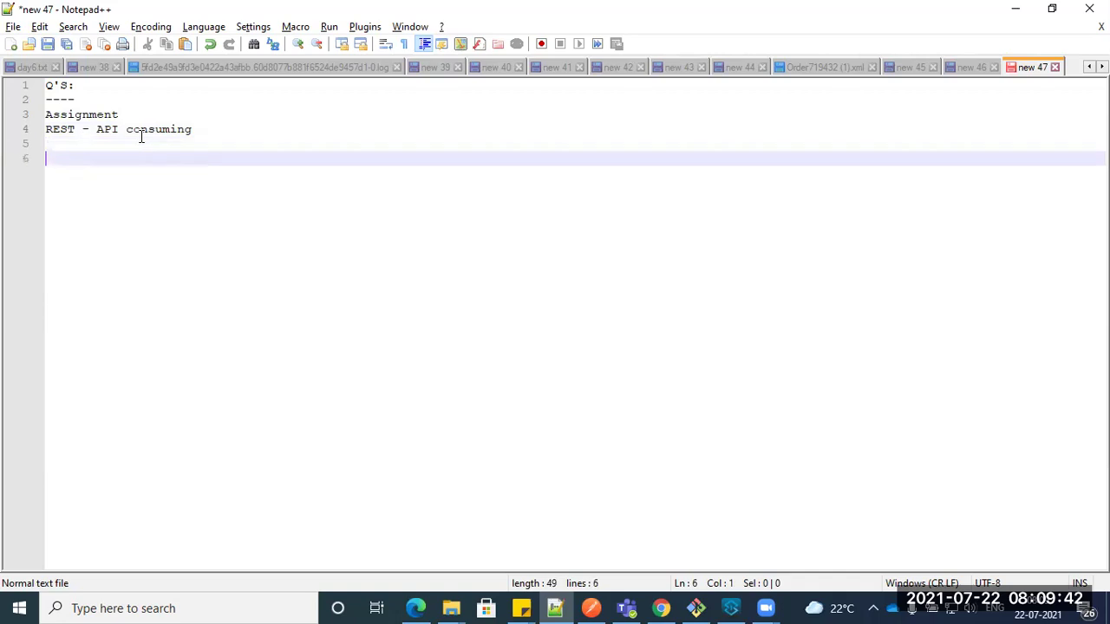
pyautogui.press('BackSpace')
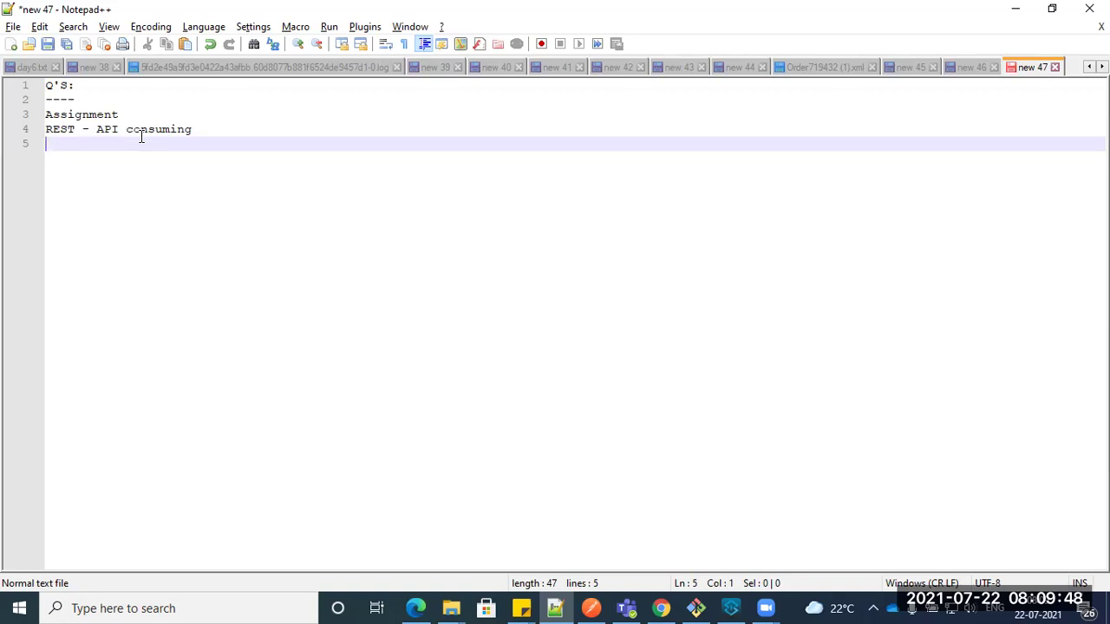
pyautogui.press('XF86AudioRaiseVolume')
pyautogui.press('XF86AudioRaiseVolume')
pyautogui.press('XF86AudioRaiseVolume')
pyautogui.press('XF86AudioRaiseVolume')
pyautogui.press('XF86AudioRaiseVolume')
pyautogui.press('XF86AudioRaiseVolume')
pyautogui.press('XF86AudioRaiseVolume')
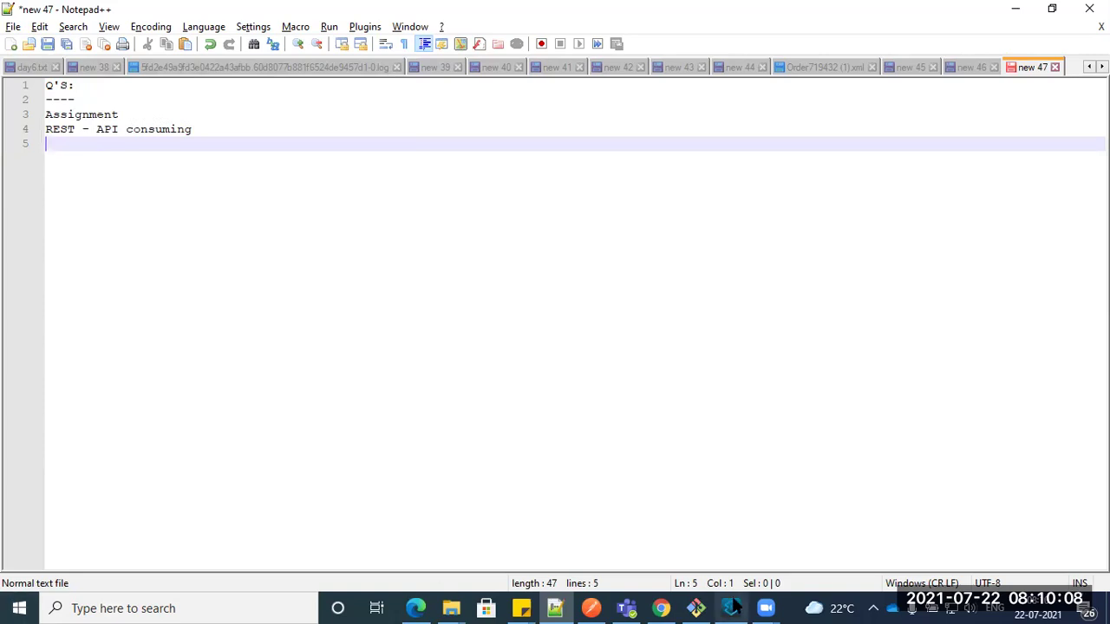
# Step: Switch to Anypoint Studio, open the rest-api-consuming project and open its rest-api-consuming.xml flow file
pyautogui.click(730, 607)
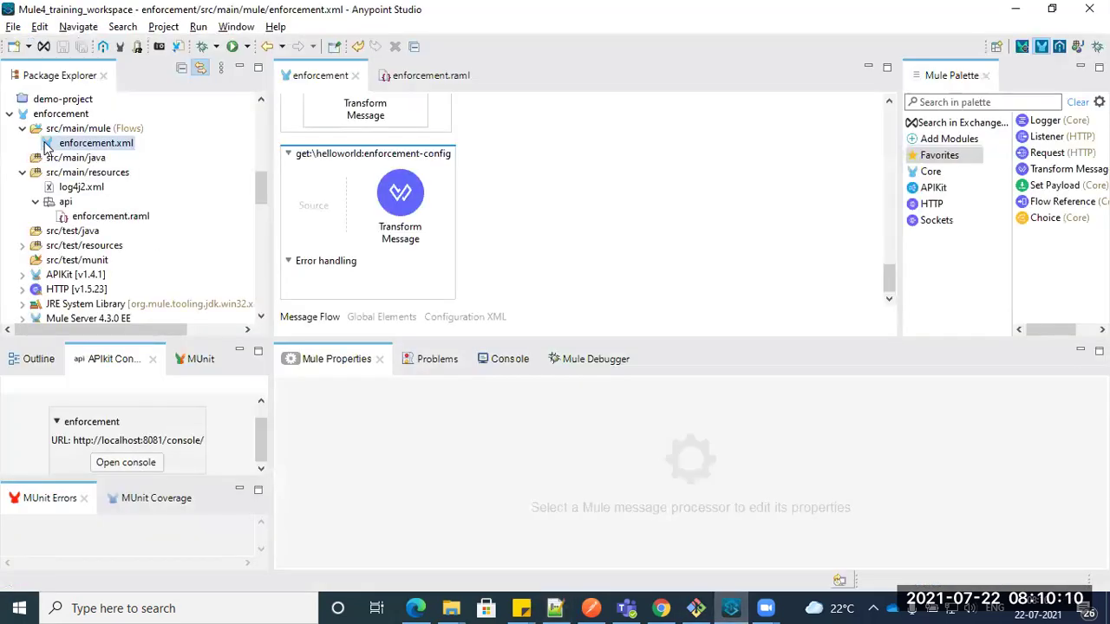
pyautogui.click(8, 116)
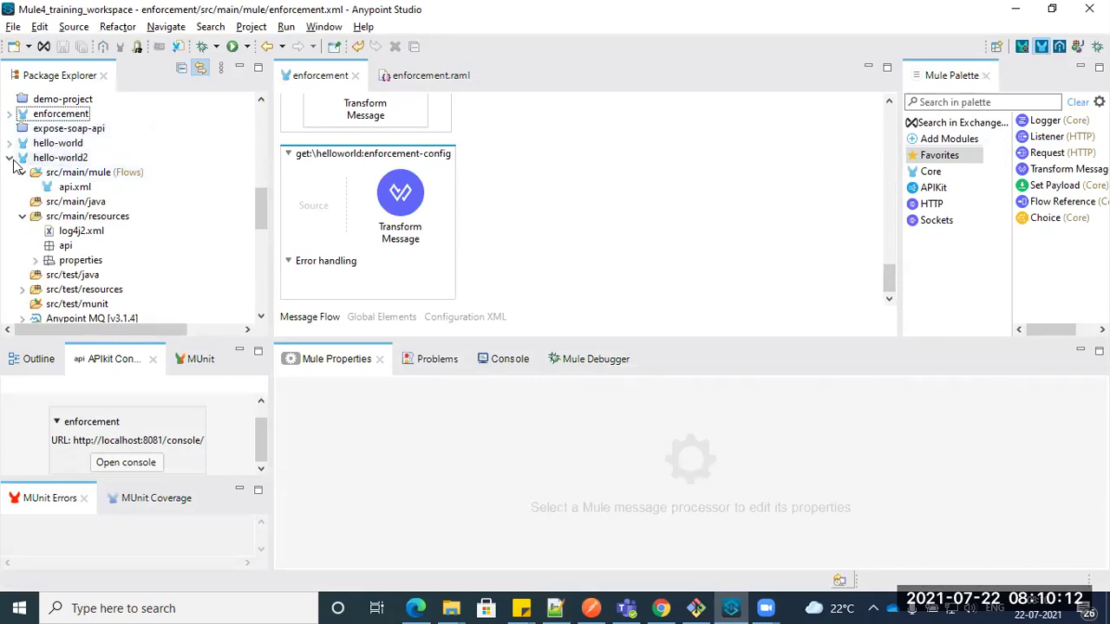
pyautogui.press('r')
pyautogui.scroll(-3, 78, 260)
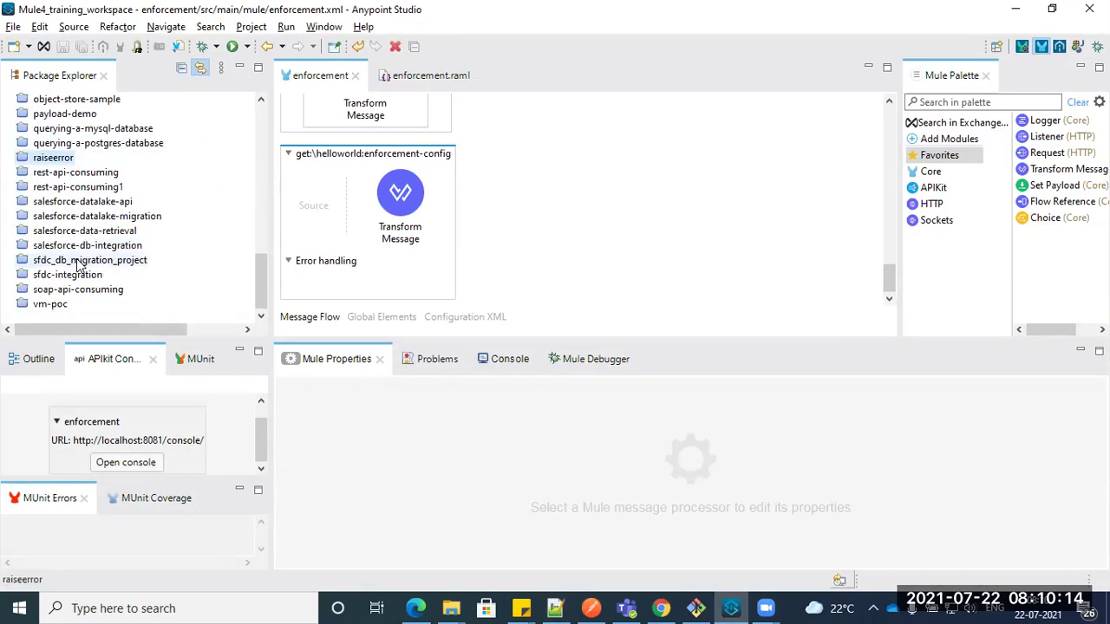
pyautogui.click(52, 173)
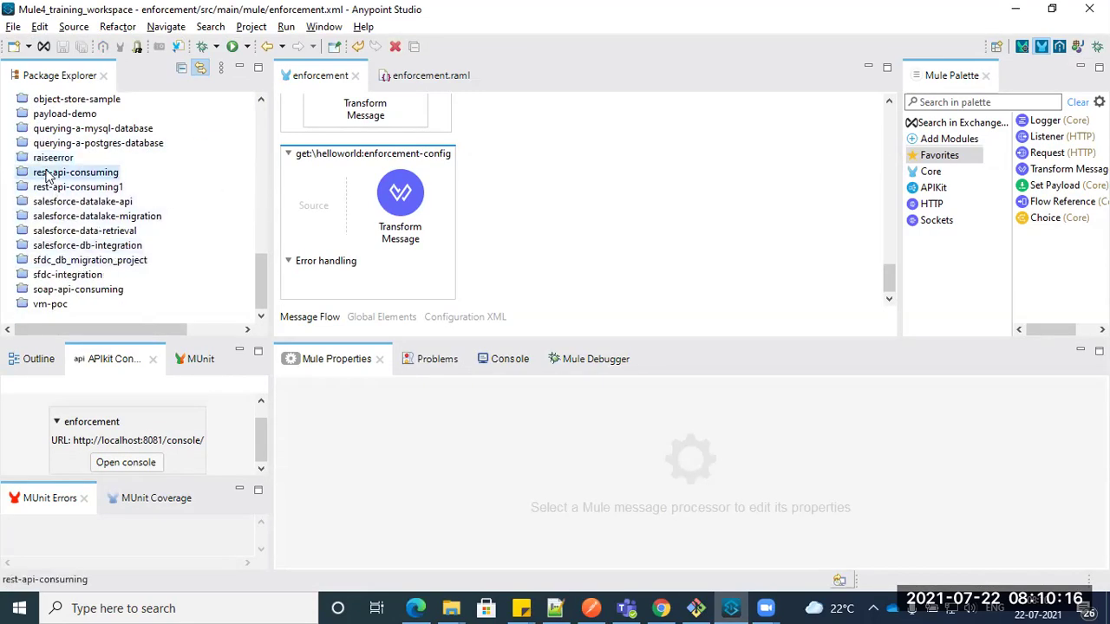
pyautogui.click(8, 172)
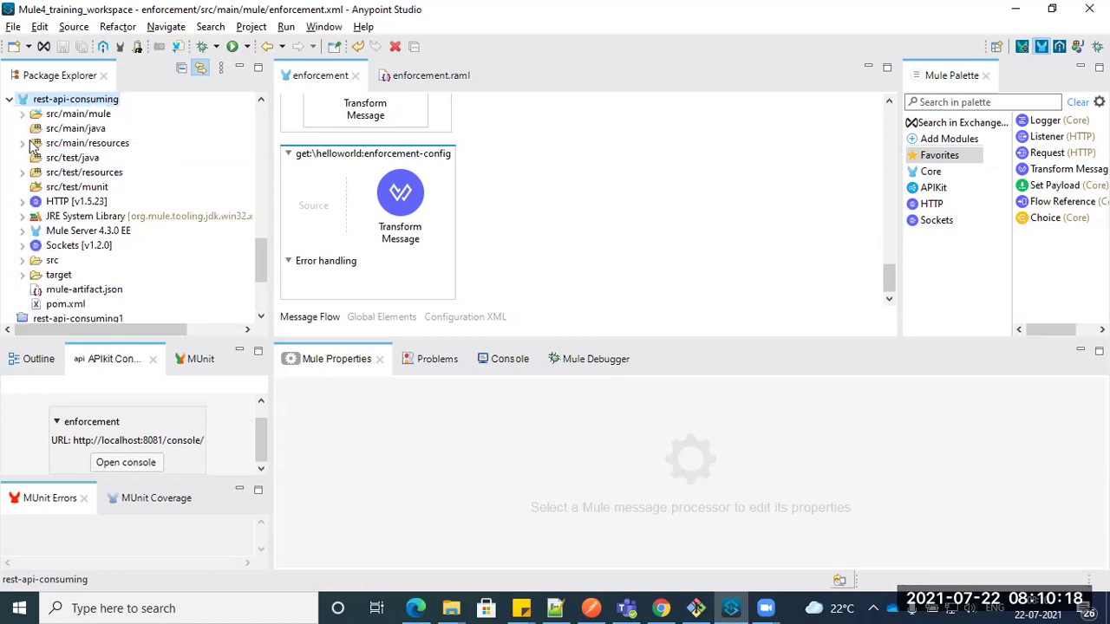
pyautogui.click(24, 115)
pyautogui.doubleClick(57, 129)
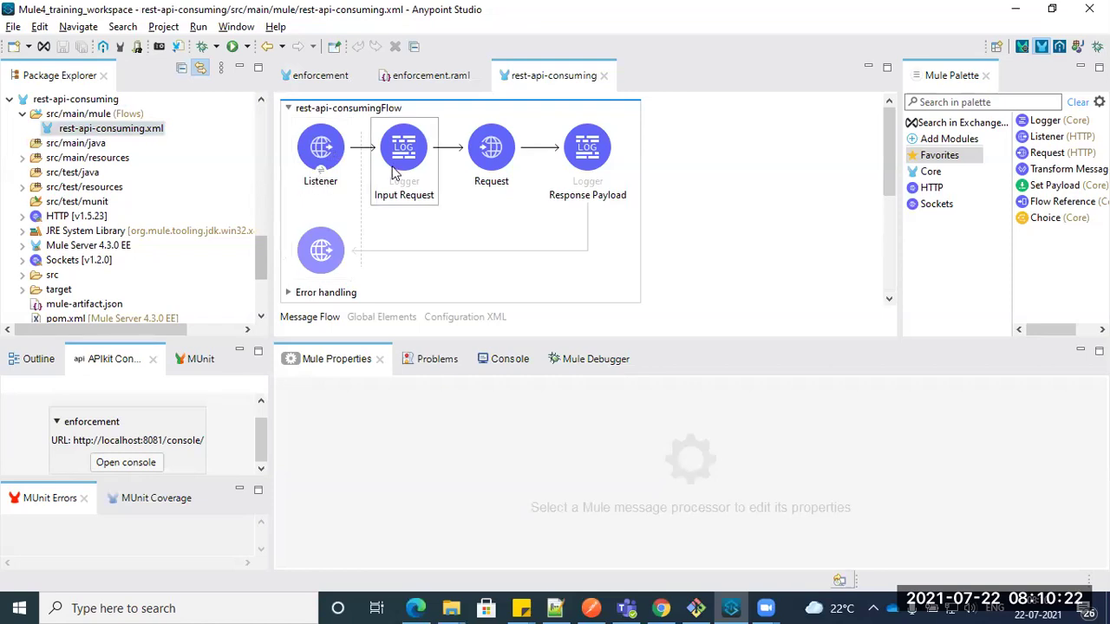
# Step: Open the HTTP Request configuration of the first flow's Request component and replace the host with ${http.dummy.host}
pyautogui.click(491, 155)
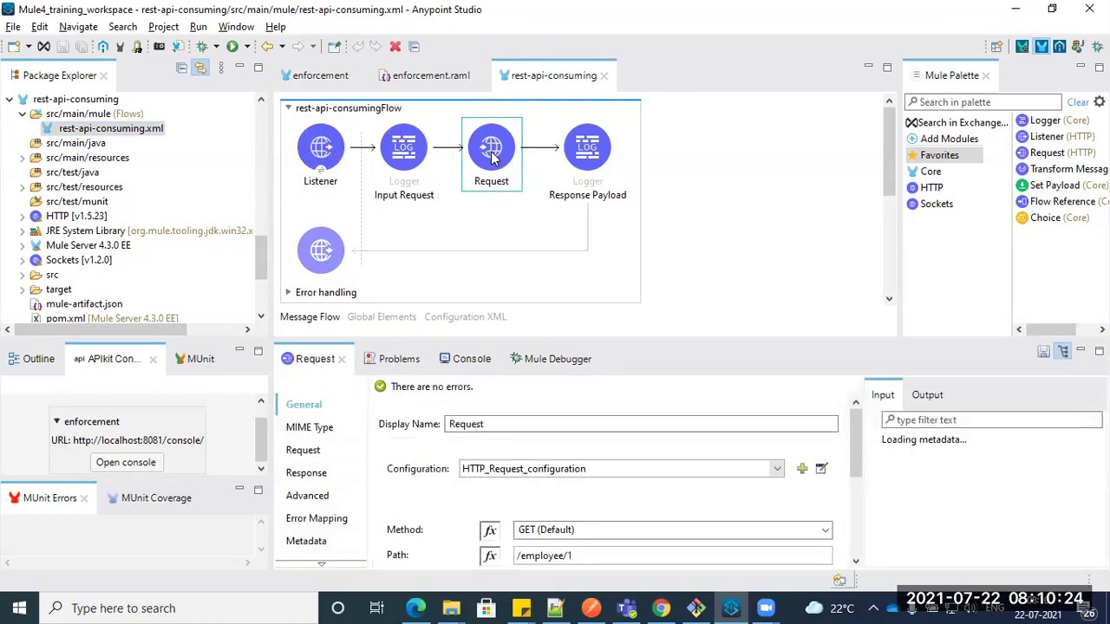
pyautogui.click(821, 468)
pyautogui.moveTo(478, 198); pyautogui.dragTo(125, 193)
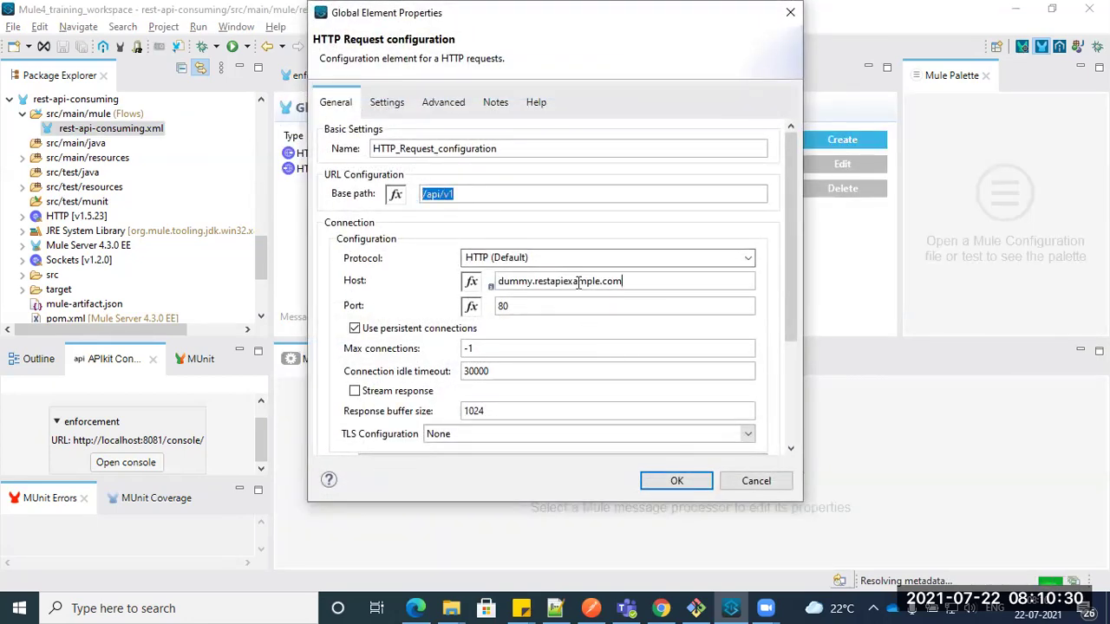
pyautogui.moveTo(622, 283); pyautogui.dragTo(500, 379)
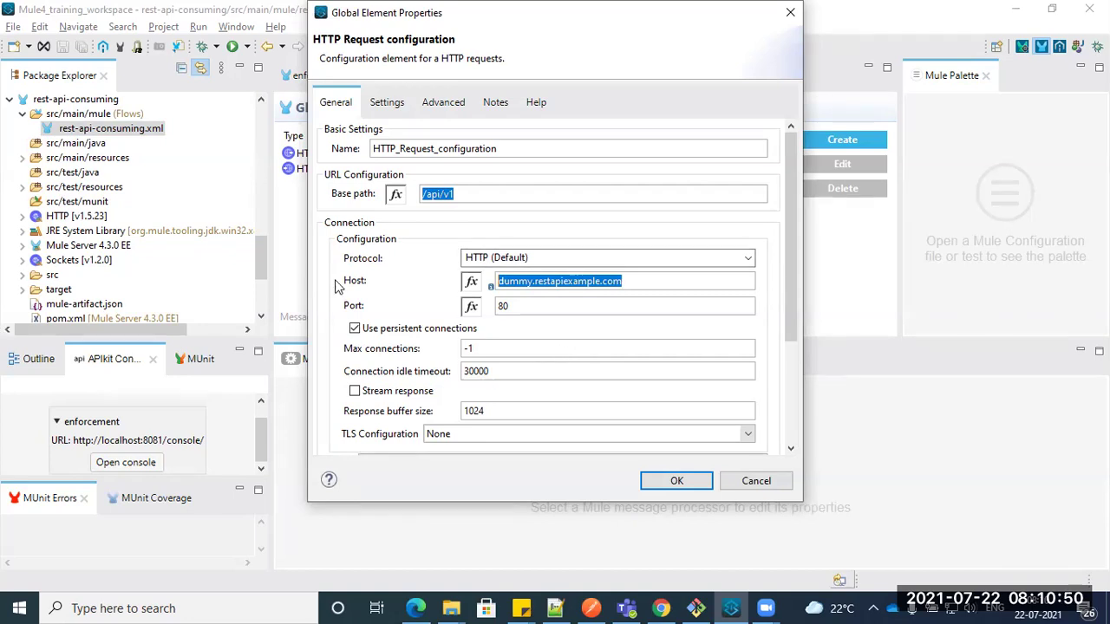
pyautogui.write('$')
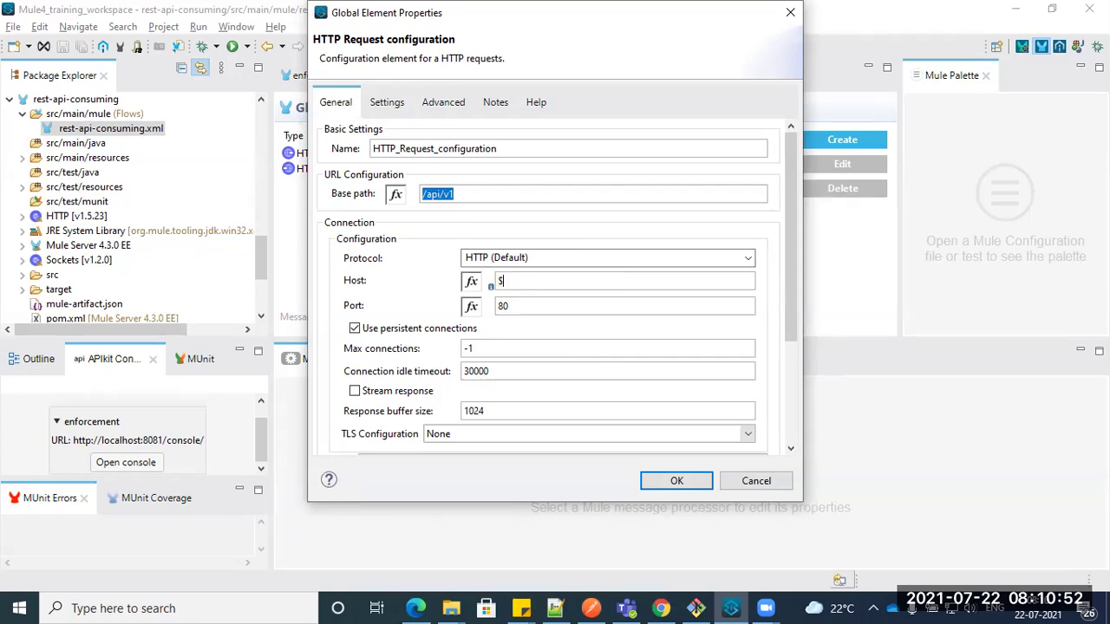
pyautogui.write('{http.dummy.host')
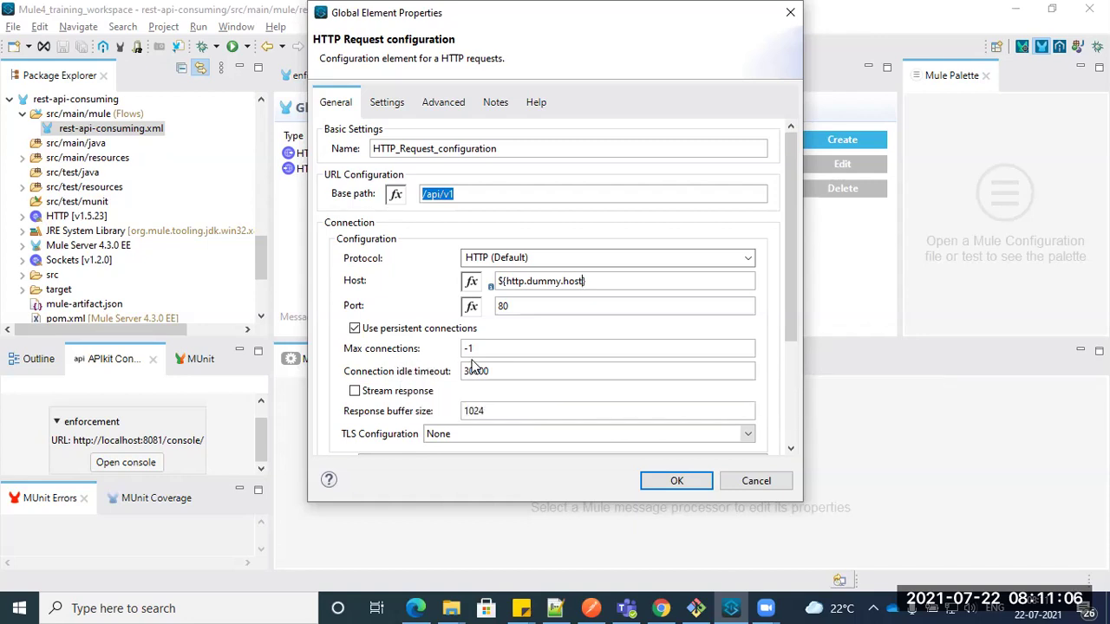
# Step: Replace the port with ${http.dummy.port}, close the HTTP Request configuration without saving and return to the message flow
pyautogui.press('Tab')
pyautogui.write('${')
pyautogui.write('http')
pyautogui.write('udummy.')
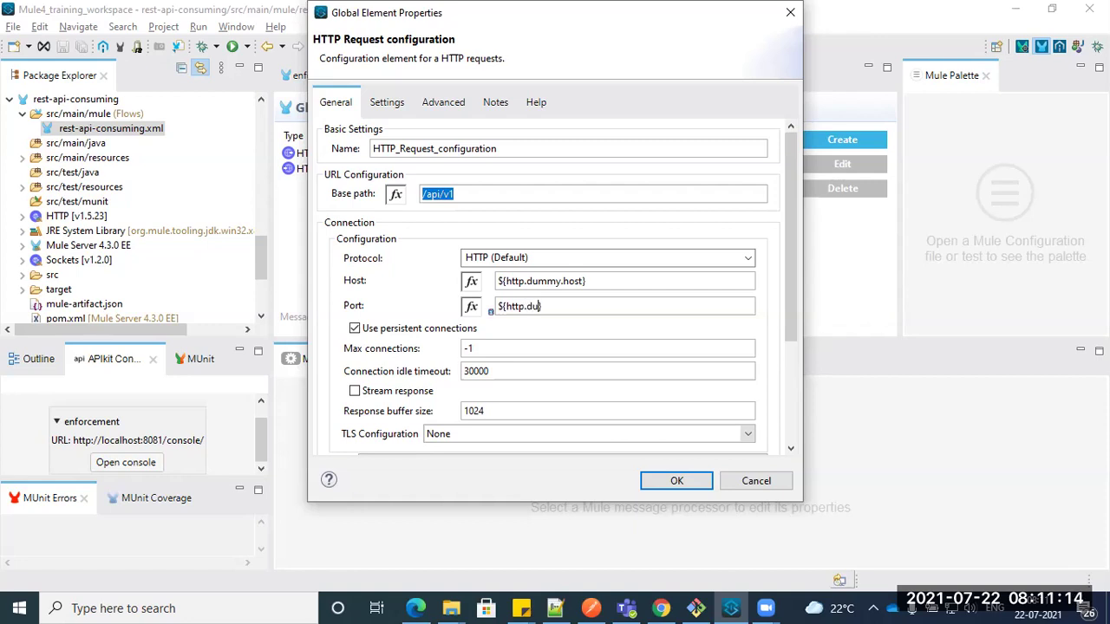
pyautogui.write('pa')
pyautogui.press('BackSpace')
pyautogui.write('ort}')
pyautogui.click(790, 13)
pyautogui.click(310, 317)
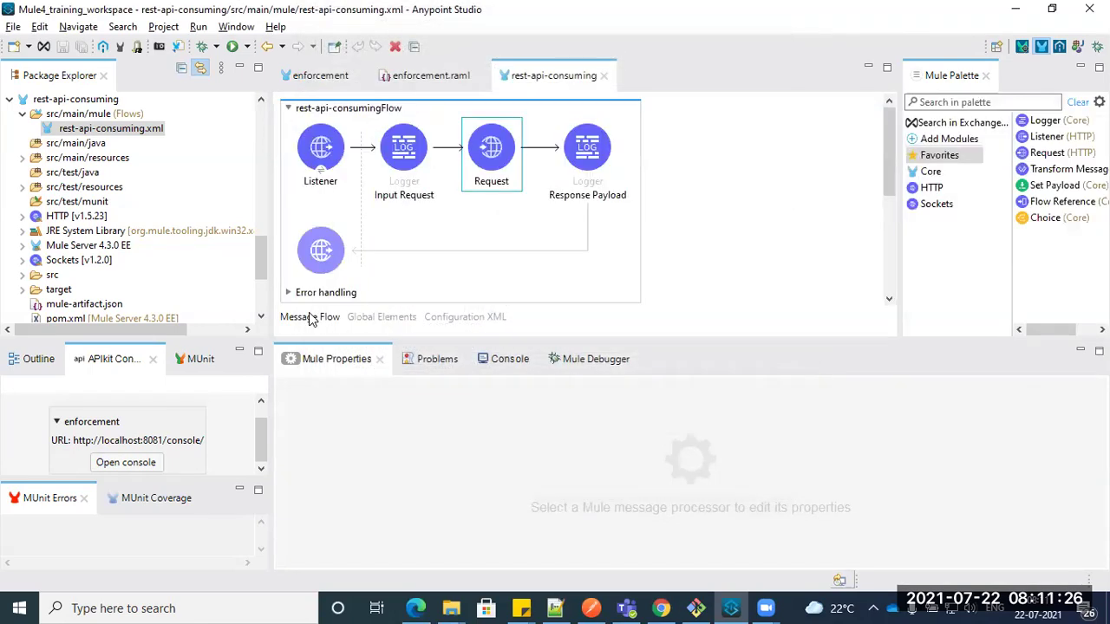
# Step: Examine the first flow's Request settings and look over both flows in rest-api-consuming
pyautogui.click(490, 180)
pyautogui.scroll(-2, 517, 199)
pyautogui.scroll(-4, 518, 199)
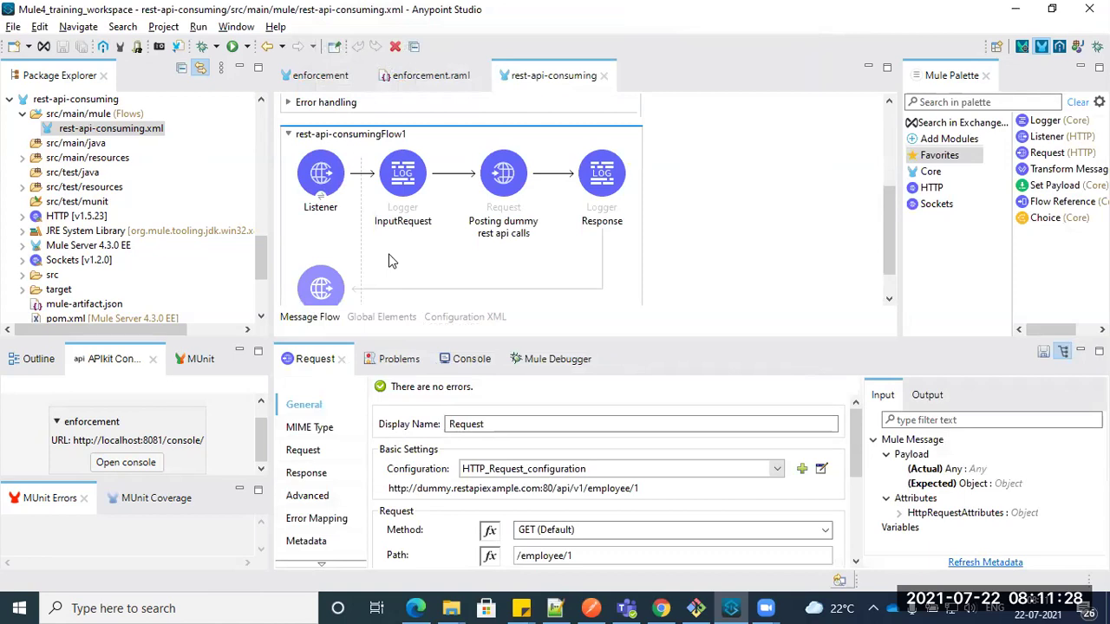
pyautogui.scroll(4, 389, 260)
pyautogui.scroll(-3, 389, 260)
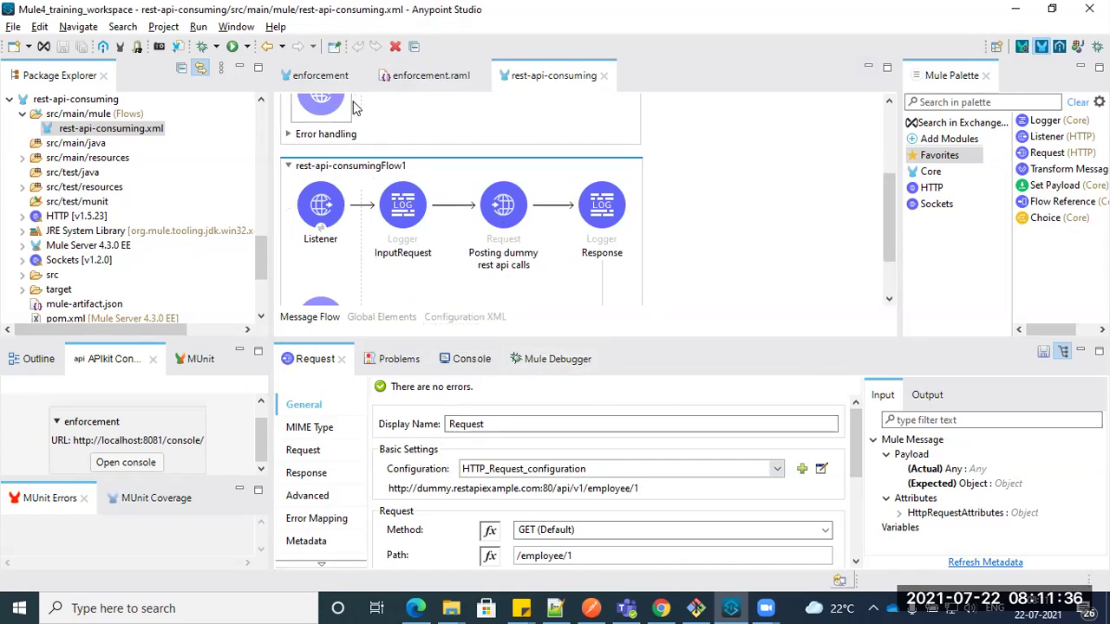
# Step: Show the enforcement flow in a maximized editor and look through its router, error handlers and console flow
pyautogui.click(320, 75)
pyautogui.doubleClick(320, 75)
pyautogui.scroll(-3, 305, 278)
pyautogui.scroll(5, 304, 276)
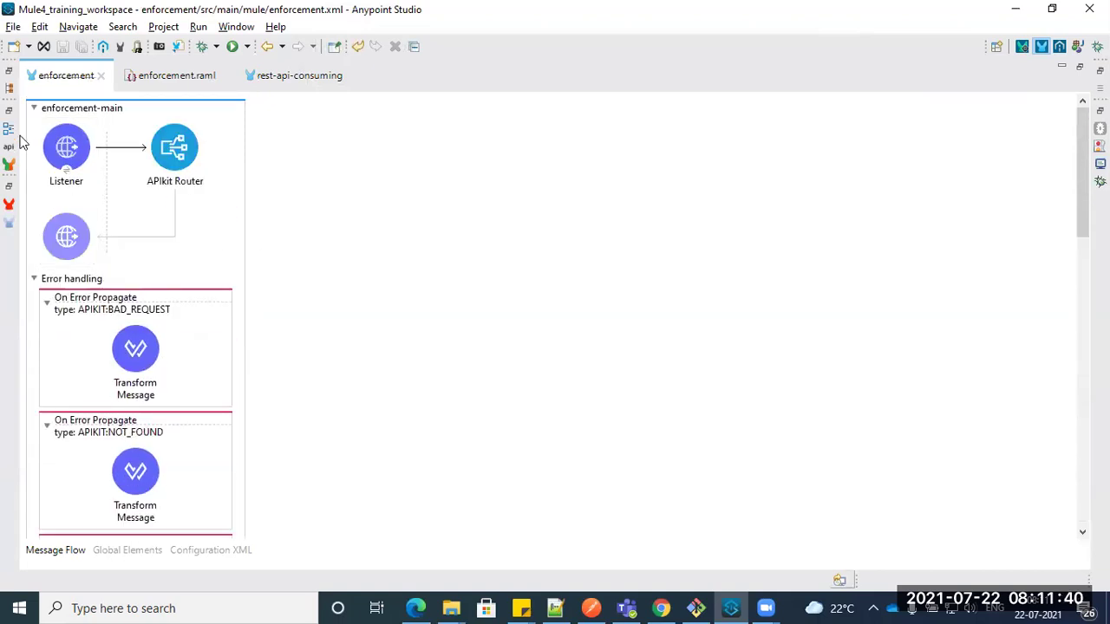
pyautogui.scroll(-5, 228, 381)
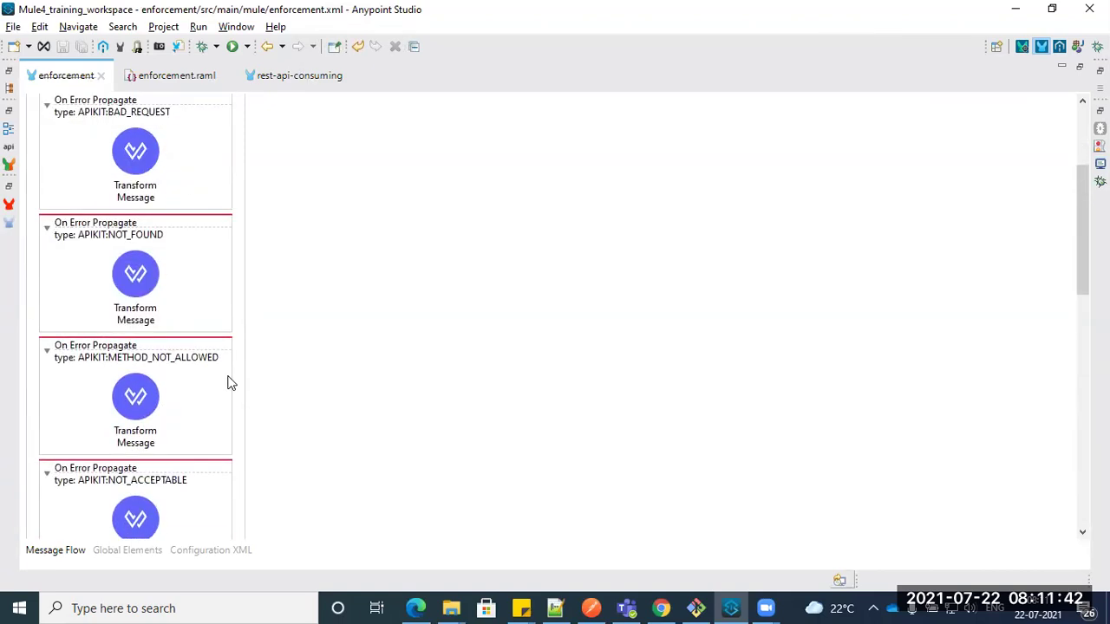
pyautogui.scroll(-6, 228, 382)
pyautogui.scroll(4, 228, 381)
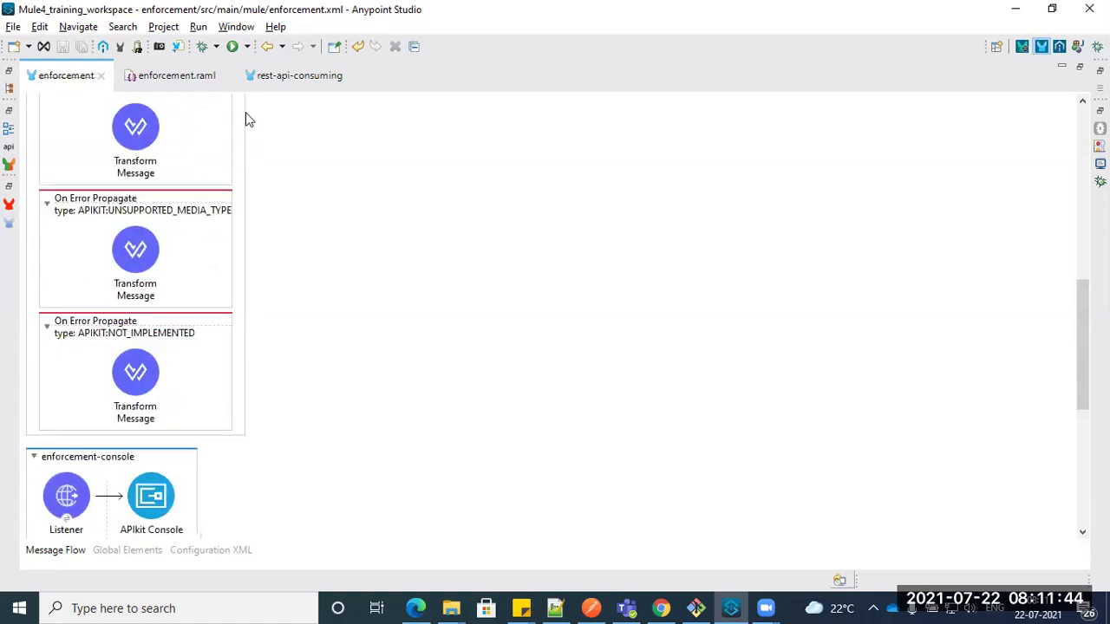
# Step: Compare the rest-api-consuming flows with the enforcement flows, from enforcement-main down to the get:\helloworld flow
pyautogui.click(270, 77)
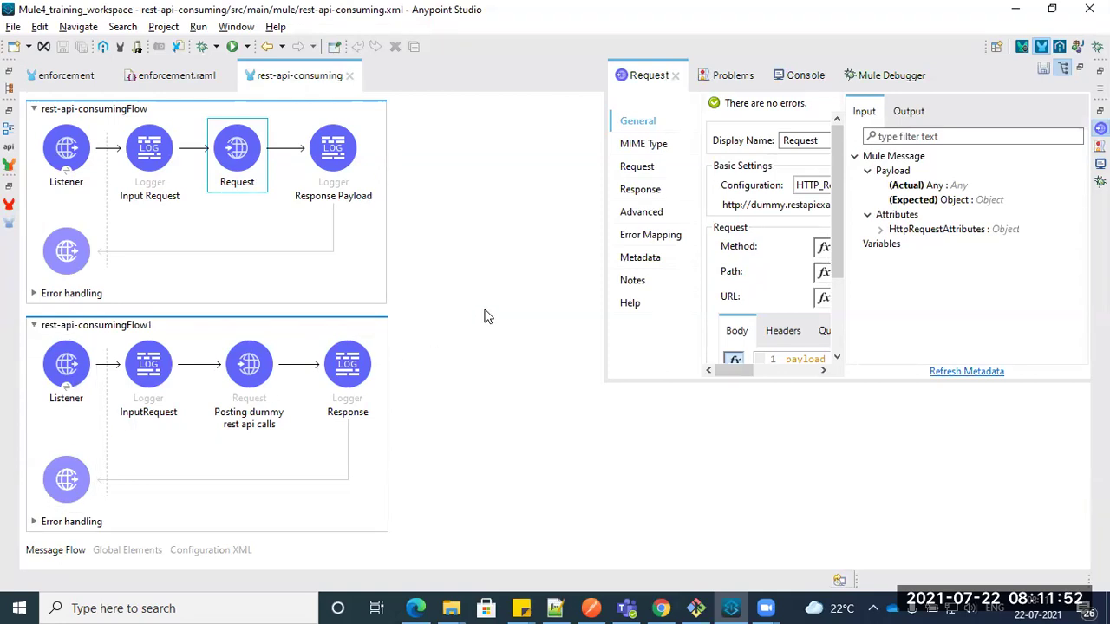
pyautogui.click(66, 83)
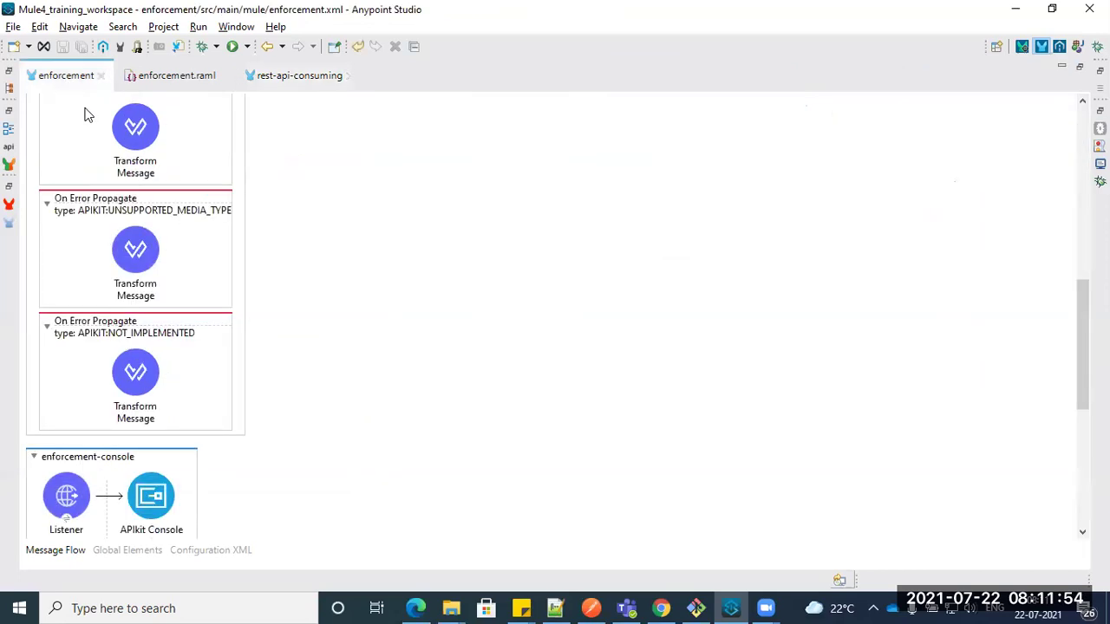
pyautogui.scroll(5, 549, 309)
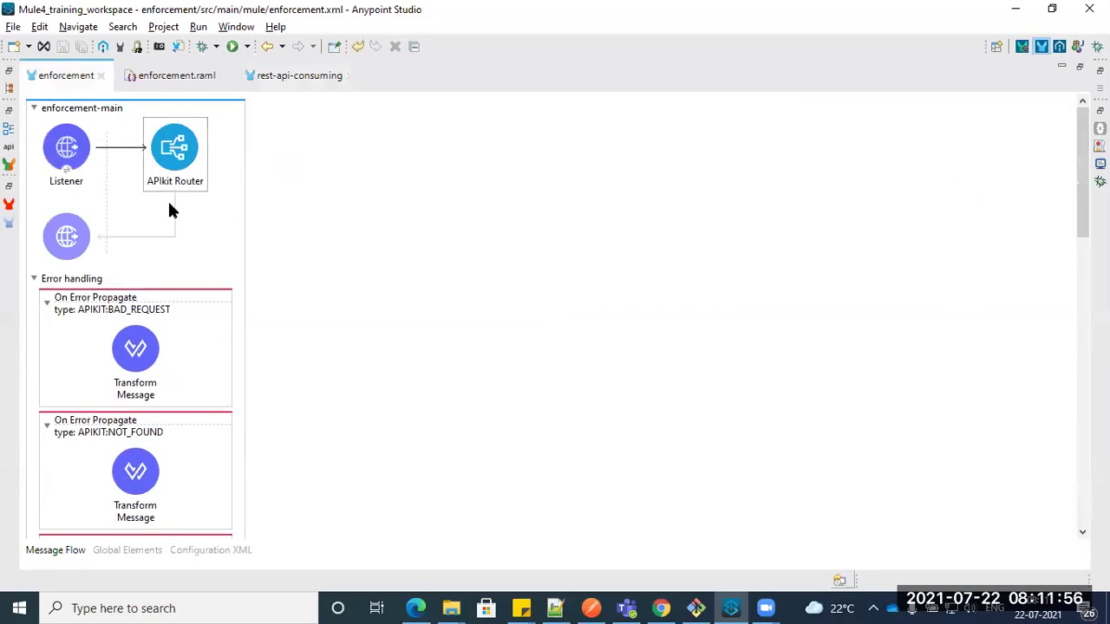
pyautogui.scroll(-10, 391, 347)
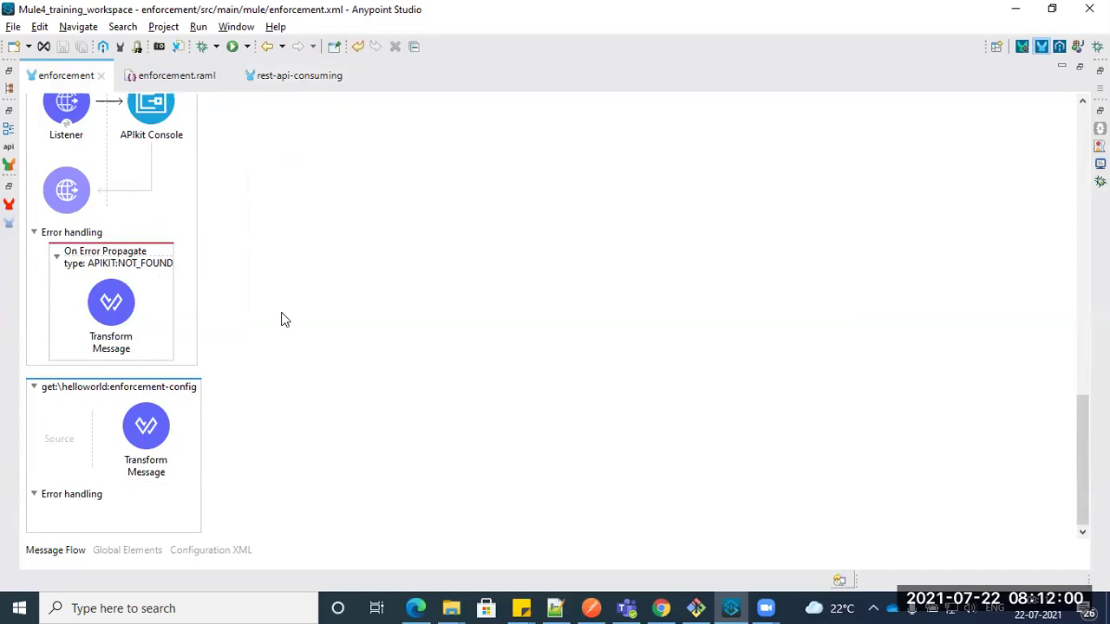
pyautogui.click(295, 78)
pyautogui.scroll(3, 208, 137)
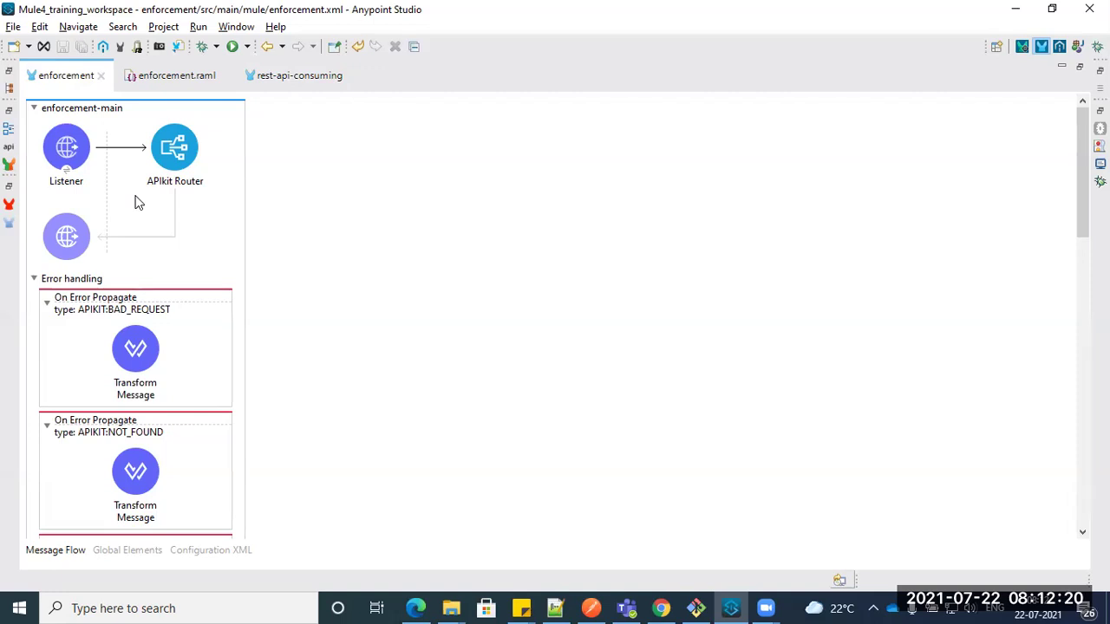
pyautogui.scroll(-10, 245, 205)
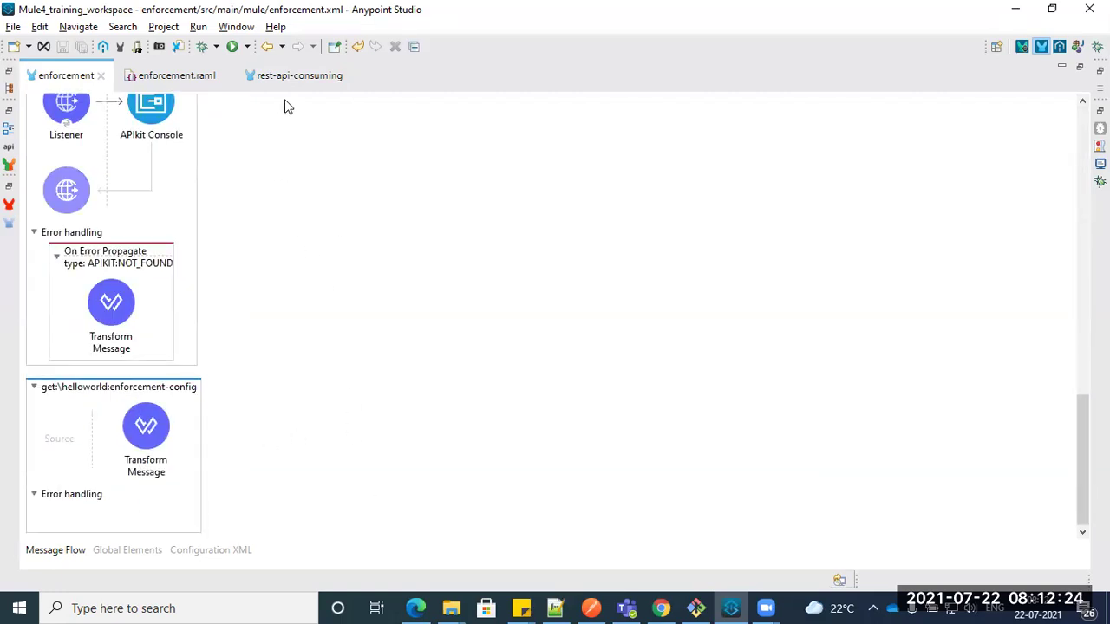
# Step: Switch to Notepad++ to highlight the word Assignment, and return to the rest-api-consuming flows in Anypoint Studio
pyautogui.click(549, 602)
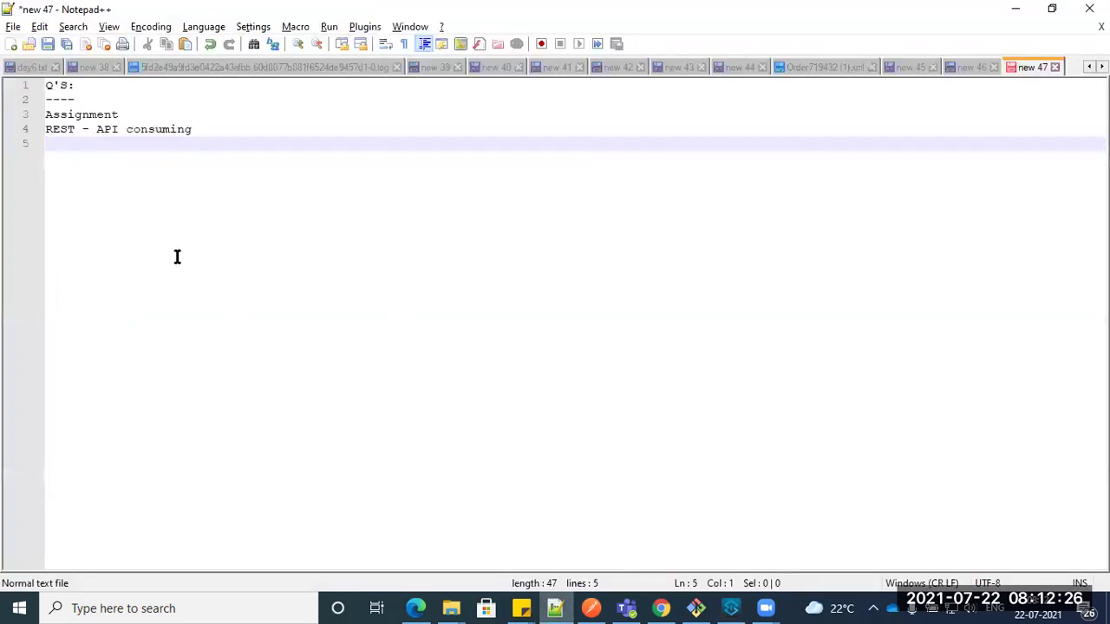
pyautogui.doubleClick(69, 111)
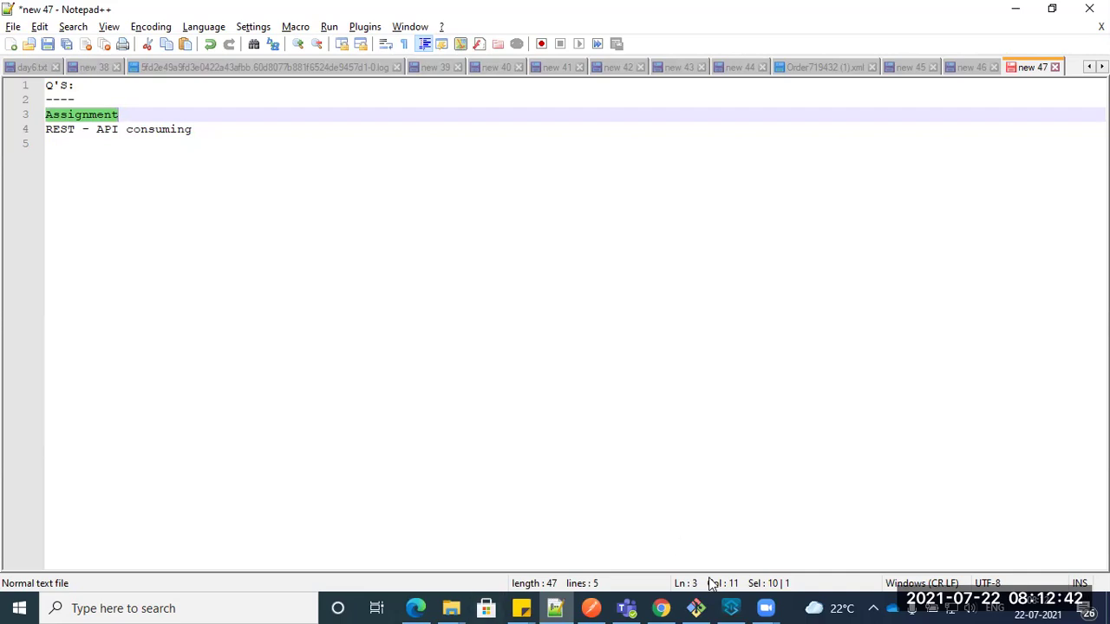
pyautogui.click(730, 608)
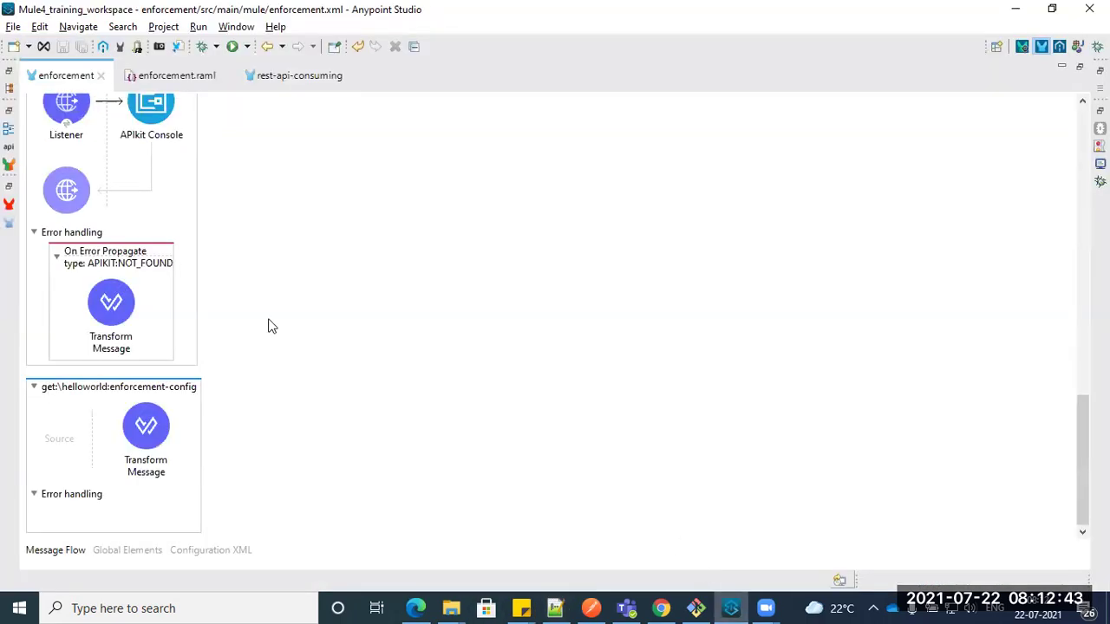
pyautogui.click(274, 75)
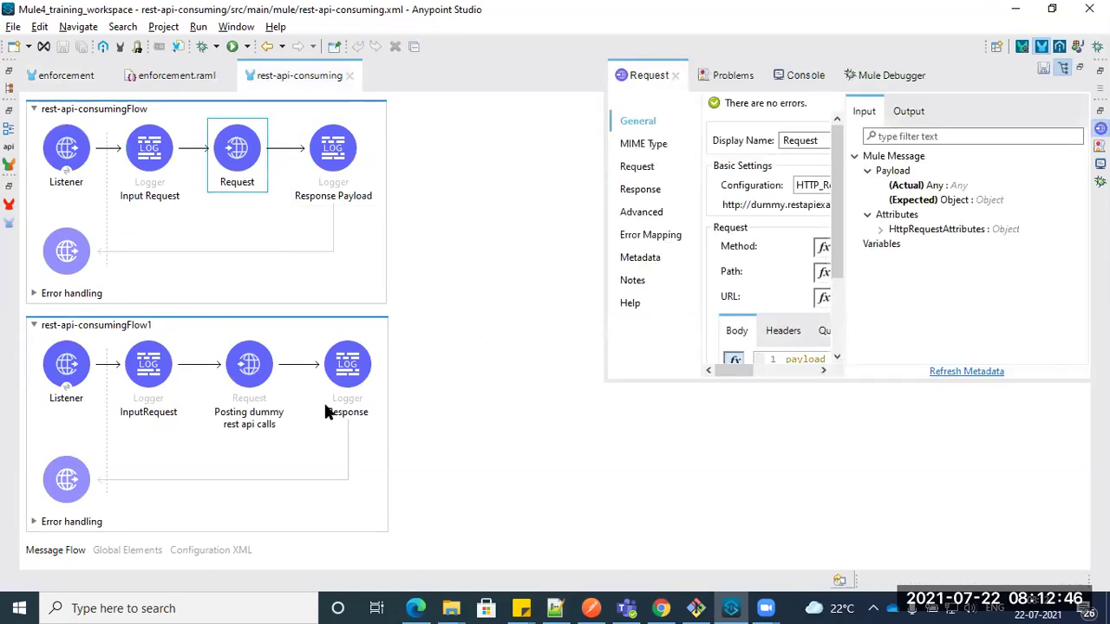
# Step: Look at the enforcement flows again, return to the rest-api-consuming flows, and restore the maximized editor to its normal size
pyautogui.click(471, 414)
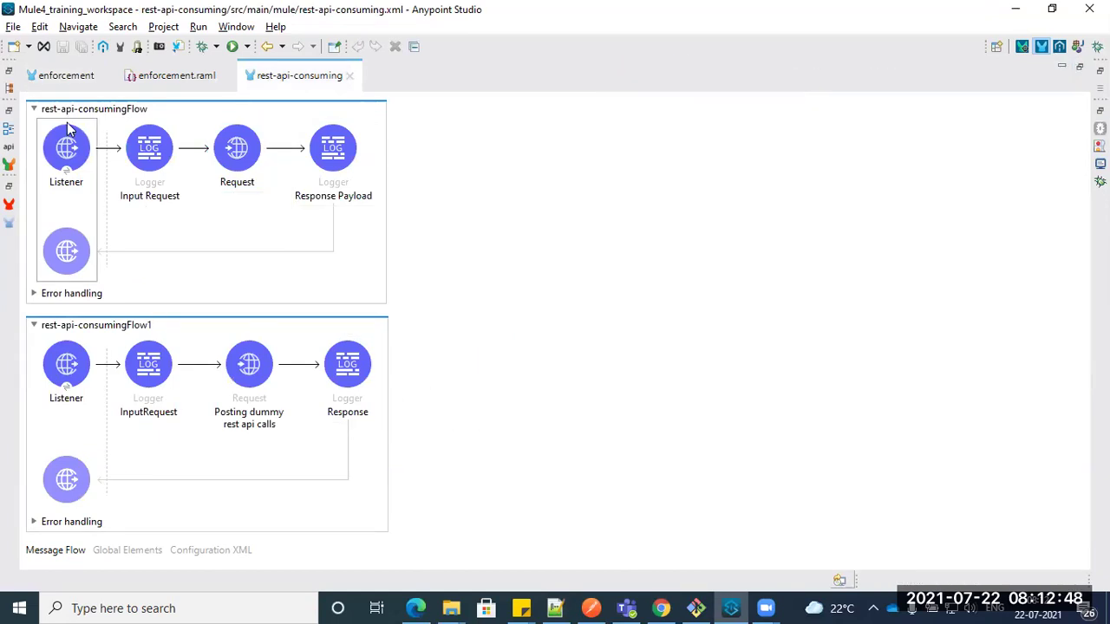
pyautogui.click(63, 76)
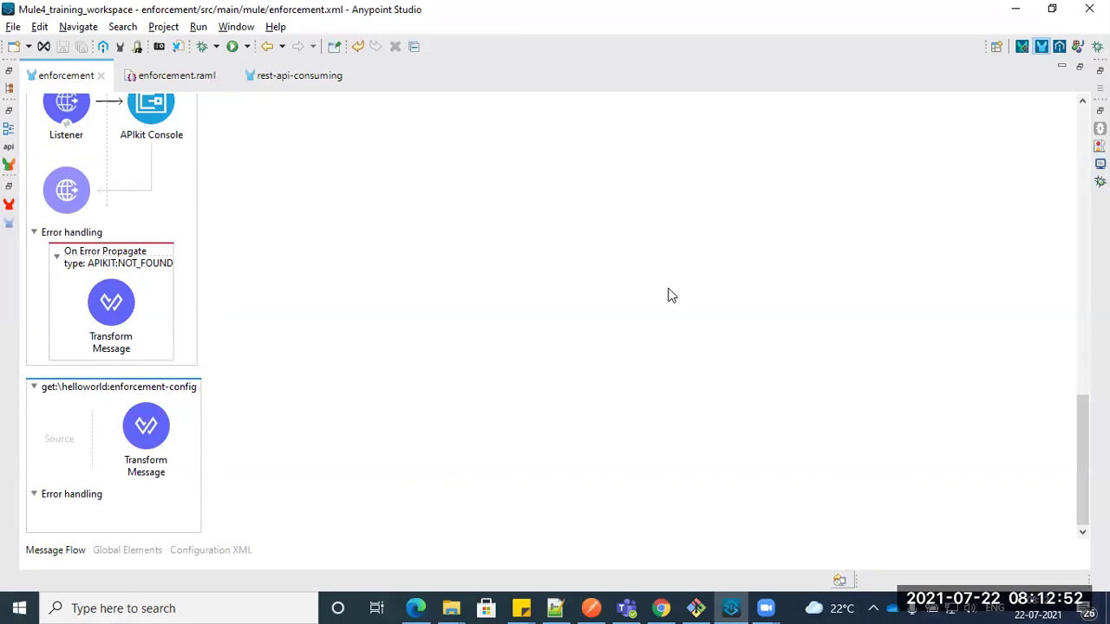
pyautogui.click(281, 78)
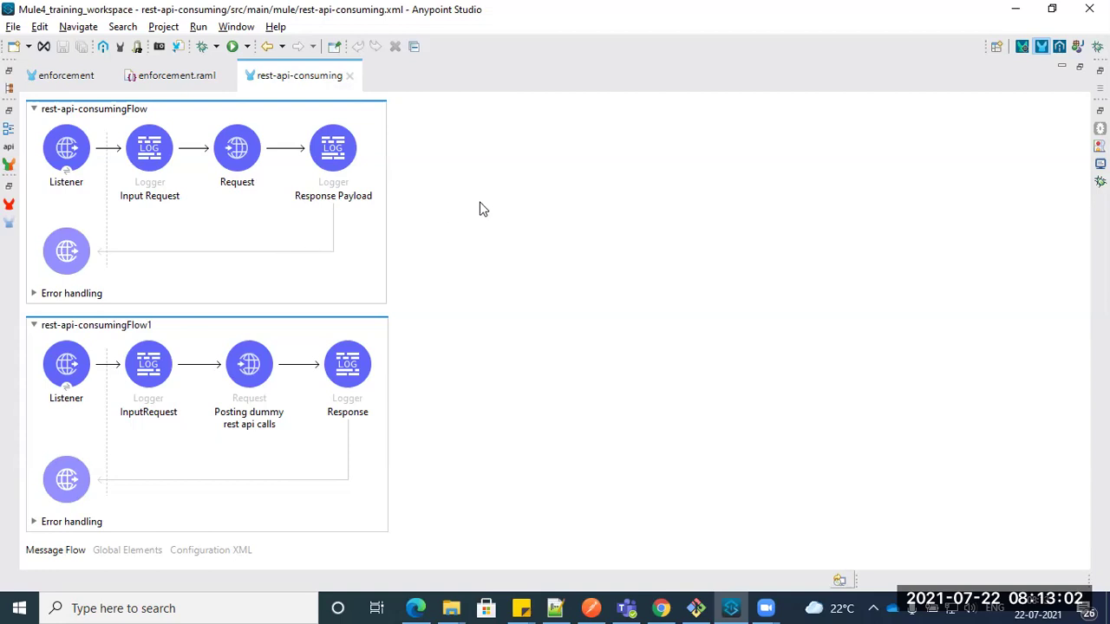
pyautogui.doubleClick(293, 80)
# Step: Switch to Notepad++ and add the line "Soap -- API consuming" below the REST - API consuming line
pyautogui.click(554, 608)
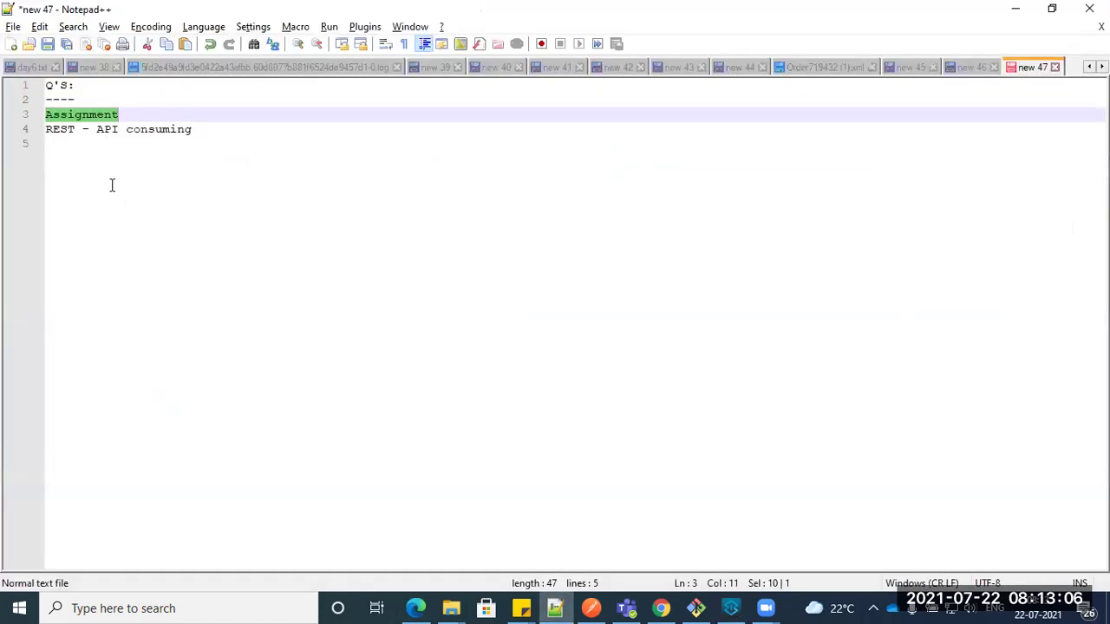
pyautogui.click(53, 141)
pyautogui.click(214, 129)
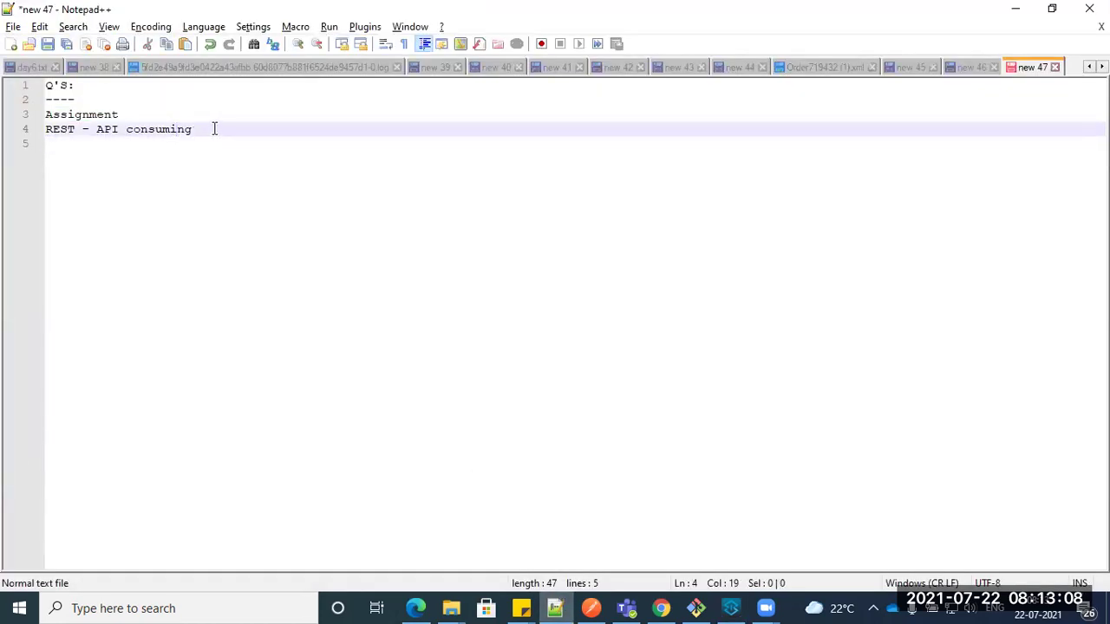
pyautogui.press('Return')
pyautogui.write('Soap -- a')
pyautogui.press('BackSpace')
pyautogui.write('O')
pyautogui.press('BackSpace')
pyautogui.write('APPI')
pyautogui.press('BackSpace')
pyautogui.press('BackSpace')
pyautogui.write('I ')
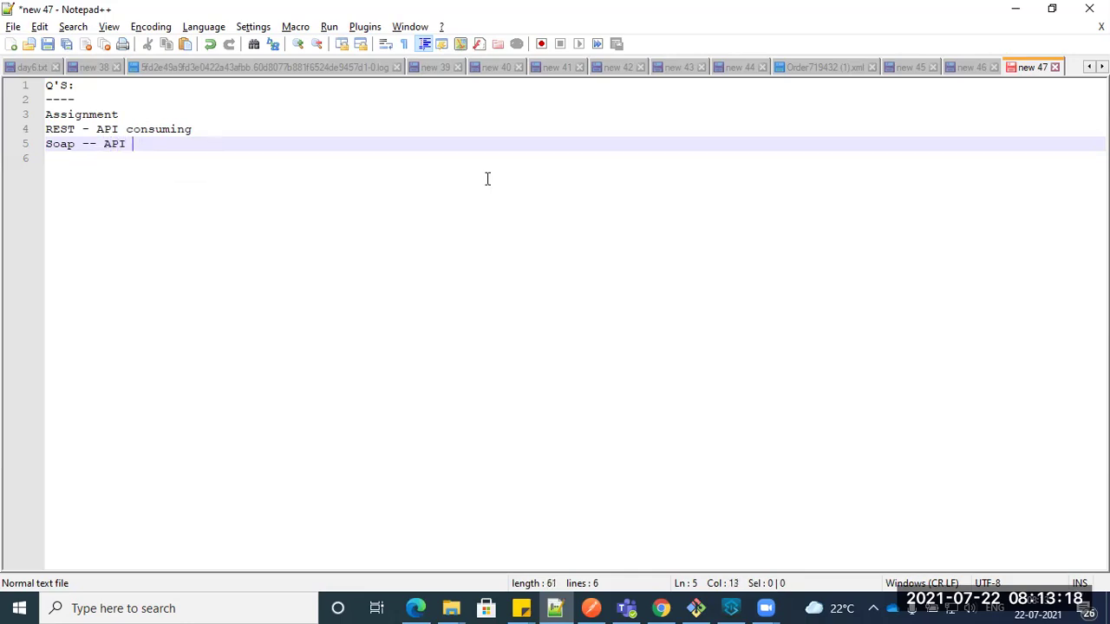
pyautogui.write('consuming')
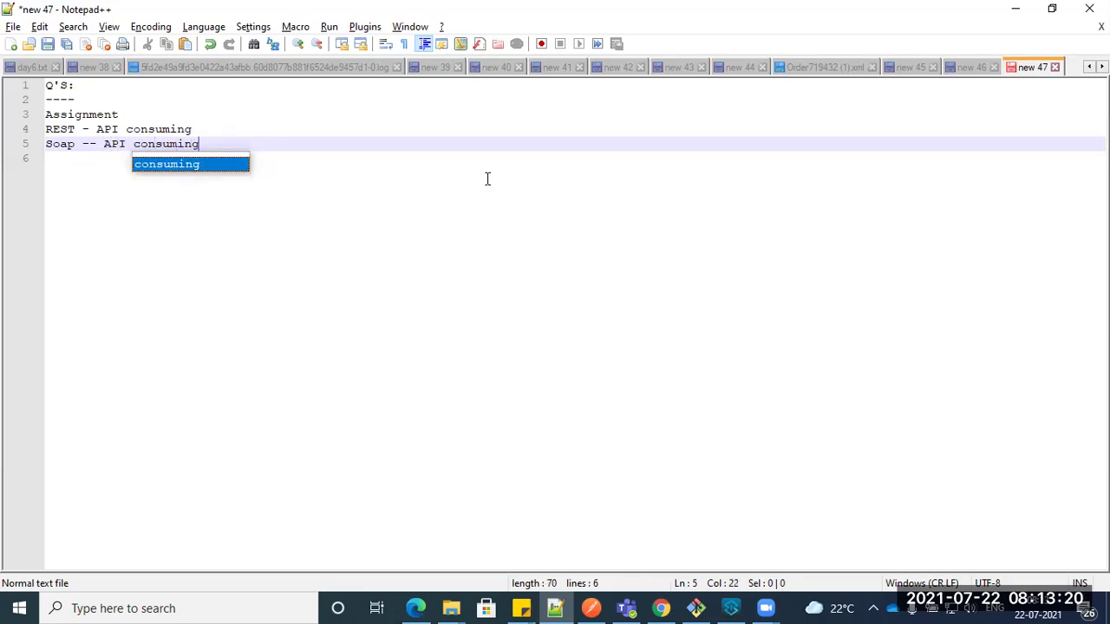
pyautogui.press('Escape')
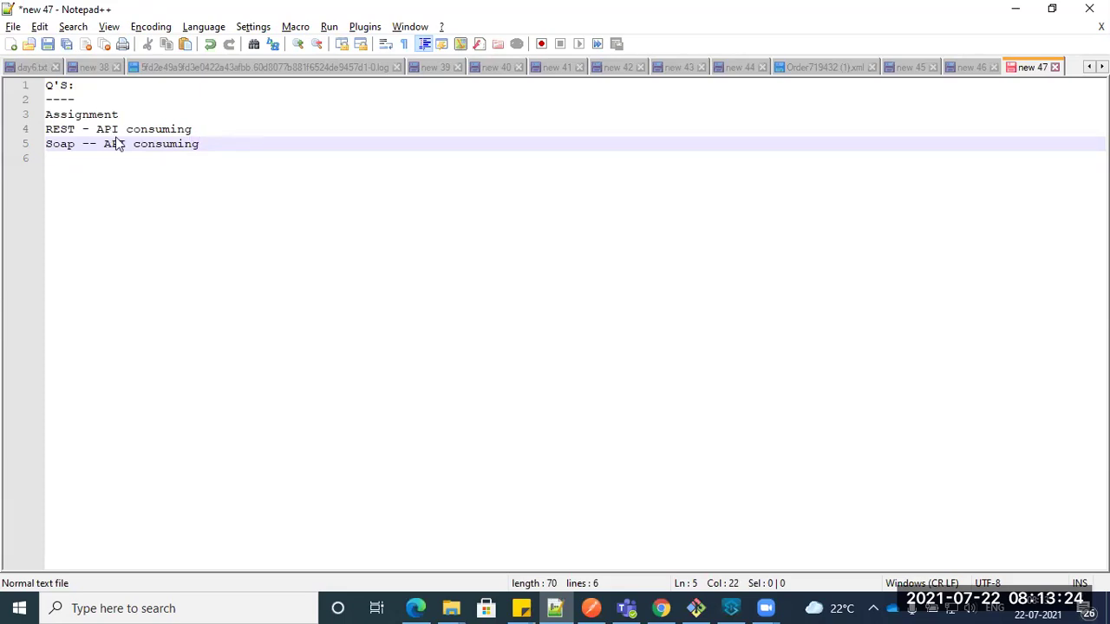
# Step: Open dummy.restapiexample.com in a new Chrome tab, look over its list of public APIs, and return to the Notepad++ notes
pyautogui.hotkey('alt', 'Tab')
pyautogui.hotkey('alt', 'Tab')
pyautogui.hotkey('alt', 'Tab')
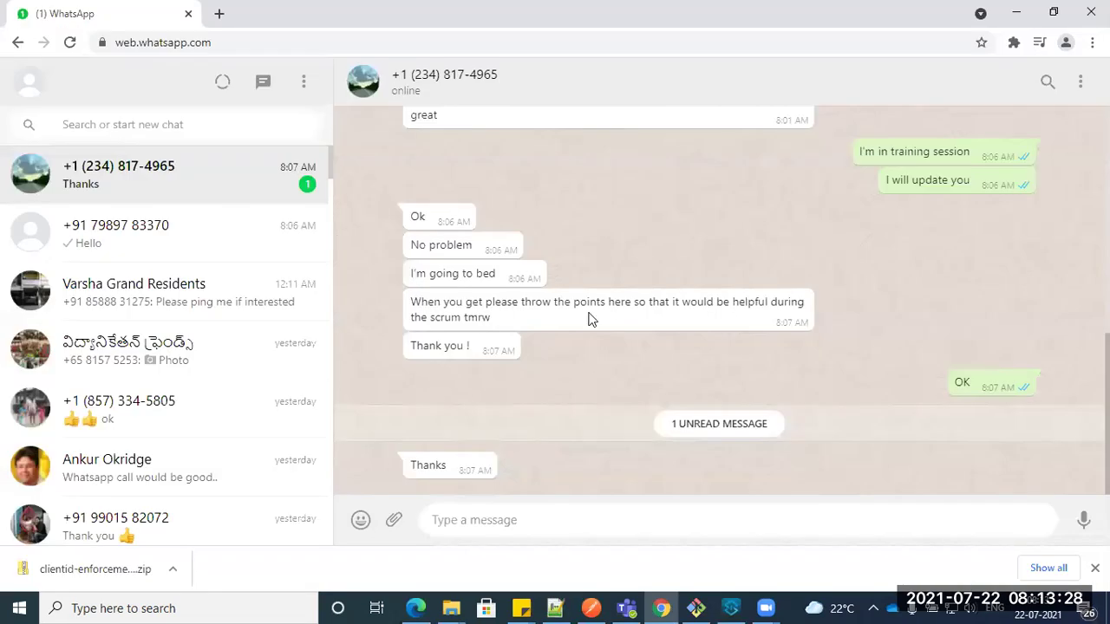
pyautogui.click(219, 13)
pyautogui.write('du')
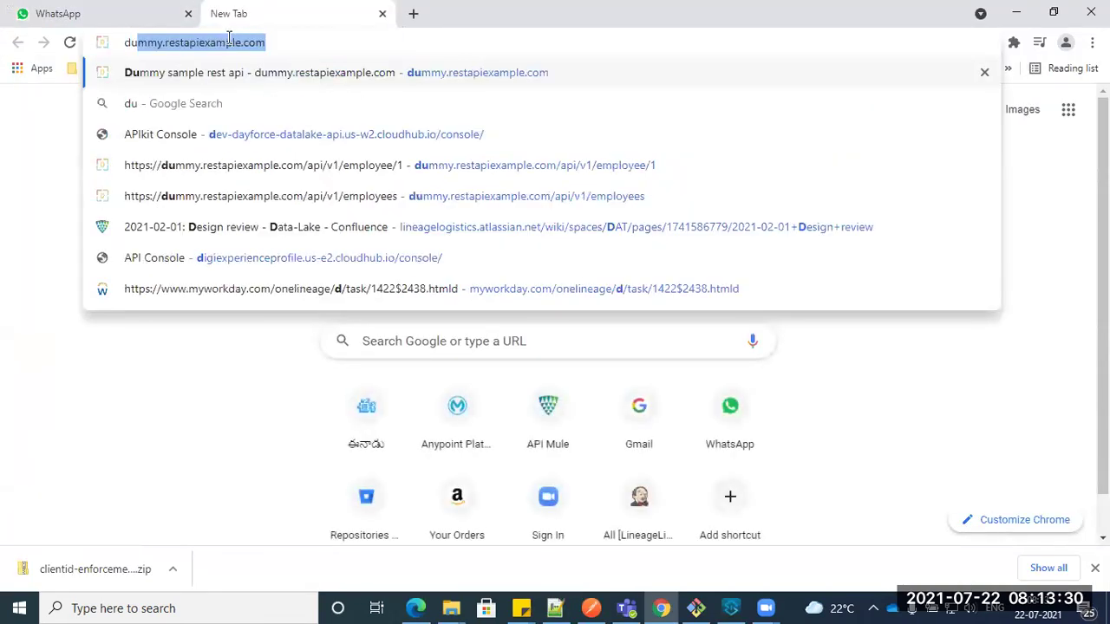
pyautogui.press('Return')
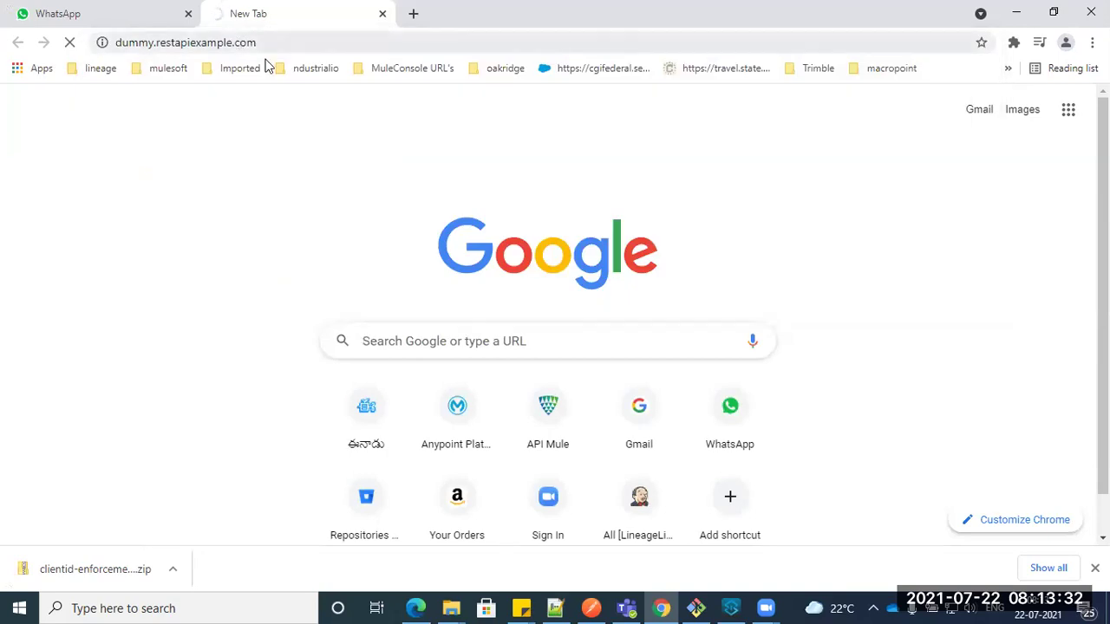
pyautogui.scroll(-1, 325, 354)
pyautogui.scroll(-4, 325, 354)
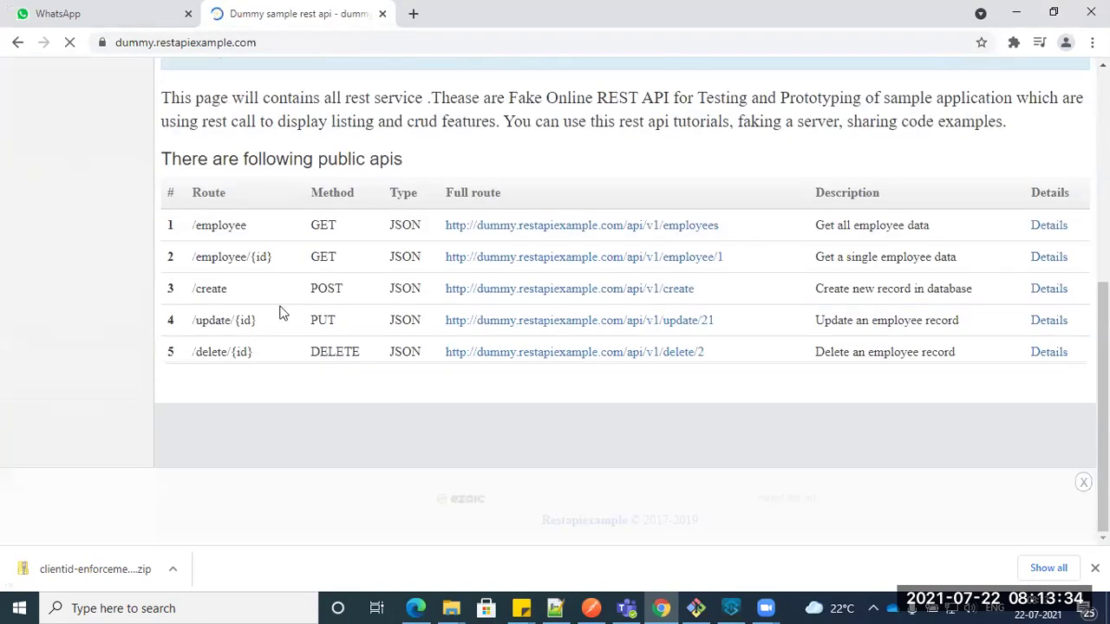
pyautogui.click(555, 607)
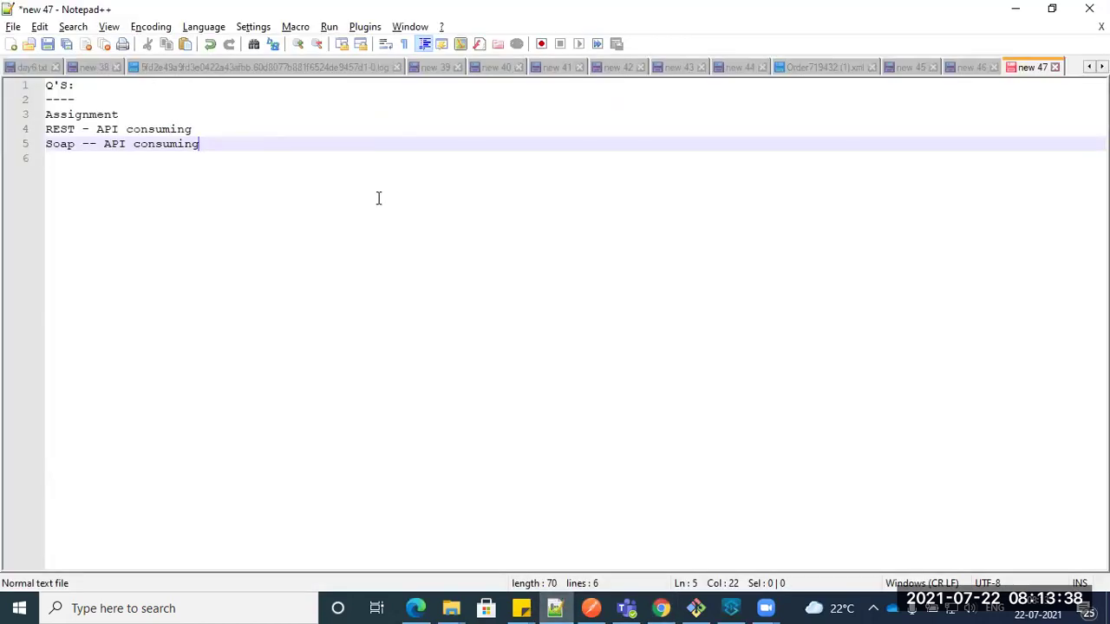
pyautogui.hotkey('alt', 'Tab')
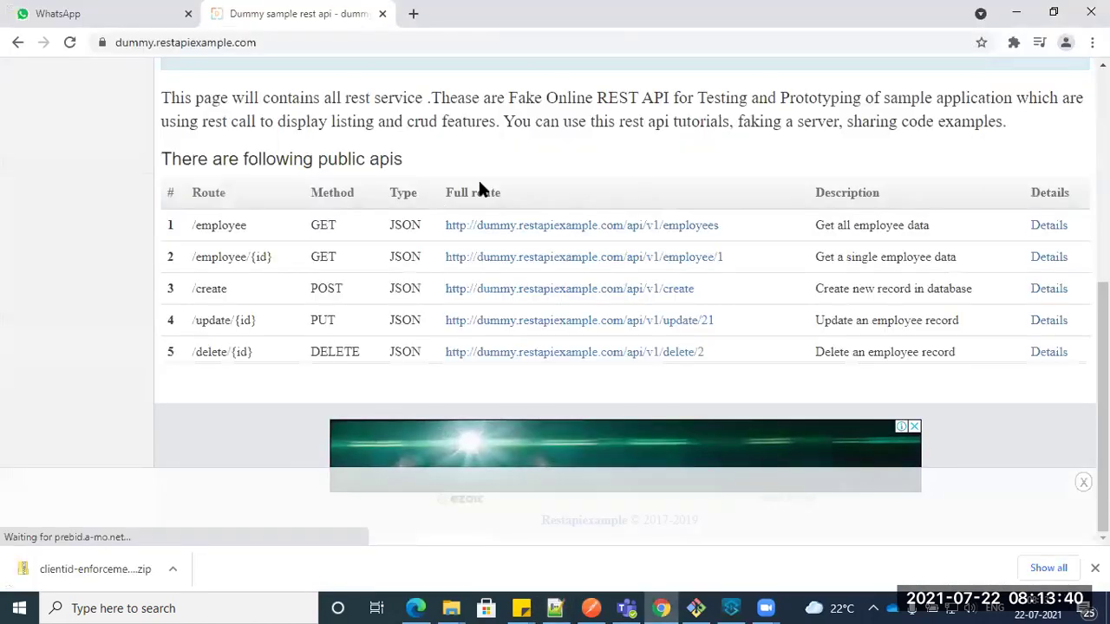
pyautogui.hotkey('alt', 'Tab')
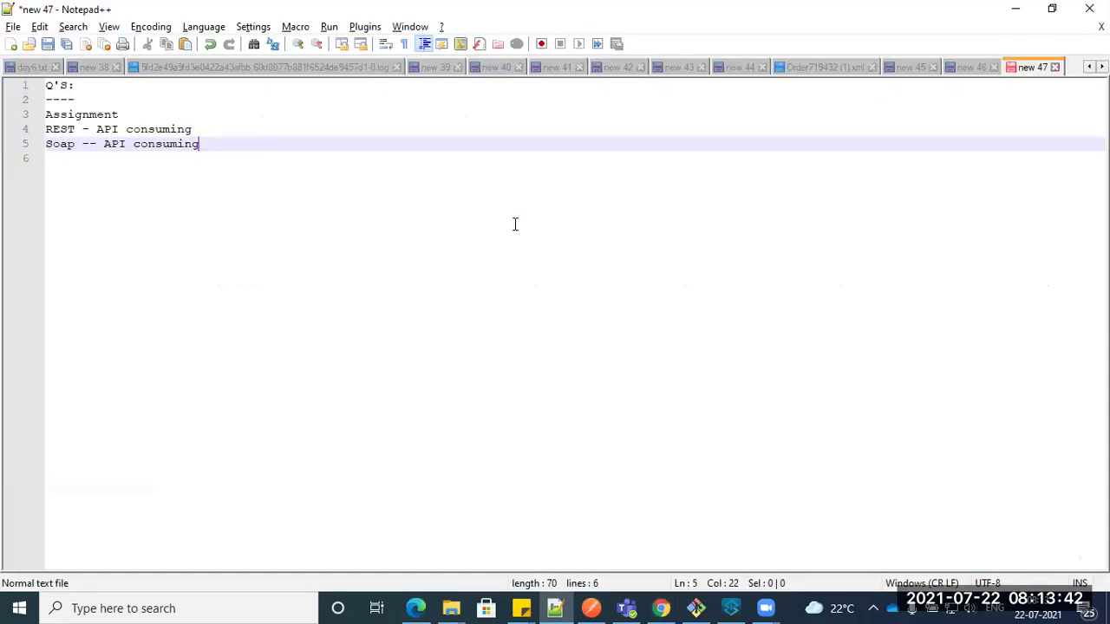
# Step: Insert blank lines below Assignment and add the heading "API's:" above the REST and Soap lines
pyautogui.click(167, 116)
pyautogui.press('Return')
pyautogui.press('Return')
pyautogui.press('Return')
pyautogui.press('Return')
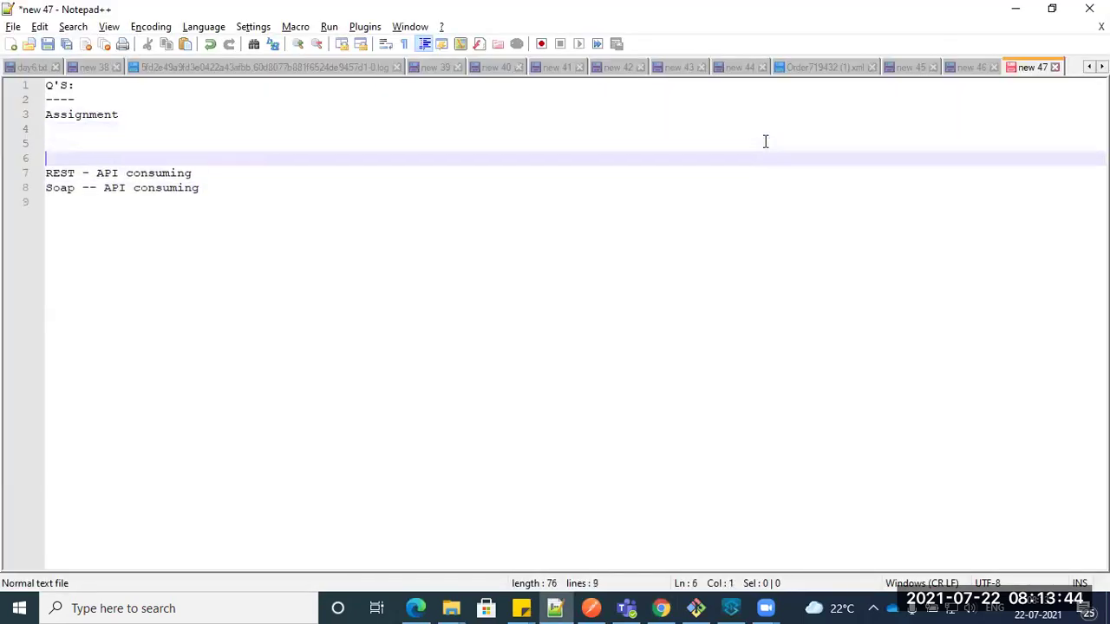
pyautogui.press('Up')
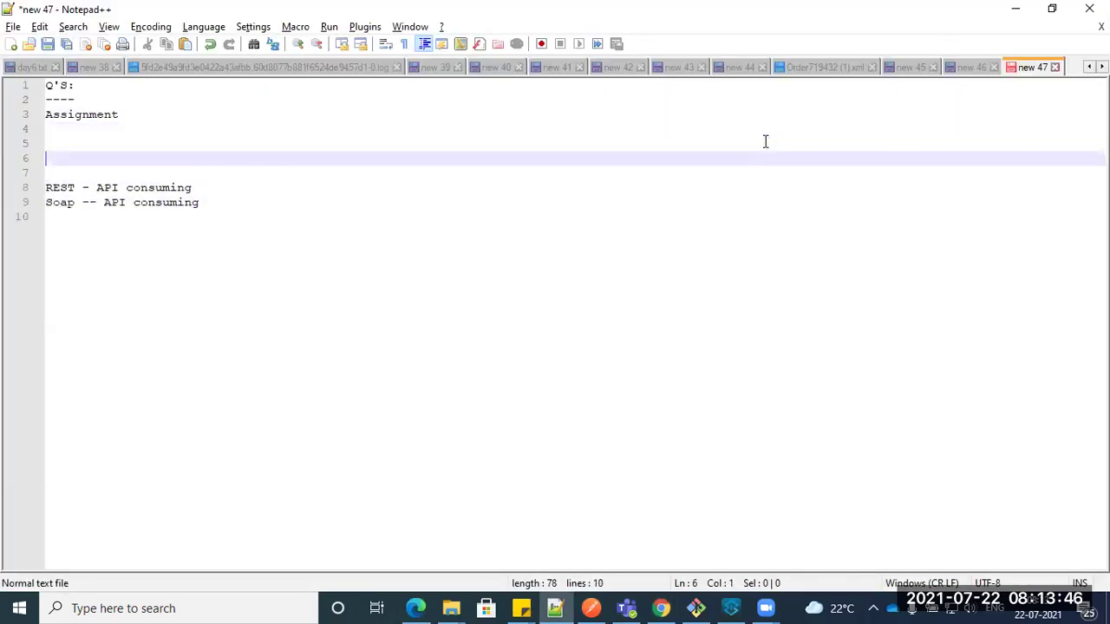
pyautogui.write('a')
pyautogui.press('BackSpace')
pyautogui.write('API')
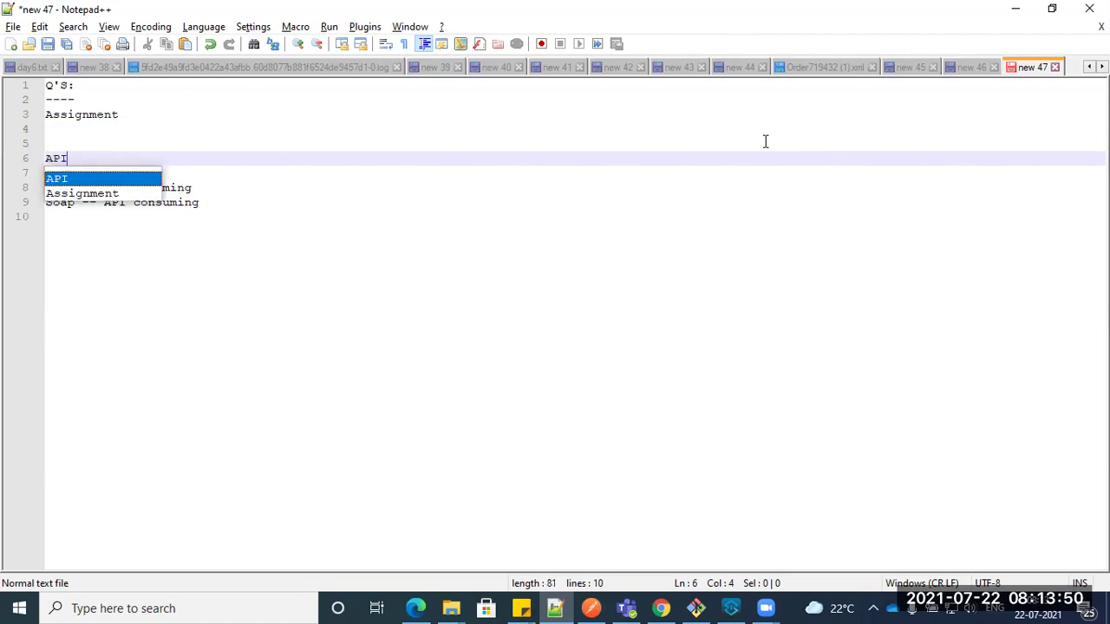
pyautogui.write("'s:")
pyautogui.press('Return')
pyautogui.press('Return')
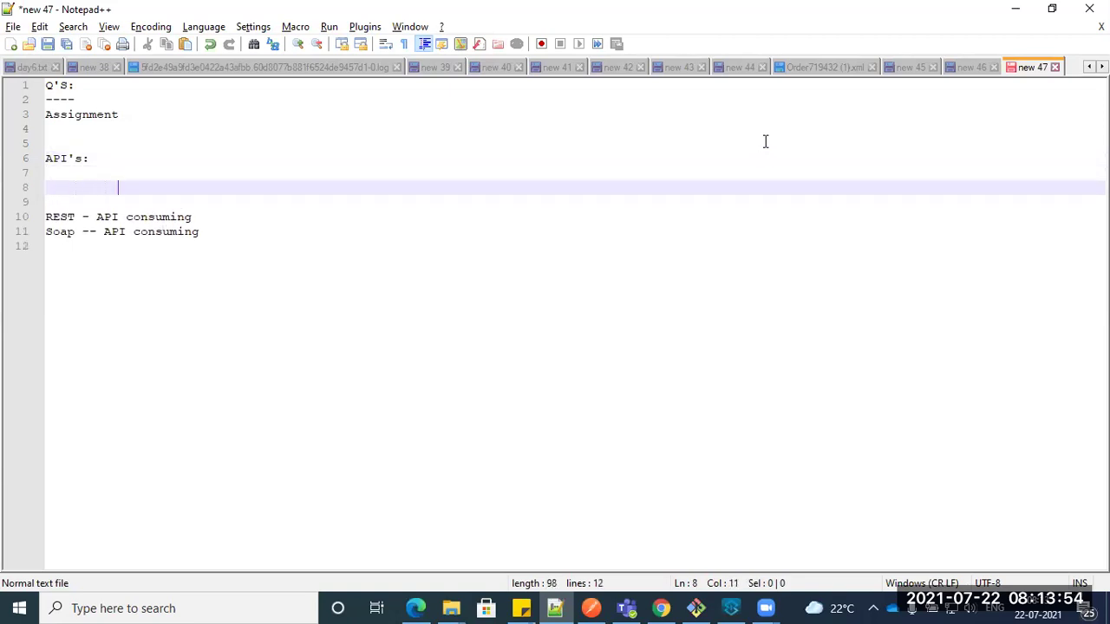
# Step: Add the indented entry "REST -- PUBLISHING(DB-select)" under the API's heading and highlight the word PUBLISHING
pyautogui.write('REST ')
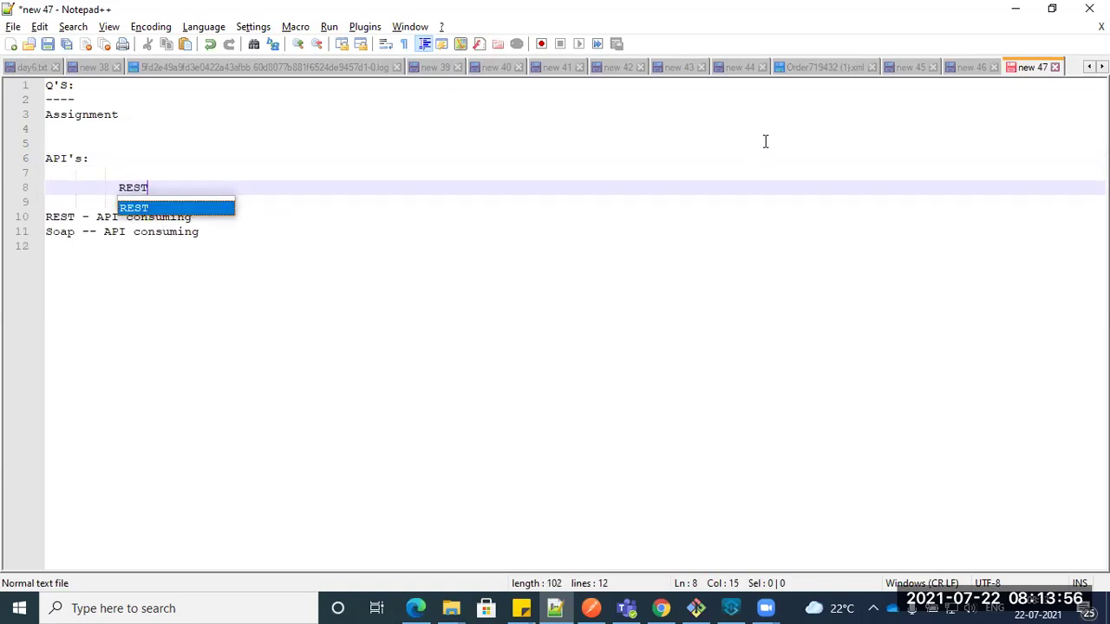
pyautogui.write('-- PU')
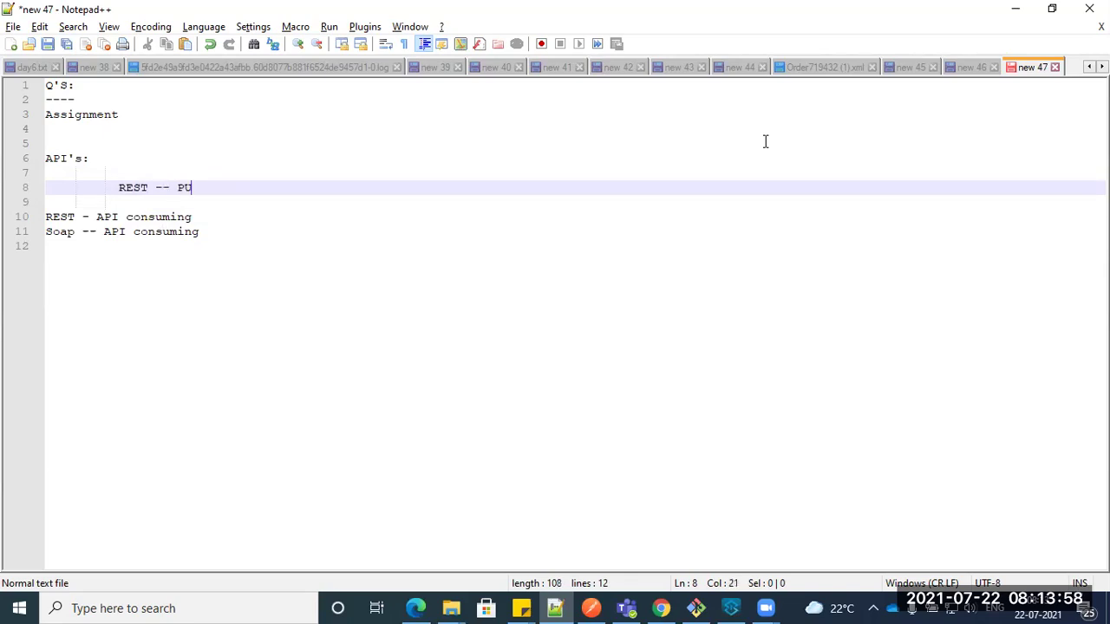
pyautogui.write('BLISHI')
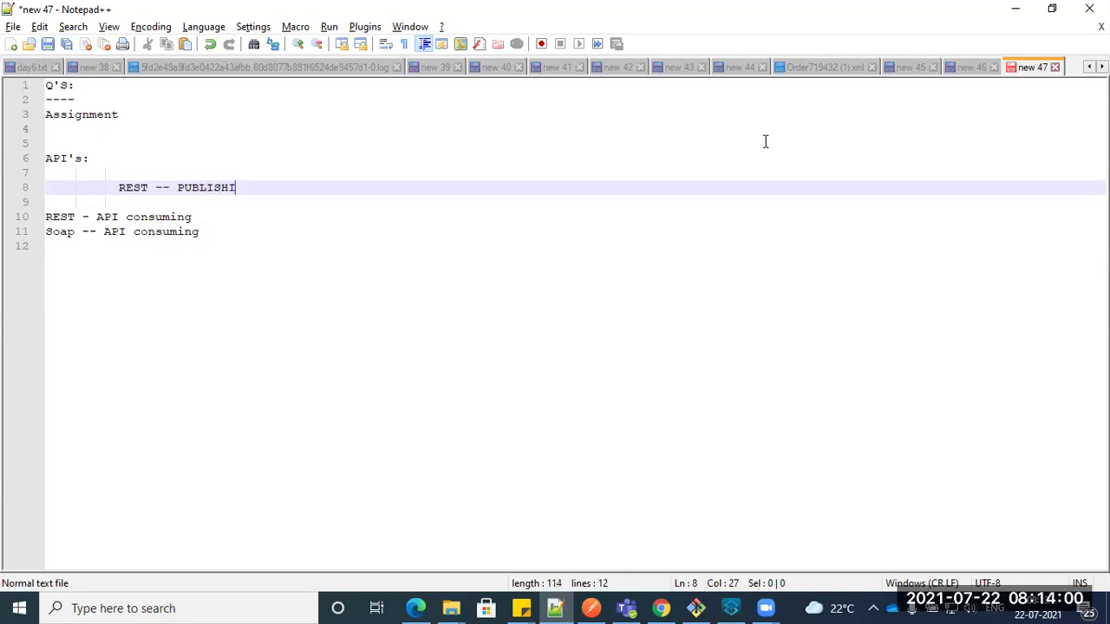
pyautogui.write('NG')
pyautogui.press('BackSpace')
pyautogui.write('NG(DB')
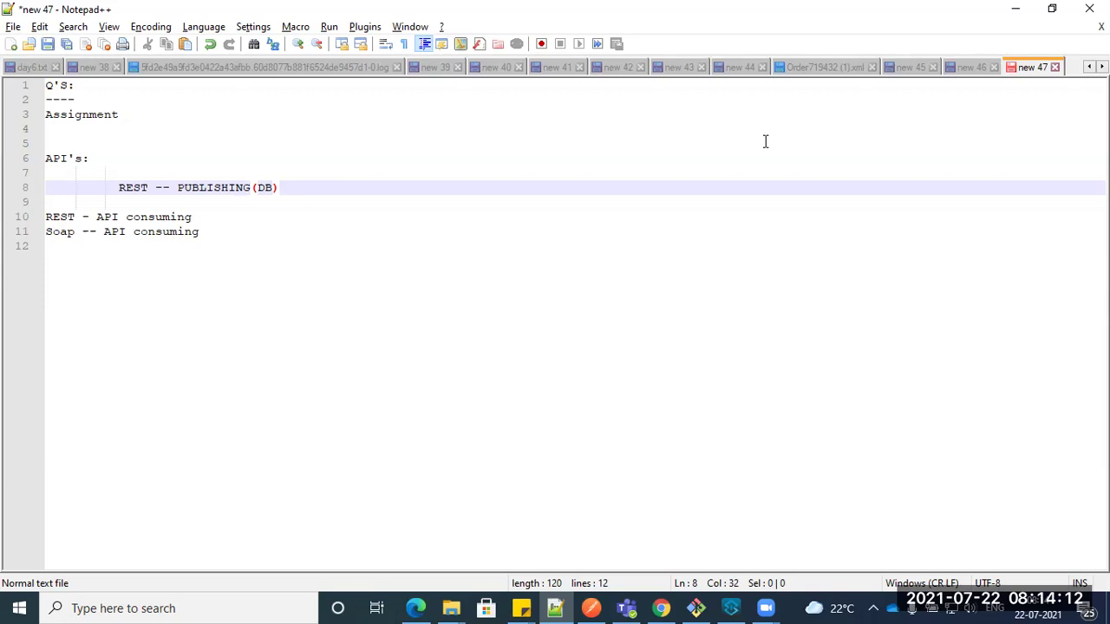
pyautogui.write('-select')
pyautogui.doubleClick(213, 187)
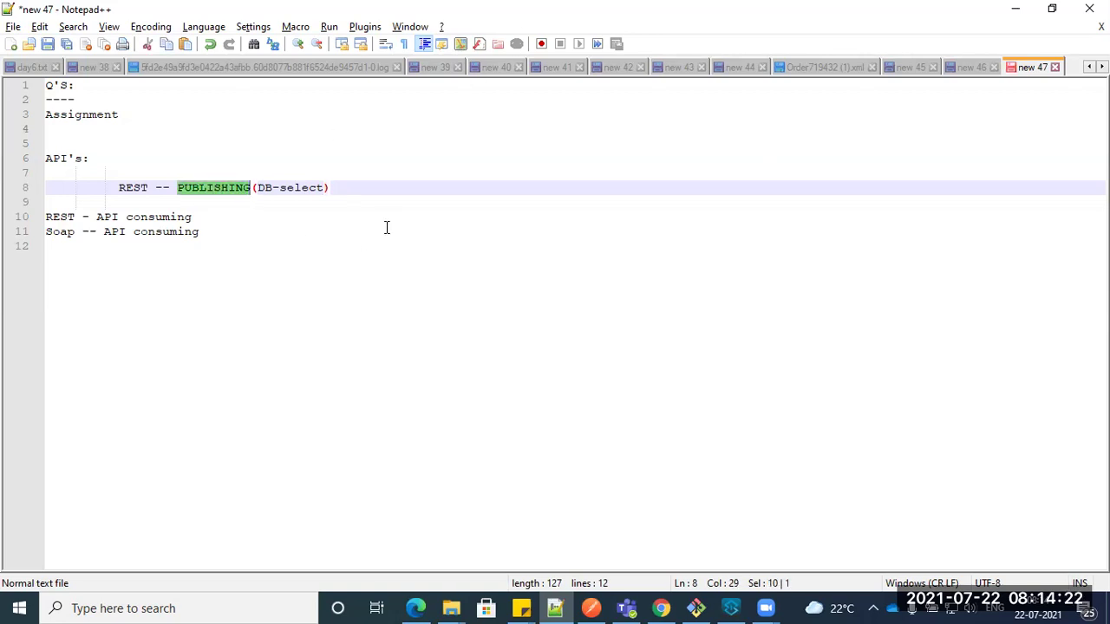
# Step: Add the entry "REST - Consumng()" with empty parentheses below the REST publishing line
pyautogui.click(366, 188)
pyautogui.press('Return')
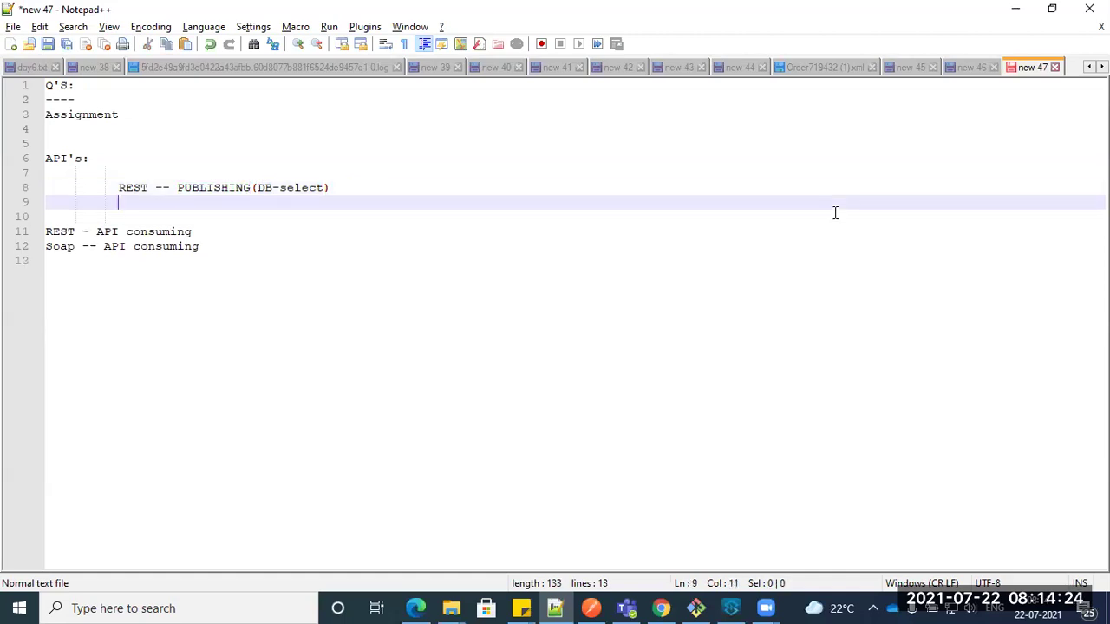
pyautogui.write('REST - Cosnu')
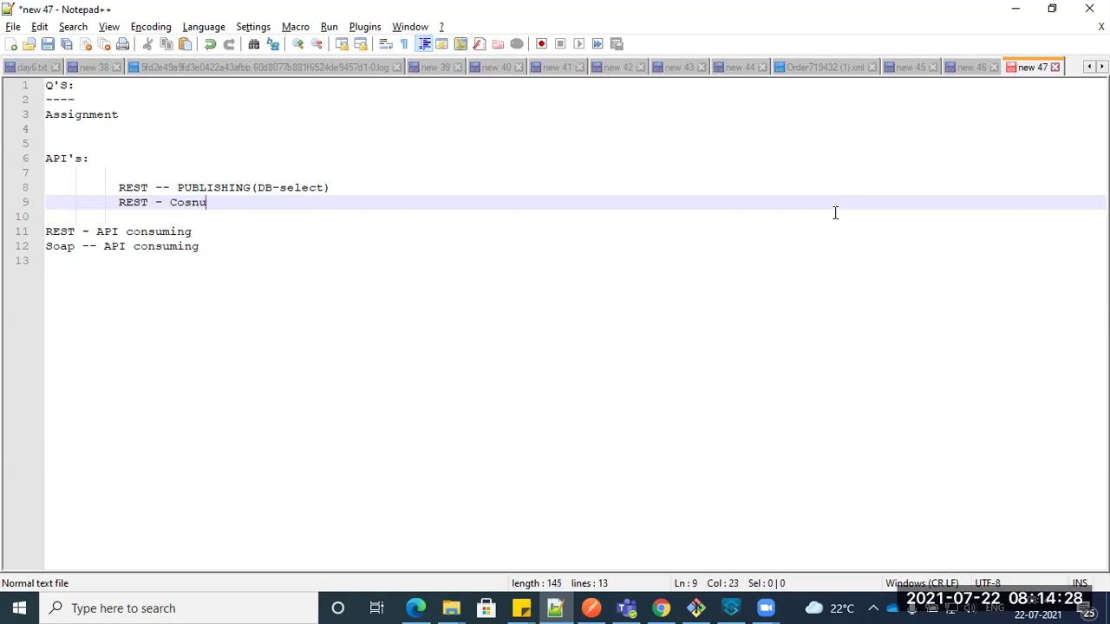
pyautogui.press('BackSpace')
pyautogui.press('BackSpace')
pyautogui.write('nsumng')
pyautogui.doubleClick(208, 202)
pyautogui.press('Right')
pyautogui.write('()')
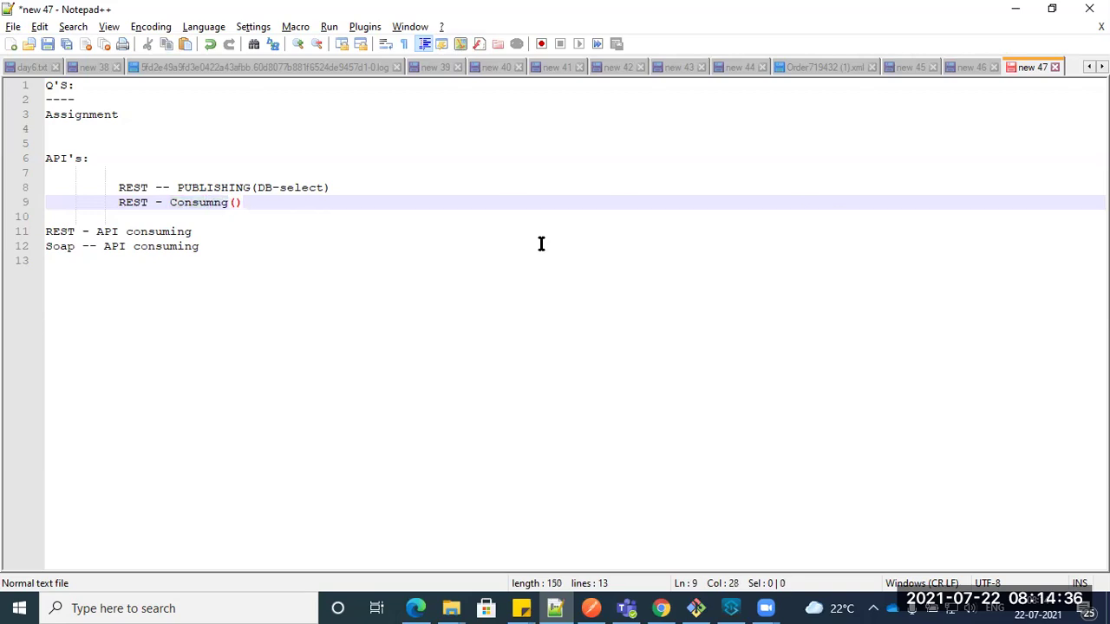
# Step: Enter "HttpRequestor" inside the parentheses of the REST consuming entry
pyautogui.write('RE')
pyautogui.press('BackSpace')
pyautogui.press('BackSpace')
pyautogui.write('RE')
pyautogui.press('BackSpace')
pyautogui.press('BackSpace')
pyautogui.write('H')
pyautogui.write('ttpR')
pyautogui.press('BackSpace')
pyautogui.write('RE')
pyautogui.press('BackSpace')
pyautogui.write('equesto')
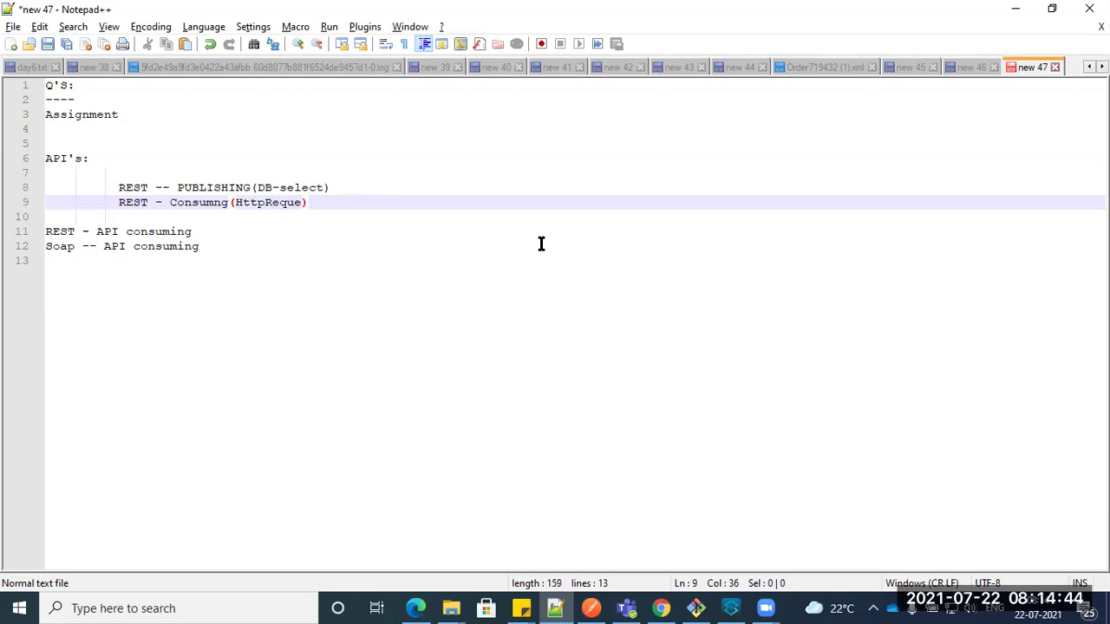
pyautogui.write('r')
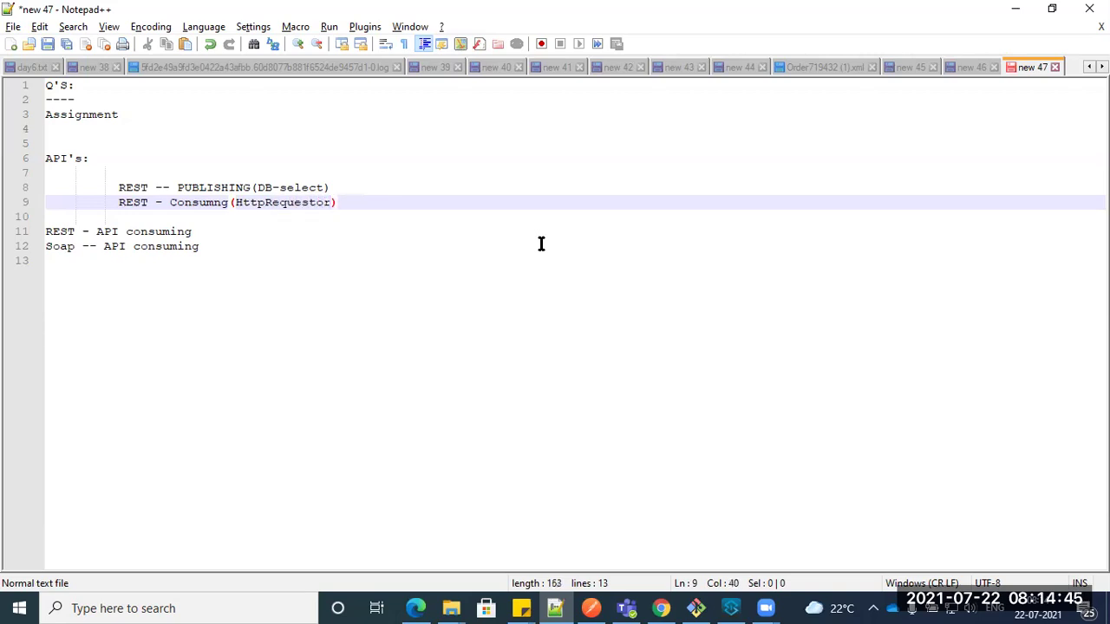
# Step: Highlight PUBLISHING and HttpRequestor in the notes, and select both indented REST lines together
pyautogui.doubleClick(209, 187)
pyautogui.click(339, 188)
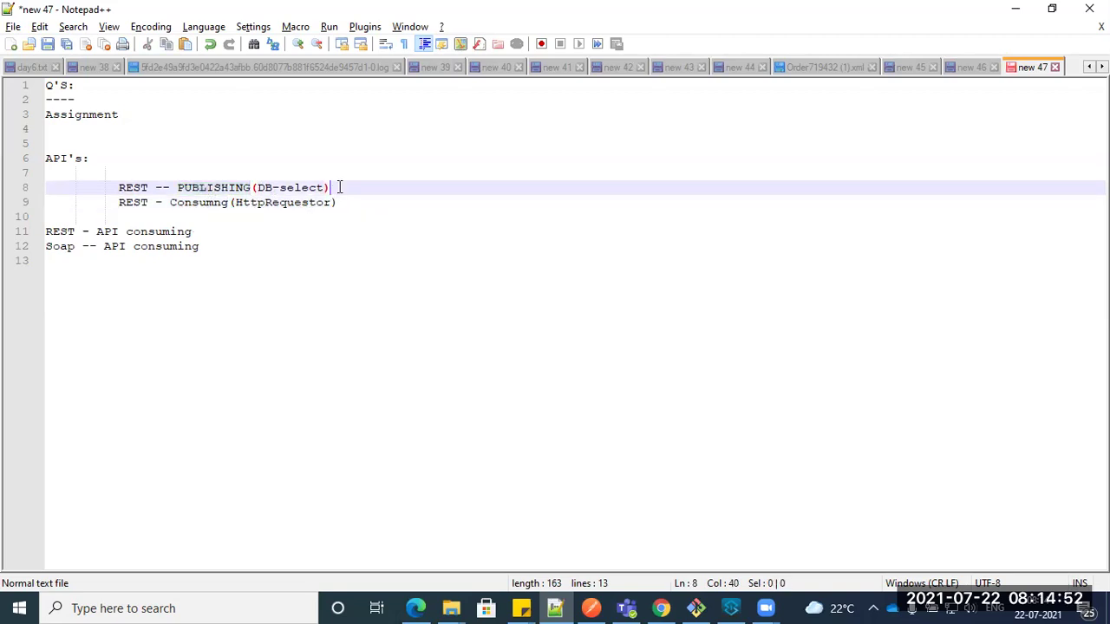
pyautogui.doubleClick(286, 202)
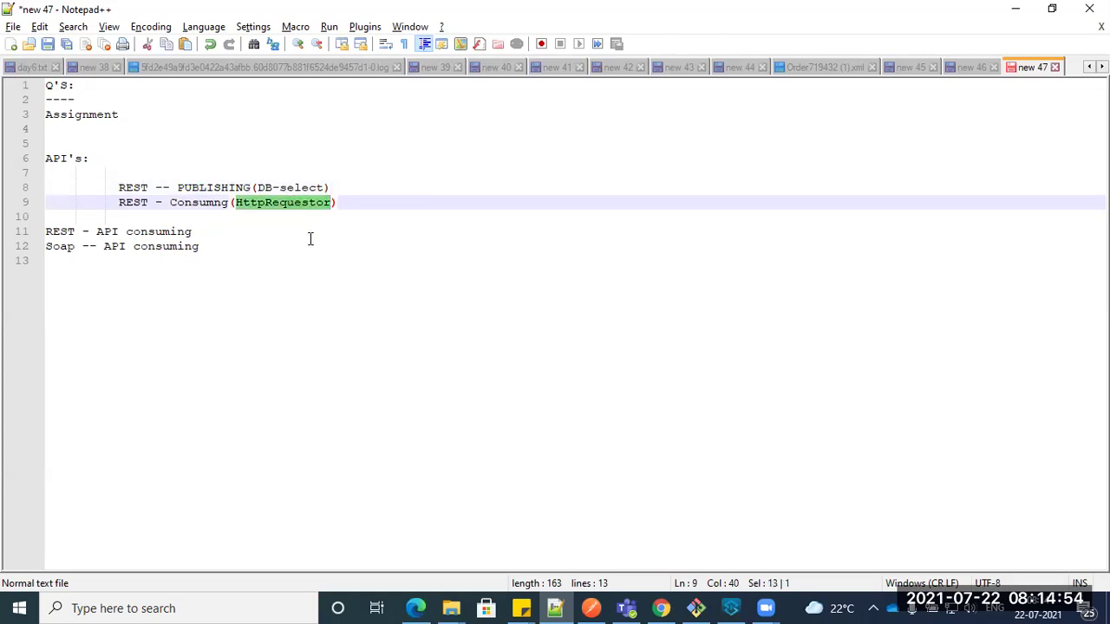
pyautogui.moveTo(363, 202); pyautogui.dragTo(119, 187)
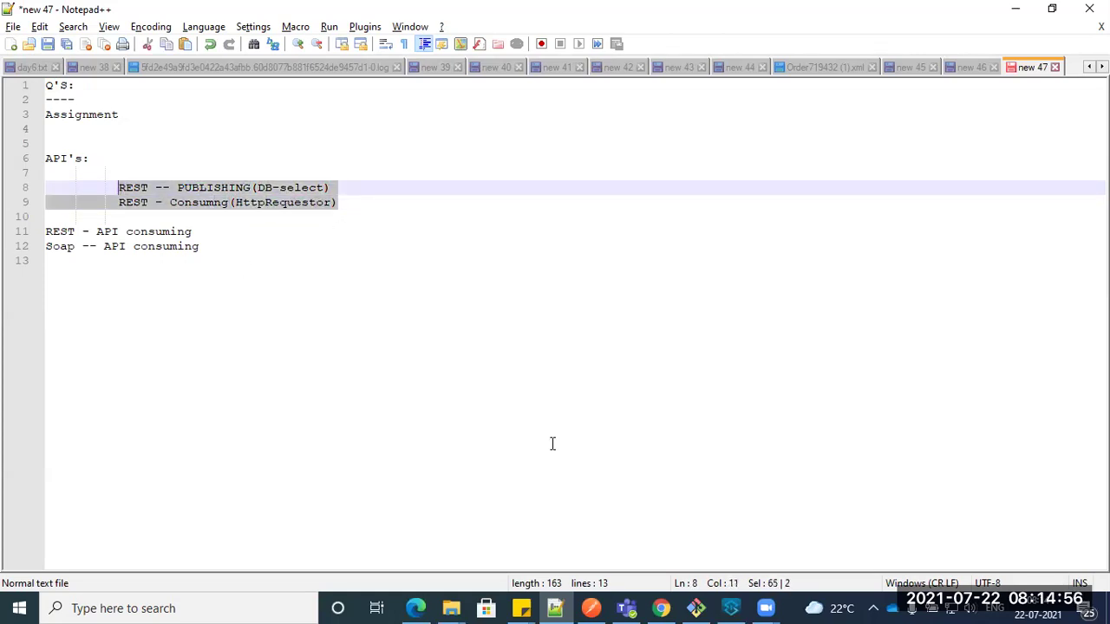
# Step: Switch to Anypoint Studio and collapse the rest-api-consuming project in the project tree
pyautogui.click(730, 608)
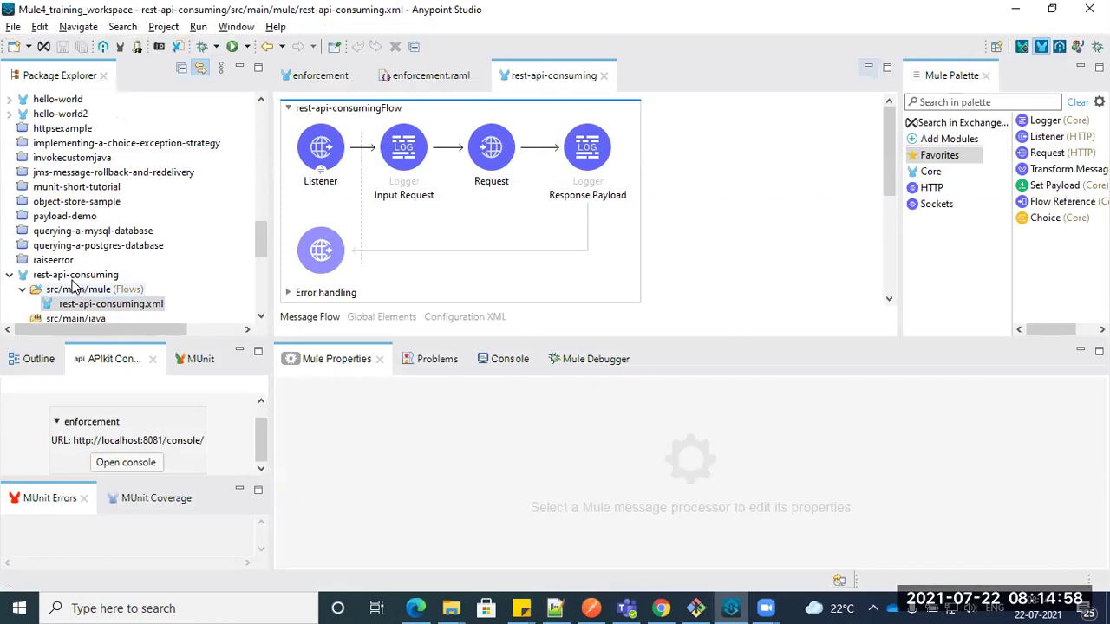
pyautogui.click(43, 278)
pyautogui.scroll(-1, 52, 282)
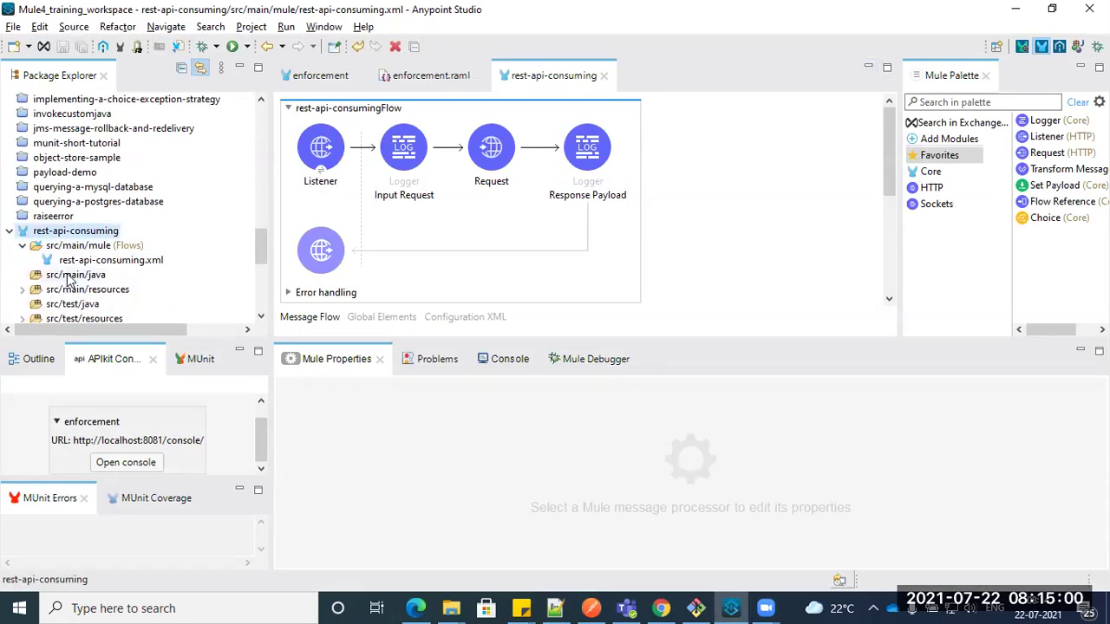
pyautogui.click(11, 233)
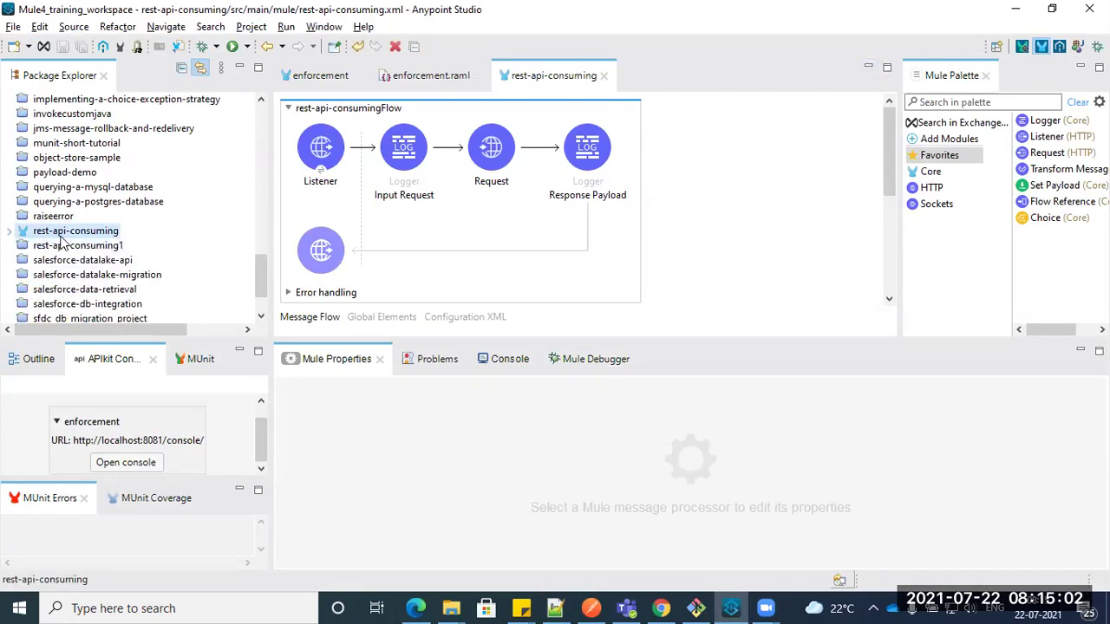
# Step: Add hello-world2 to the projects launched by the rest-api-consuming Mule application configuration, and close the configuration without saving
pyautogui.rightClick(57, 232)
pyautogui.moveTo(149, 445)
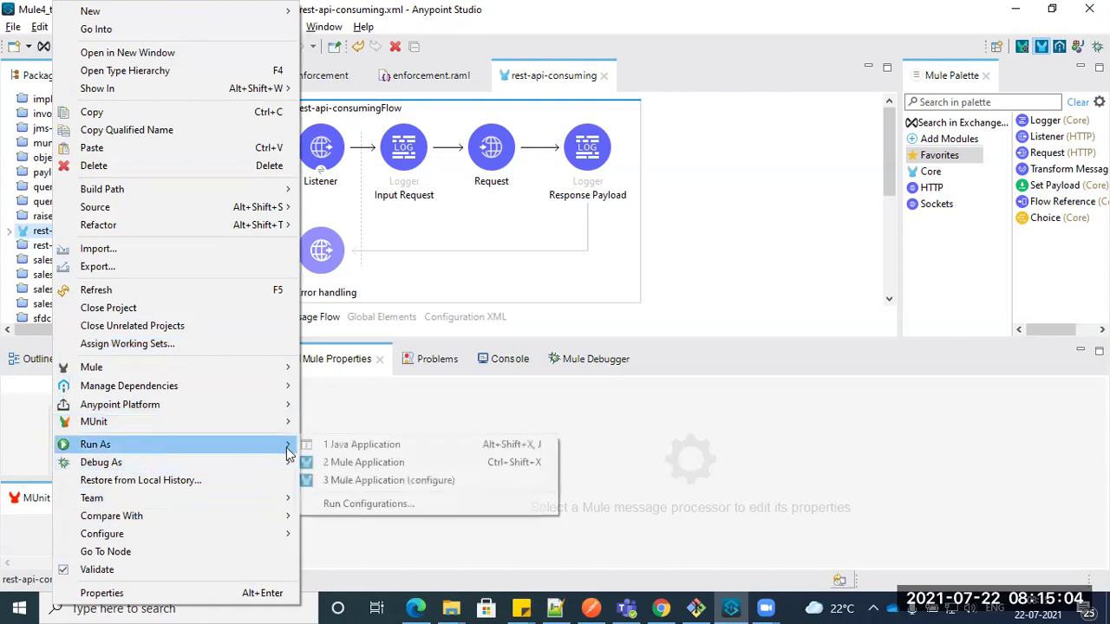
pyautogui.click(362, 481)
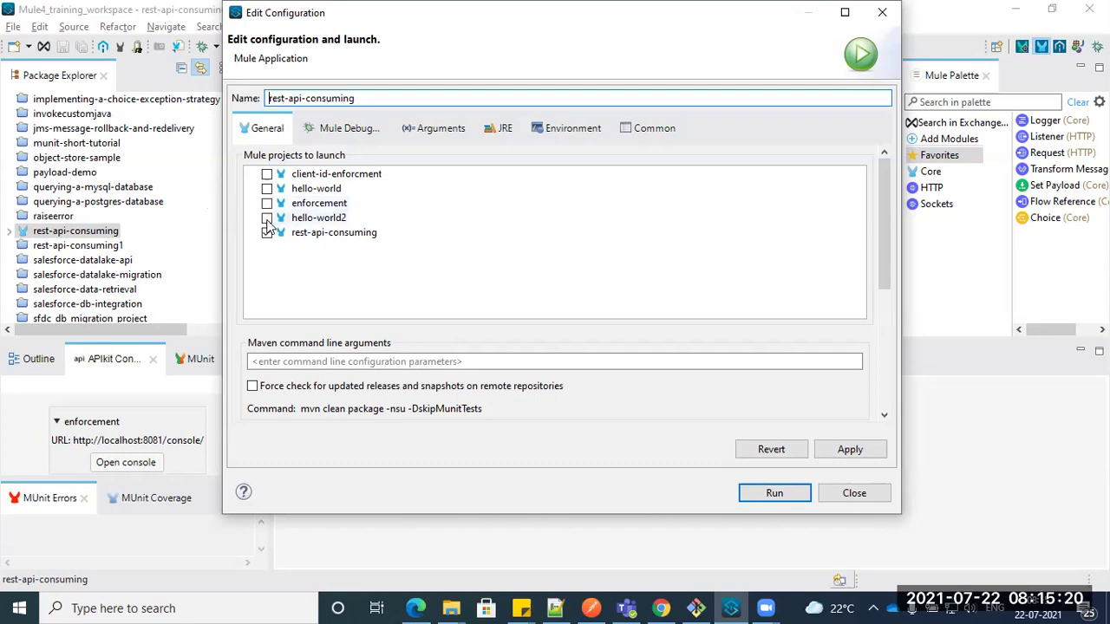
pyautogui.click(267, 218)
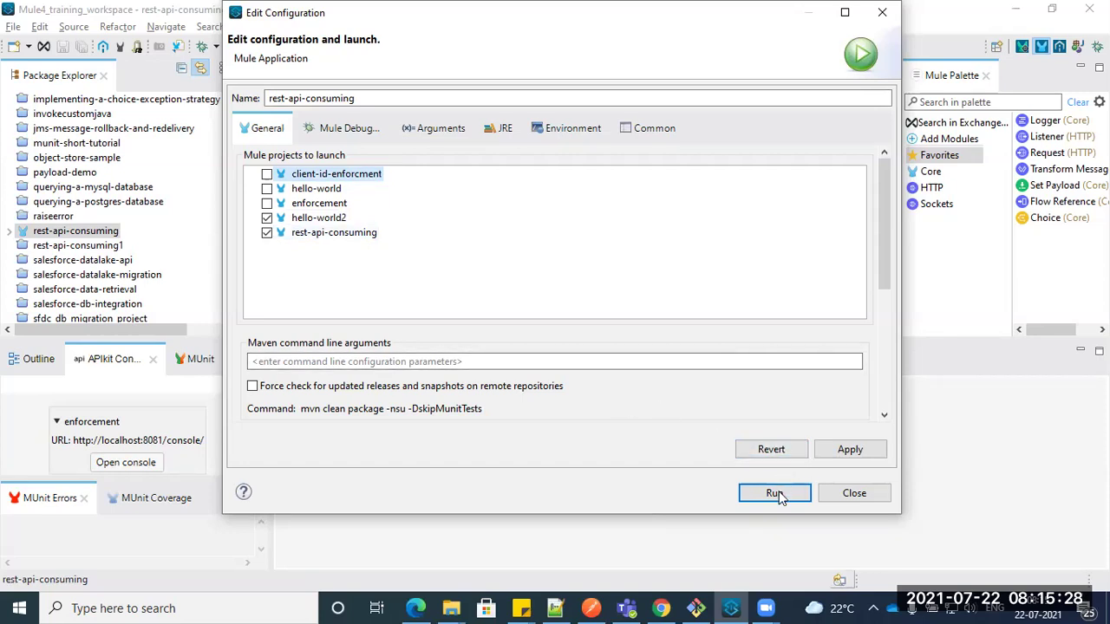
pyautogui.click(855, 491)
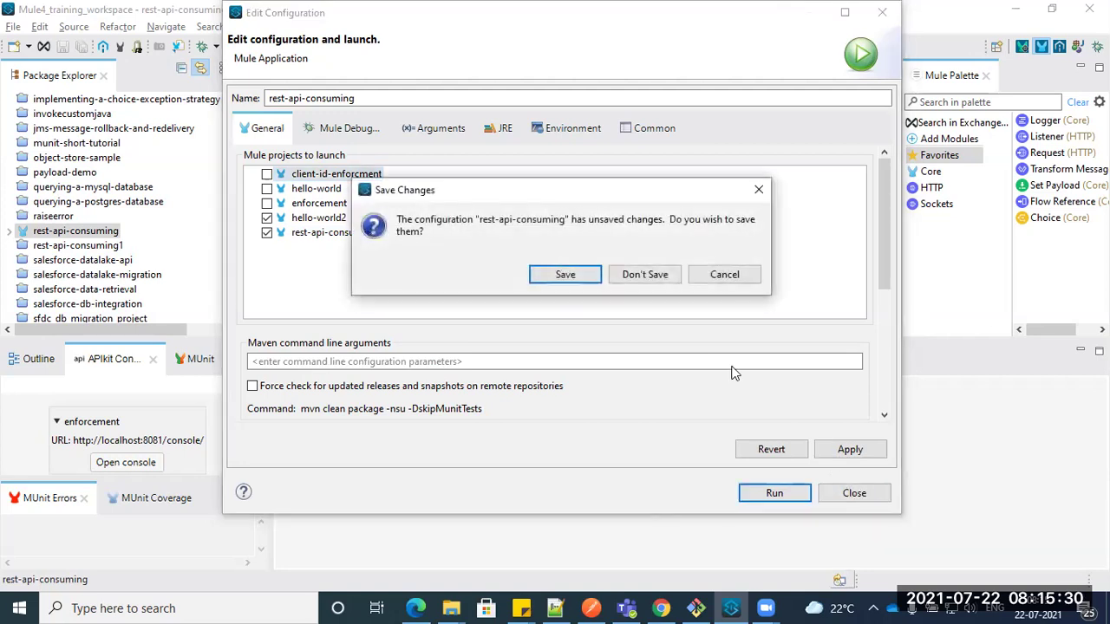
pyautogui.click(643, 274)
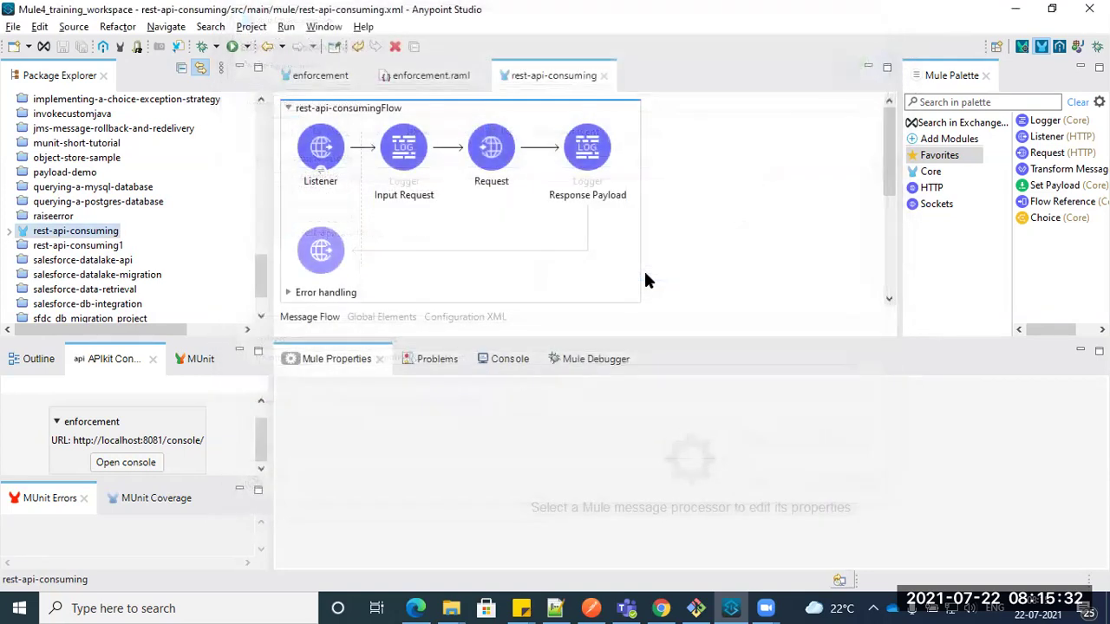
# Step: Switch to the Notepad++ notes and highlight PUBLISHING(DB-select) and the Consumng(HttpRequestor) text on the two indented REST lines
pyautogui.hotkey('alt', 'Tab')
pyautogui.click(316, 266)
pyautogui.moveTo(177, 187); pyautogui.dragTo(334, 188)
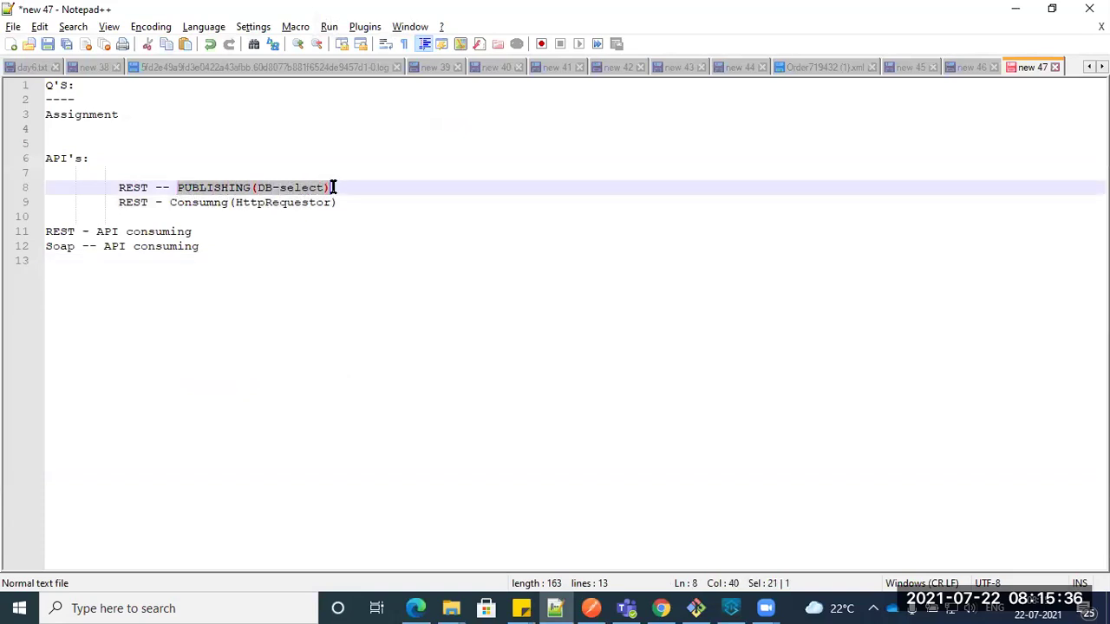
pyautogui.moveTo(192, 203); pyautogui.dragTo(313, 204)
pyautogui.click(301, 206)
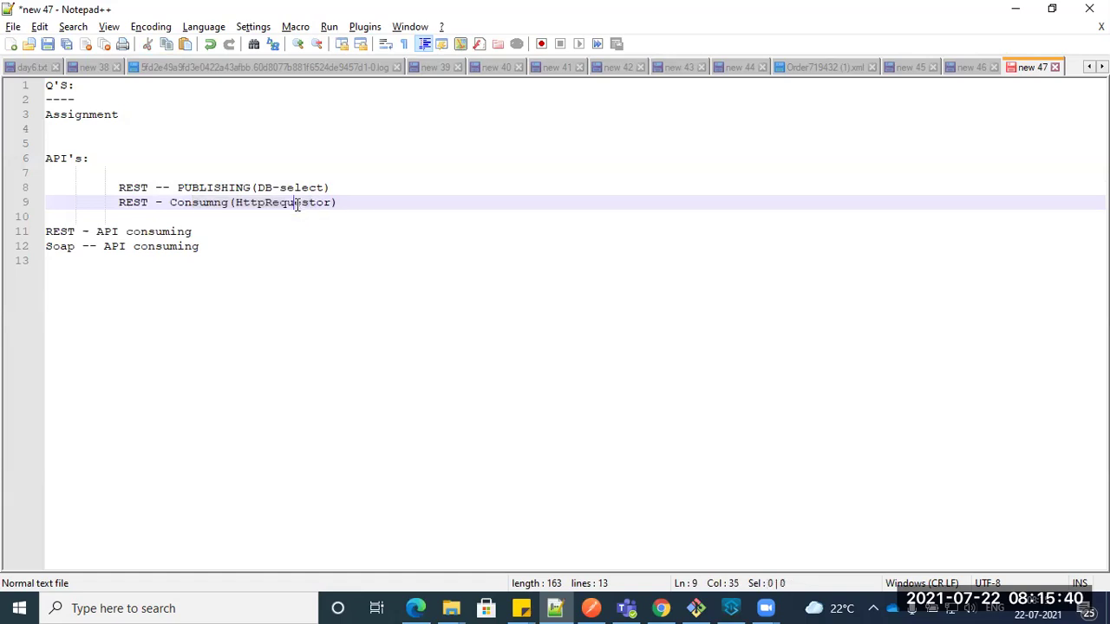
# Step: Add the port "(8082)" after REST on the consuming line and "(8081)" after REST on the publishing line
pyautogui.click(149, 203)
pyautogui.write('(8082')
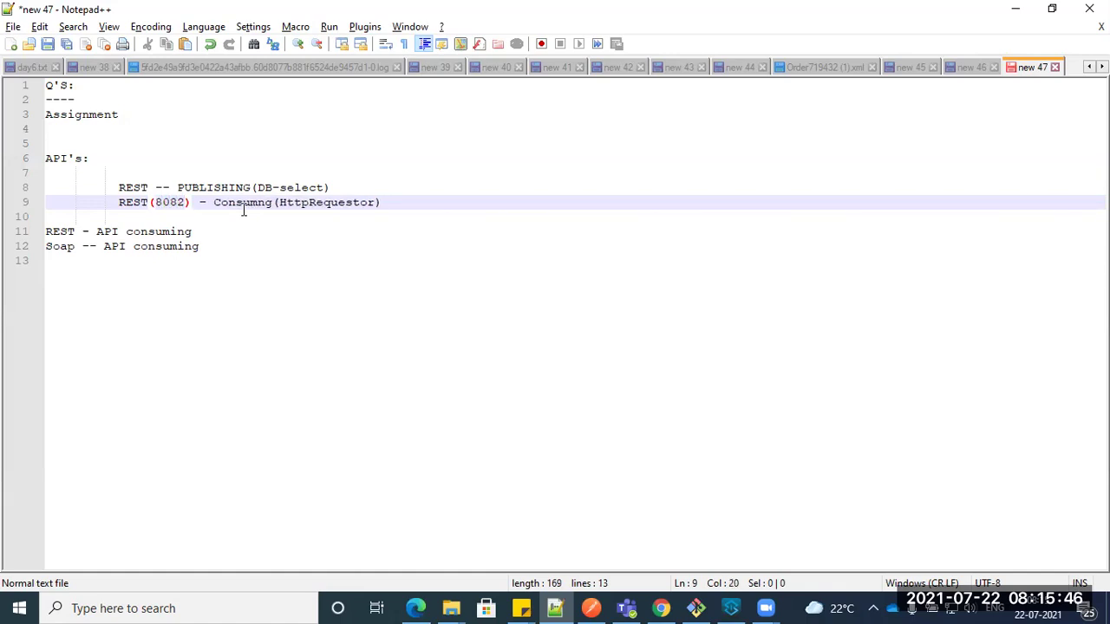
pyautogui.click(148, 187)
pyautogui.write('(')
pyautogui.press('Right')
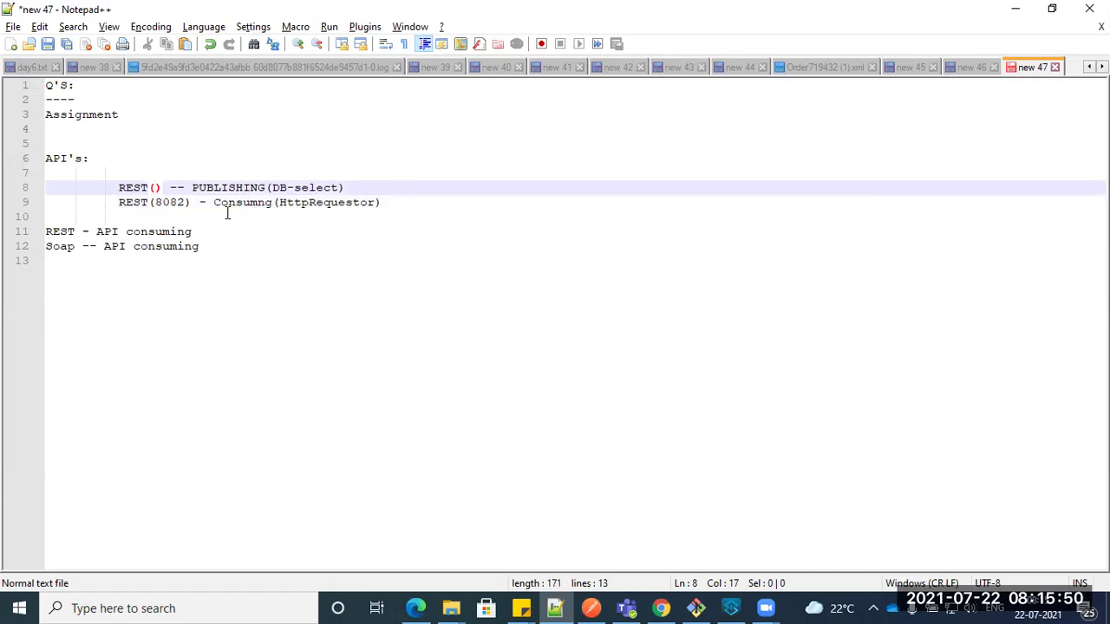
pyautogui.write('8081')
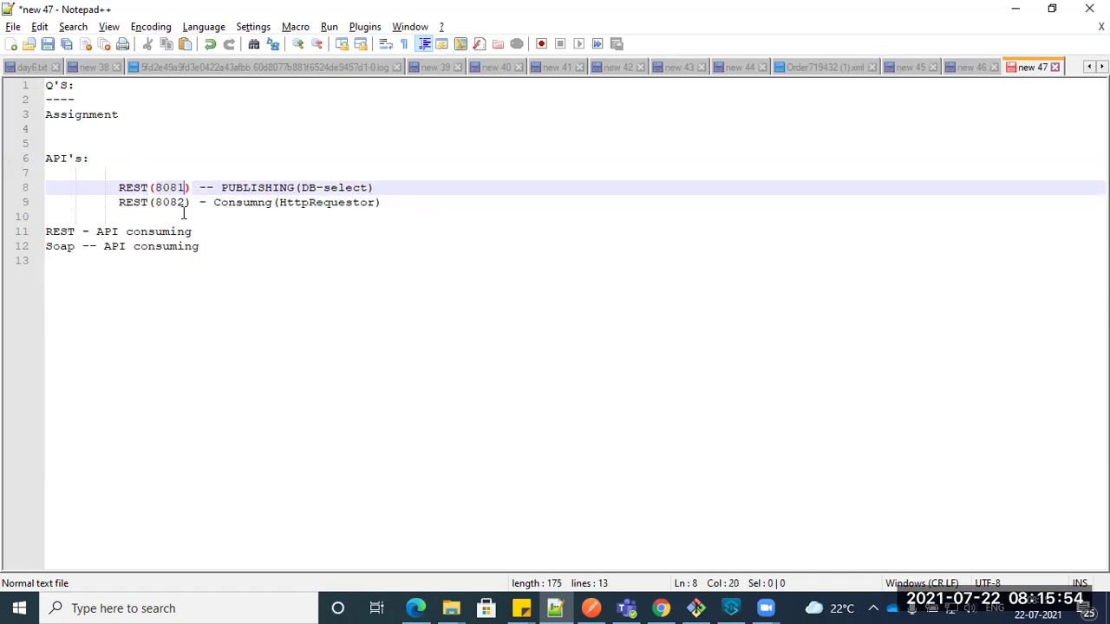
pyautogui.doubleClick(163, 204)
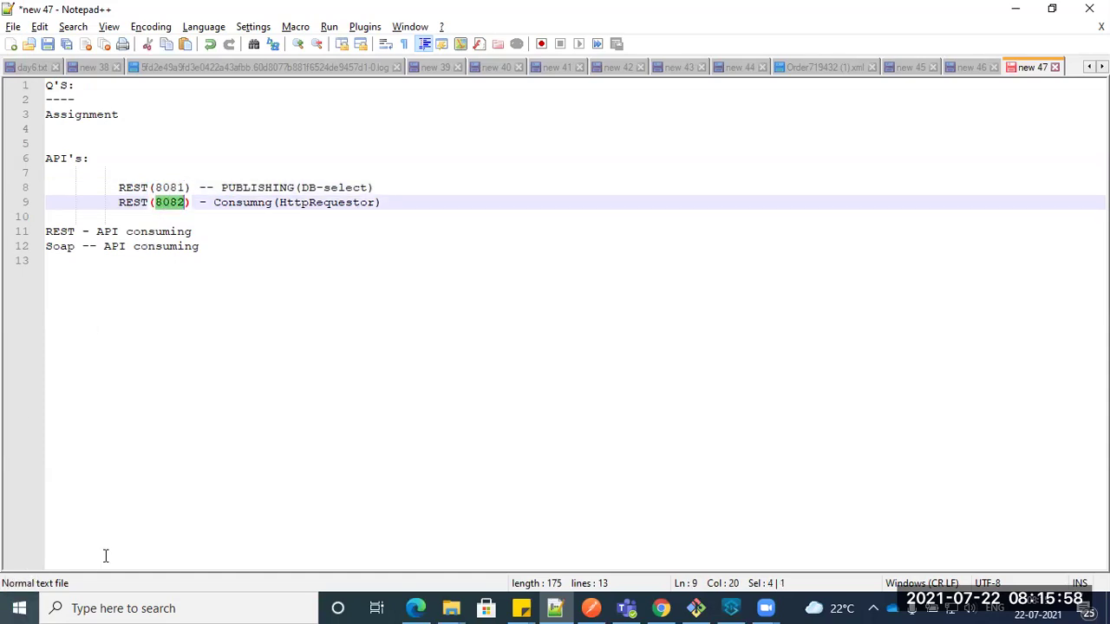
pyautogui.click(213, 391)
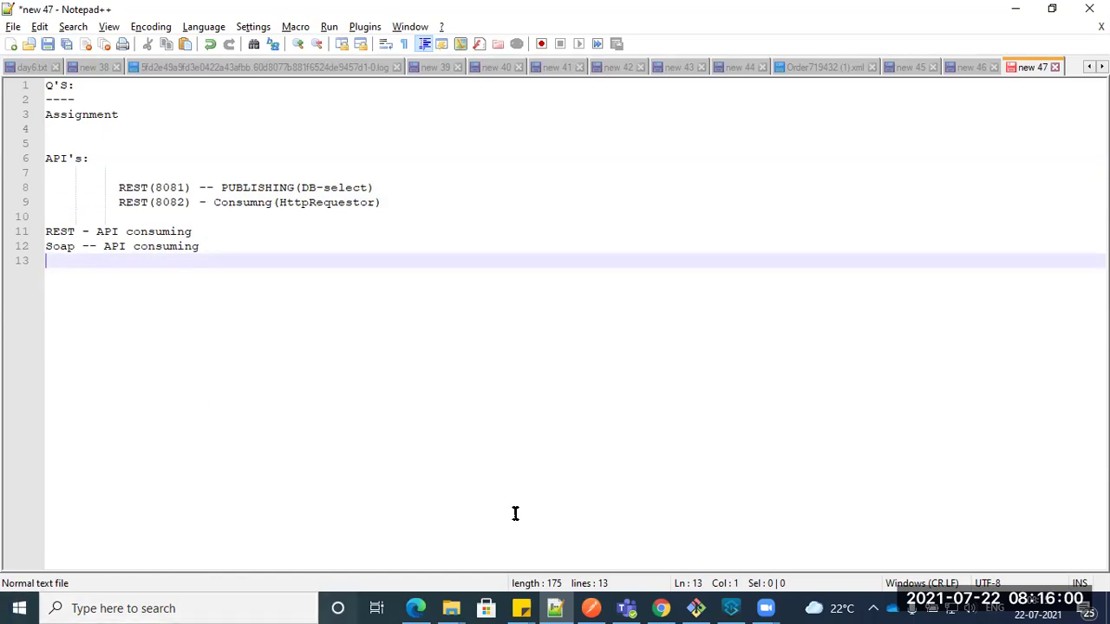
# Step: Switch to Anypoint Studio, examine the port of the rest-api-consumingFlow Listener's HTTP configuration, and return to the maximized message flow
pyautogui.click(728, 607)
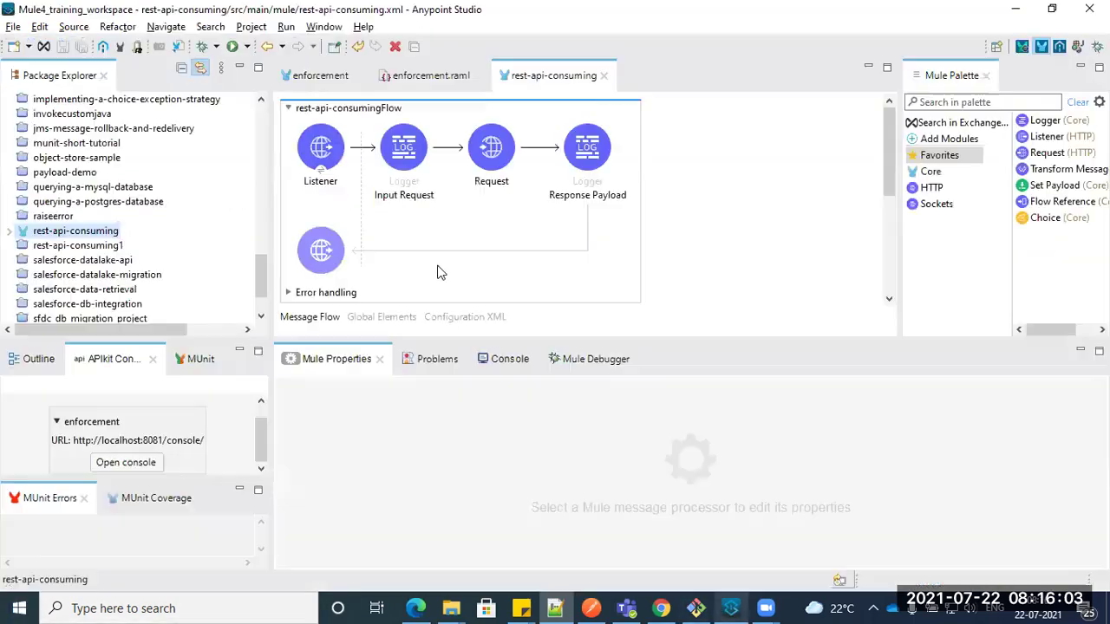
pyautogui.doubleClick(554, 75)
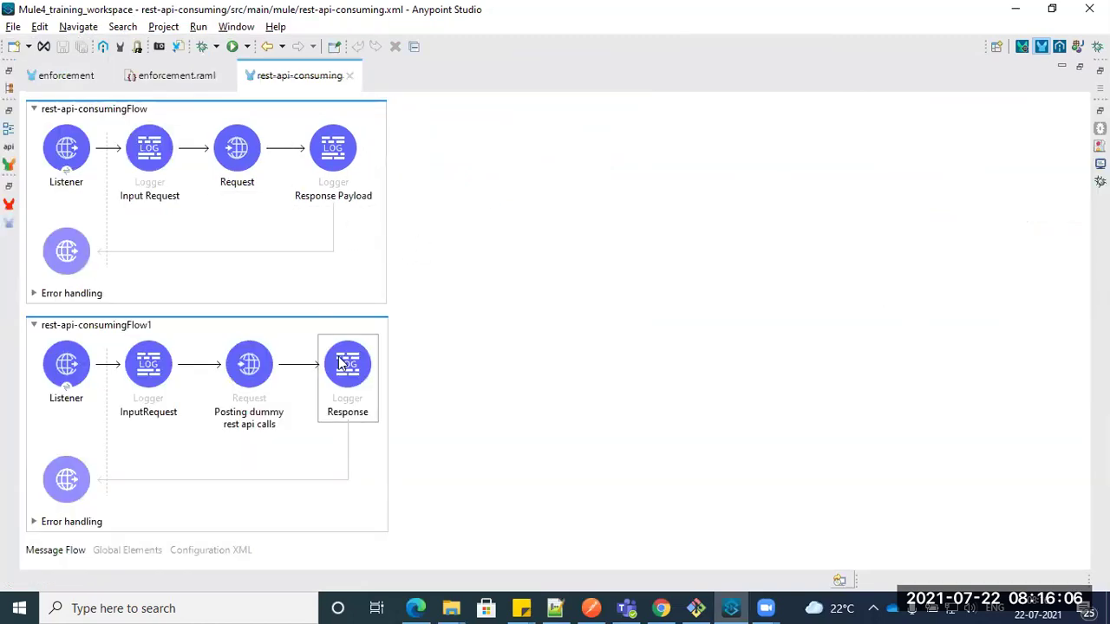
pyautogui.click(71, 152)
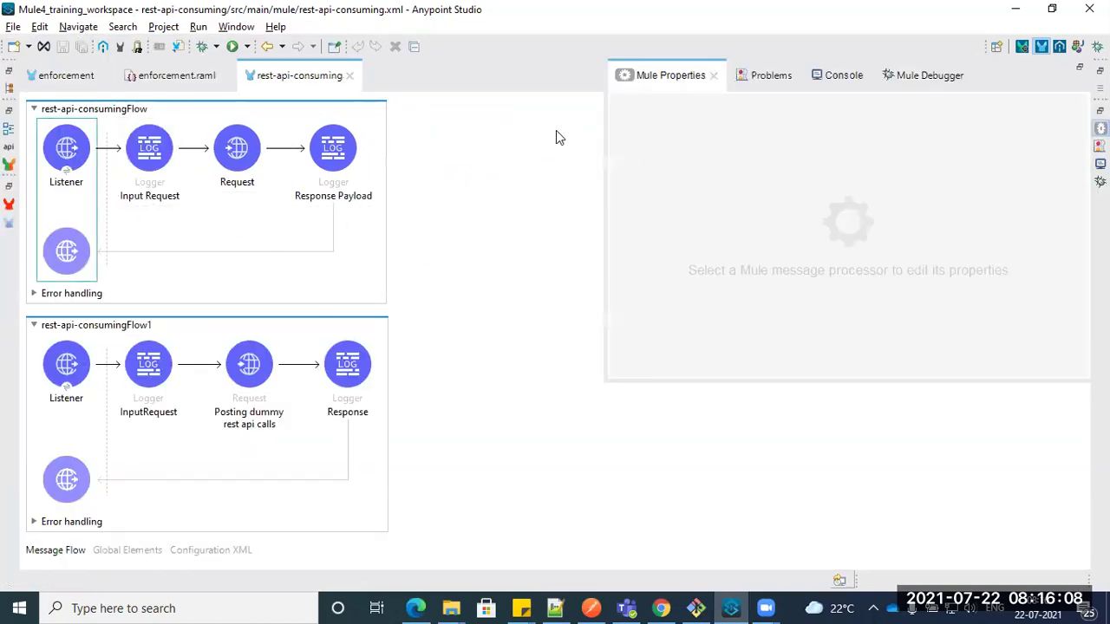
pyautogui.doubleClick(652, 75)
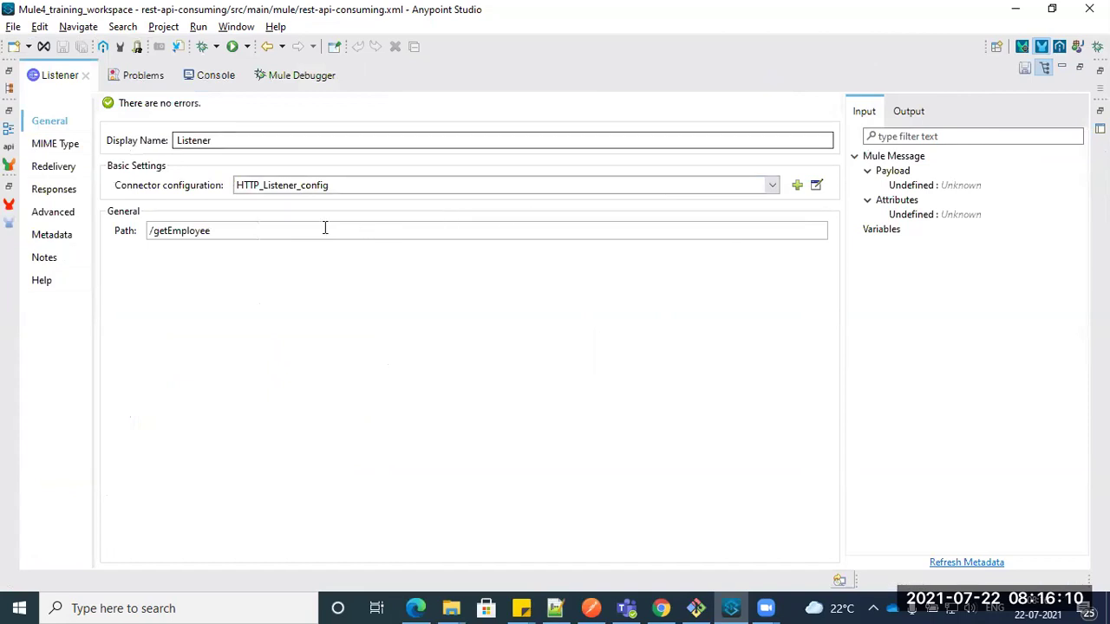
pyautogui.click(816, 185)
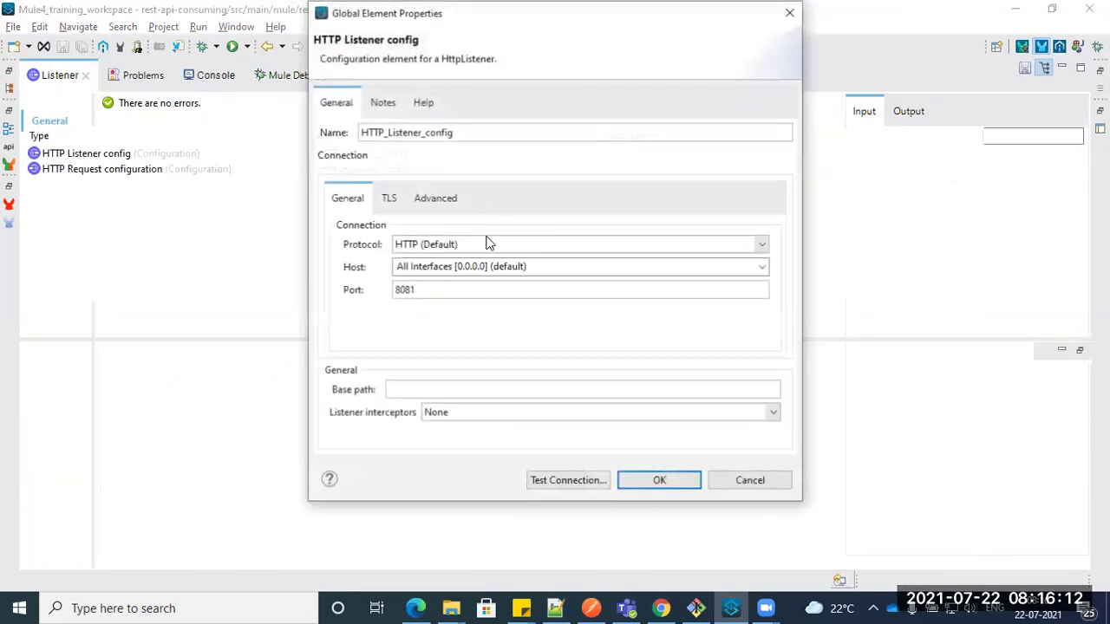
pyautogui.moveTo(468, 284); pyautogui.dragTo(390, 290)
pyautogui.click(748, 482)
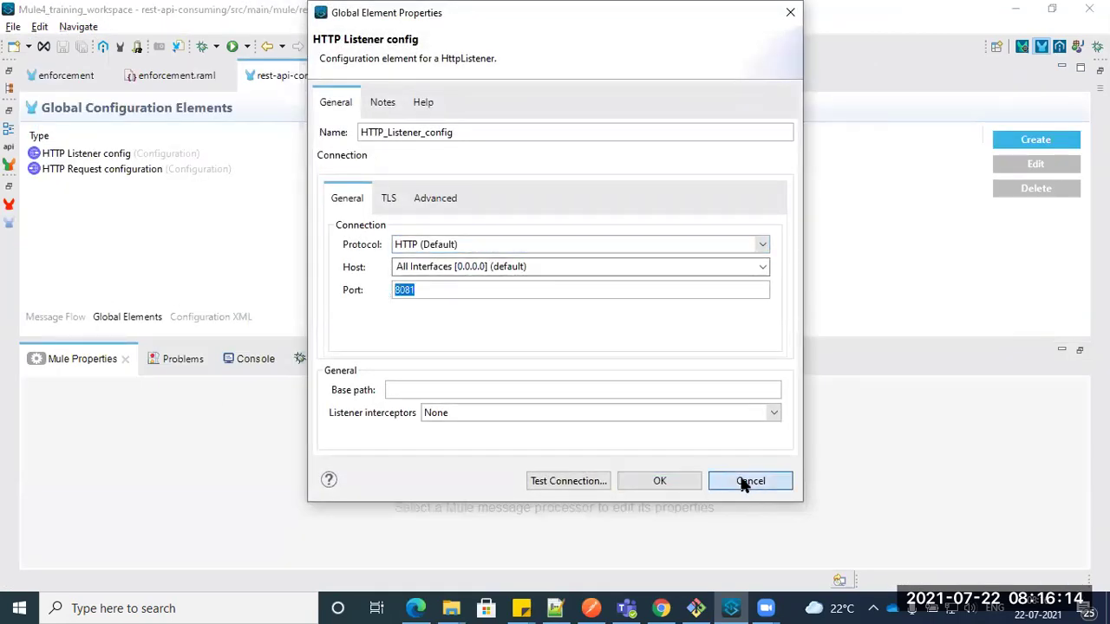
pyautogui.click(70, 318)
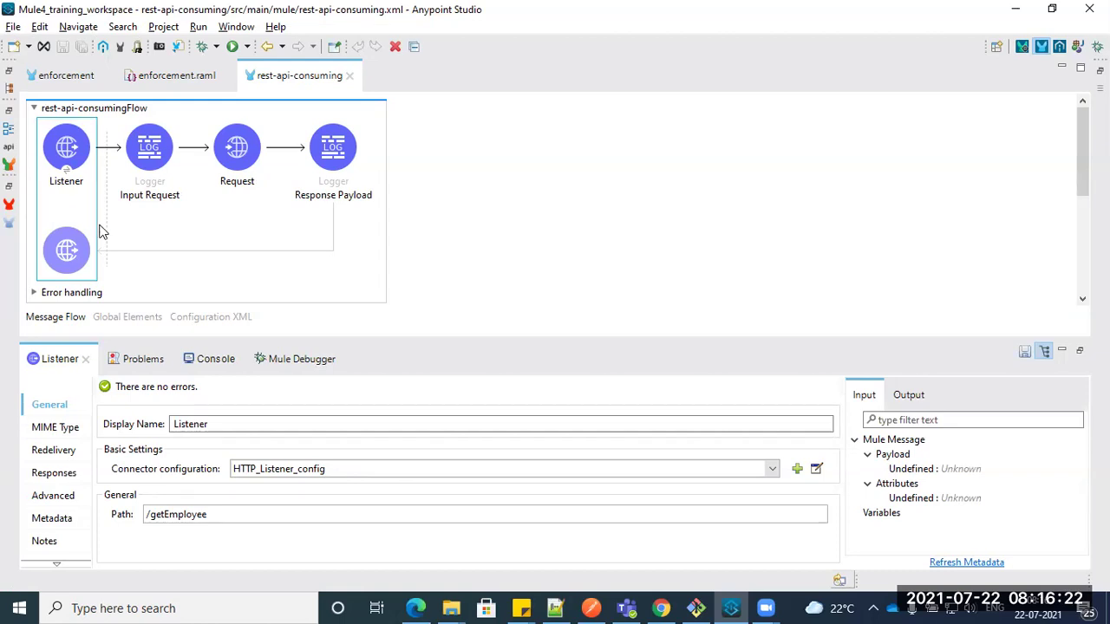
pyautogui.doubleClick(247, 74)
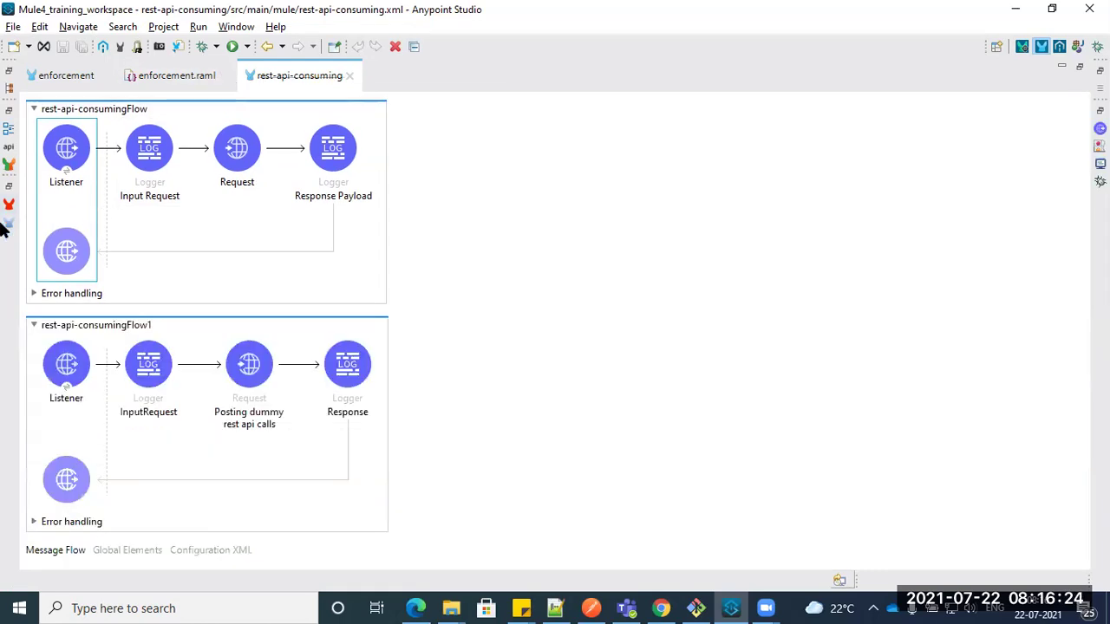
# Step: Switch to the Notepad++ notes and highlight the REST ports, Consumng, HttpRequestor, PUBLISHING and DB-select in turn
pyautogui.hotkey('alt', 'Tab')
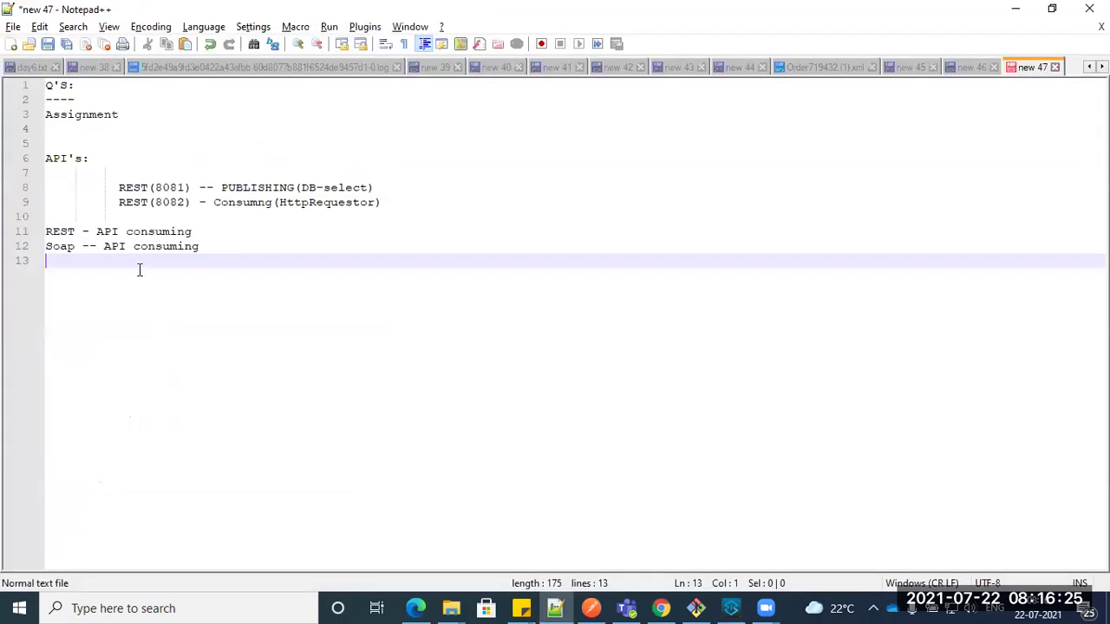
pyautogui.doubleClick(177, 202)
pyautogui.moveTo(106, 187); pyautogui.dragTo(191, 200)
pyautogui.click(248, 200)
pyautogui.doubleClick(260, 203)
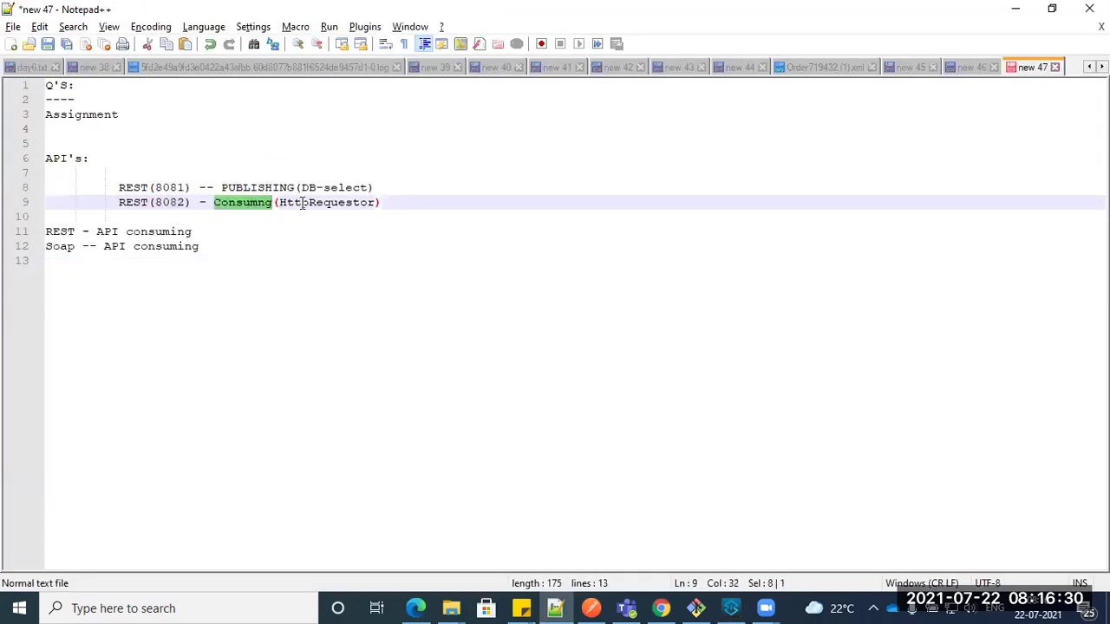
pyautogui.doubleClick(312, 204)
pyautogui.moveTo(211, 184); pyautogui.dragTo(371, 185)
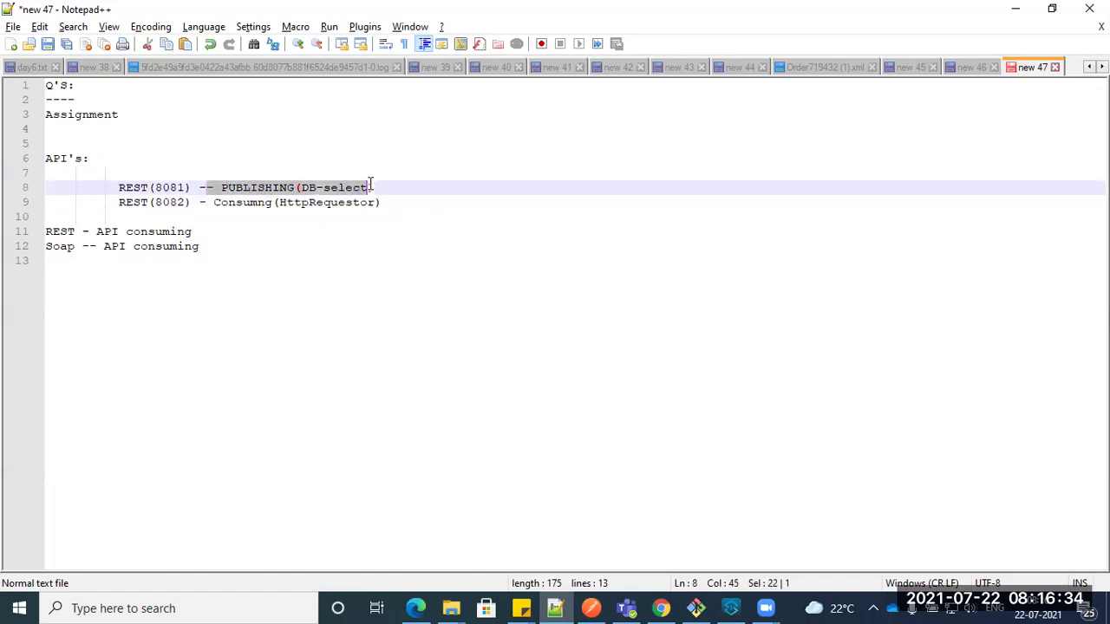
pyautogui.doubleClick(312, 202)
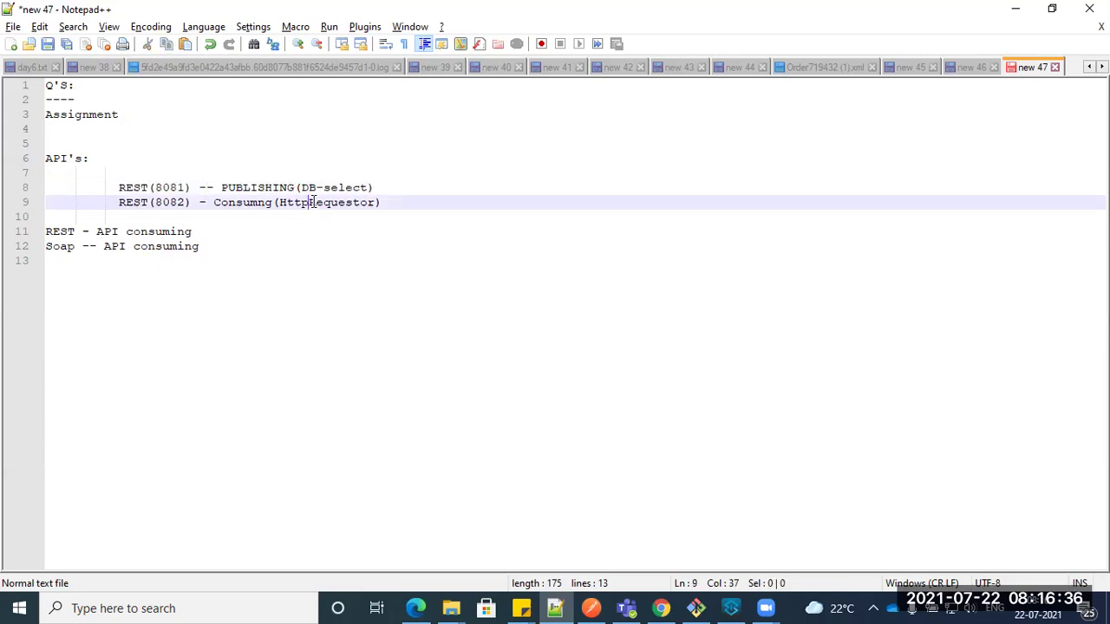
pyautogui.moveTo(133, 202); pyautogui.dragTo(193, 208)
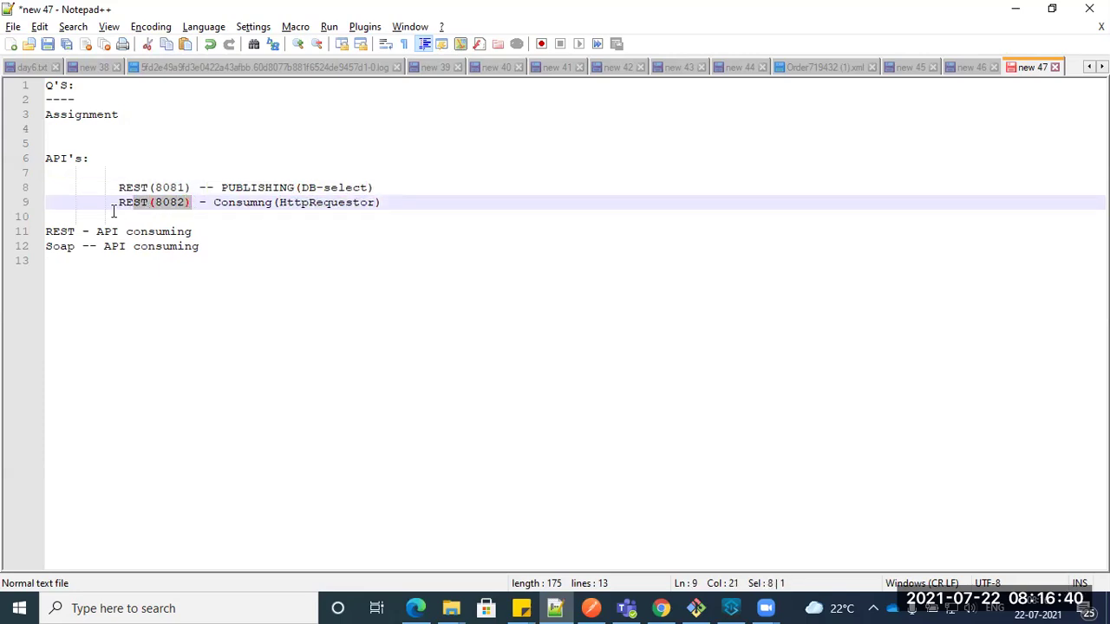
pyautogui.doubleClick(316, 202)
pyautogui.doubleClick(256, 188)
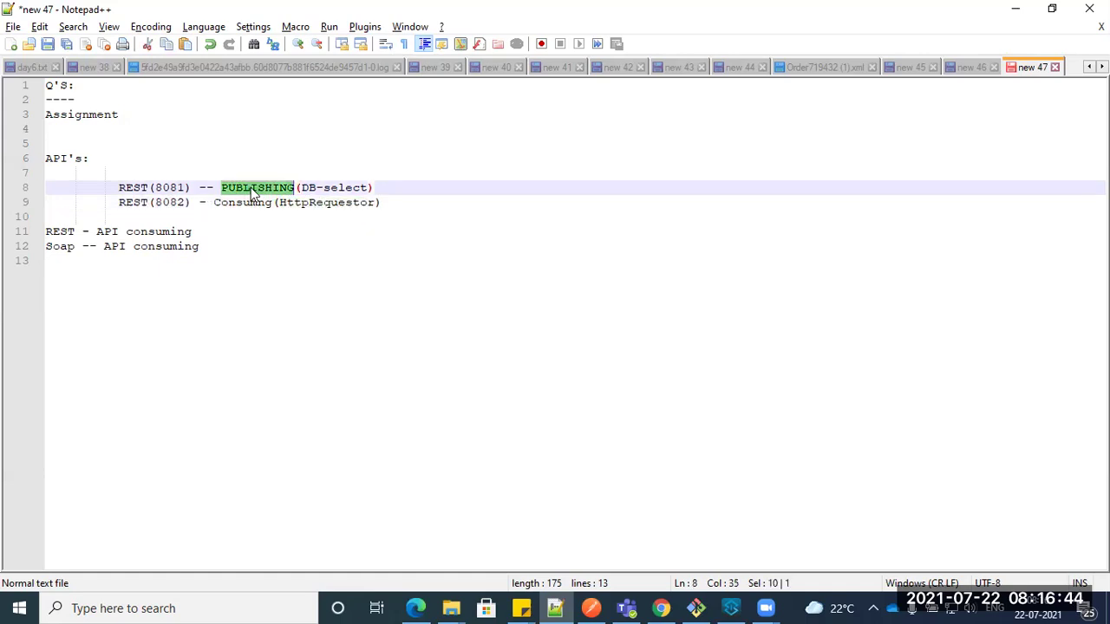
pyautogui.moveTo(308, 188); pyautogui.dragTo(362, 187)
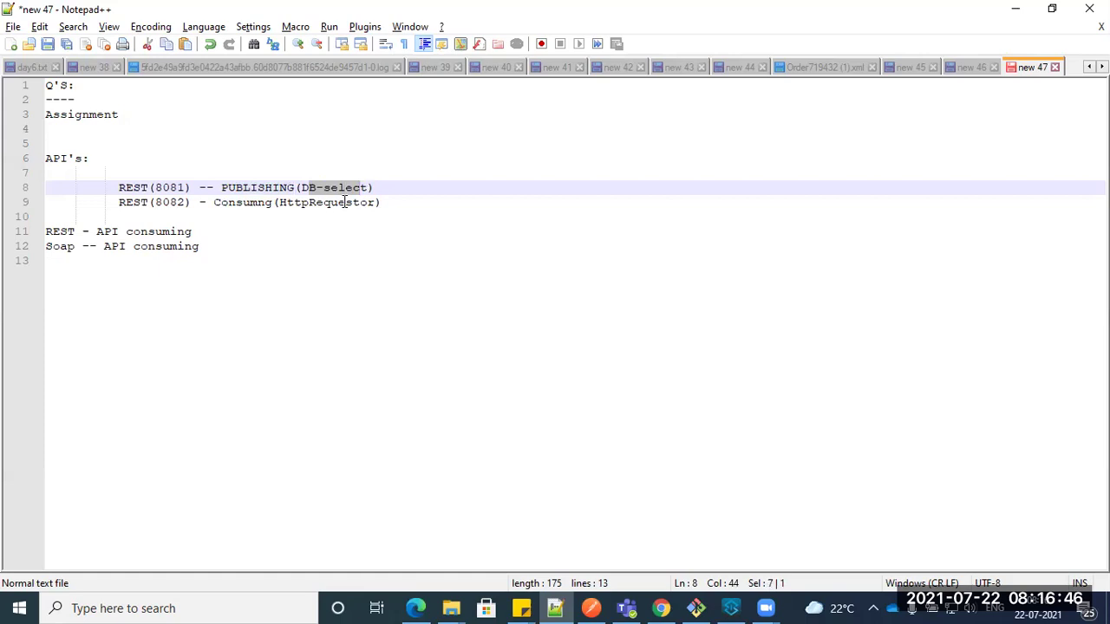
# Step: Append "-- Response" after Consumng(HttpRequestor) on the REST(8082) line
pyautogui.doubleClick(306, 204)
pyautogui.click(378, 202)
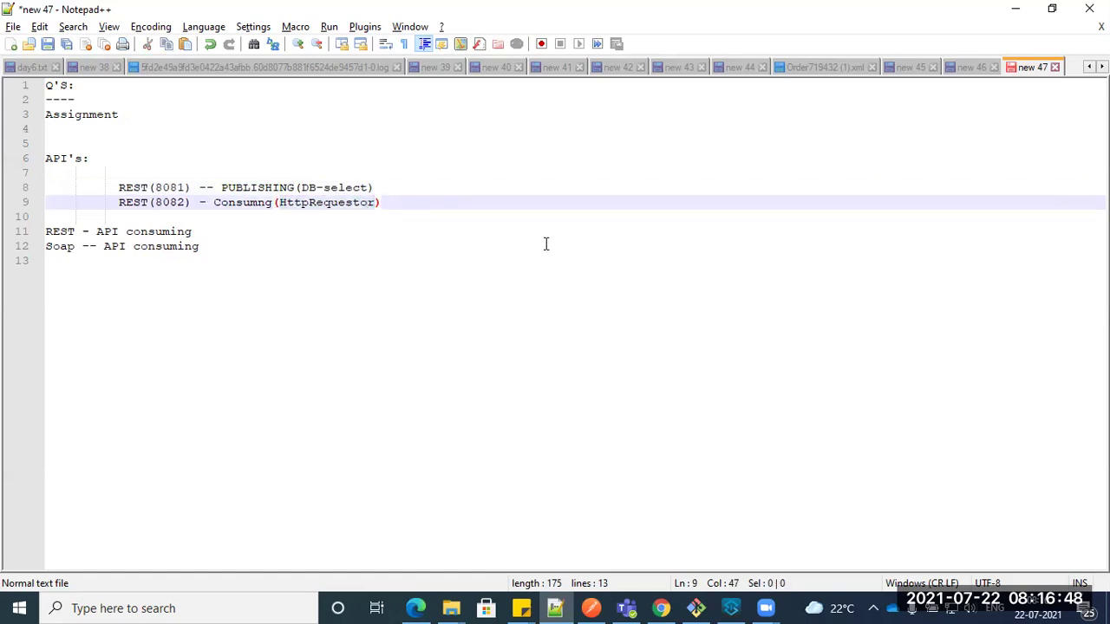
pyautogui.write('-- Response')
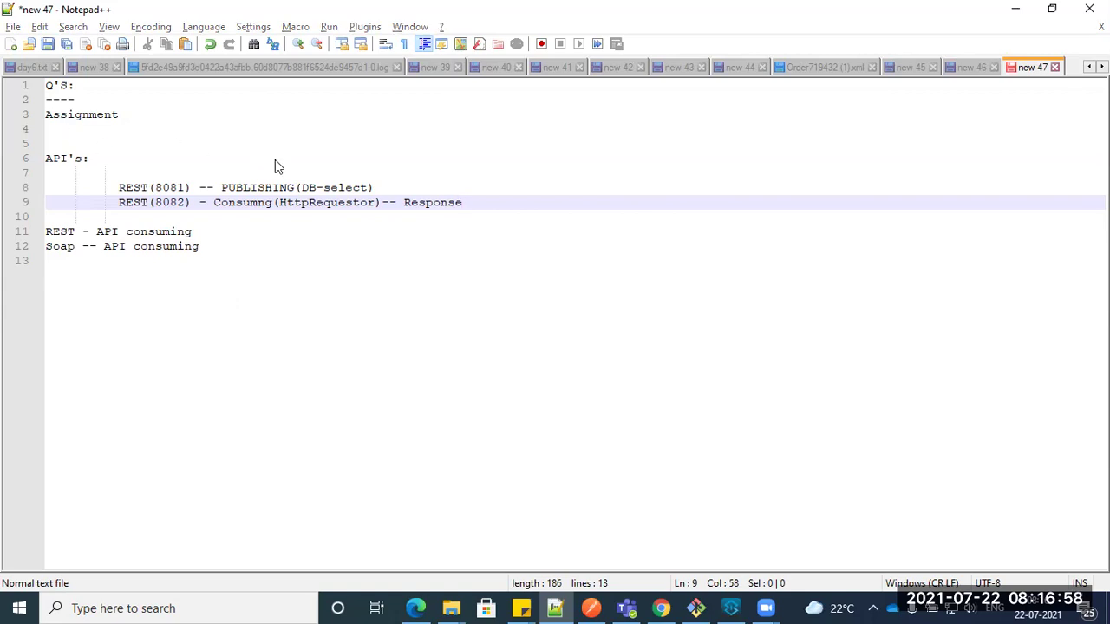
# Step: Switch to Chrome to view the public API routes on dummy.restapiexample.com, and return to the Notepad++ notes
pyautogui.hotkey('alt', 'Tab')
pyautogui.press('Tab')
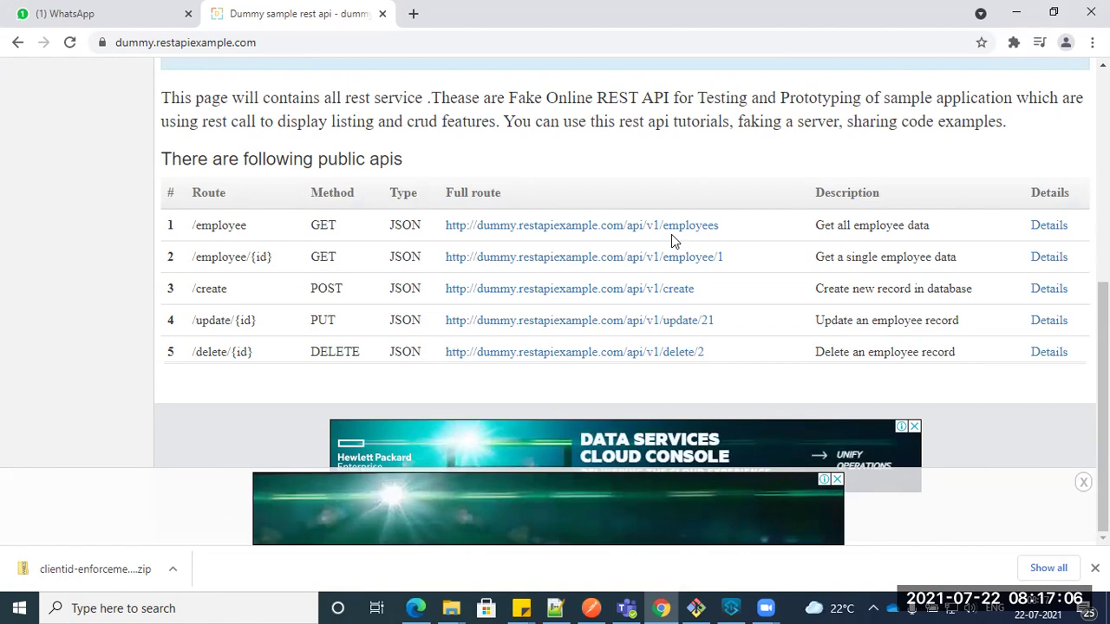
pyautogui.hotkey('alt', 'Tab')
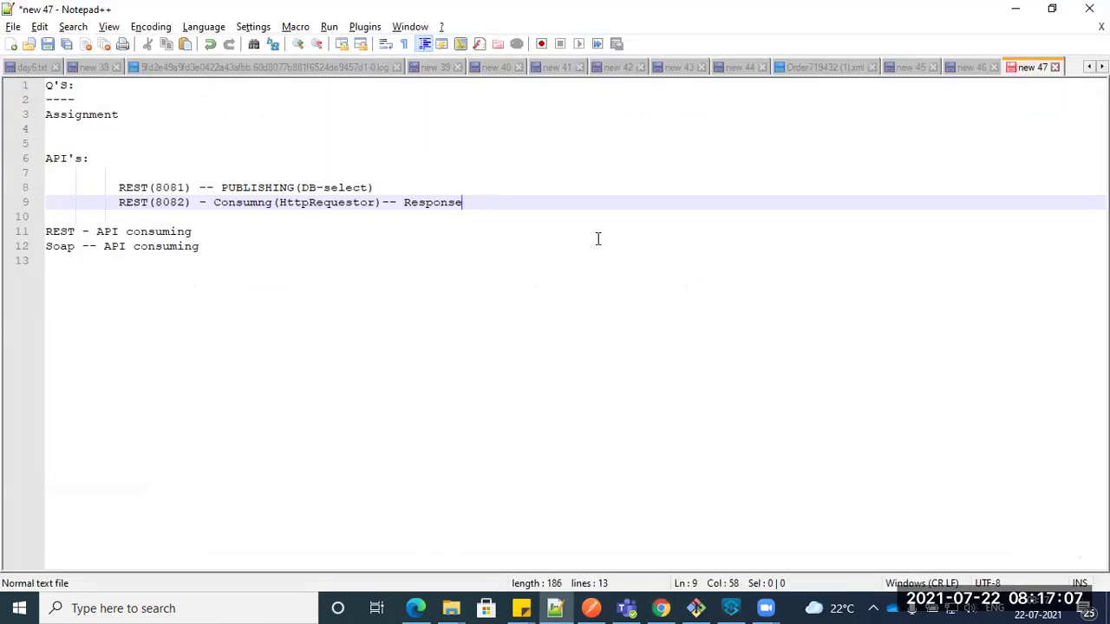
# Step: Highlight the words PUBLISHING and Consumng on the two REST lines to compare them, and clear the selection
pyautogui.doubleClick(253, 188)
pyautogui.doubleClick(252, 205)
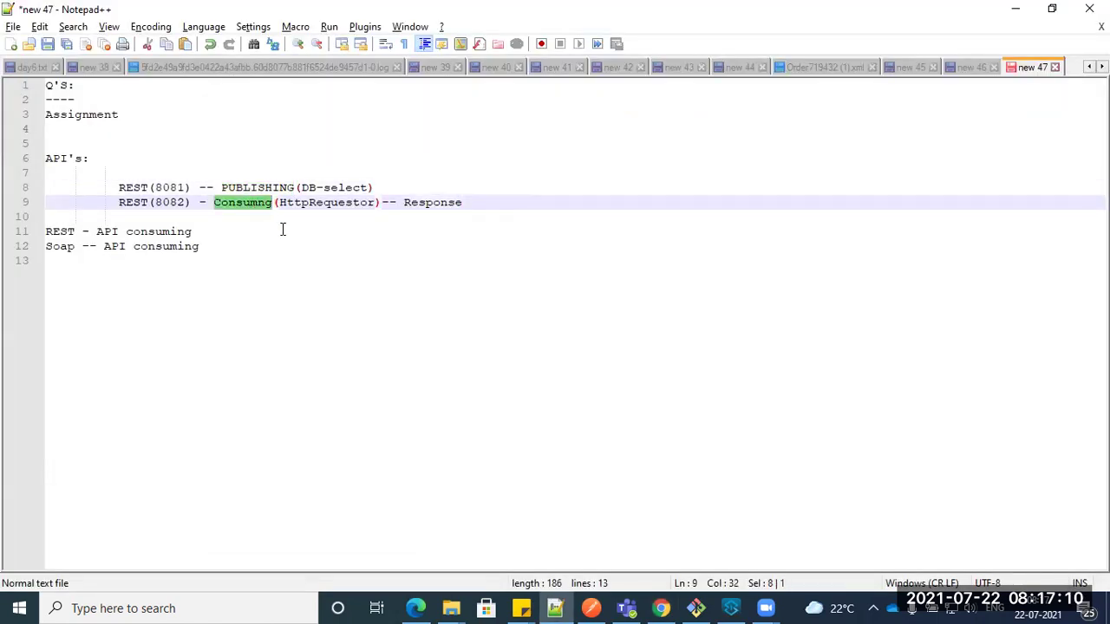
pyautogui.click(285, 231)
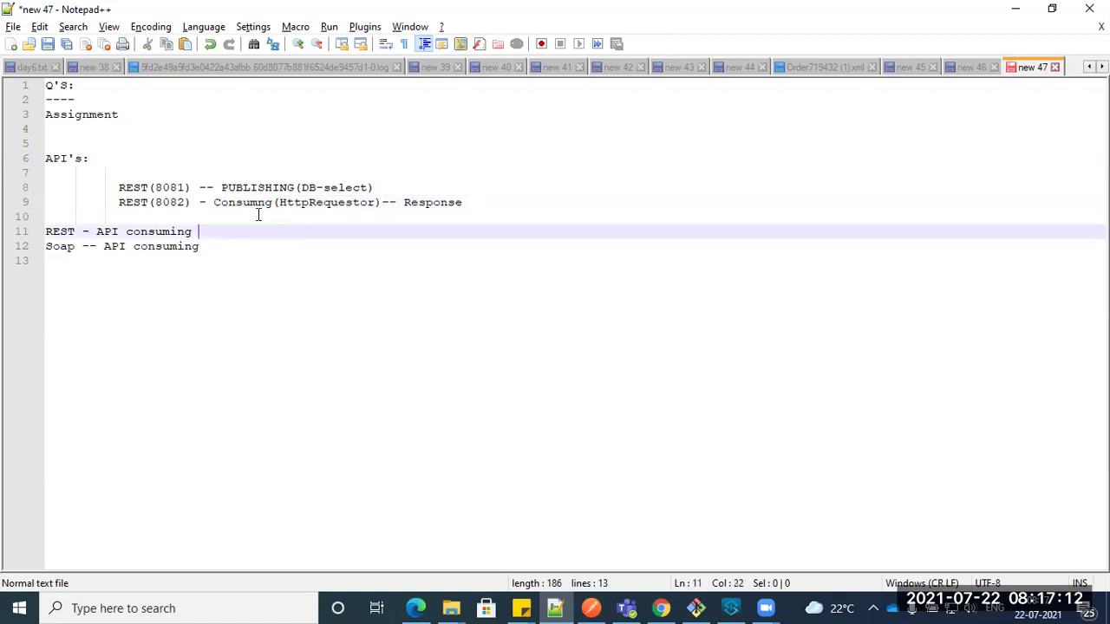
pyautogui.doubleClick(251, 204)
pyautogui.doubleClick(250, 187)
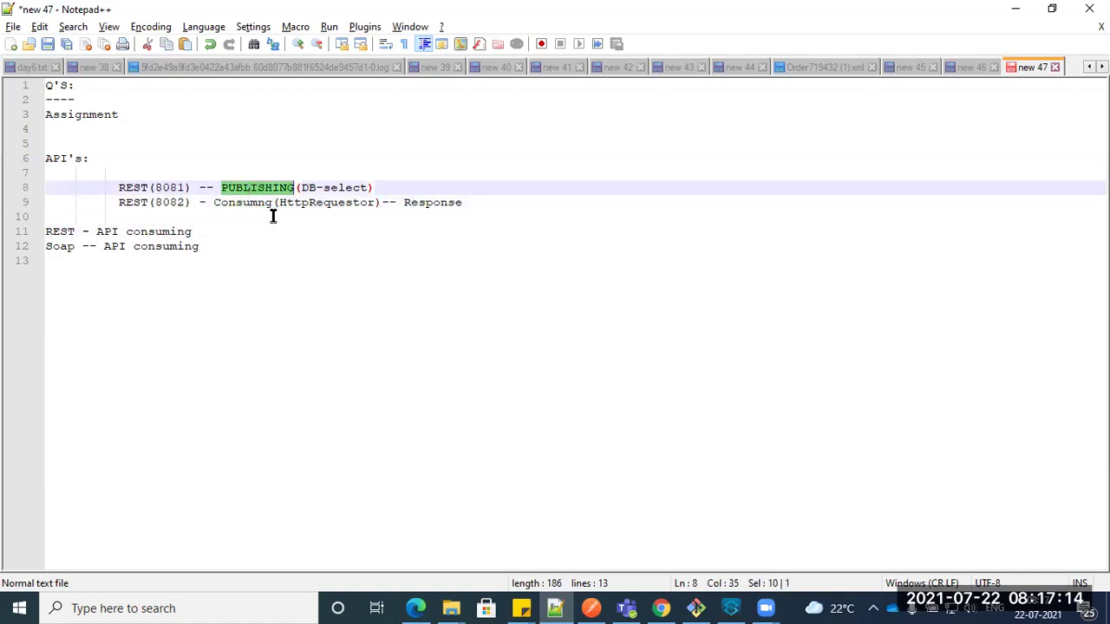
pyautogui.click(299, 255)
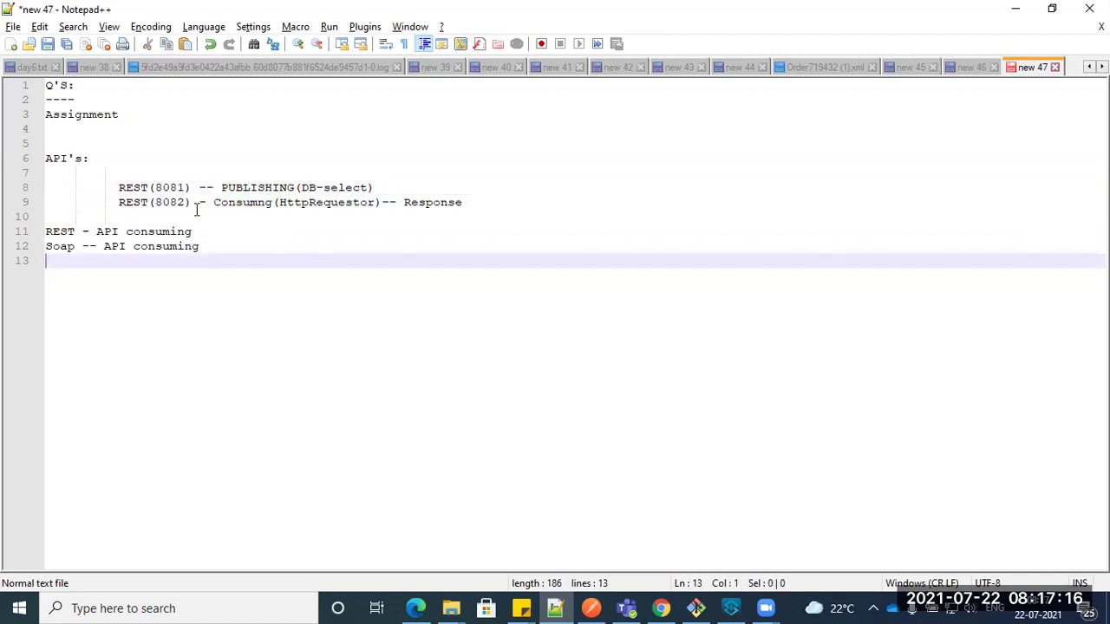
# Step: Insert the label "assignment :" before REST(8081) and indent the REST(8082) line to align beneath it
pyautogui.click(74, 191)
pyautogui.write('assignme')
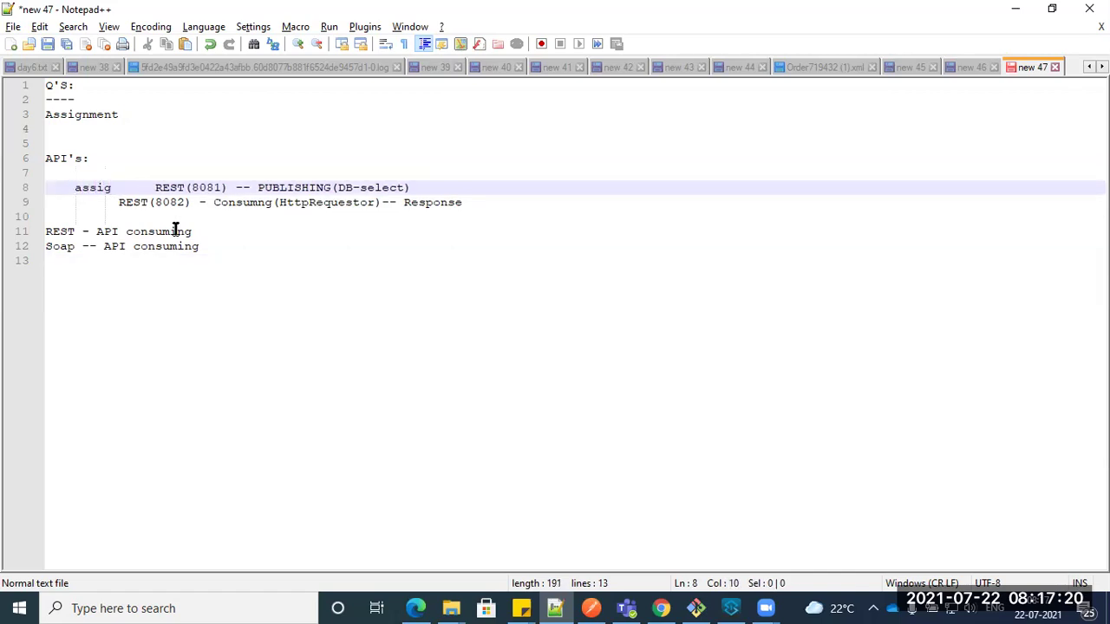
pyautogui.write('nt :')
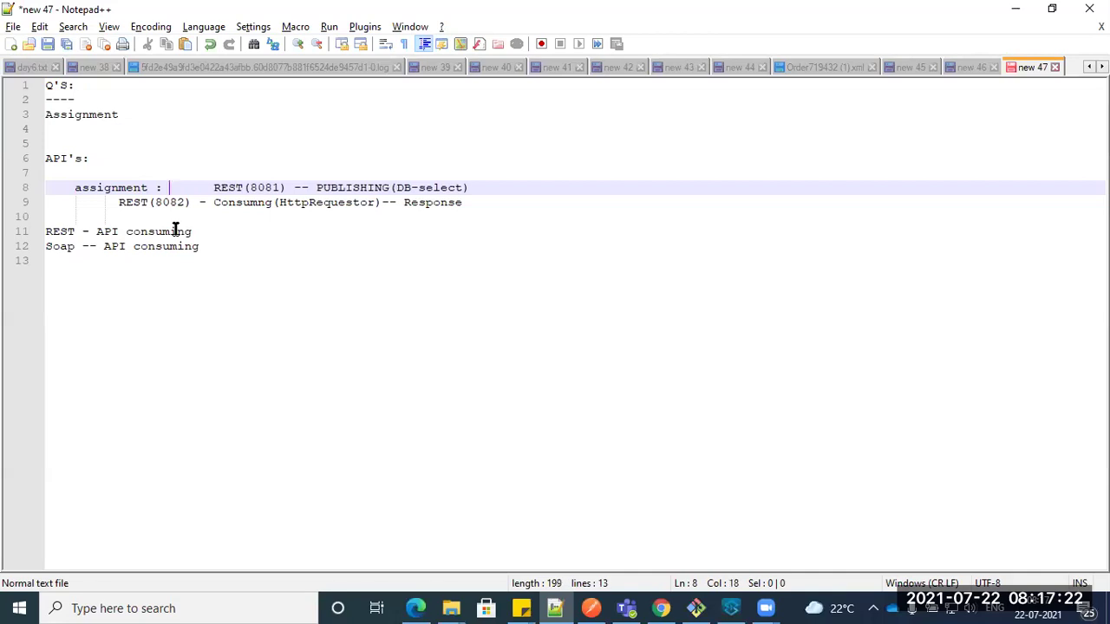
pyautogui.press('Down')
pyautogui.press('Left')
pyautogui.press('Left')
pyautogui.press('Left')
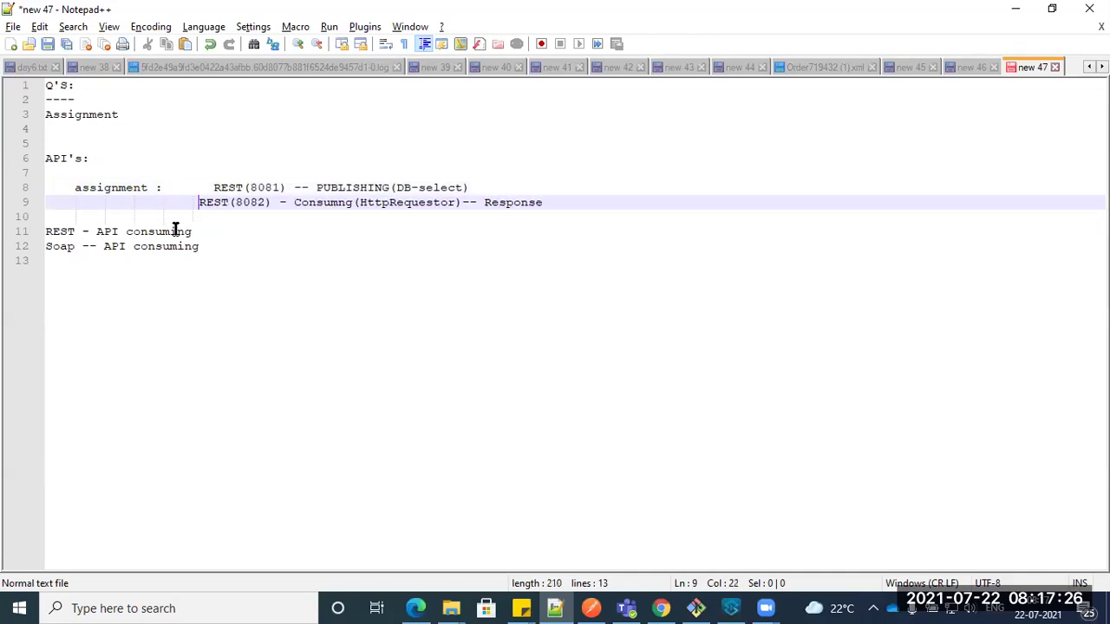
# Step: Add a line reading "https implementation" below the REST(8082) line
pyautogui.click(565, 202)
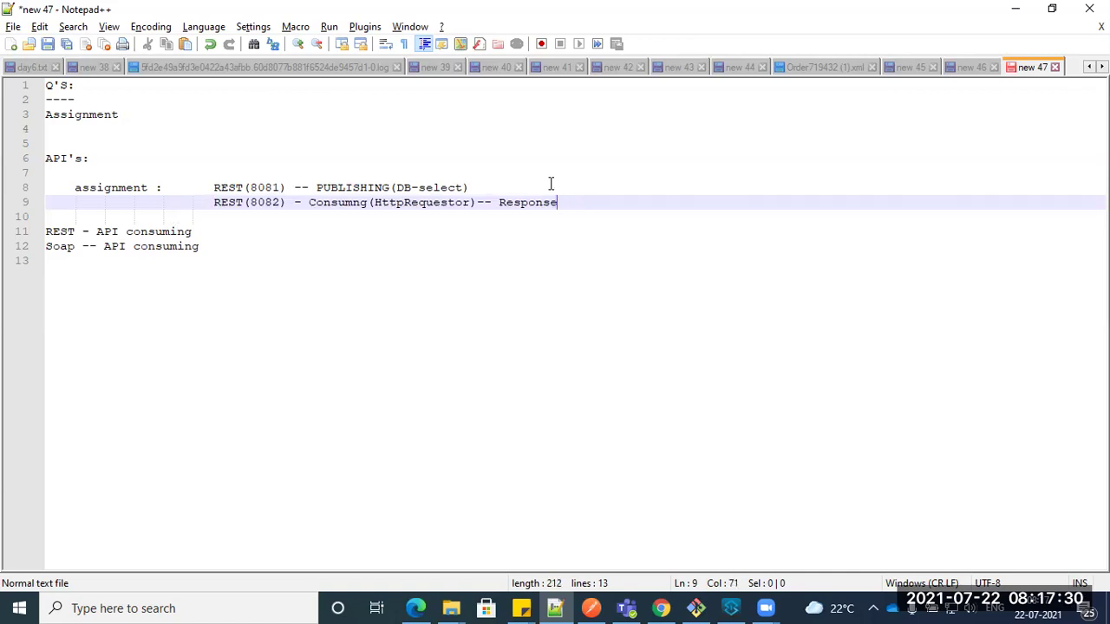
pyautogui.press('Return')
pyautogui.write('https')
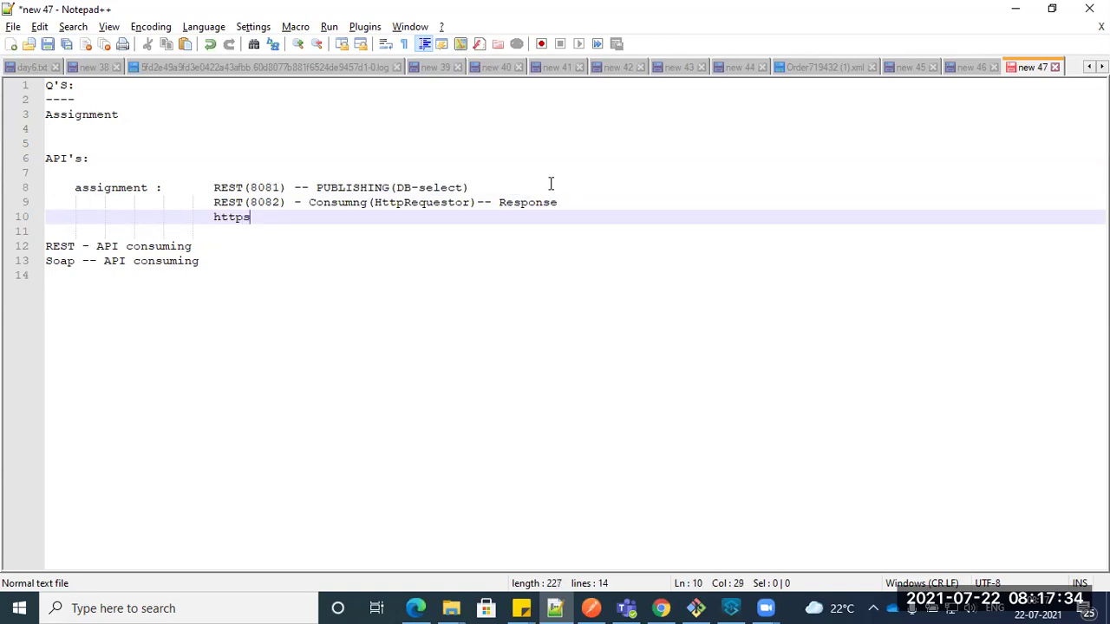
pyautogui.write(' ei')
pyautogui.write('mplemenat')
pyautogui.press('BackSpace')
pyautogui.press('BackSpace')
pyautogui.write('tation')
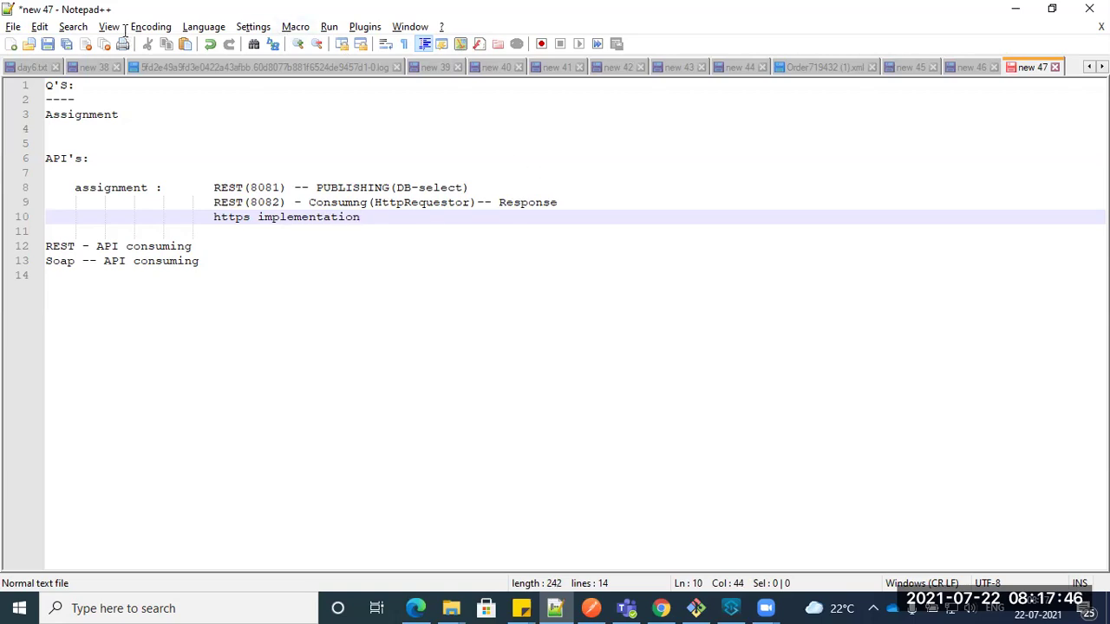
# Step: Highlight the https implementation line, all three assignment lines and the two REST port lines in turn, and clear the selection
pyautogui.hotkey('shift', 'Home')
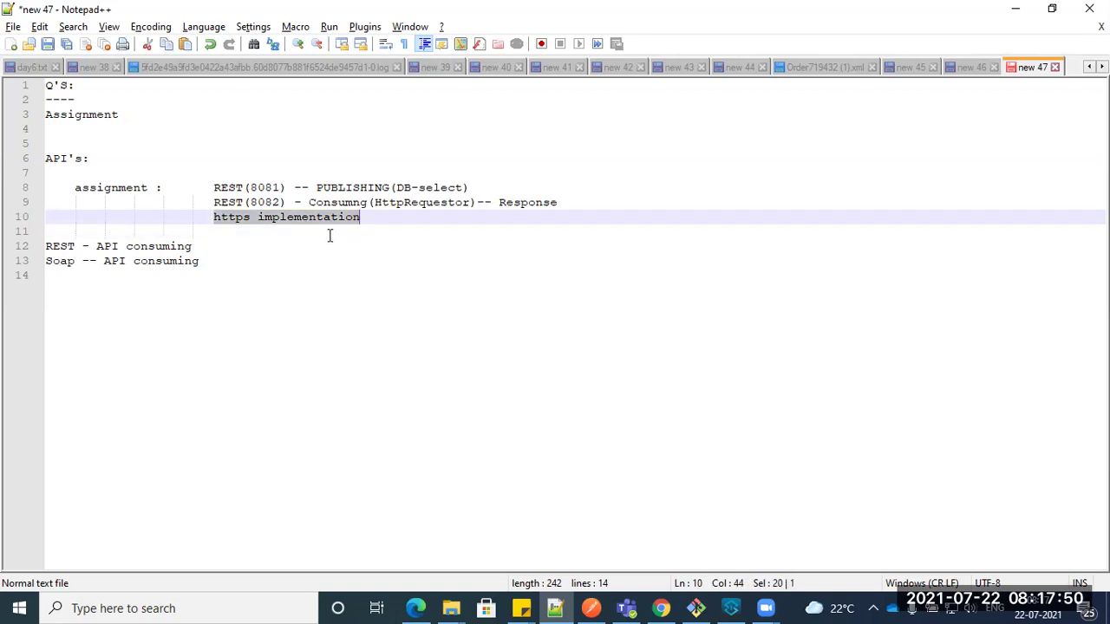
pyautogui.click(315, 287)
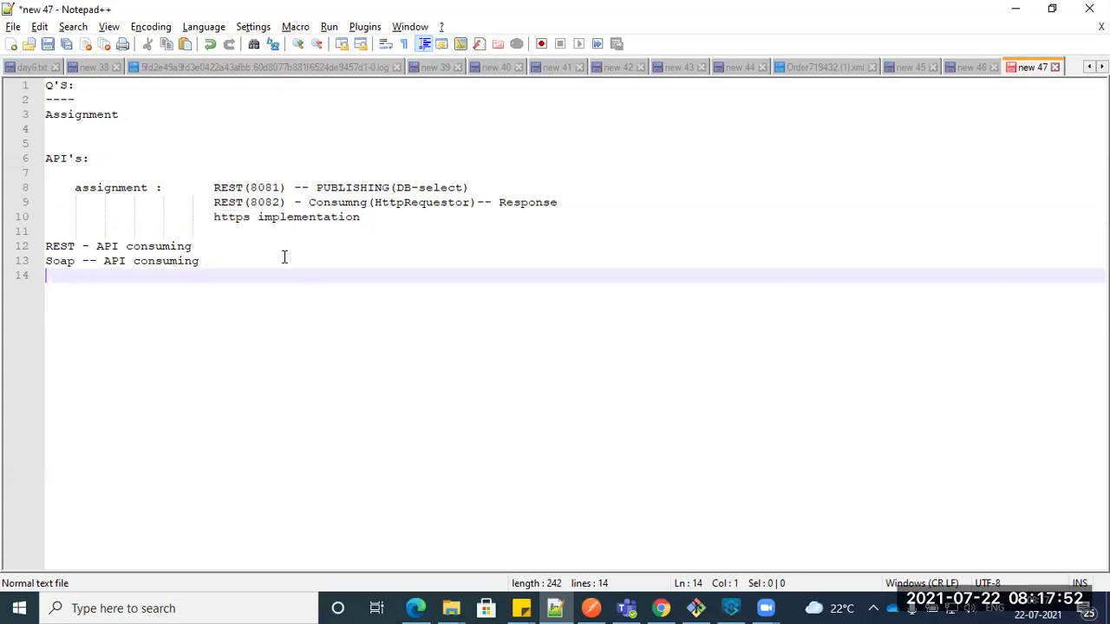
pyautogui.moveTo(214, 188); pyautogui.dragTo(569, 217)
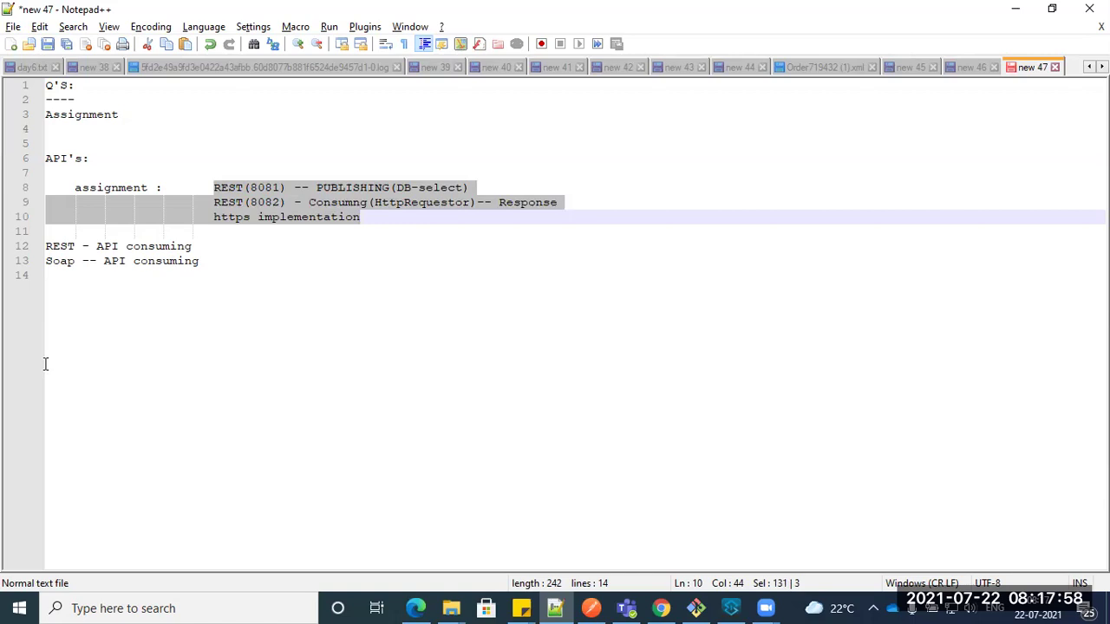
pyautogui.click(297, 219)
pyautogui.moveTo(206, 187); pyautogui.dragTo(544, 202)
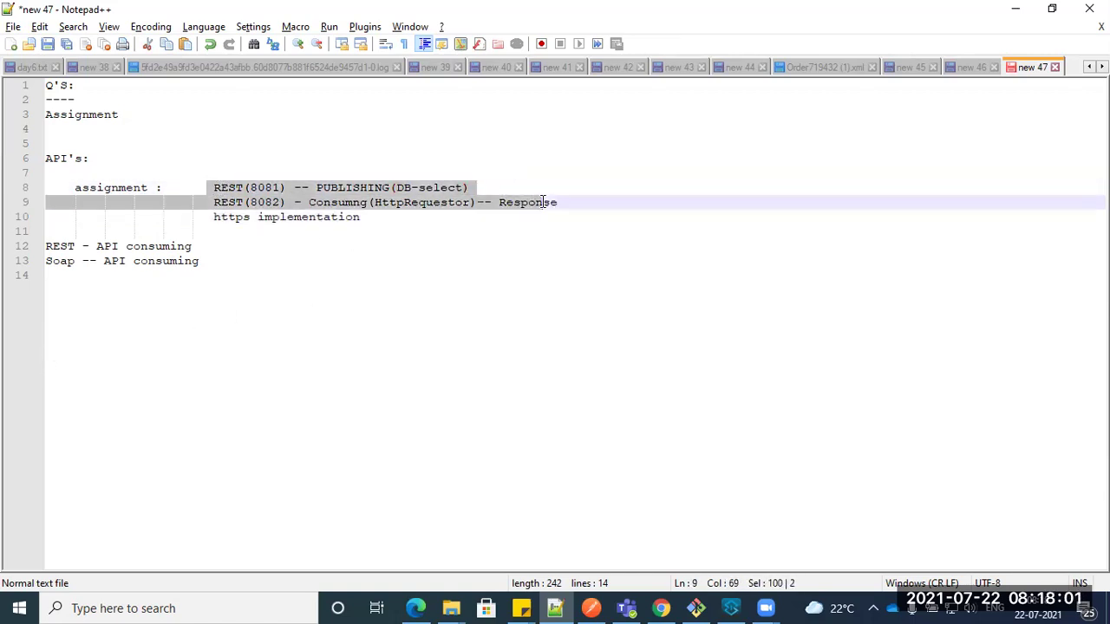
pyautogui.click(263, 300)
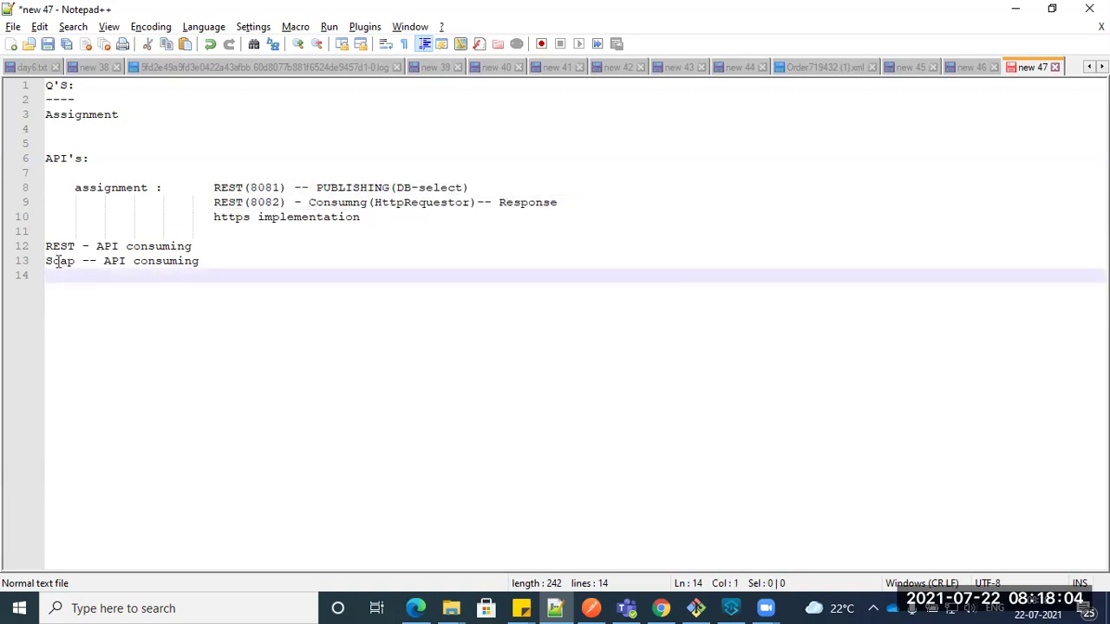
# Step: Bookmark the "REST - API consuming" line, highlight the "Soap -- API consuming" line, and clear the selection
pyautogui.click(37, 246)
pyautogui.moveTo(48, 275); pyautogui.dragTo(50, 149)
pyautogui.click(149, 280)
pyautogui.moveTo(48, 260); pyautogui.dragTo(235, 260)
pyautogui.click(376, 352)
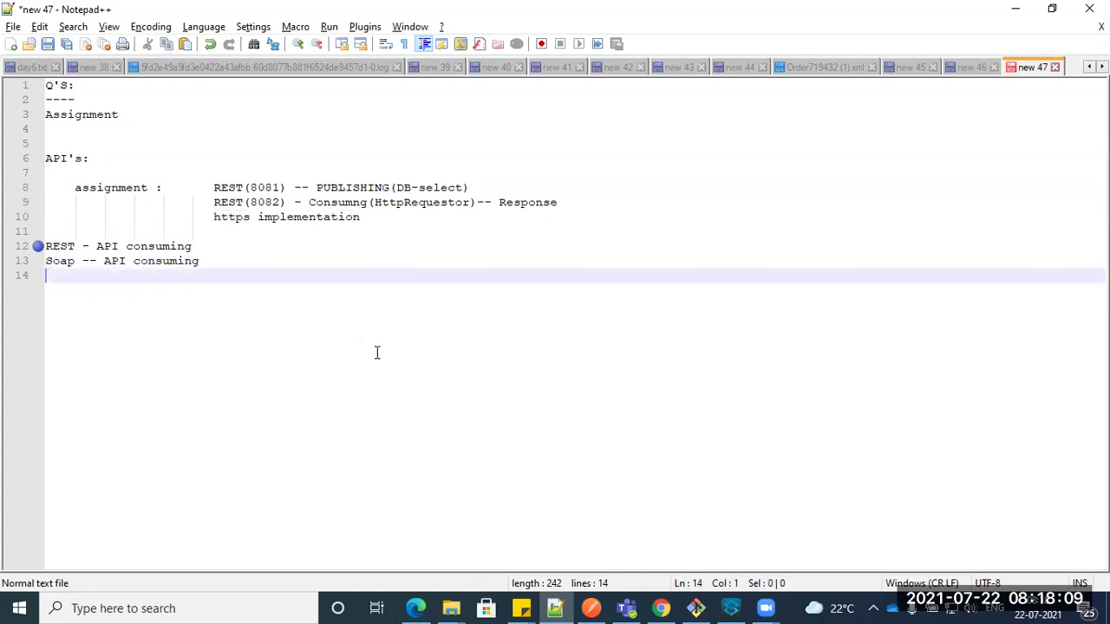
# Step: Append "--- WSDL" to the "Soap -- API consuming" line
pyautogui.click(204, 264)
pyautogui.write('--- ')
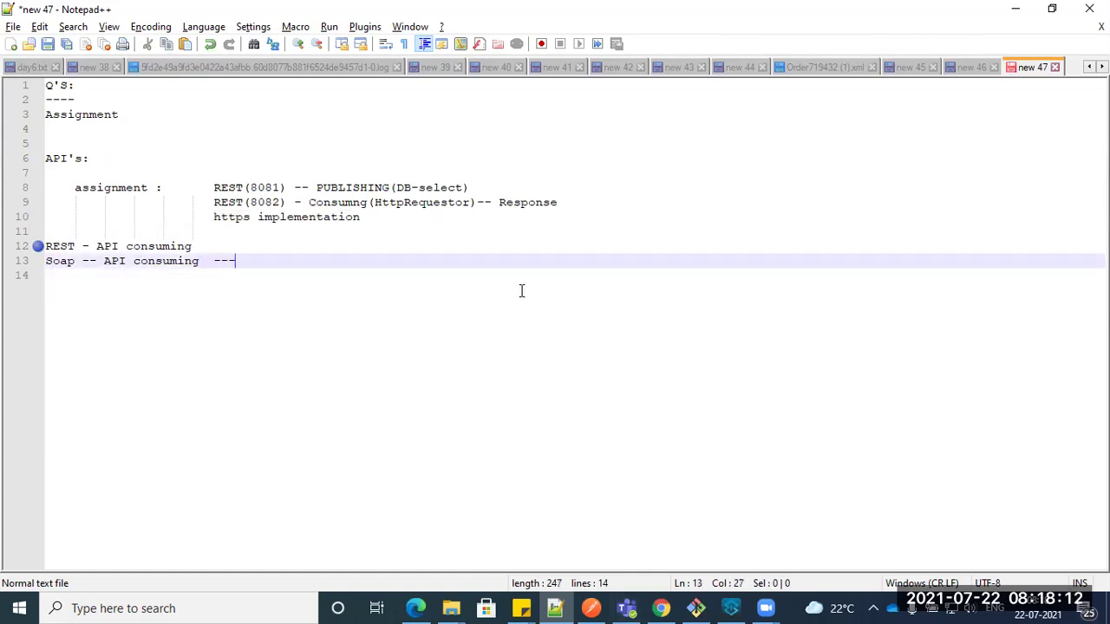
pyautogui.write('WSDL')
pyautogui.press('BackSpace')
pyautogui.write('DL')
# Step: Switch to Chrome, search Google for "calculator wsdl" and open the Calculator Web Service - DNE result
pyautogui.click(660, 608)
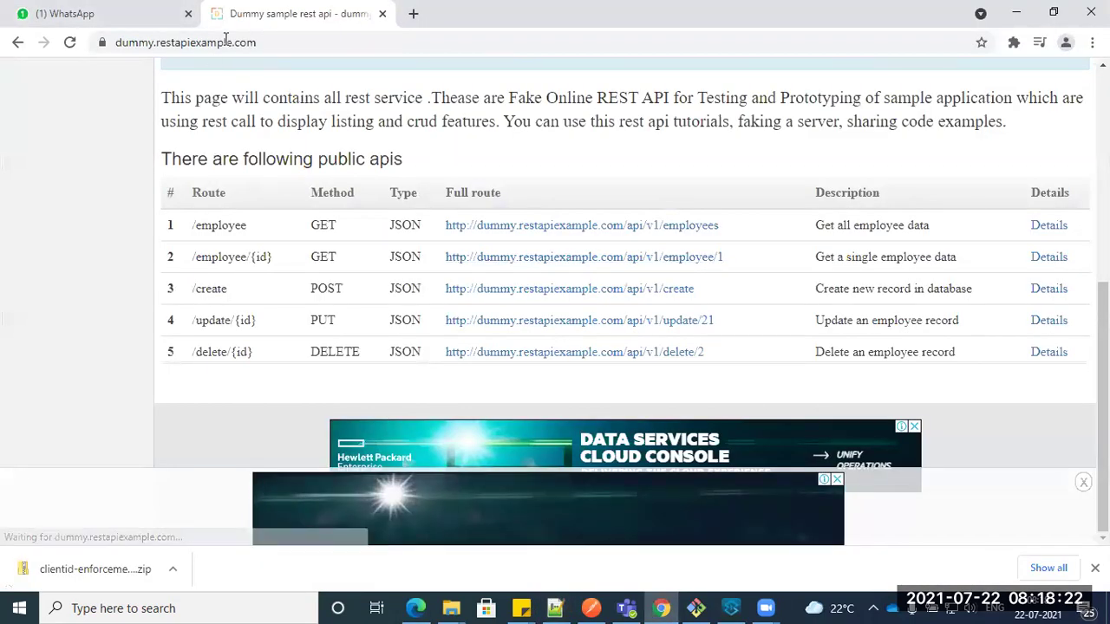
pyautogui.click(266, 41)
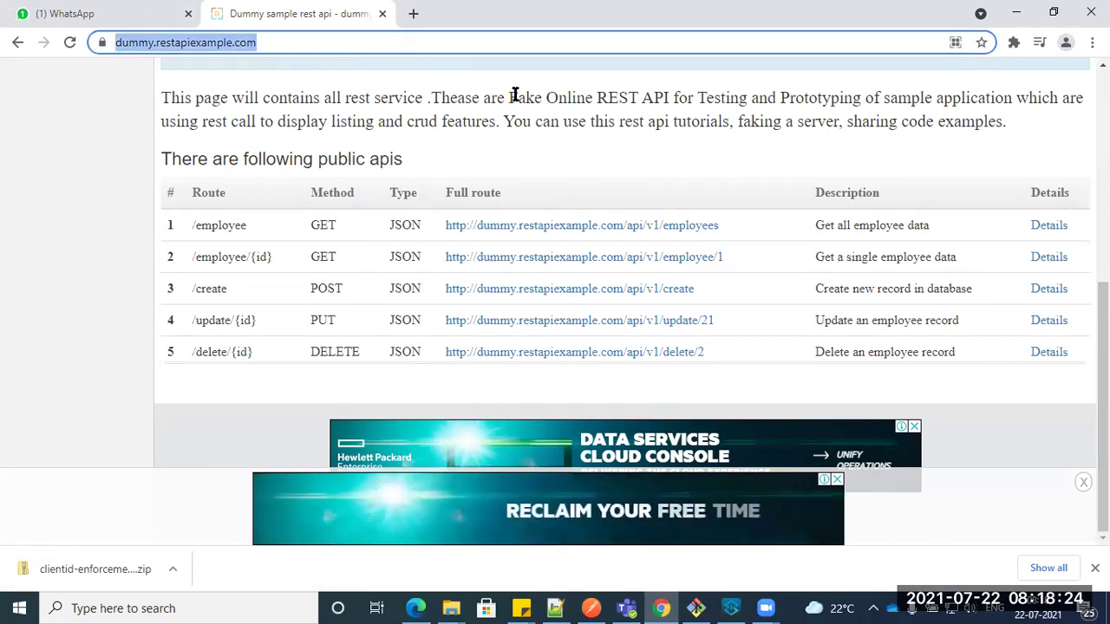
pyautogui.write('cal')
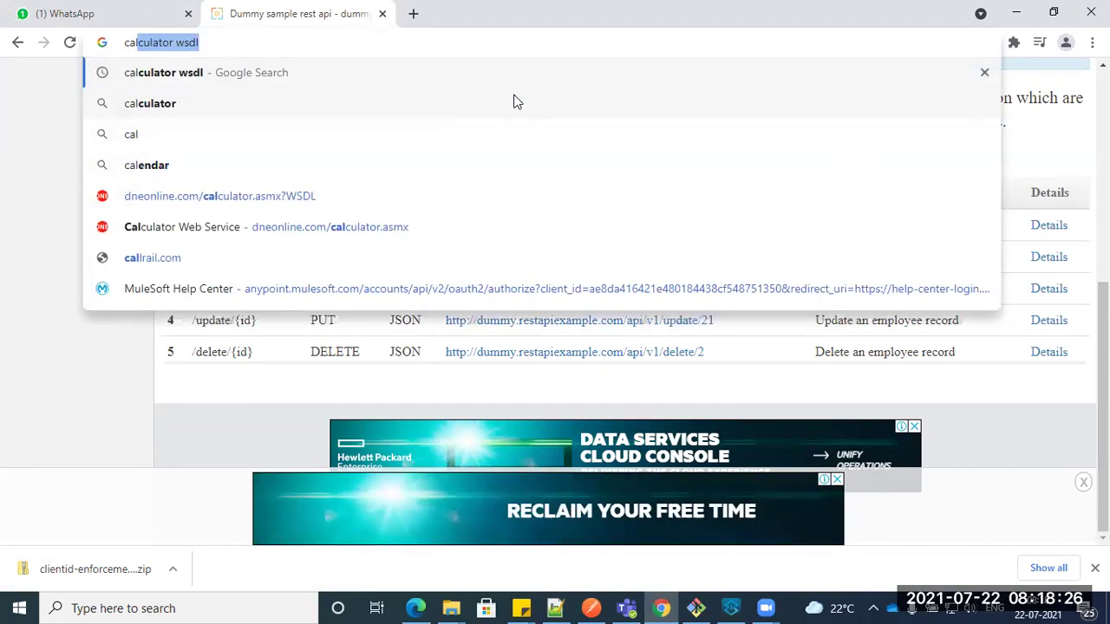
pyautogui.press('Return')
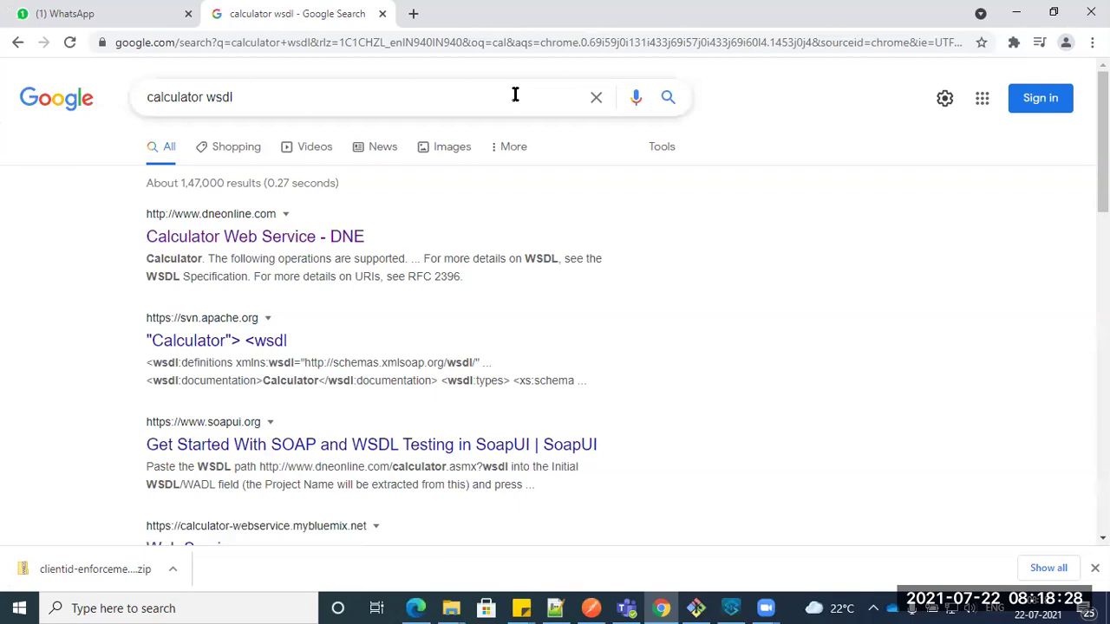
pyautogui.click(312, 237)
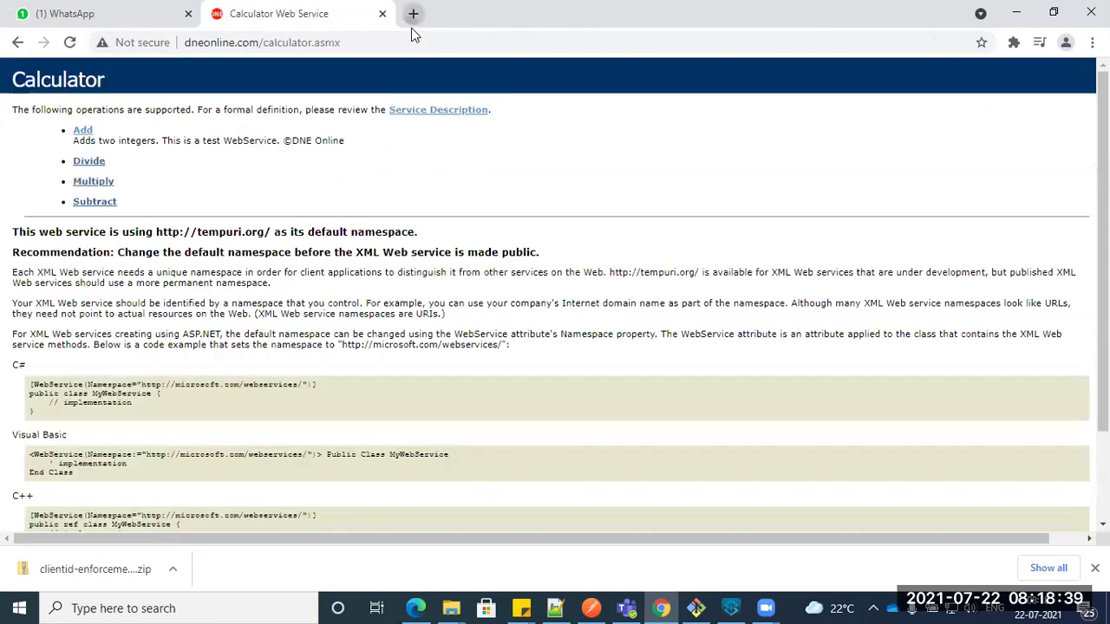
# Step: Search Google in a new tab for "weather forecast wsdl file" and open the graphical.weather.gov and Programmer Sought results in separate tabs
pyautogui.click(412, 14)
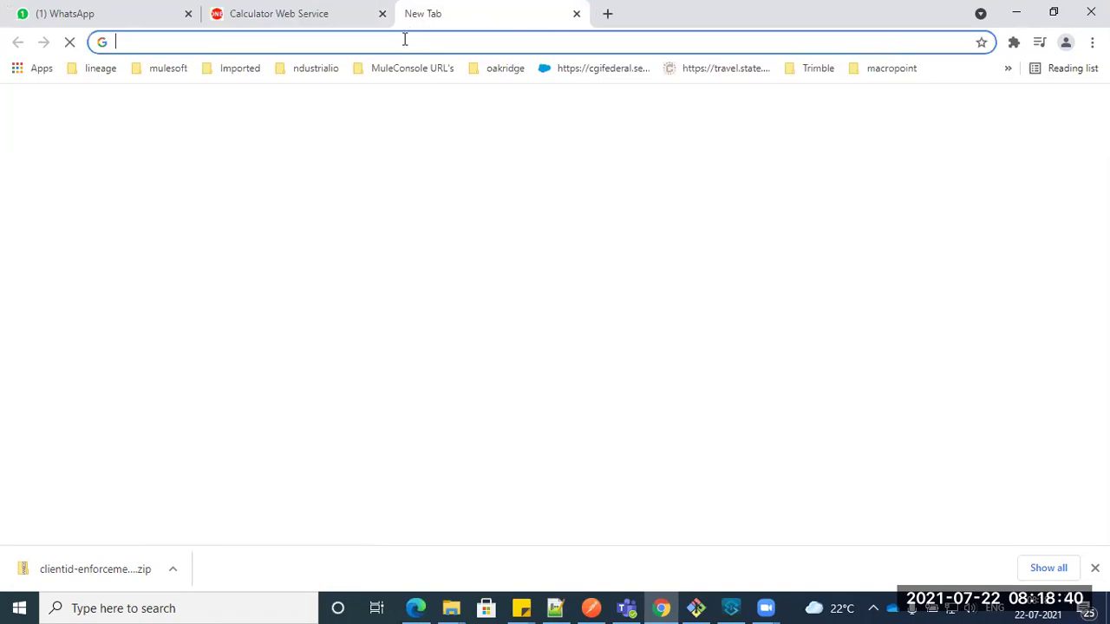
pyautogui.click(403, 39)
pyautogui.write('wea')
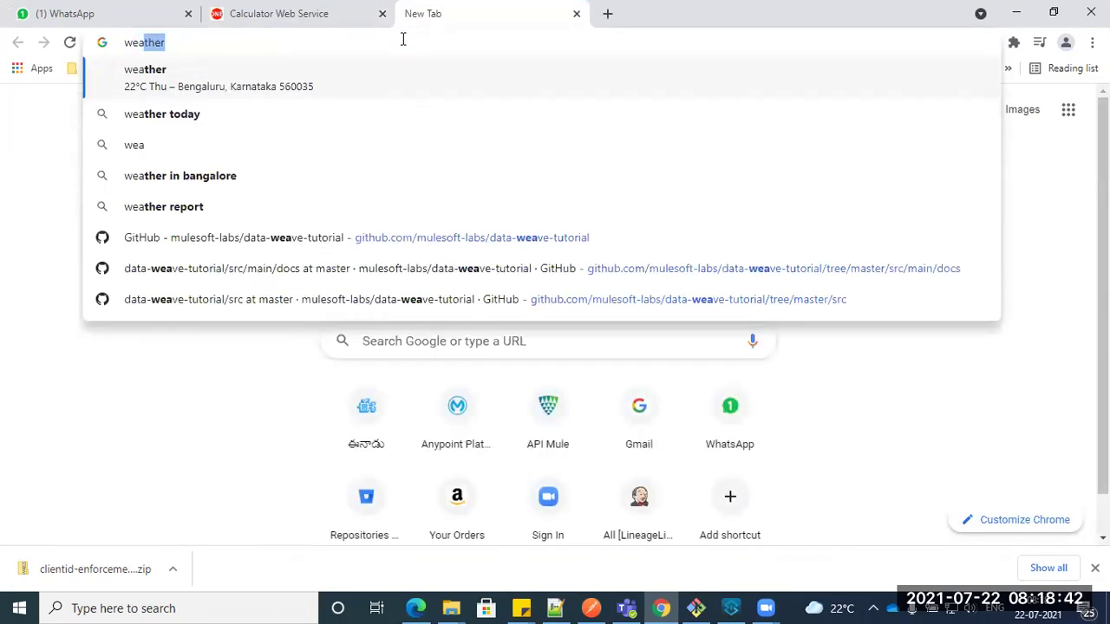
pyautogui.write('ther f')
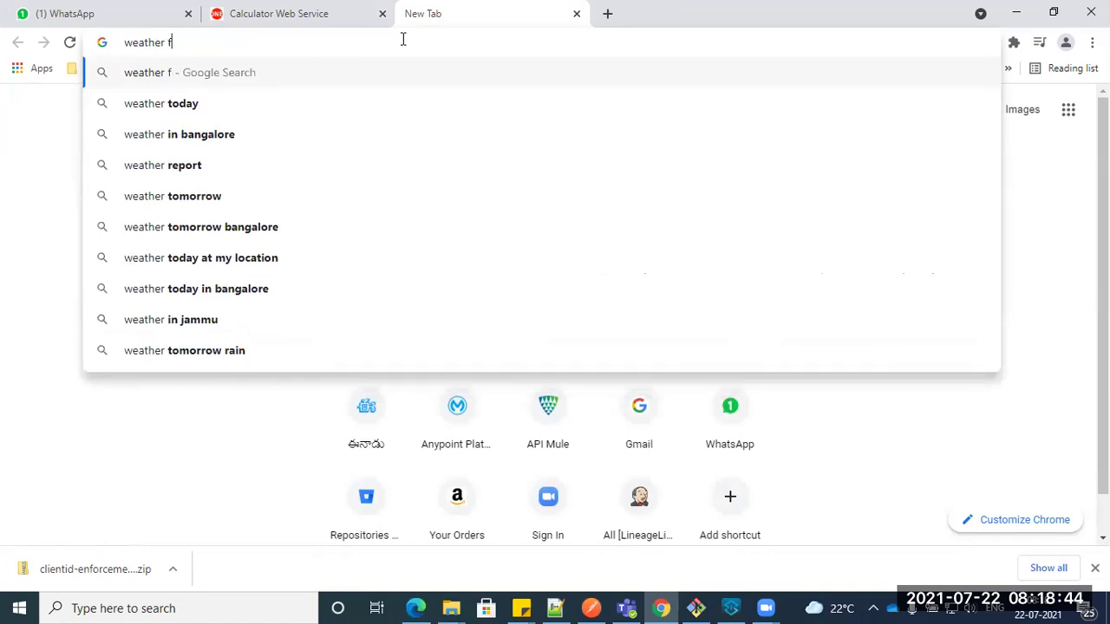
pyautogui.write('orecast wsld')
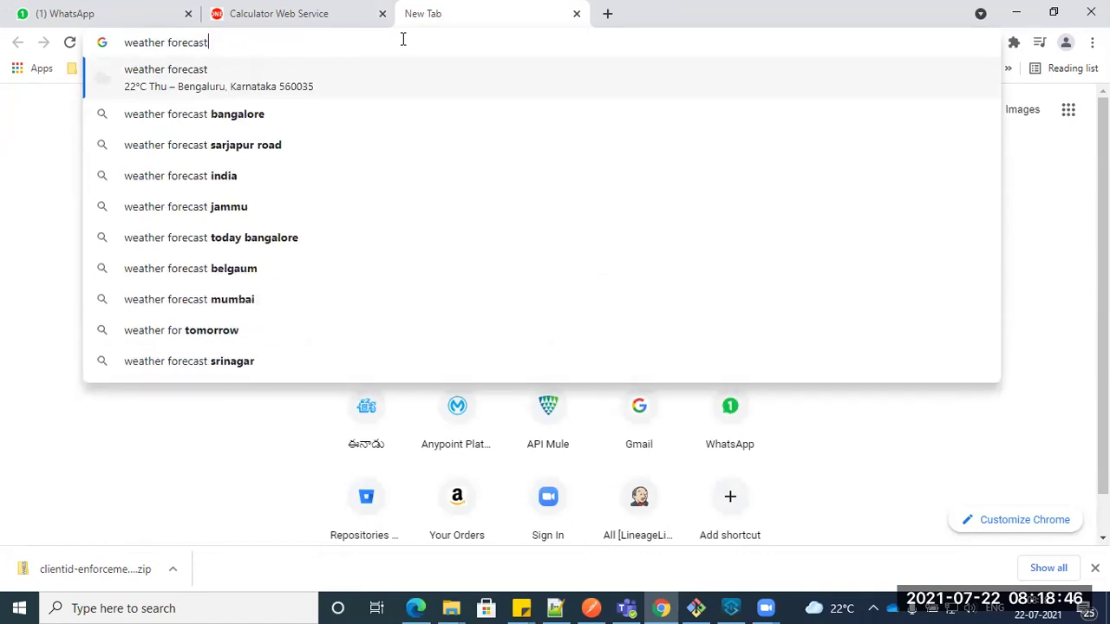
pyautogui.press('BackSpace')
pyautogui.press('BackSpace')
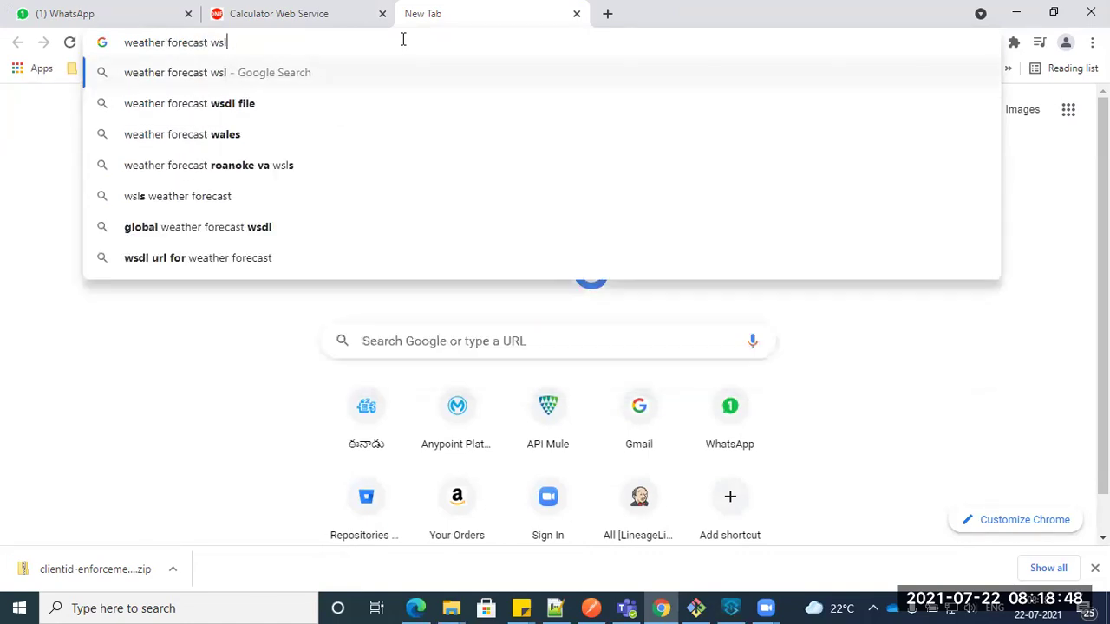
pyautogui.write('dl file')
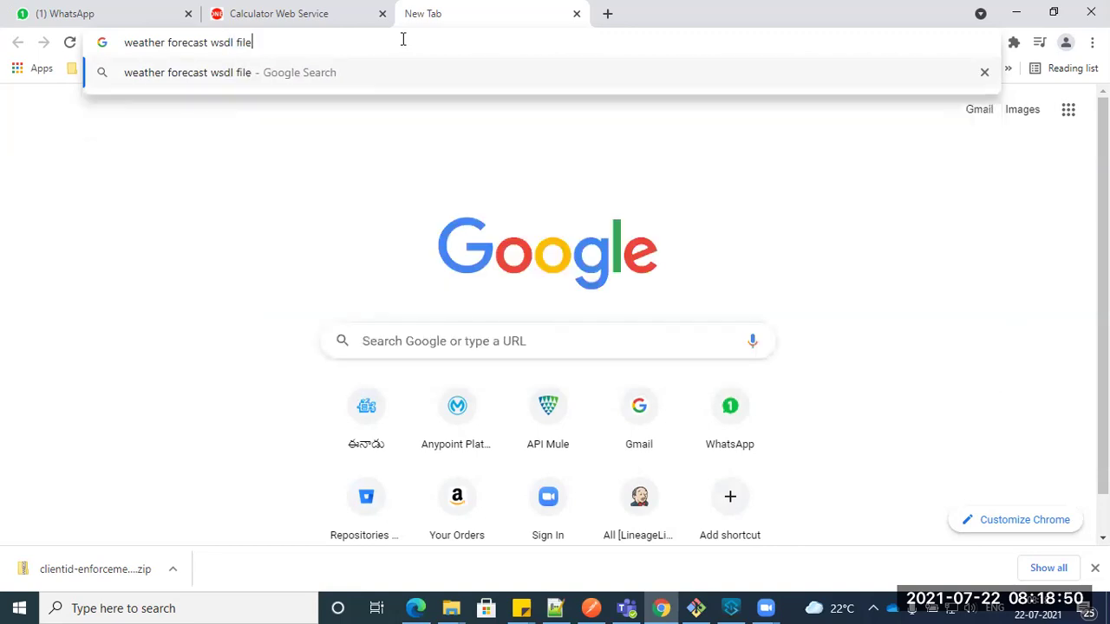
pyautogui.press('Return')
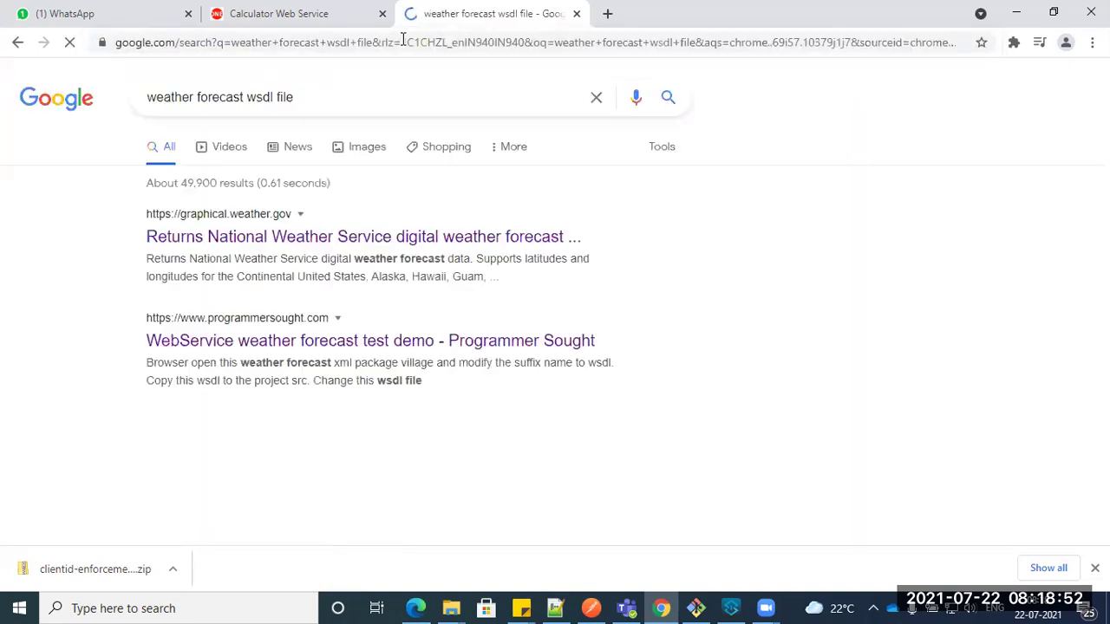
pyautogui.middleClick(273, 241)
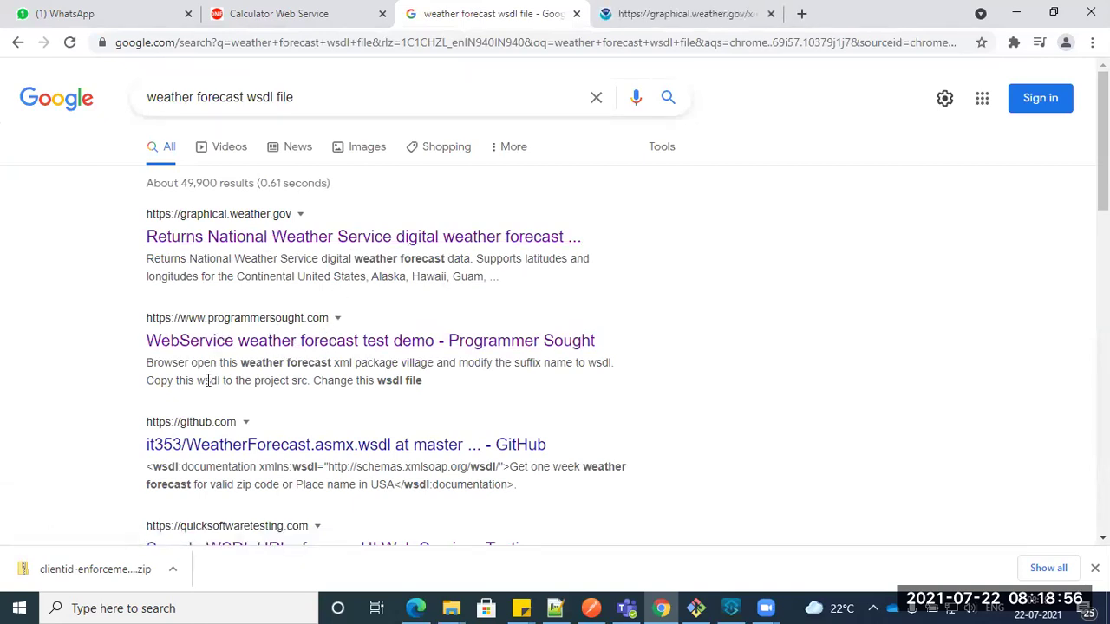
pyautogui.middleClick(288, 334)
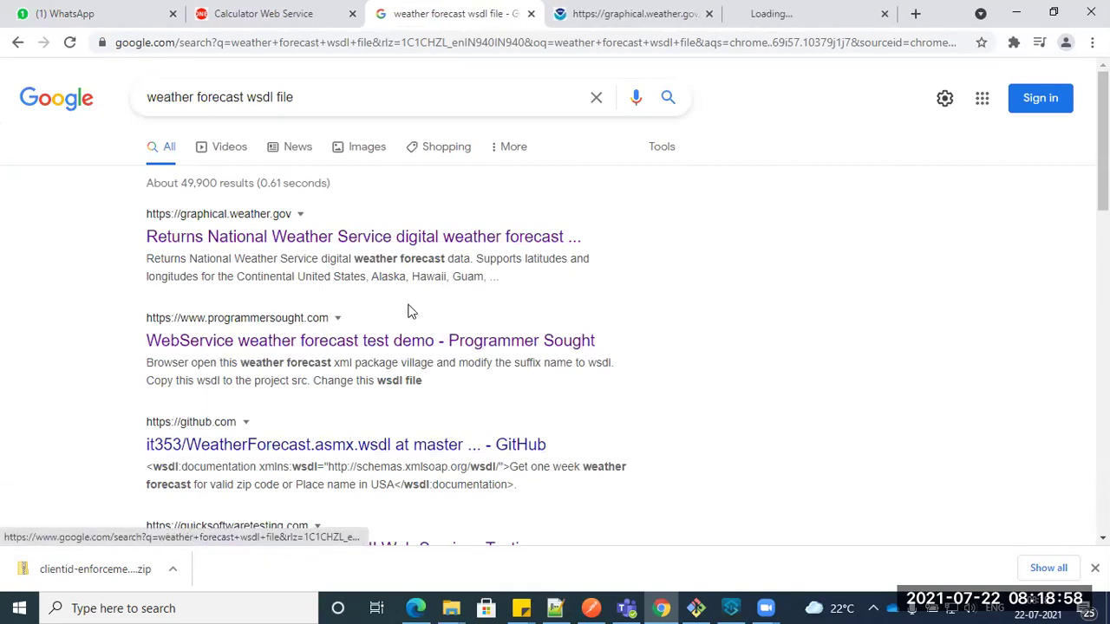
# Step: Find "operation" in the graphical.weather.gov WSDL and examine its operation definitions, highlighting the name LatLonListLine
pyautogui.click(635, 14)
pyautogui.scroll(-5, 398, 327)
pyautogui.scroll(-5, 398, 329)
pyautogui.scroll(15, 577, 280)
pyautogui.hotkey('ctrl', 'f')
pyautogui.write('operation')
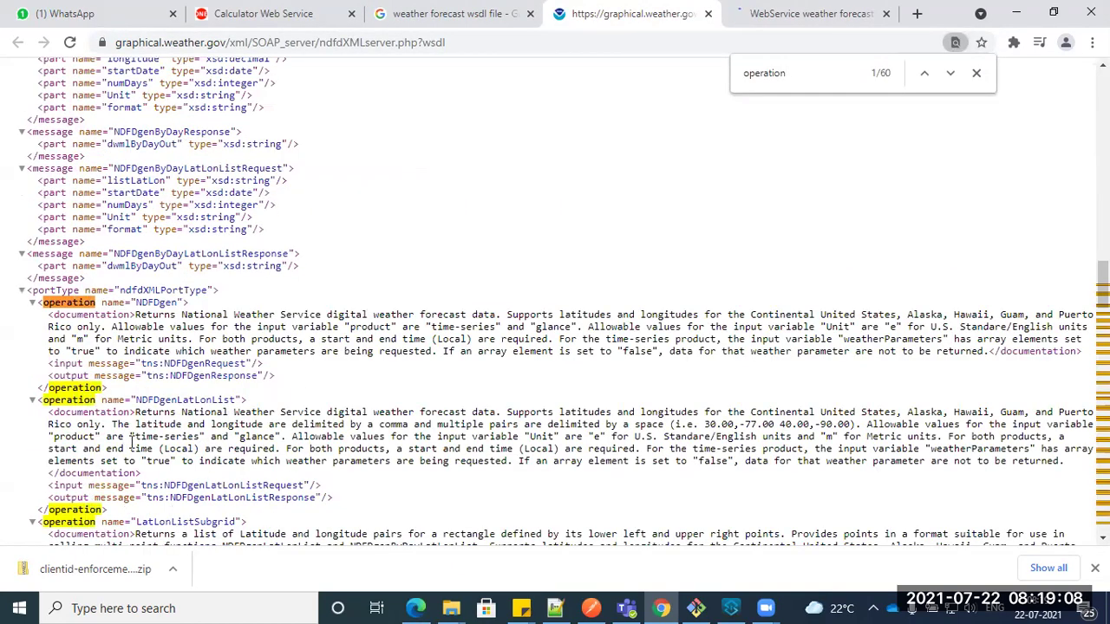
pyautogui.scroll(-10, 130, 442)
pyautogui.scroll(-10, 132, 443)
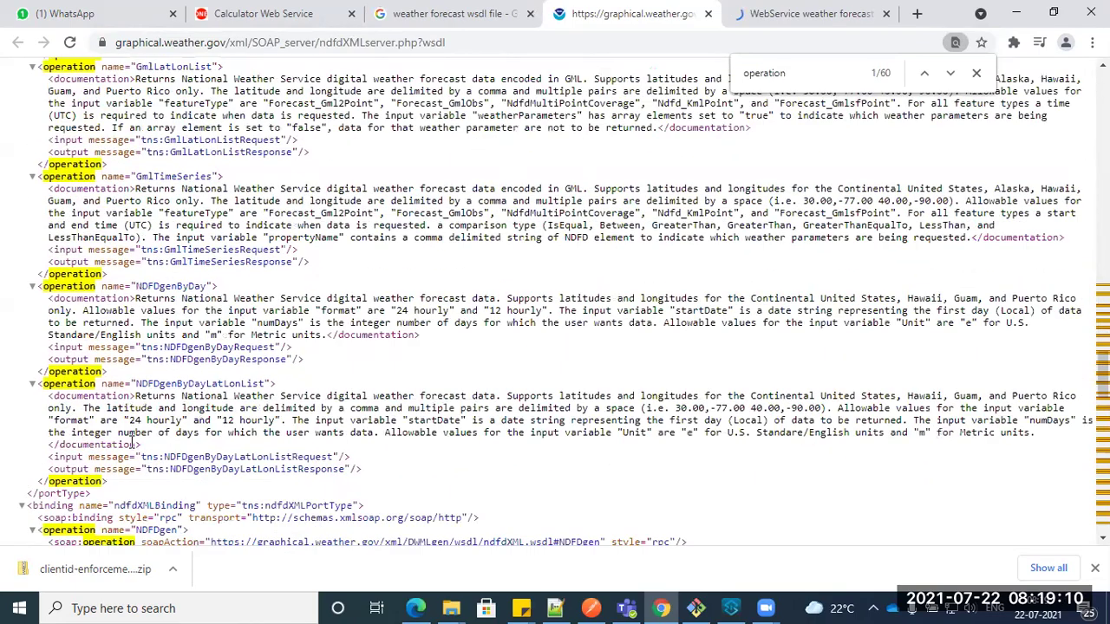
pyautogui.doubleClick(160, 267)
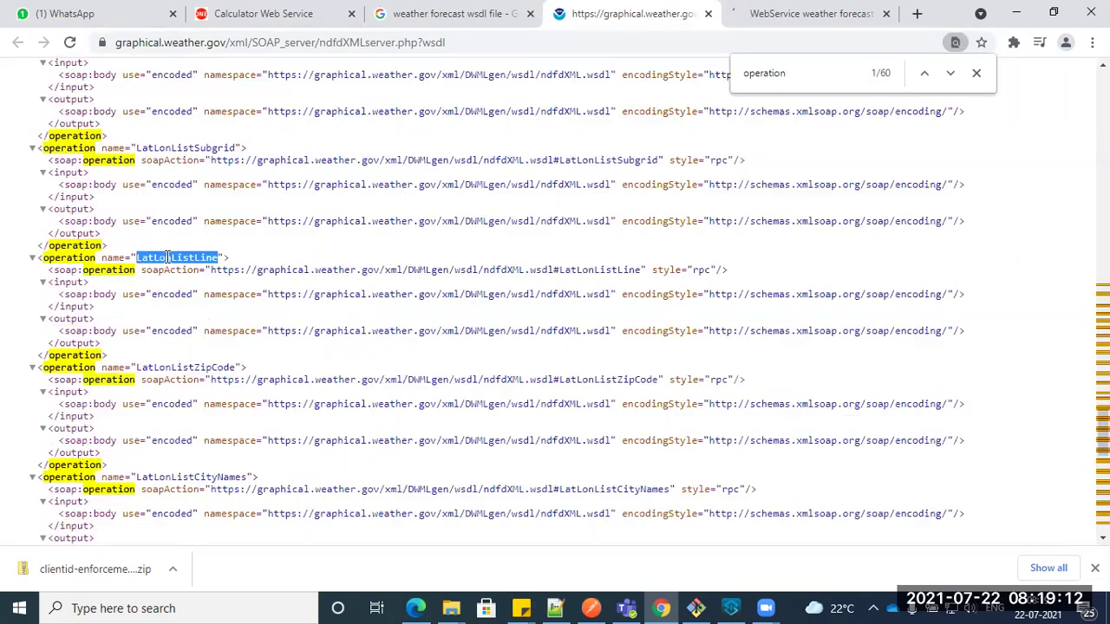
pyautogui.scroll(-10, 186, 463)
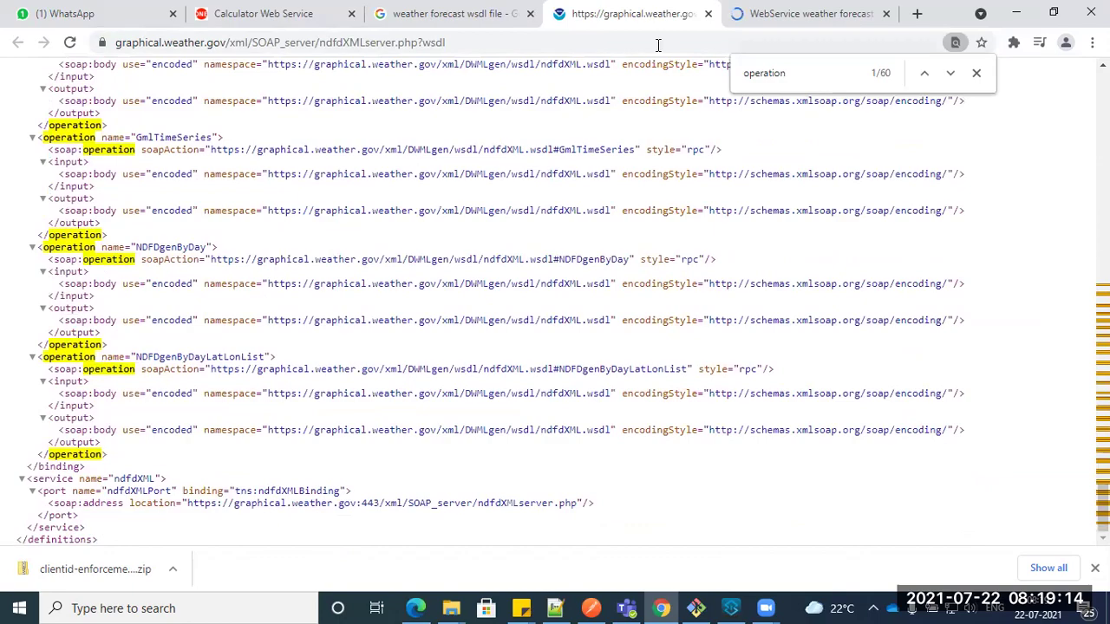
# Step: On Programmer Sought, open the "WebService (3) - use the free weather forecast WebService" article and follow its WeatherWebService.asmx?wsdl link
pyautogui.click(806, 14)
pyautogui.scroll(-15, 441, 405)
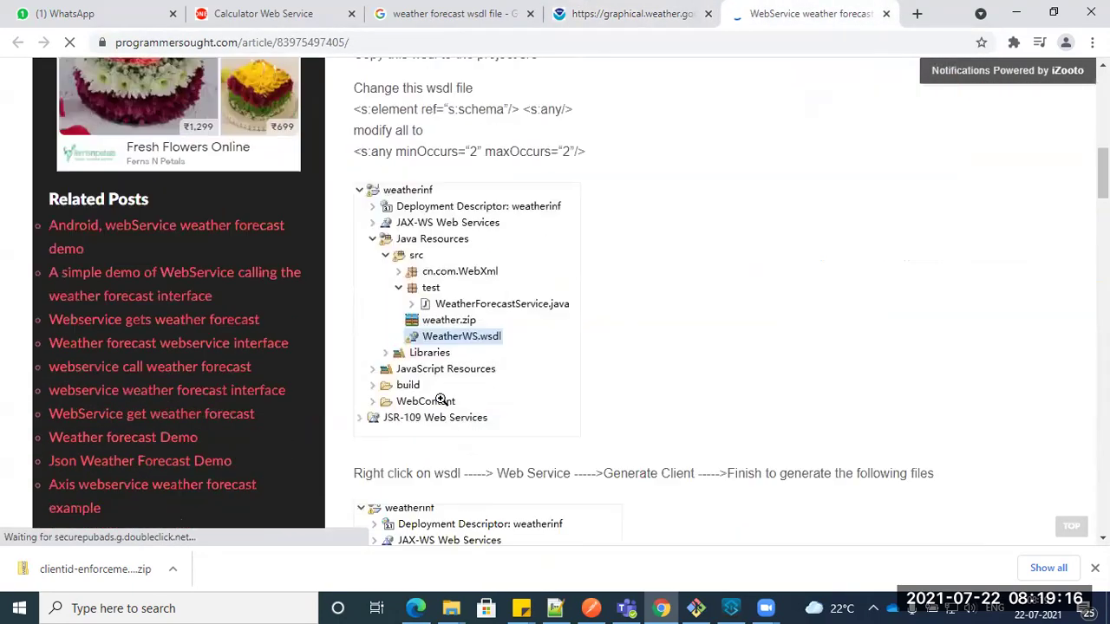
pyautogui.scroll(-8, 441, 398)
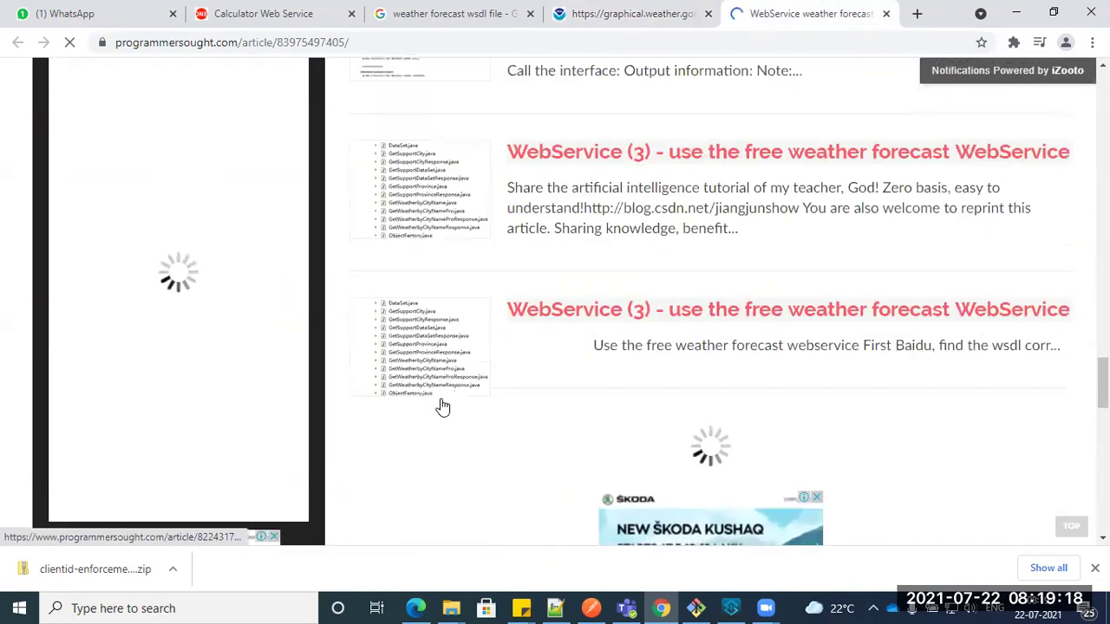
pyautogui.scroll(2, 442, 403)
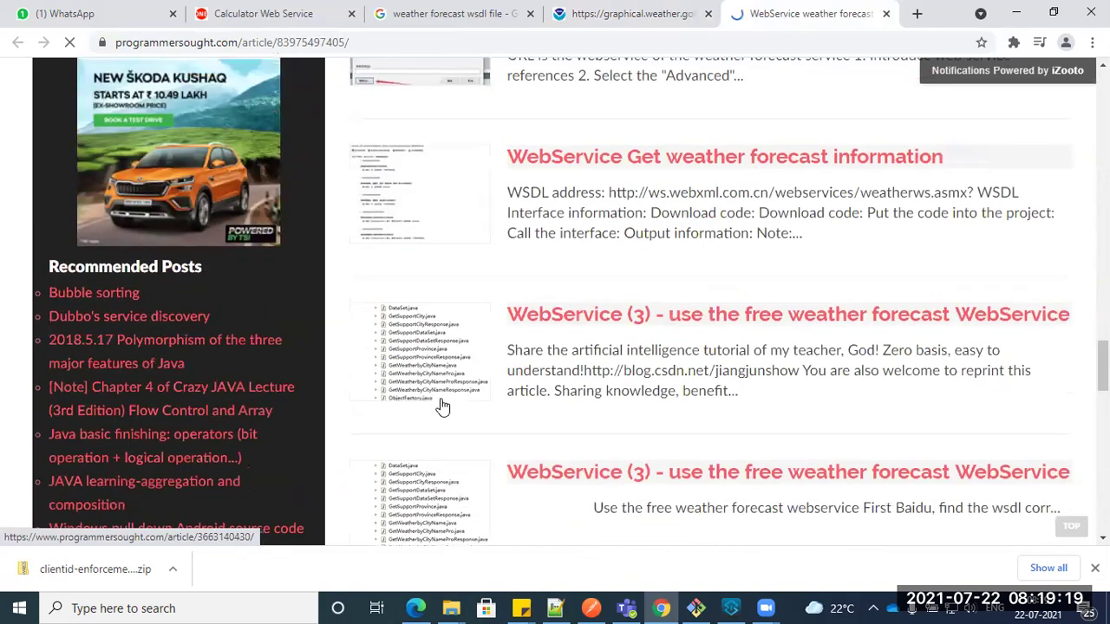
pyautogui.click(855, 317)
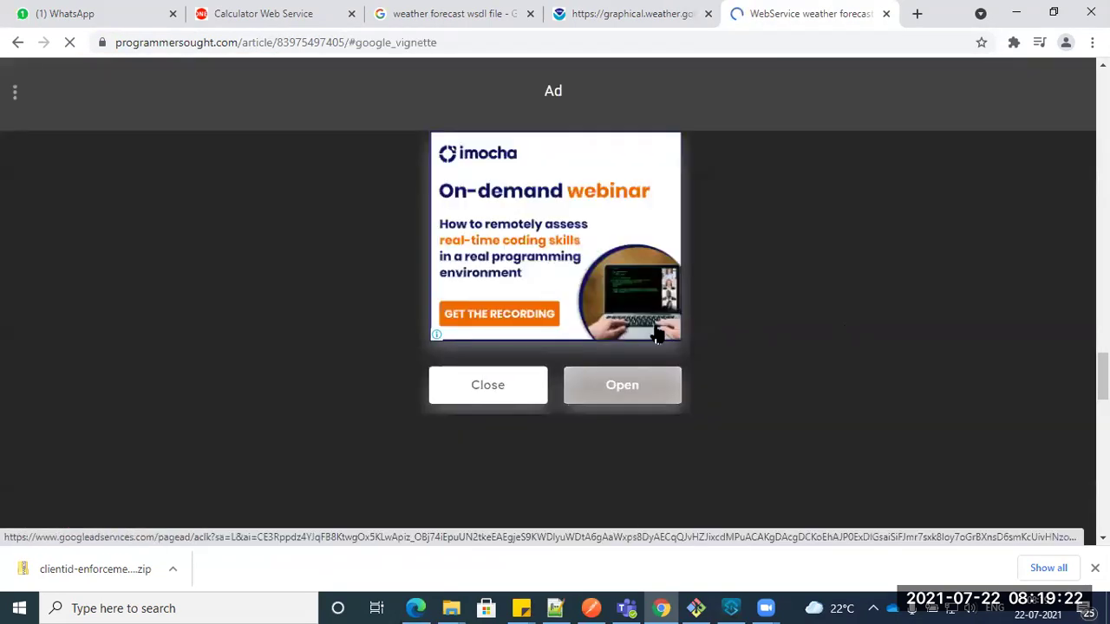
pyautogui.click(493, 391)
pyautogui.scroll(-5, 555, 376)
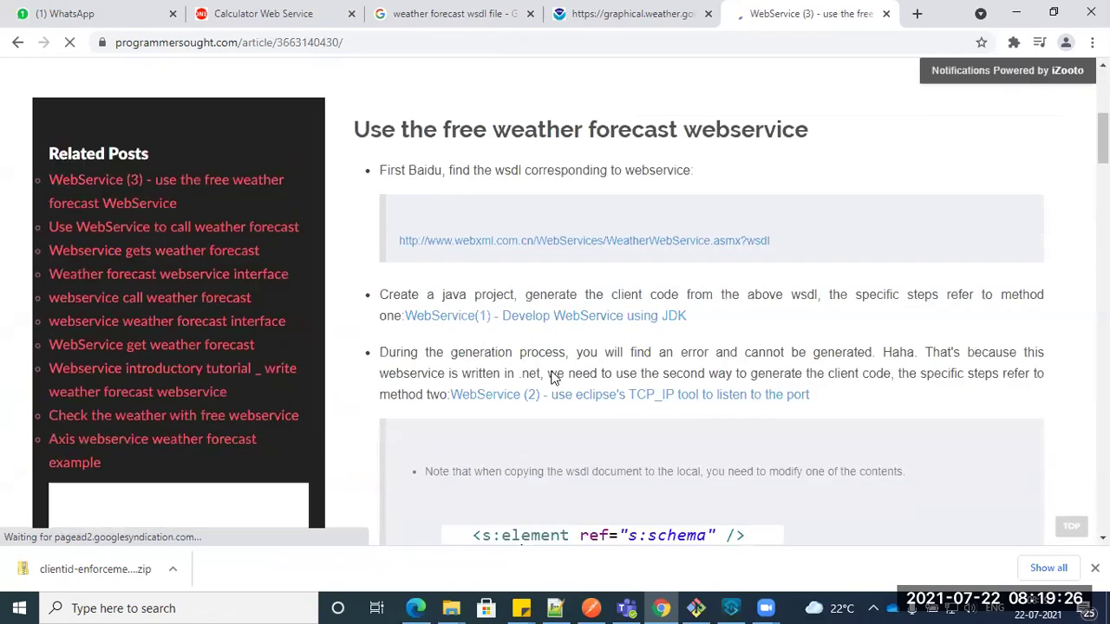
pyautogui.click(736, 242)
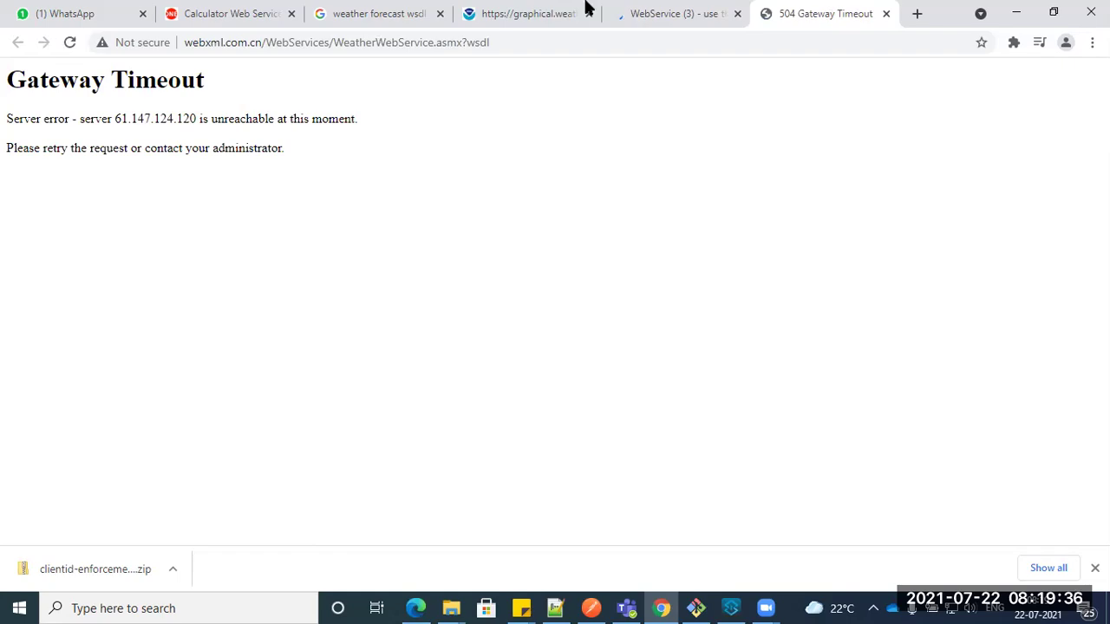
# Step: From that article, open the related "WebServices series (3) - call line WebService" post and skim it for a usable weather WSDL
pyautogui.click(665, 11)
pyautogui.scroll(-15, 622, 396)
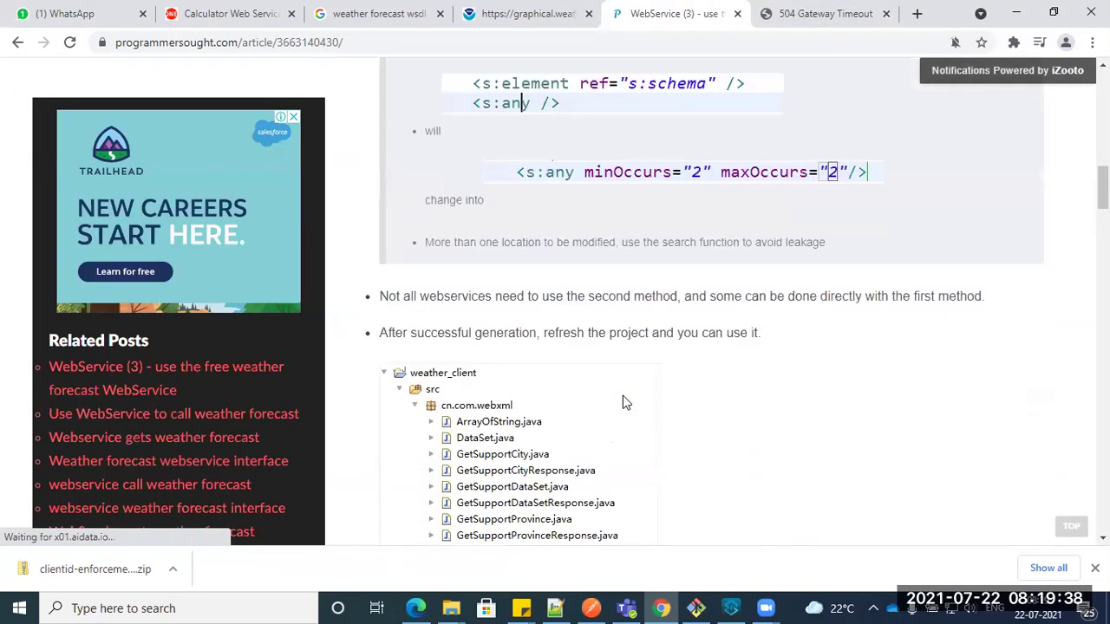
pyautogui.scroll(-15, 623, 397)
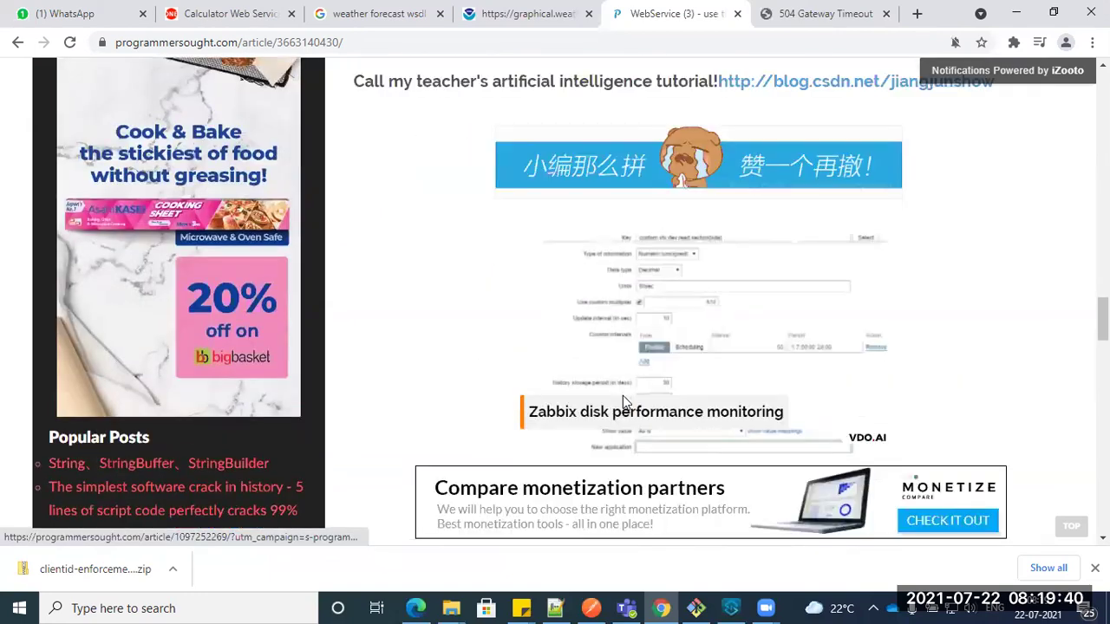
pyautogui.scroll(-5, 622, 401)
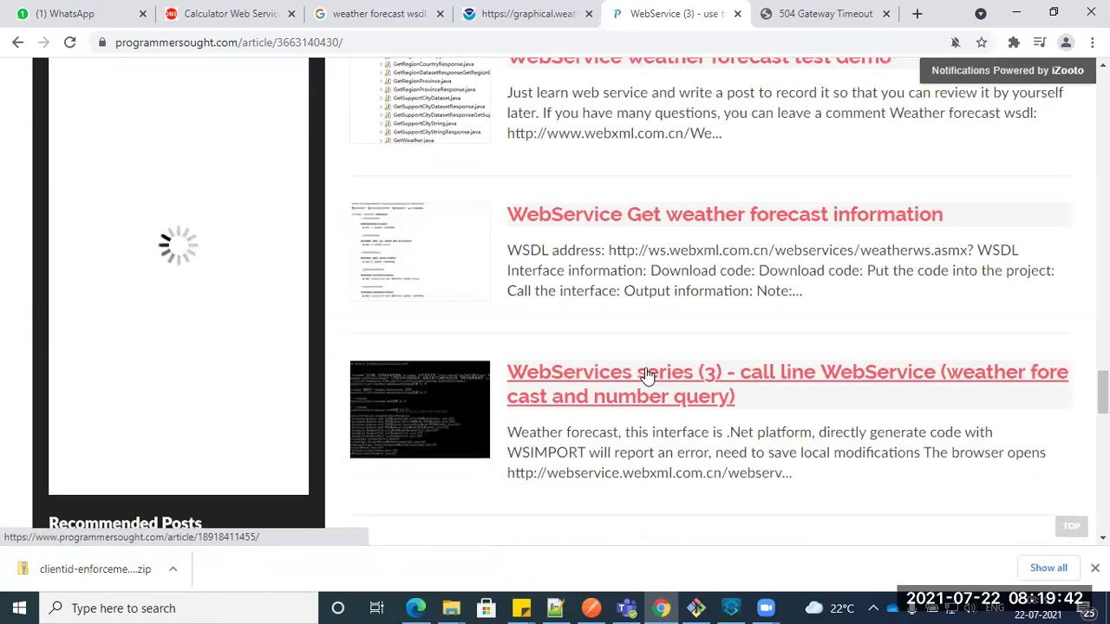
pyautogui.click(825, 378)
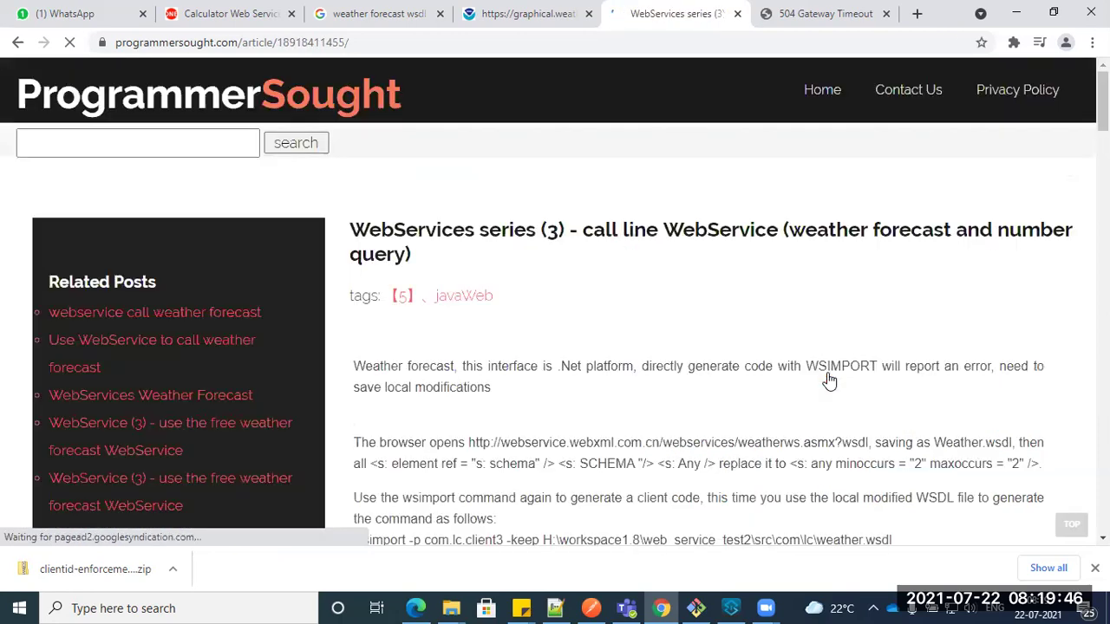
pyautogui.scroll(-5, 630, 399)
pyautogui.scroll(-10, 630, 402)
pyautogui.scroll(6, 977, 371)
pyautogui.hotkey('ctrl', 'Tab')
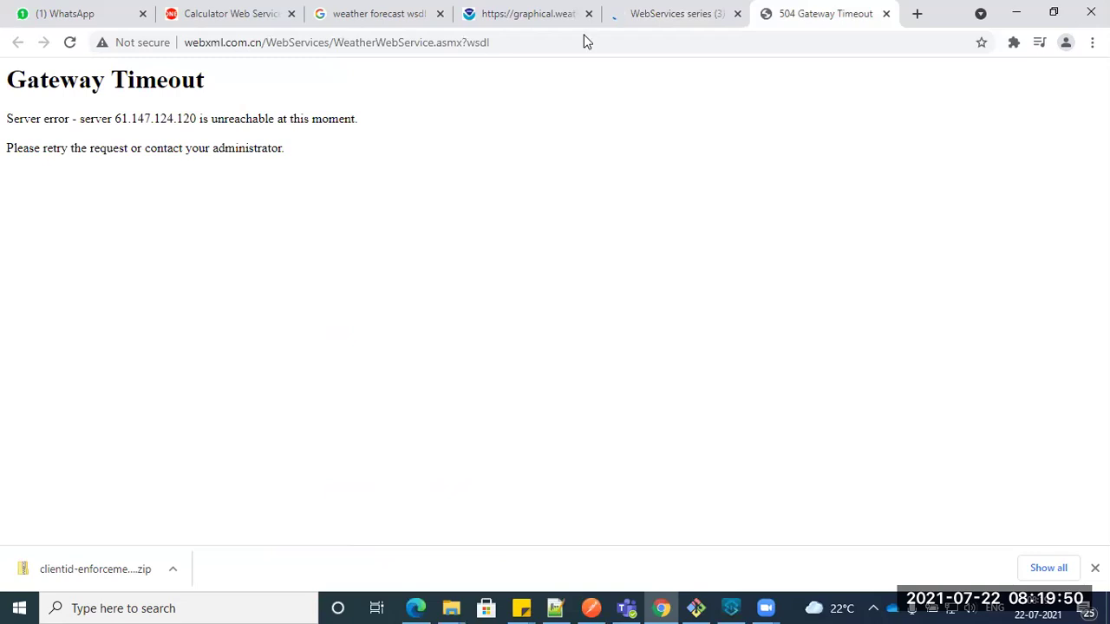
# Step: Return to the Calculator Web Service page, open its Service Description WSDL and skim the whole document
pyautogui.click(363, 12)
pyautogui.click(243, 14)
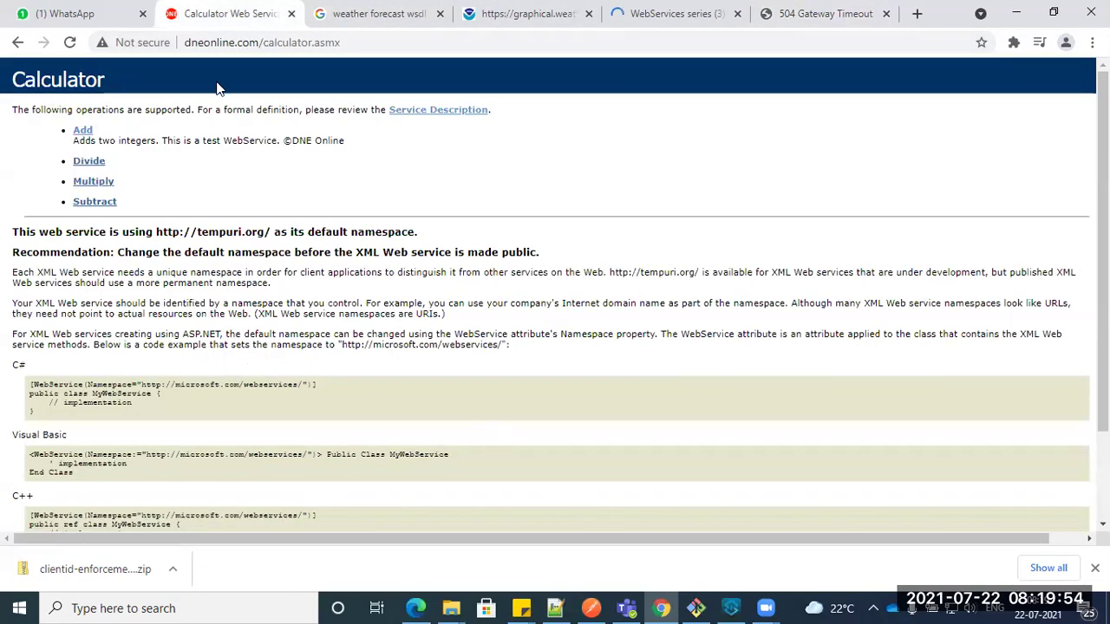
pyautogui.hotkey('shift', 'Tab')
pyautogui.press('Return')
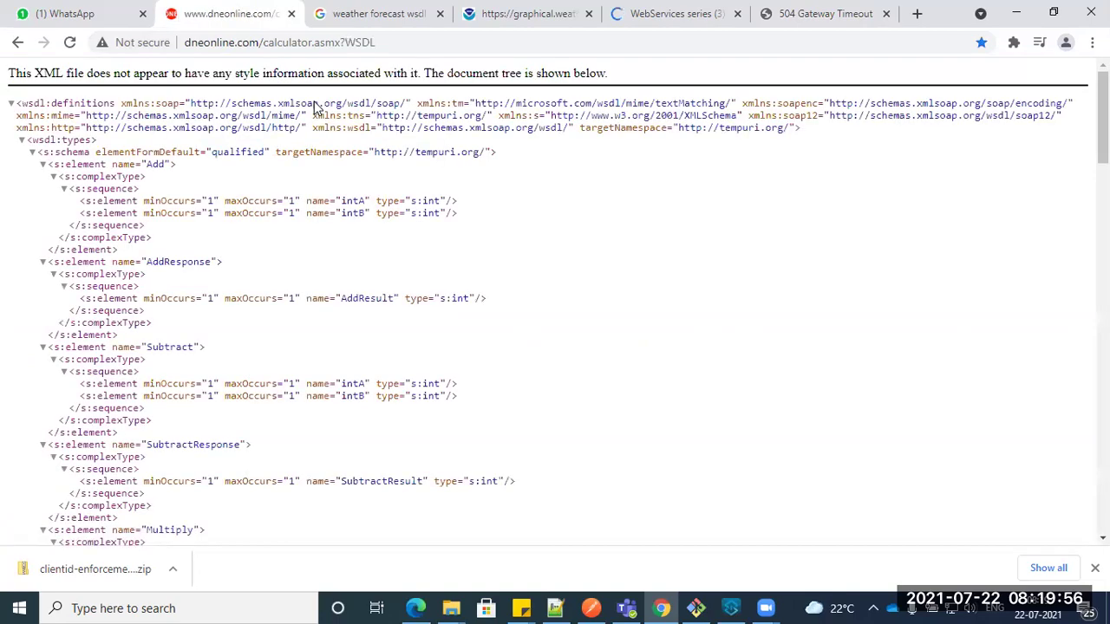
pyautogui.scroll(-5, 607, 329)
pyautogui.scroll(-15, 611, 340)
pyautogui.scroll(10, 611, 340)
pyautogui.scroll(15, 611, 340)
# Step: Collapse the calculator WSDL's types and definitions elements, highlight the wsdl:definitions opening tag, and expand both elements again
pyautogui.click(22, 141)
pyautogui.click(11, 104)
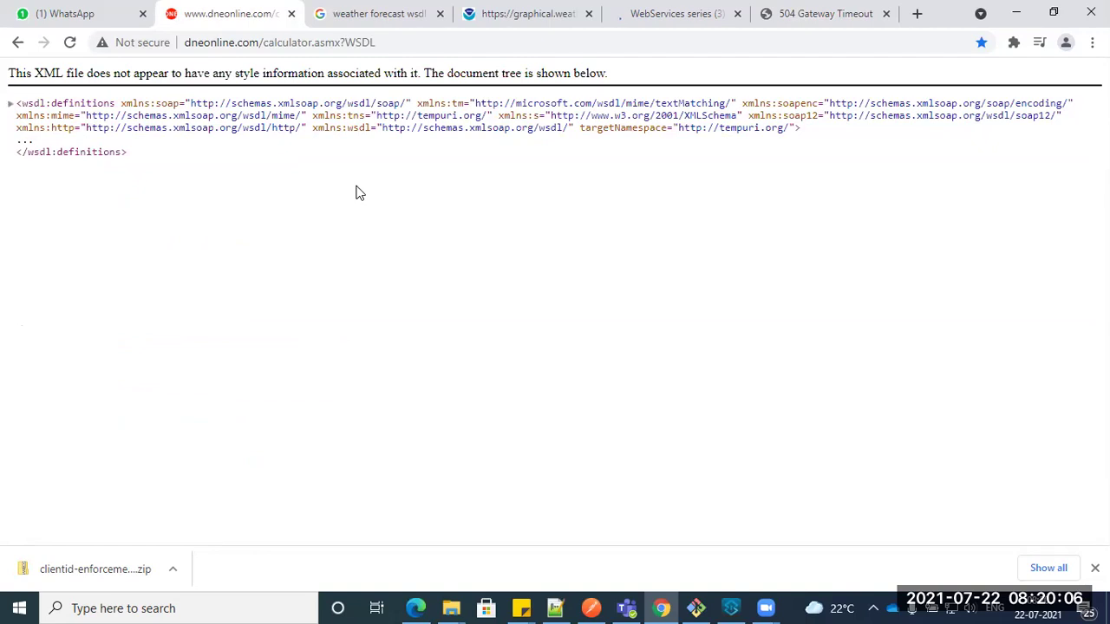
pyautogui.tripleClick(39, 104)
pyautogui.moveTo(20, 104); pyautogui.dragTo(786, 128)
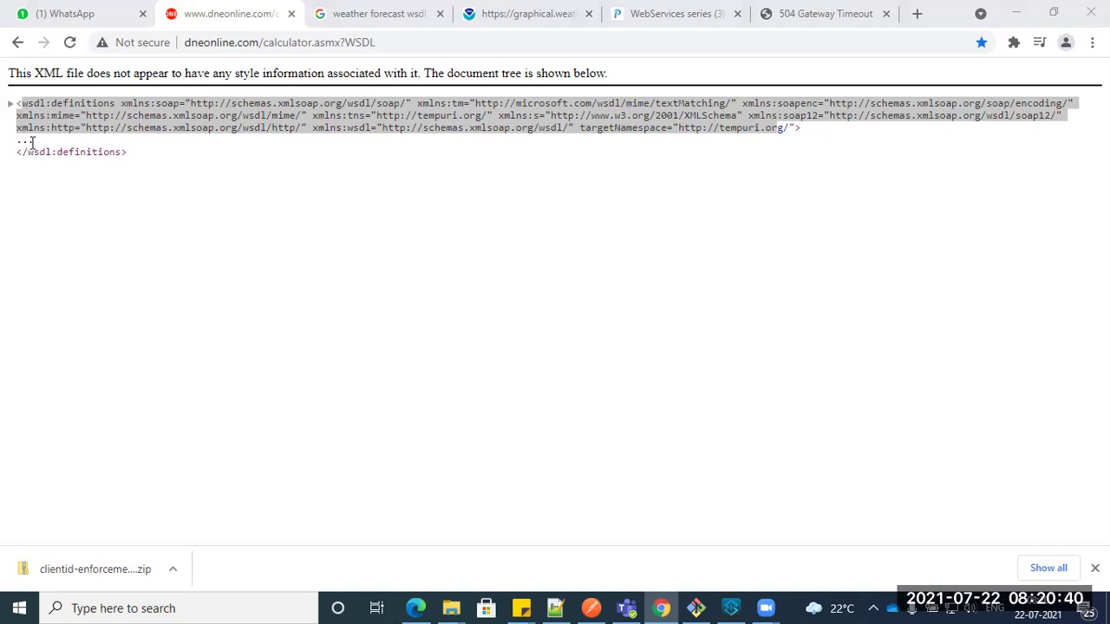
pyautogui.click(12, 105)
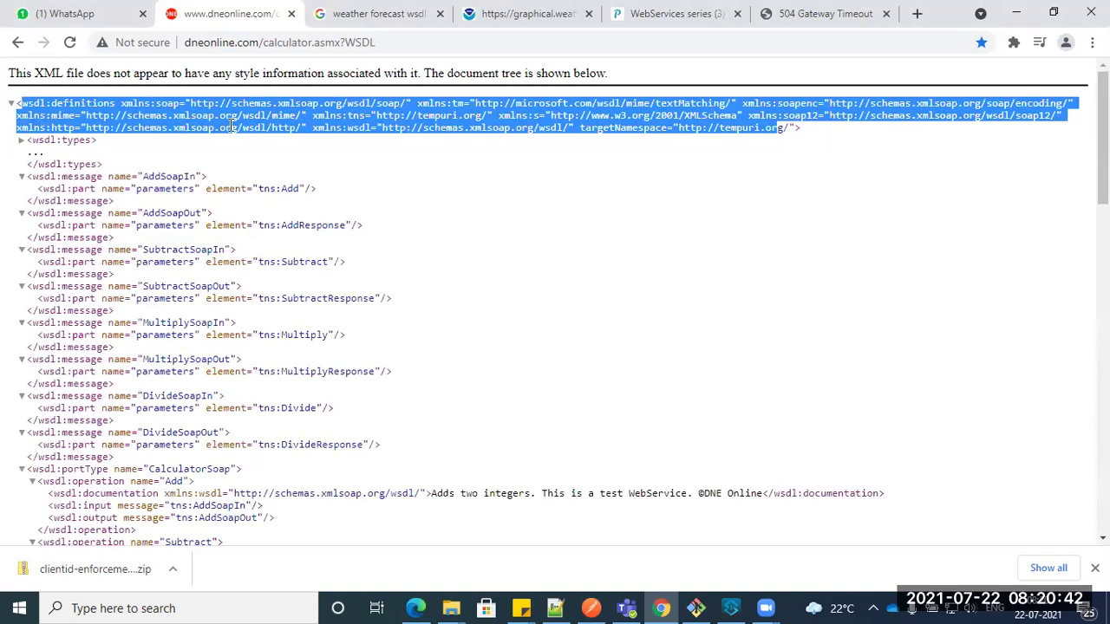
pyautogui.click(21, 139)
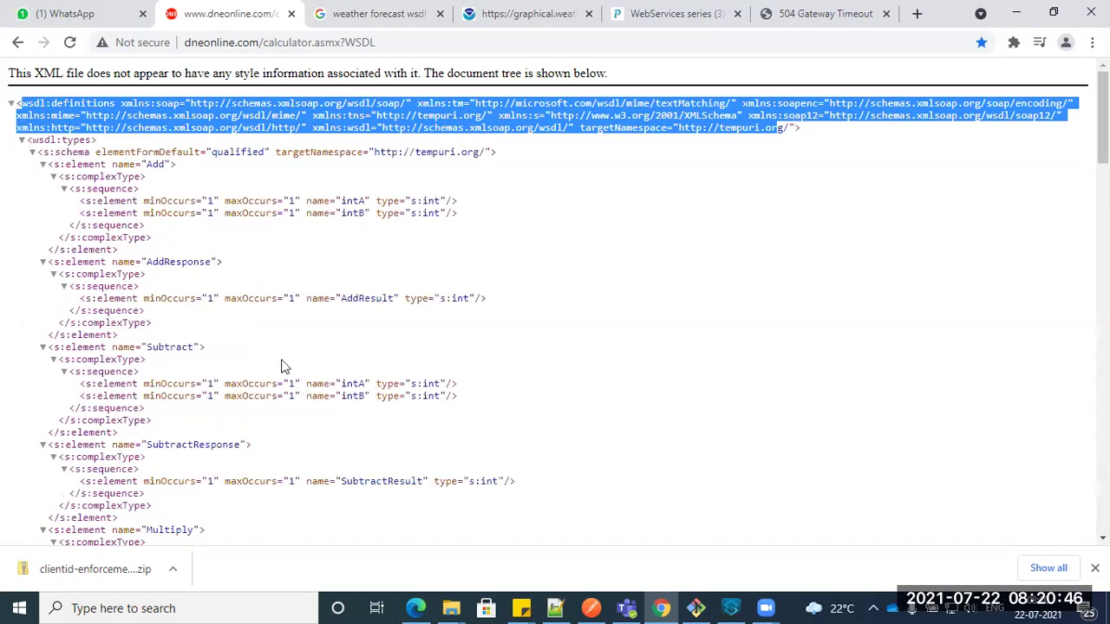
# Step: Find "operation" in the calculator WSDL to examine the operations under the CalculatorSoap port type
pyautogui.scroll(-10, 280, 366)
pyautogui.scroll(-3, 488, 408)
pyautogui.scroll(2, 367, 384)
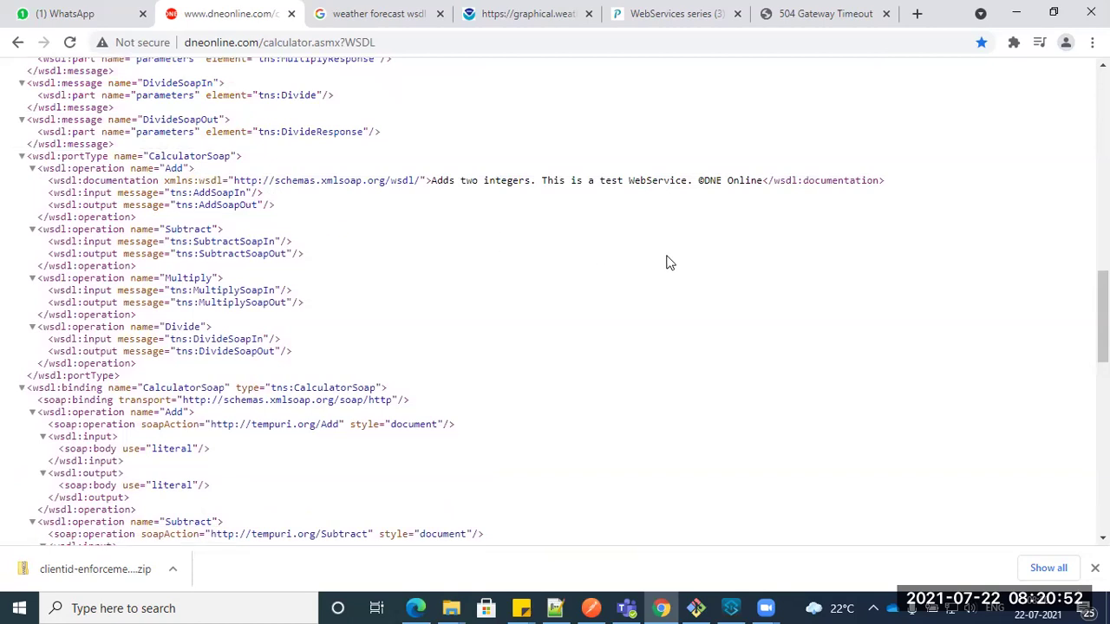
pyautogui.hotkey('ctrl', 'f')
pyautogui.write('op')
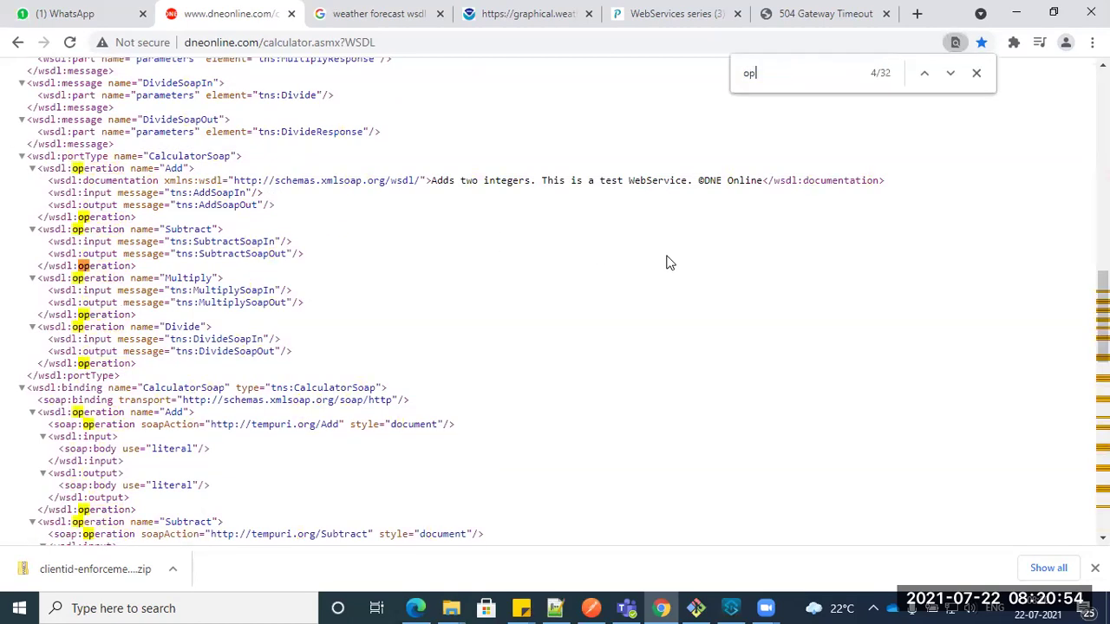
pyautogui.write('eration')
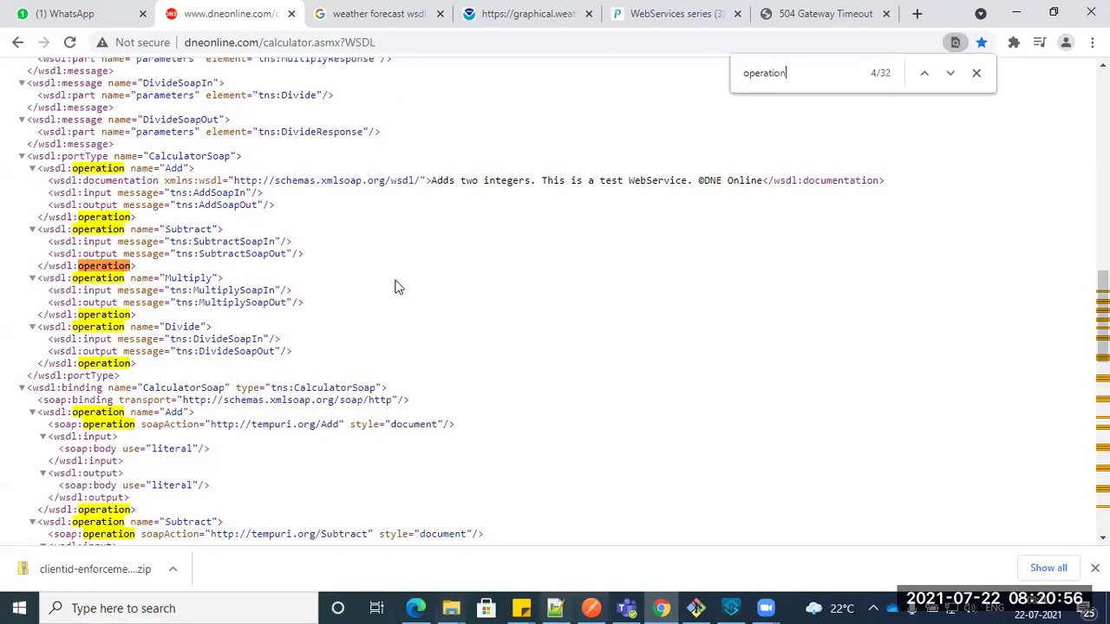
# Step: Collapse the Add, Subtract, Multiply and Divide operations in the CalculatorSoap port type and highlight all four
pyautogui.click(31, 170)
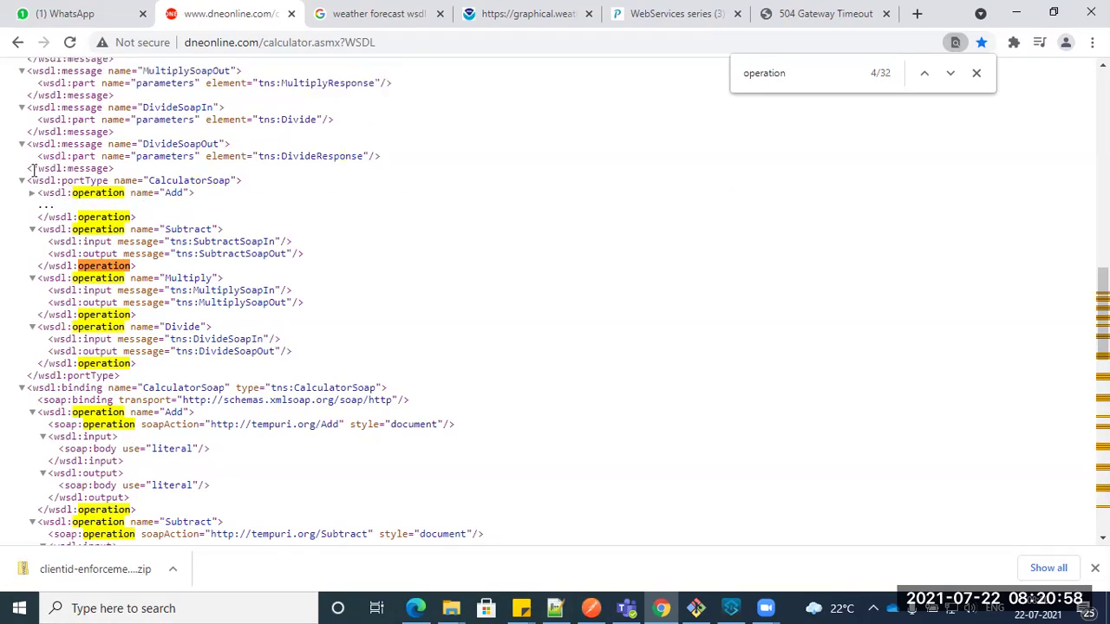
pyautogui.click(33, 230)
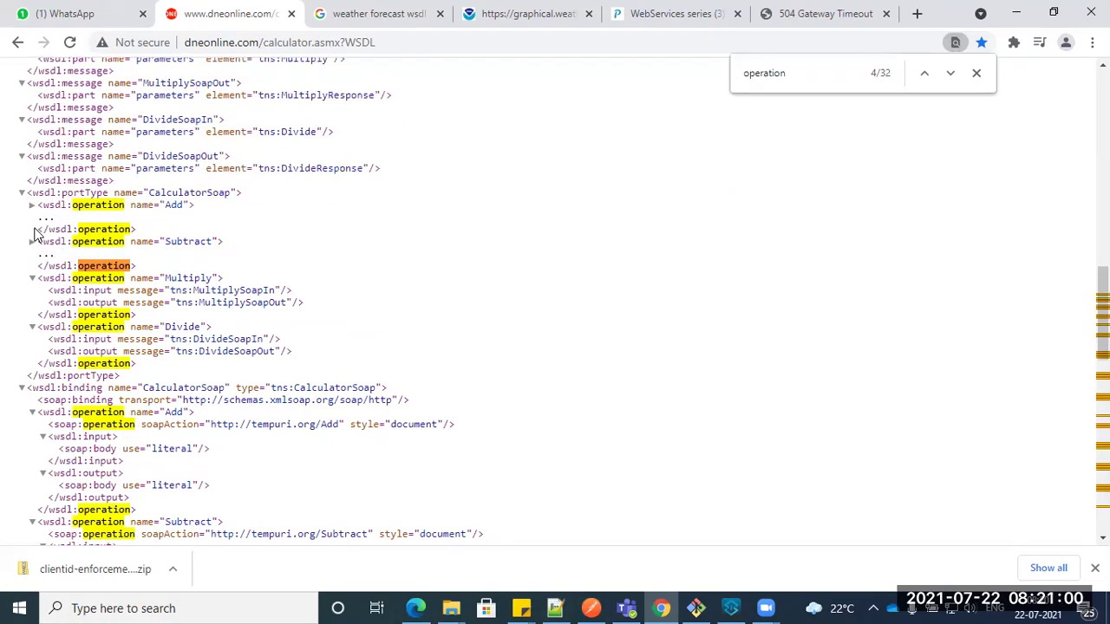
pyautogui.click(32, 279)
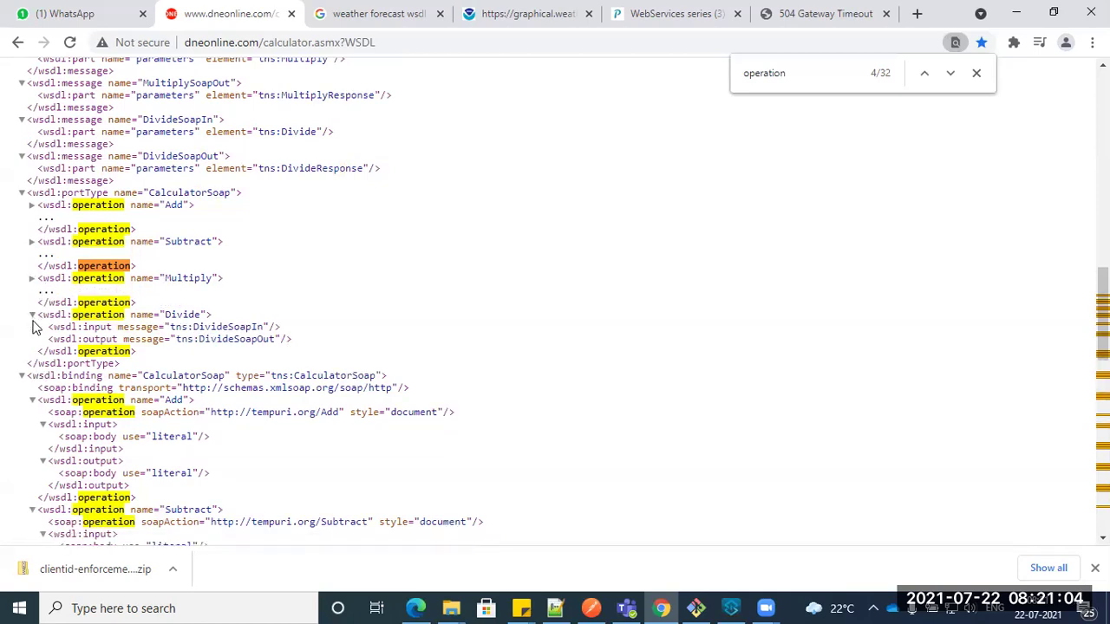
pyautogui.click(34, 316)
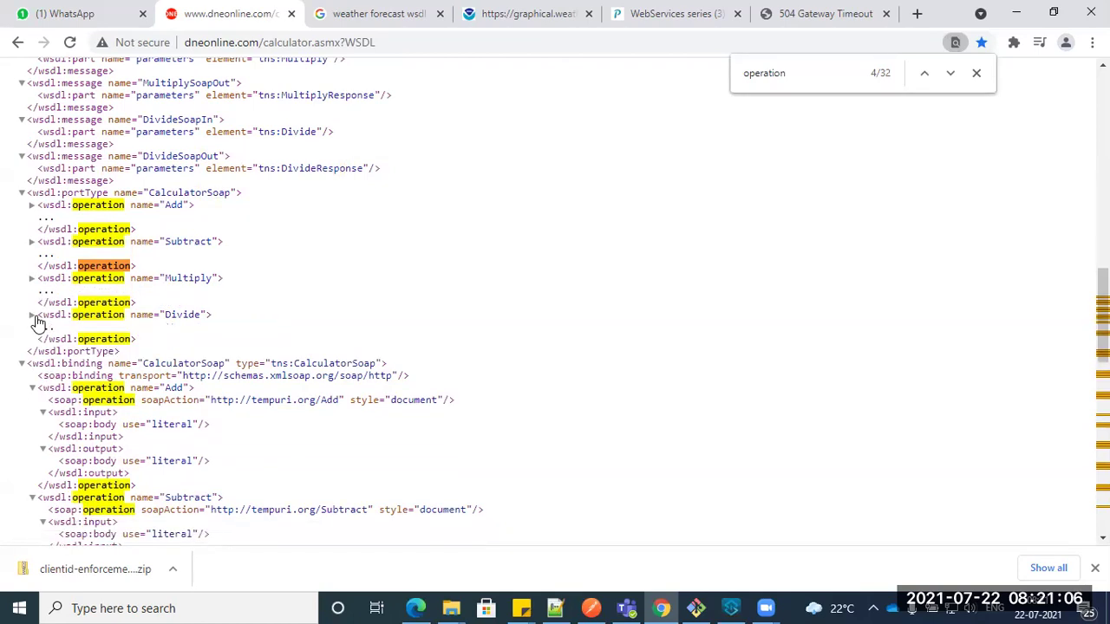
pyautogui.moveTo(211, 318); pyautogui.dragTo(32, 214)
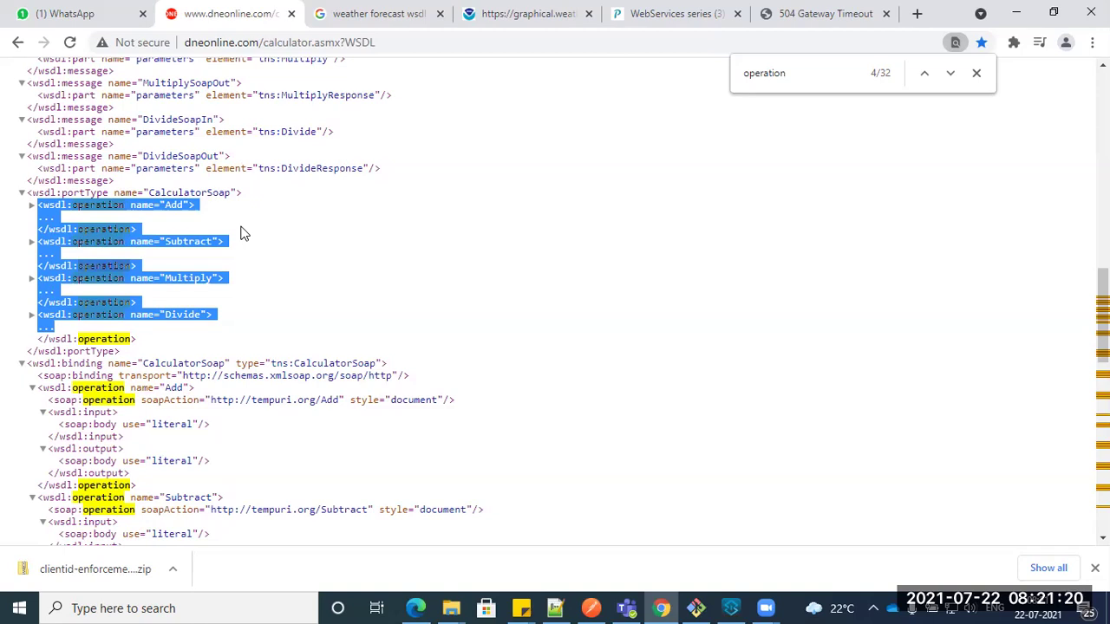
# Step: Select the calculator WSDL's address and launch SoapUI-5.6.0
pyautogui.hotkey('ctrl', 'l')
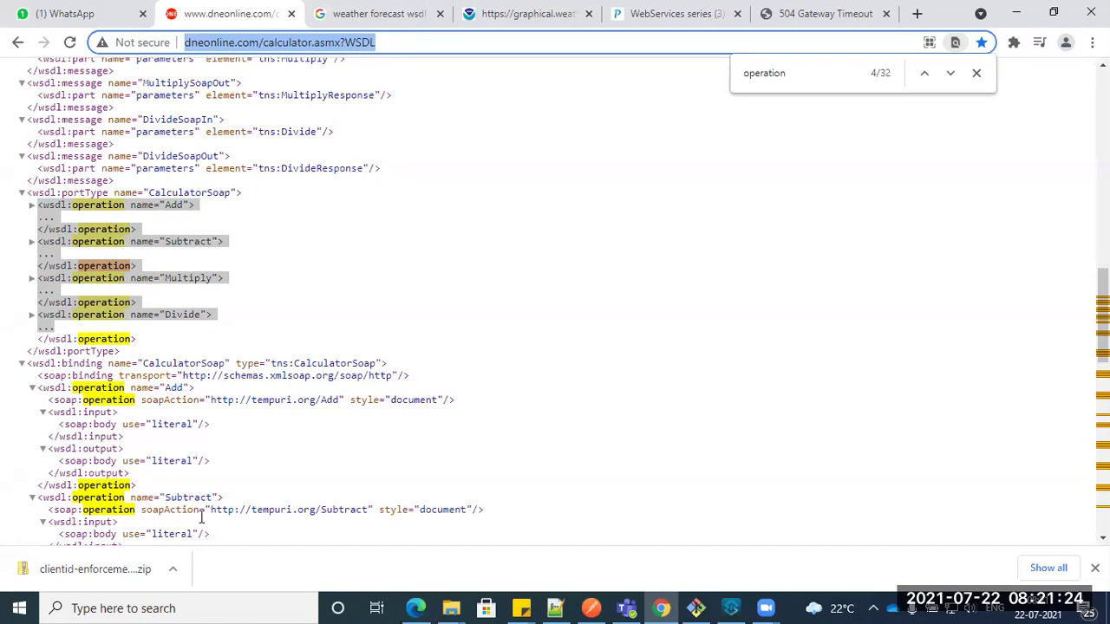
pyautogui.click(187, 607)
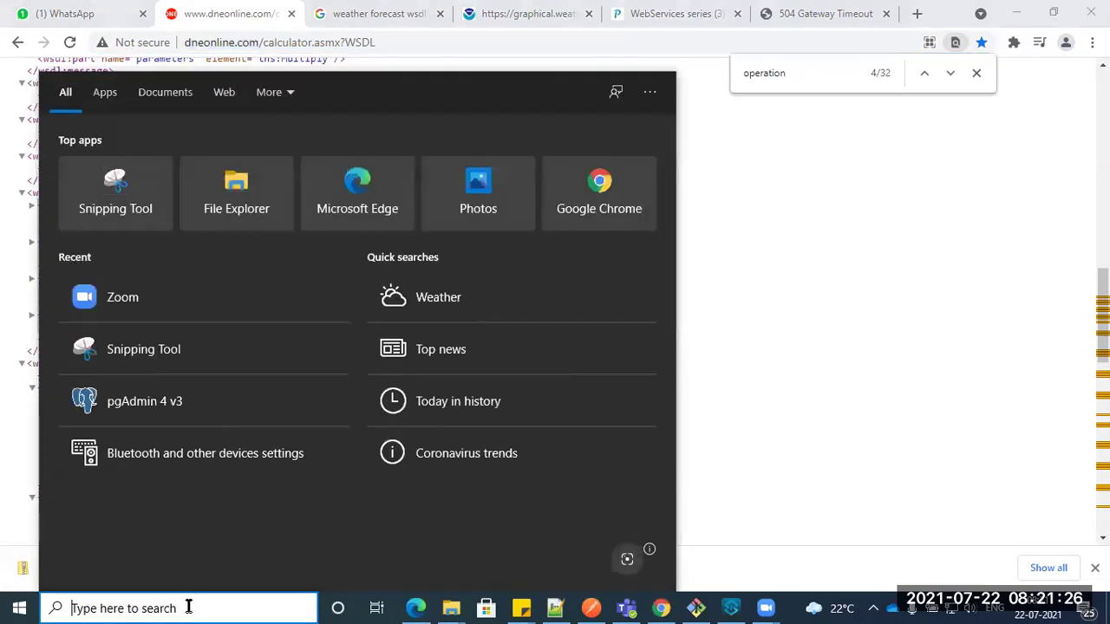
pyautogui.write('so')
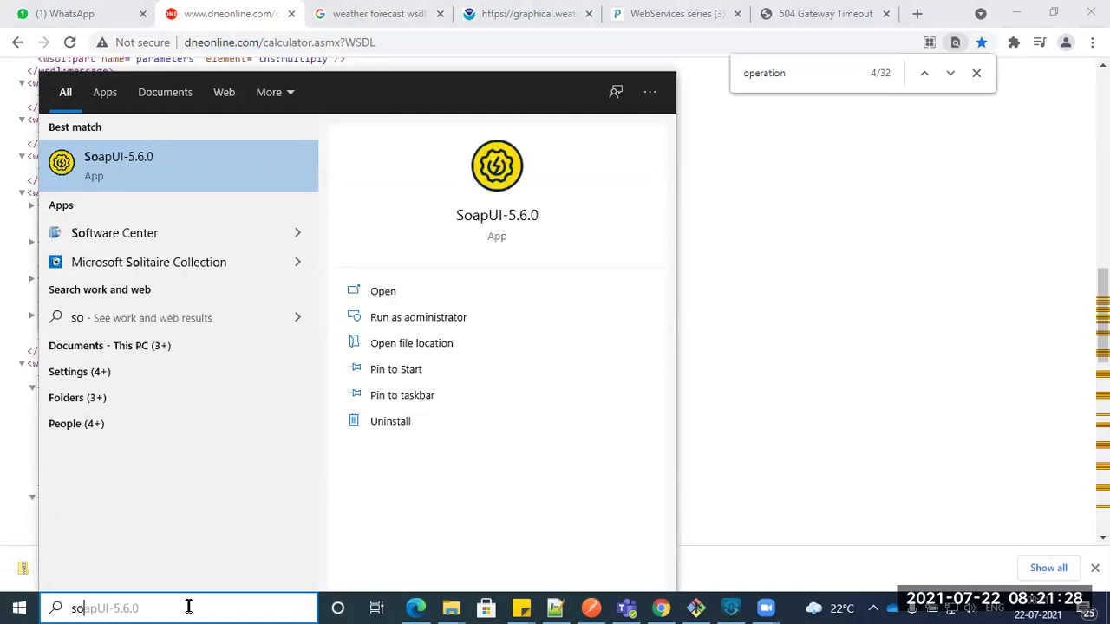
pyautogui.click(200, 164)
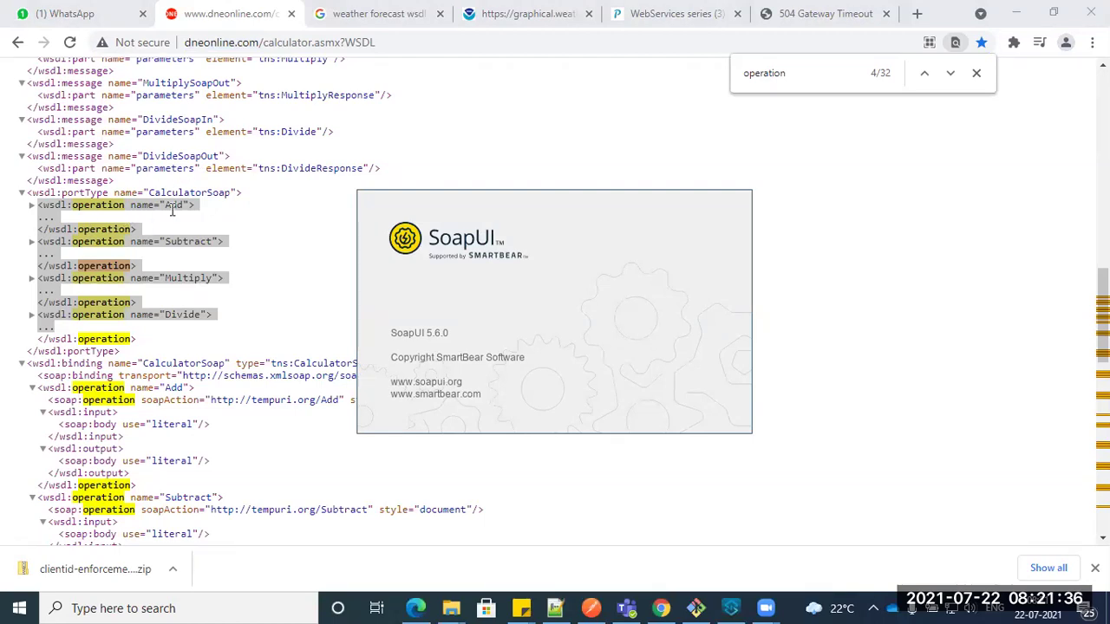
# Step: Expand the Add operation in Chrome, and highlight intA and intB in the Add element and AddResult in AddResponse
pyautogui.click(32, 205)
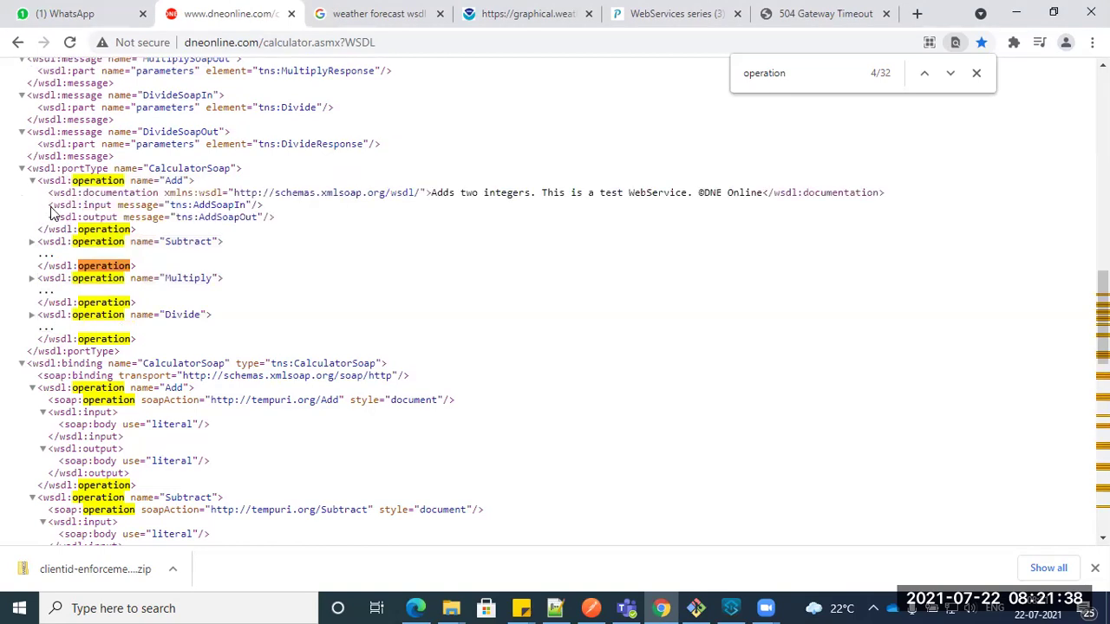
pyautogui.scroll(12, 337, 258)
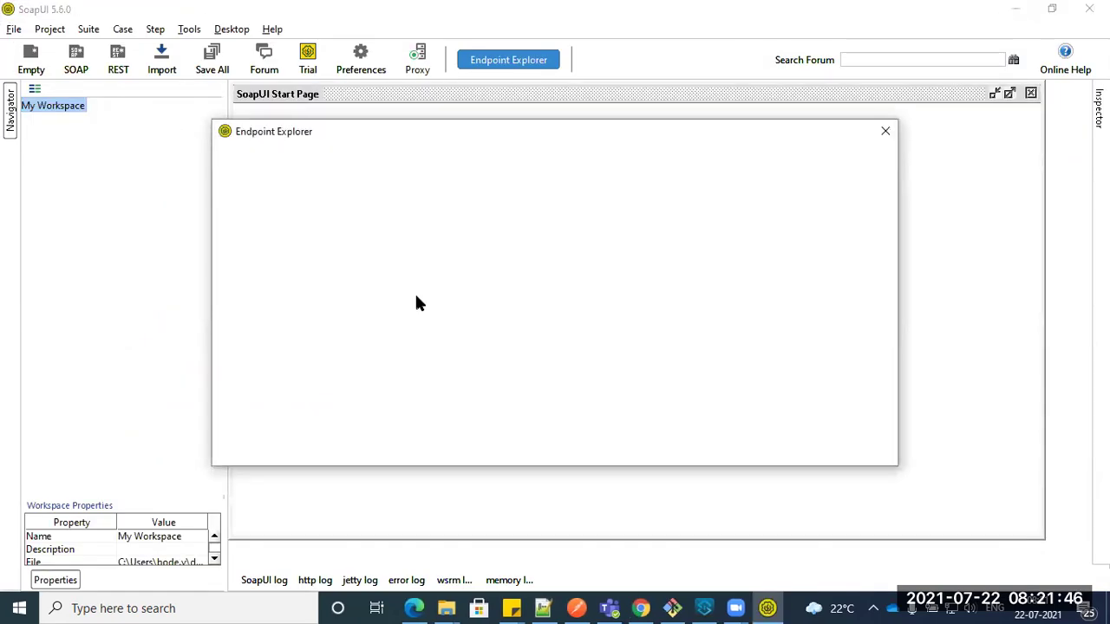
pyautogui.hotkey('alt', 'Tab')
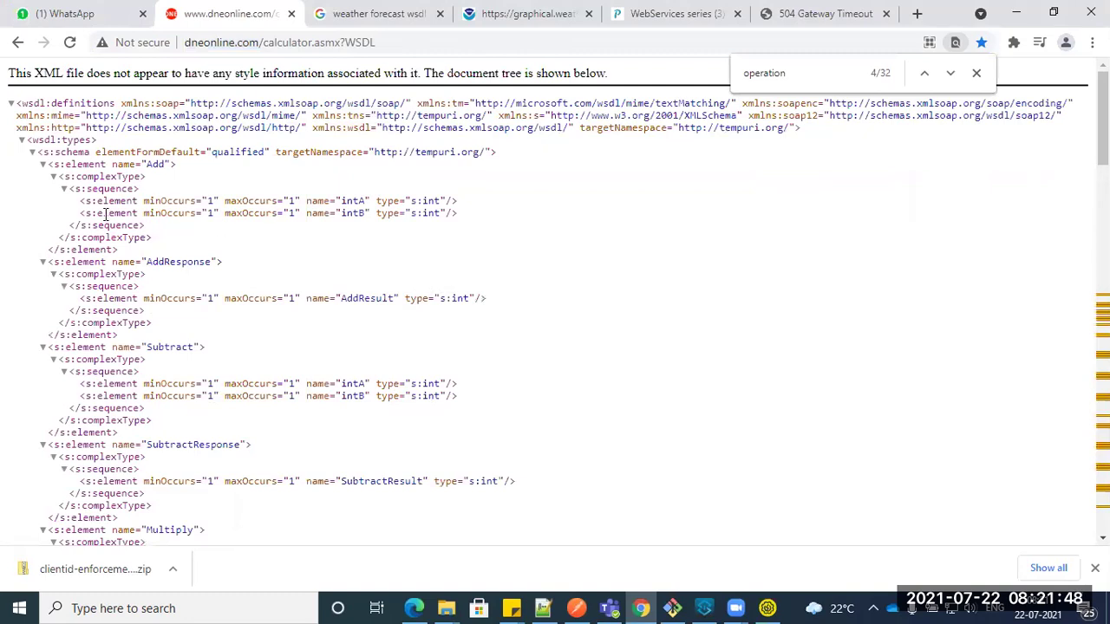
pyautogui.doubleClick(351, 201)
pyautogui.doubleClick(352, 212)
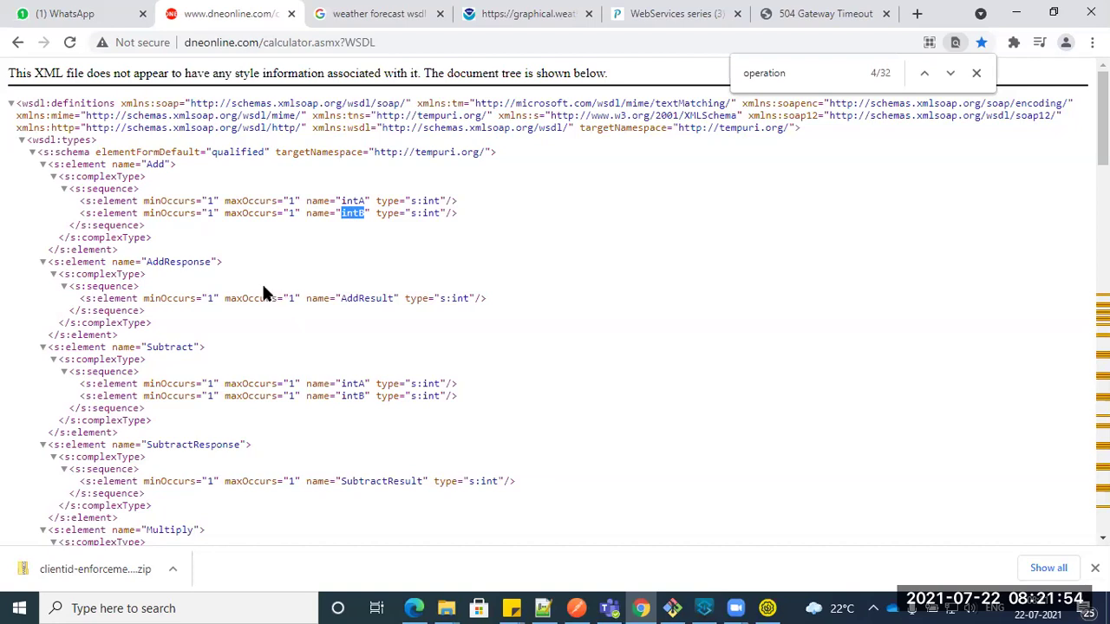
pyautogui.doubleClick(365, 299)
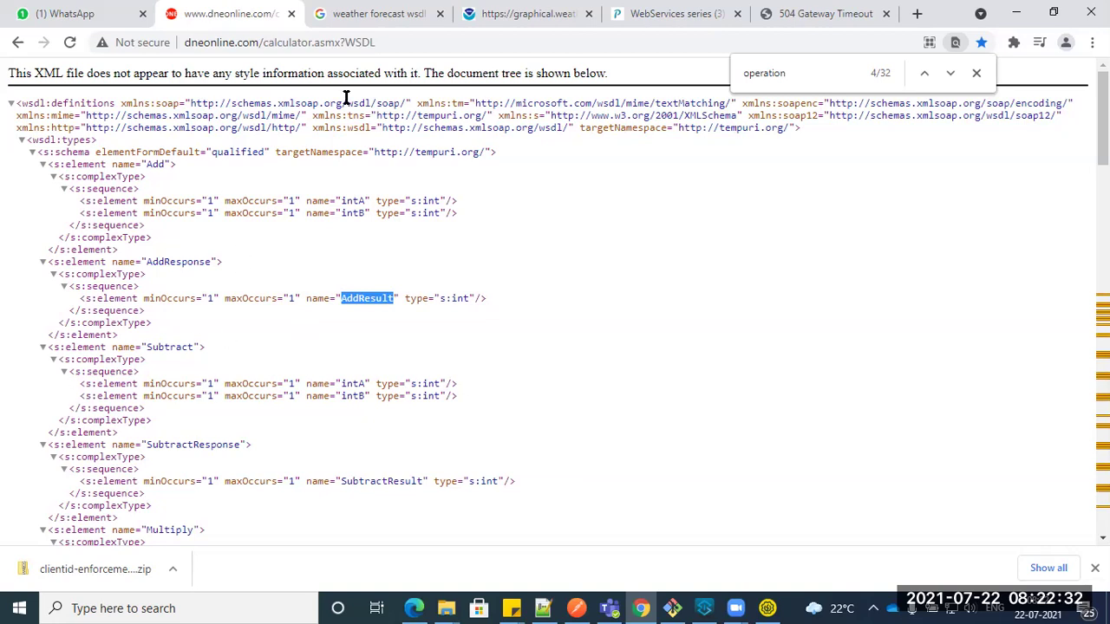
# Step: Copy the URL of the calculator WSDL
pyautogui.hotkey('ctrl', 'l')
pyautogui.hotkey('ctrl', 'c')
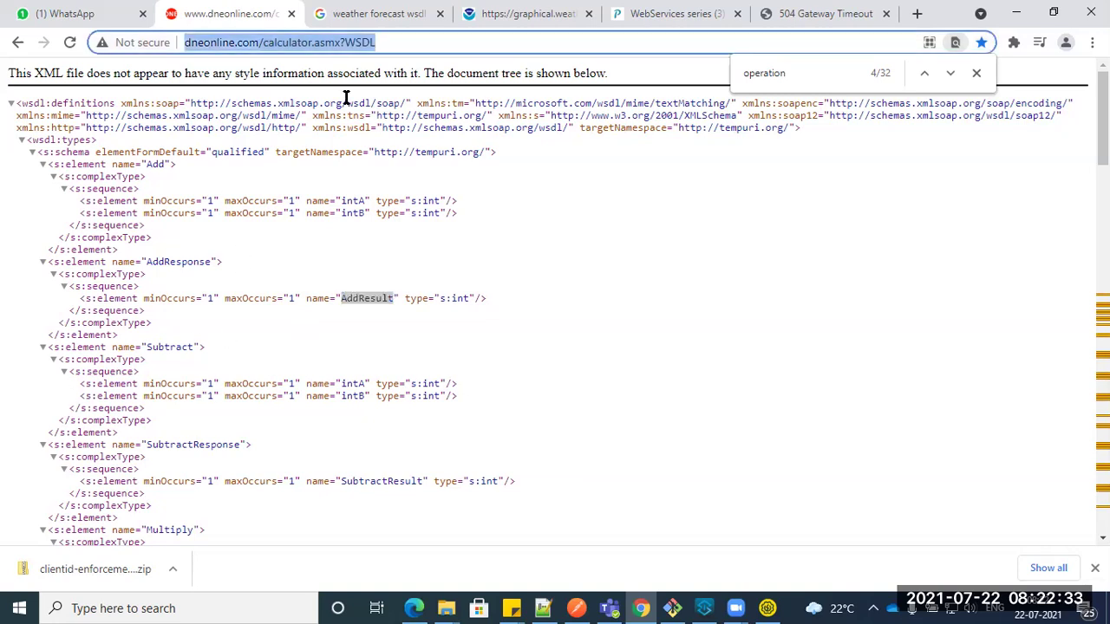
pyautogui.click(767, 607)
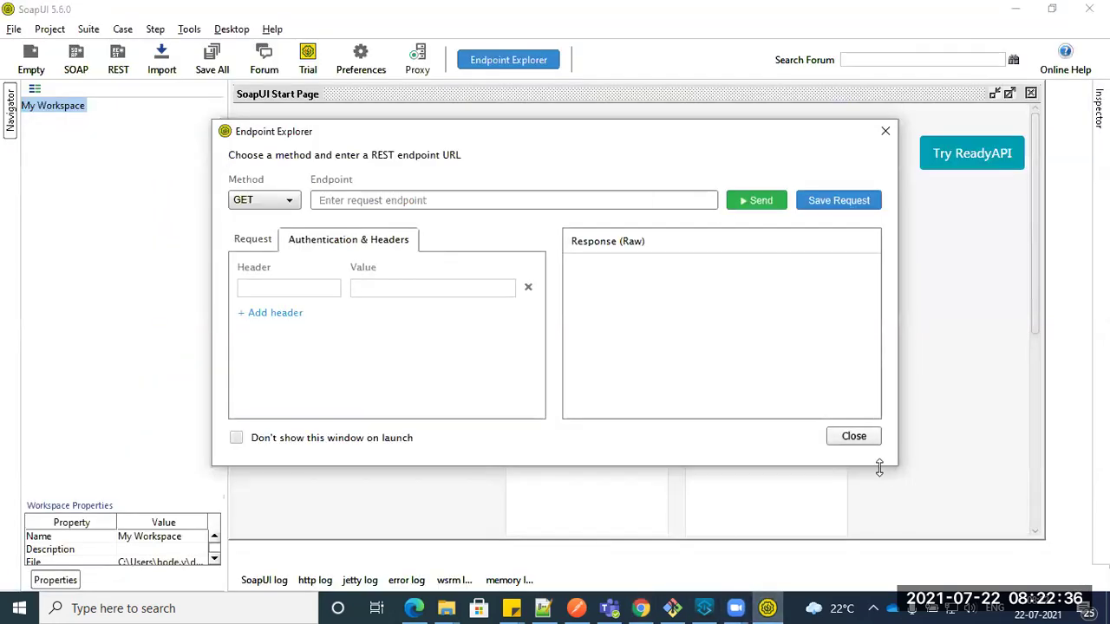
pyautogui.click(862, 438)
pyautogui.click(76, 63)
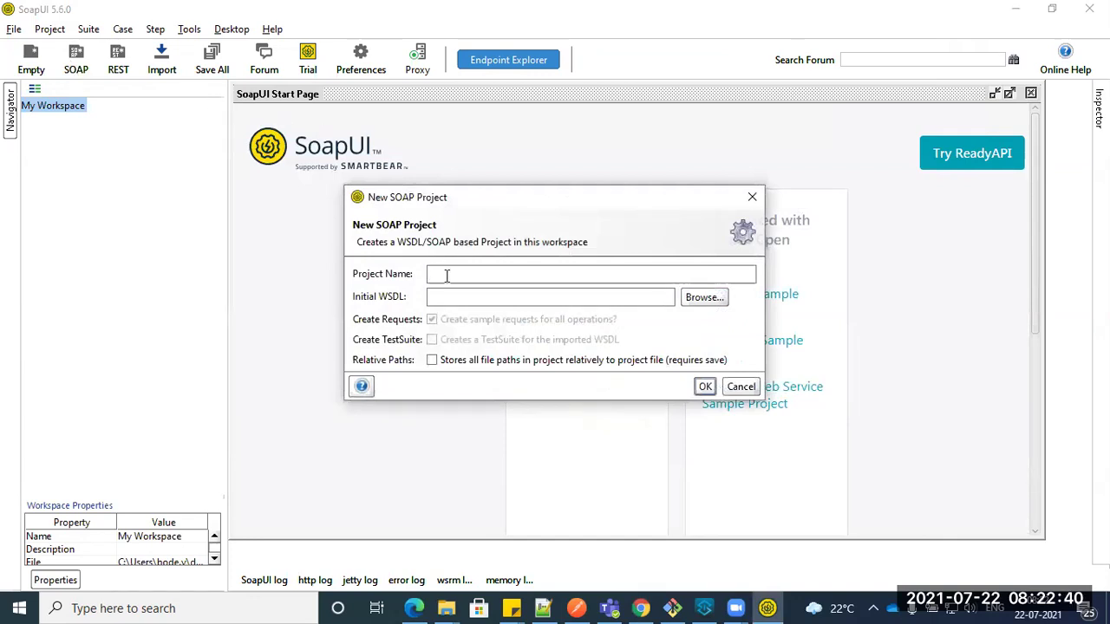
pyautogui.hotkey('ctrl', 'v')
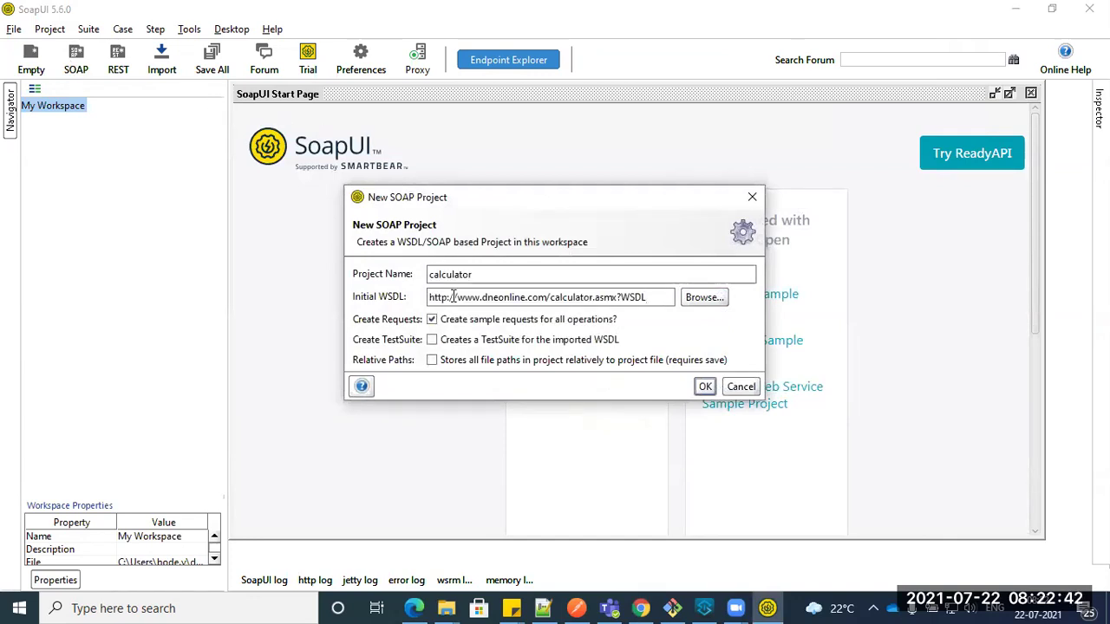
pyautogui.doubleClick(468, 274)
pyautogui.click(699, 386)
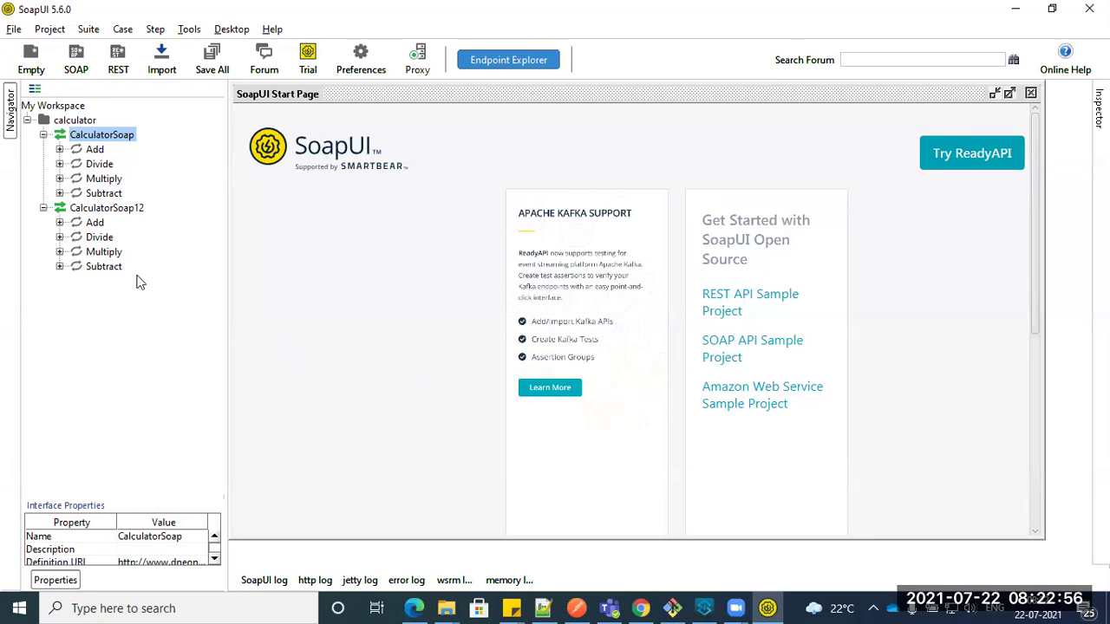
# Step: Open Request 1 of the Add operation under CalculatorSoap12 and highlight its whole SOAP envelope
pyautogui.click(59, 221)
pyautogui.click(110, 240)
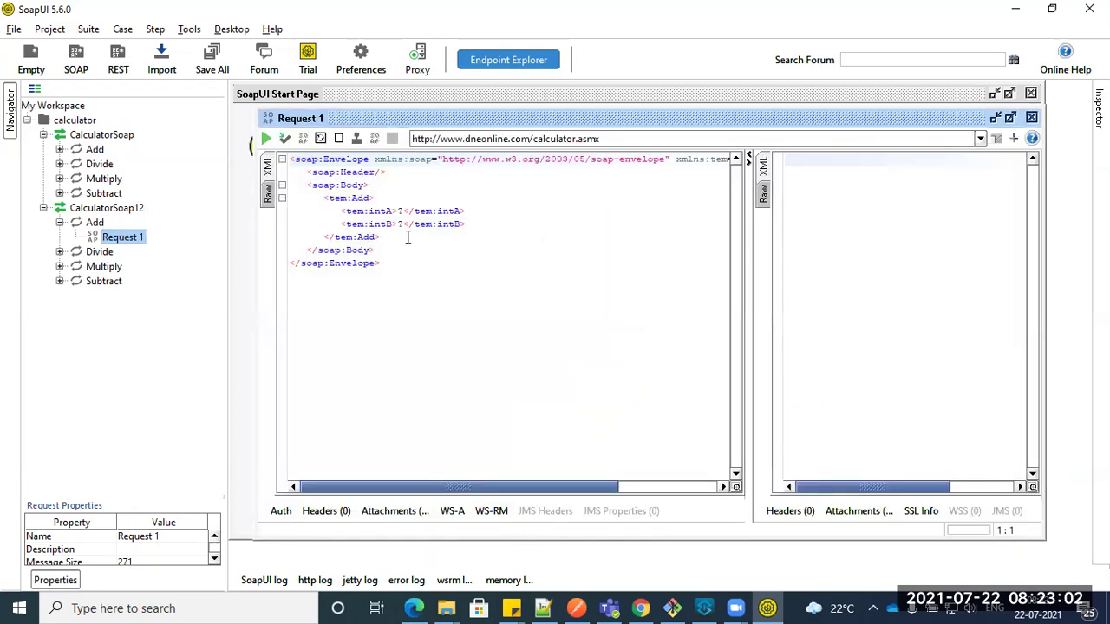
pyautogui.moveTo(291, 163); pyautogui.dragTo(483, 292)
pyautogui.click(483, 292)
# Step: Set intA to 123 and intB to 23 in the Add request and send it
pyautogui.click(404, 212)
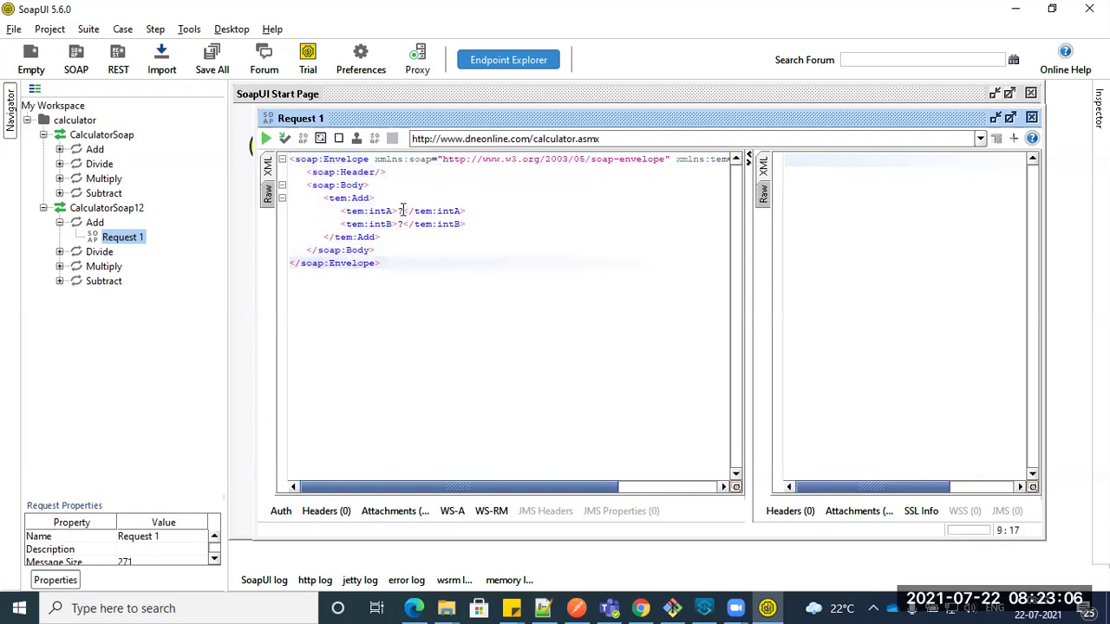
pyautogui.press('BackSpace')
pyautogui.write('123')
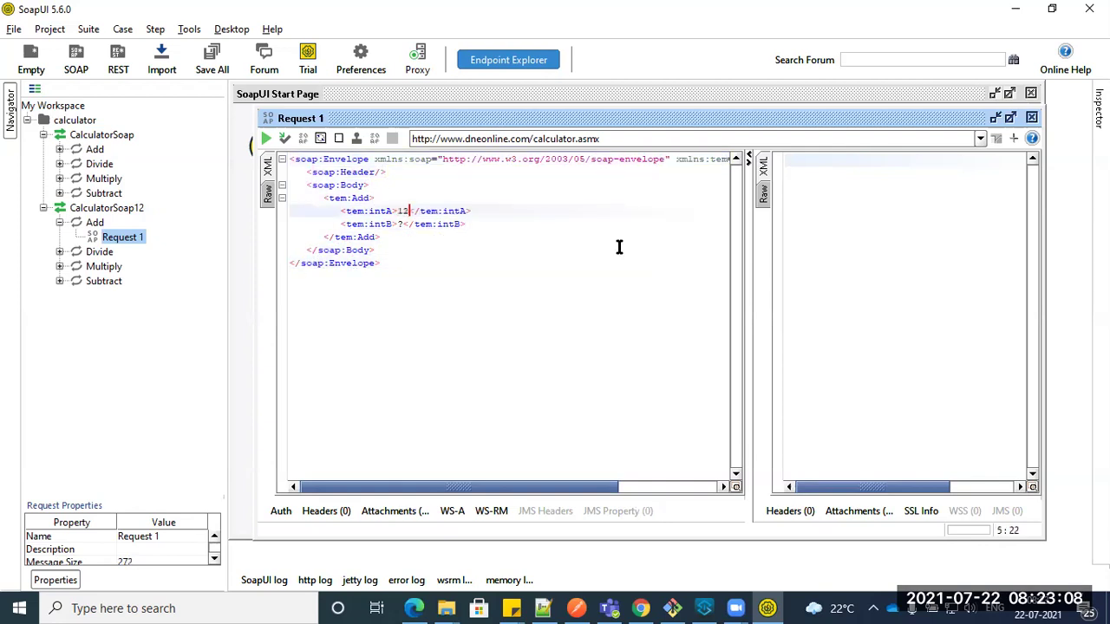
pyautogui.click(404, 225)
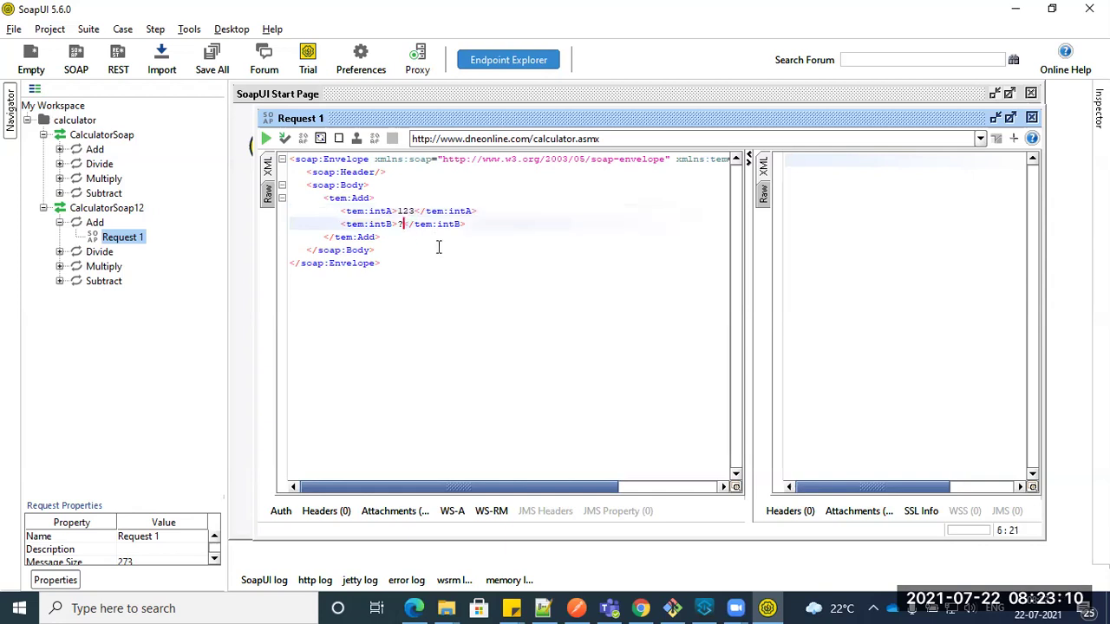
pyautogui.press('BackSpace')
pyautogui.write('23')
pyautogui.click(266, 140)
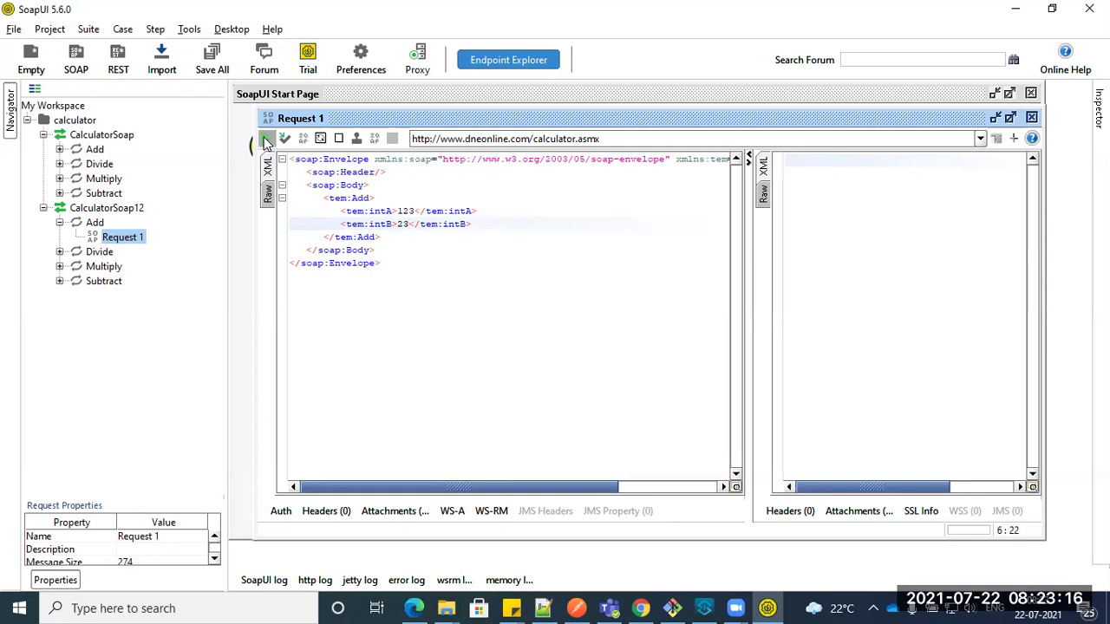
# Step: Highlight the AddResult value in the response, the intA and intB lines in the request, and the full request envelope
pyautogui.moveTo(660, 198); pyautogui.dragTo(684, 197)
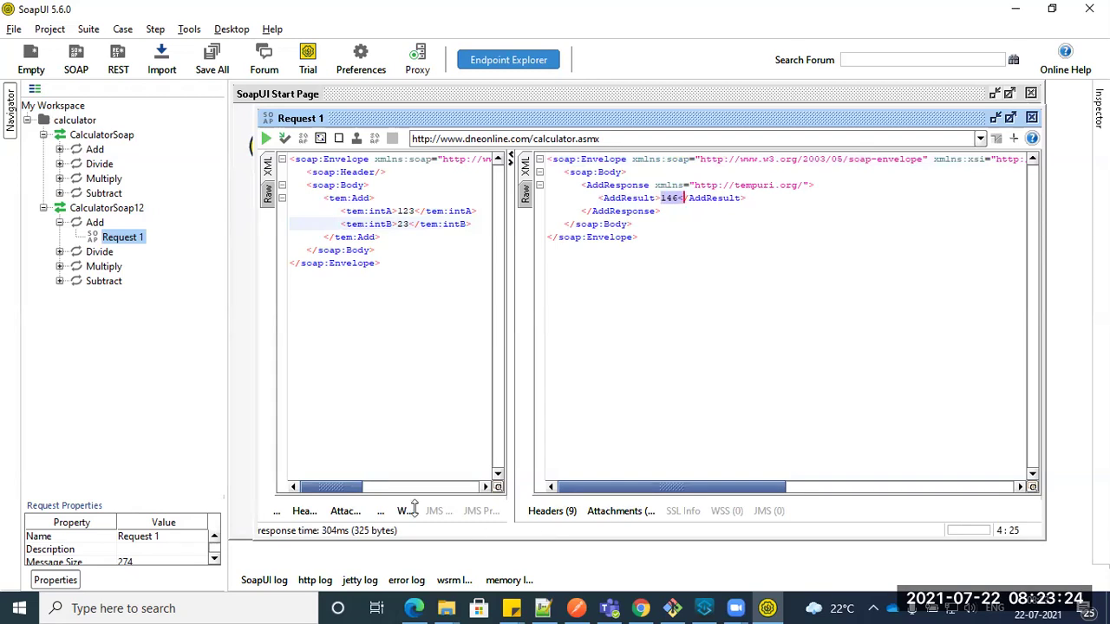
pyautogui.moveTo(381, 216); pyautogui.dragTo(439, 224)
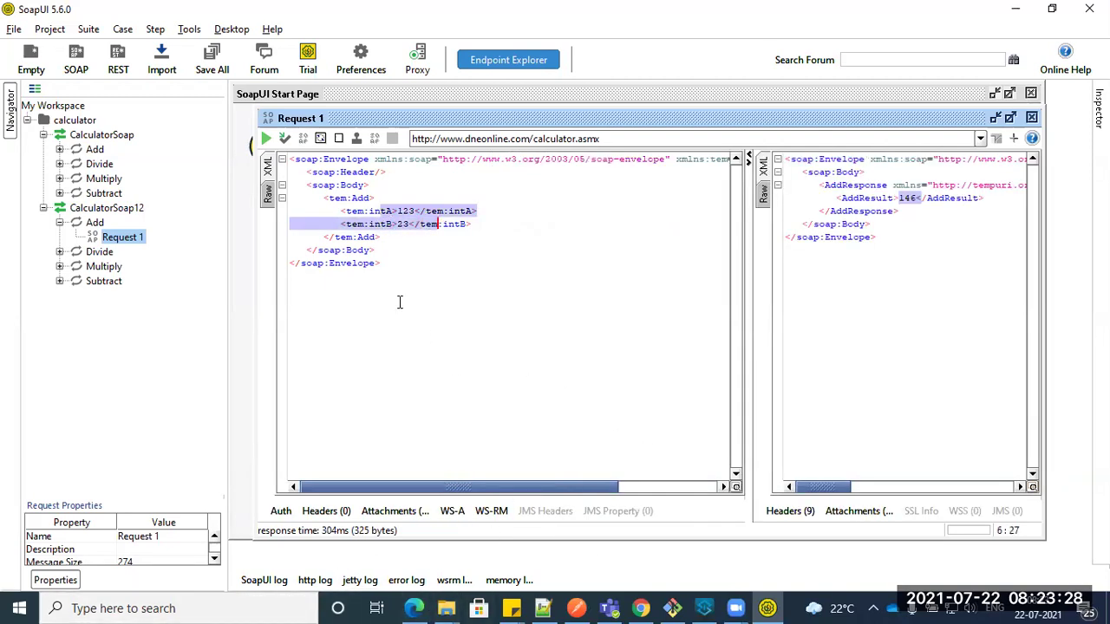
pyautogui.moveTo(414, 285); pyautogui.dragTo(291, 160)
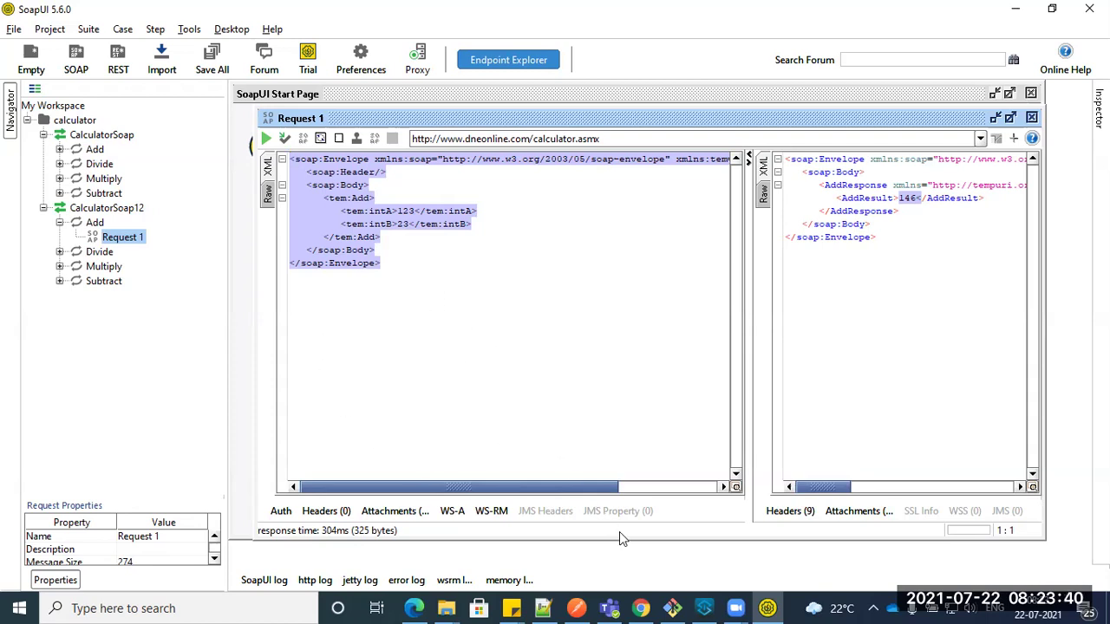
# Step: Return to the calculator WSDL in Chrome and highlight the schema elements from Add through SubtractResponse
pyautogui.click(704, 606)
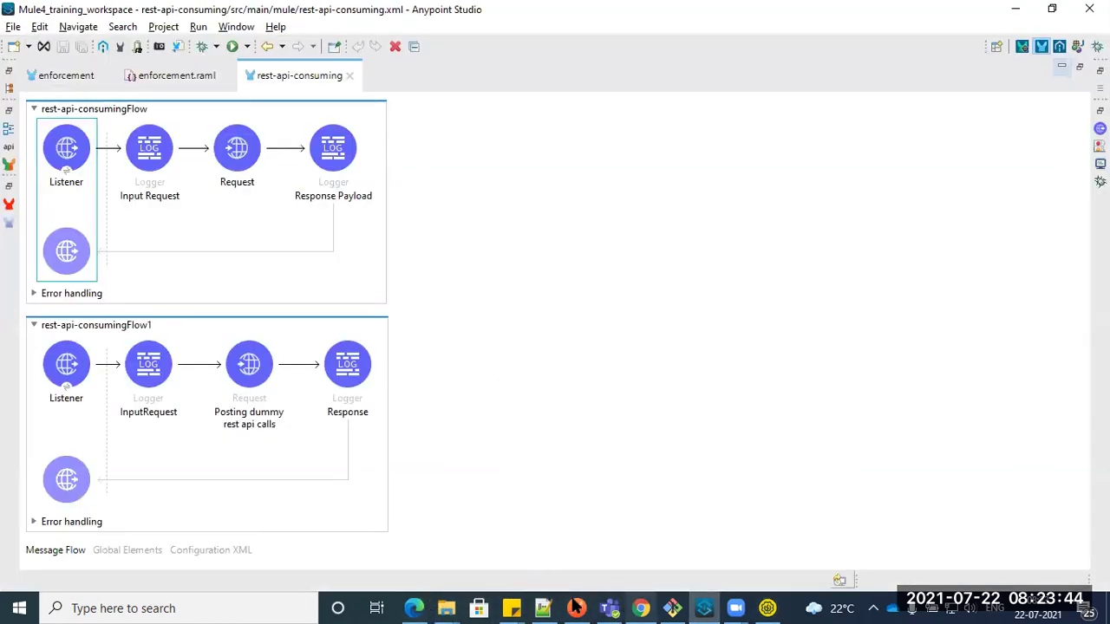
pyautogui.click(641, 608)
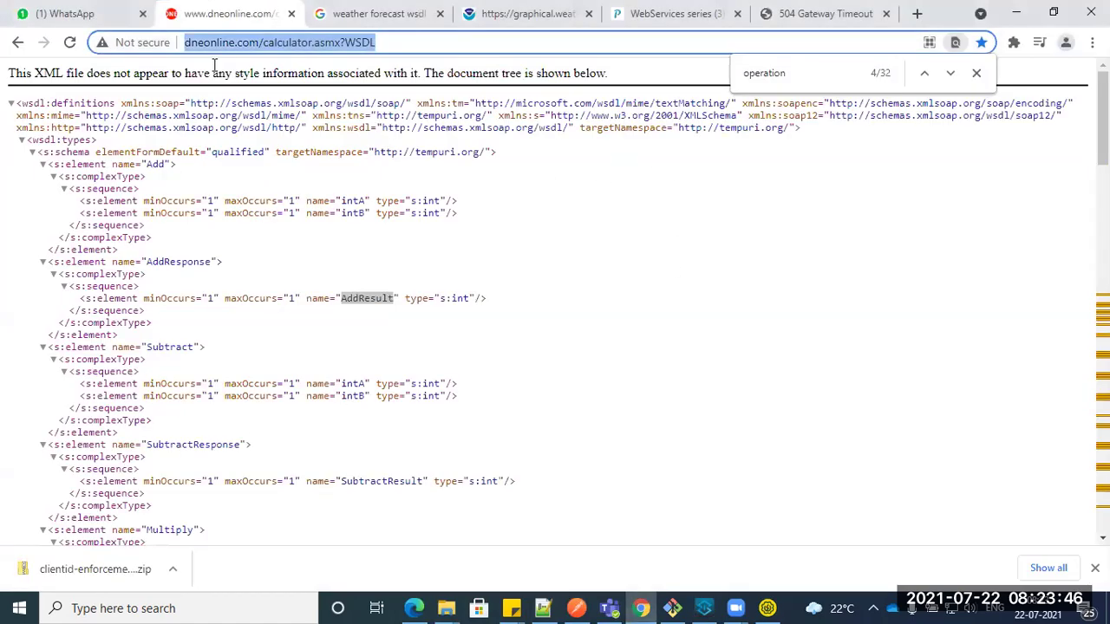
pyautogui.scroll(-15, 529, 384)
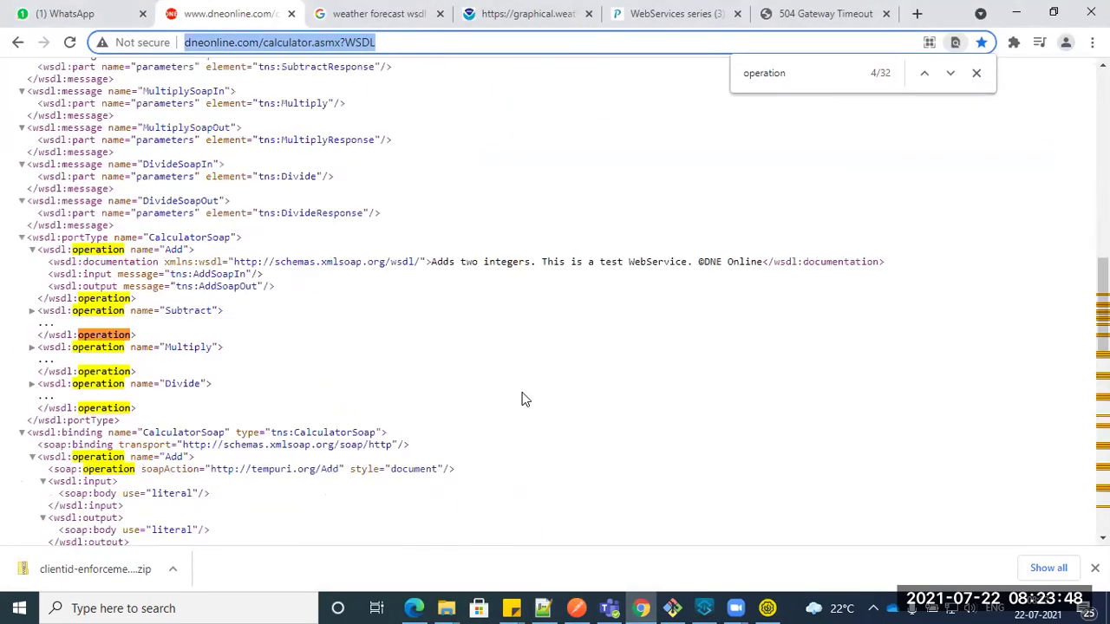
pyautogui.scroll(15, 327, 449)
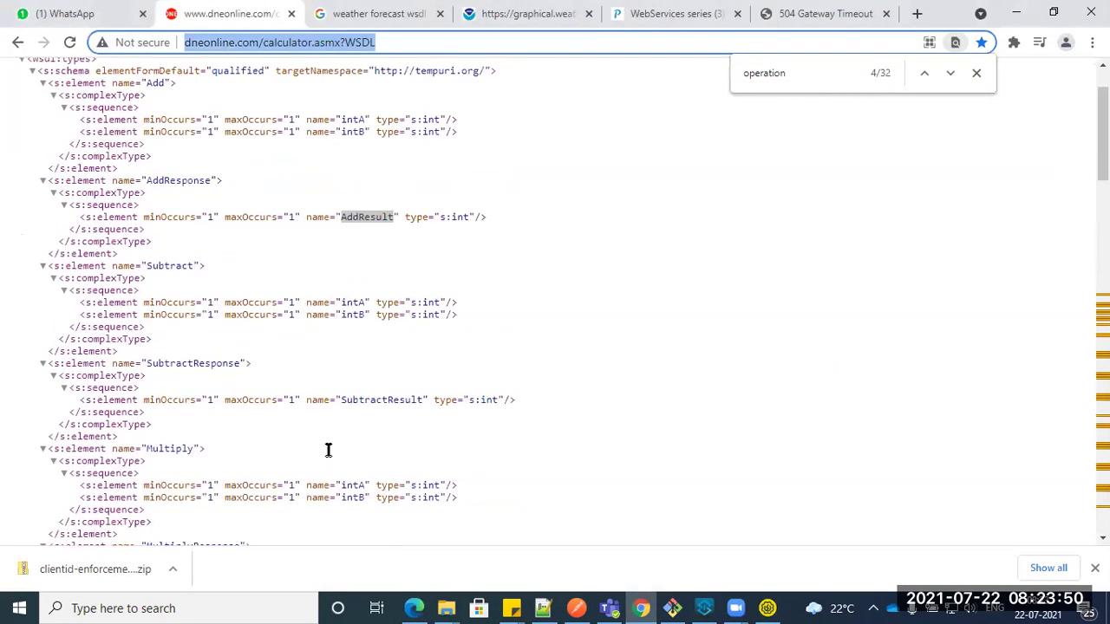
pyautogui.moveTo(35, 167); pyautogui.dragTo(291, 477)
pyautogui.scroll(-2, 291, 477)
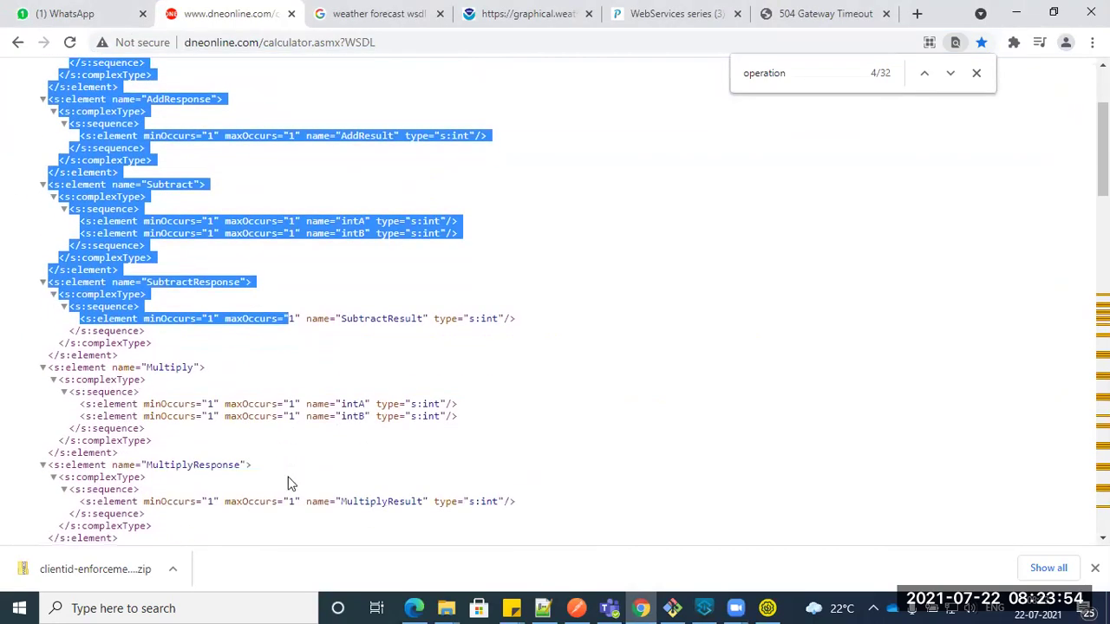
pyautogui.scroll(2, 290, 483)
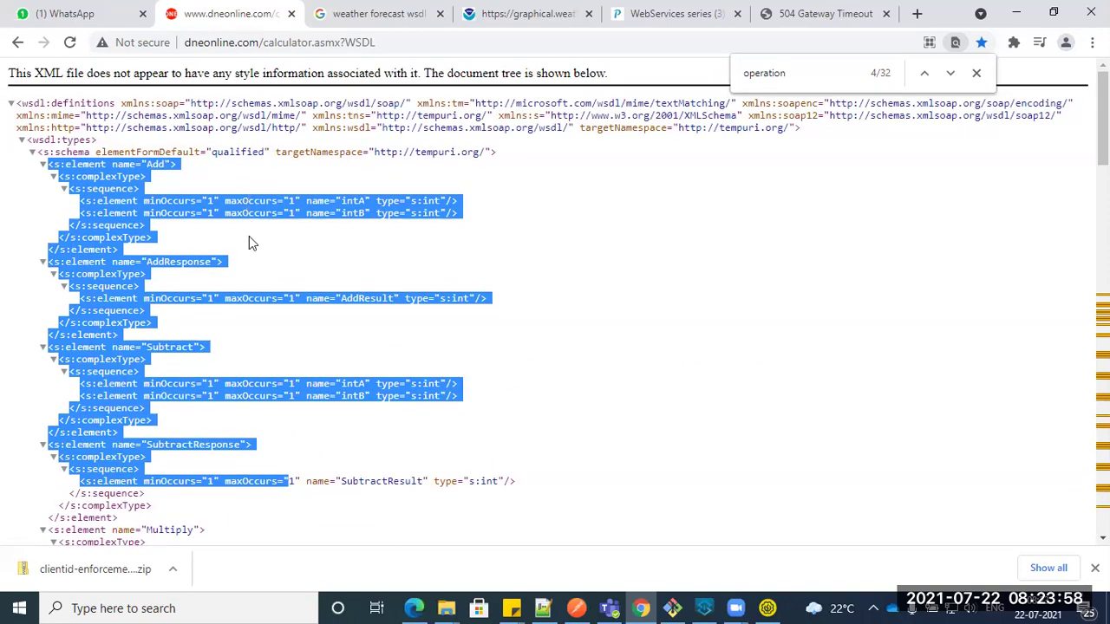
# Step: Examine the WSDL's Multiply and Divide elements, its messages, the CalculatorSoap port type operations and their bindings
pyautogui.scroll(-5, 248, 241)
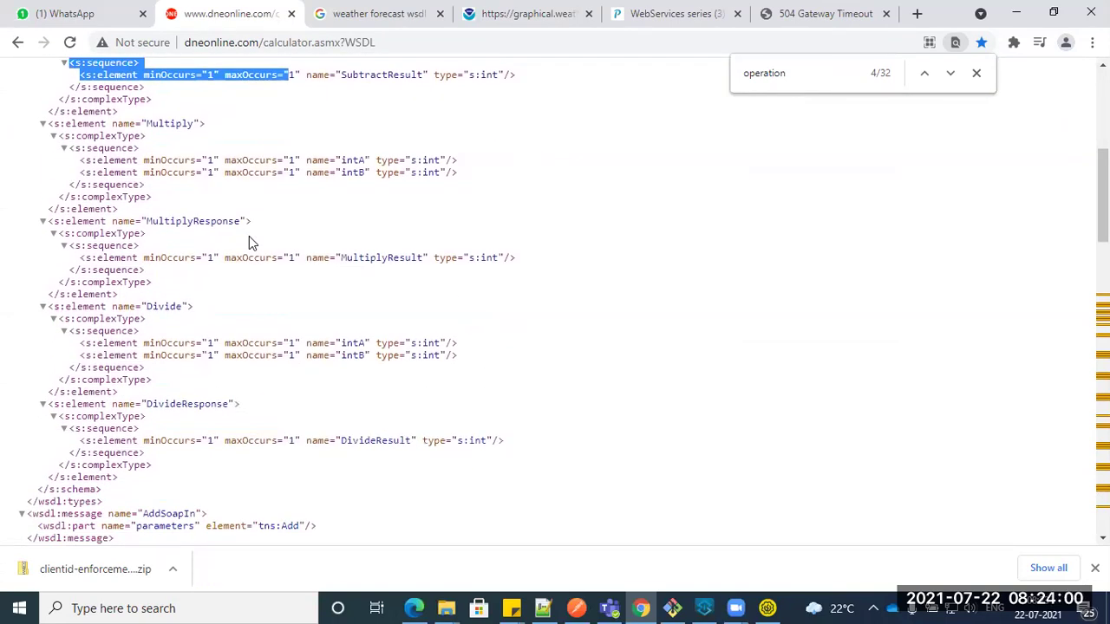
pyautogui.scroll(-7, 249, 238)
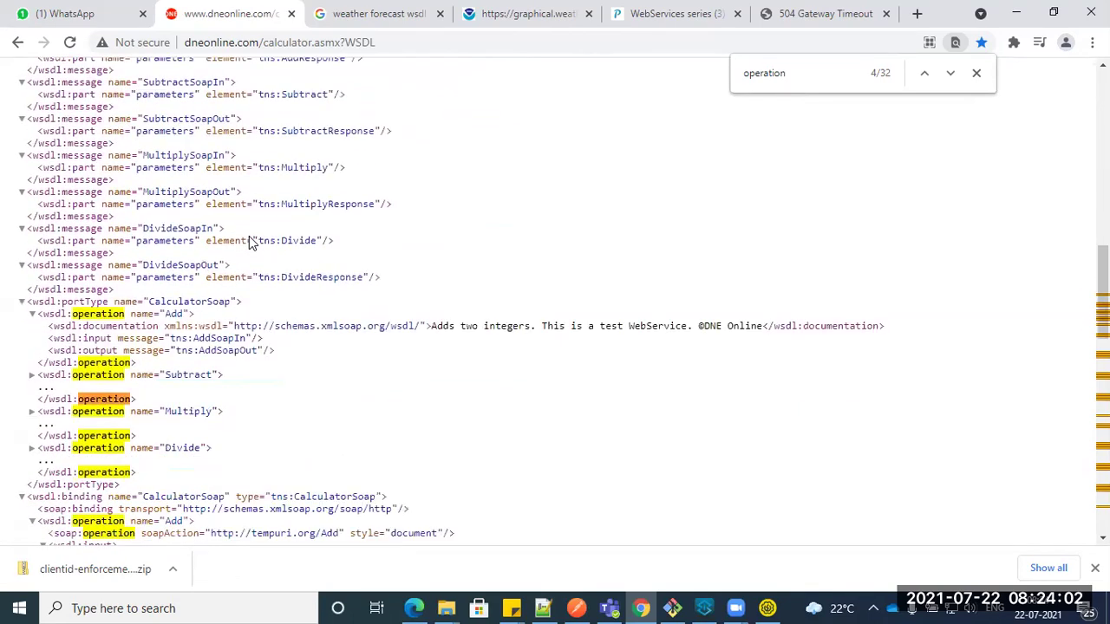
pyautogui.scroll(3, 249, 241)
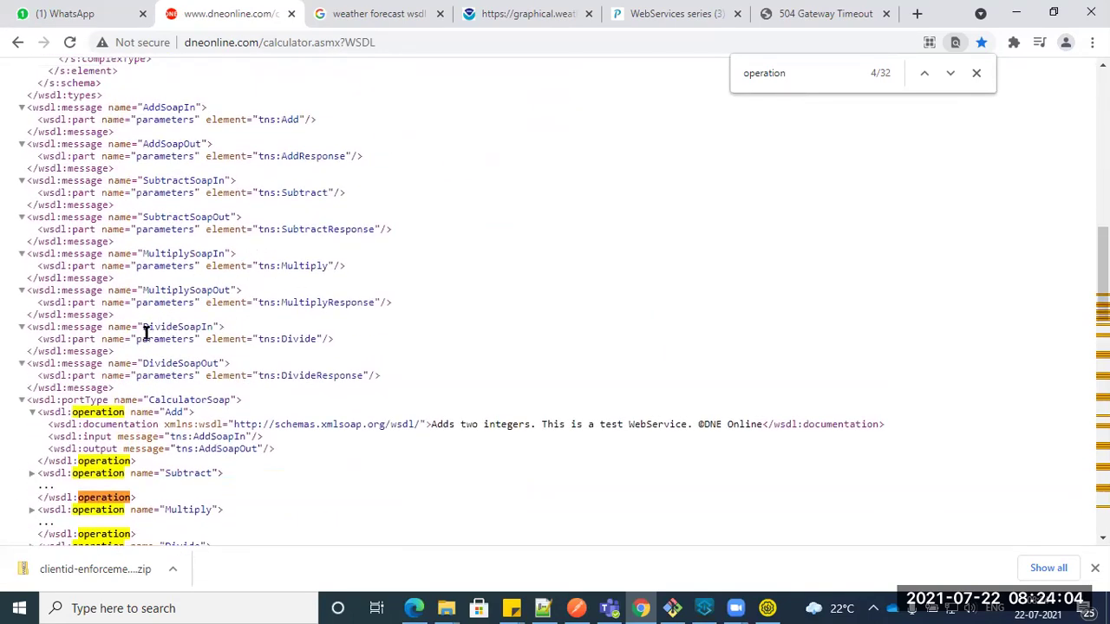
pyautogui.scroll(-1, 137, 340)
pyautogui.scroll(-1, 137, 343)
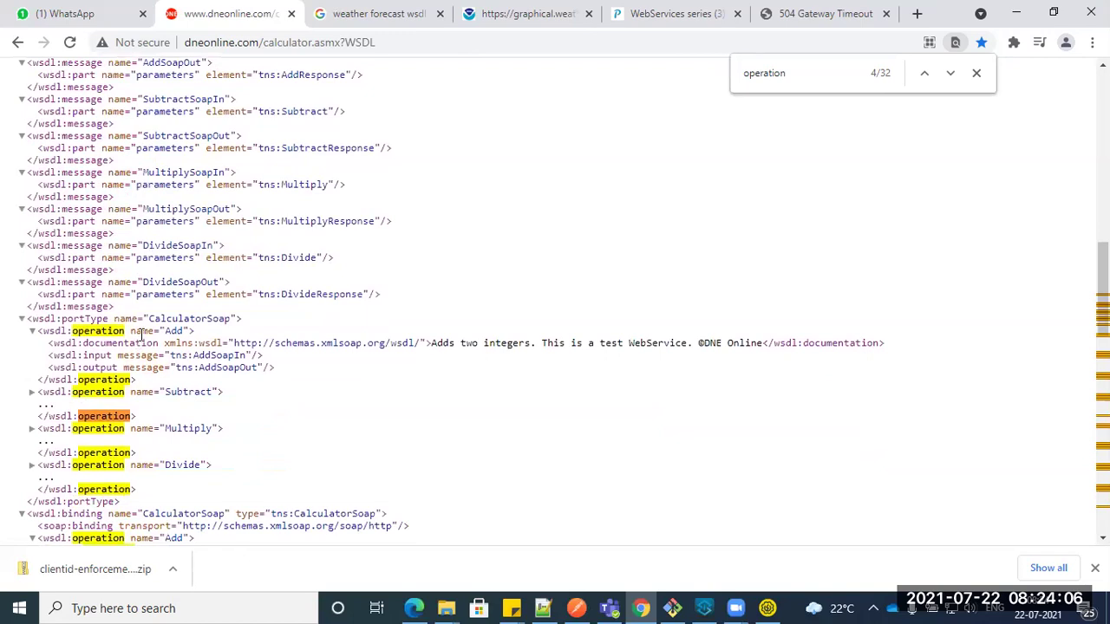
pyautogui.scroll(-2, 139, 334)
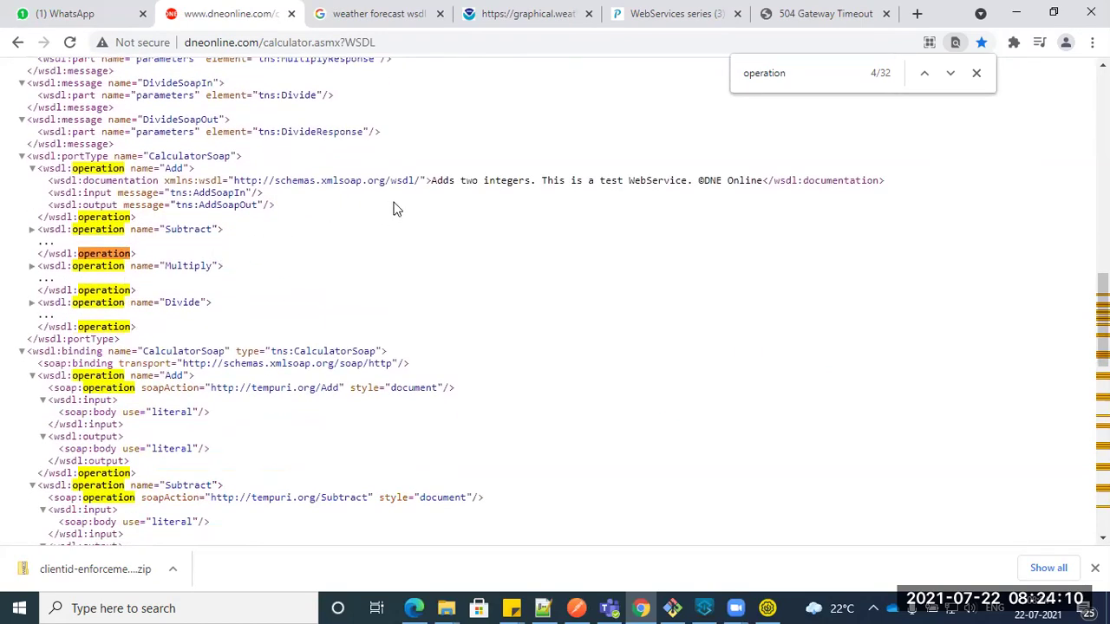
pyautogui.scroll(-8, 141, 327)
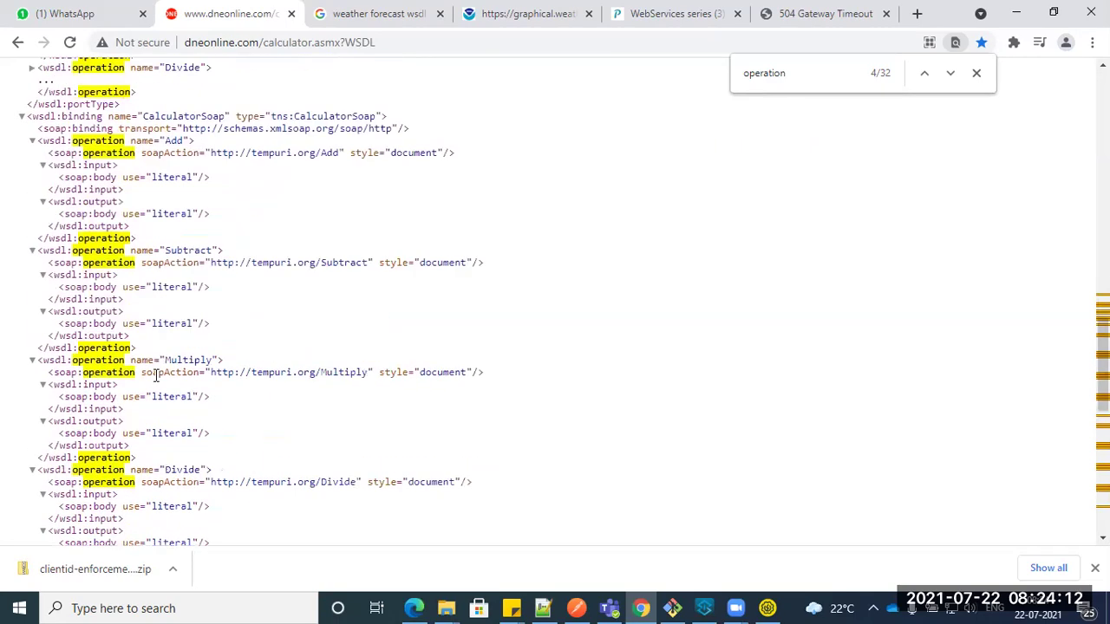
pyautogui.scroll(20, 157, 379)
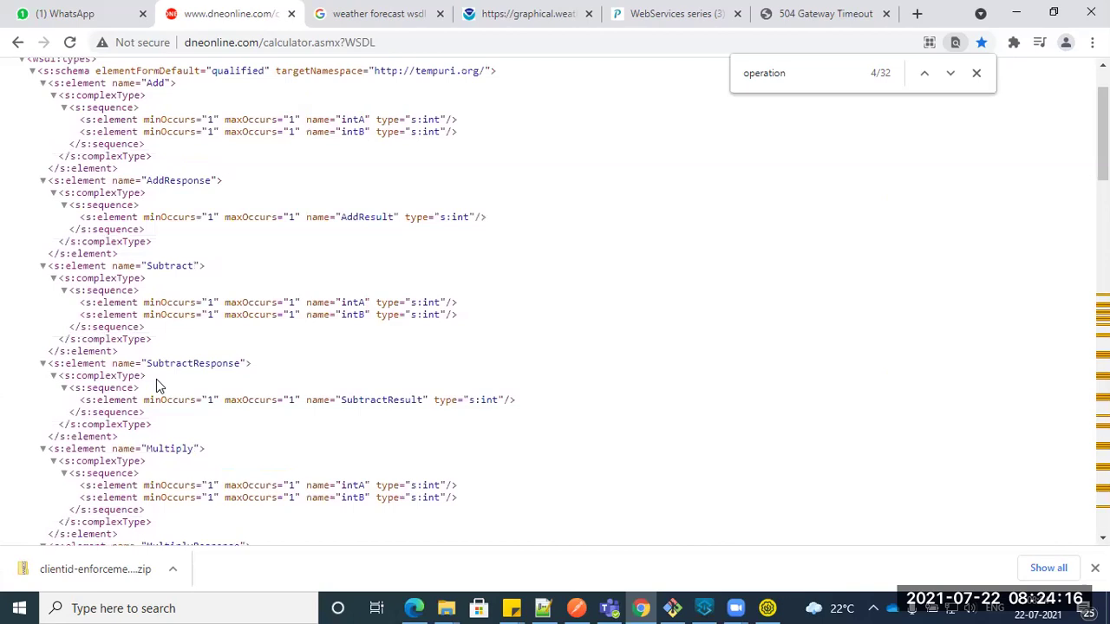
pyautogui.scroll(2, 157, 386)
# Step: Switch to SoapUI, replace the intA and intB values with ? in the Add request and send it
pyautogui.click(767, 608)
pyautogui.click(436, 260)
pyautogui.doubleClick(405, 210)
pyautogui.press('BackSpace')
pyautogui.doubleClick(403, 224)
pyautogui.press('BackSpace')
pyautogui.write('?')
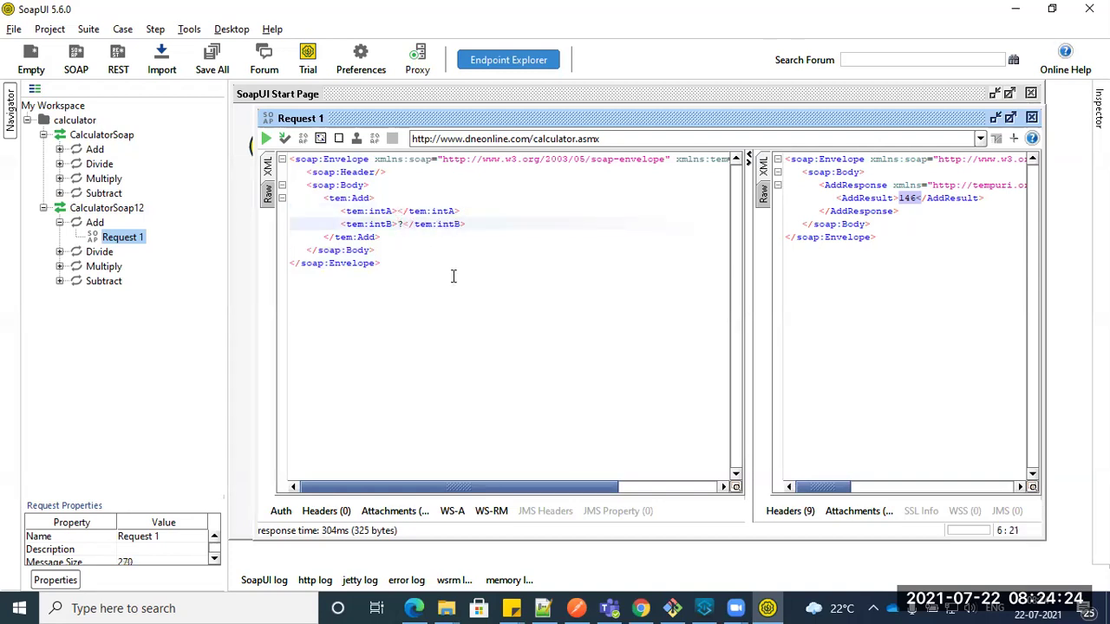
pyautogui.click(397, 211)
pyautogui.write('?')
pyautogui.click(266, 140)
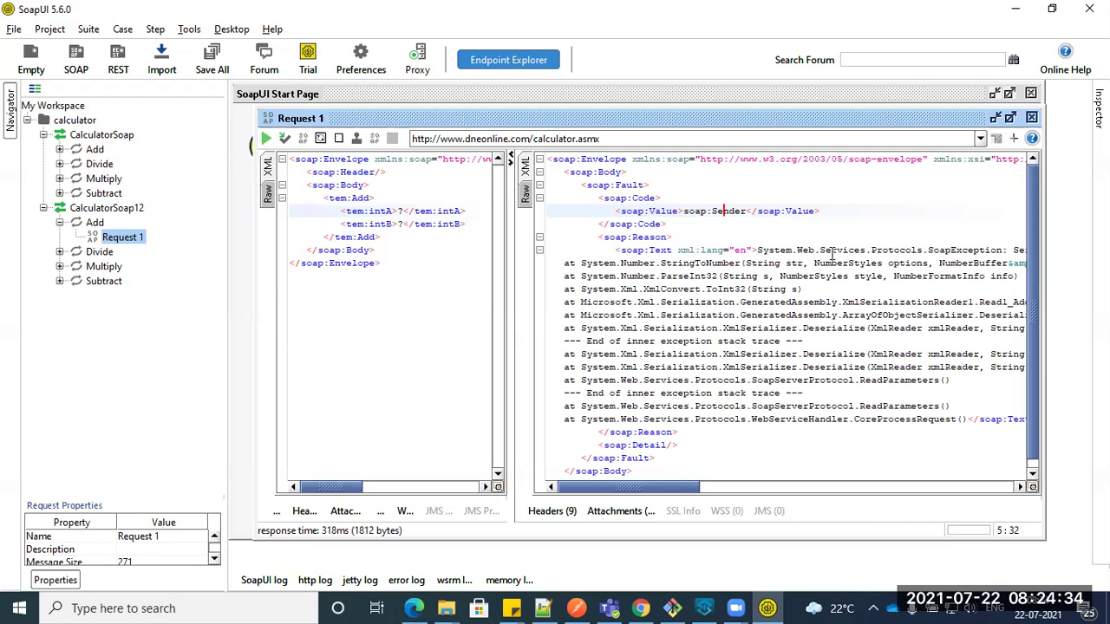
# Step: Highlight the soap:Text stack trace and the Sender code in the fault response, and examine the rest of the envelope
pyautogui.moveTo(661, 488); pyautogui.dragTo(578, 467)
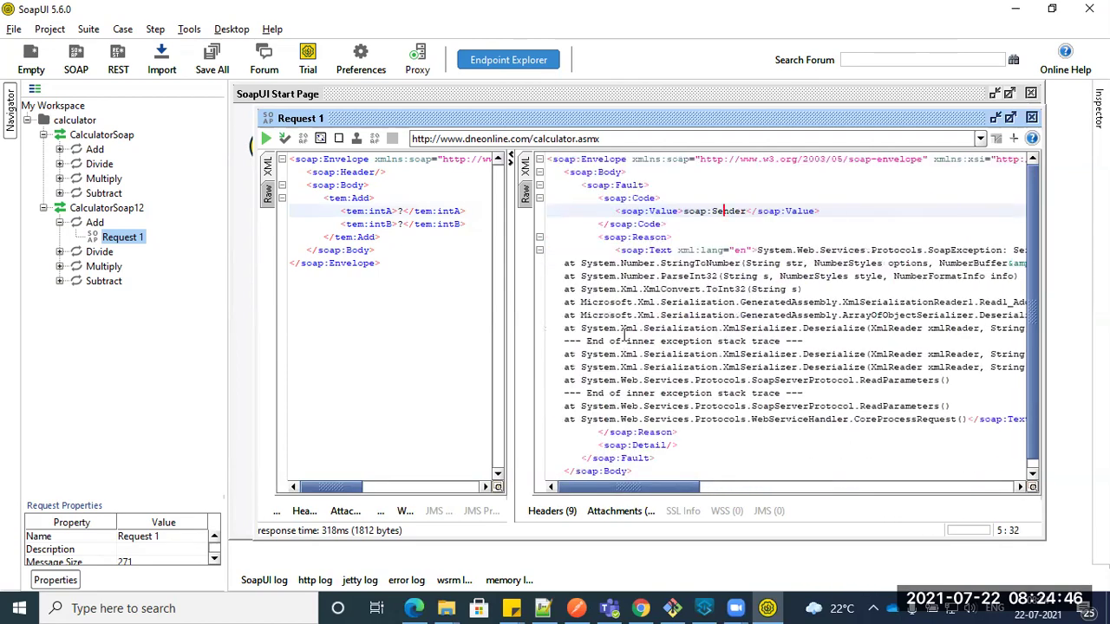
pyautogui.moveTo(648, 249)
pyautogui.mouseDown()
pyautogui.moveTo(781, 419)
pyautogui.moveTo(884, 420)
pyautogui.moveTo(915, 406)
pyautogui.mouseUp()
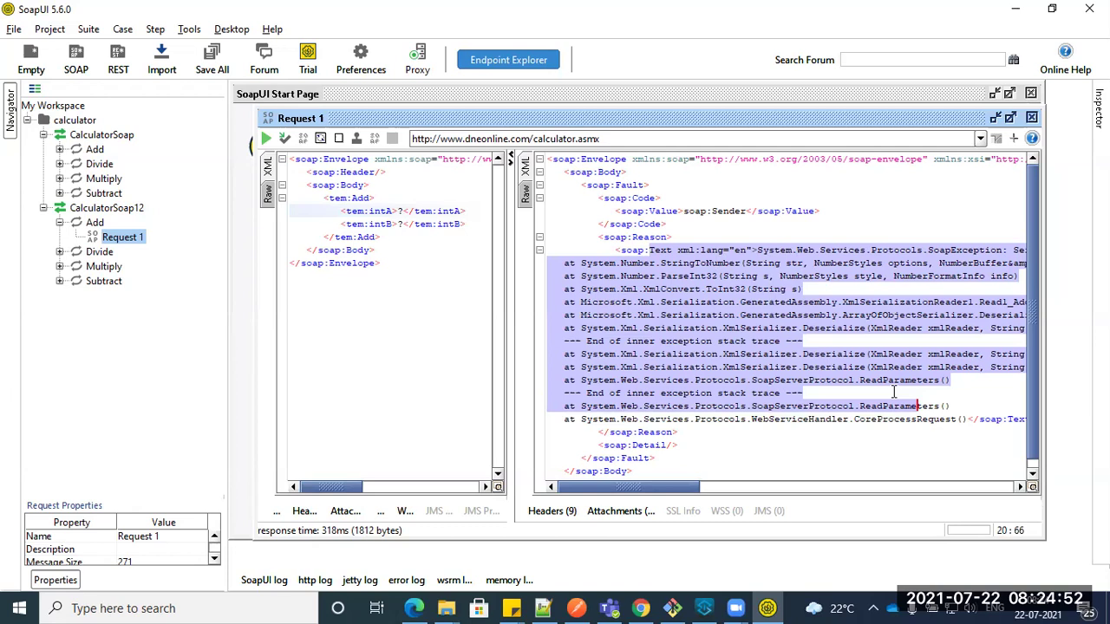
pyautogui.doubleClick(719, 210)
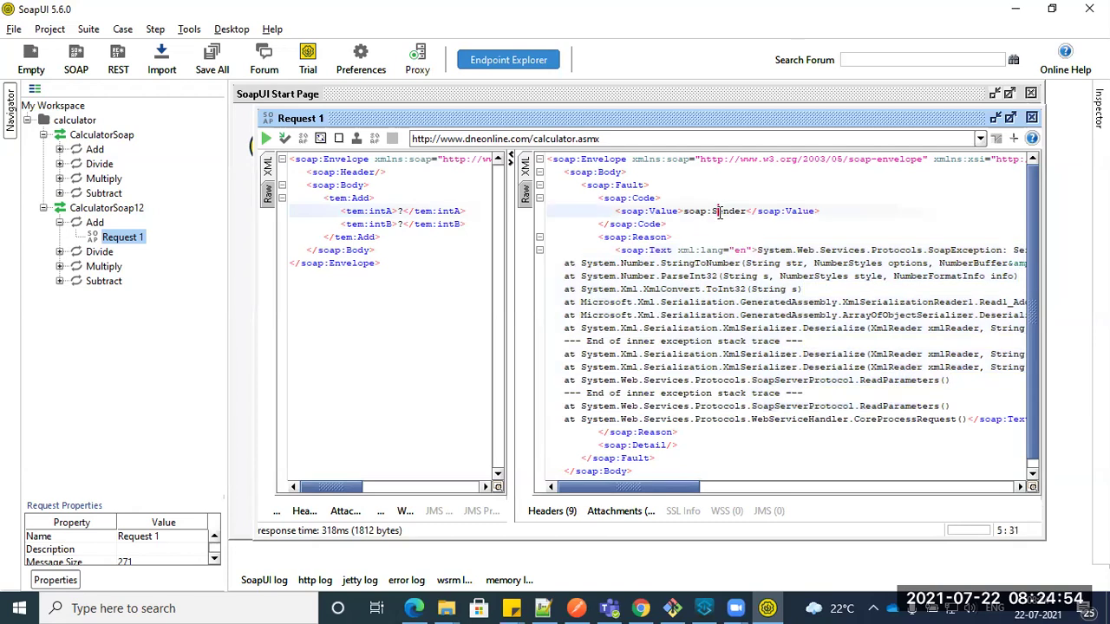
pyautogui.scroll(-1, 745, 345)
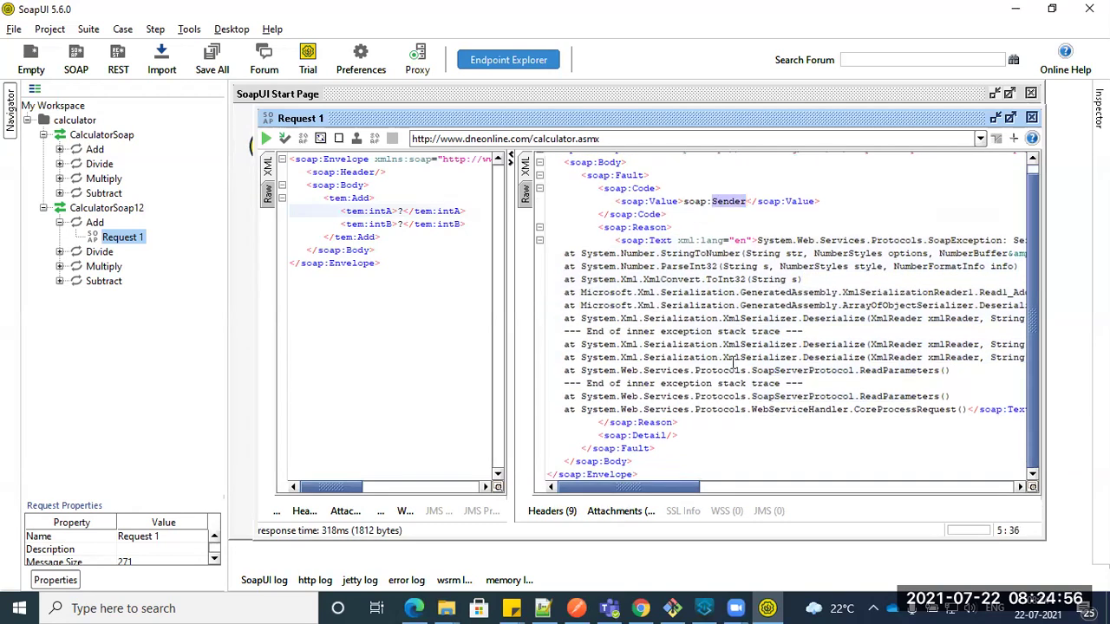
# Step: Switch to Anypoint Studio and restore the maximized rest-api-consuming editor to the normal workbench layout
pyautogui.hotkey('alt', 'Tab')
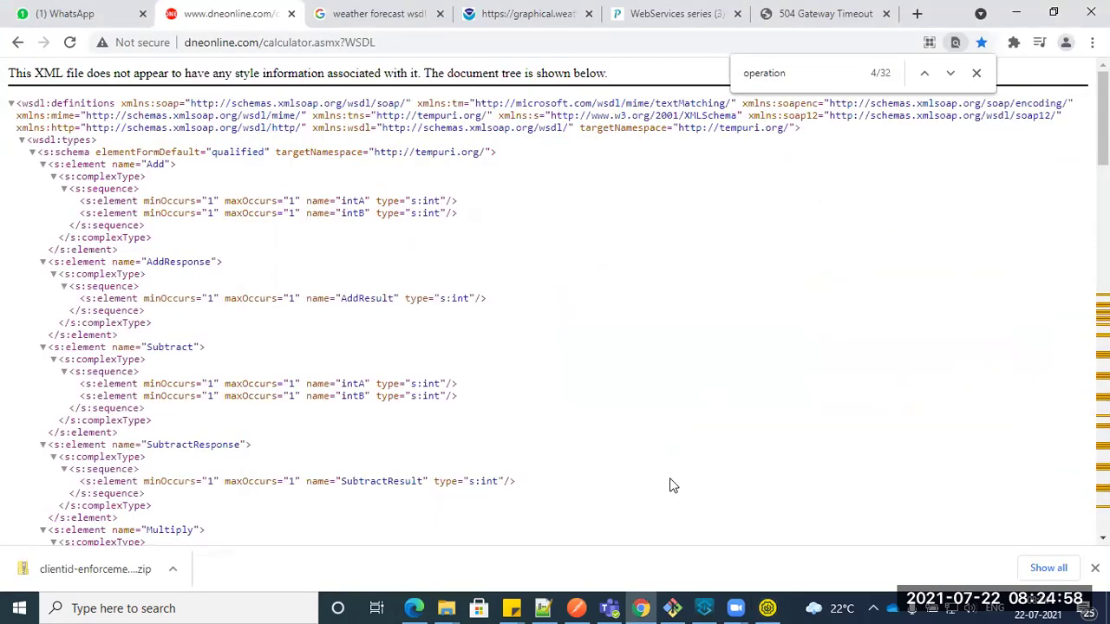
pyautogui.click(704, 608)
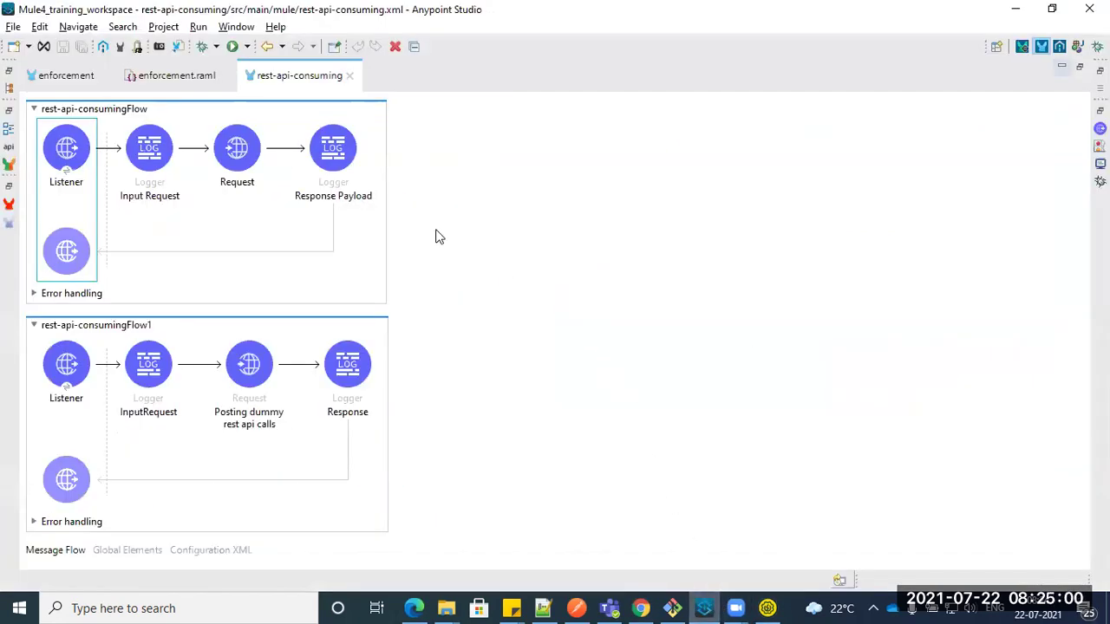
pyautogui.click(296, 85)
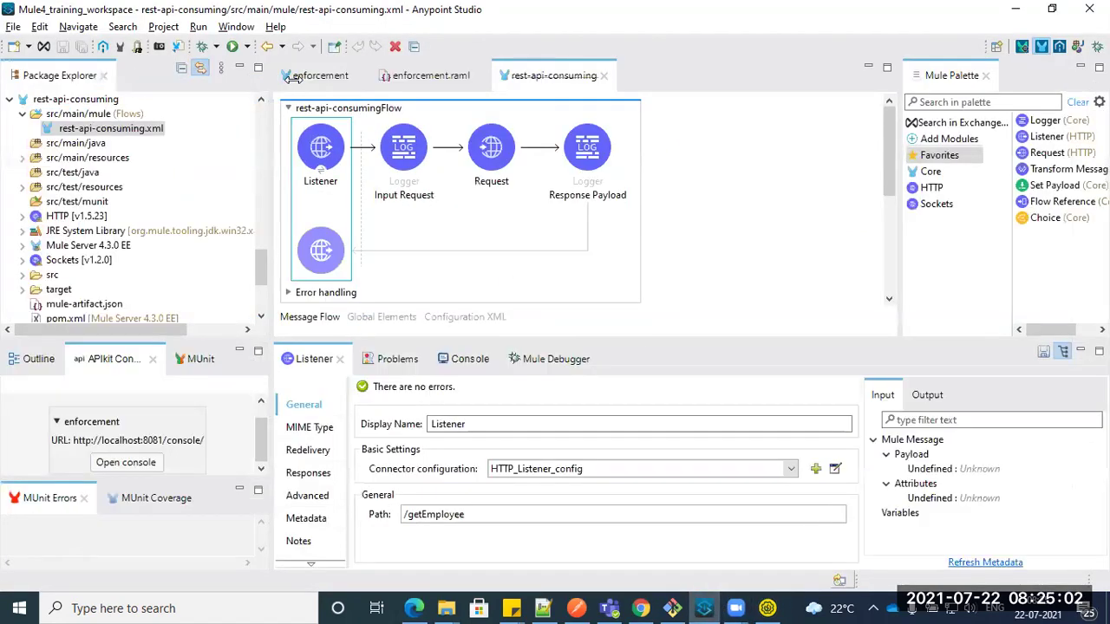
# Step: Return to Chrome and highlight the full address of the calculator WSDL
pyautogui.hotkey('alt', 'Tab')
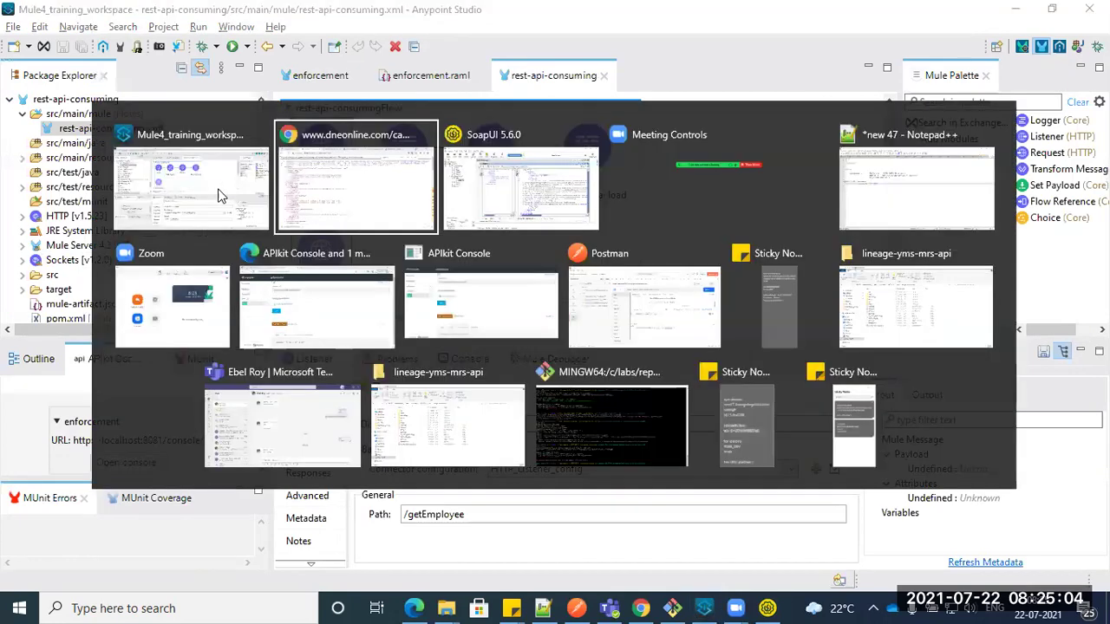
pyautogui.moveTo(362, 42); pyautogui.dragTo(394, 42)
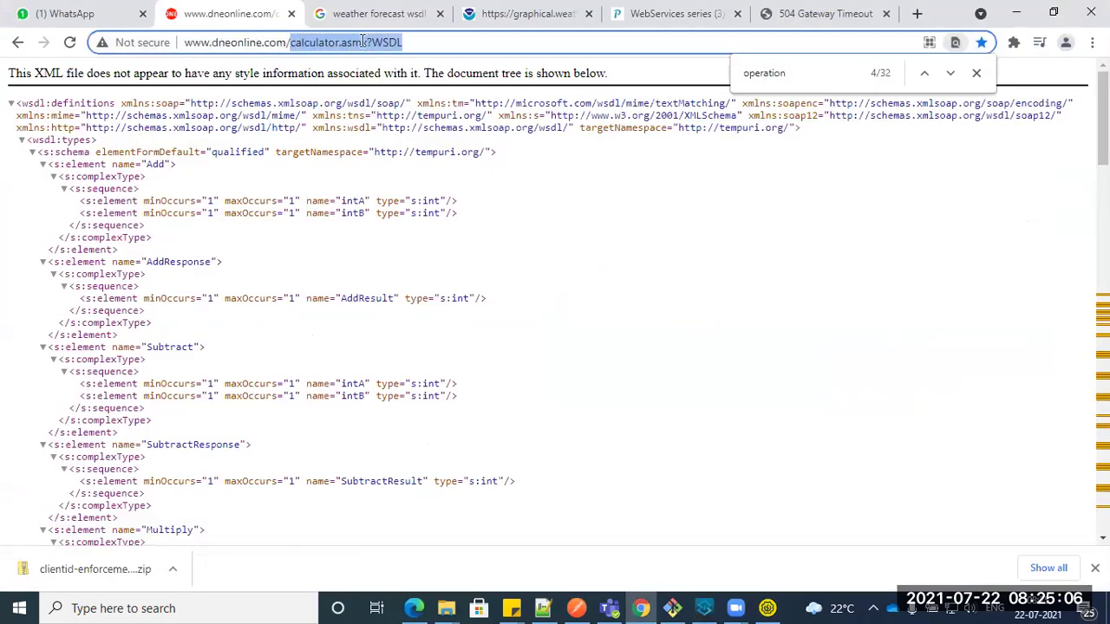
pyautogui.tripleClick(363, 41)
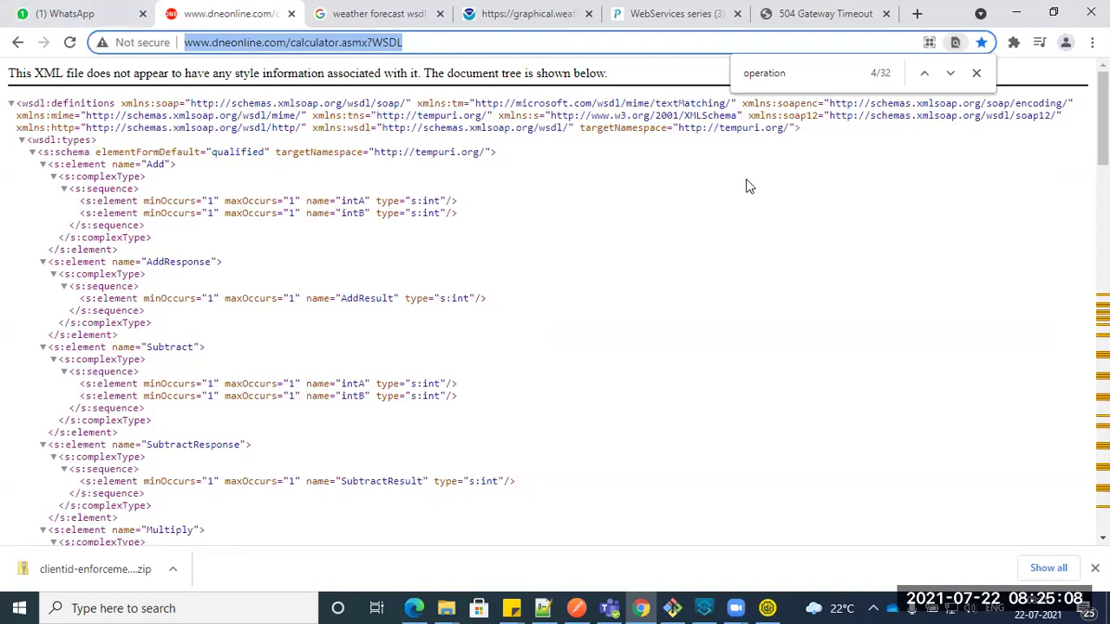
pyautogui.hotkey('alt', 'Tab')
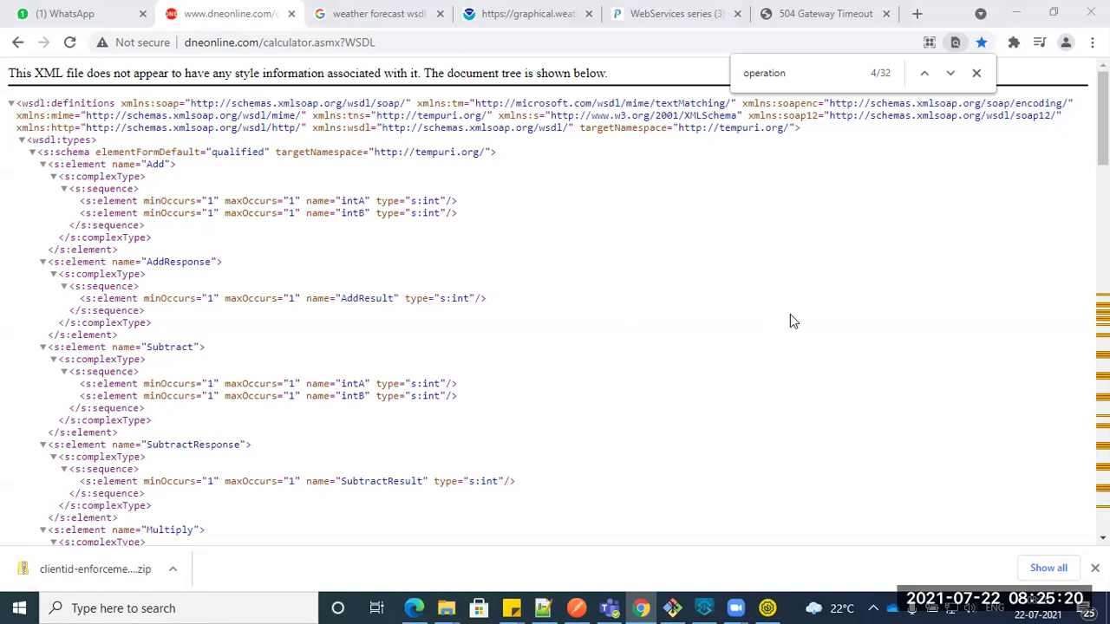
# Step: Switch to Anypoint Studio, collapse the rest-api-consuming project, and open and expand the soap-api-consuming project
pyautogui.click(703, 608)
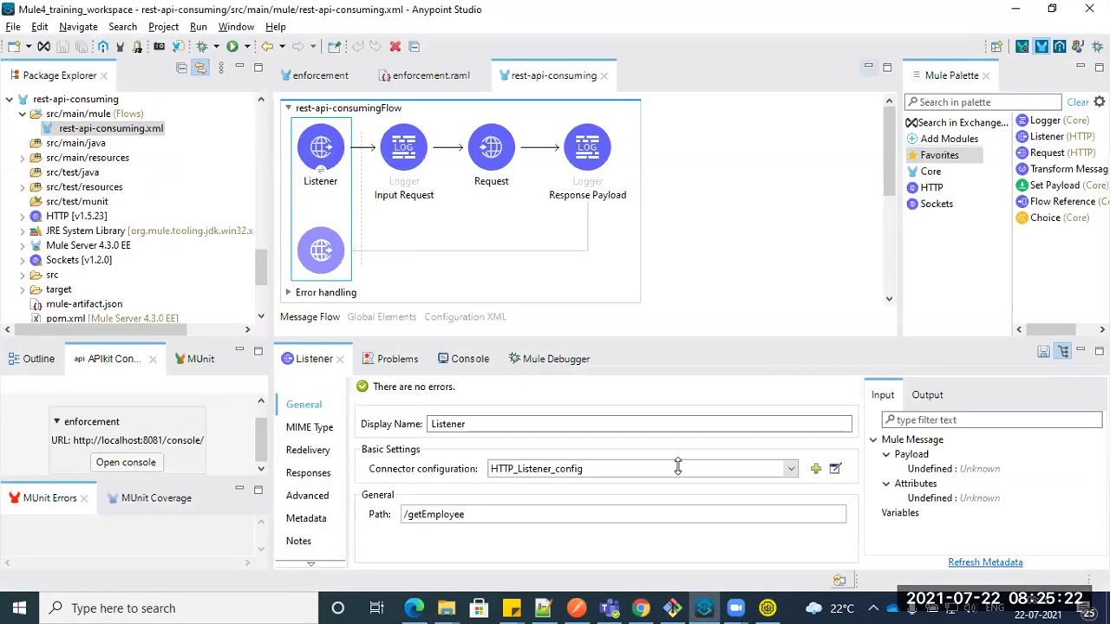
pyautogui.click(10, 99)
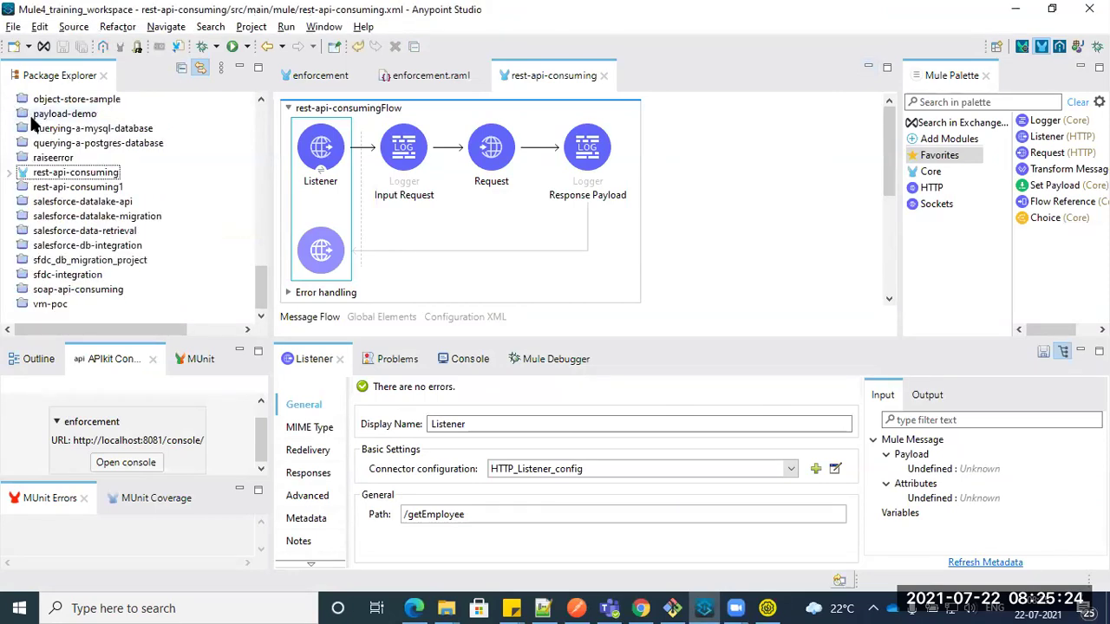
pyautogui.click(85, 230)
pyautogui.press('Down')
pyautogui.press('Down')
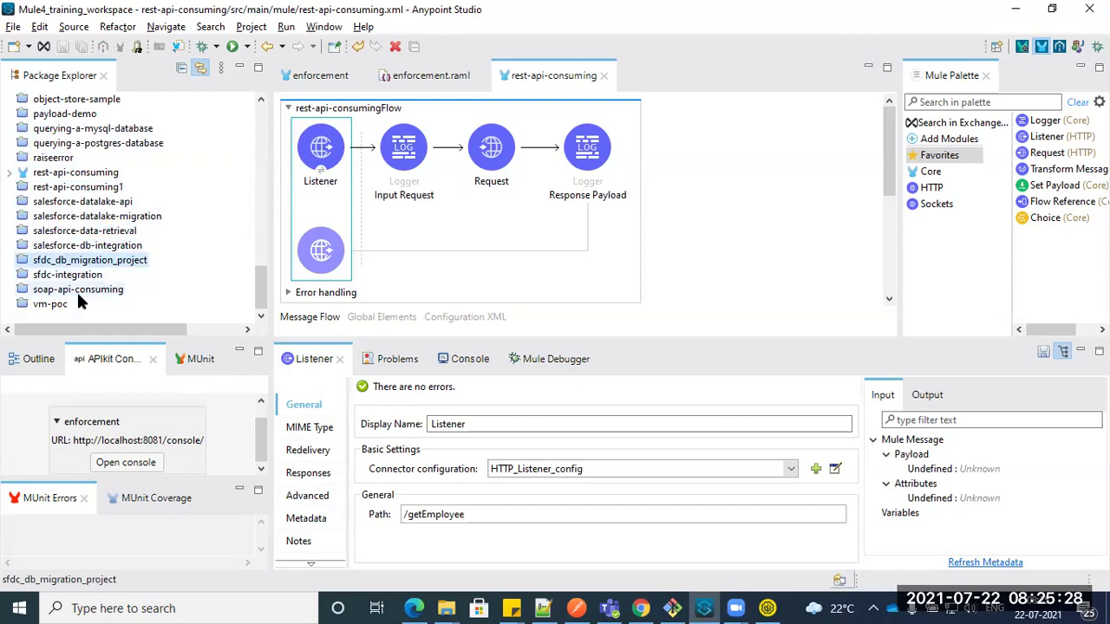
pyautogui.click(76, 291)
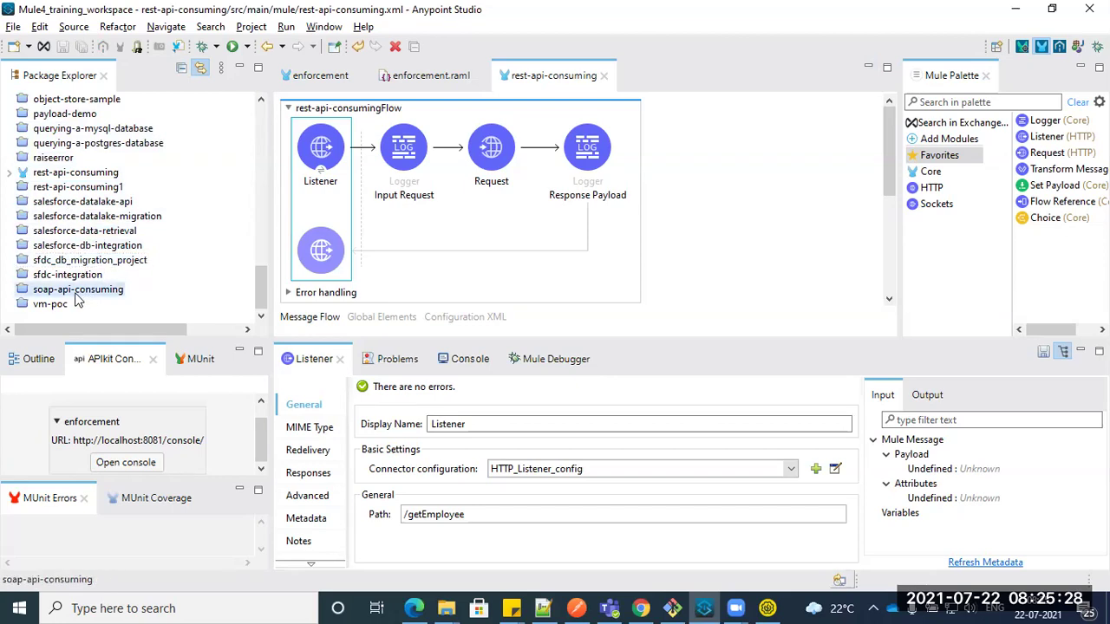
pyautogui.click(10, 290)
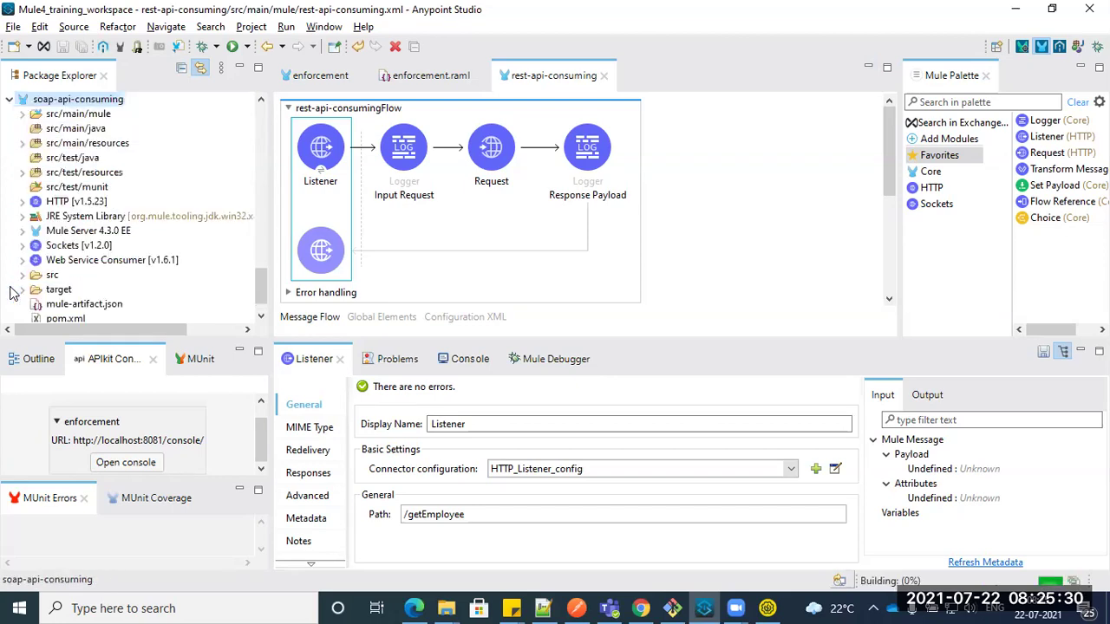
# Step: Open soap-api-consuming.xml from the project's src/main/mule folder
pyautogui.click(23, 114)
pyautogui.click(67, 128)
pyautogui.doubleClick(68, 128)
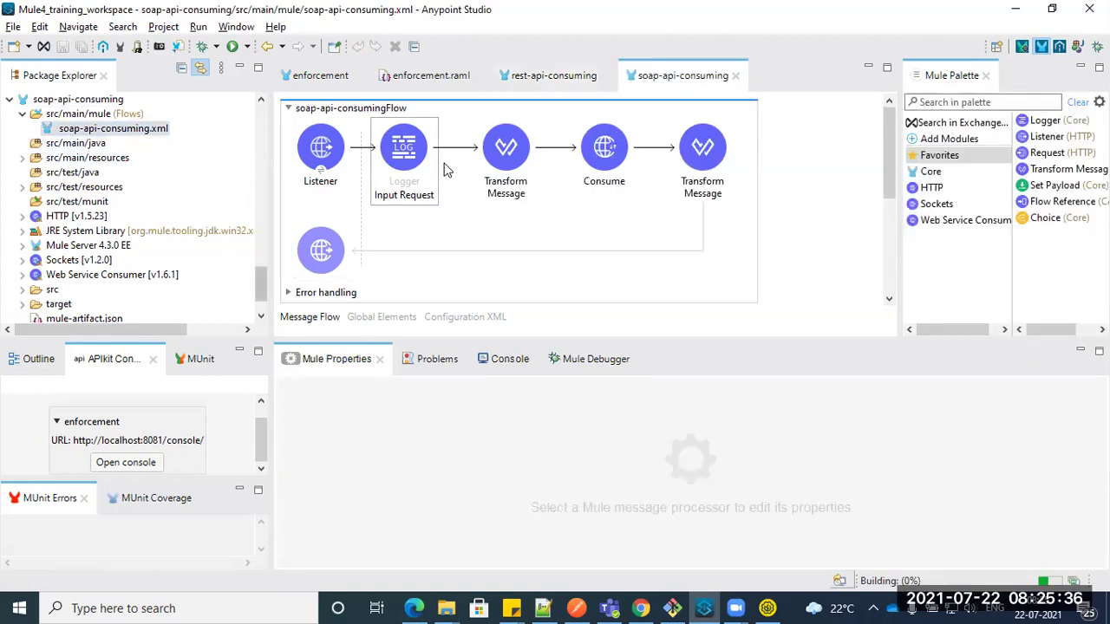
# Step: Copy the DataWeave script of the Transform Message before Consume and paste it below the Soap line in the Notepad++ notes
pyautogui.click(500, 161)
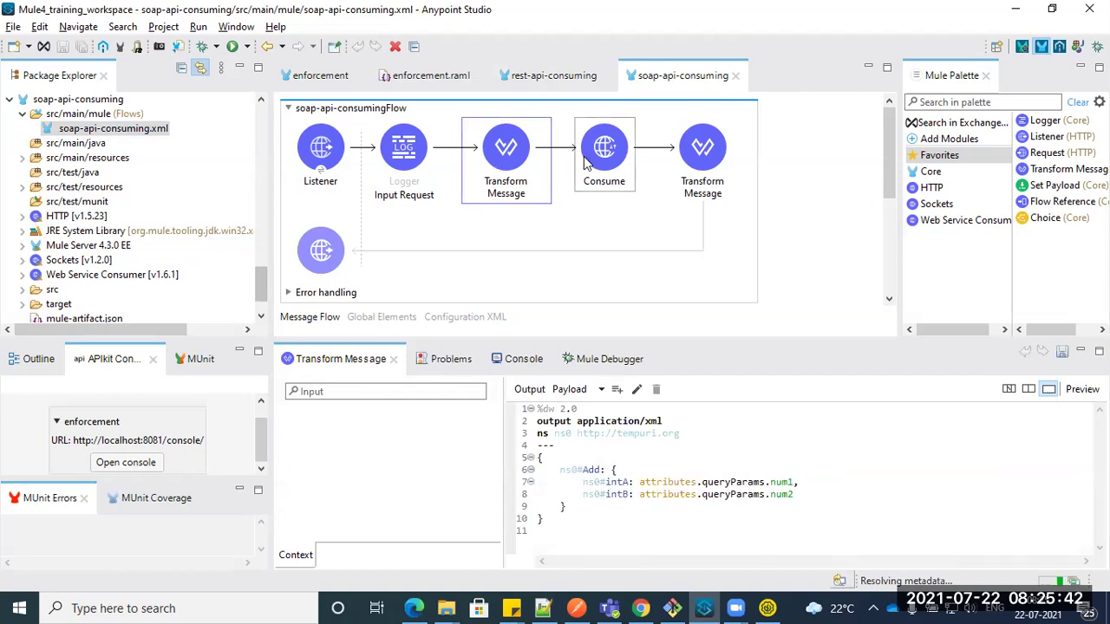
pyautogui.click(586, 520)
pyautogui.hotkey('ctrl', 'a')
pyautogui.hotkey('ctrl', 'c')
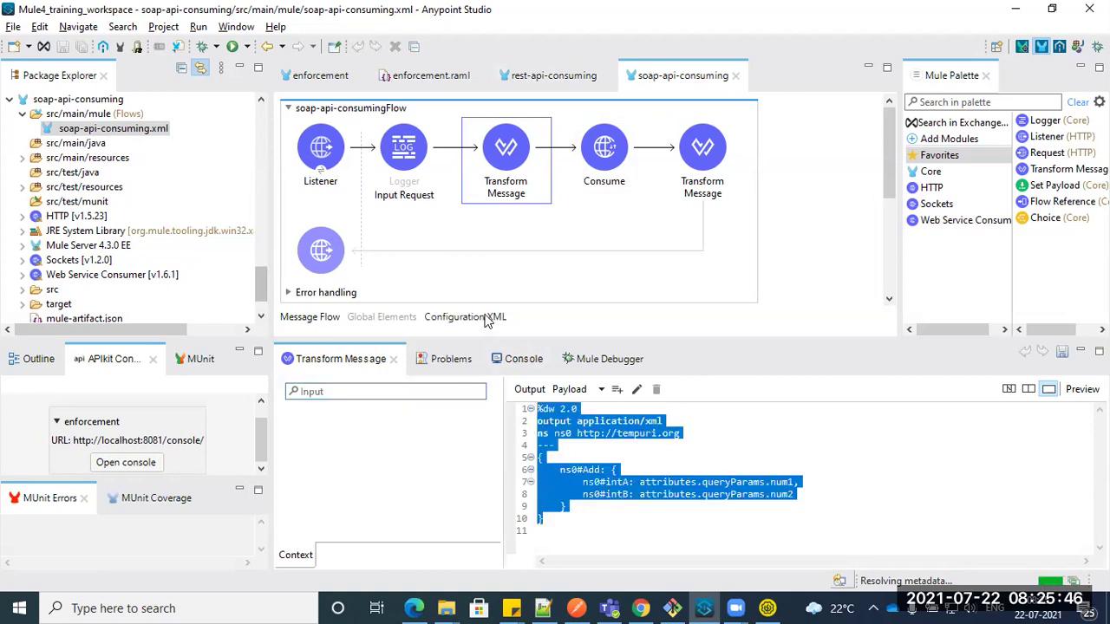
pyautogui.click(543, 607)
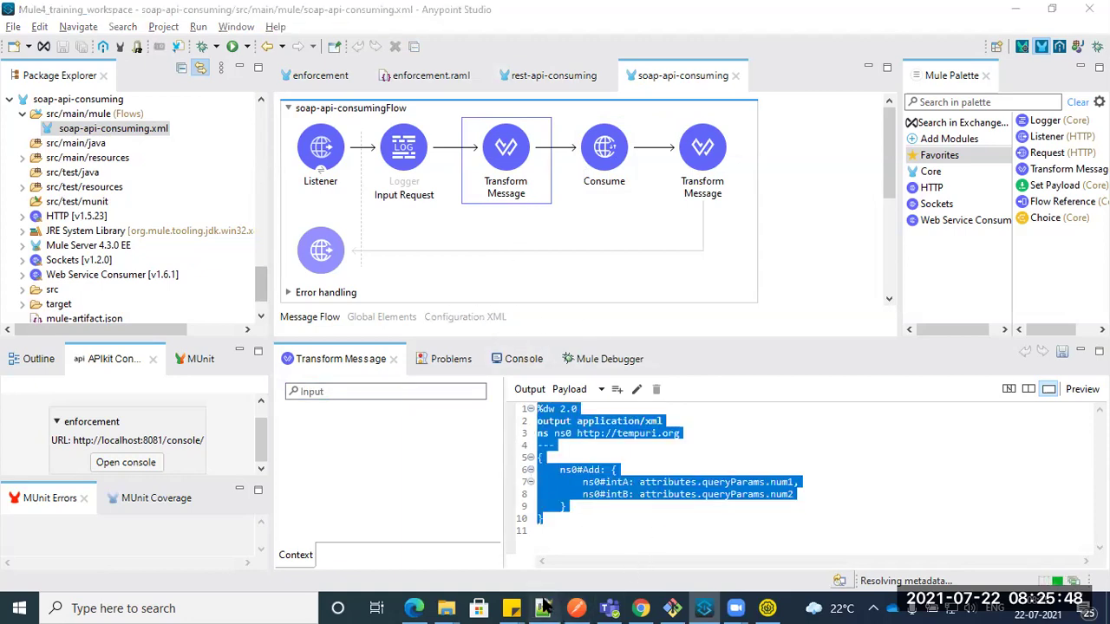
pyautogui.press('Return')
pyautogui.press('Return')
pyautogui.hotkey('ctrl', 'v')
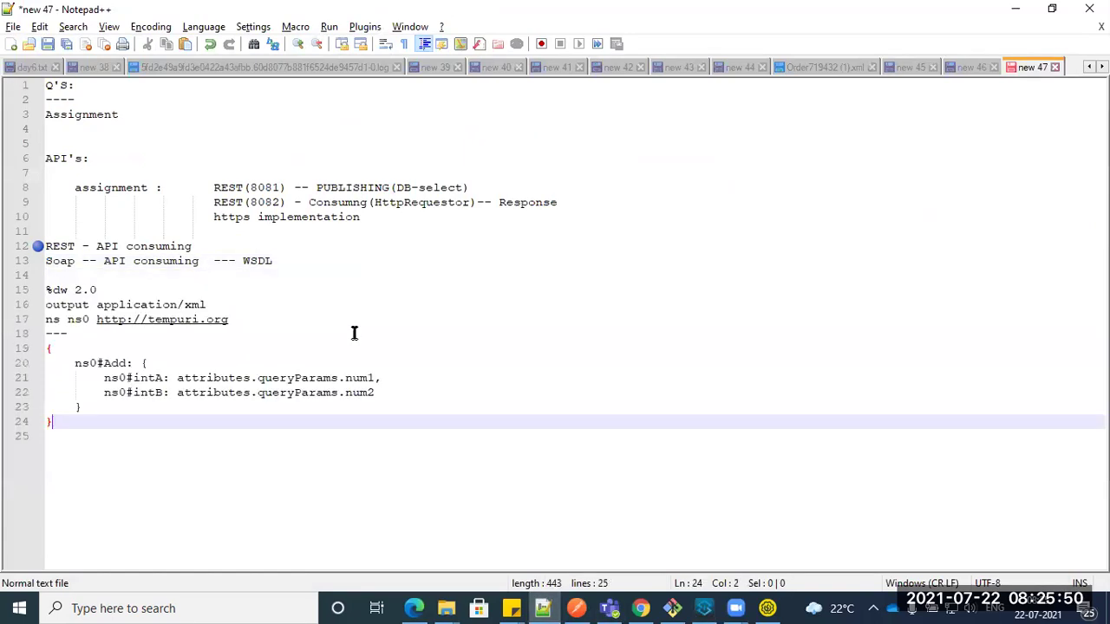
# Step: Switch to SoapUI and highlight the entire SOAP envelope of the Add request
pyautogui.hotkey('alt', 'Tab')
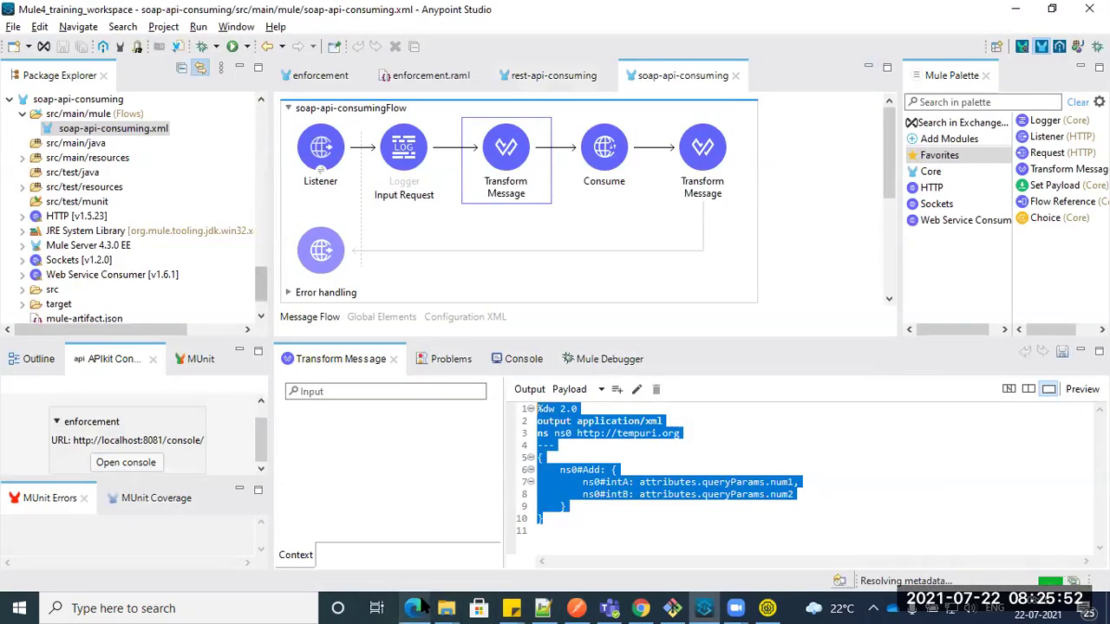
pyautogui.click(767, 607)
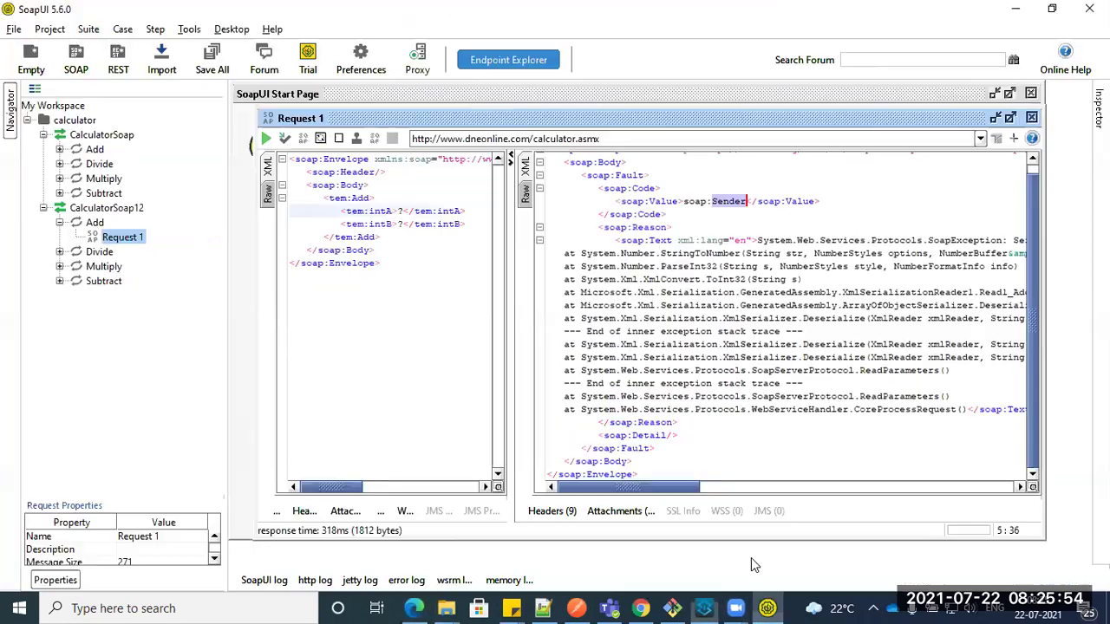
pyautogui.hotkey('shift', 'Up')
pyautogui.hotkey('shift', 'Up')
pyautogui.hotkey('shift', 'Up')
pyautogui.hotkey('shift', 'Up')
pyautogui.hotkey('shift', 'Up')
pyautogui.hotkey('shift', 'Up')
pyautogui.hotkey('shift', 'Up')
pyautogui.hotkey('shift', 'Up')
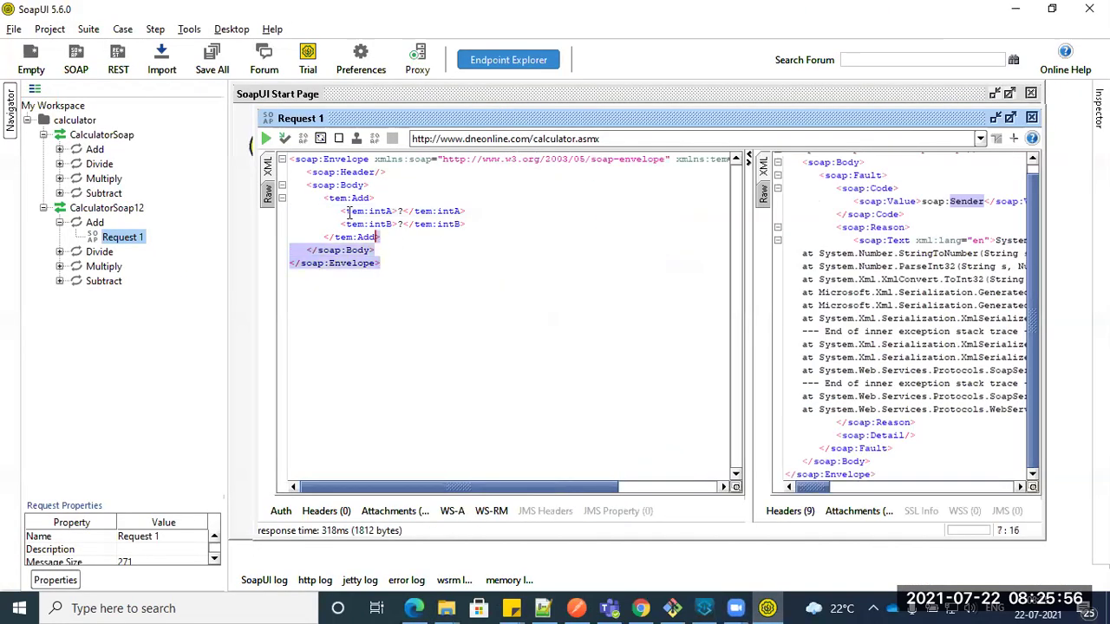
pyautogui.hotkey('shift', 'Home')
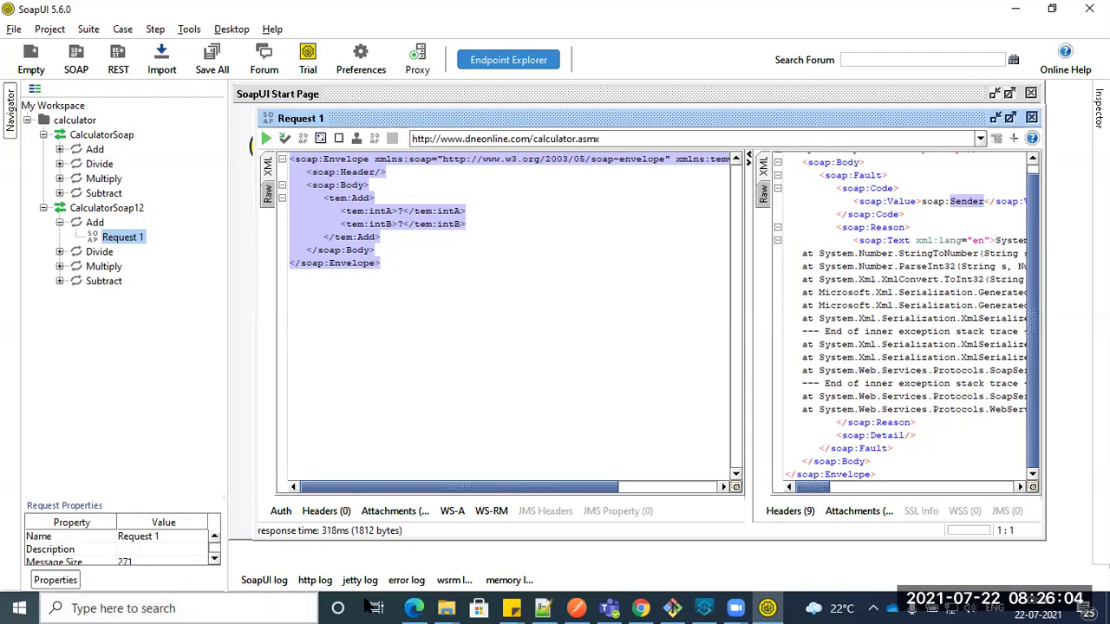
# Step: Examine the Add request's structure, highlighting its Header, Body and tem:Add block as well as the whole envelope
pyautogui.moveTo(419, 280); pyautogui.dragTo(290, 159)
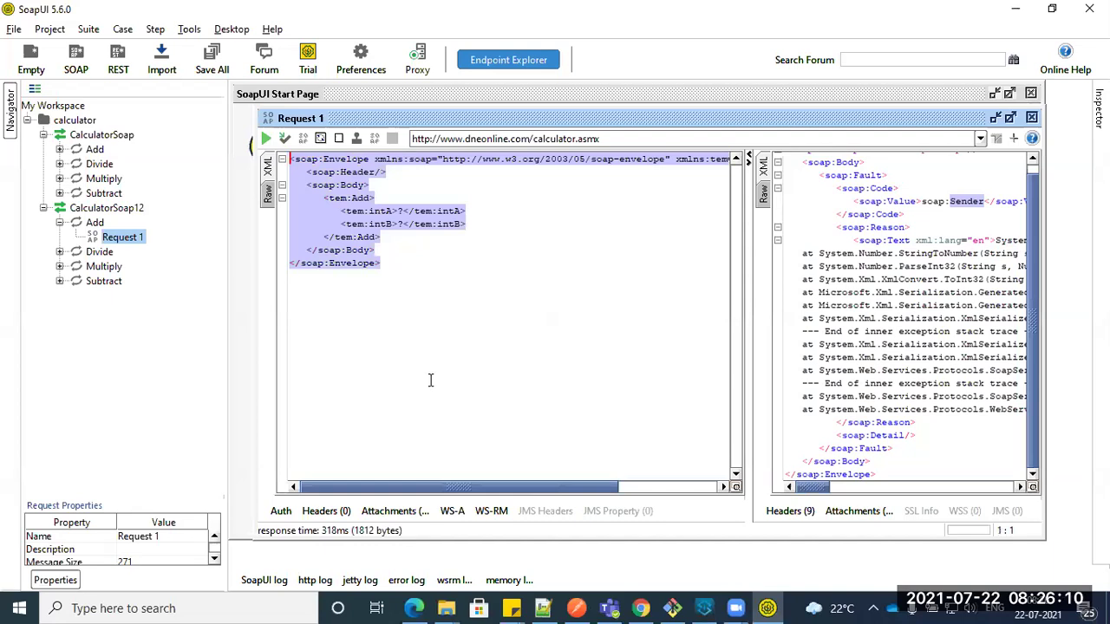
pyautogui.click(455, 258)
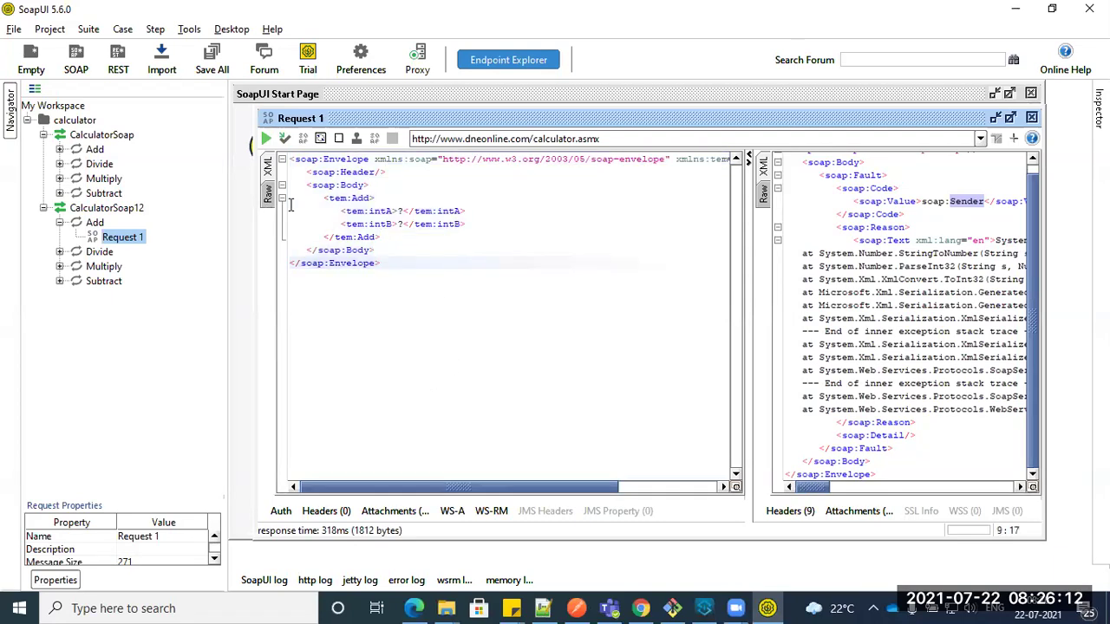
pyautogui.doubleClick(357, 172)
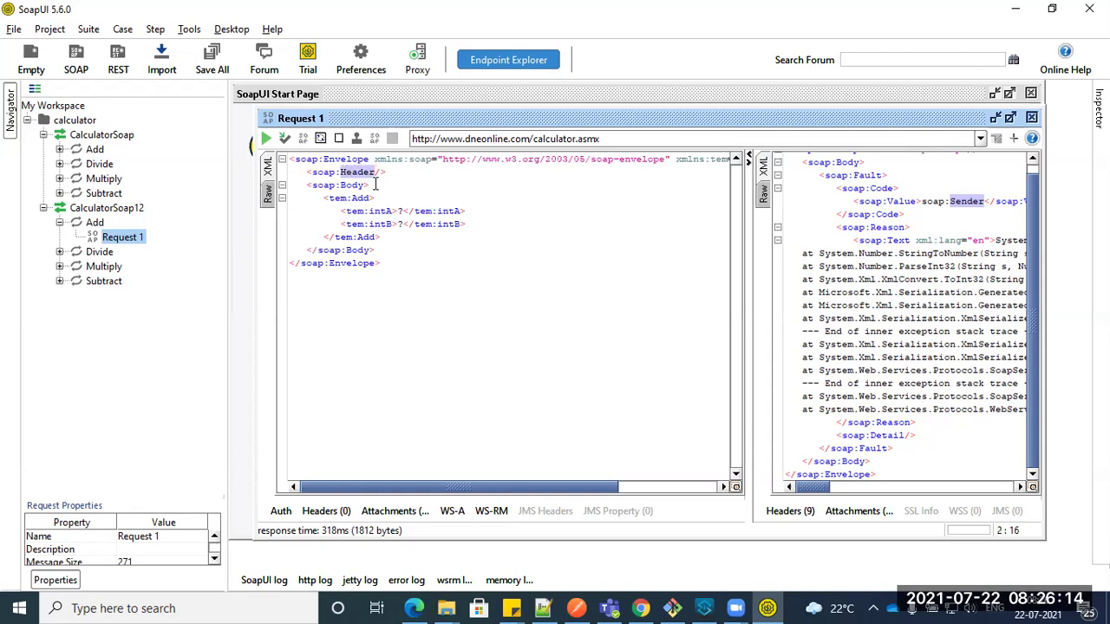
pyautogui.doubleClick(350, 185)
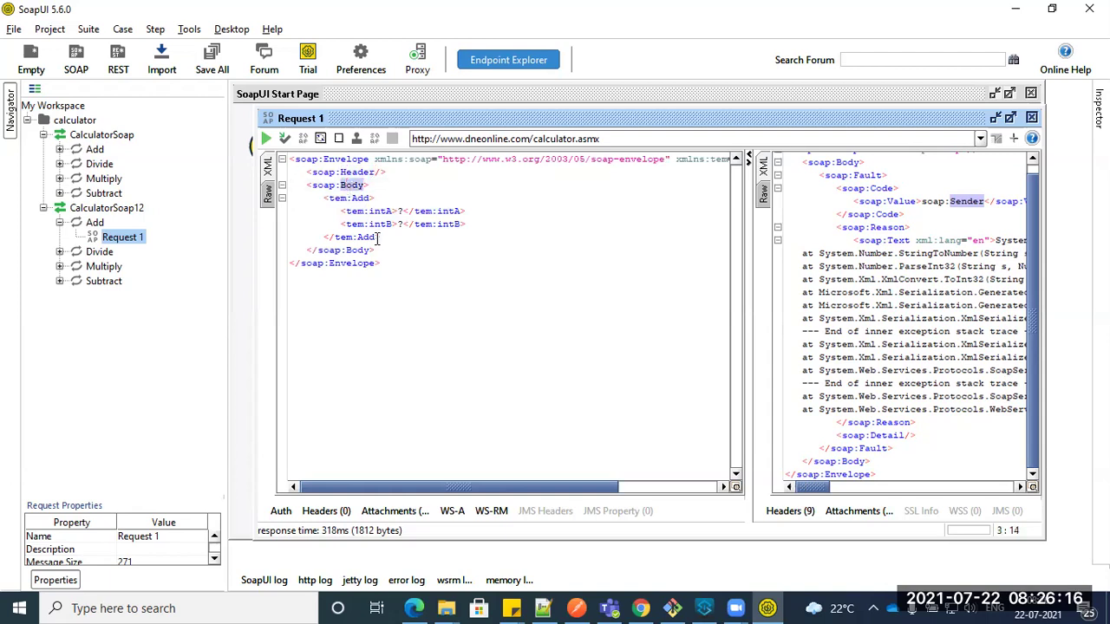
pyautogui.doubleClick(357, 171)
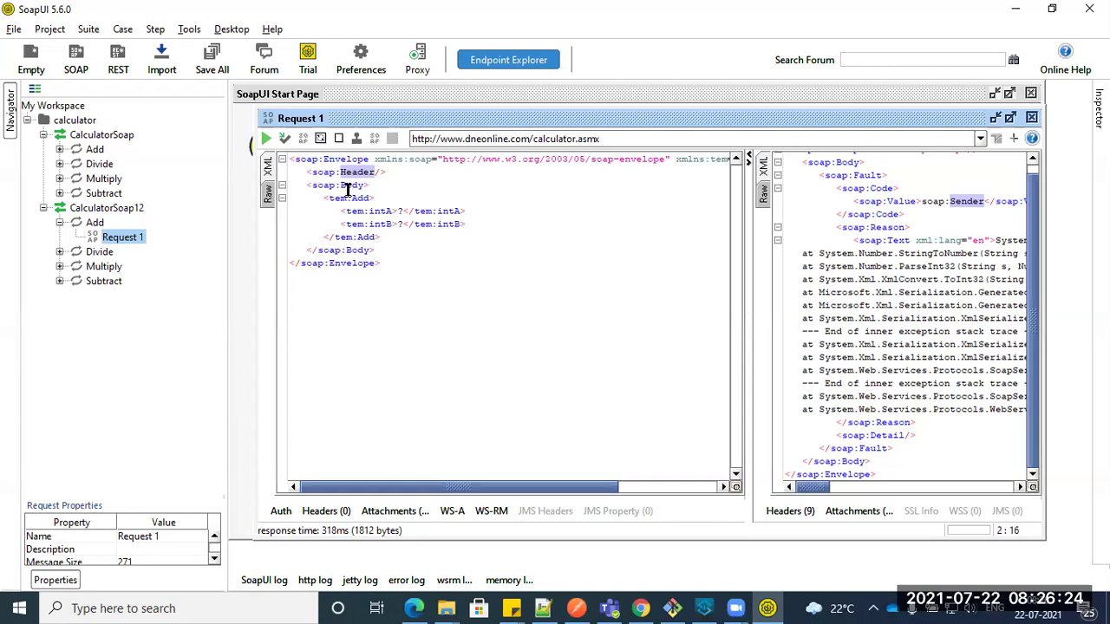
pyautogui.moveTo(319, 198); pyautogui.dragTo(404, 238)
pyautogui.moveTo(398, 279); pyautogui.dragTo(289, 158)
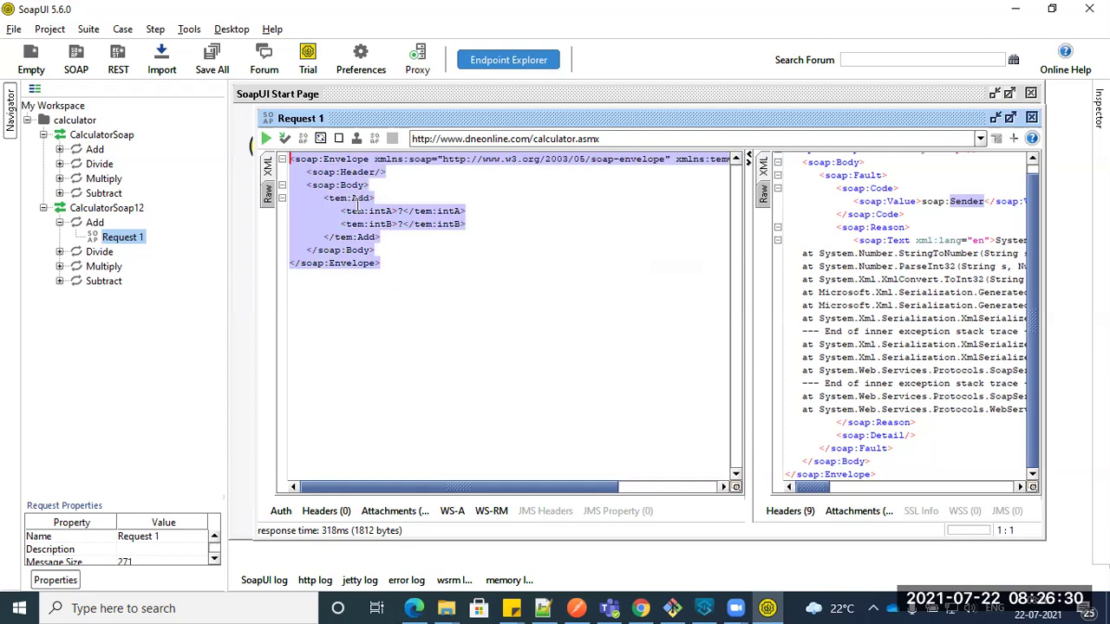
# Step: Highlight the word Soap in the Notepad++ notes, then return to SoapUI and highlight the request envelope
pyautogui.hotkey('alt', 'Tab')
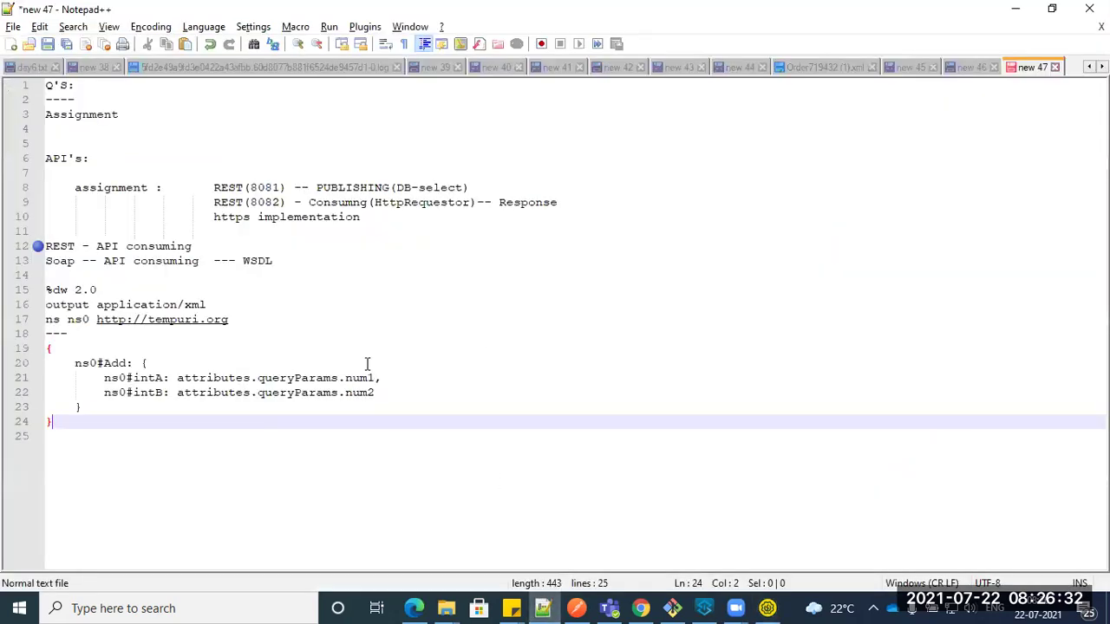
pyautogui.click(68, 261)
pyautogui.doubleClick(69, 260)
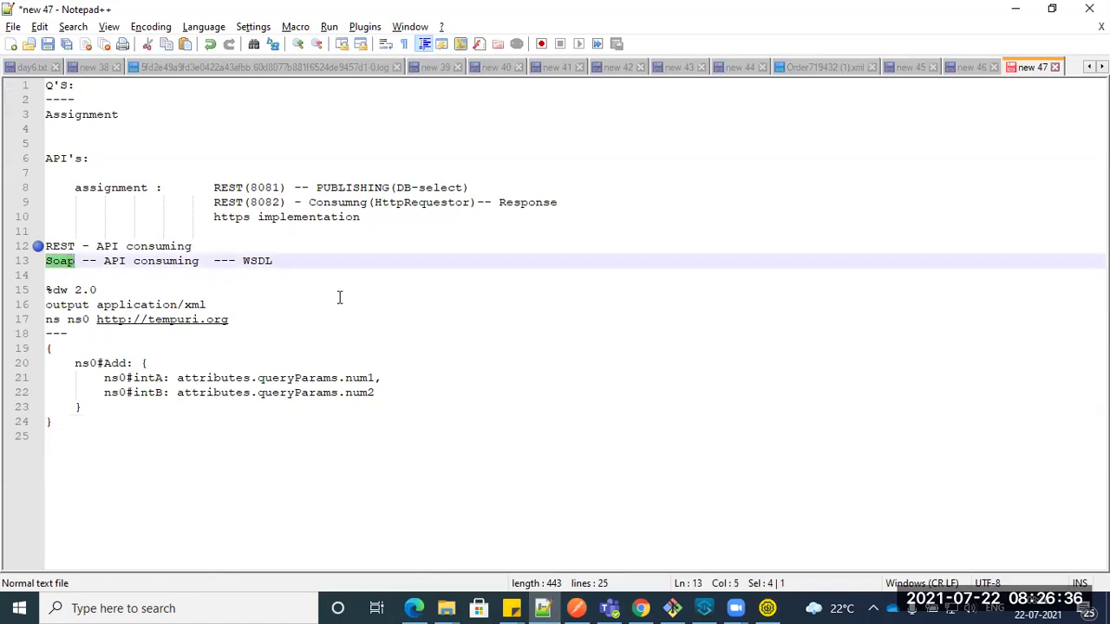
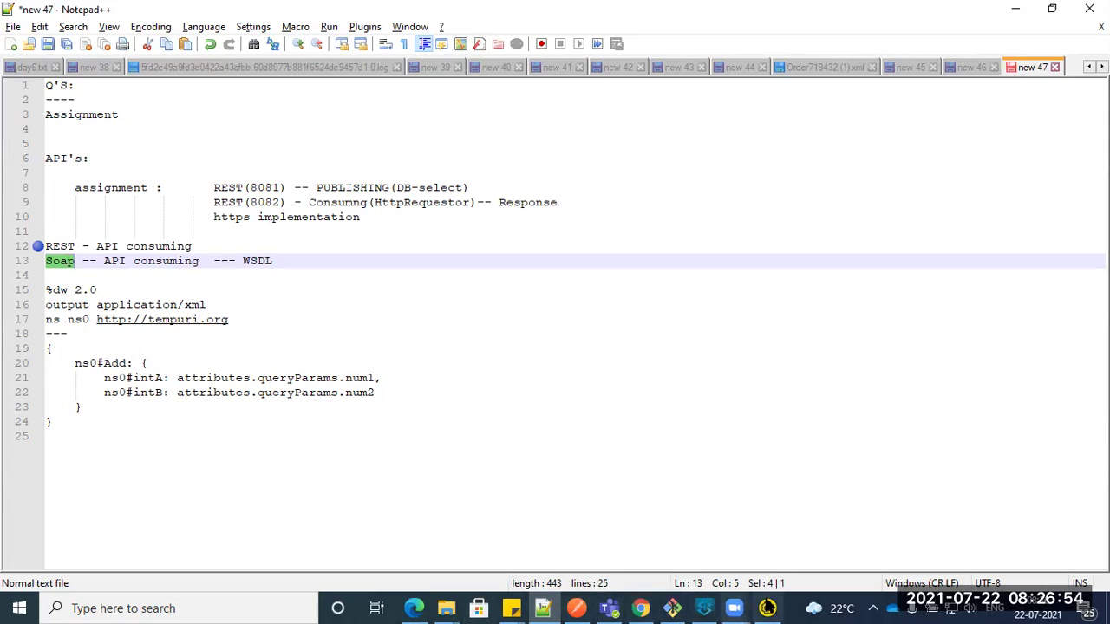
pyautogui.click(767, 608)
pyautogui.moveTo(445, 280); pyautogui.dragTo(185, 154)
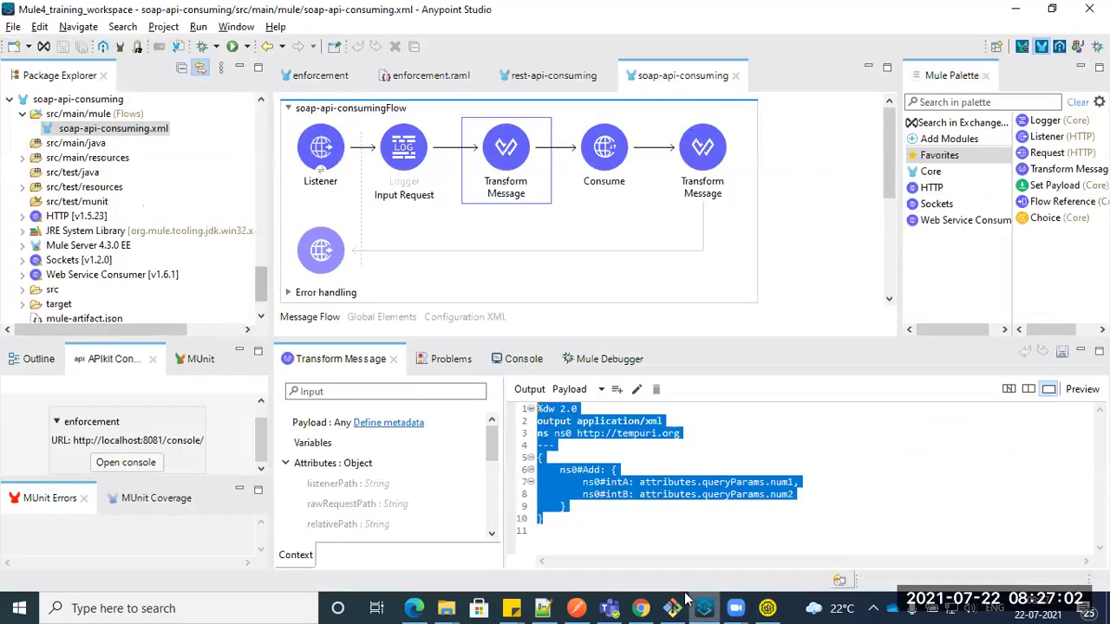
# Step: Switch to Anypoint Studio and create a Mule project named cosuming-soap-wsdl on the Mule Server 4.3.0 EE runtime
pyautogui.click(703, 607)
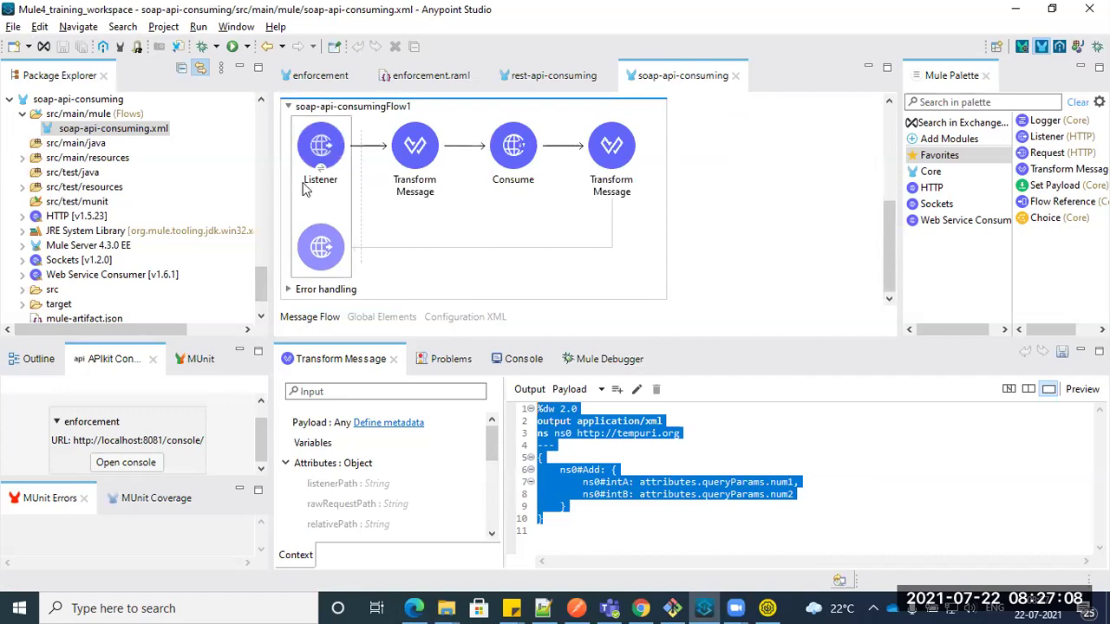
pyautogui.click(15, 99)
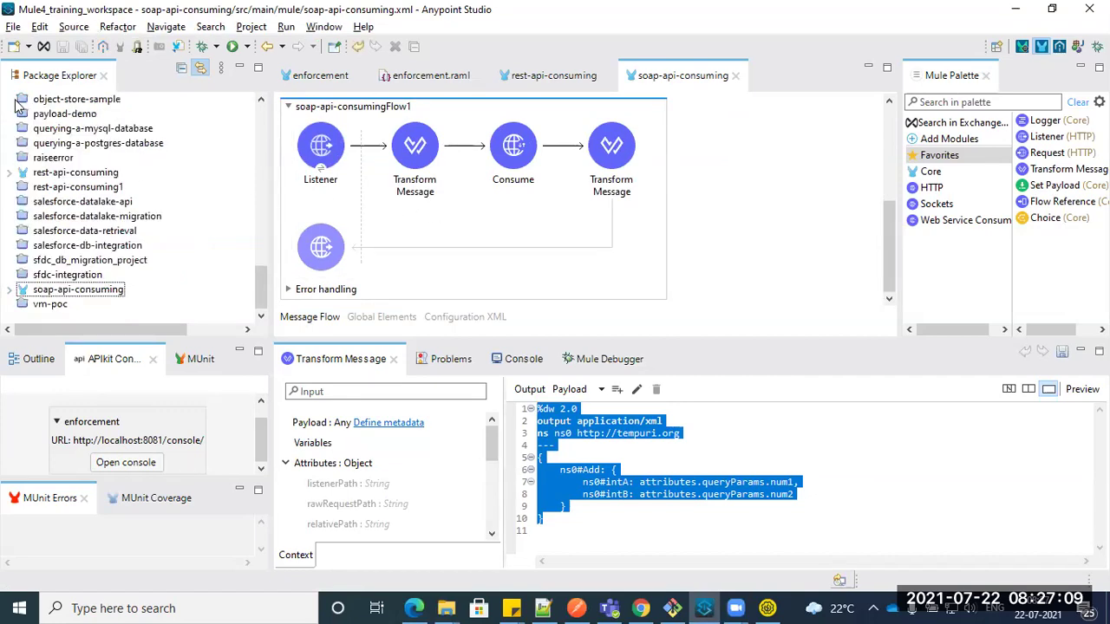
pyautogui.click(14, 27)
pyautogui.moveTo(84, 48)
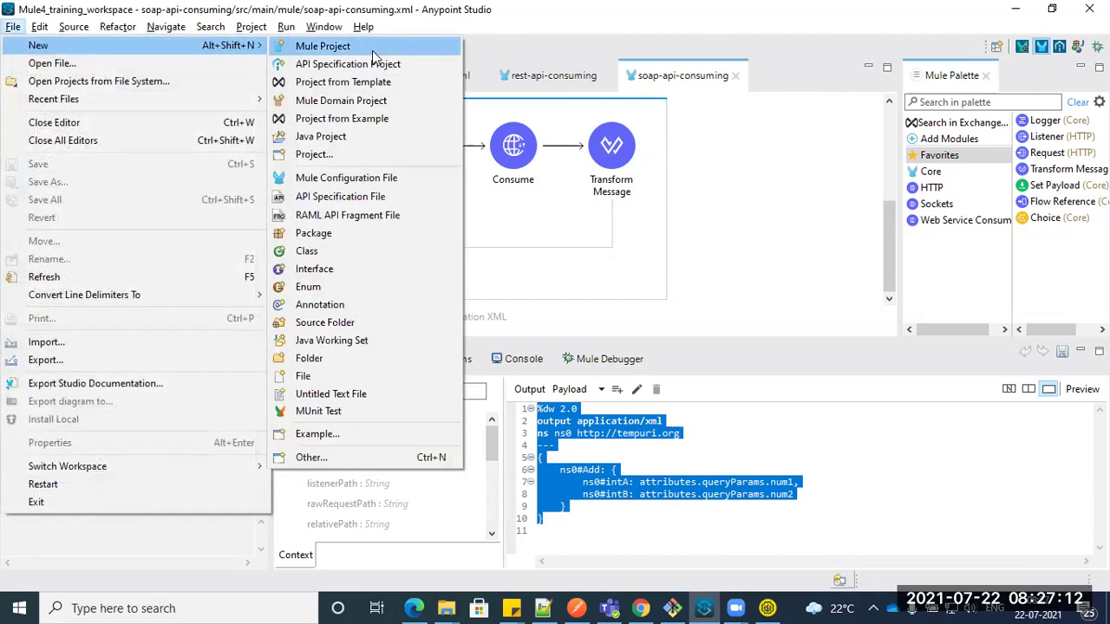
pyautogui.click(373, 52)
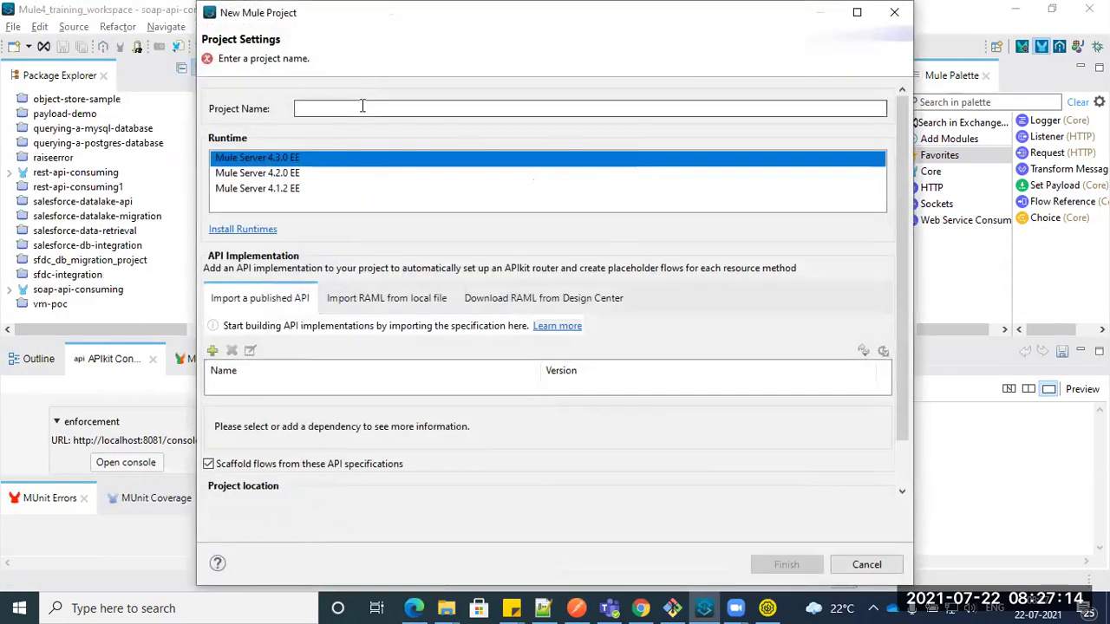
pyautogui.write('cosuming-soa')
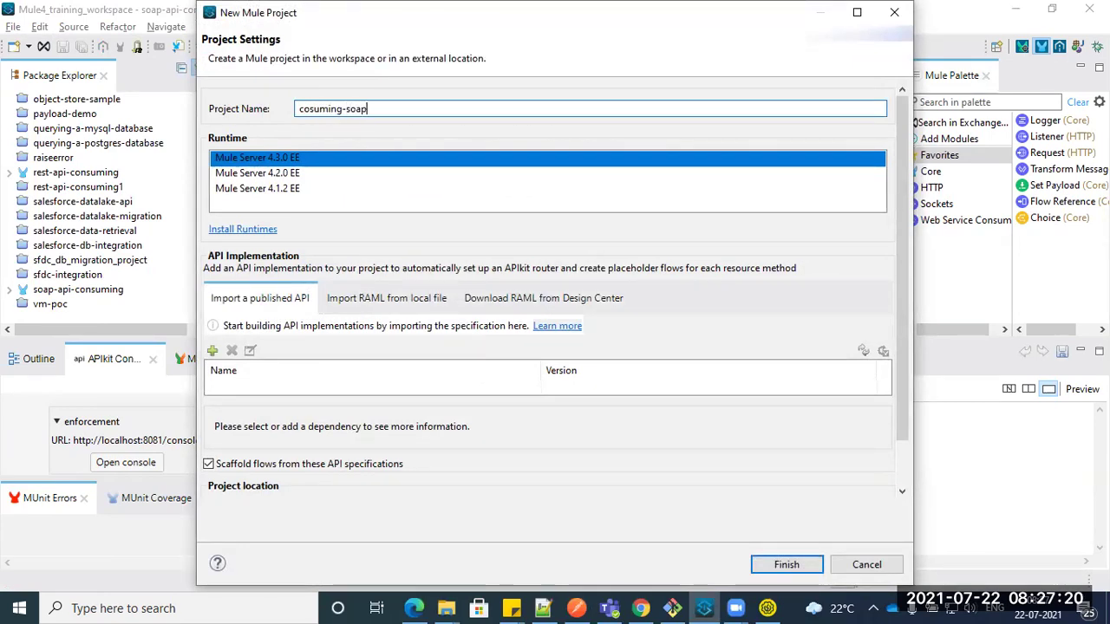
pyautogui.write('p-wsld')
pyautogui.press('BackSpace')
pyautogui.press('BackSpace')
pyautogui.write('dl')
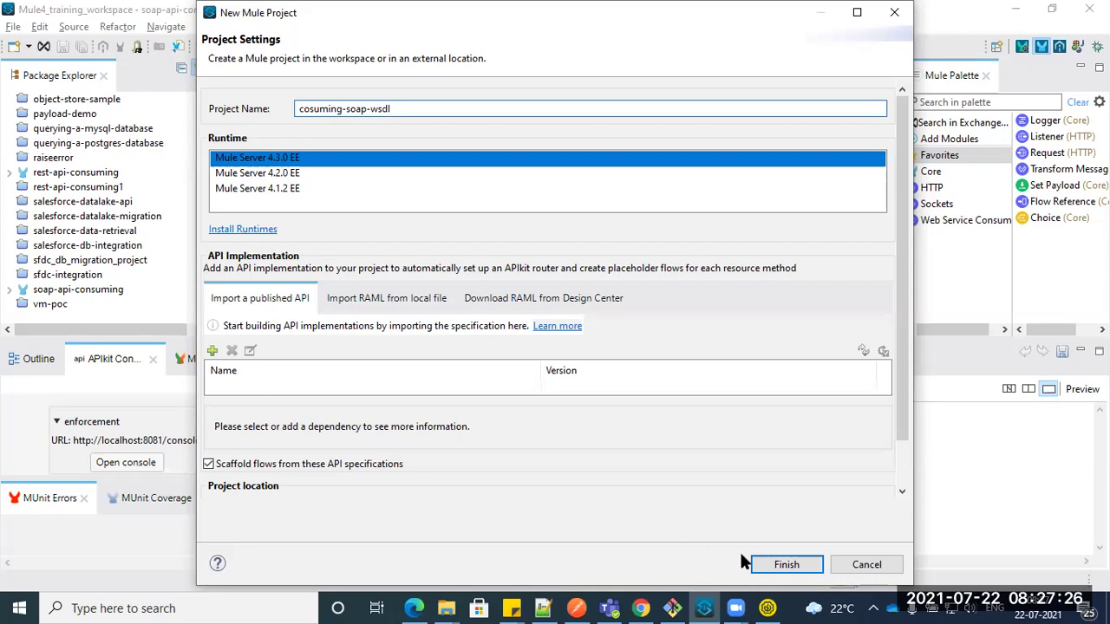
pyautogui.click(766, 569)
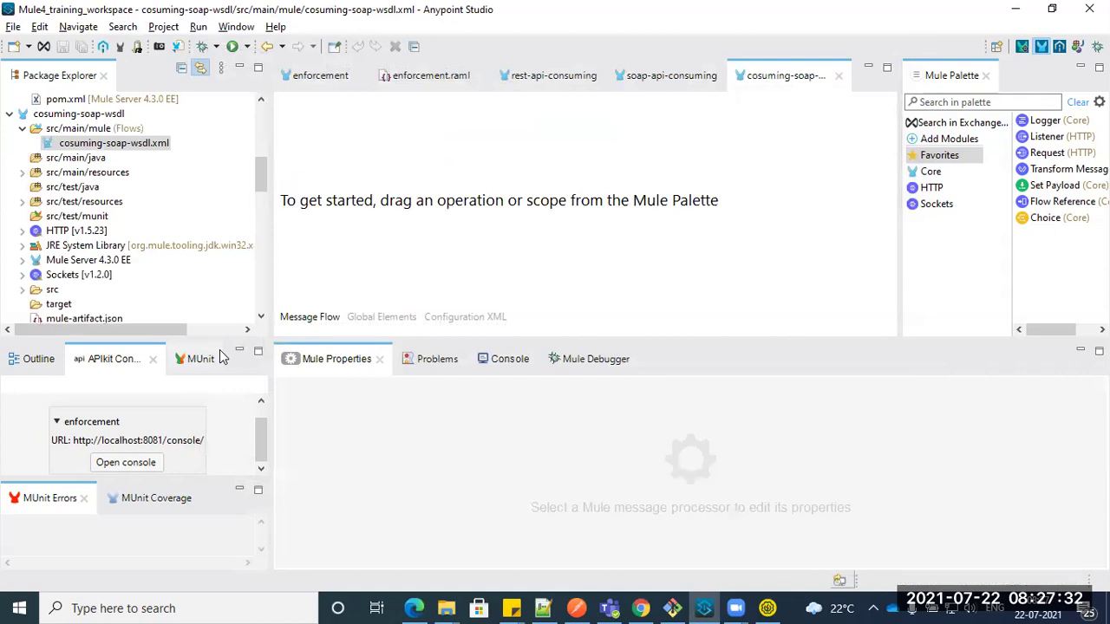
# Step: Add an HTTP Listener to the empty canvas and set its path to /soap
pyautogui.click(982, 102)
pyautogui.write('http')
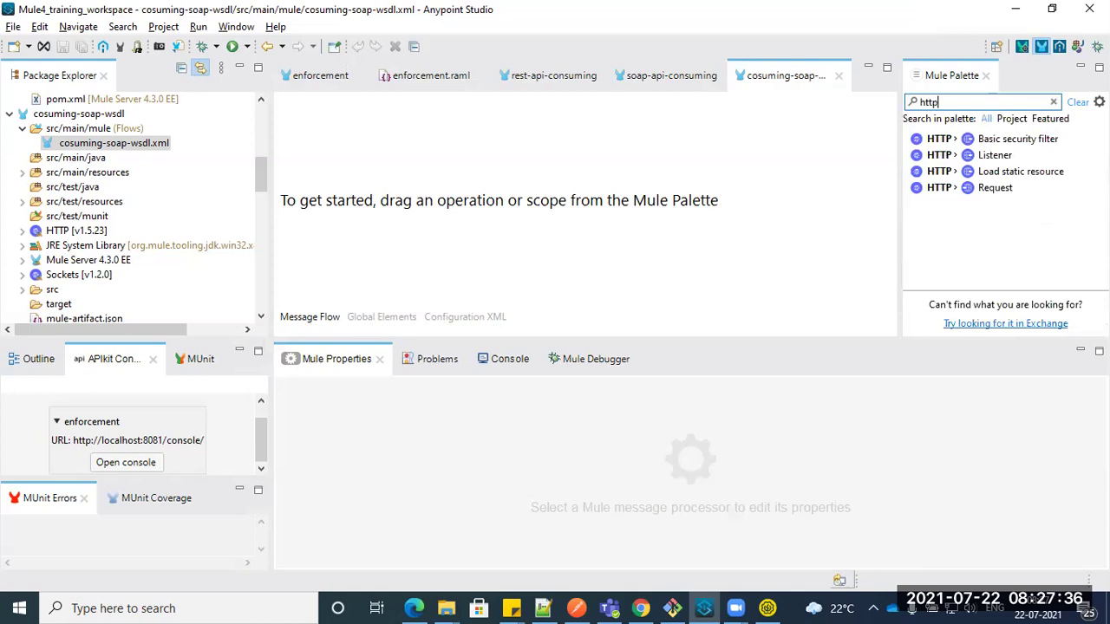
pyautogui.moveTo(997, 155); pyautogui.dragTo(658, 201)
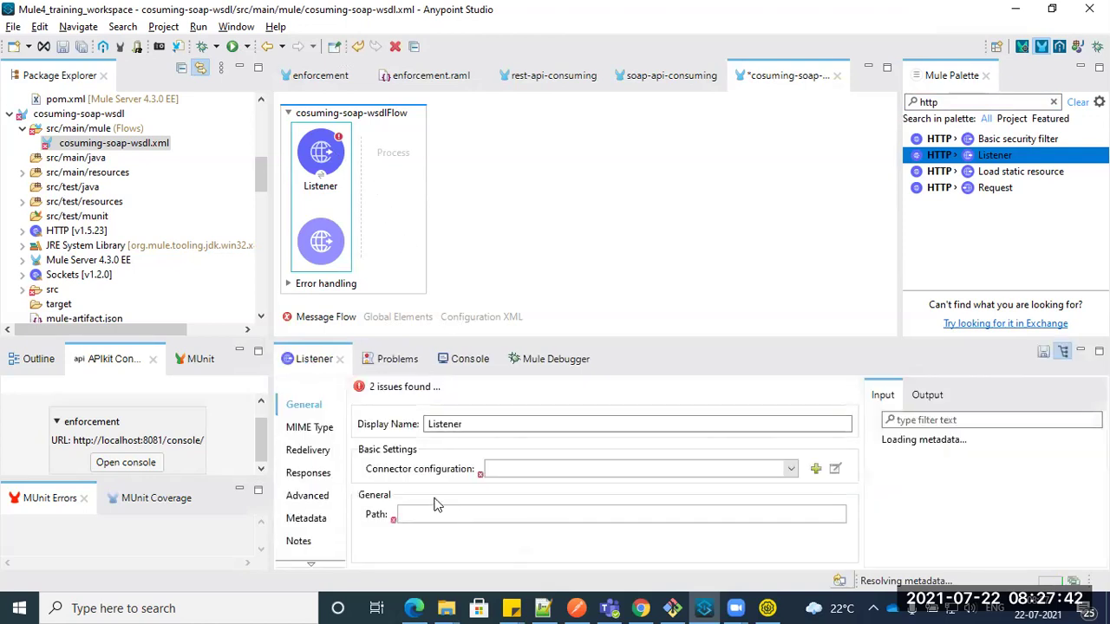
pyautogui.write('/')
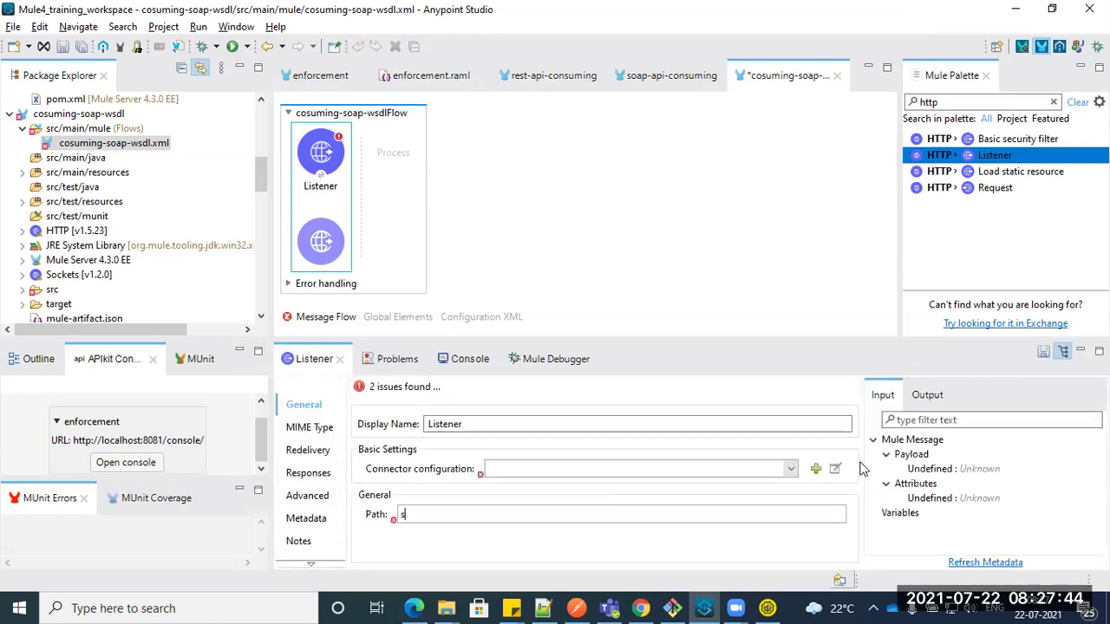
pyautogui.write('/sop')
pyautogui.press('BackSpace')
pyautogui.press('BackSpace')
pyautogui.press('BackSpace')
pyautogui.write('oap')
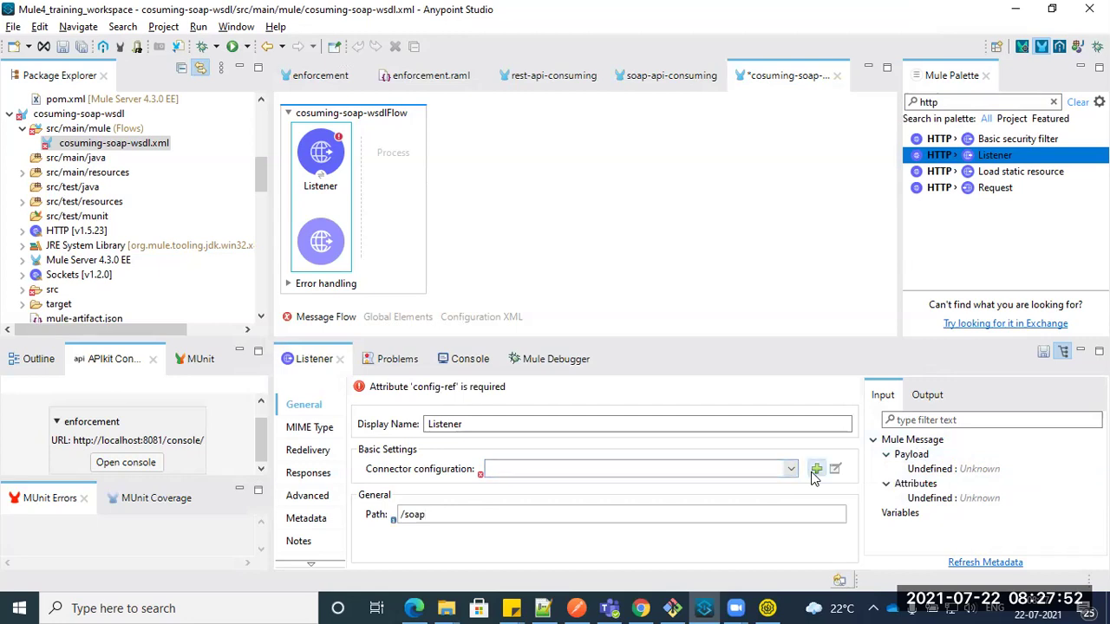
# Step: Create the Listener's connector configuration HTTP_Listener_config with the default host and port 8081, and save the flow
pyautogui.click(816, 469)
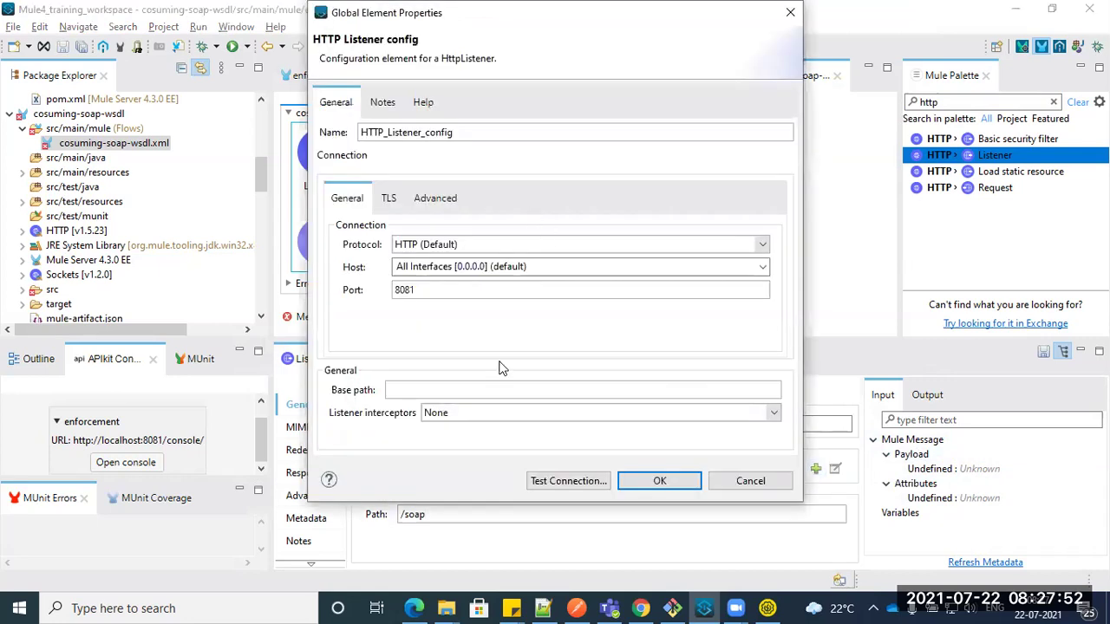
pyautogui.click(657, 481)
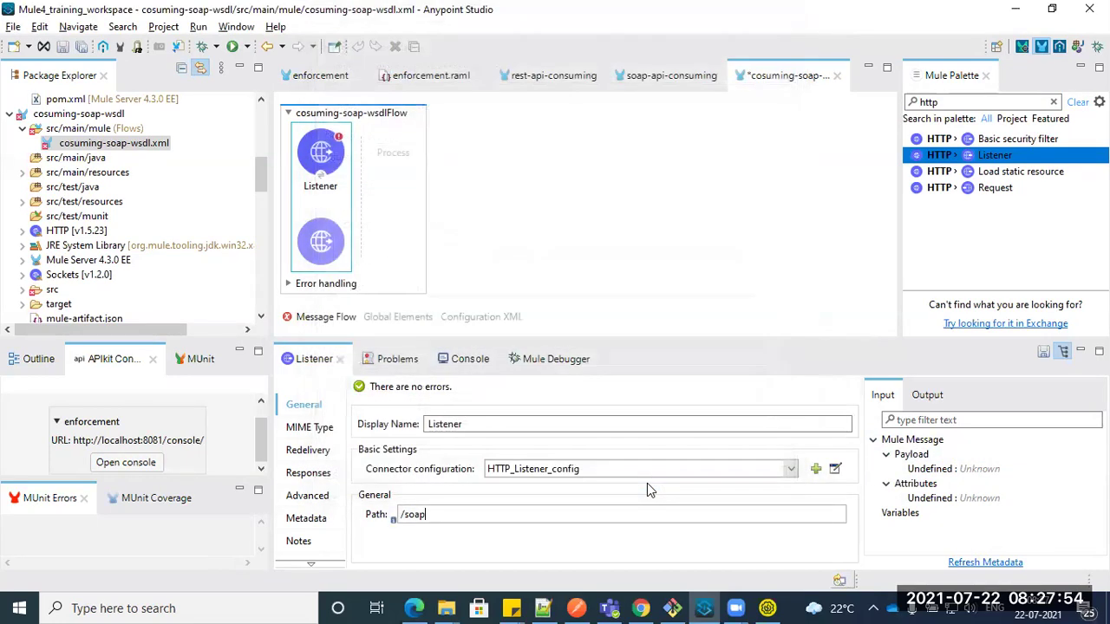
pyautogui.click(568, 204)
pyautogui.click(62, 47)
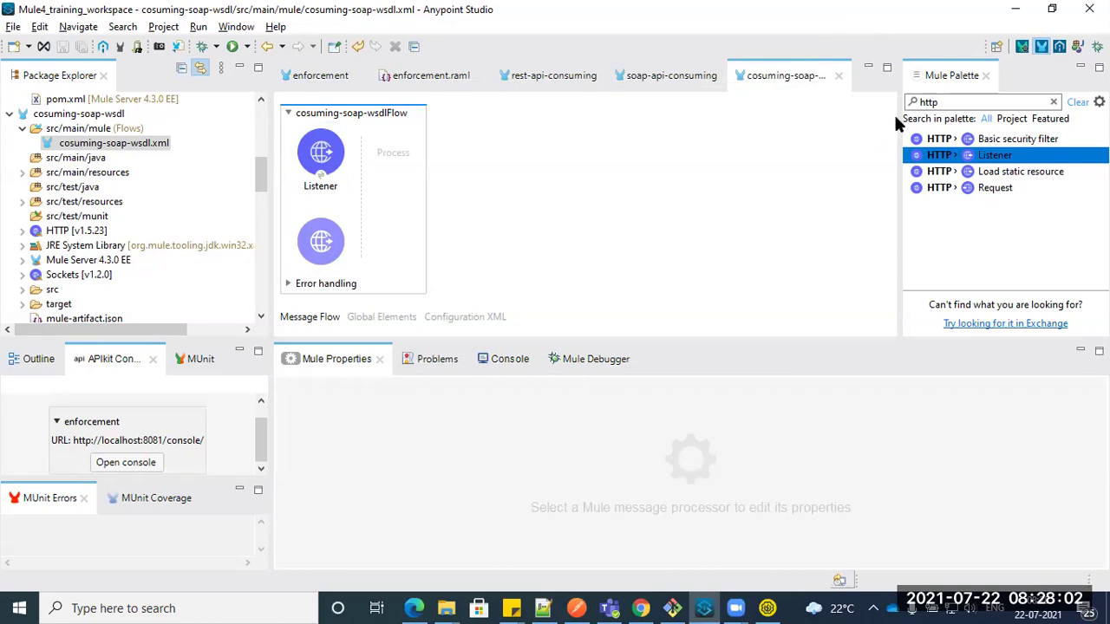
# Step: Find the Logger component in the palette and place it after the Listener in the flow
pyautogui.doubleClick(949, 103)
pyautogui.press('BackSpace')
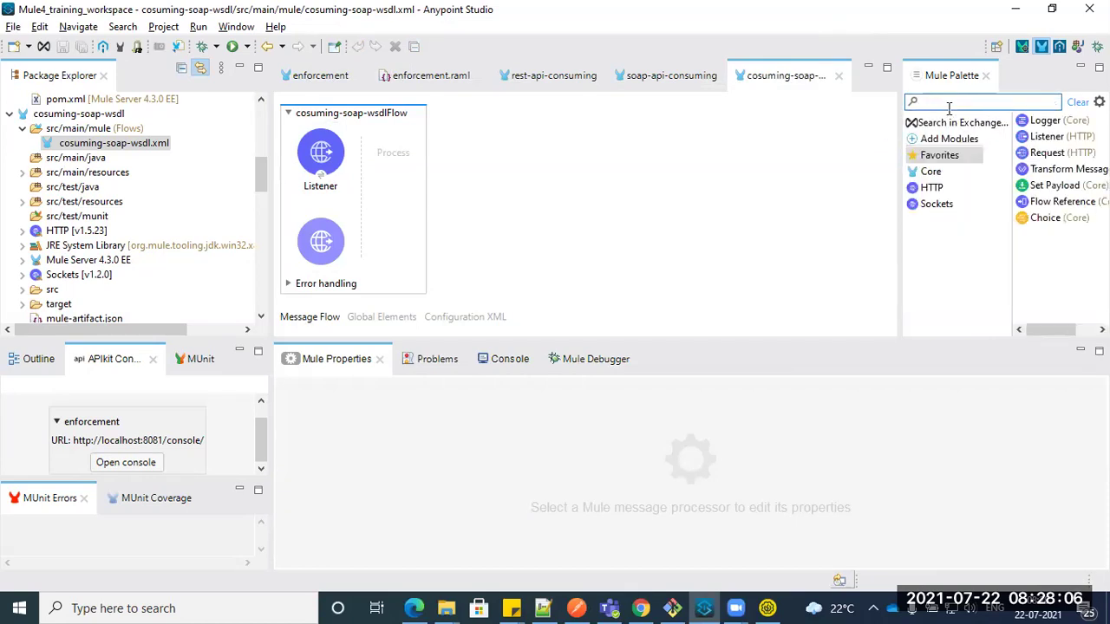
pyautogui.write('log')
pyautogui.moveTo(1016, 140); pyautogui.dragTo(414, 173)
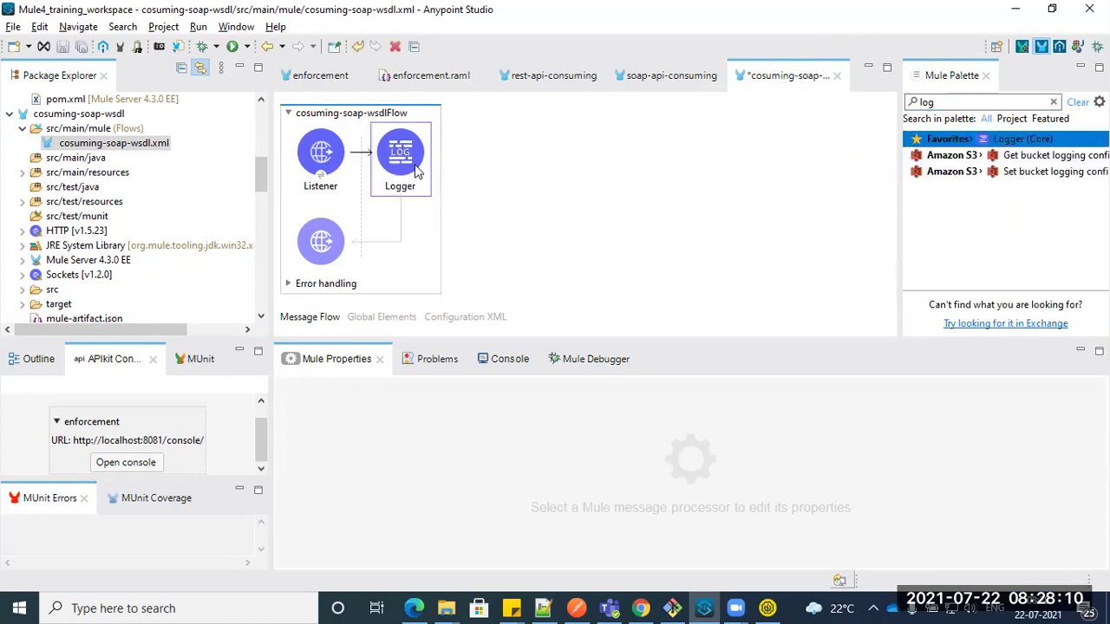
# Step: Set the Logger's display name to Input Request and its message to the expression payload
pyautogui.moveTo(488, 424); pyautogui.dragTo(359, 421)
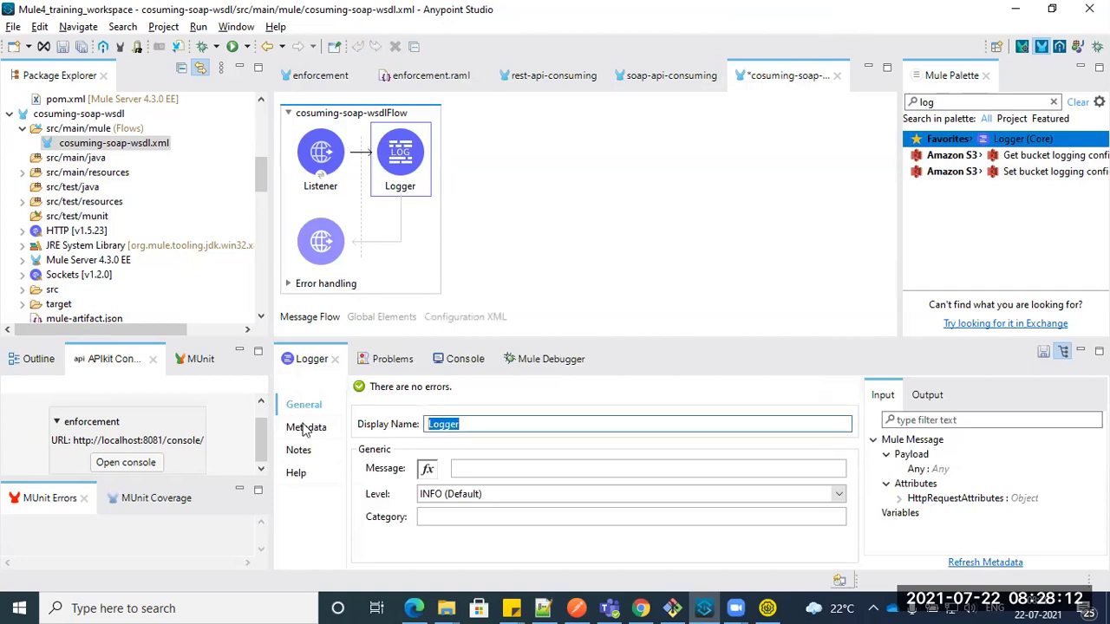
pyautogui.write('Input Request')
pyautogui.write('Inp')
pyautogui.press('BackSpace')
pyautogui.press('BackSpace')
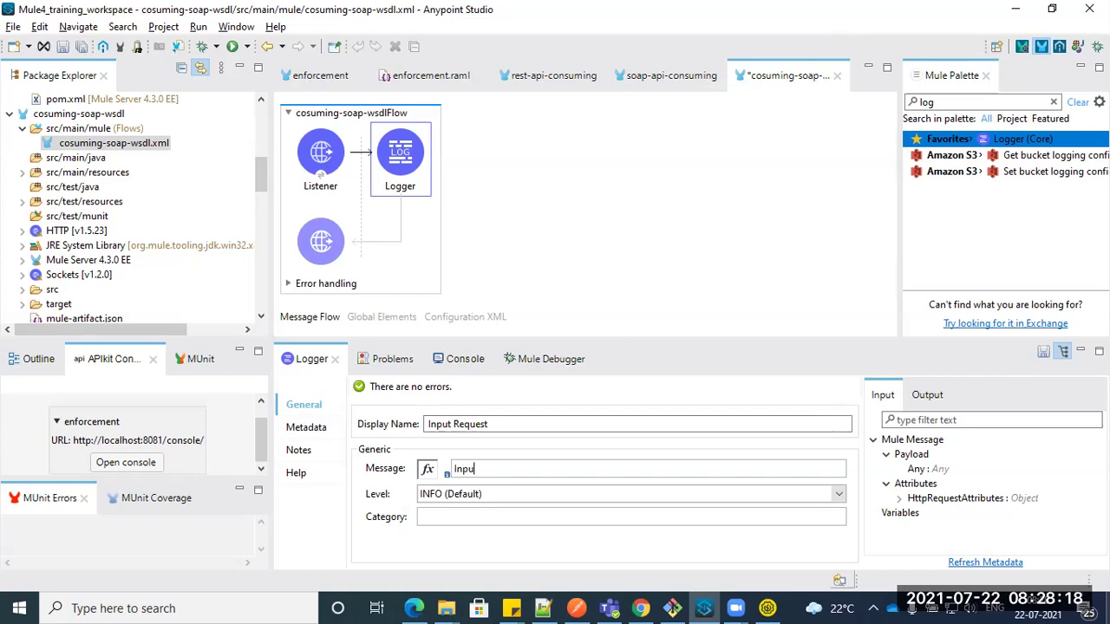
pyautogui.write('payload')
pyautogui.click(427, 469)
pyautogui.click(676, 179)
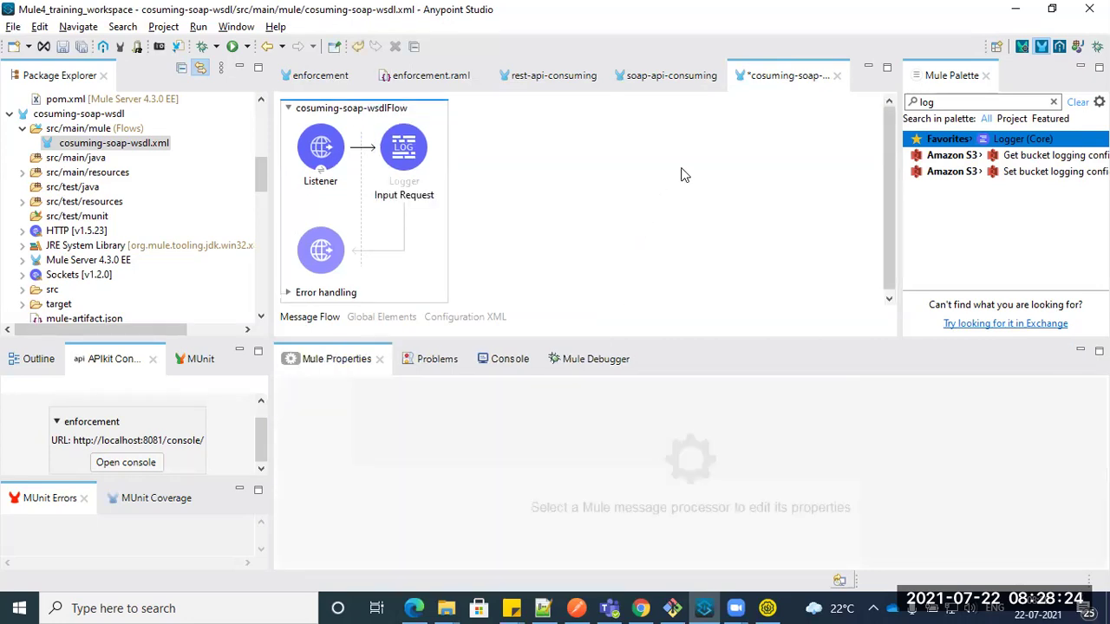
# Step: Add the Web Service Consumer's Consume operation after the Input Request logger and maximize its properties
pyautogui.doubleClick(943, 102)
pyautogui.press('BackSpace')
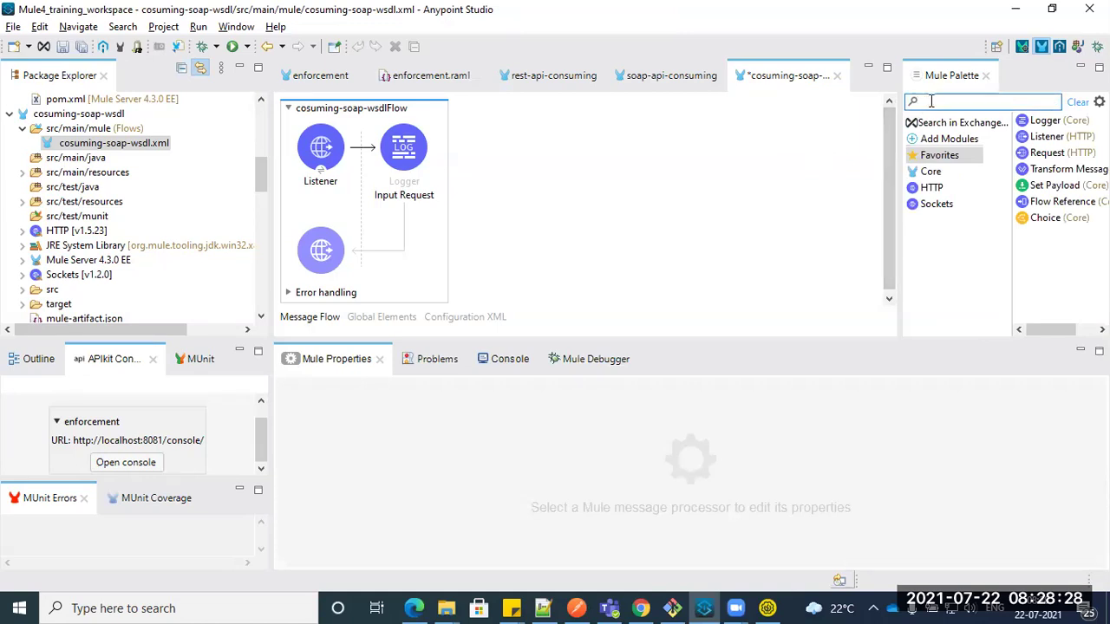
pyautogui.write('we')
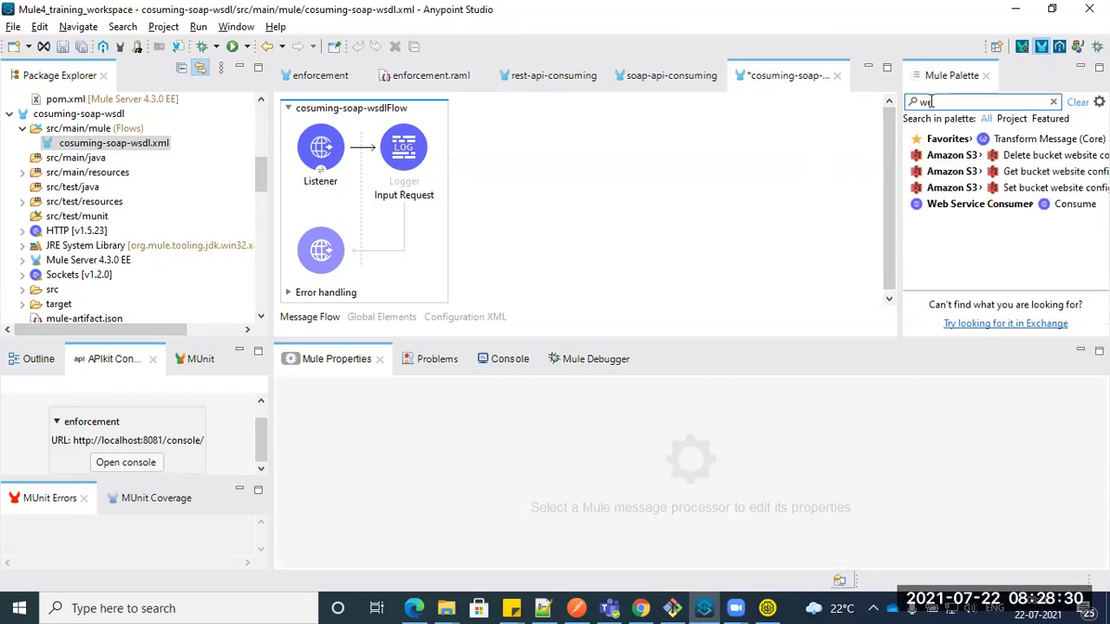
pyautogui.write('b')
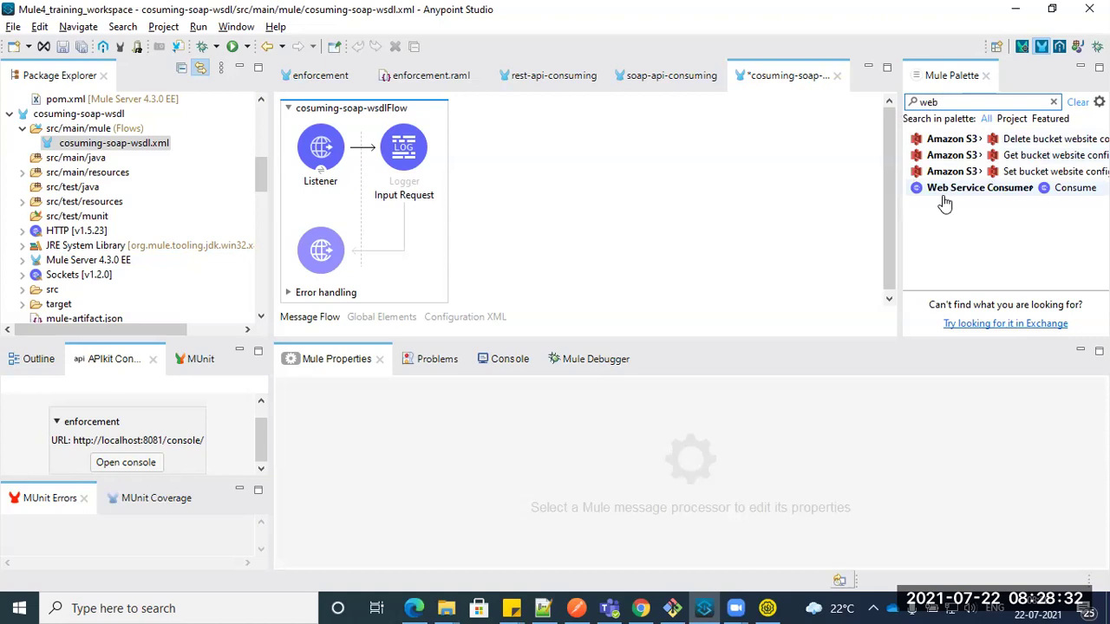
pyautogui.moveTo(950, 188); pyautogui.dragTo(425, 159)
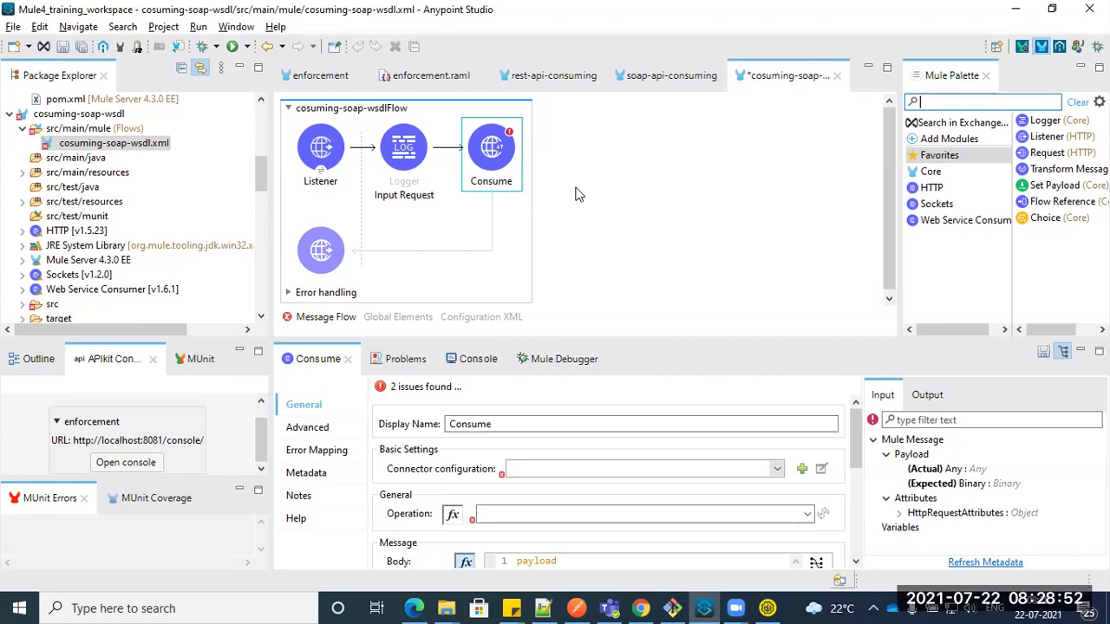
pyautogui.click(486, 170)
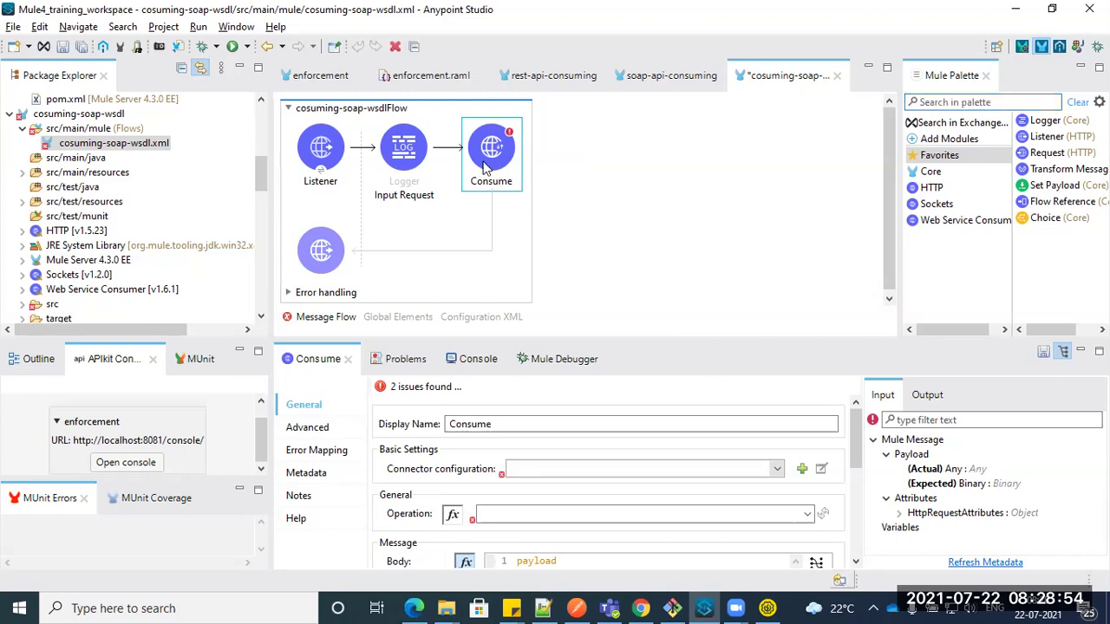
pyautogui.doubleClick(318, 360)
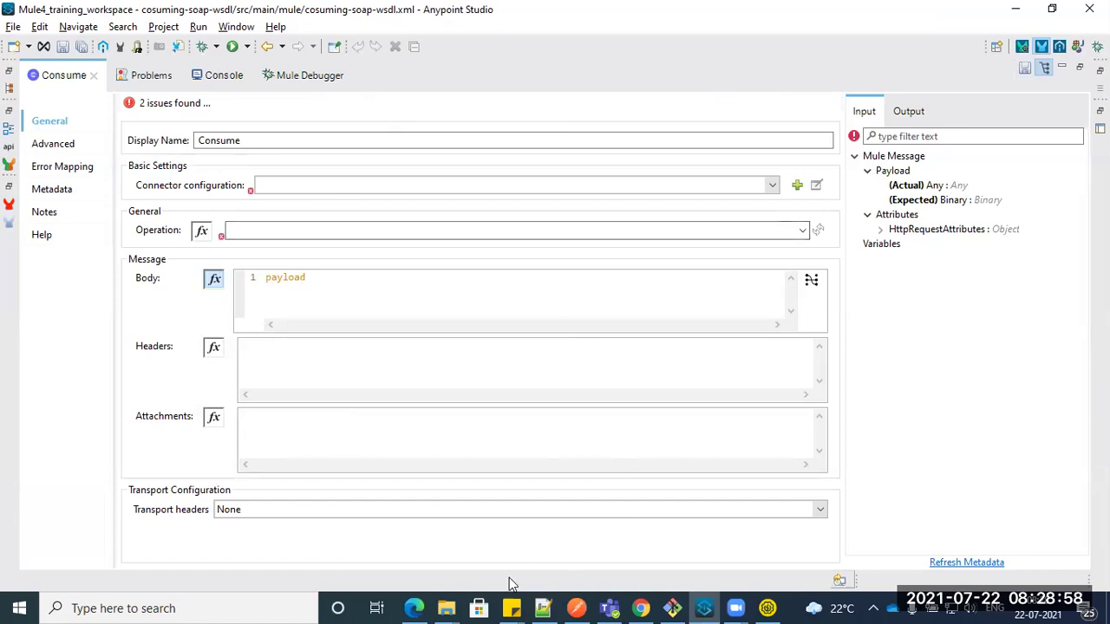
pyautogui.click(415, 608)
pyautogui.click(767, 608)
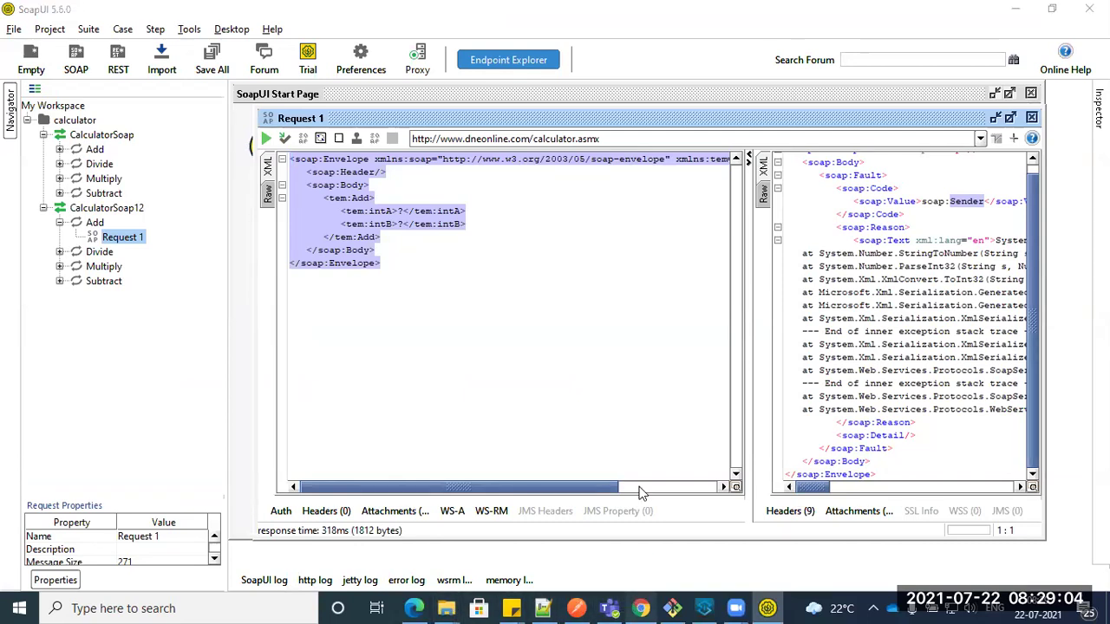
pyautogui.click(639, 608)
pyautogui.click(405, 47)
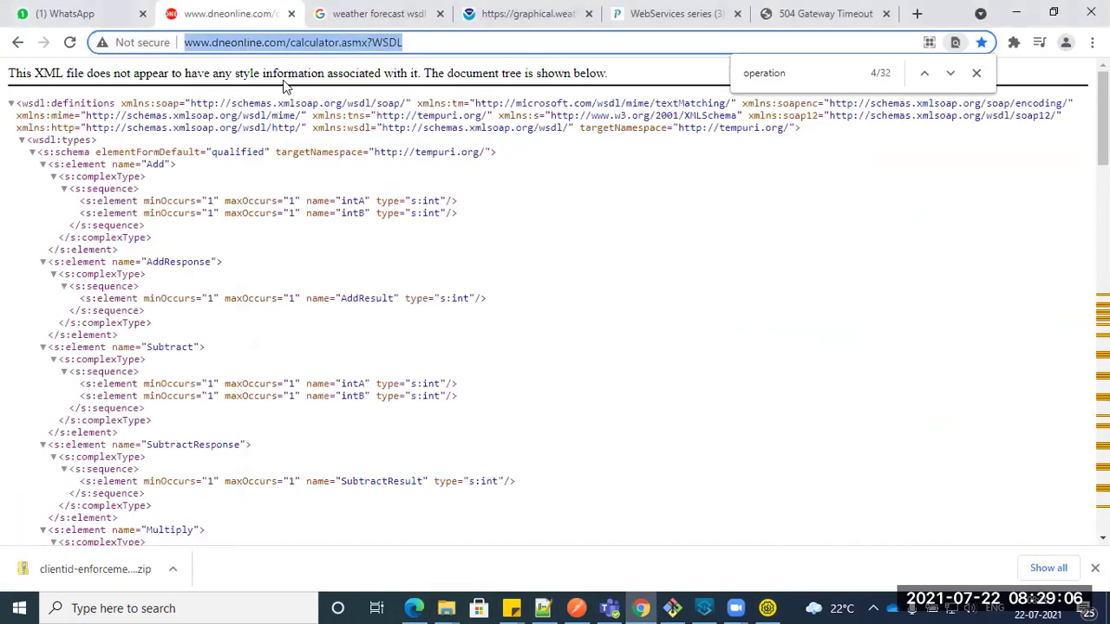
pyautogui.click(1015, 13)
pyautogui.click(703, 607)
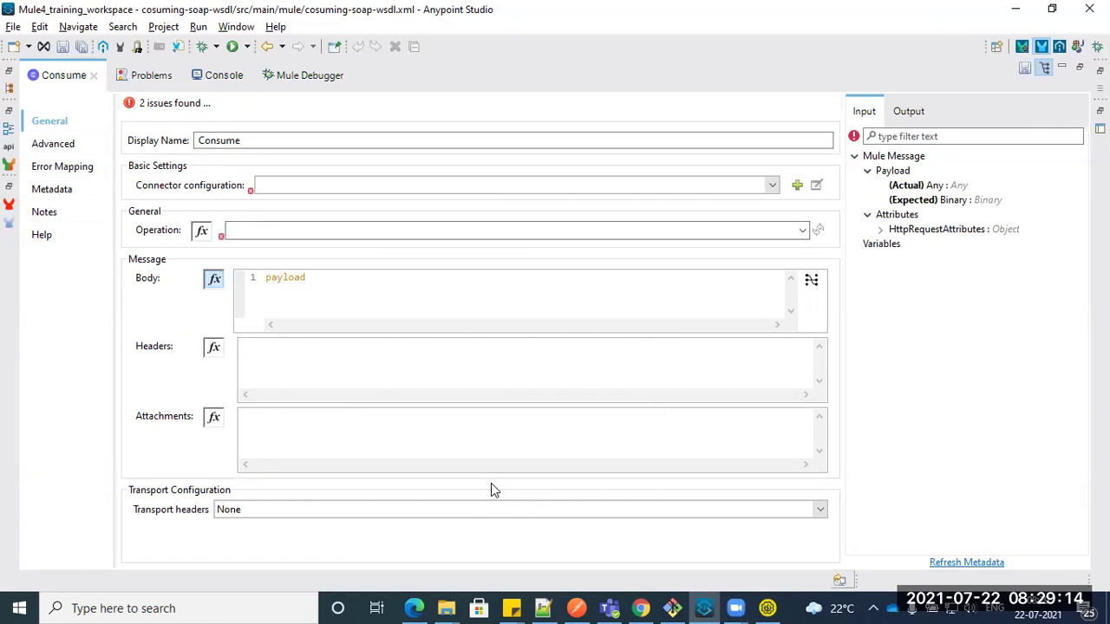
pyautogui.hotkey('alt', 'Tab')
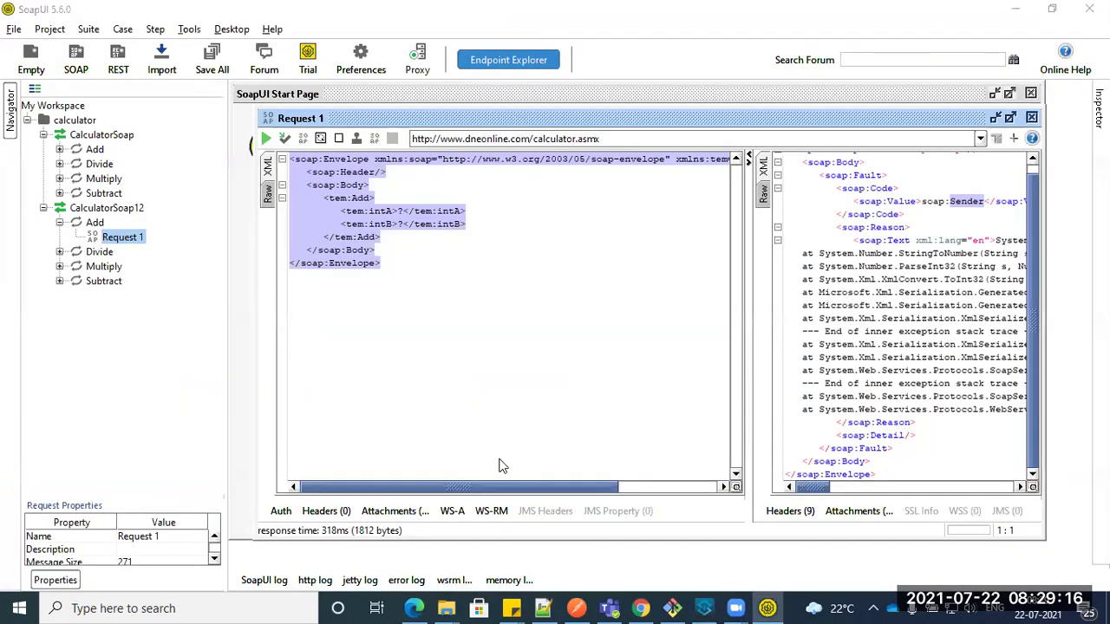
pyautogui.hotkey('alt', 'Tab')
pyautogui.hotkey('alt', 'Tab')
pyautogui.hotkey('alt', 'Tab')
pyautogui.hotkey('alt', 'Tab')
pyautogui.hotkey('alt', 'Tab')
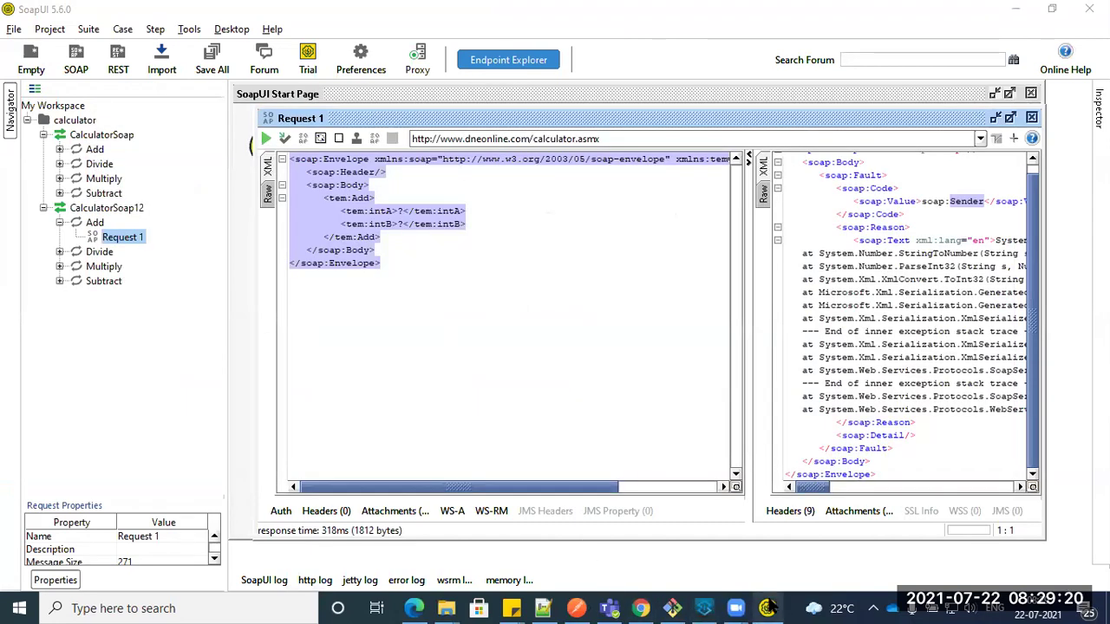
pyautogui.moveTo(736, 608)
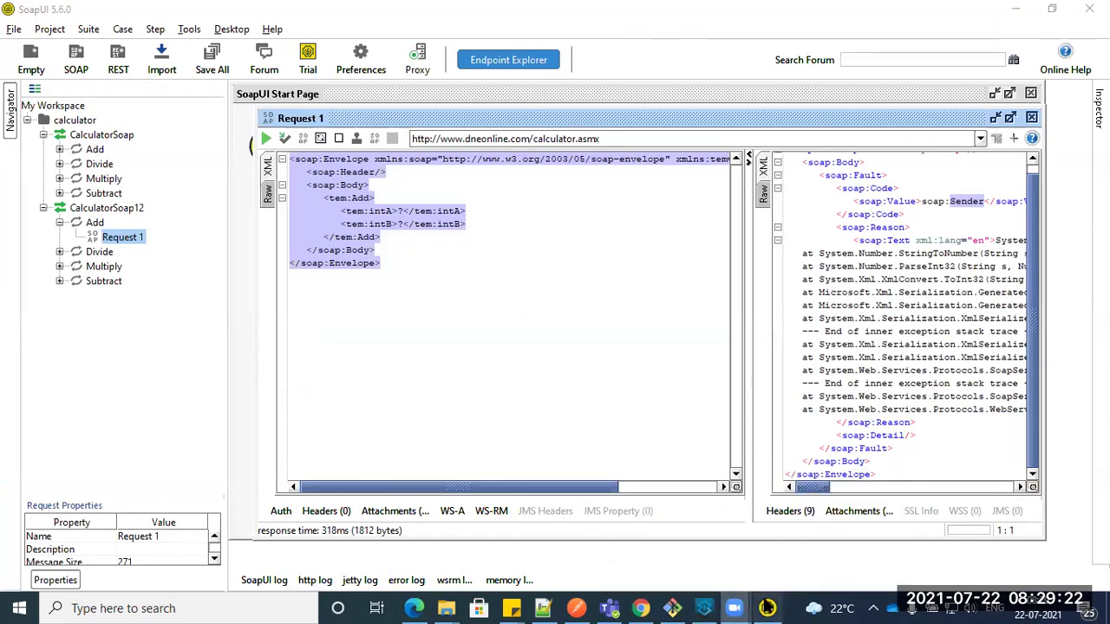
pyautogui.click(703, 608)
pyautogui.moveTo(735, 608)
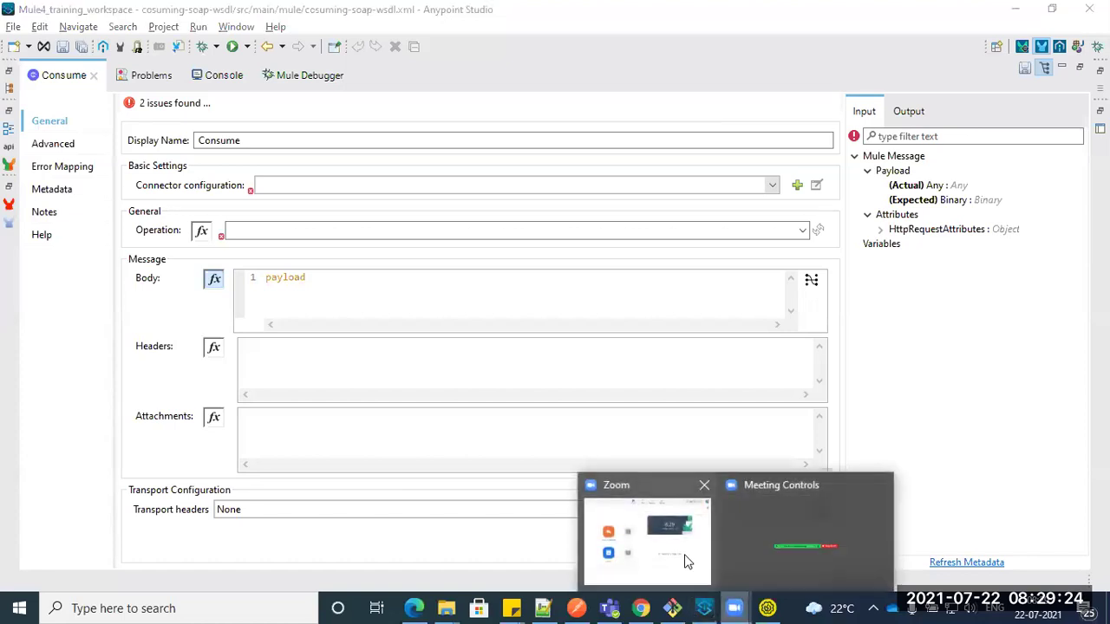
pyautogui.click(677, 550)
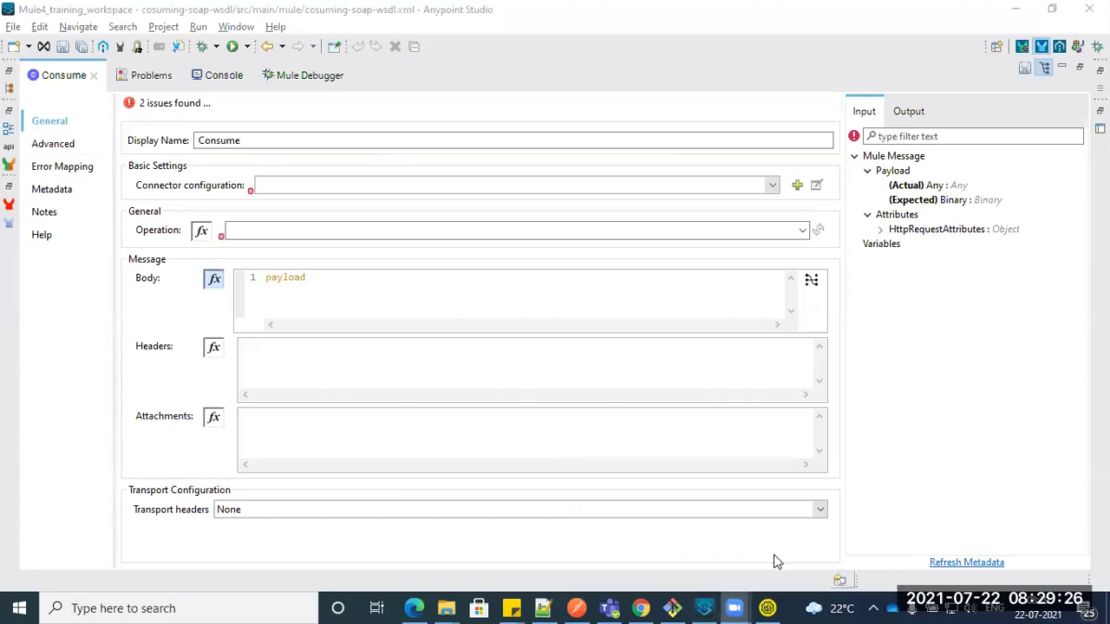
pyautogui.click(1015, 8)
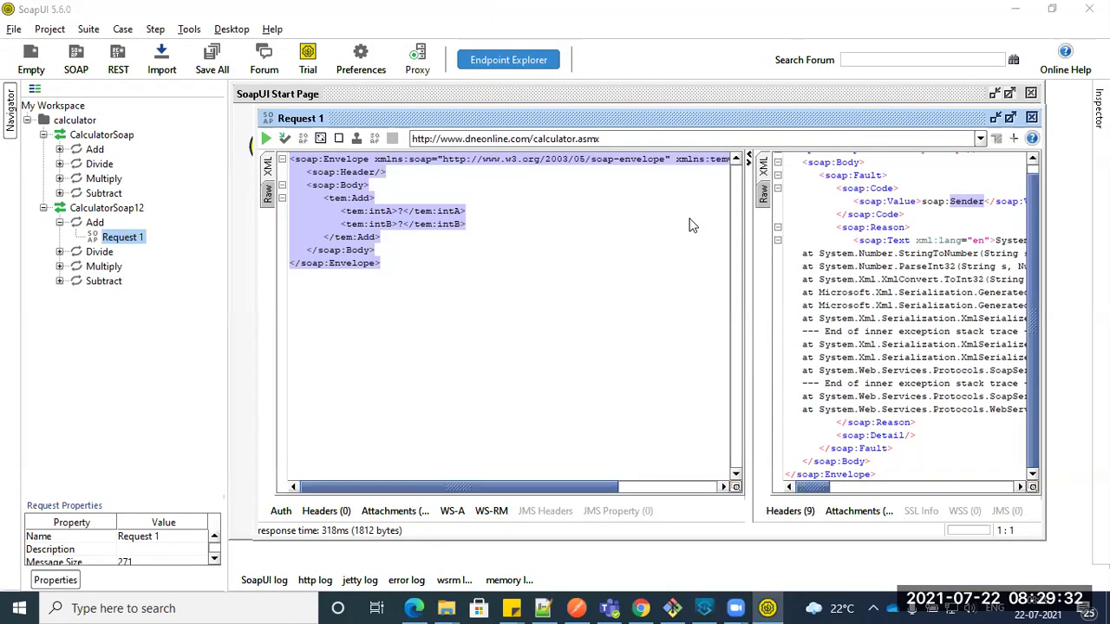
pyautogui.click(704, 608)
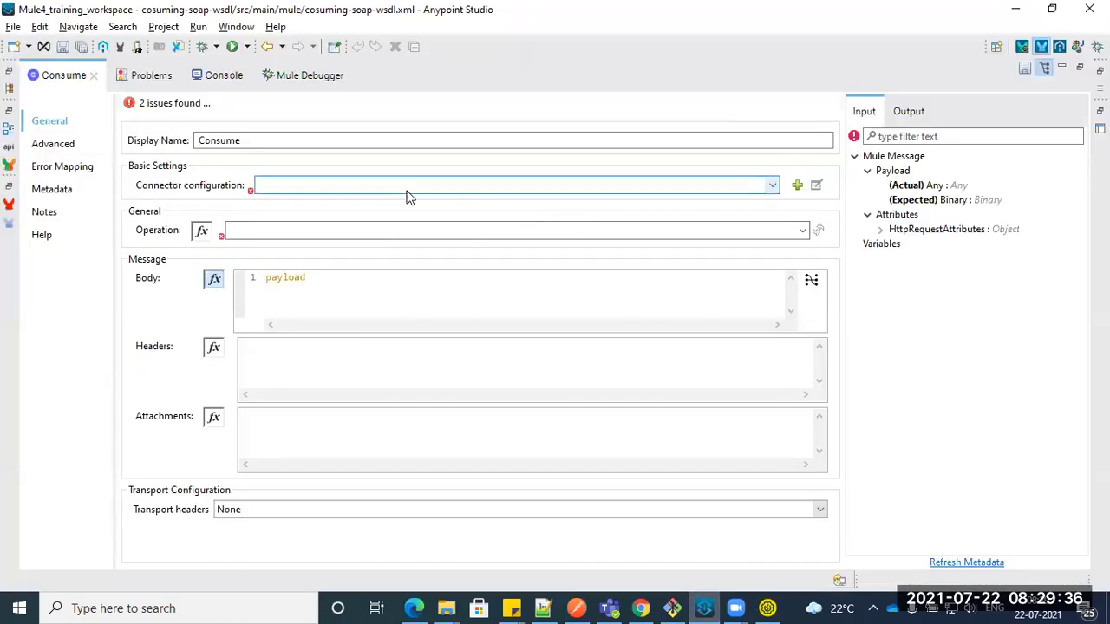
pyautogui.click(379, 185)
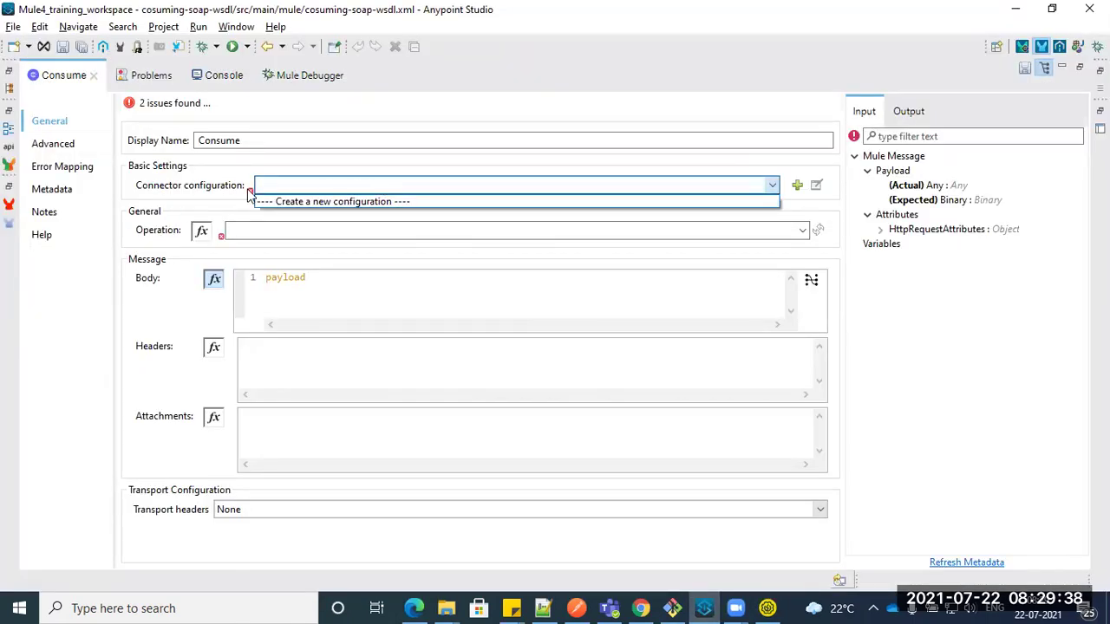
pyautogui.click(62, 85)
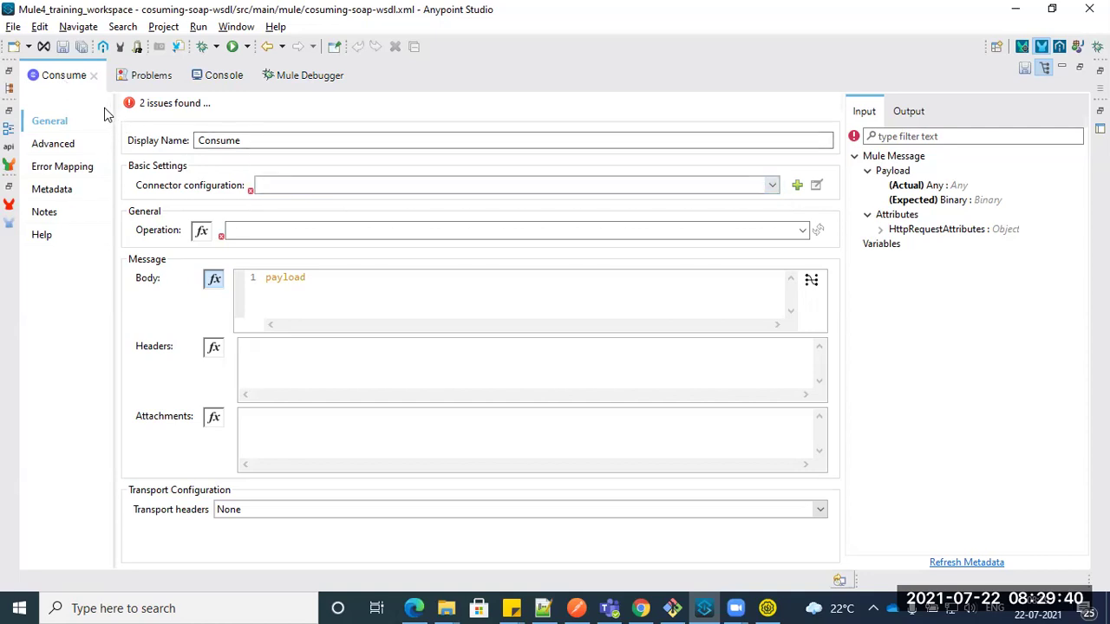
pyautogui.doubleClick(65, 76)
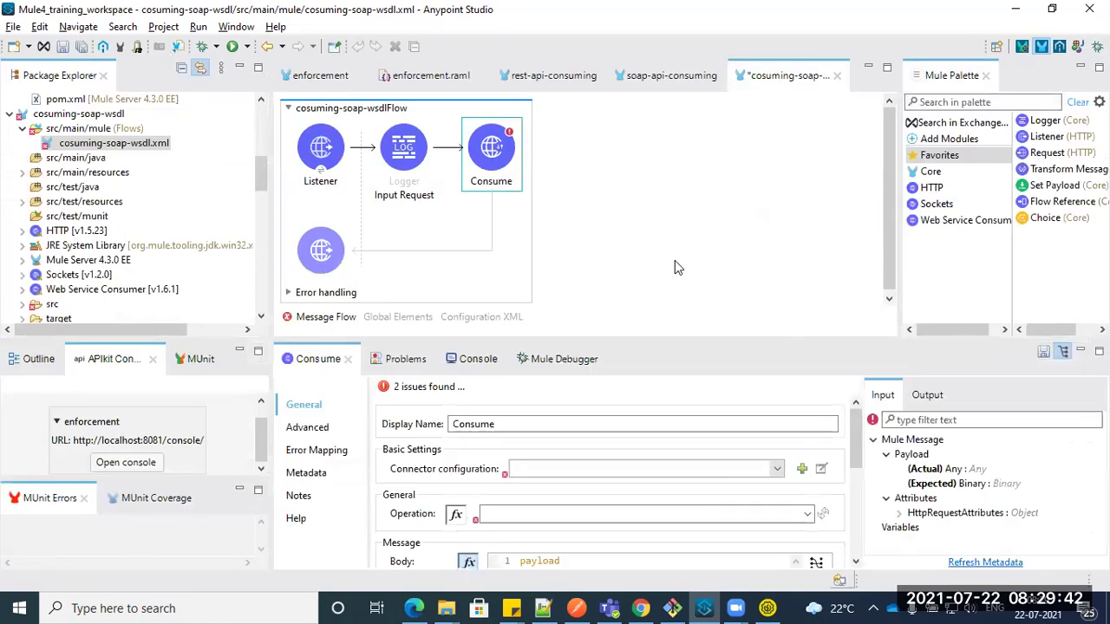
pyautogui.click(530, 203)
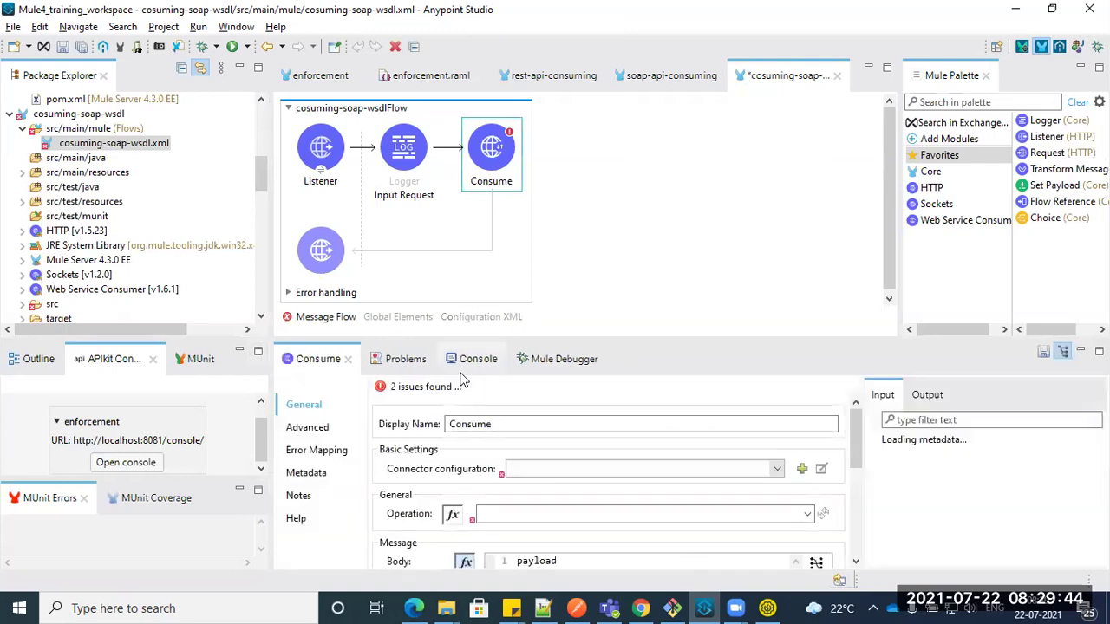
pyautogui.doubleClick(317, 360)
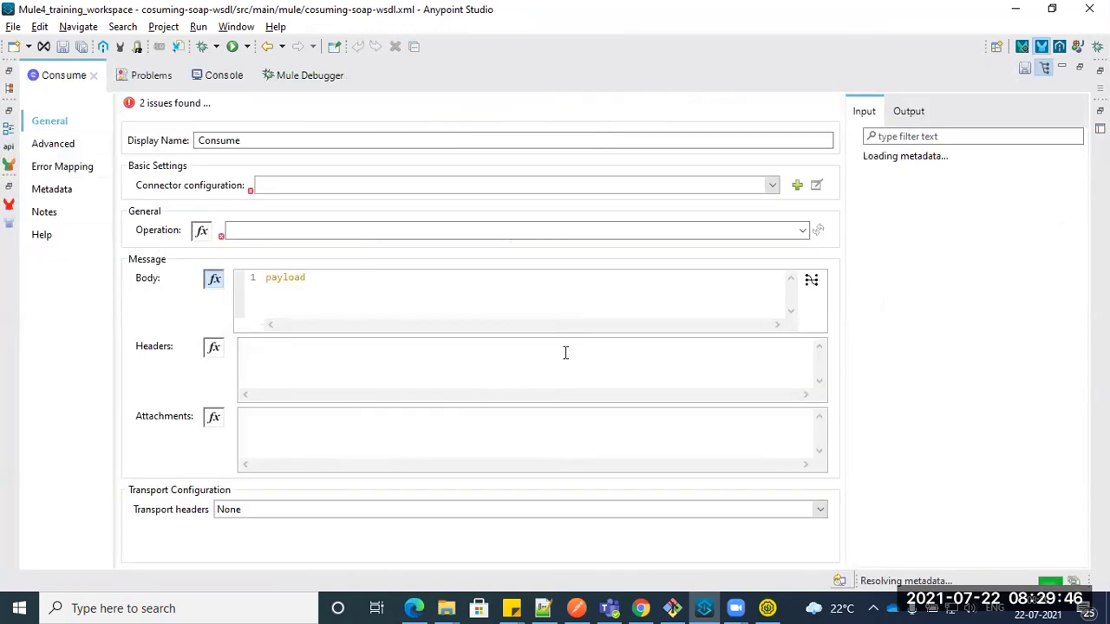
pyautogui.click(798, 186)
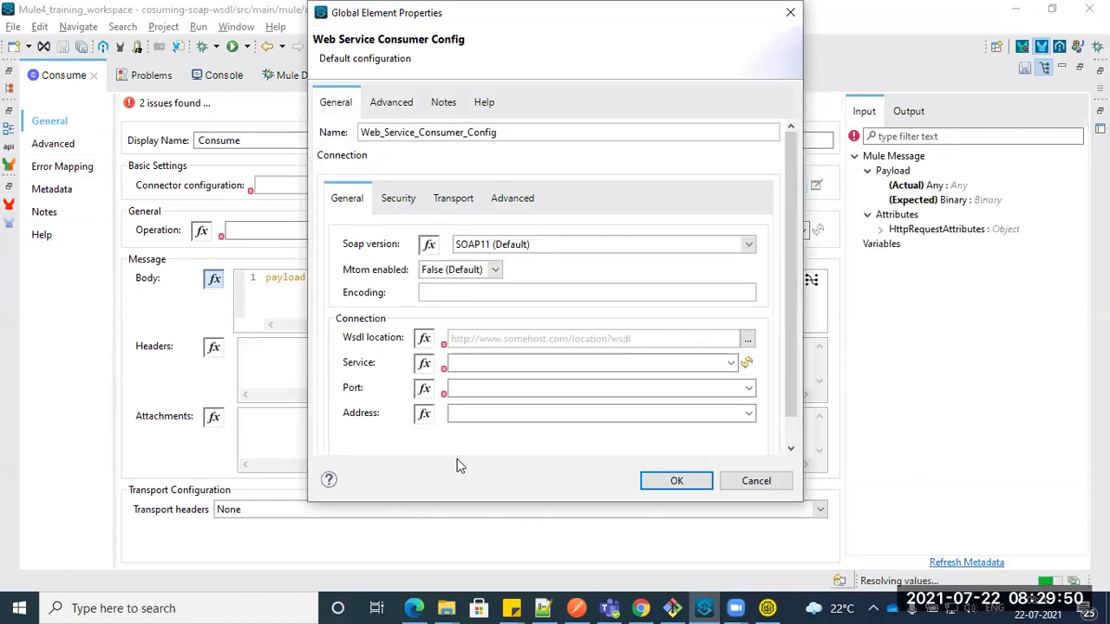
pyautogui.rightClick(479, 339)
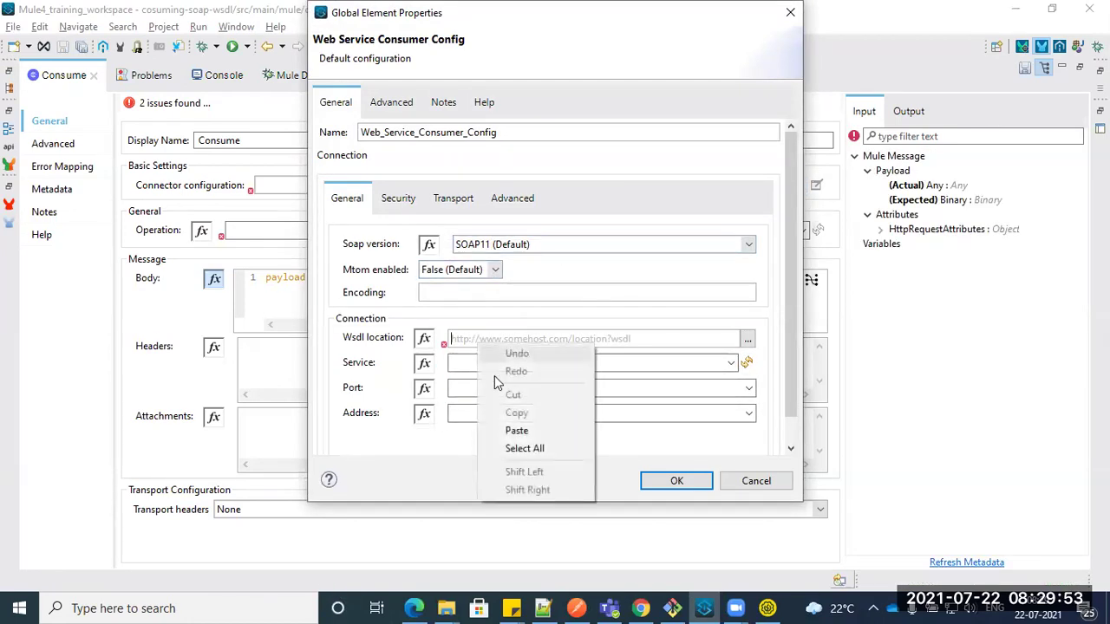
pyautogui.click(518, 432)
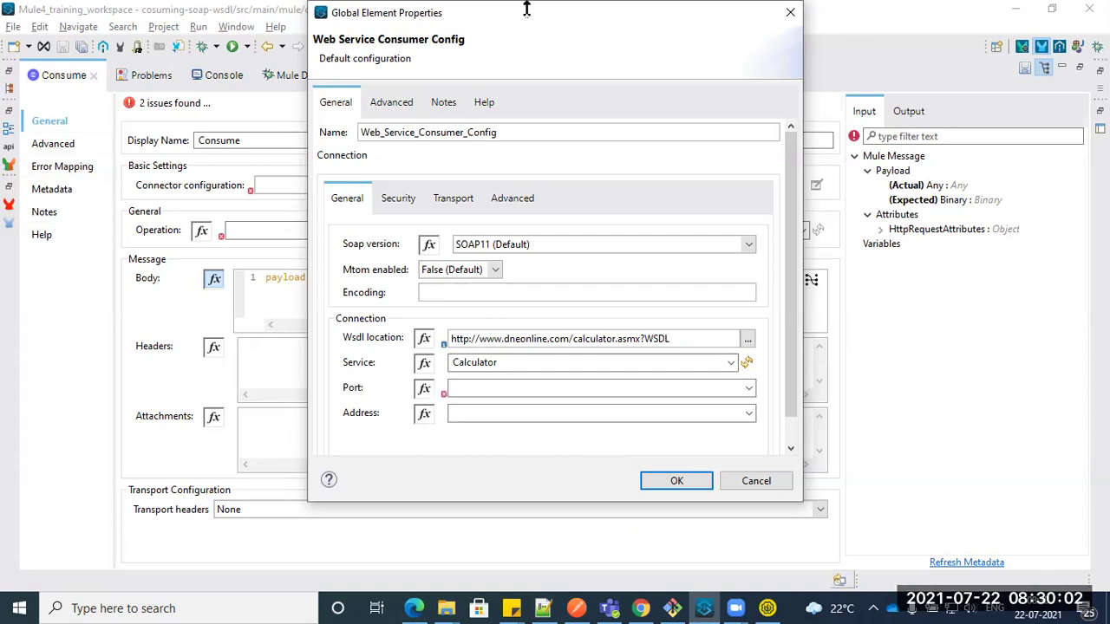
pyautogui.click(749, 389)
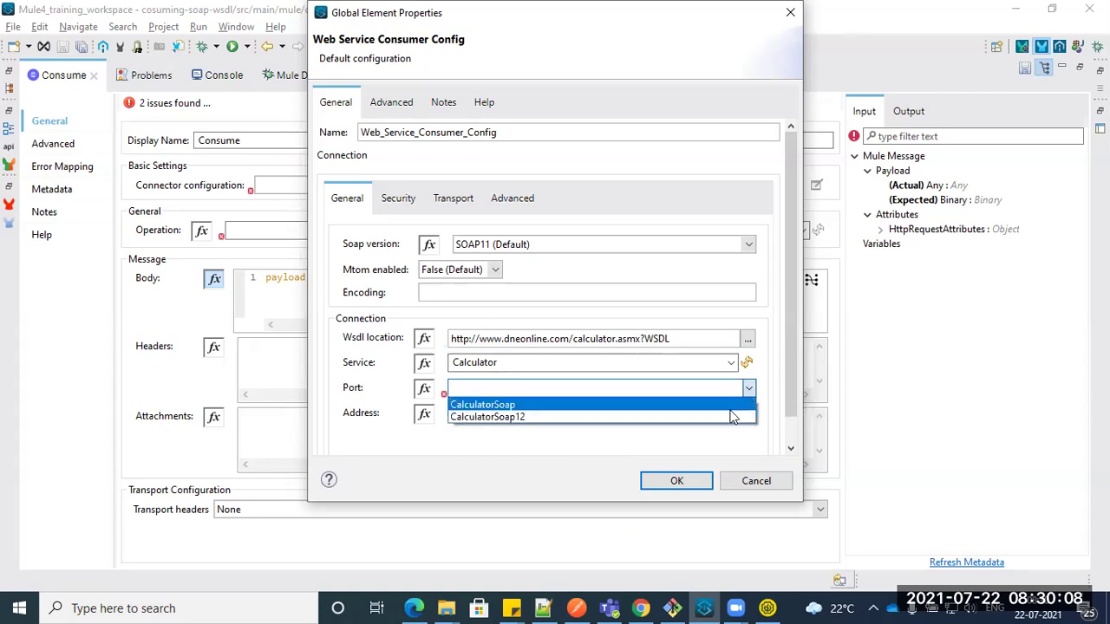
pyautogui.click(730, 409)
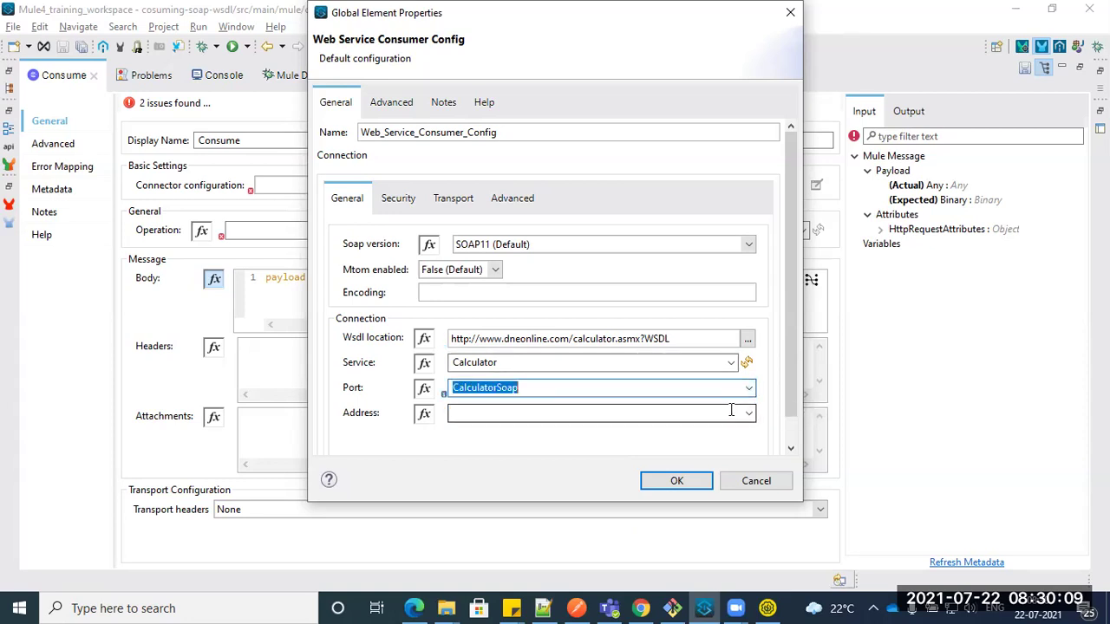
# Step: Review the configuration's SOAP version options, address, port, service and WSDL location, including the browser for local WSDL files
pyautogui.click(749, 245)
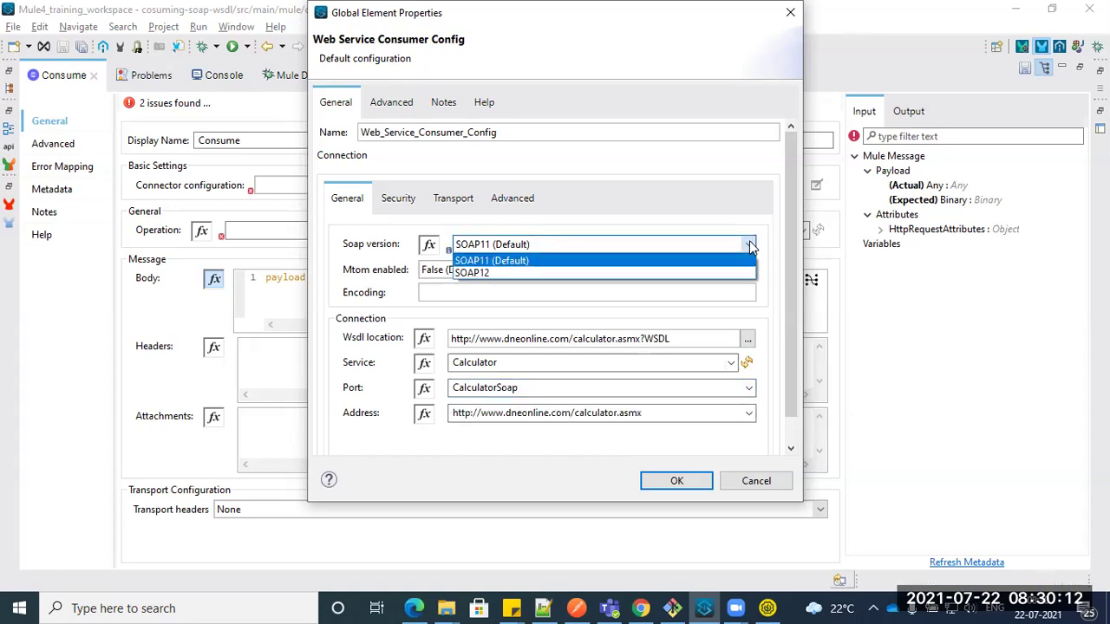
pyautogui.click(749, 246)
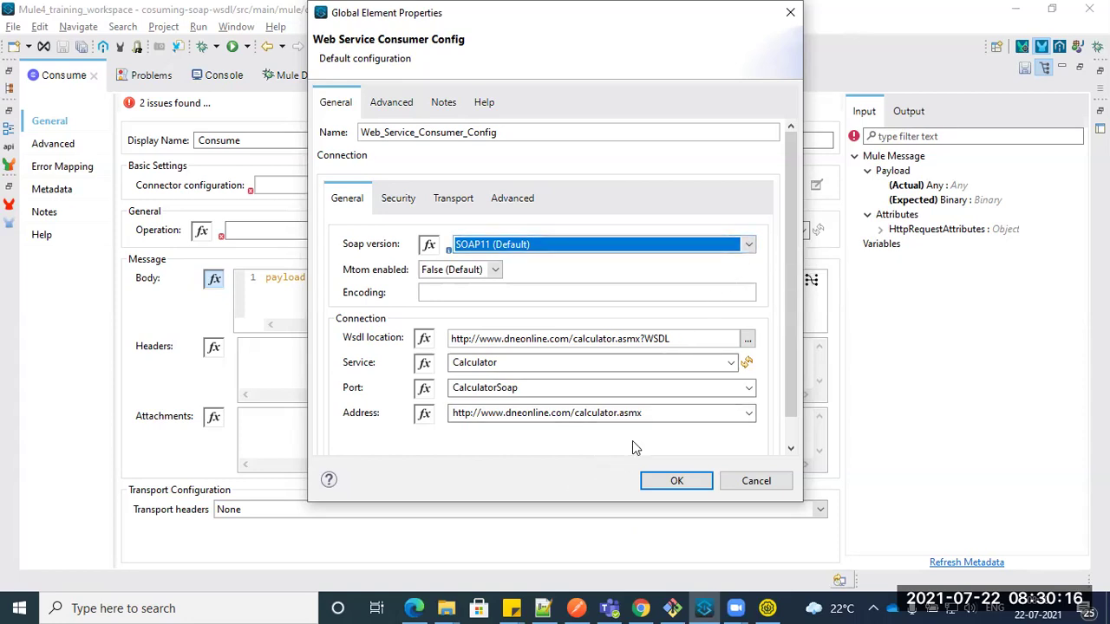
pyautogui.click(659, 413)
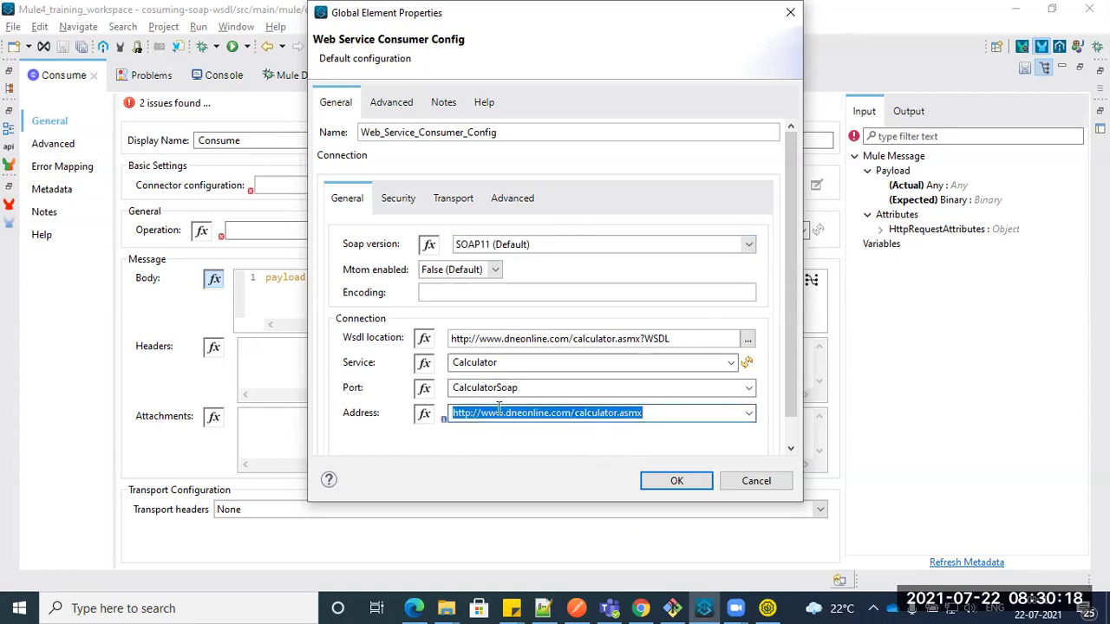
pyautogui.click(541, 388)
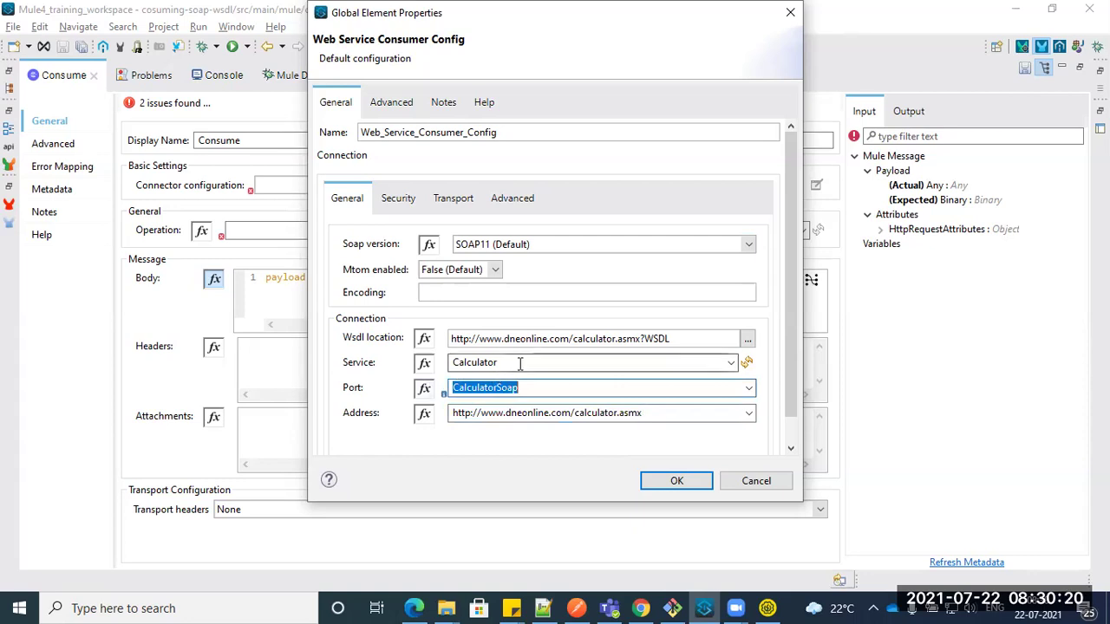
pyautogui.click(450, 361)
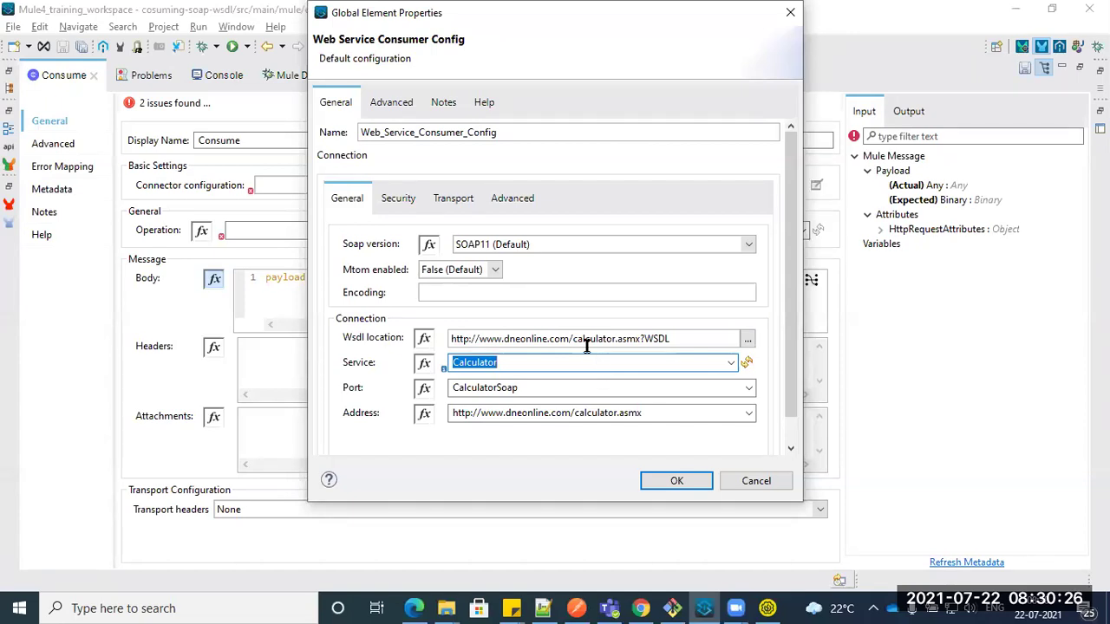
pyautogui.moveTo(671, 339); pyautogui.dragTo(462, 339)
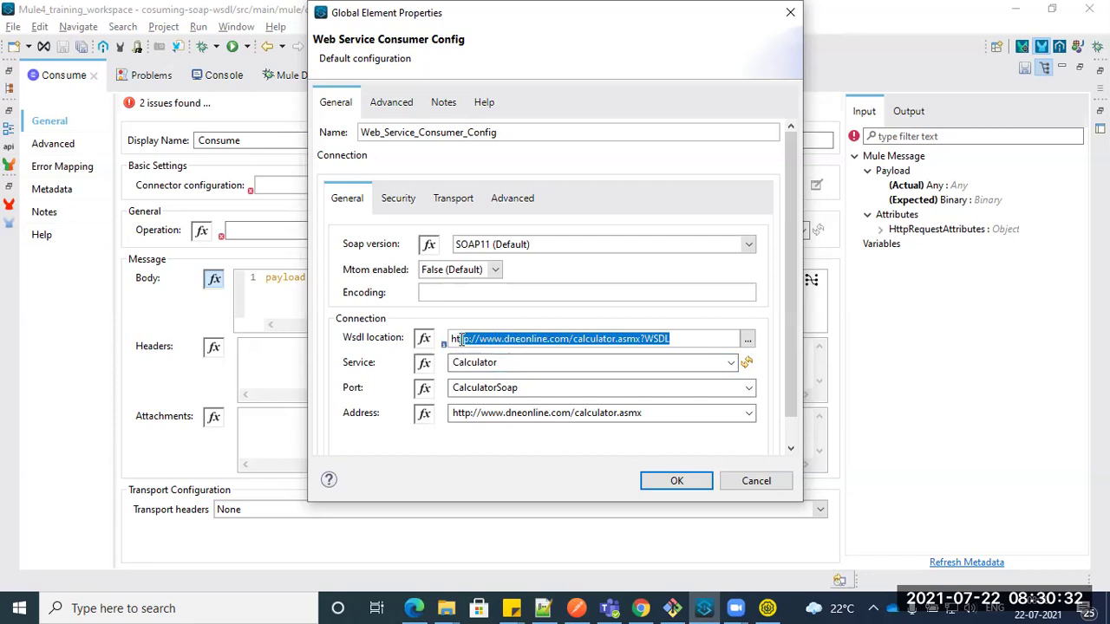
pyautogui.click(747, 340)
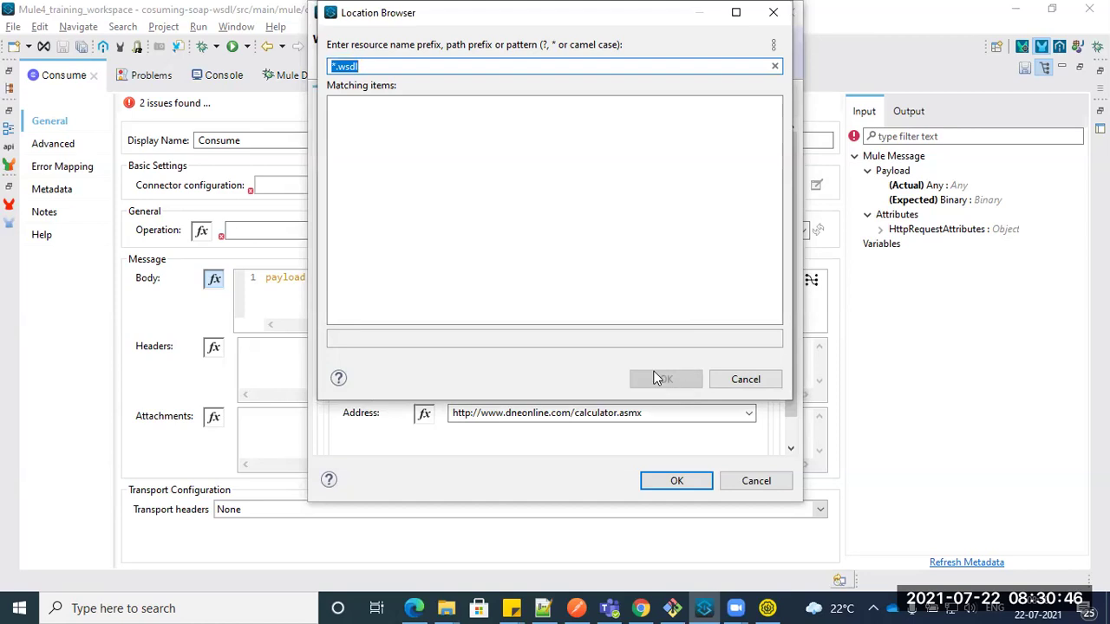
pyautogui.click(745, 379)
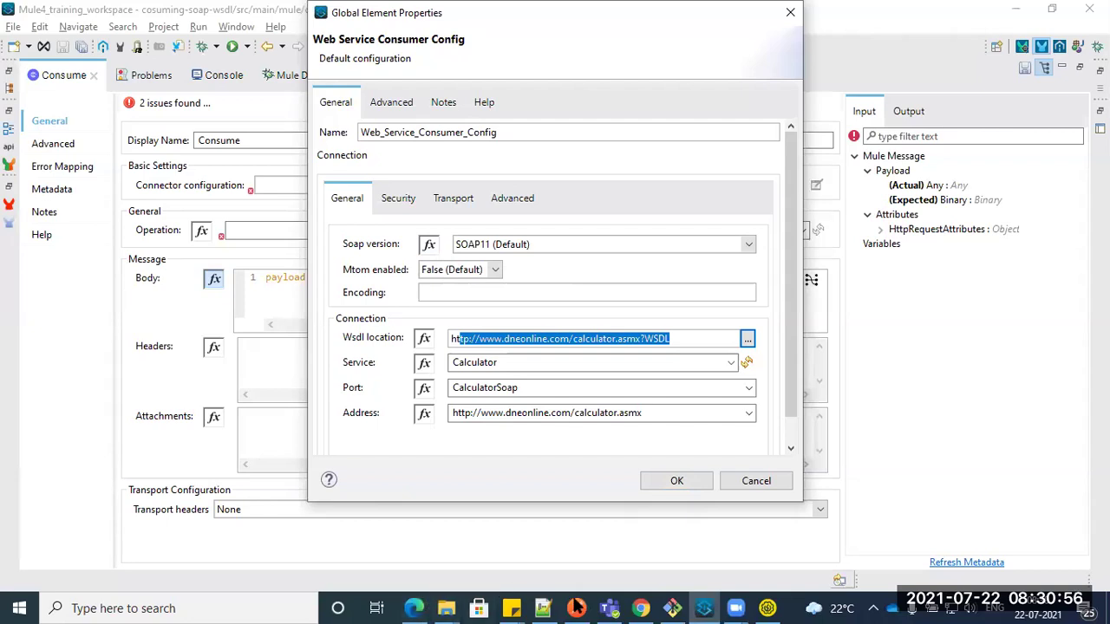
# Step: Check the WSDL address in Chrome and switch to SoapUI to add Basic authorization to Request 1 of CalculatorSoap12's Add operation
pyautogui.click(635, 605)
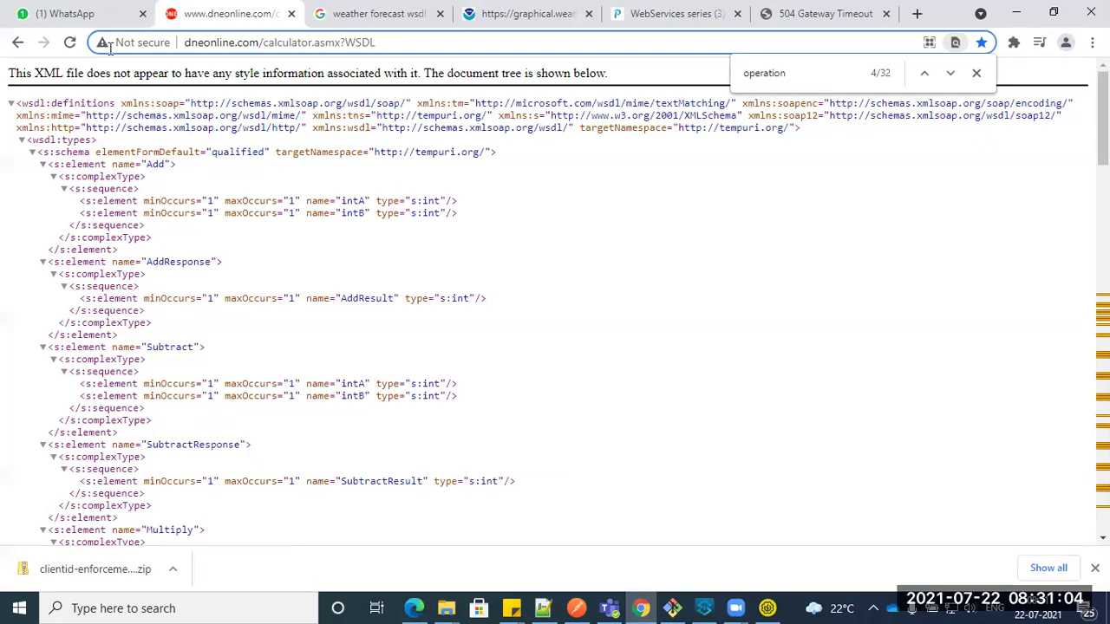
pyautogui.click(371, 39)
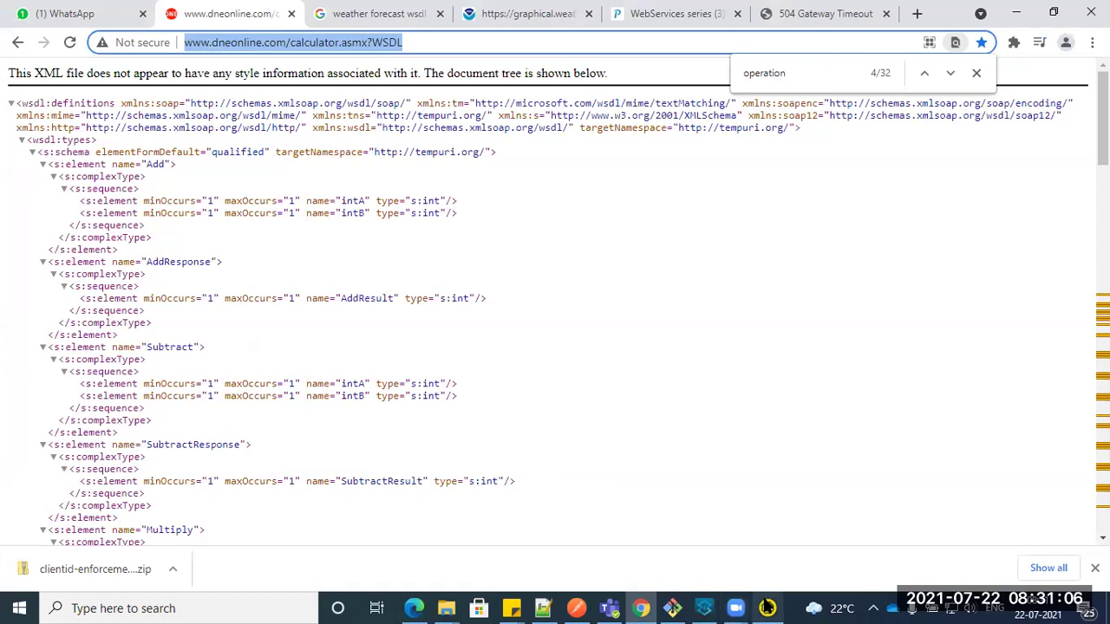
pyautogui.click(767, 607)
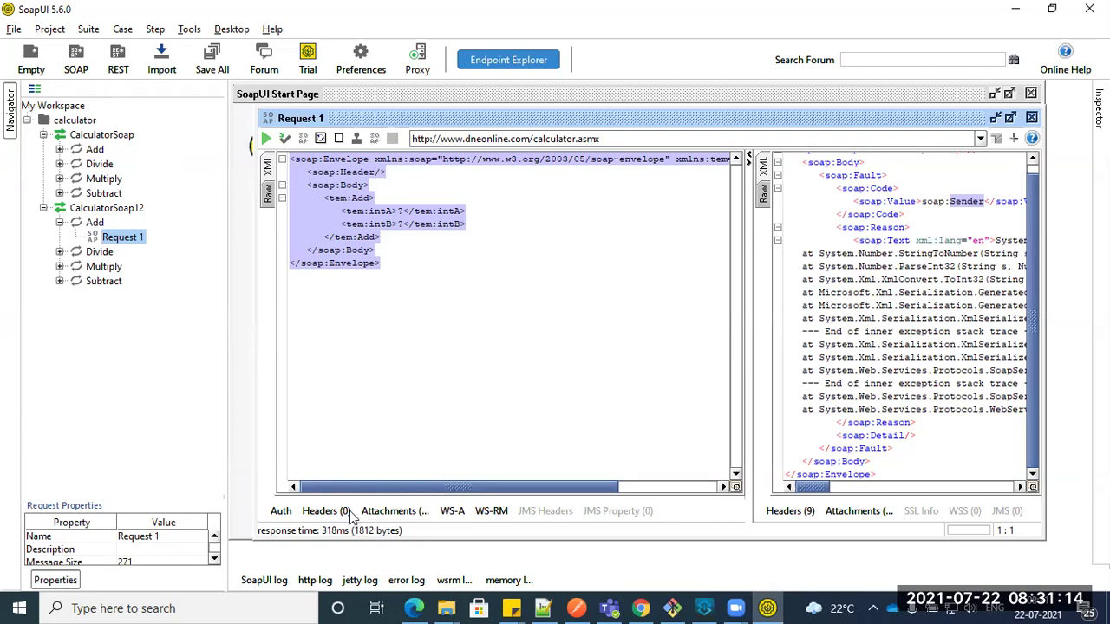
pyautogui.click(276, 509)
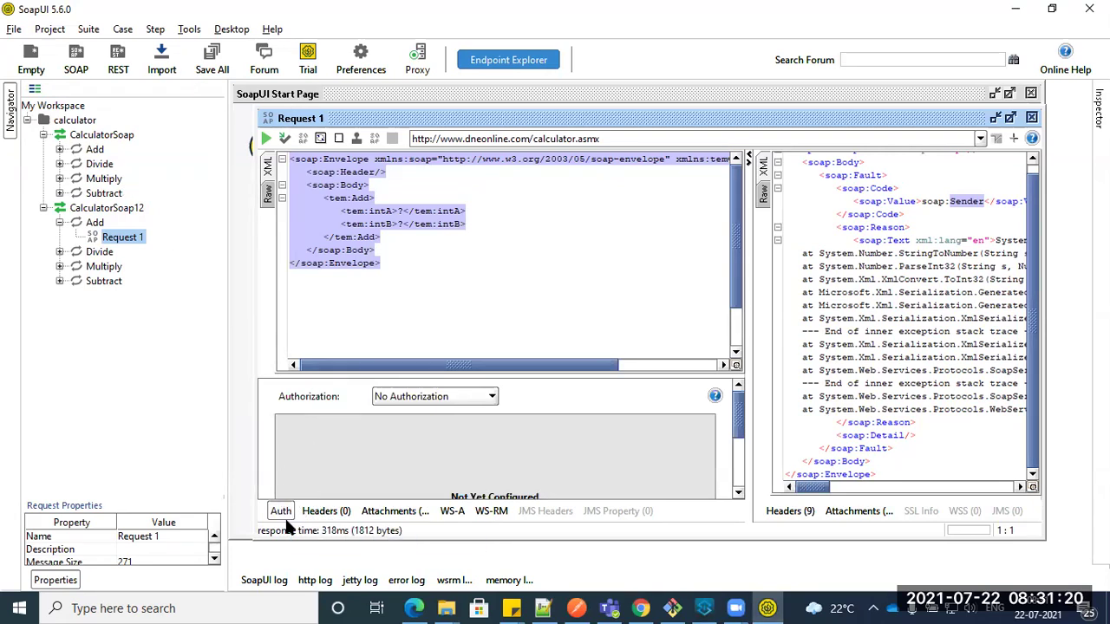
pyautogui.click(491, 397)
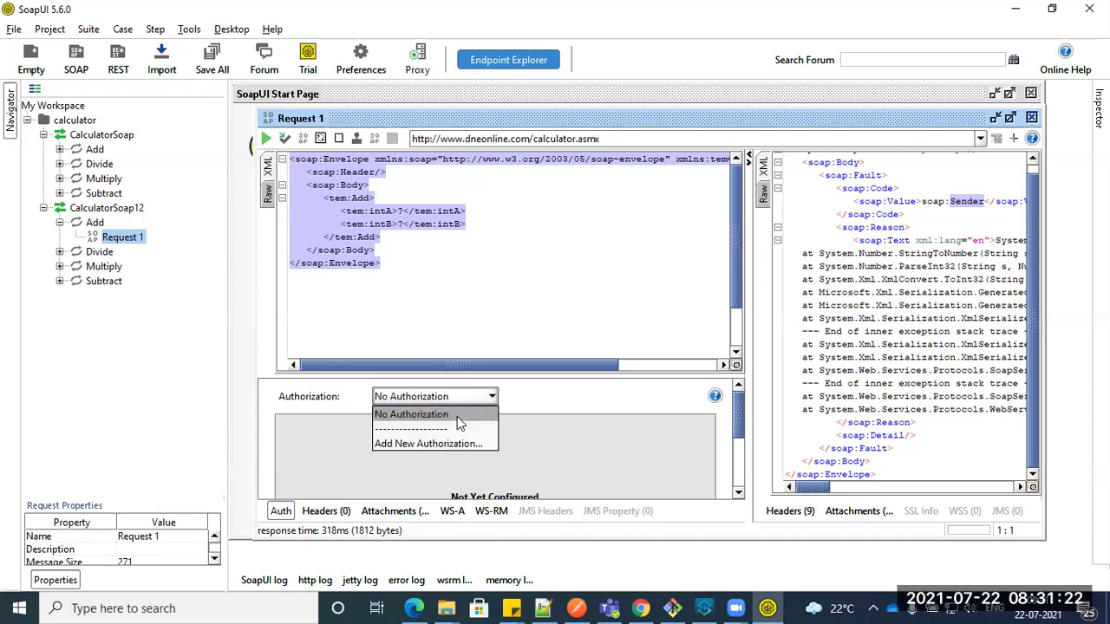
pyautogui.click(422, 443)
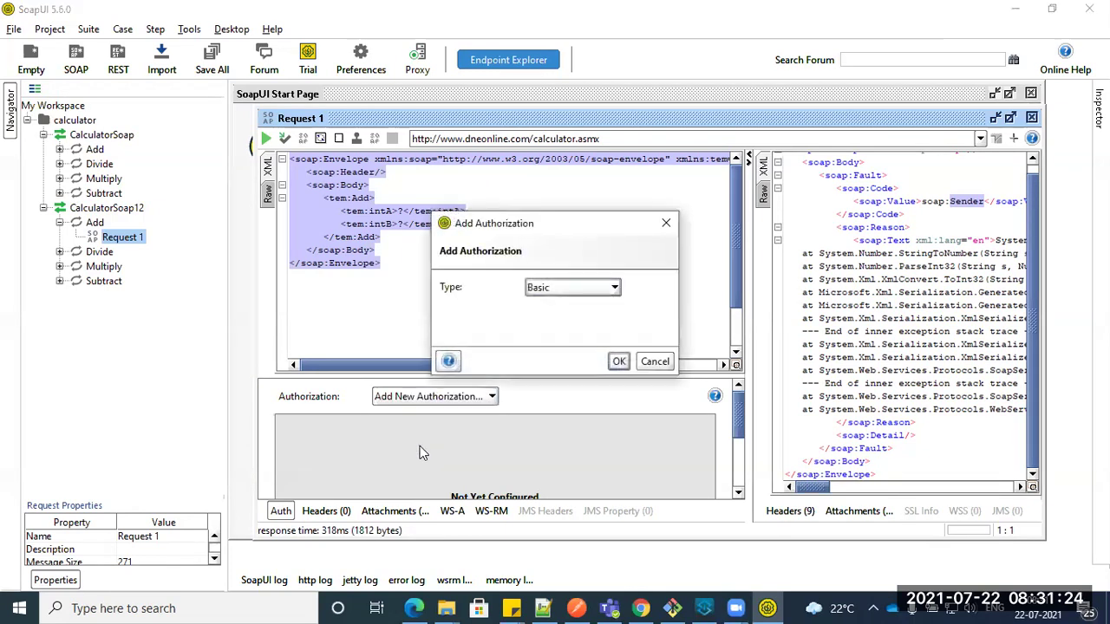
pyautogui.click(586, 286)
pyautogui.click(570, 305)
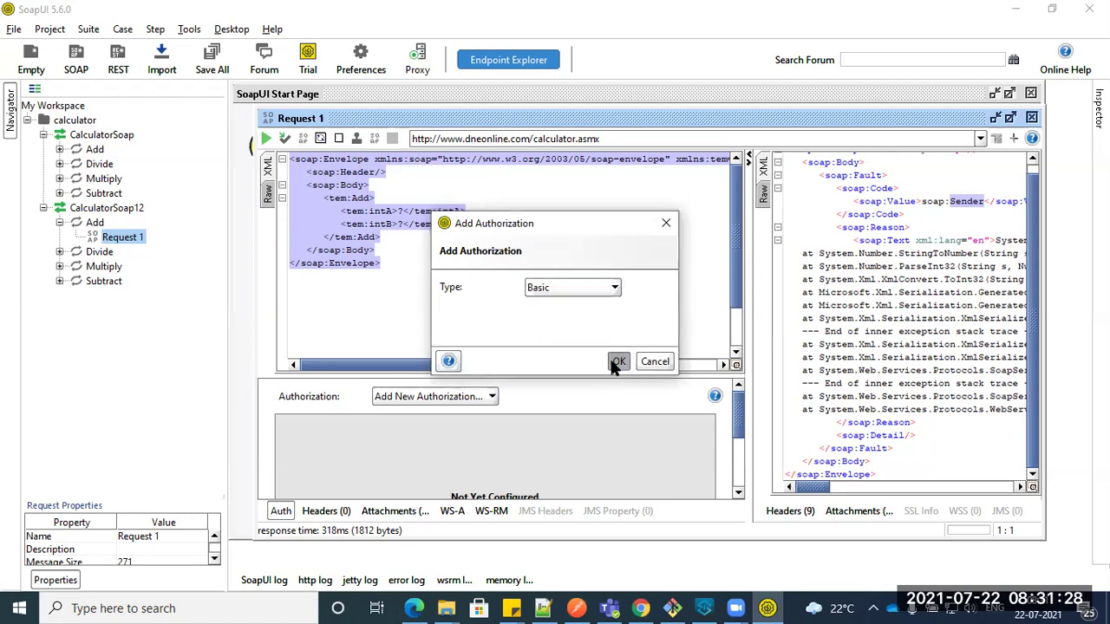
pyautogui.click(618, 361)
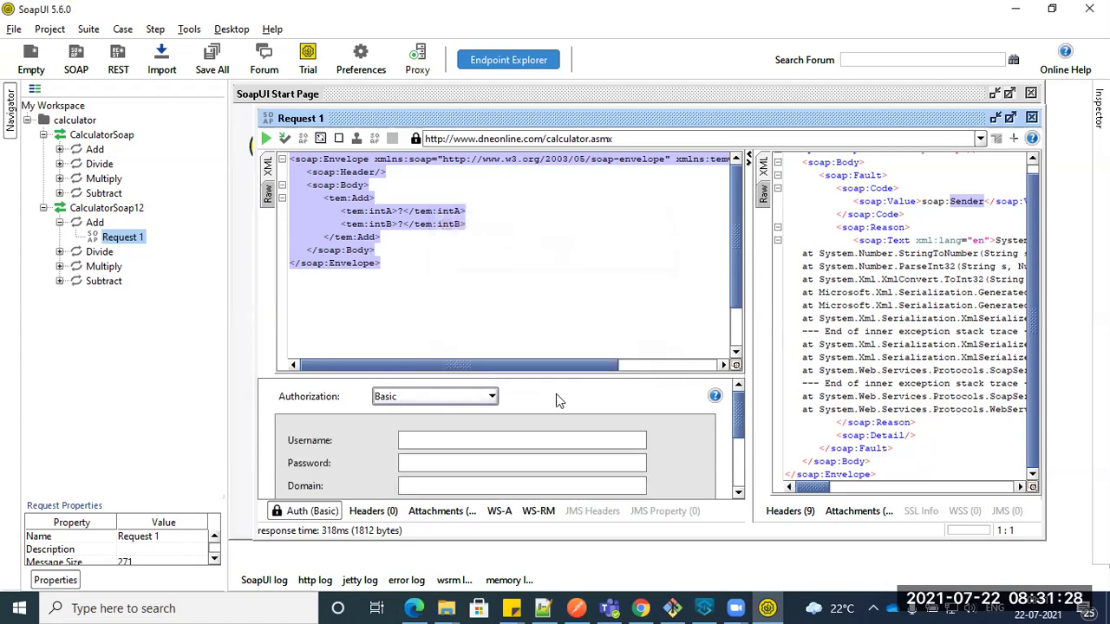
pyautogui.click(448, 462)
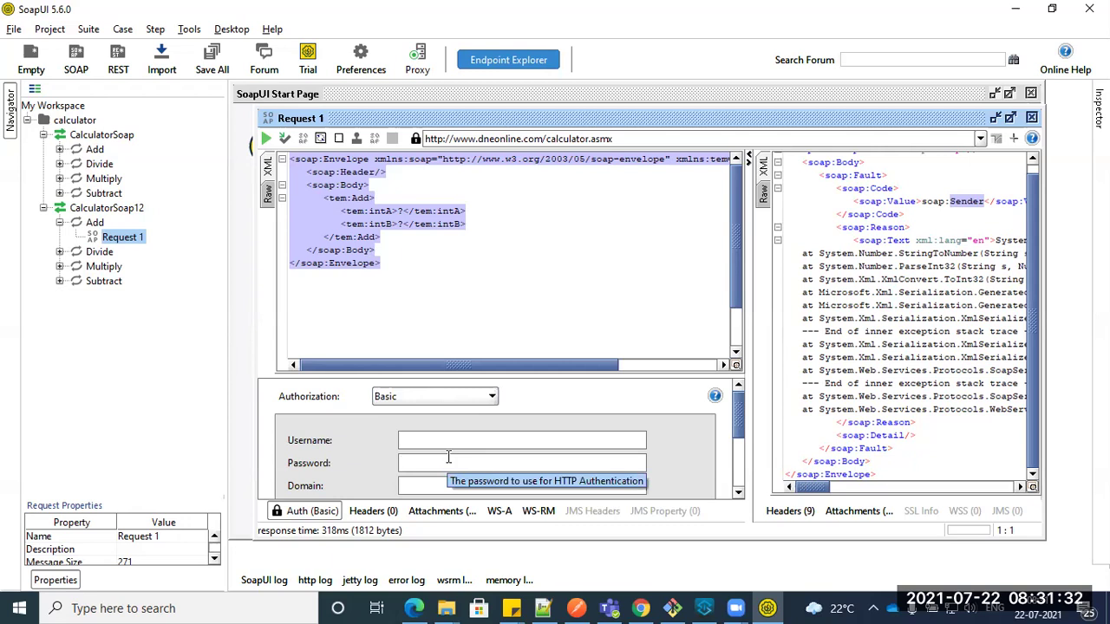
# Step: Switch to Chrome, select the calculator WSDL address and return to the Web Service Consumer configuration in Anypoint Studio
pyautogui.click(641, 608)
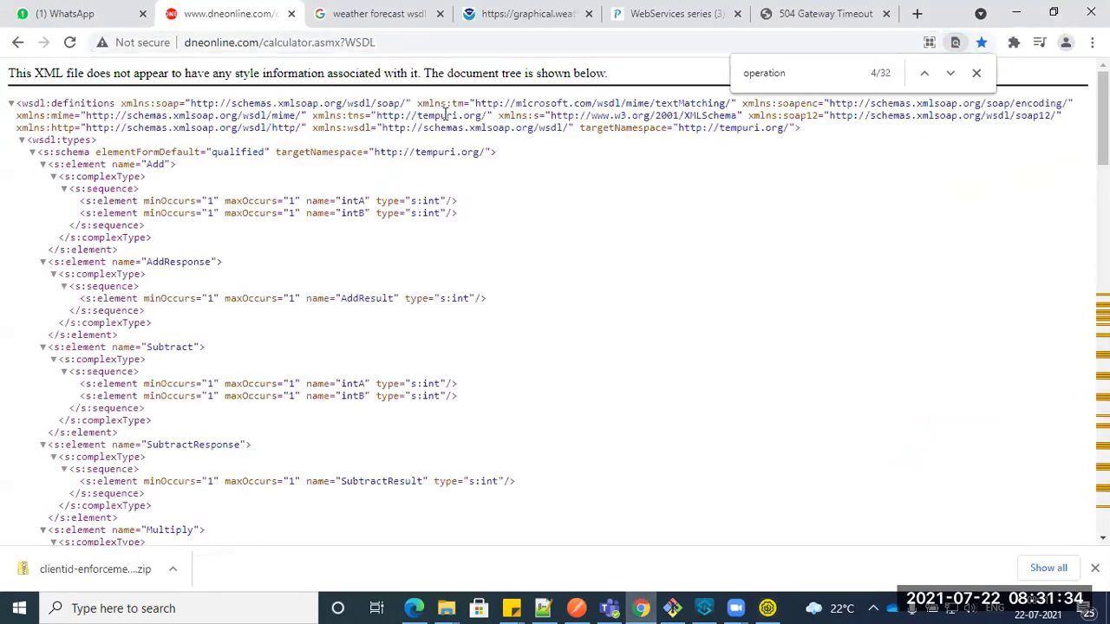
pyautogui.hotkey('ctrl', 'l')
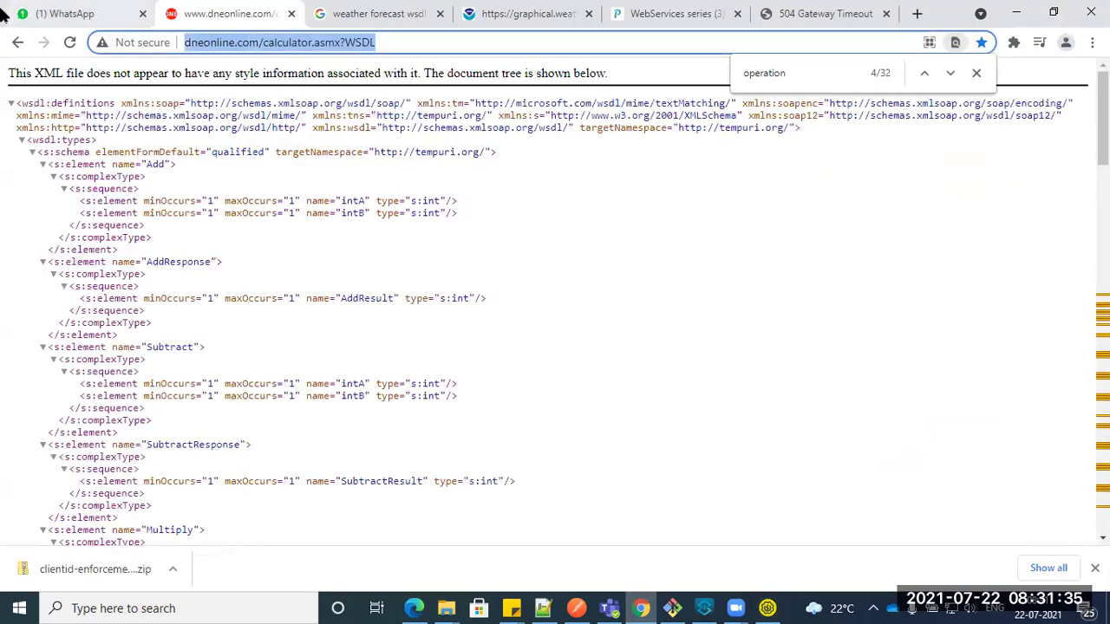
pyautogui.click(706, 607)
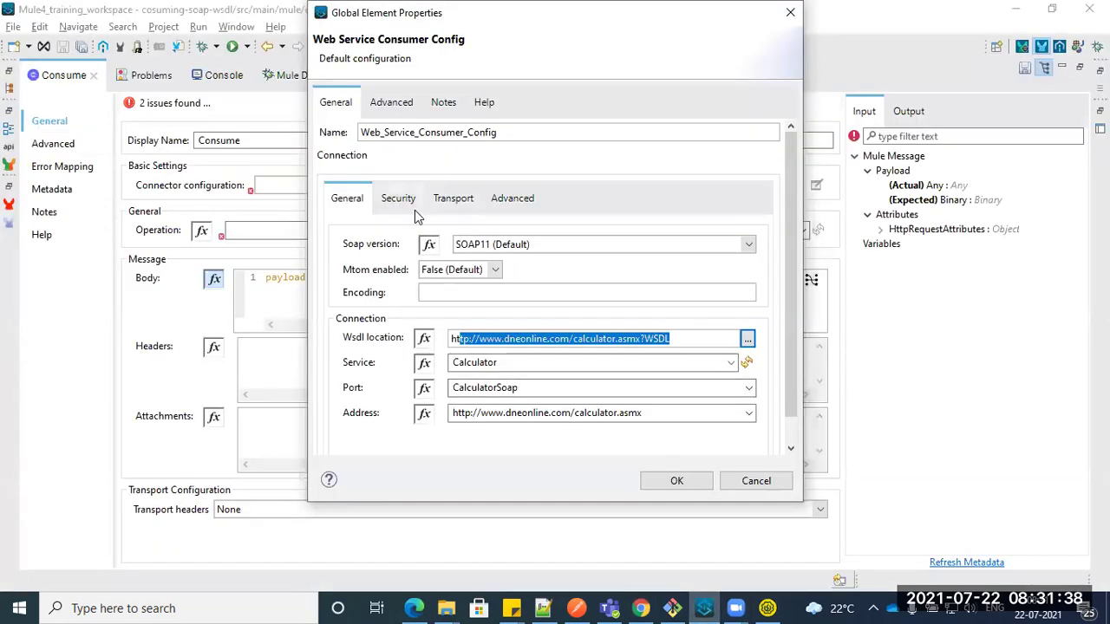
# Step: Examine the Web Service Security strategies of the configuration and return to its general connection settings
pyautogui.click(404, 201)
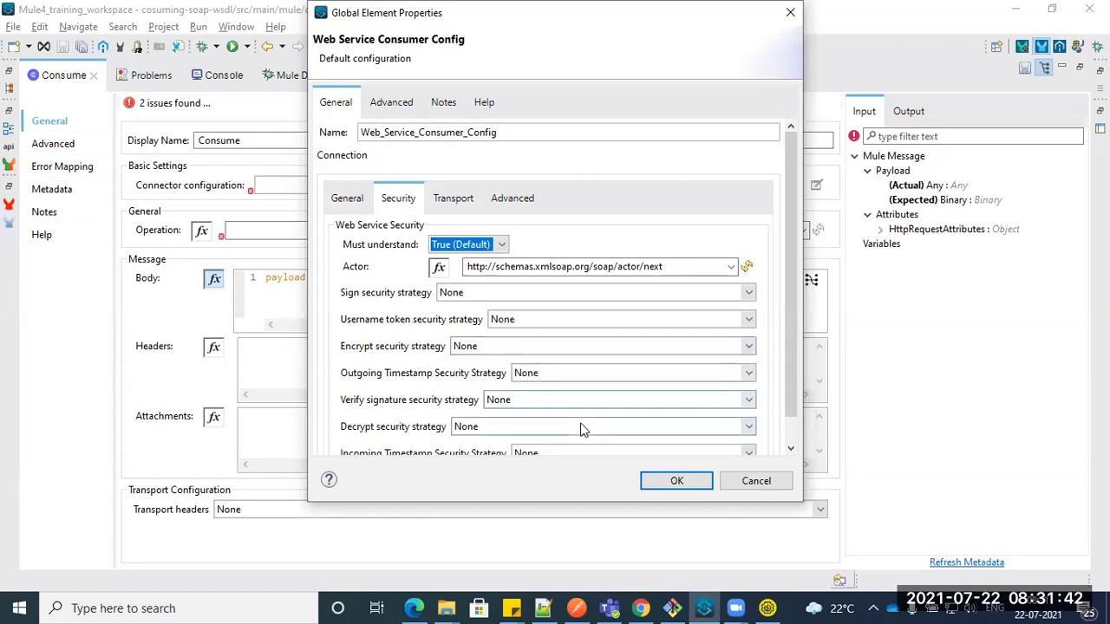
pyautogui.scroll(-1, 581, 426)
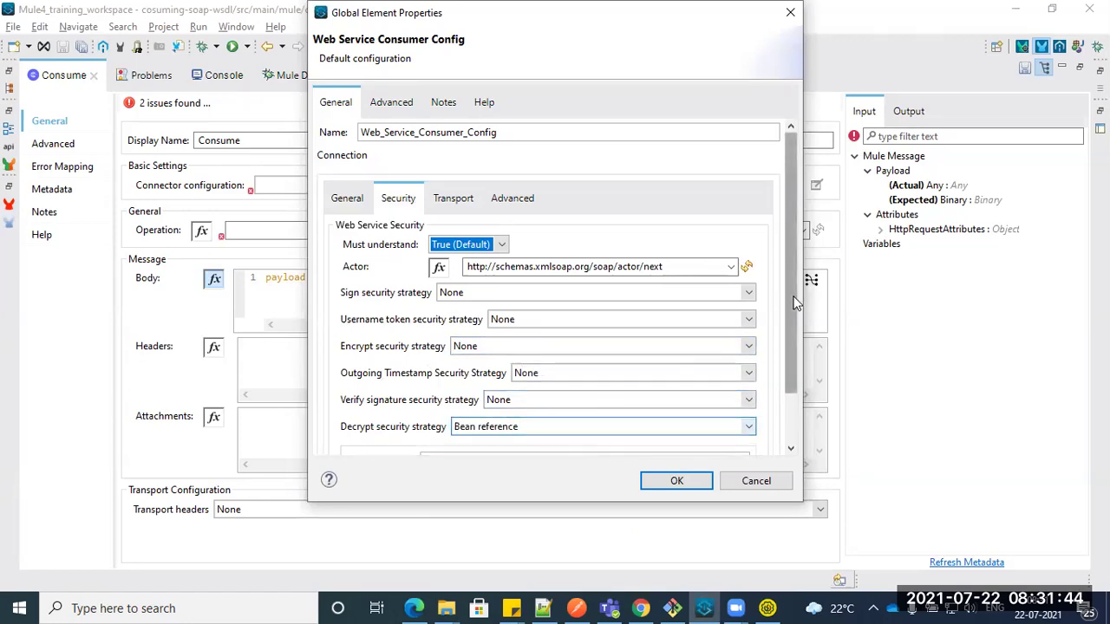
pyautogui.moveTo(796, 304); pyautogui.dragTo(795, 409)
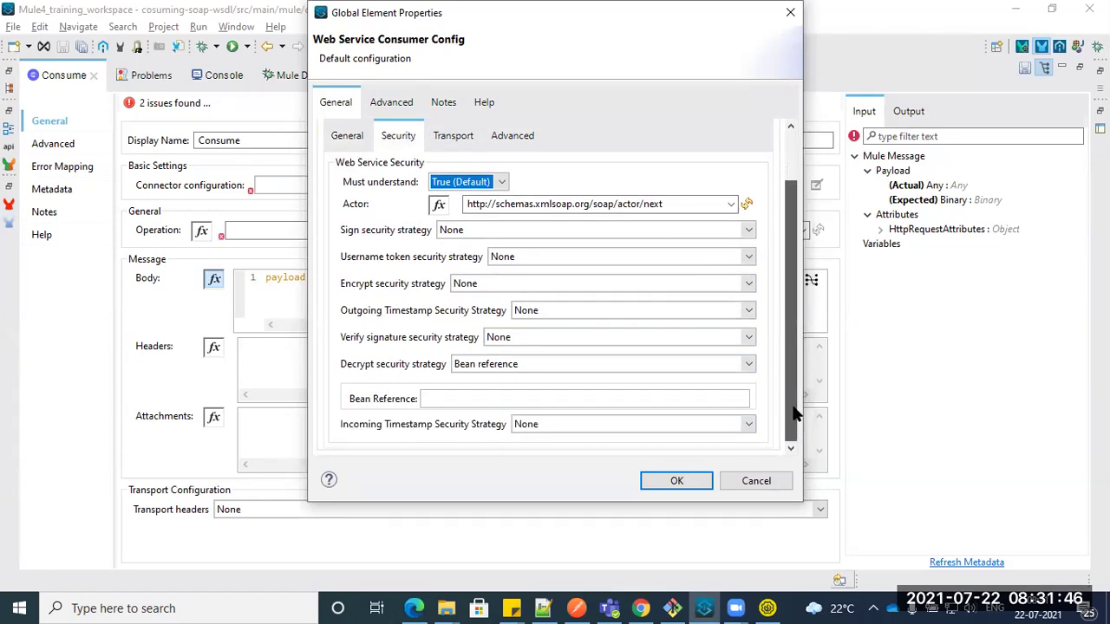
pyautogui.click(796, 346)
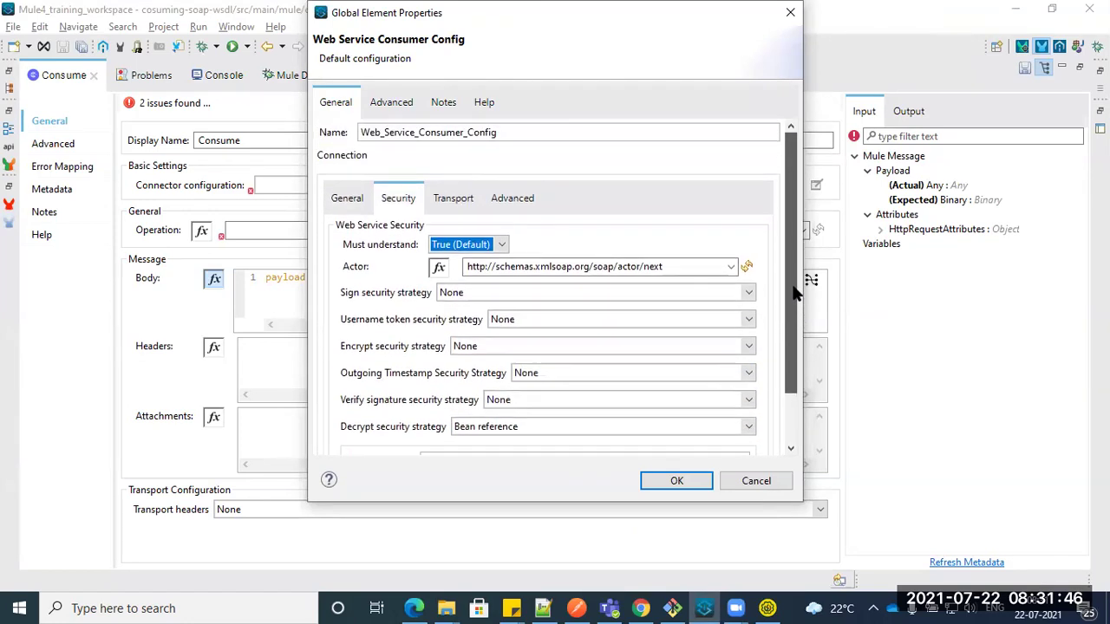
pyautogui.click(338, 198)
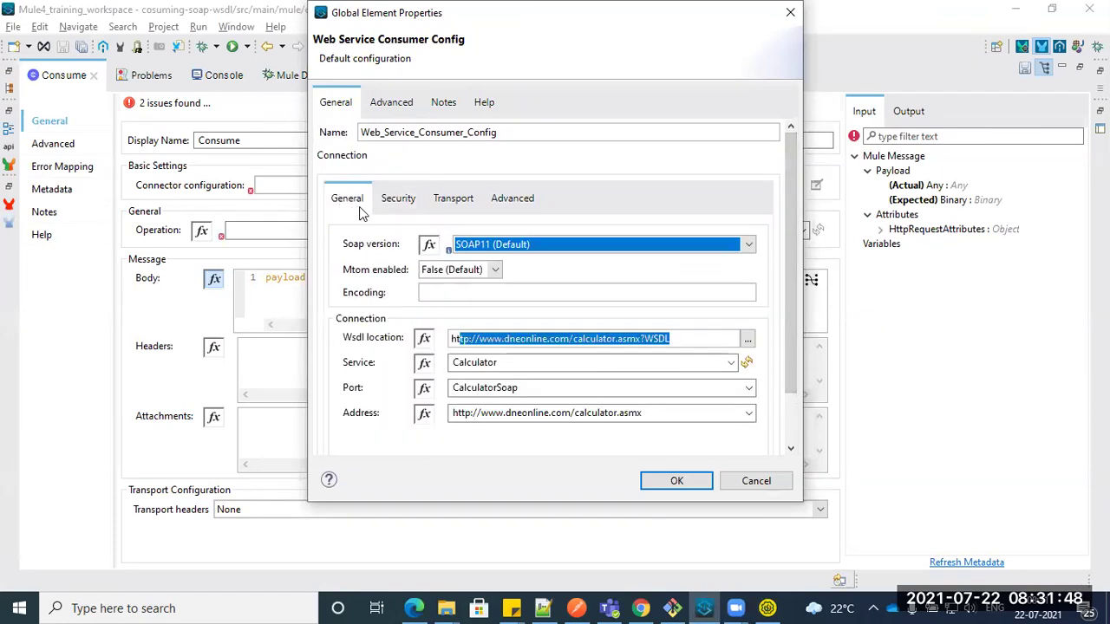
# Step: Accept the Web Service Consumer configuration and choose Add as the Consume component's operation
pyautogui.click(683, 488)
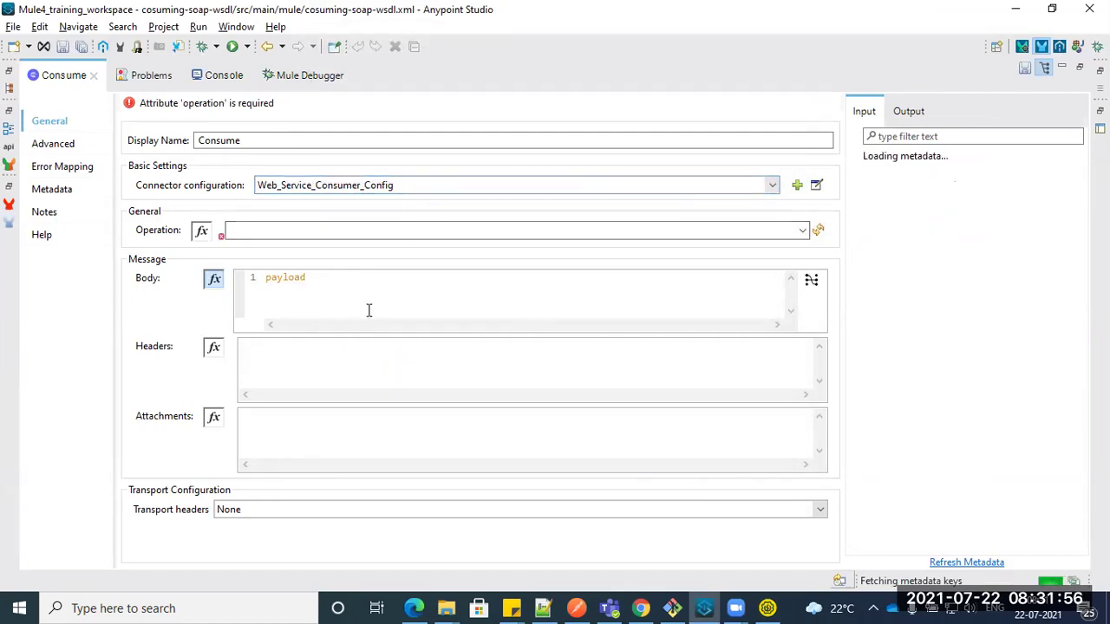
pyautogui.click(784, 233)
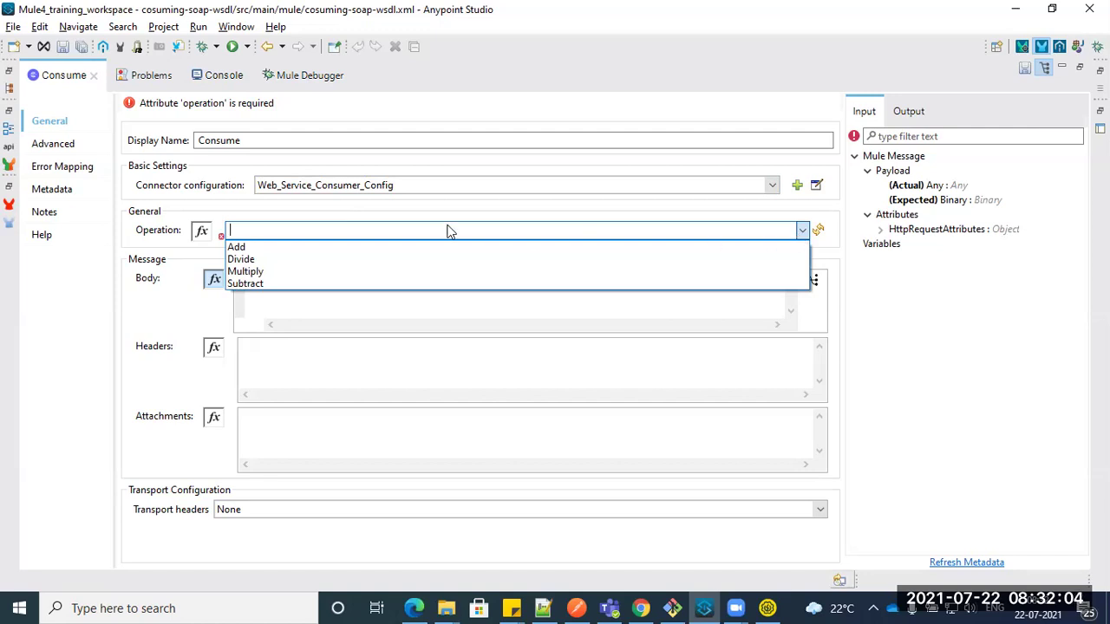
pyautogui.click(275, 247)
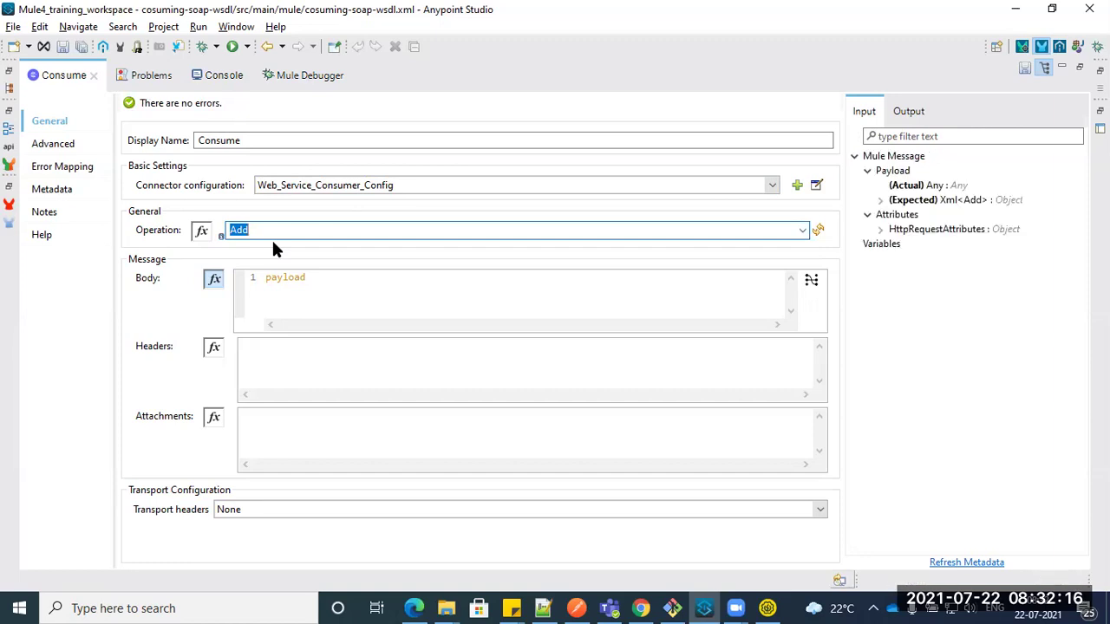
# Step: Review the Consume component's message body, headers and attachments, restoring the flow canvas and returning to the payload body expression
pyautogui.doubleClick(286, 278)
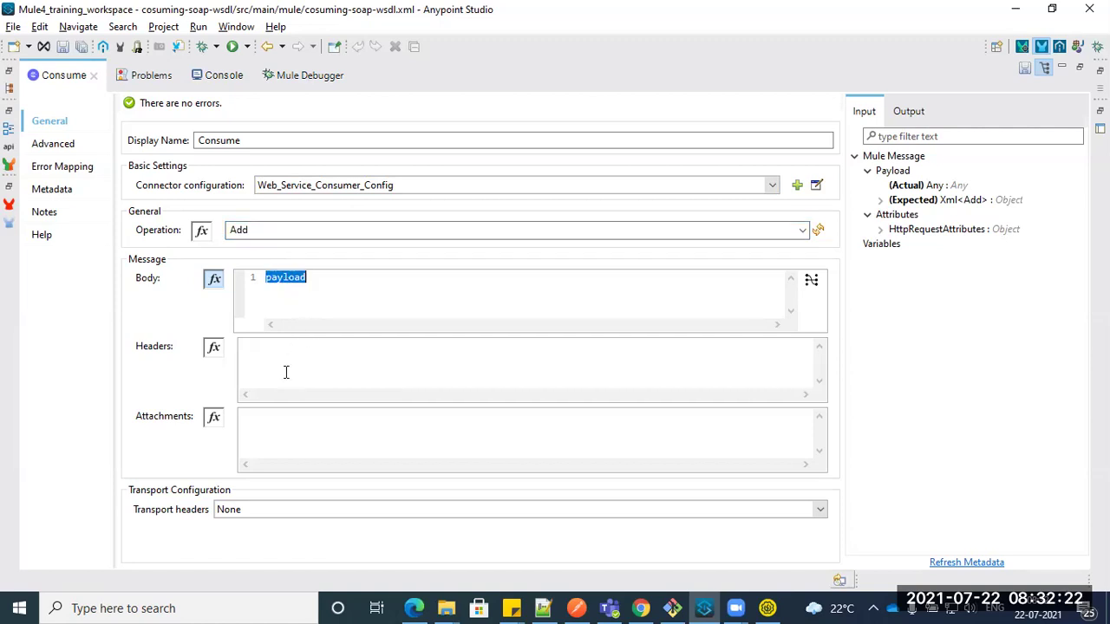
pyautogui.click(282, 423)
pyautogui.doubleClick(66, 77)
pyautogui.click(661, 232)
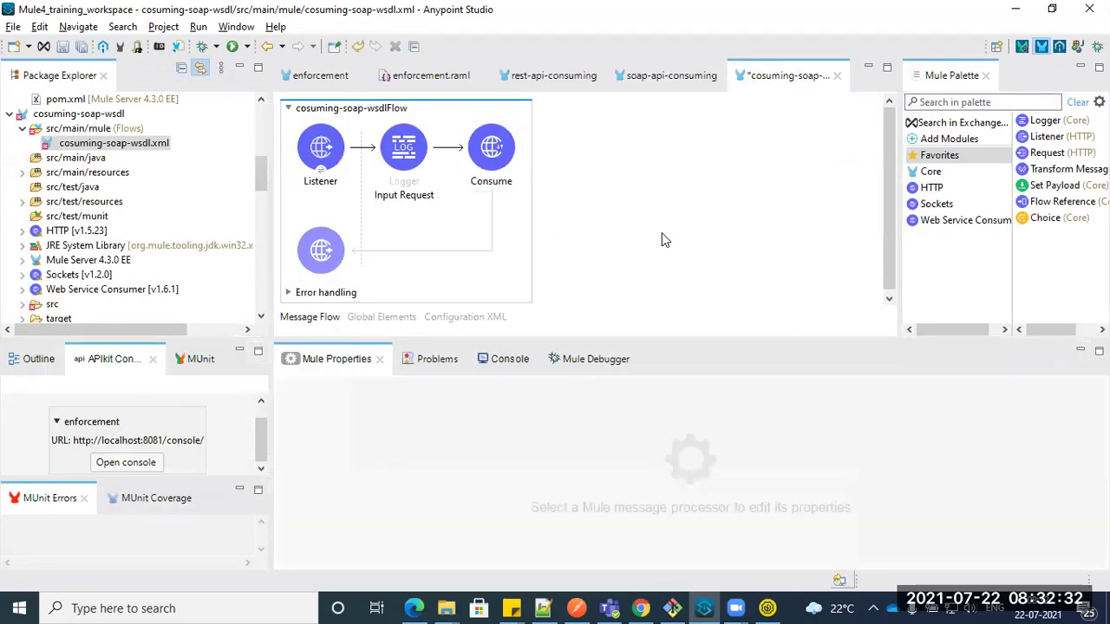
pyautogui.click(492, 178)
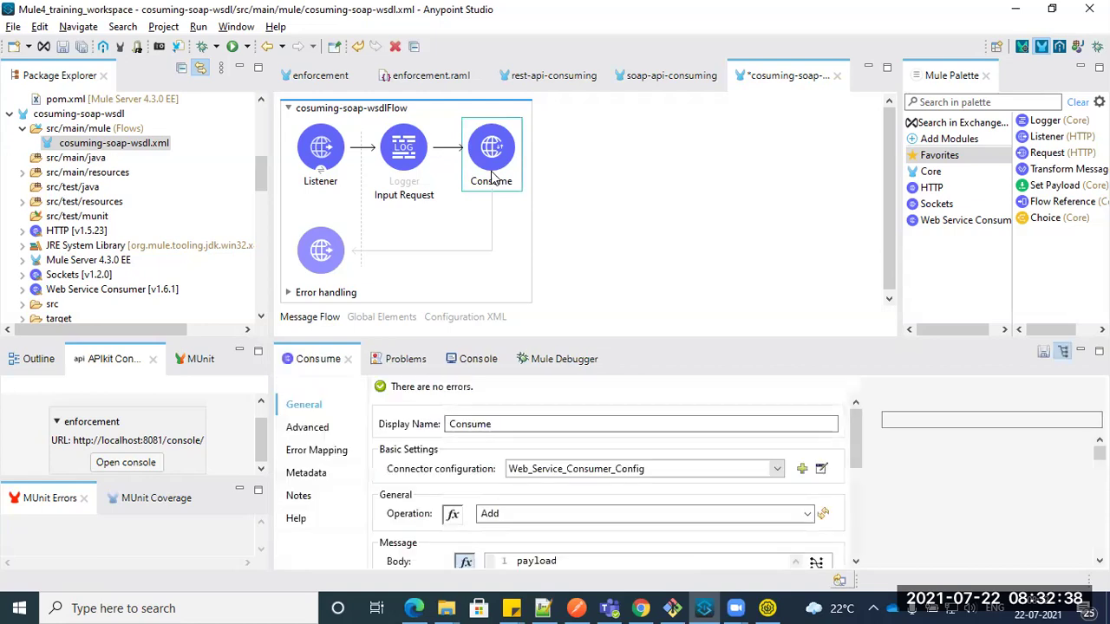
pyautogui.moveTo(855, 455)
pyautogui.mouseDown()
pyautogui.moveTo(855, 485)
pyautogui.moveTo(853, 457)
pyautogui.mouseUp()
pyautogui.doubleClick(533, 511)
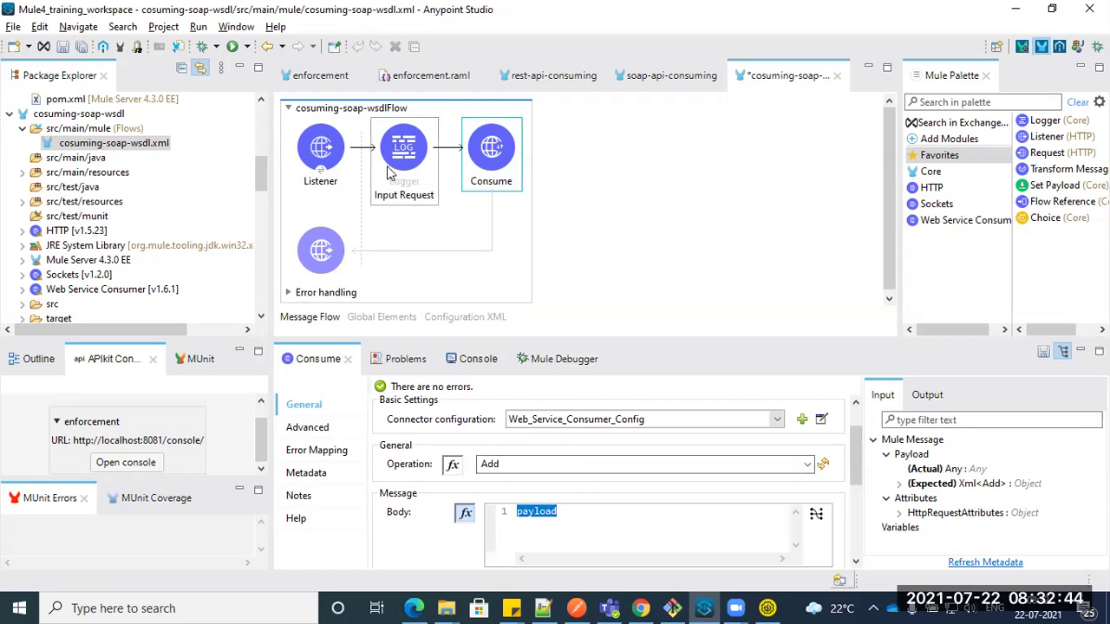
# Step: Switch to SoapUI to examine the Add request's intA and intB elements and its response, and return to Anypoint Studio
pyautogui.click(767, 607)
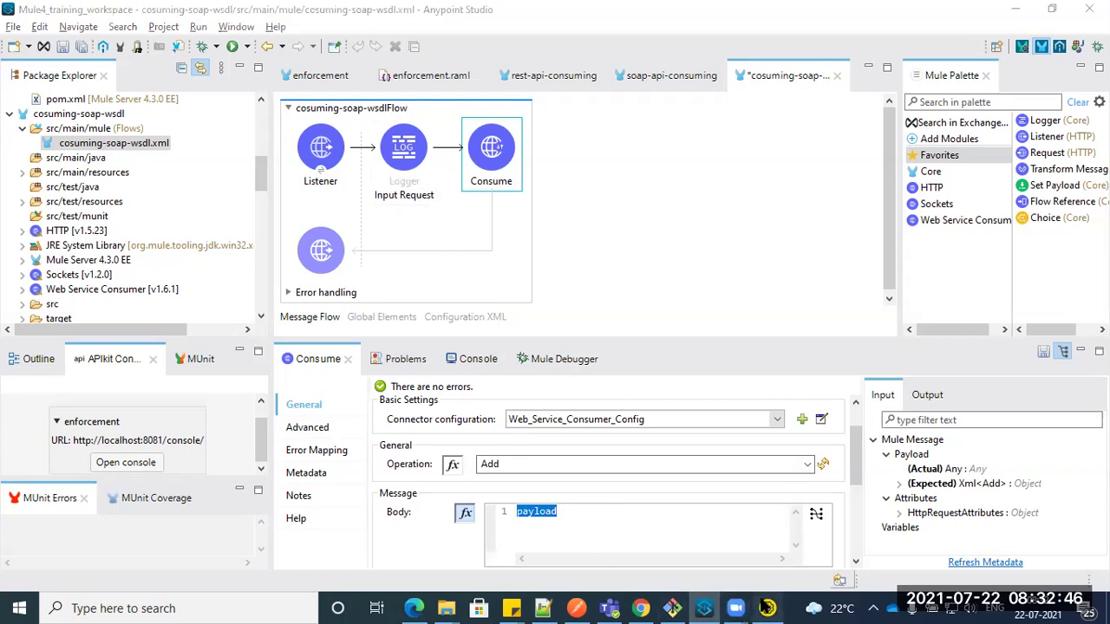
pyautogui.moveTo(453, 273); pyautogui.dragTo(258, 128)
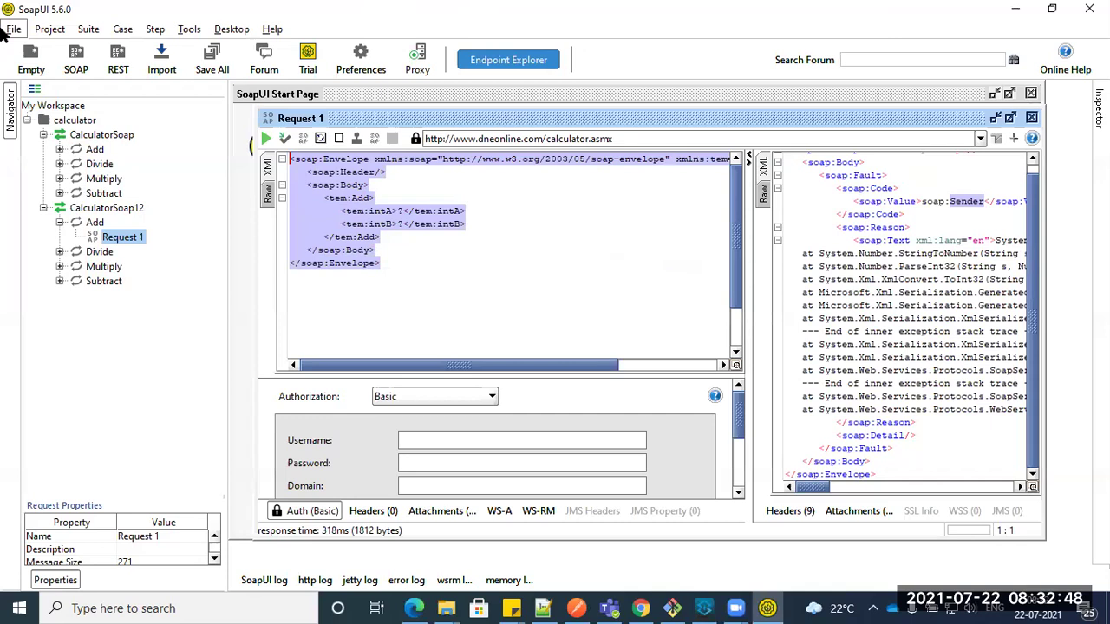
pyautogui.click(423, 232)
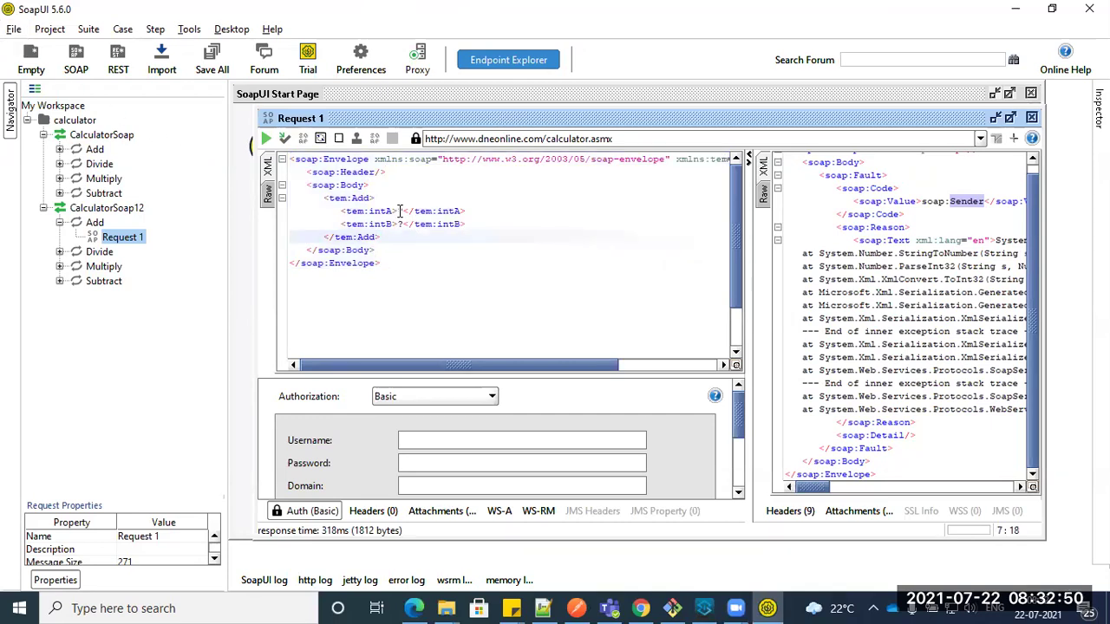
pyautogui.click(400, 223)
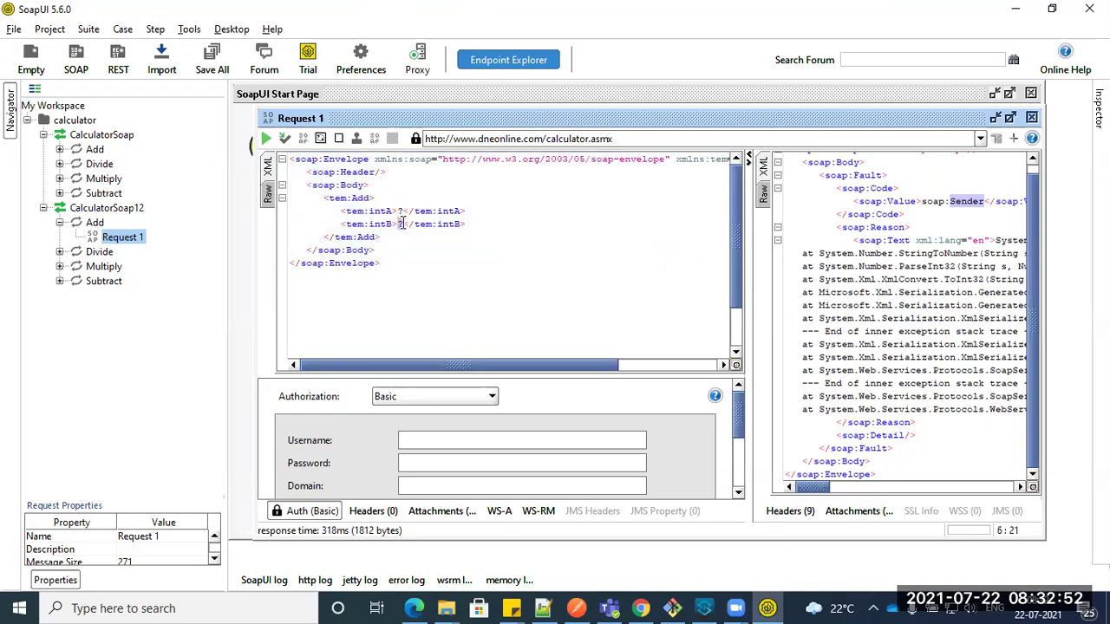
pyautogui.write('3')
pyautogui.moveTo(749, 195); pyautogui.dragTo(515, 195)
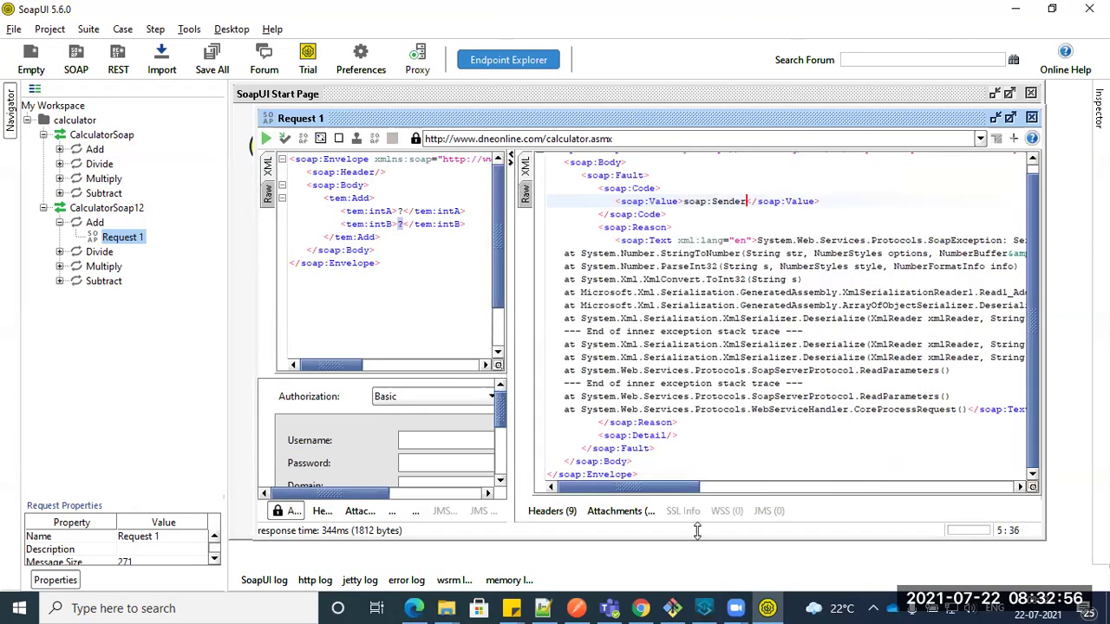
pyautogui.click(706, 607)
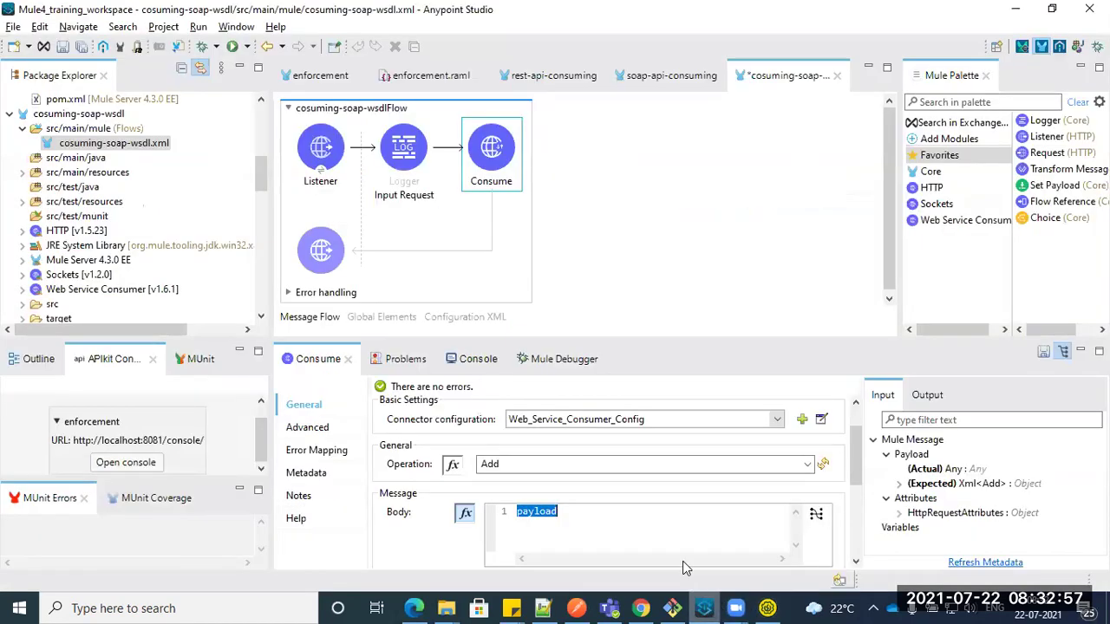
# Step: Save the project and insert a Transform Message between the Input Request logger and Consume
pyautogui.click(88, 52)
pyautogui.click(973, 105)
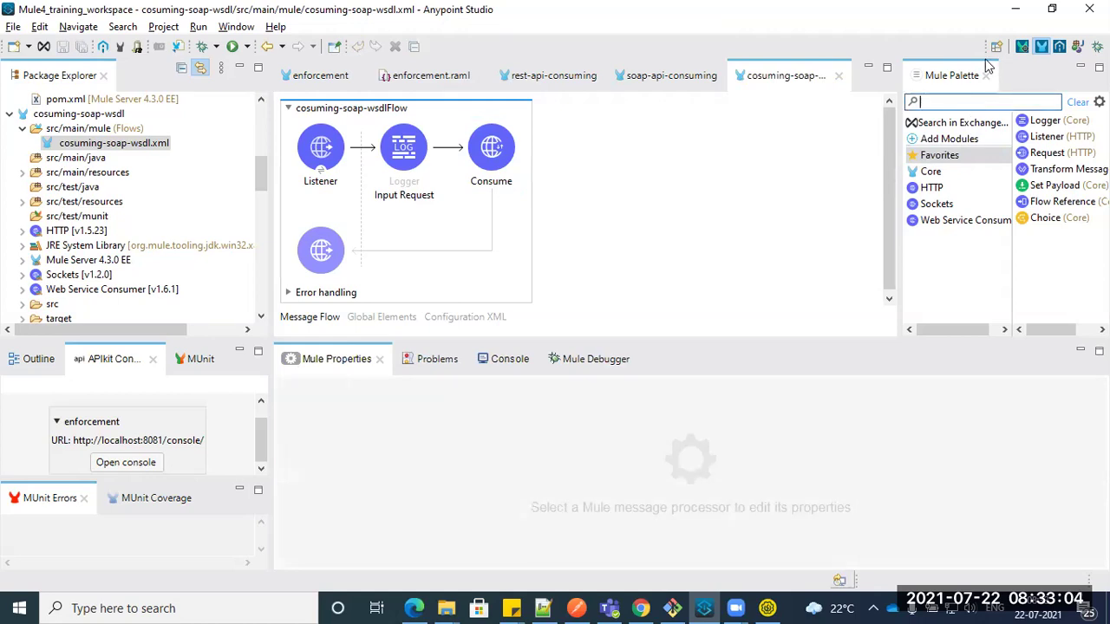
pyautogui.write('trans')
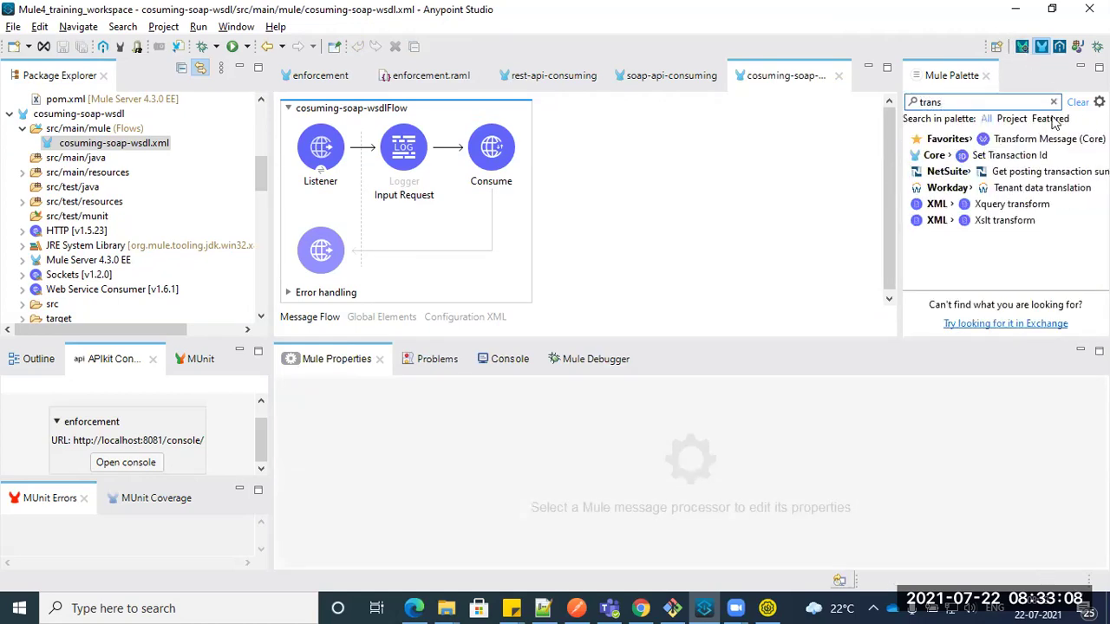
pyautogui.moveTo(1049, 140)
pyautogui.mouseDown()
pyautogui.moveTo(755, 164)
pyautogui.moveTo(460, 151)
pyautogui.mouseUp()
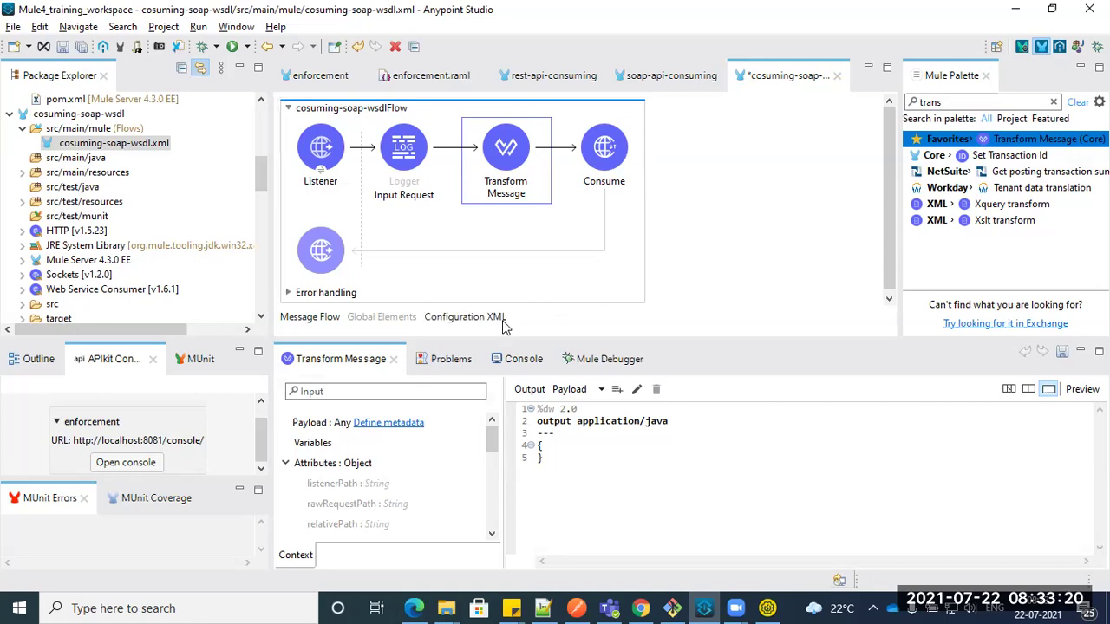
# Step: Enlarge the Transform Message editor, show its graphical mapping view and add the intA output field to the script
pyautogui.scroll(-3, 398, 479)
pyautogui.scroll(-2, 397, 480)
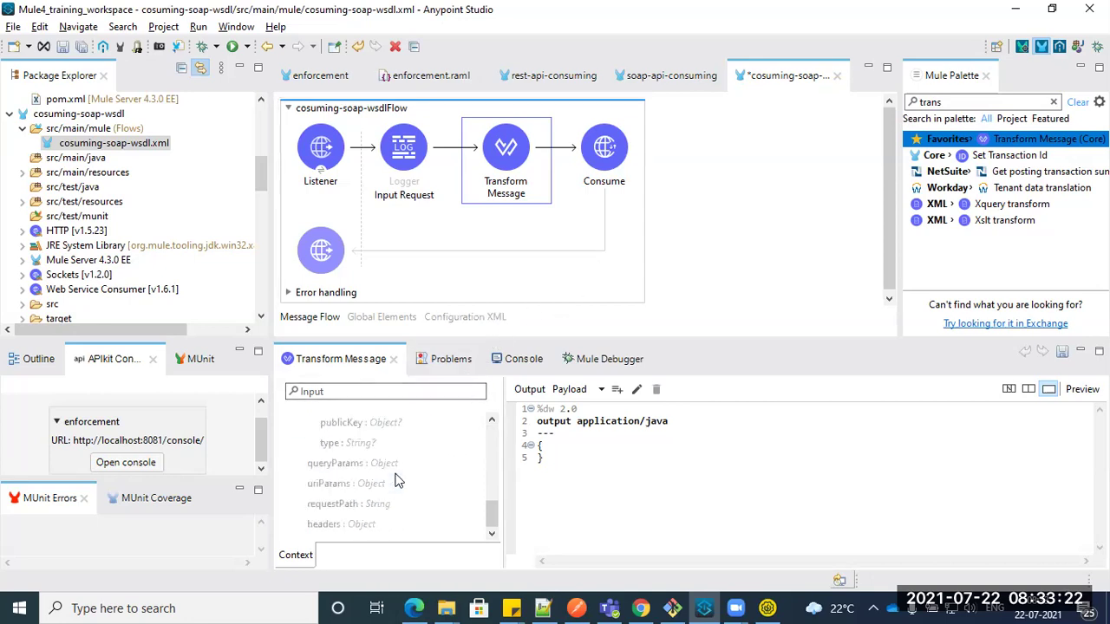
pyautogui.doubleClick(340, 359)
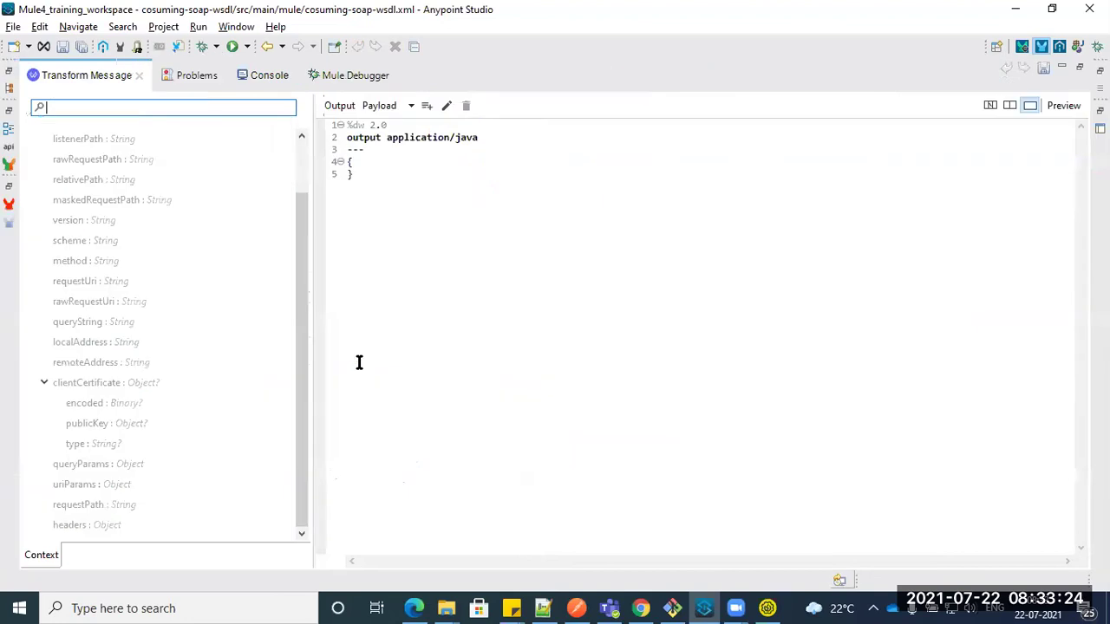
pyautogui.moveTo(312, 225); pyautogui.dragTo(537, 246)
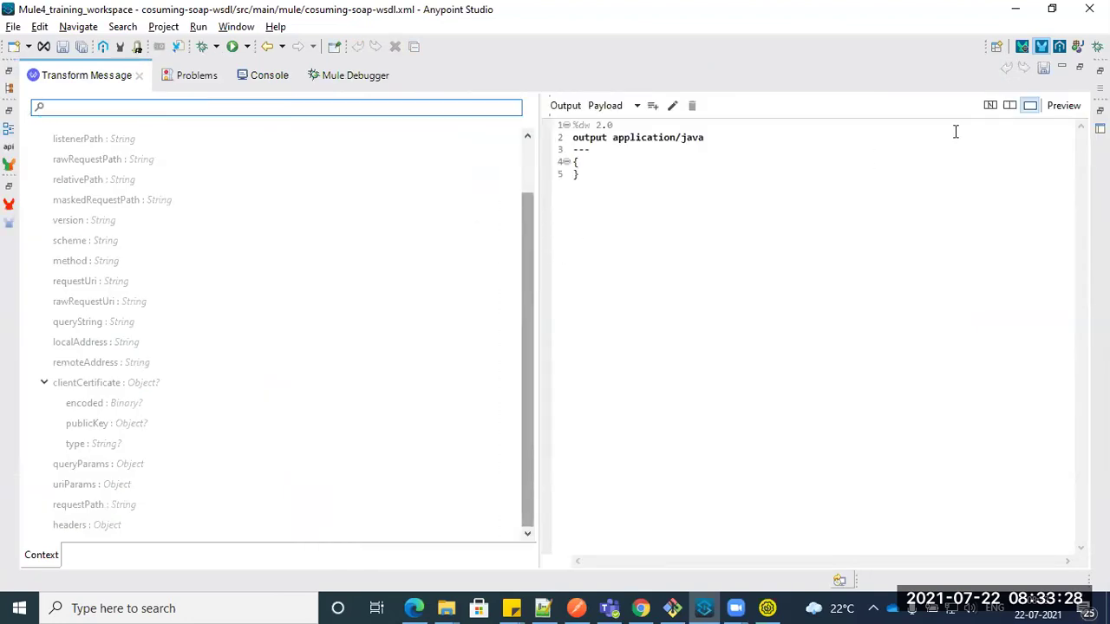
pyautogui.click(990, 107)
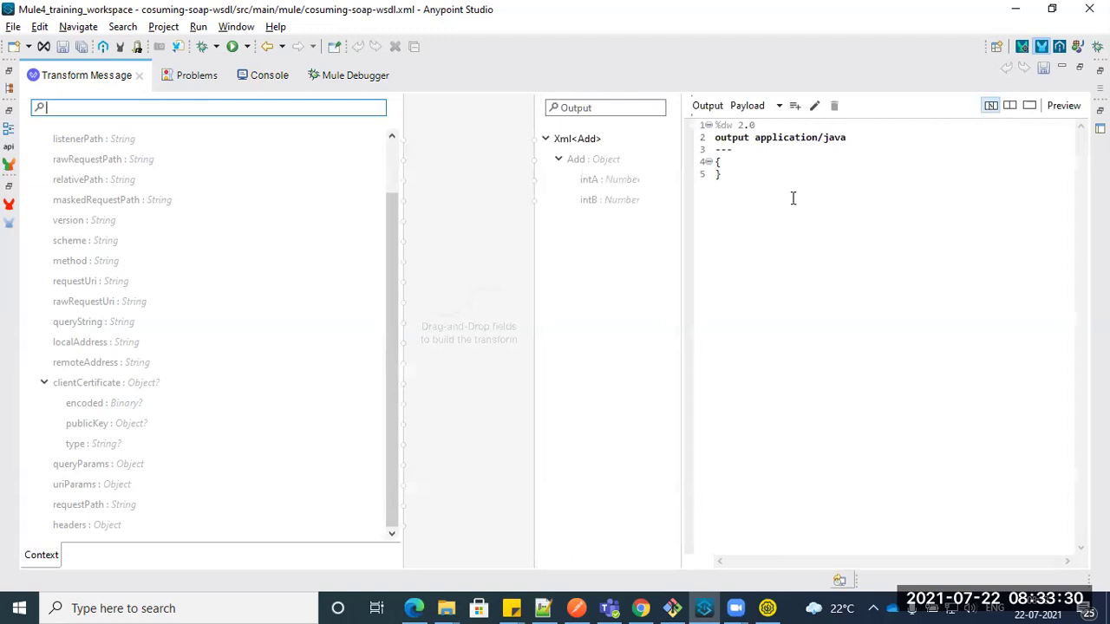
pyautogui.doubleClick(606, 181)
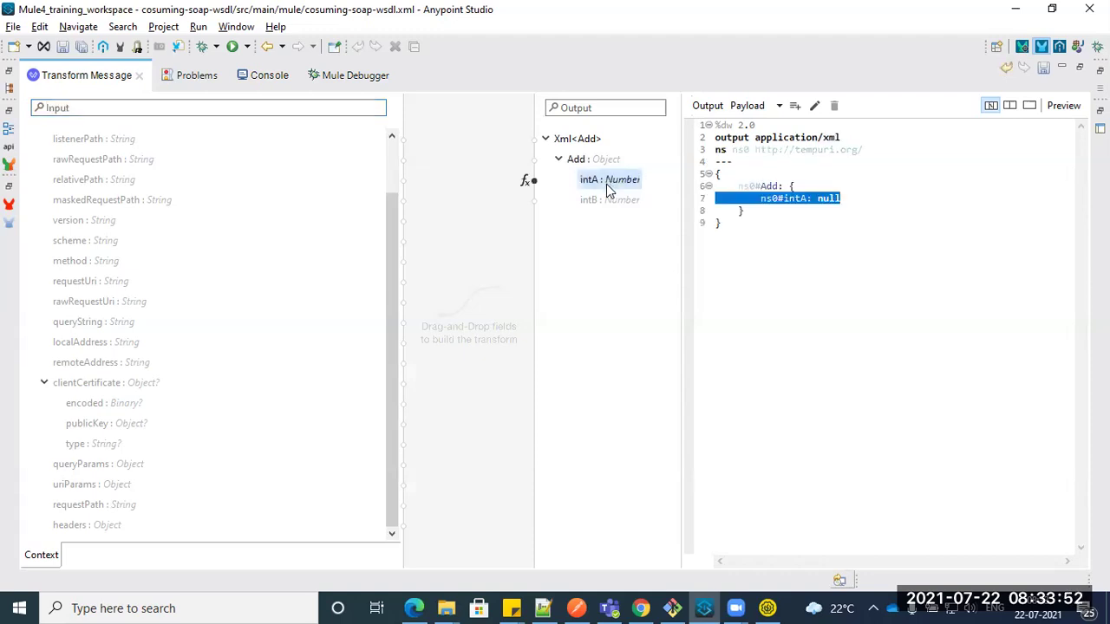
# Step: Add the intB field to the Add output mapping and set intA to 123 in the DataWeave script
pyautogui.doubleClick(606, 200)
pyautogui.click(807, 288)
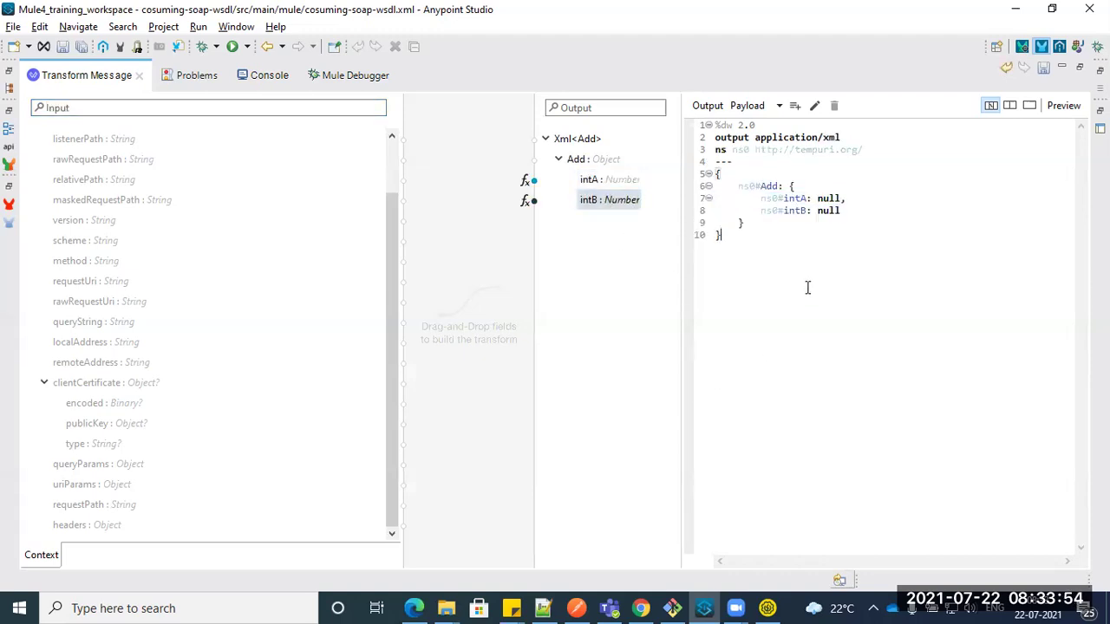
pyautogui.moveTo(817, 198); pyautogui.dragTo(840, 210)
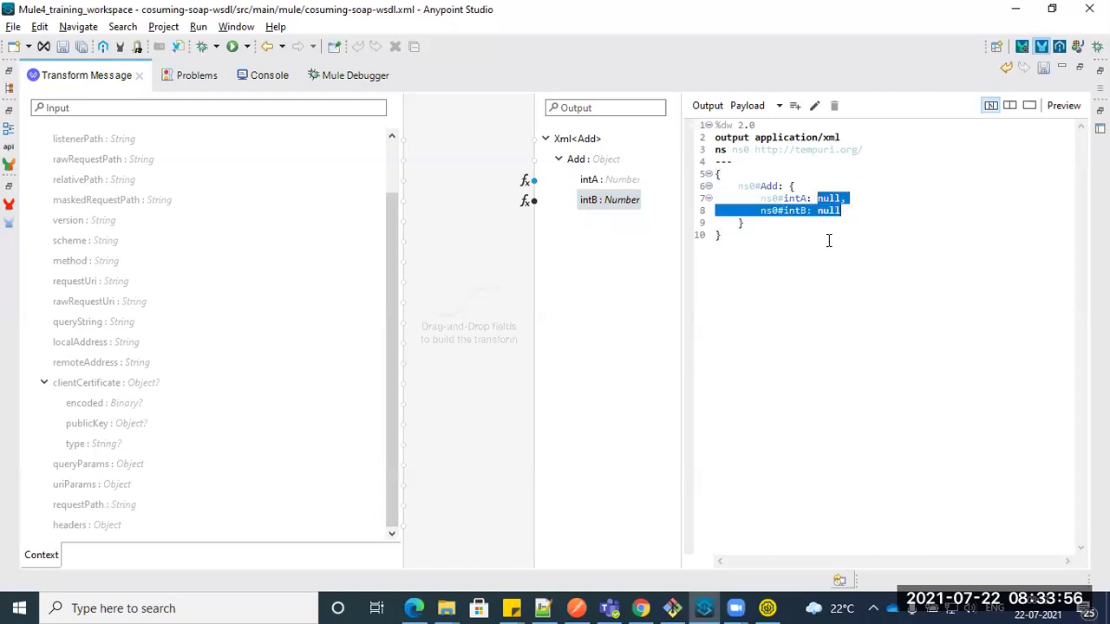
pyautogui.click(815, 224)
pyautogui.doubleClick(828, 210)
pyautogui.doubleClick(827, 198)
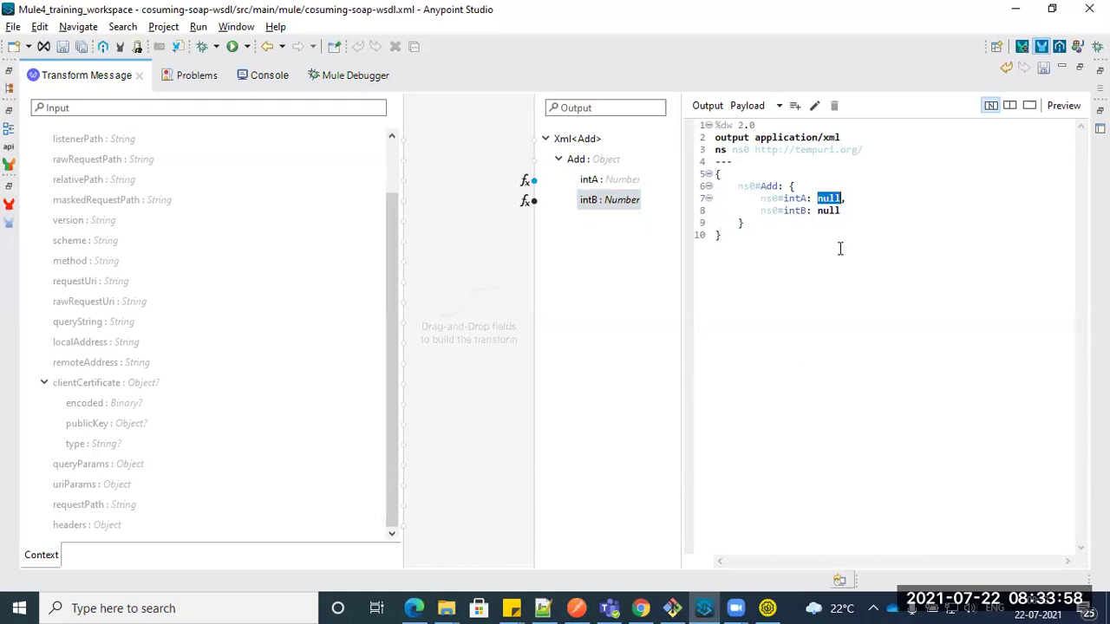
pyautogui.write('123')
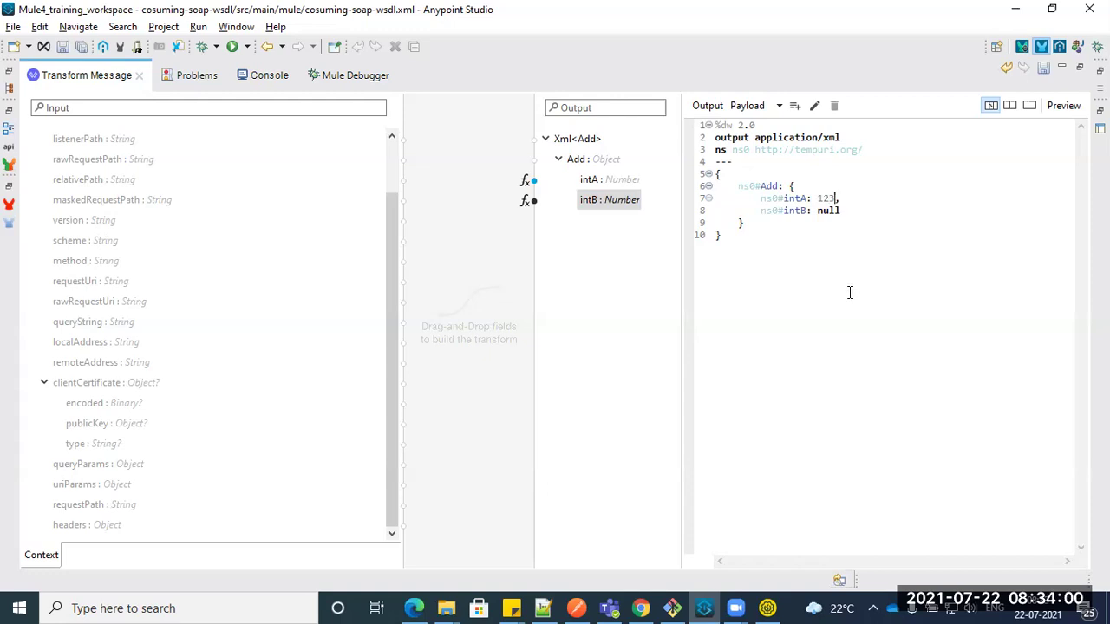
# Step: Set the value of ns0#intB to 124 in the DataWeave script
pyautogui.click(831, 216)
pyautogui.doubleClick(830, 217)
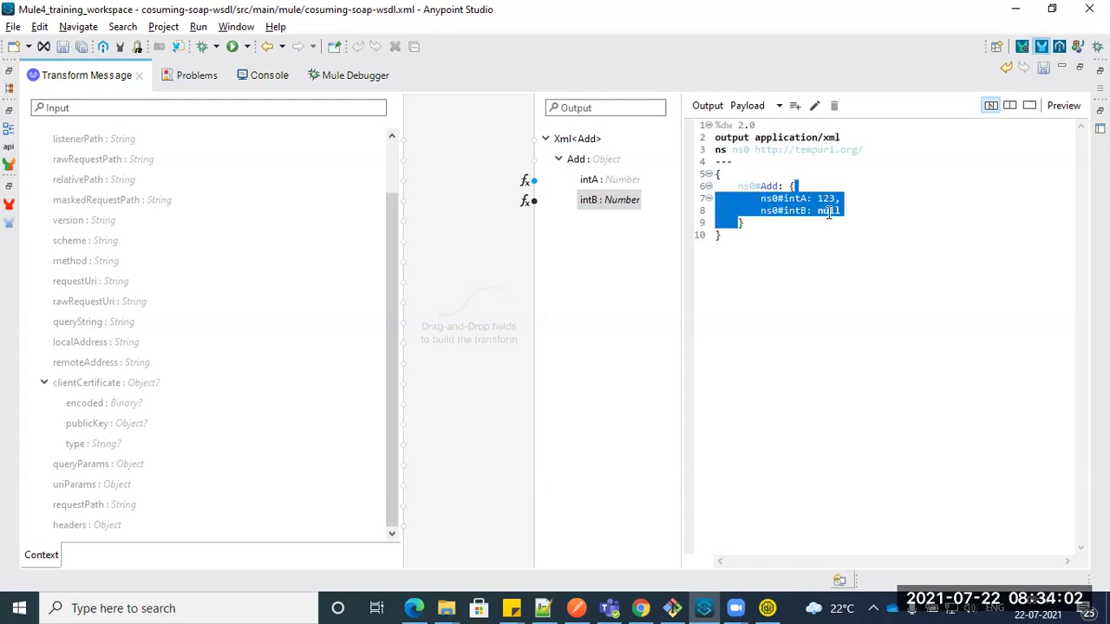
pyautogui.click(828, 215)
pyautogui.doubleClick(827, 210)
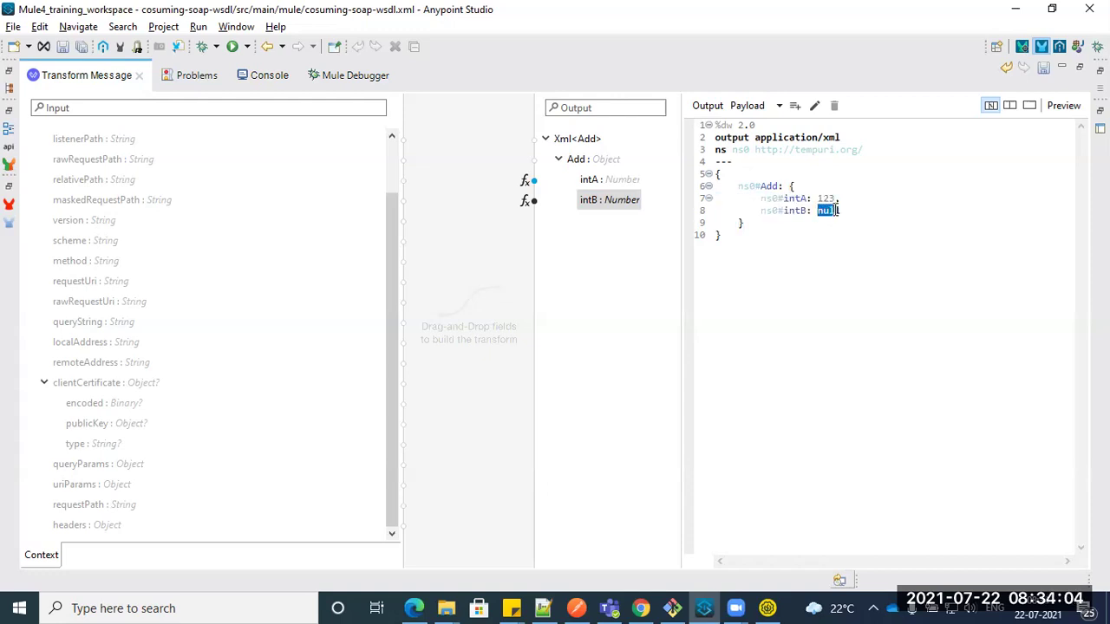
pyautogui.write('124')
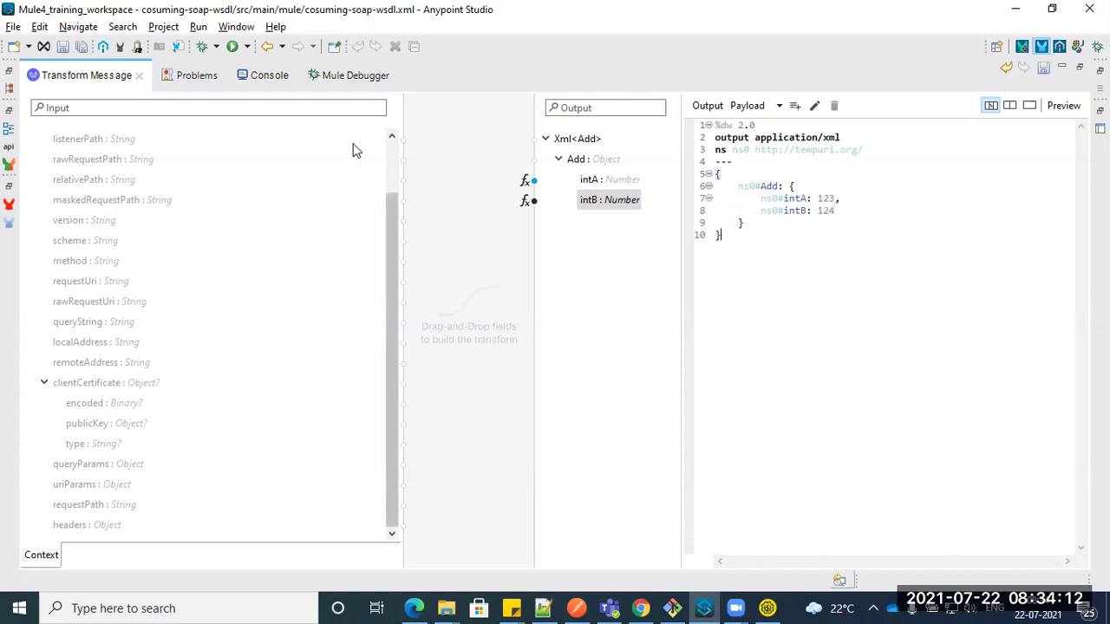
# Step: Restore the maximized Transform Message view to its normal size and save the flow
pyautogui.doubleClick(122, 78)
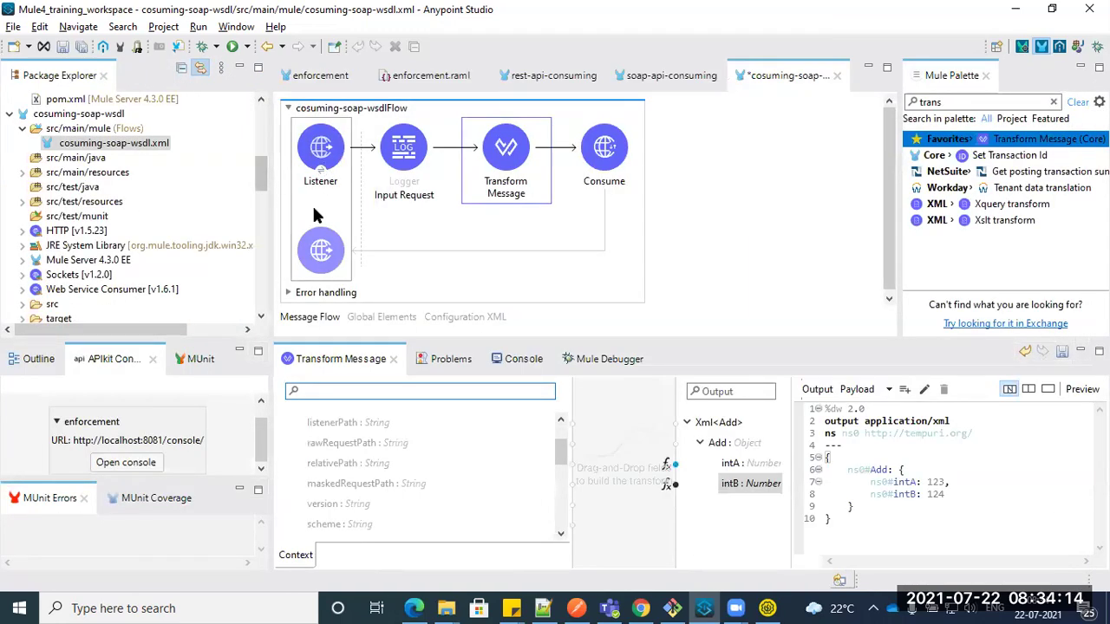
pyautogui.click(704, 198)
pyautogui.click(78, 45)
pyautogui.click(506, 152)
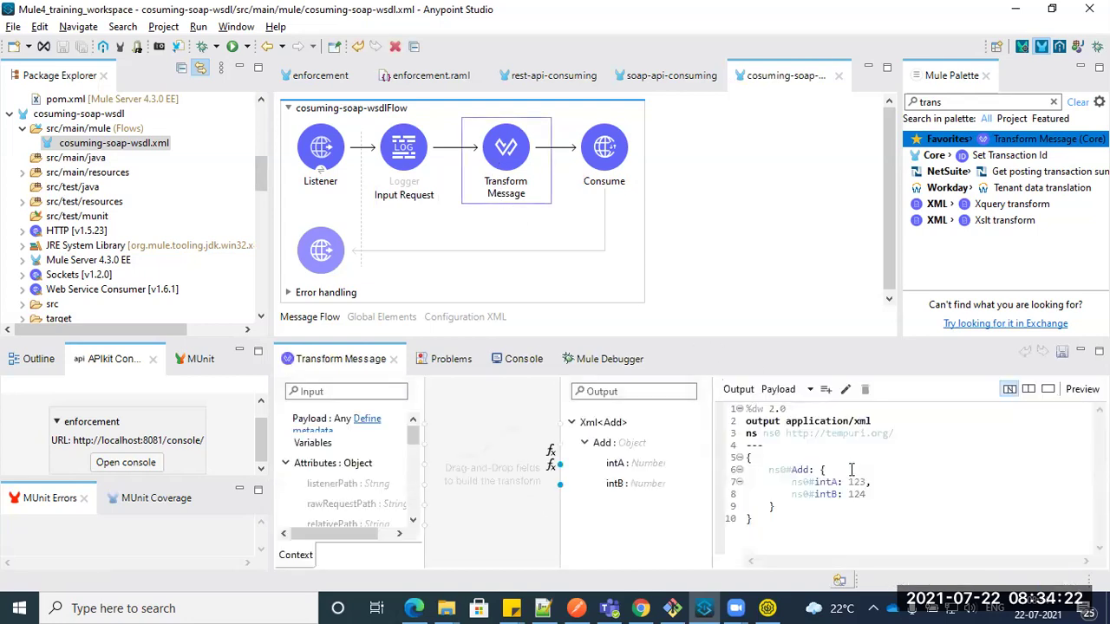
pyautogui.doubleClick(857, 494)
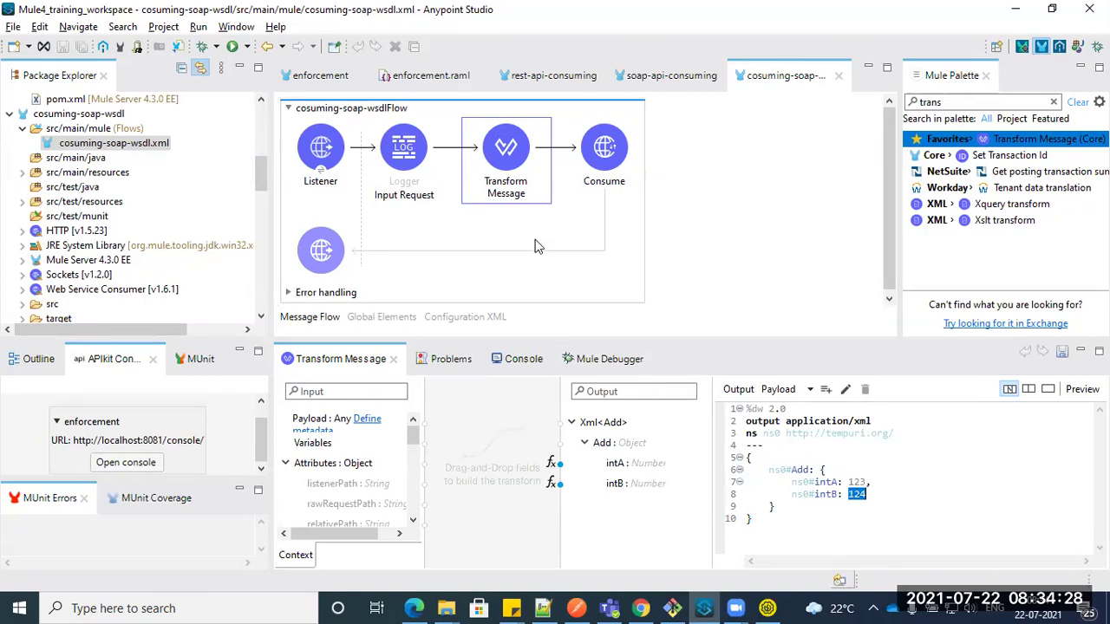
pyautogui.doubleClick(856, 482)
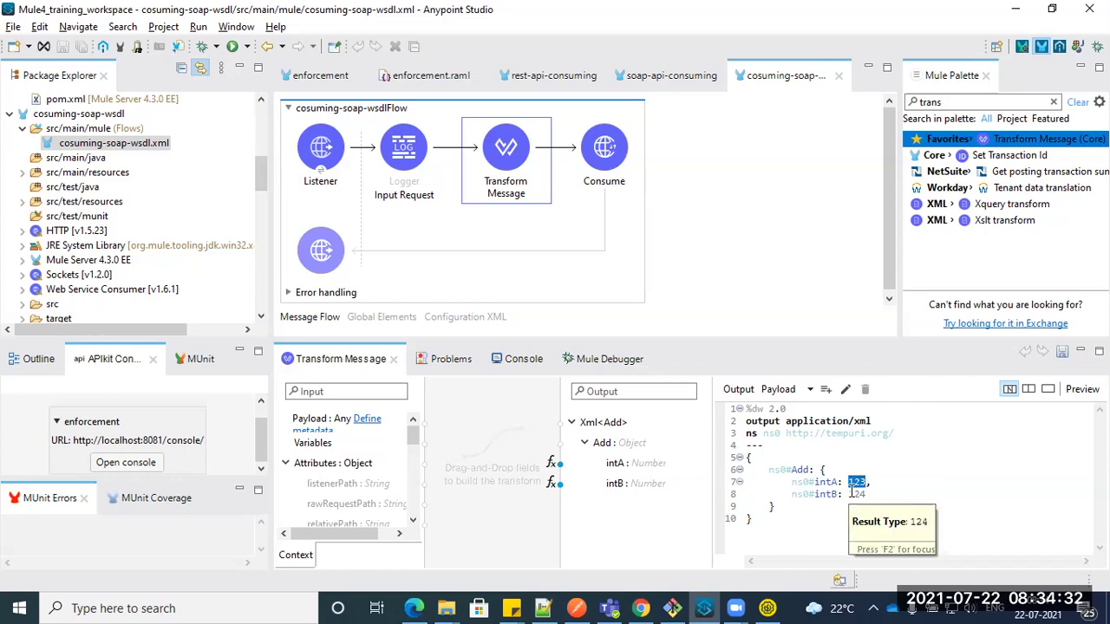
pyautogui.click(697, 134)
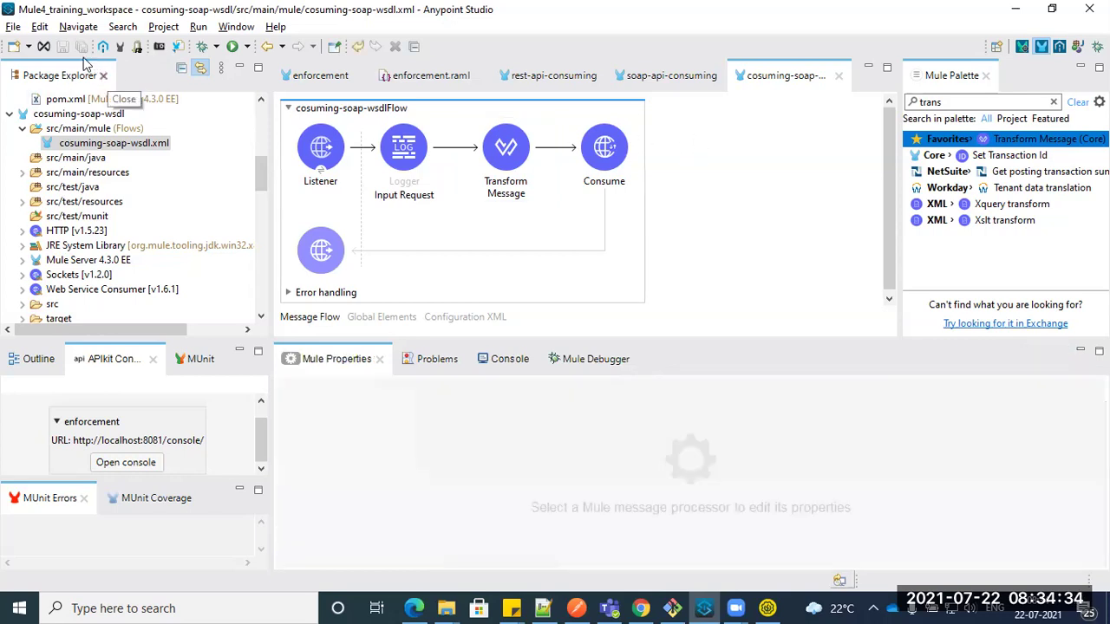
# Step: Find Transform Message in the palette with "trans" and add it to the flow after the Consume component
pyautogui.doubleClick(932, 102)
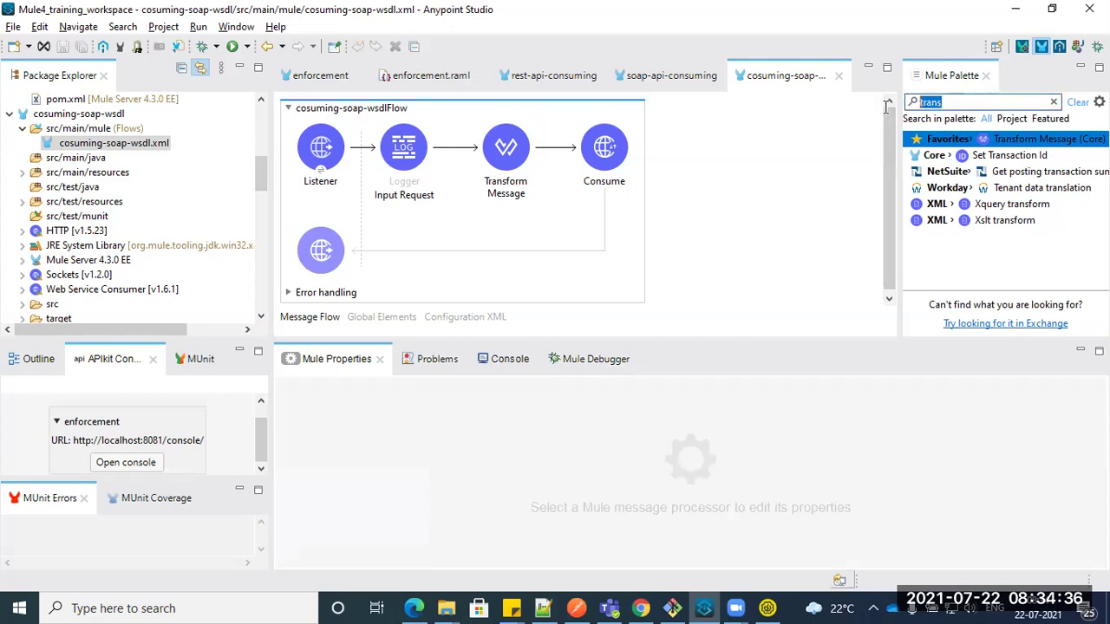
pyautogui.write('trans')
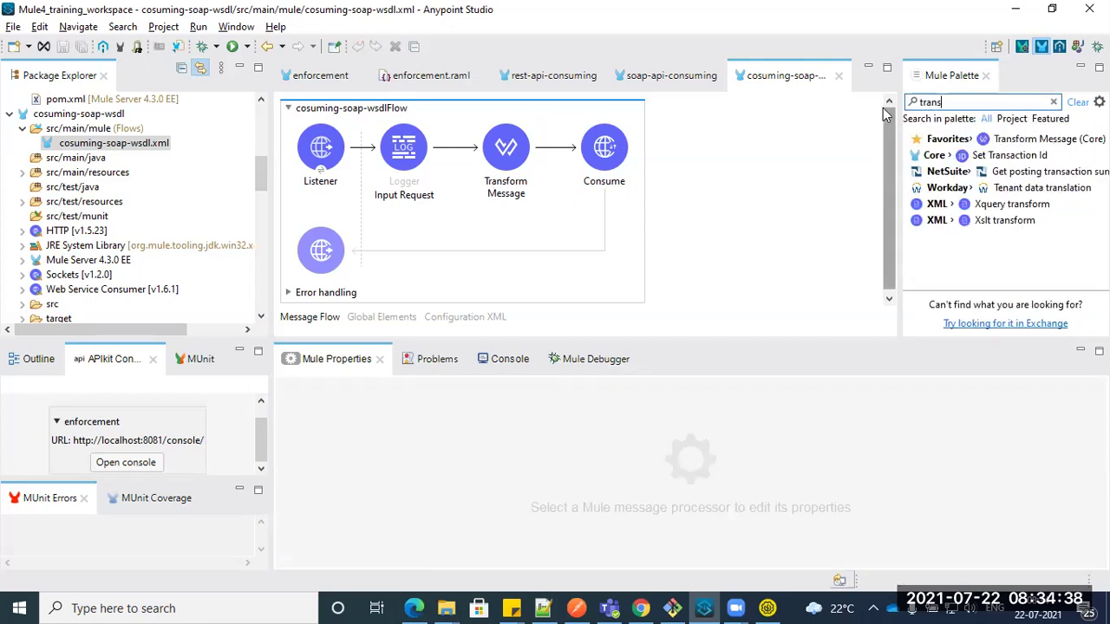
pyautogui.click(1021, 141)
pyautogui.moveTo(1021, 141); pyautogui.dragTo(661, 168)
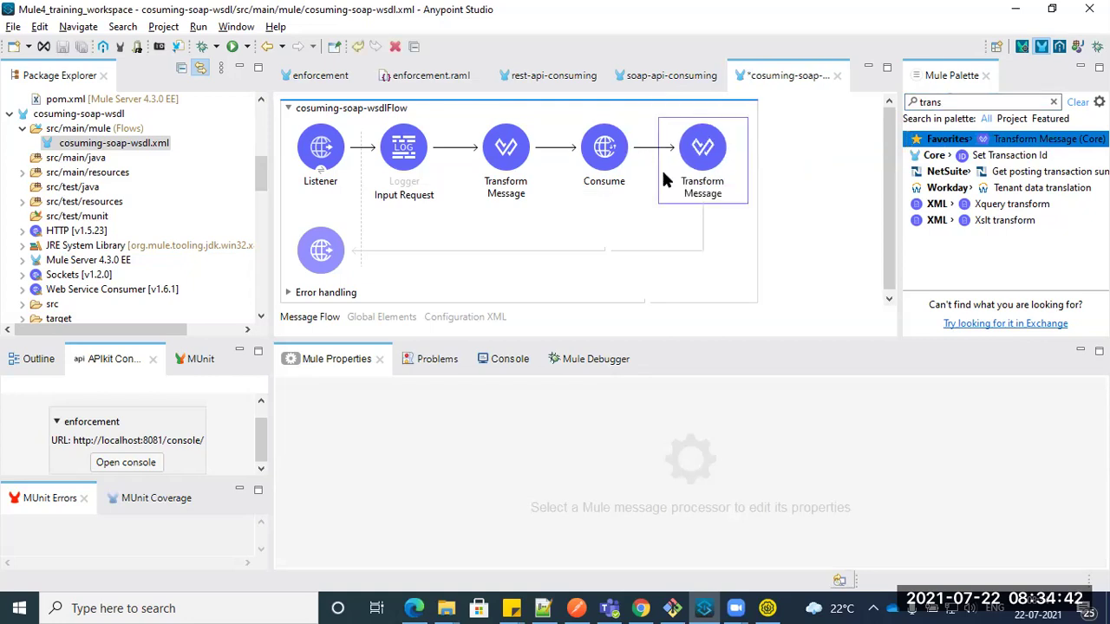
# Step: Set the new Transform Message's output to application/json with payload as its body, and save the flow
pyautogui.click(901, 420)
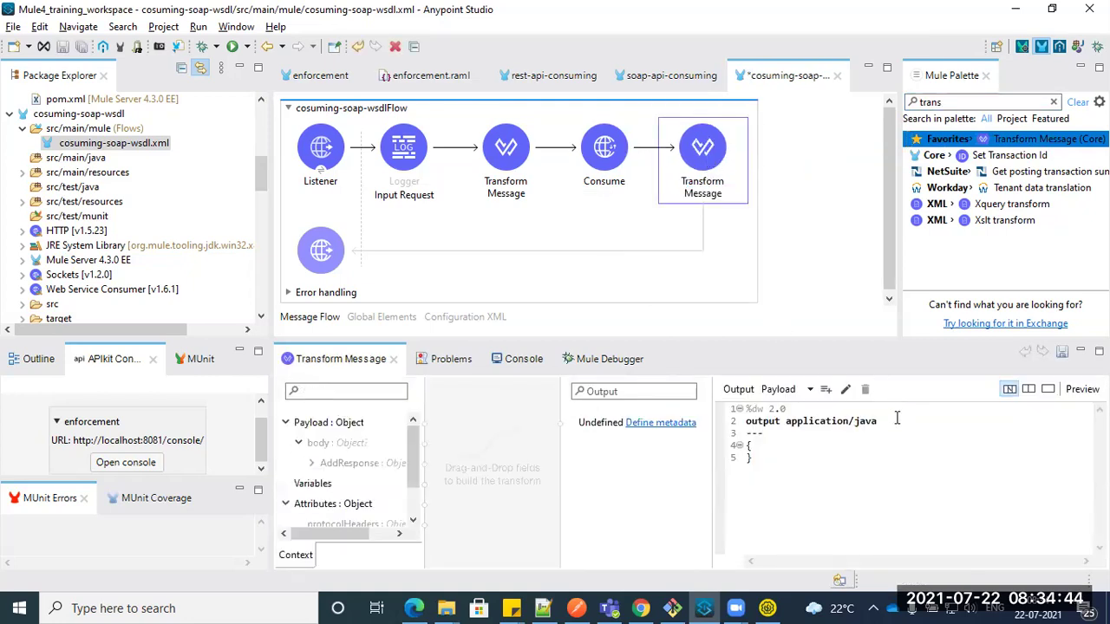
pyautogui.press('BackSpace')
pyautogui.press('BackSpace')
pyautogui.write('json')
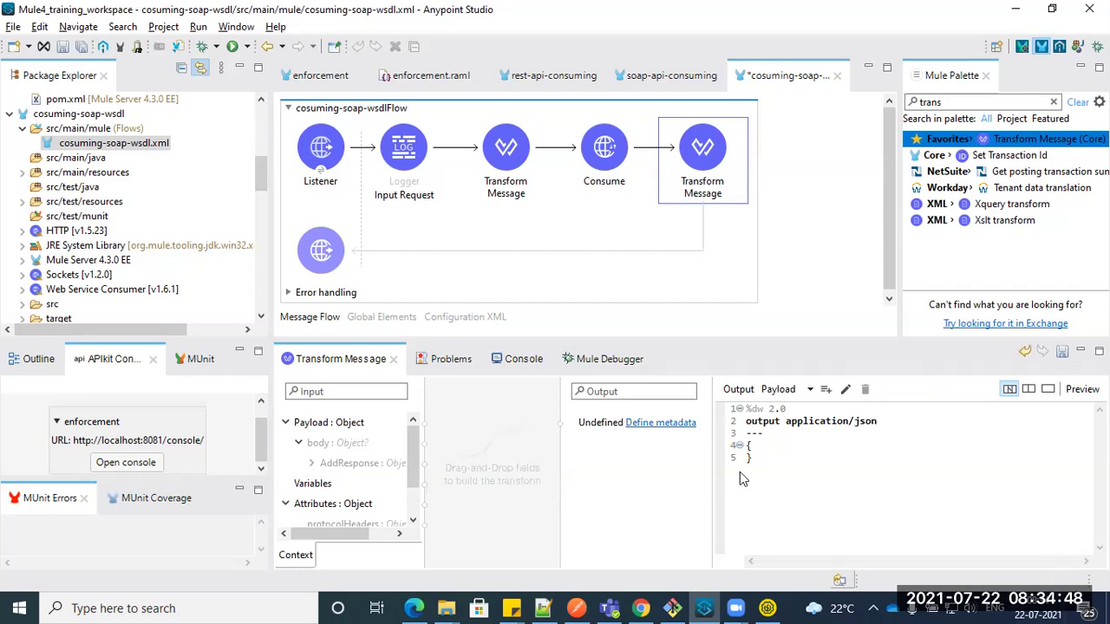
pyautogui.moveTo(752, 458); pyautogui.dragTo(744, 452)
pyautogui.press('BackSpace')
pyautogui.write('payload')
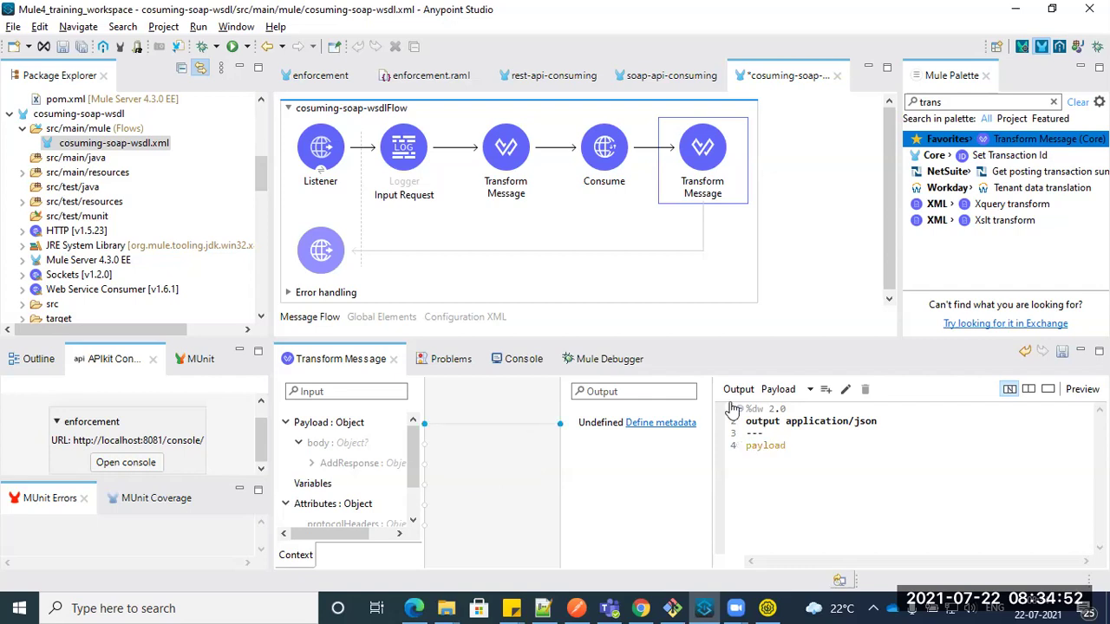
pyautogui.click(818, 218)
pyautogui.hotkey('ctrl', 's')
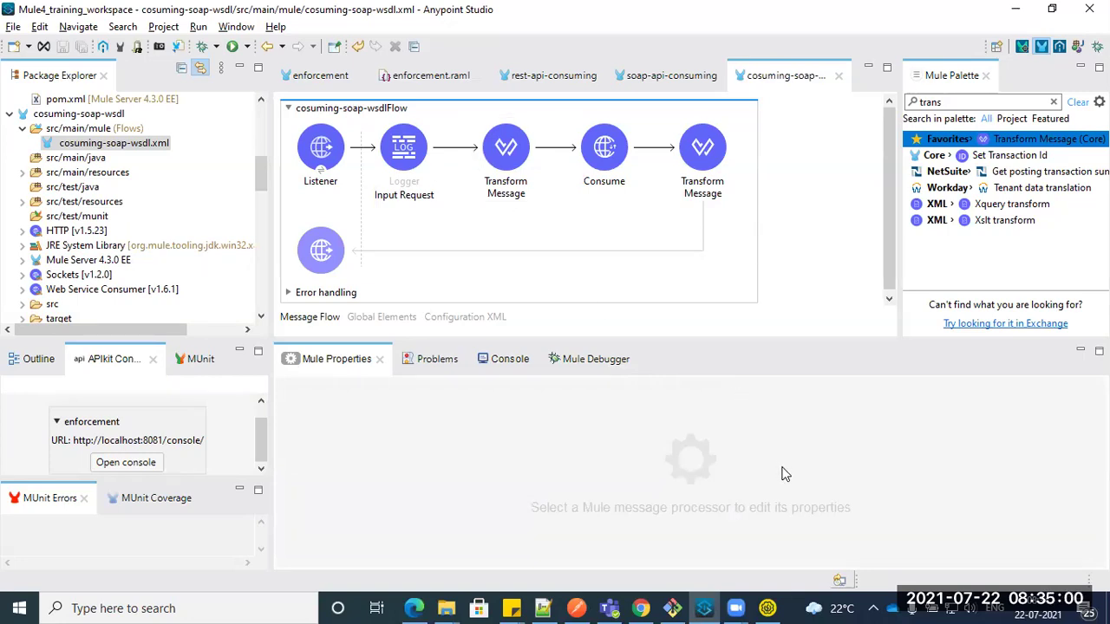
pyautogui.click(506, 149)
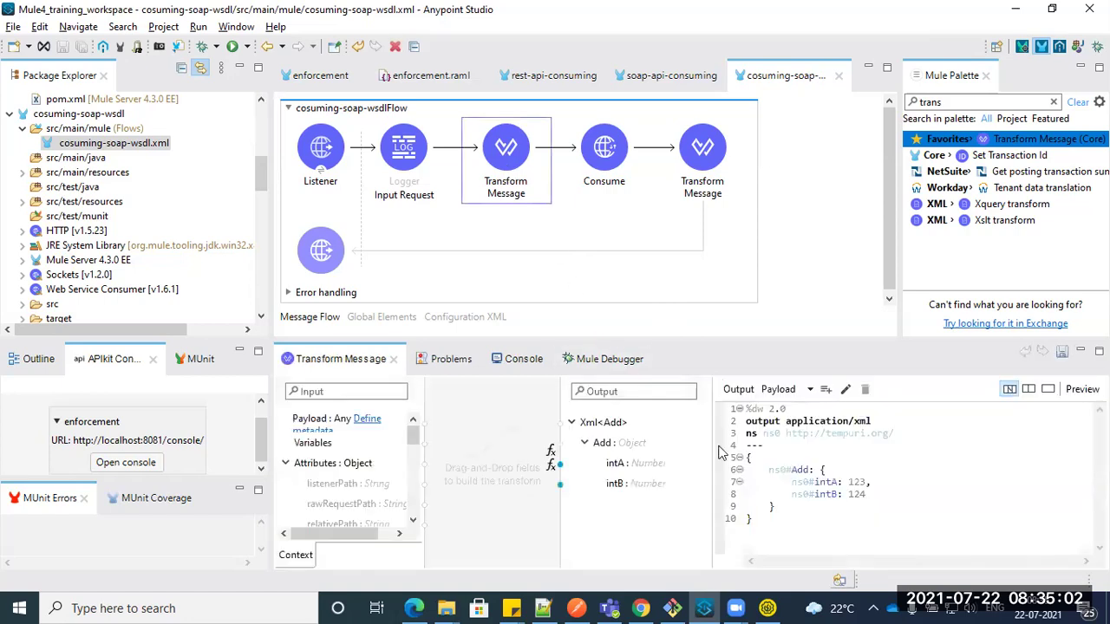
pyautogui.moveTo(850, 509); pyautogui.dragTo(747, 422)
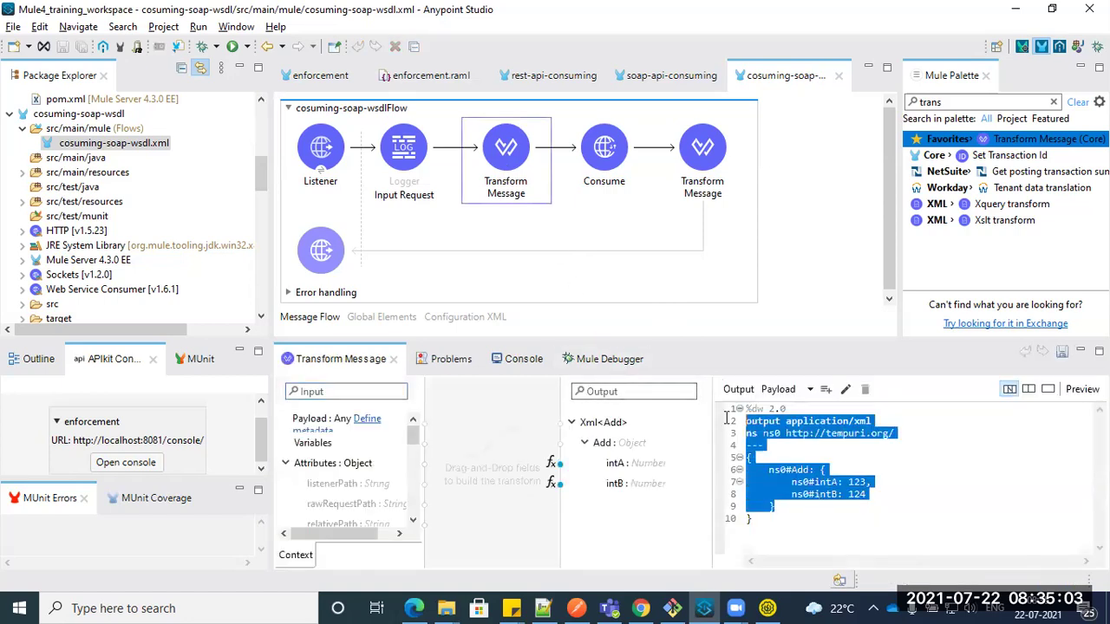
pyautogui.click(950, 458)
pyautogui.doubleClick(855, 422)
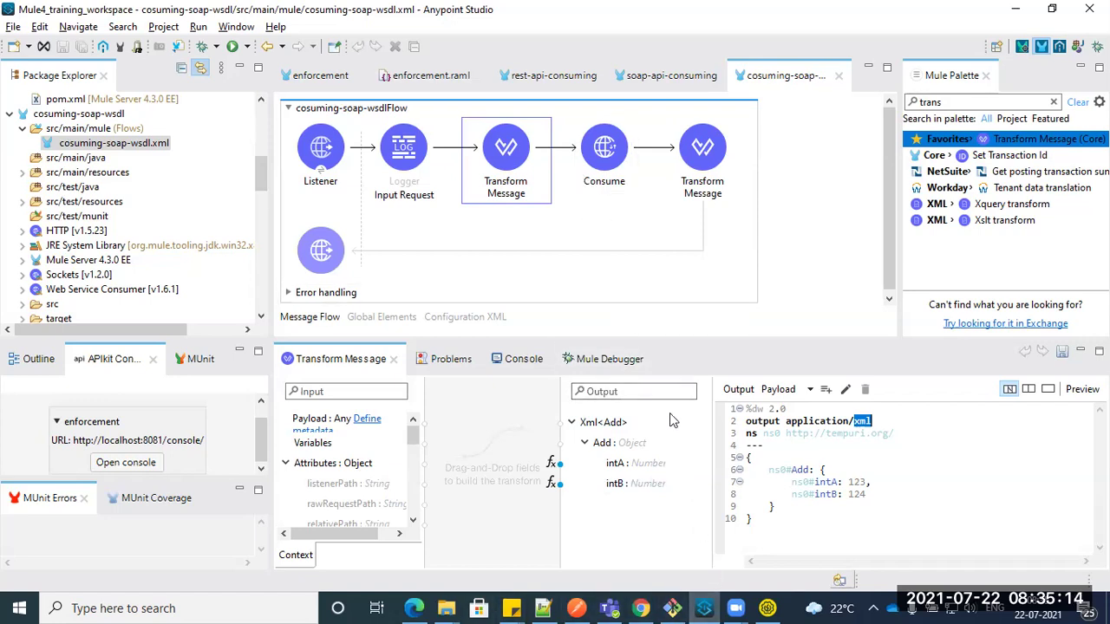
# Step: Run the cosuming-soap-wsdl project, agreeing to stop the application already running, and clear the console output
pyautogui.rightClick(792, 141)
pyautogui.click(826, 170)
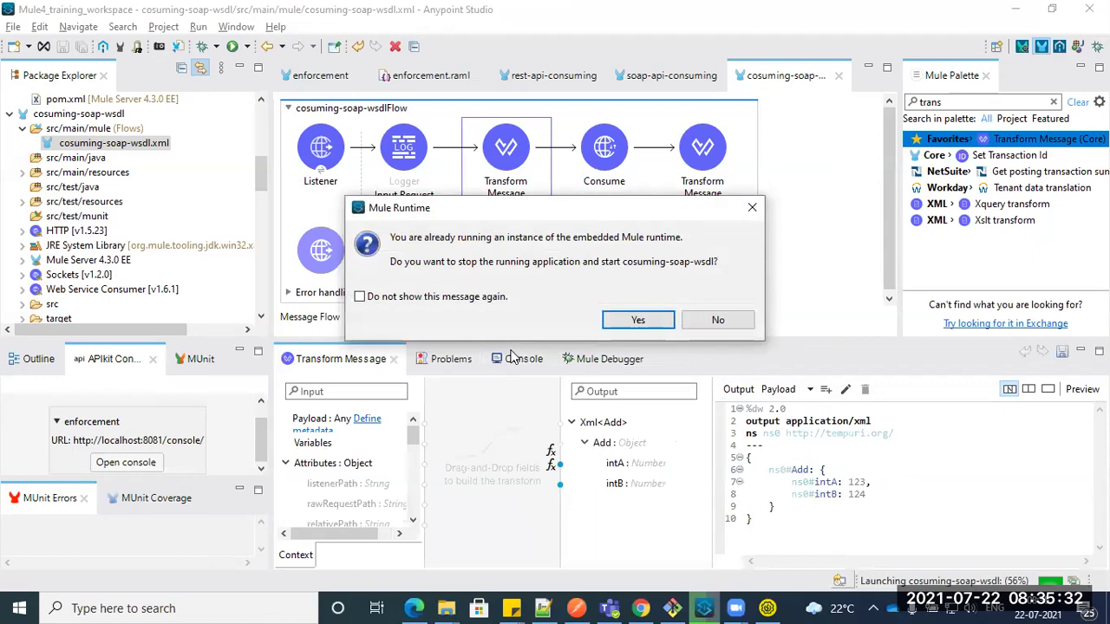
pyautogui.click(640, 320)
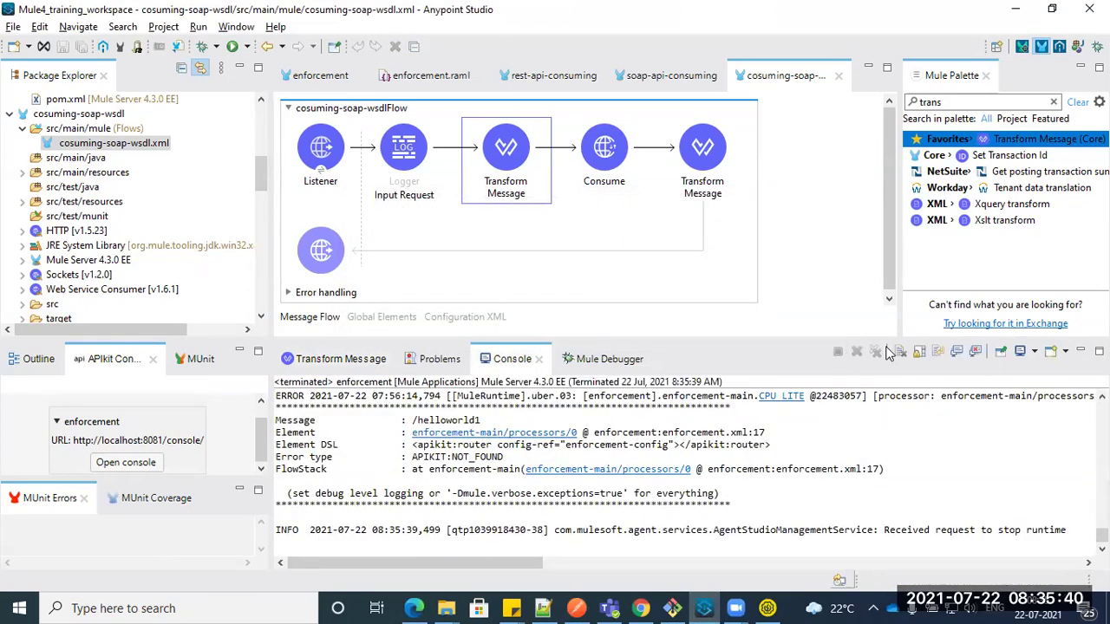
pyautogui.click(900, 351)
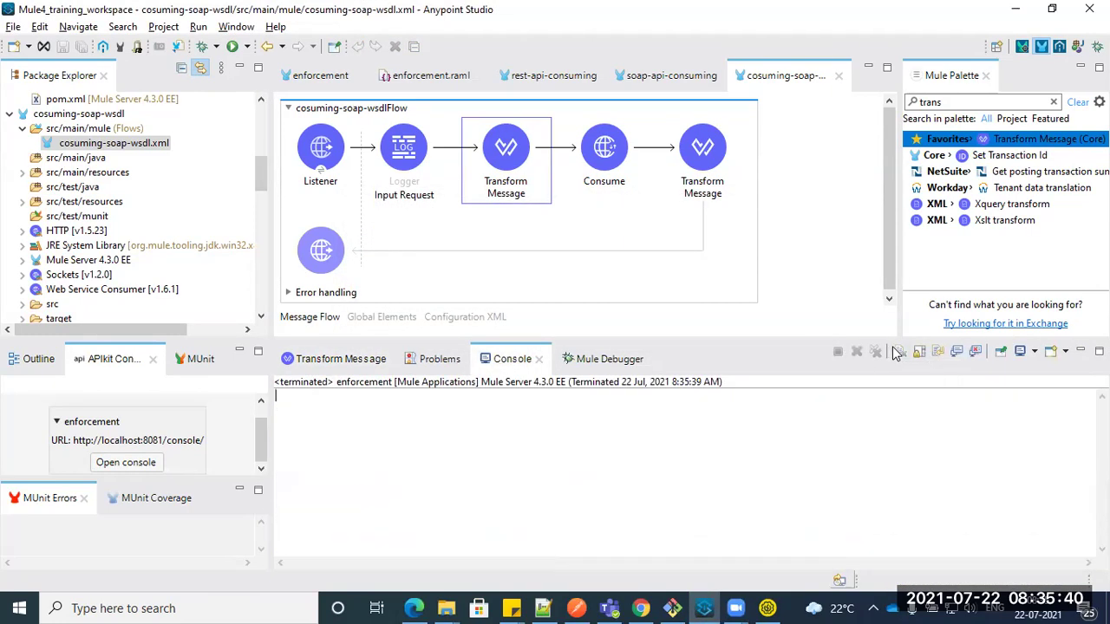
# Step: Launch the cosuming-soap-wsdl project again and maximize the console to follow the deployment log
pyautogui.rightClick(796, 171)
pyautogui.click(831, 200)
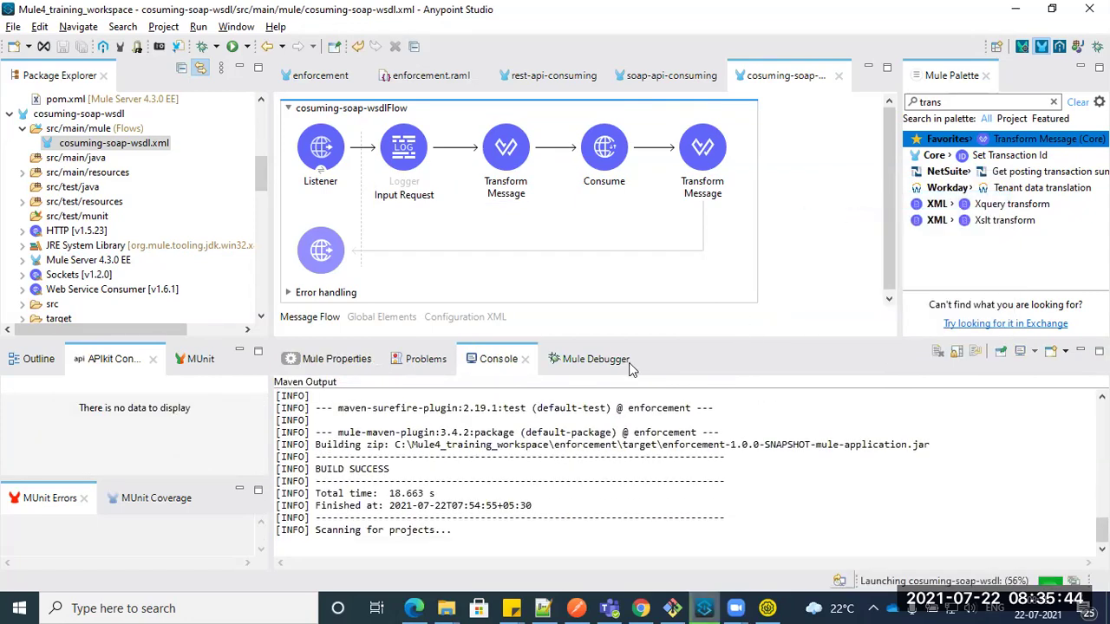
pyautogui.doubleClick(498, 364)
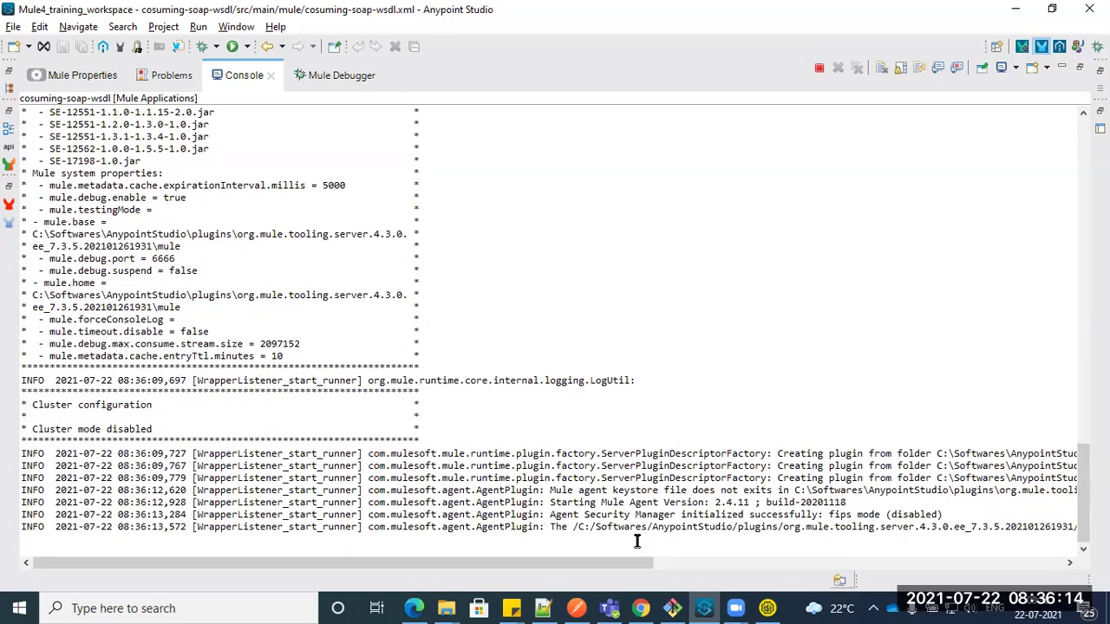
# Step: Switch to Chrome and copy the address of the graphical.weather.gov ndfdXMLserver.php?wsdl page
pyautogui.click(641, 608)
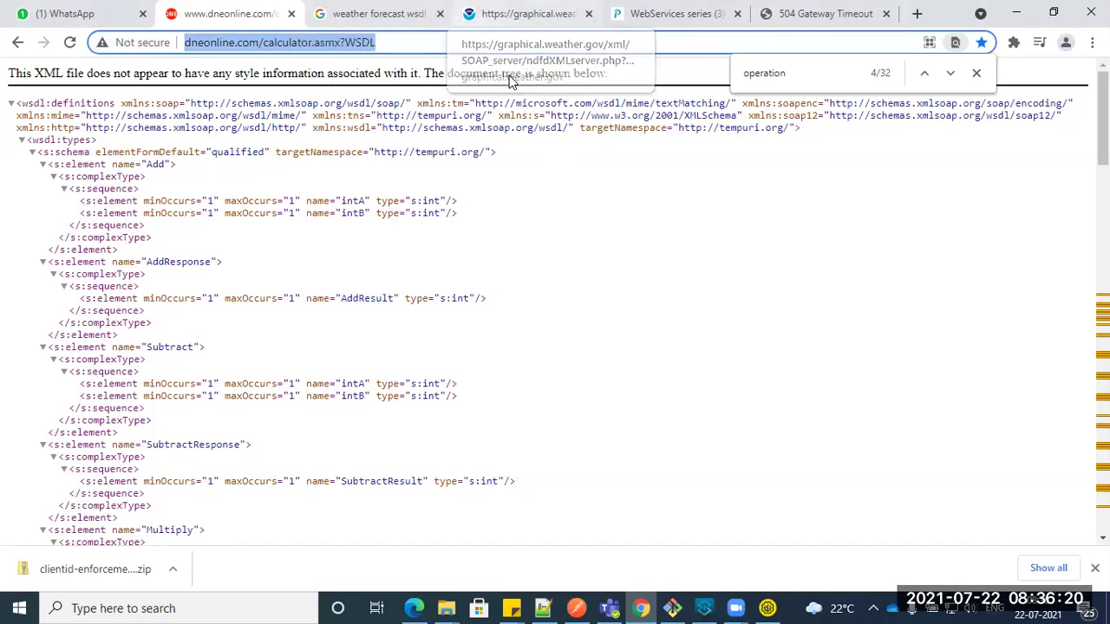
pyautogui.hotkey('alt', 'Tab')
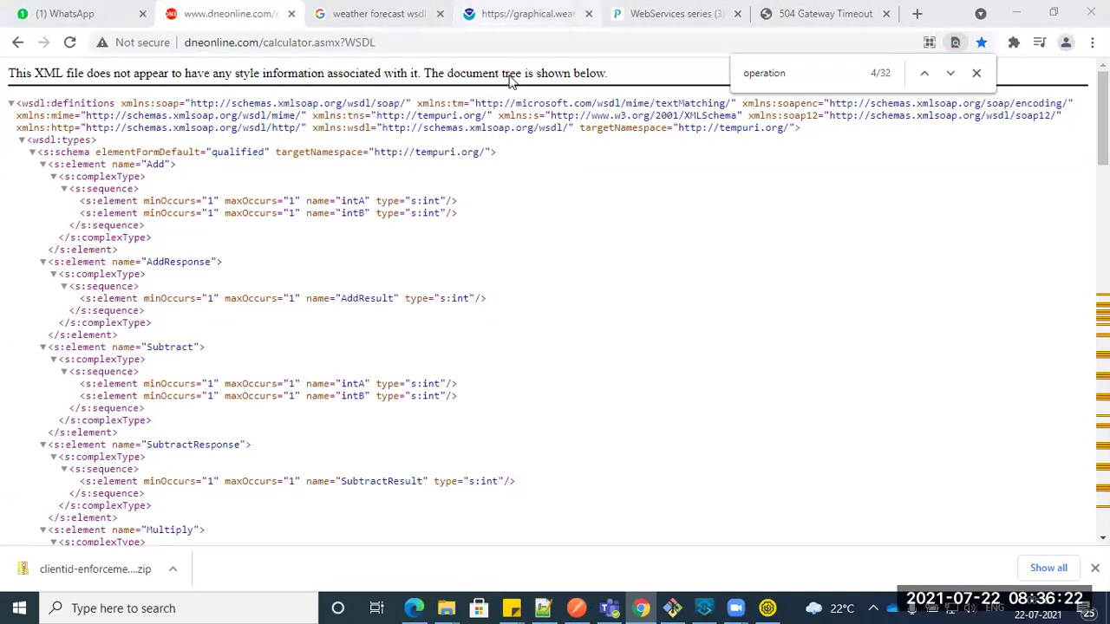
pyautogui.click(524, 13)
pyautogui.scroll(15, 460, 293)
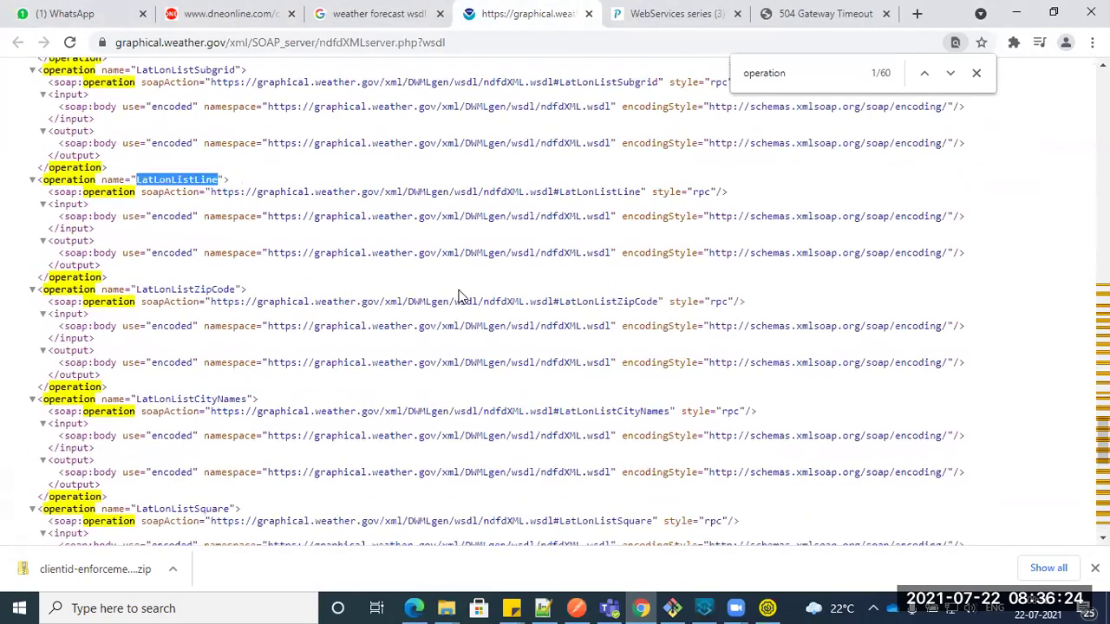
pyautogui.scroll(15, 463, 168)
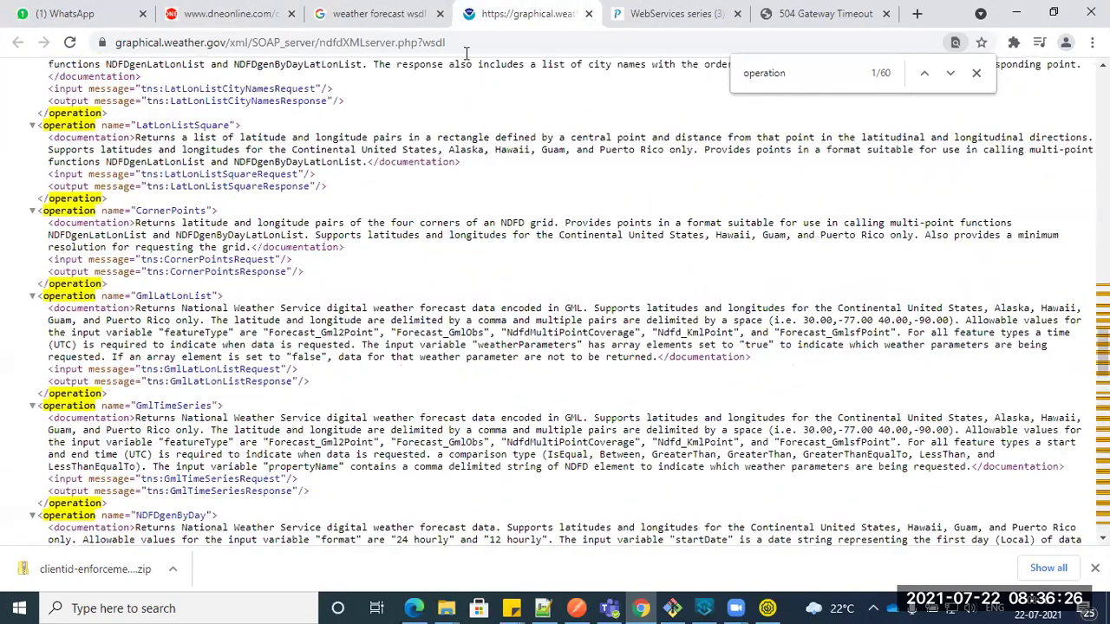
pyautogui.click(471, 43)
pyautogui.hotkey('ctrl', 'c')
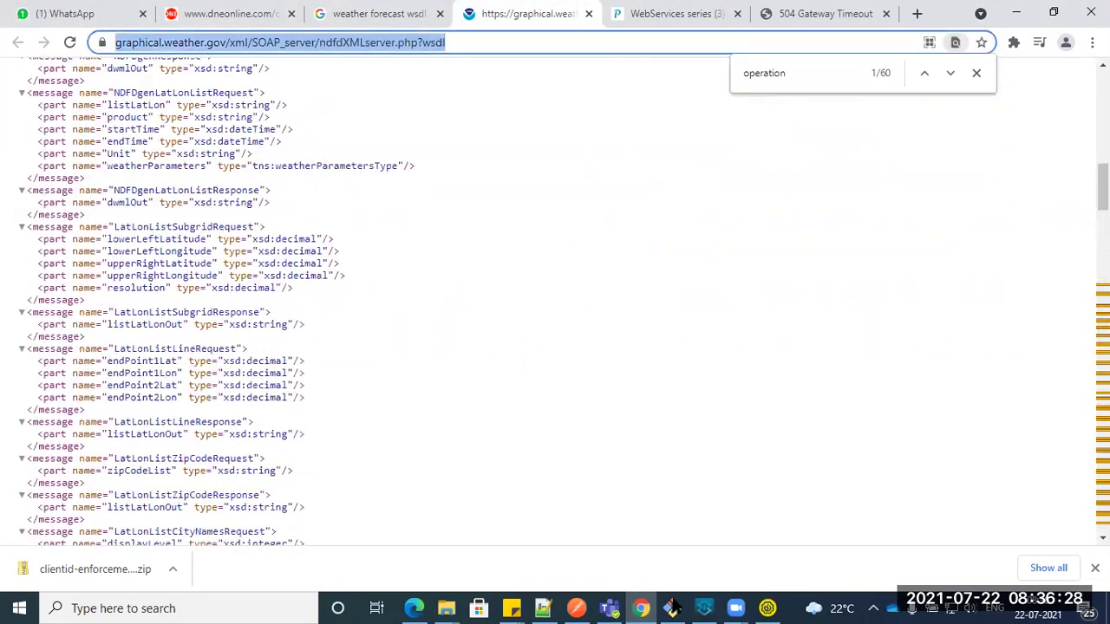
# Step: Switch to SoapUI and create a SOAP project named ndfdXMLserver from the copied weather WSDL address, with sample requests for all operations
pyautogui.hotkey('alt', 'Tab')
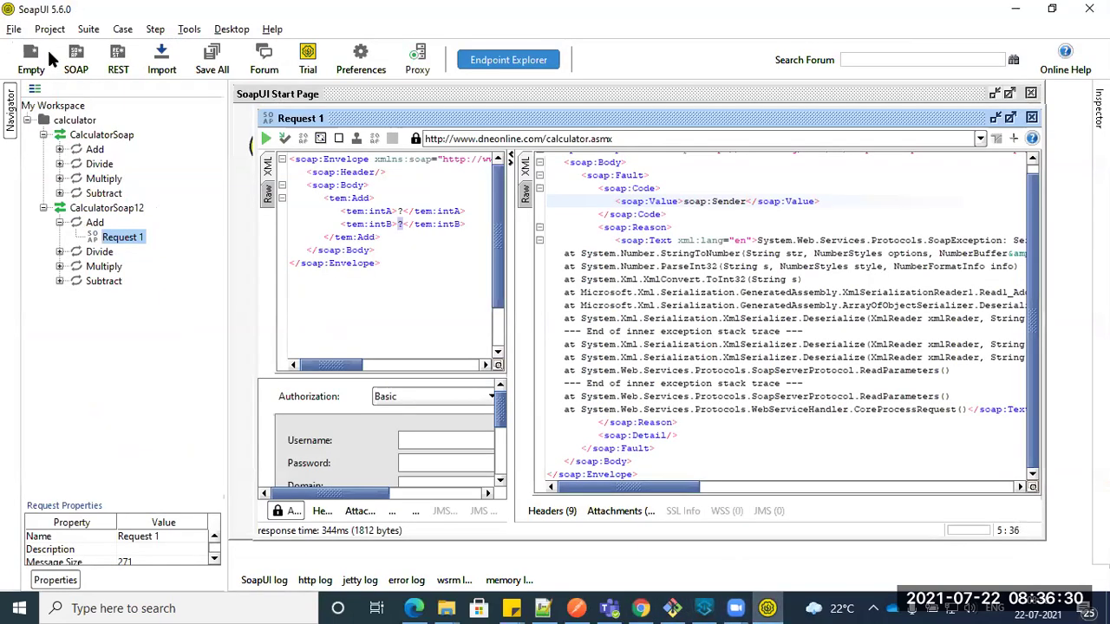
pyautogui.click(75, 59)
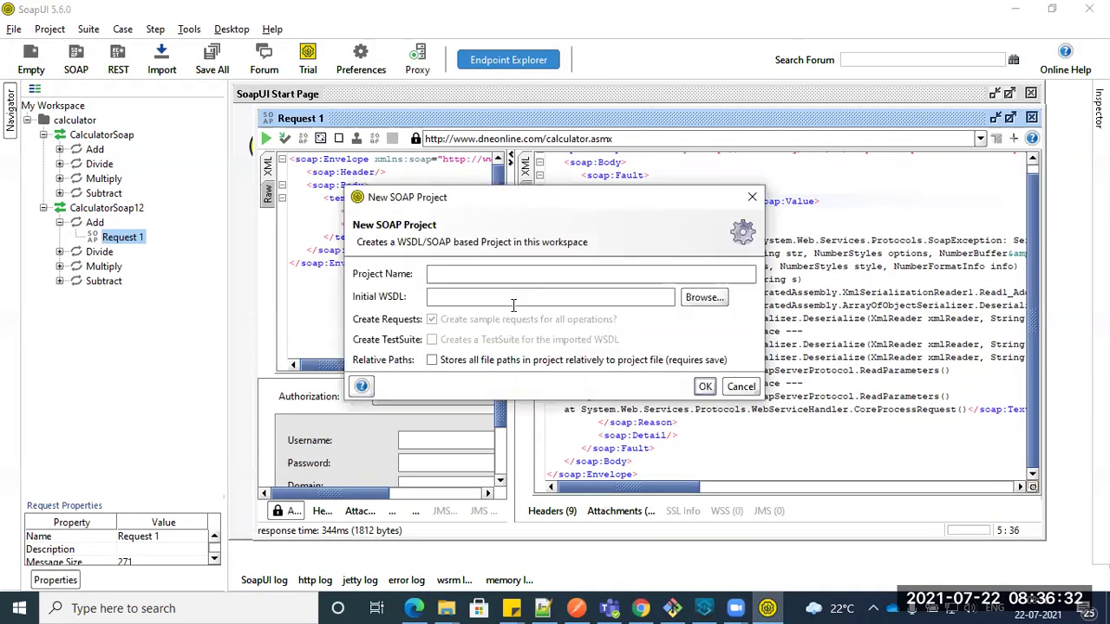
pyautogui.hotkey('ctrl', 'v')
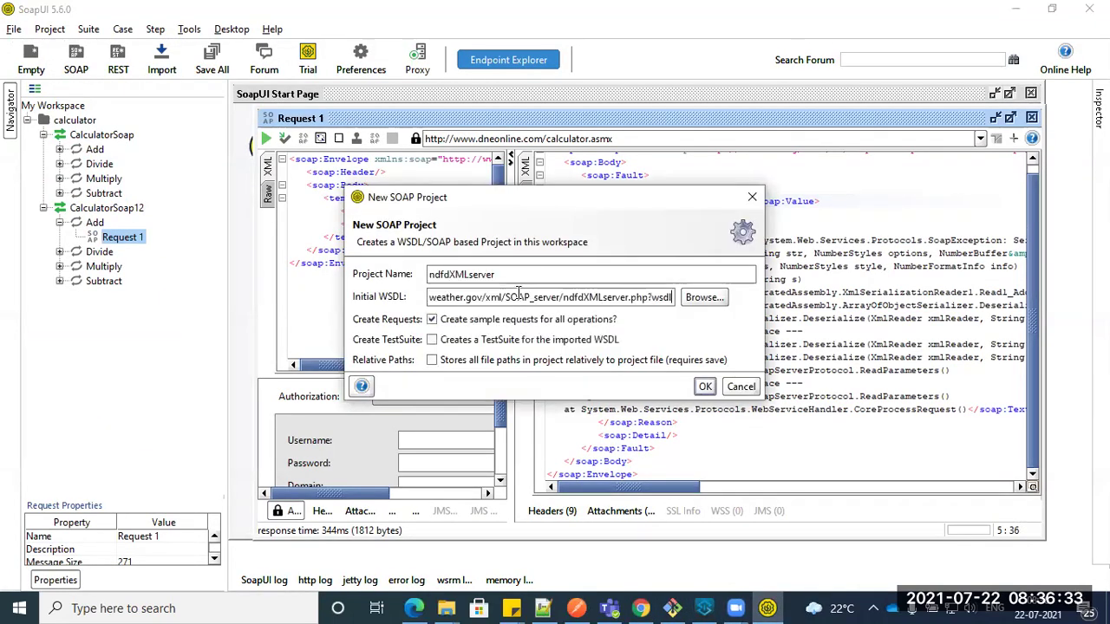
pyautogui.click(705, 386)
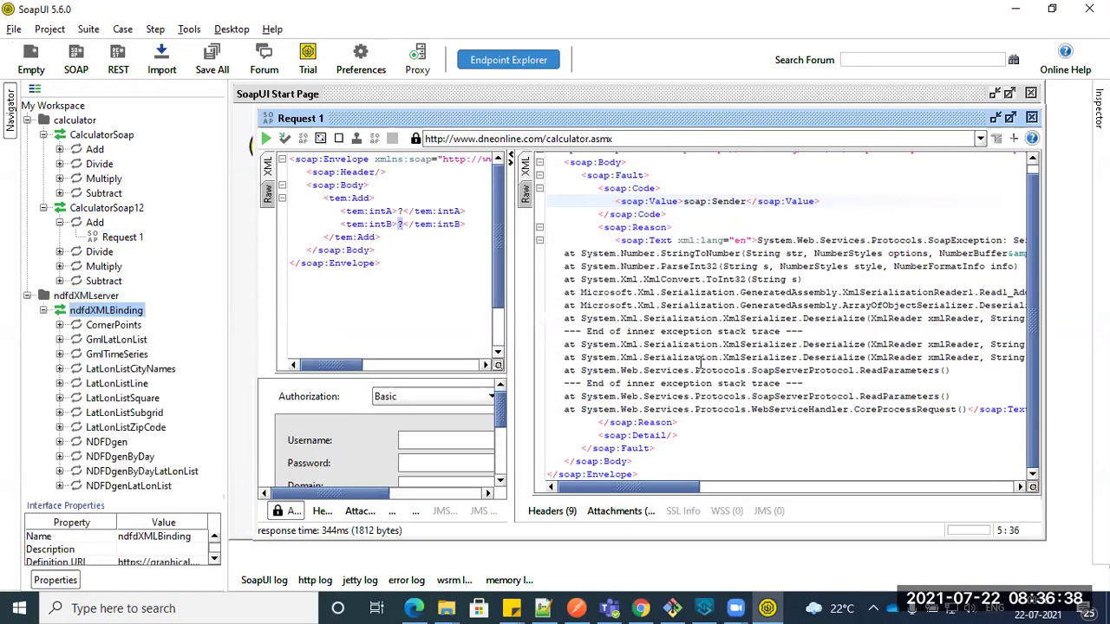
# Step: Look through the operations of ndfdXMLBinding and open the sample request of CornerPoints
pyautogui.click(107, 328)
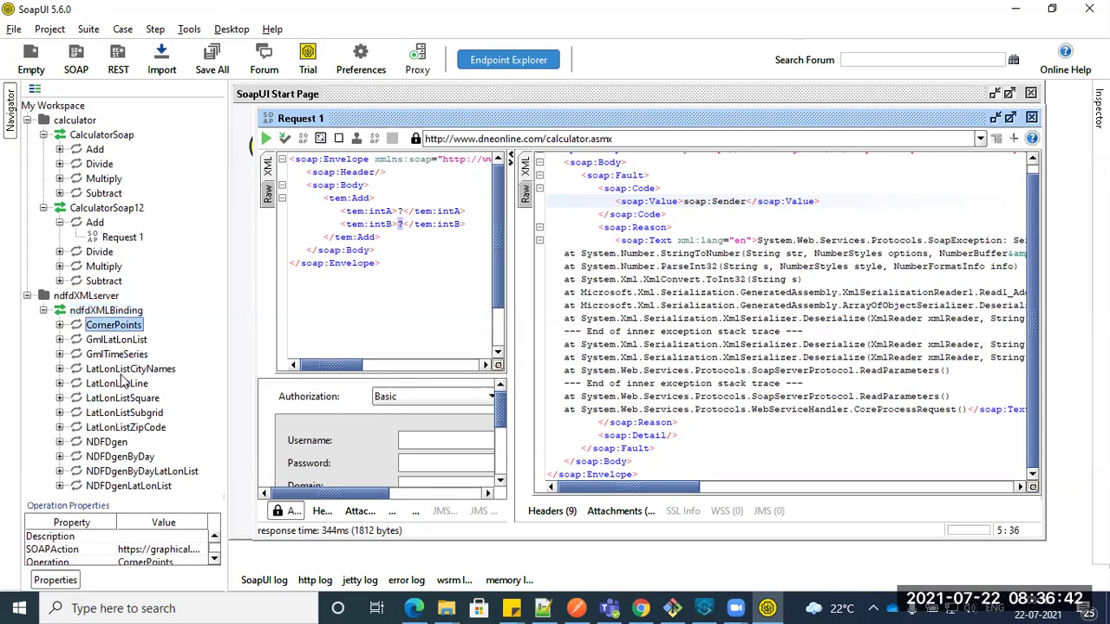
pyautogui.click(119, 356)
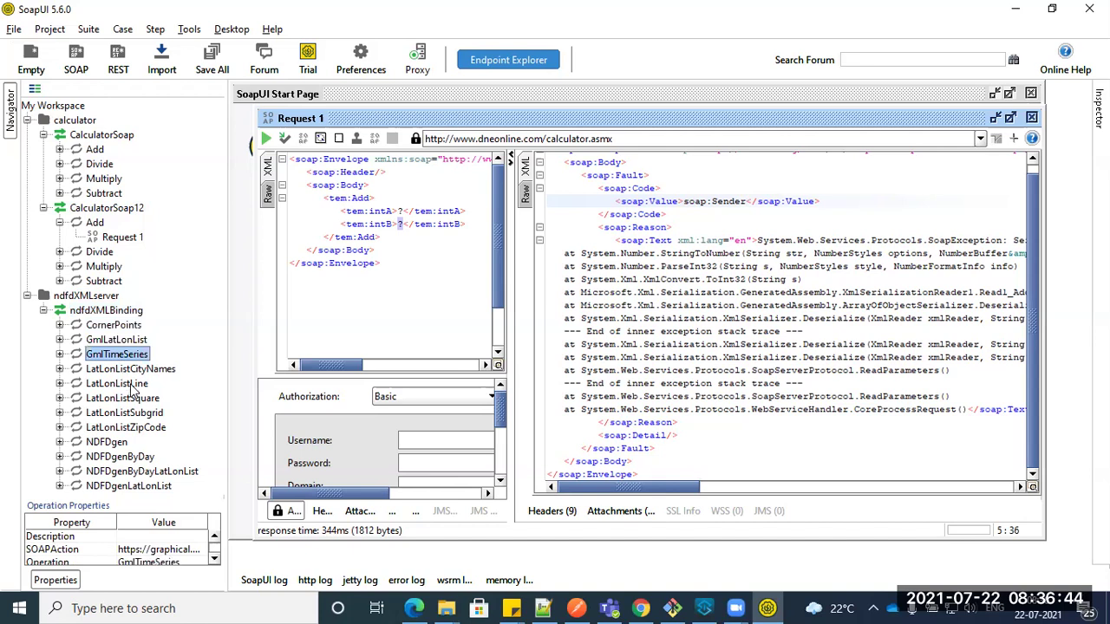
pyautogui.click(109, 444)
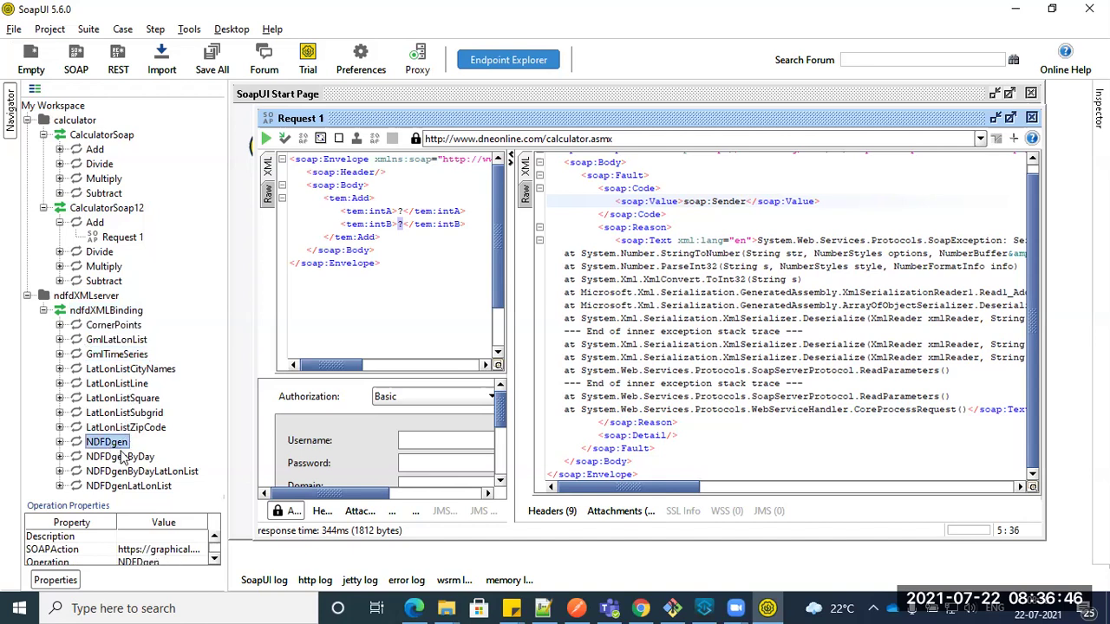
pyautogui.click(59, 324)
pyautogui.doubleClick(122, 339)
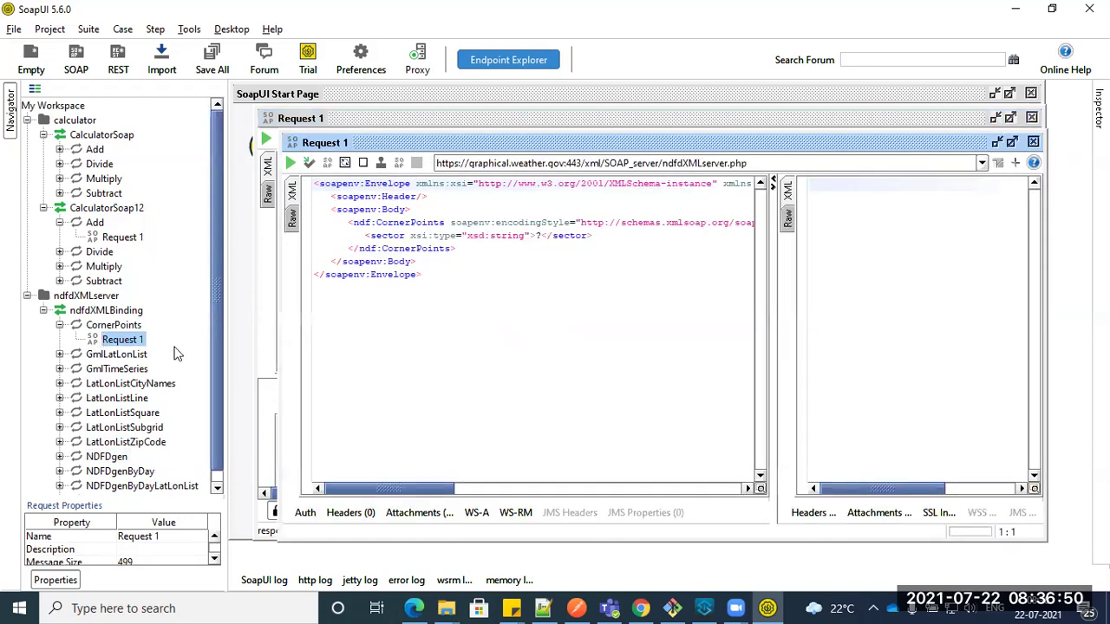
# Step: Set the CornerPoints request's sector to abcd, submit it, and inspect the detail element in the response
pyautogui.click(539, 235)
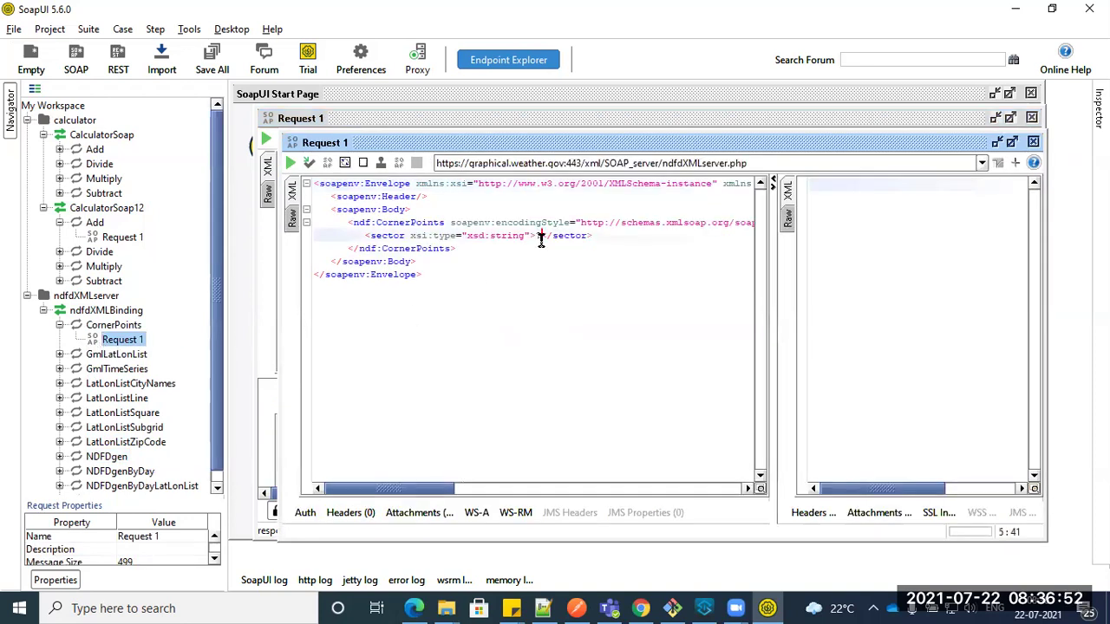
pyautogui.press('BackSpace')
pyautogui.write('abcd')
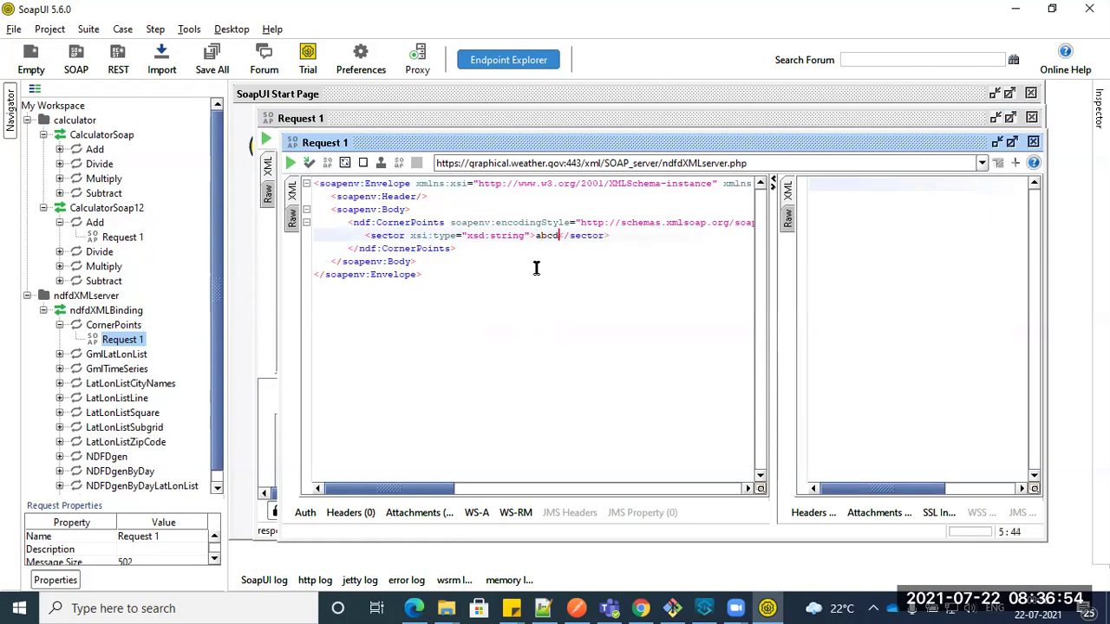
pyautogui.click(291, 163)
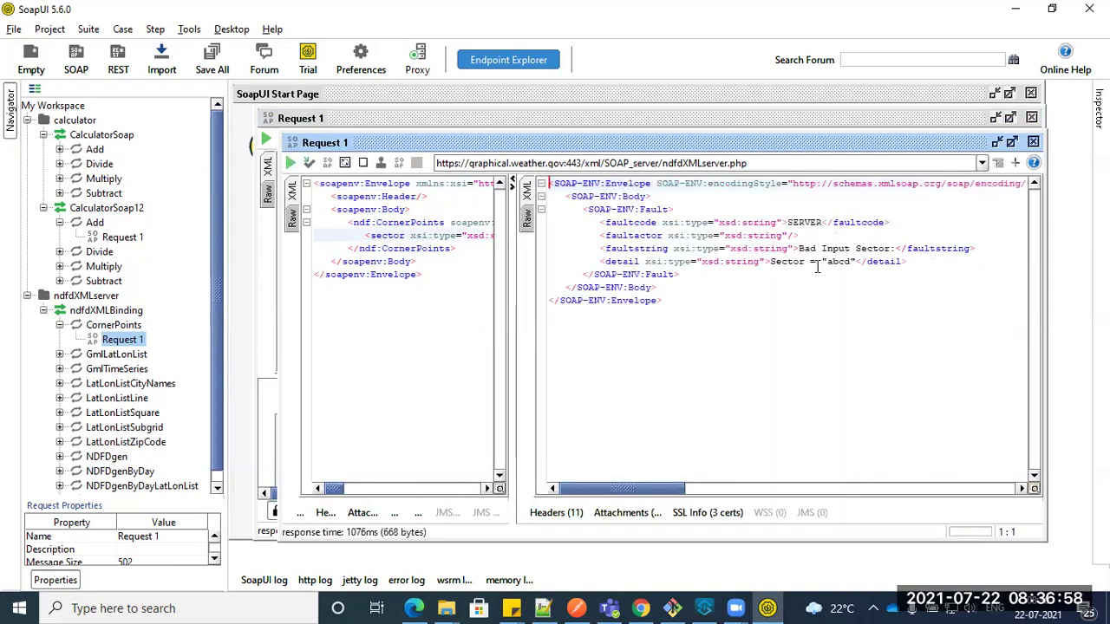
pyautogui.click(822, 223)
pyautogui.doubleClick(799, 261)
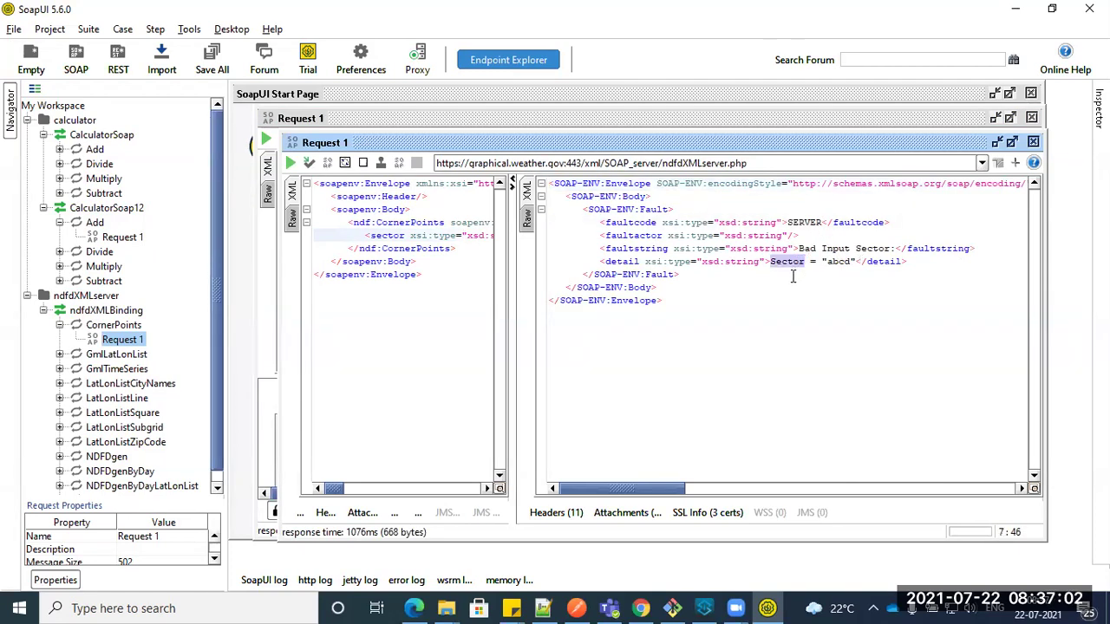
pyautogui.click(414, 295)
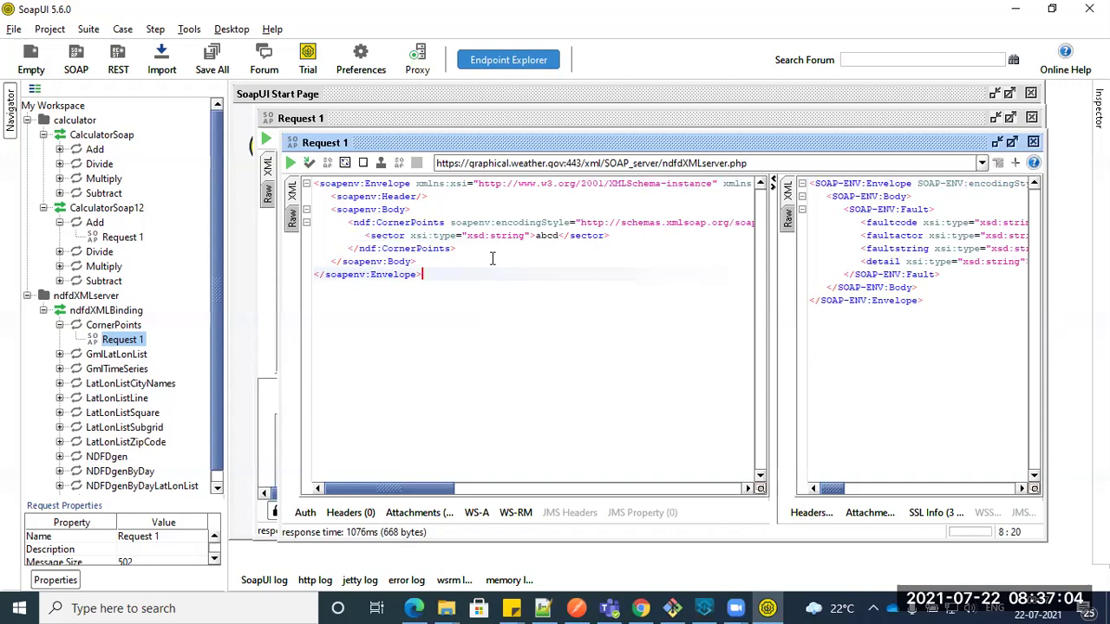
# Step: Switch to Chrome and examine the NDFDgenRequest message and its latitude and longitude parts in the weather WSDL
pyautogui.hotkey('alt', 'Tab')
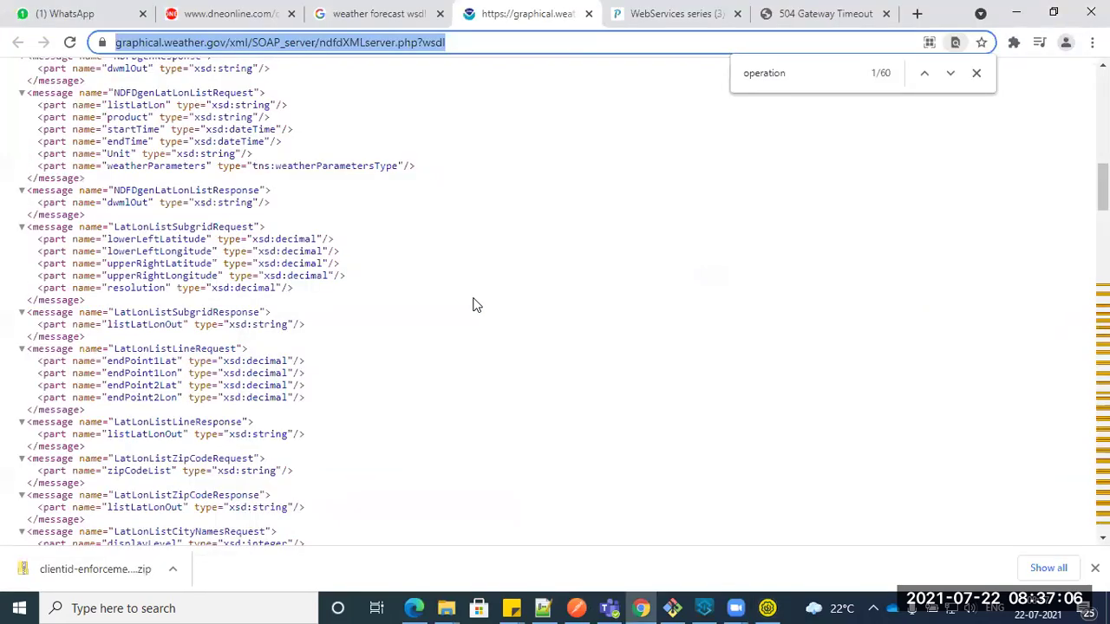
pyautogui.scroll(15, 470, 295)
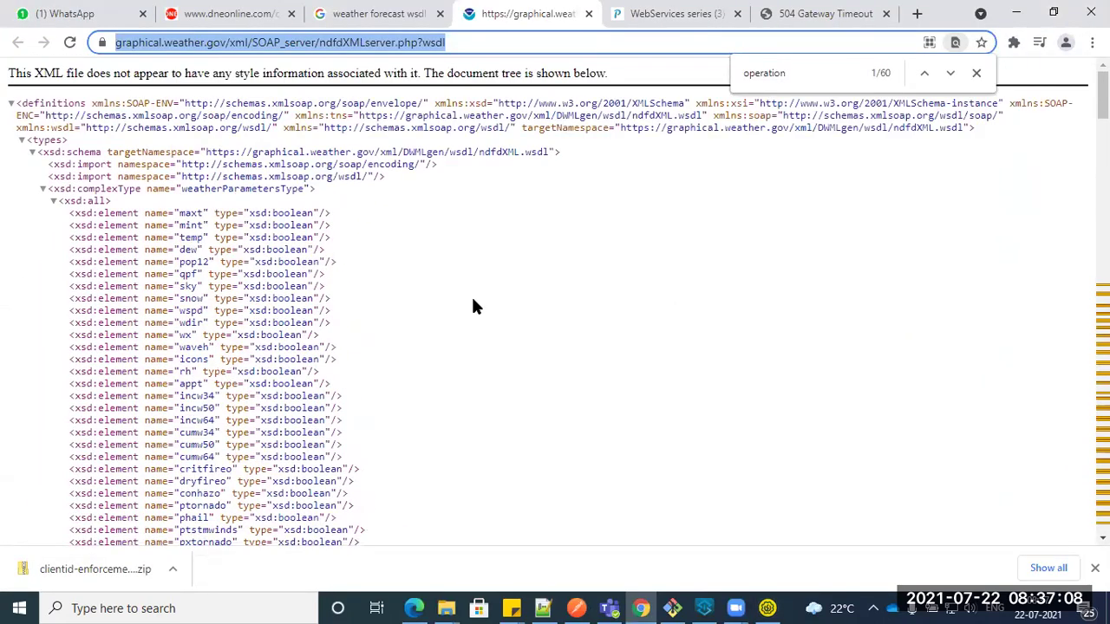
pyautogui.scroll(-10, 472, 302)
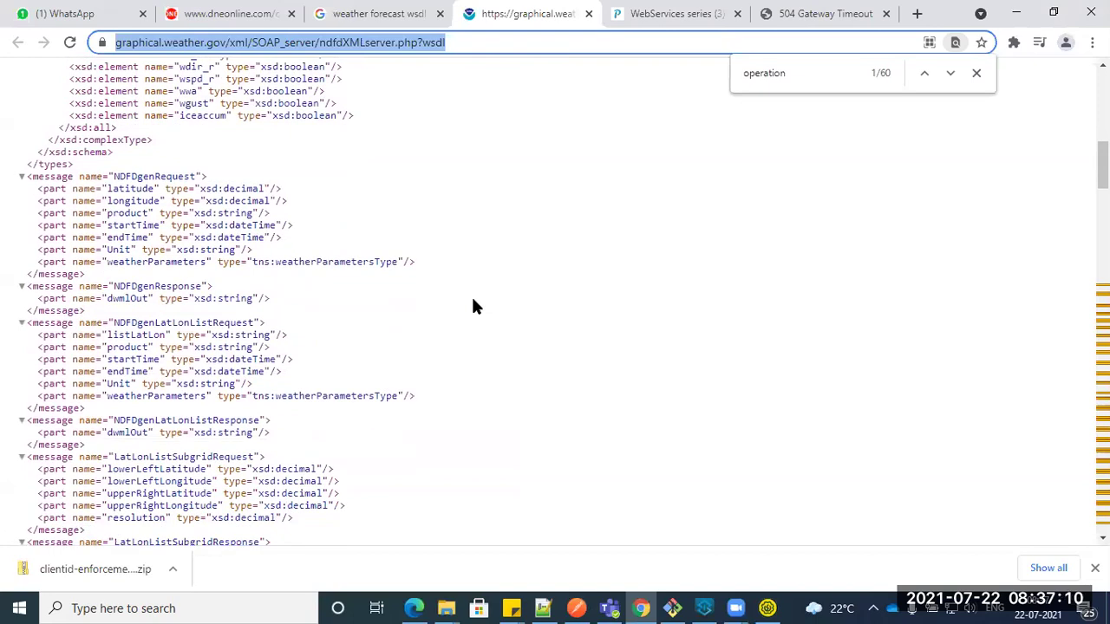
pyautogui.doubleClick(167, 176)
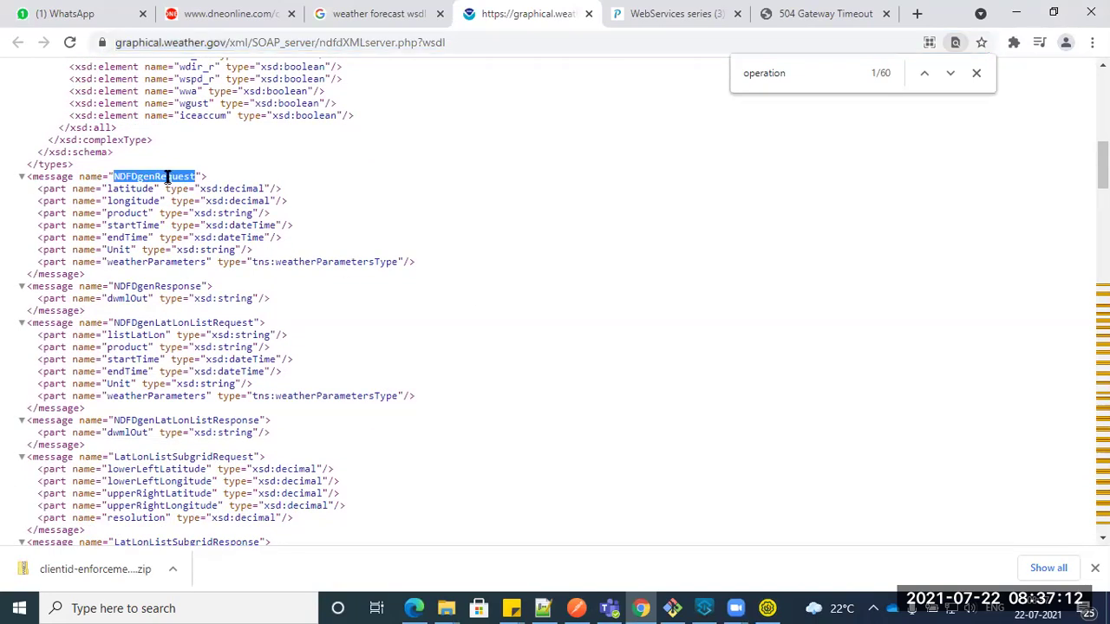
pyautogui.doubleClick(132, 189)
pyautogui.doubleClick(137, 201)
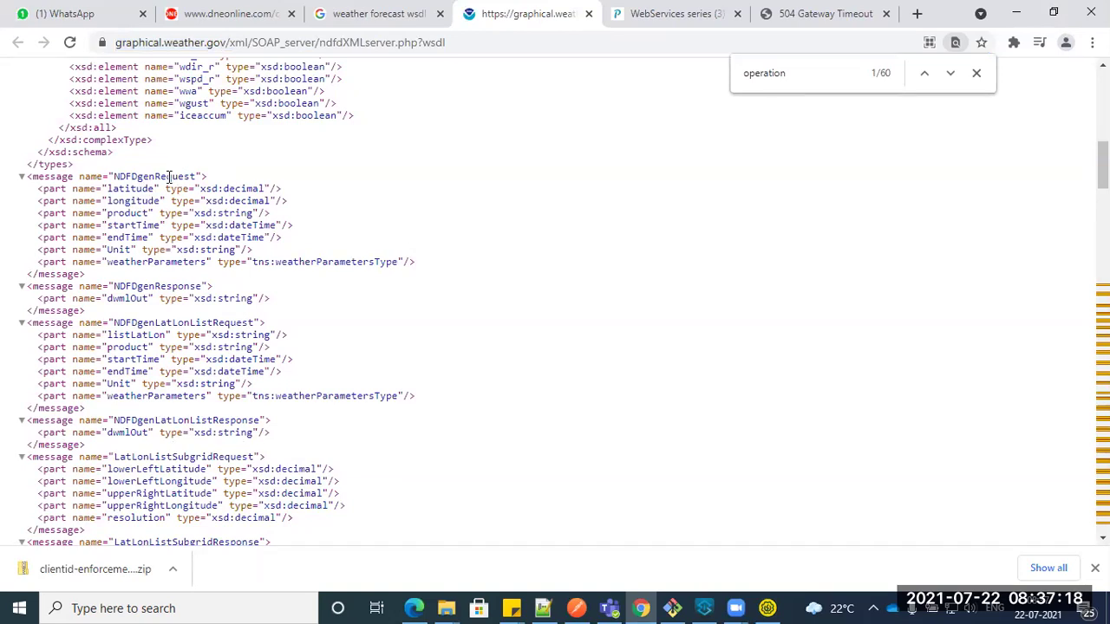
pyautogui.doubleClick(170, 176)
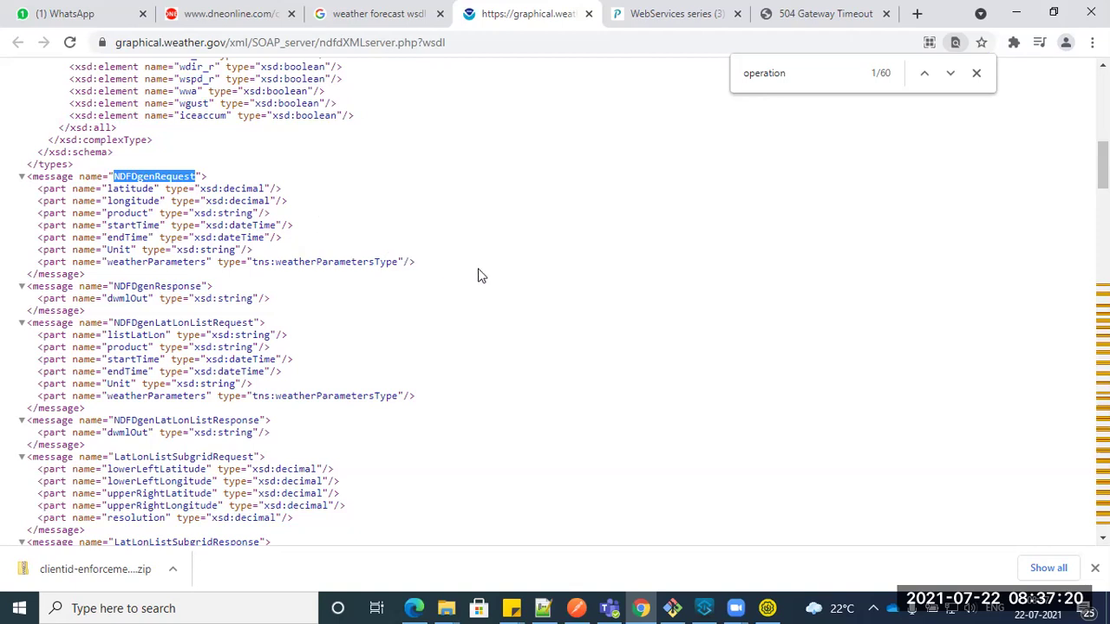
# Step: Switch to SoapUI, open the sample request of the NDFDgen operation, and review all its input parameters
pyautogui.hotkey('alt', 'Tab')
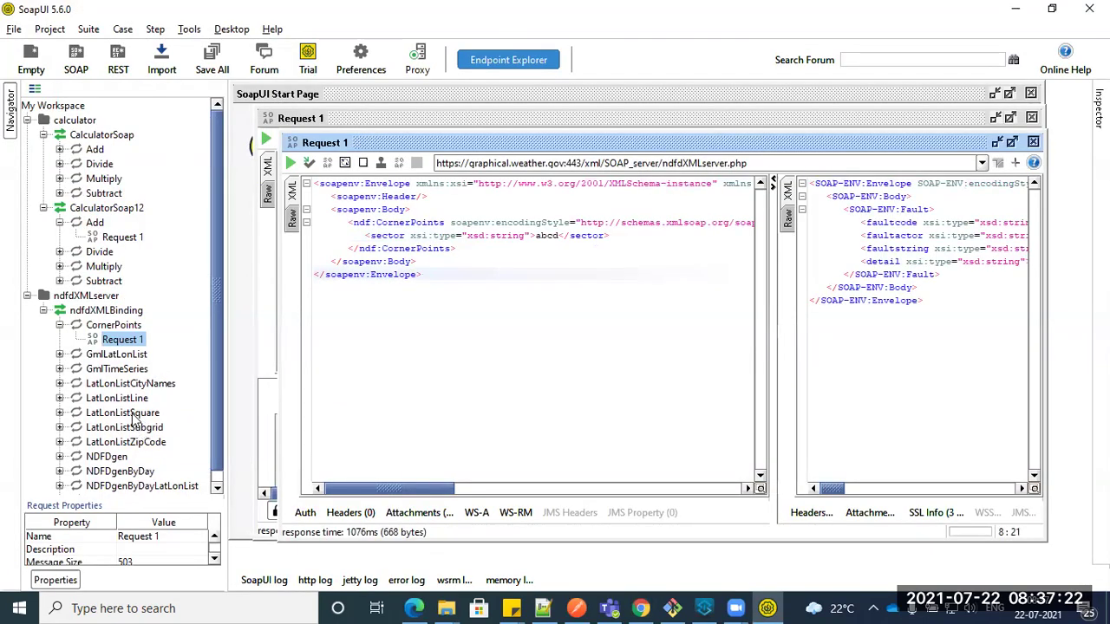
pyautogui.click(115, 459)
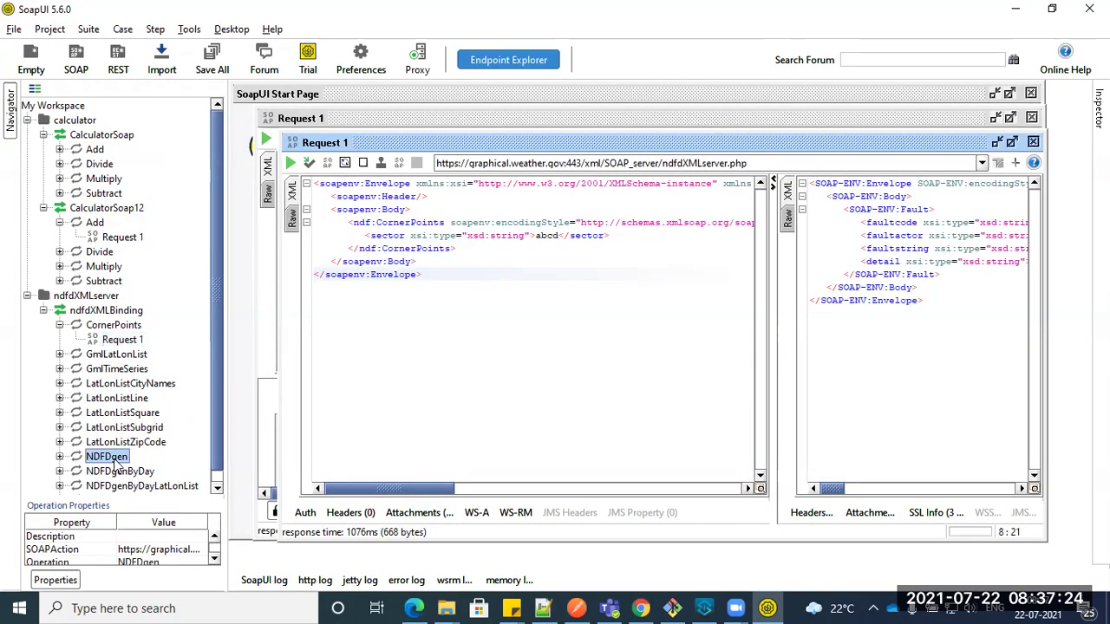
pyautogui.click(60, 457)
pyautogui.click(111, 470)
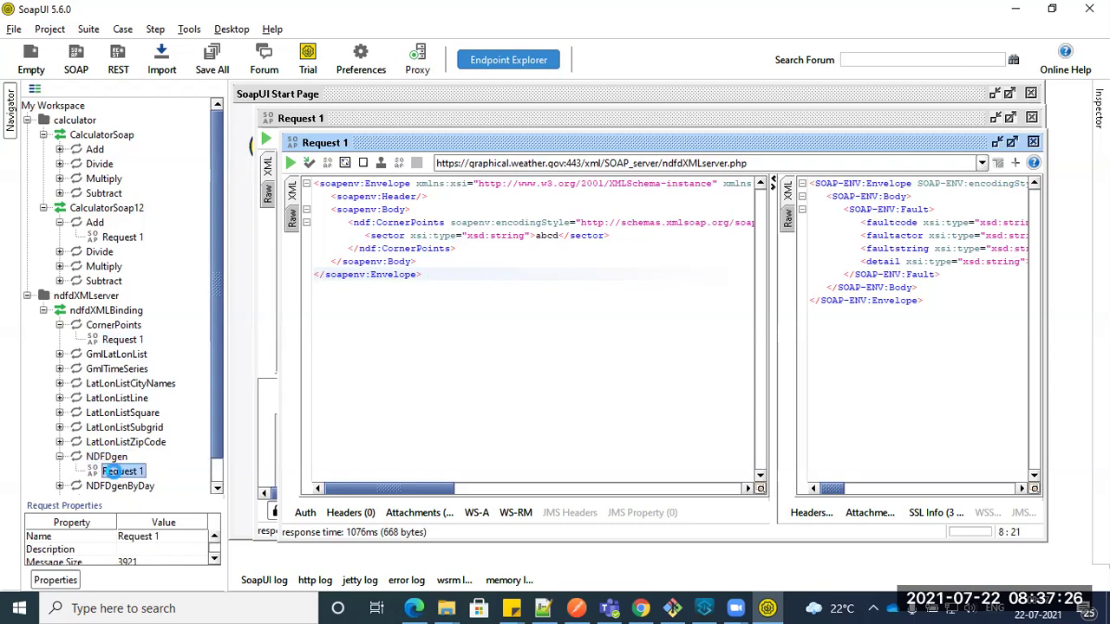
pyautogui.doubleClick(106, 470)
pyautogui.scroll(-10, 659, 365)
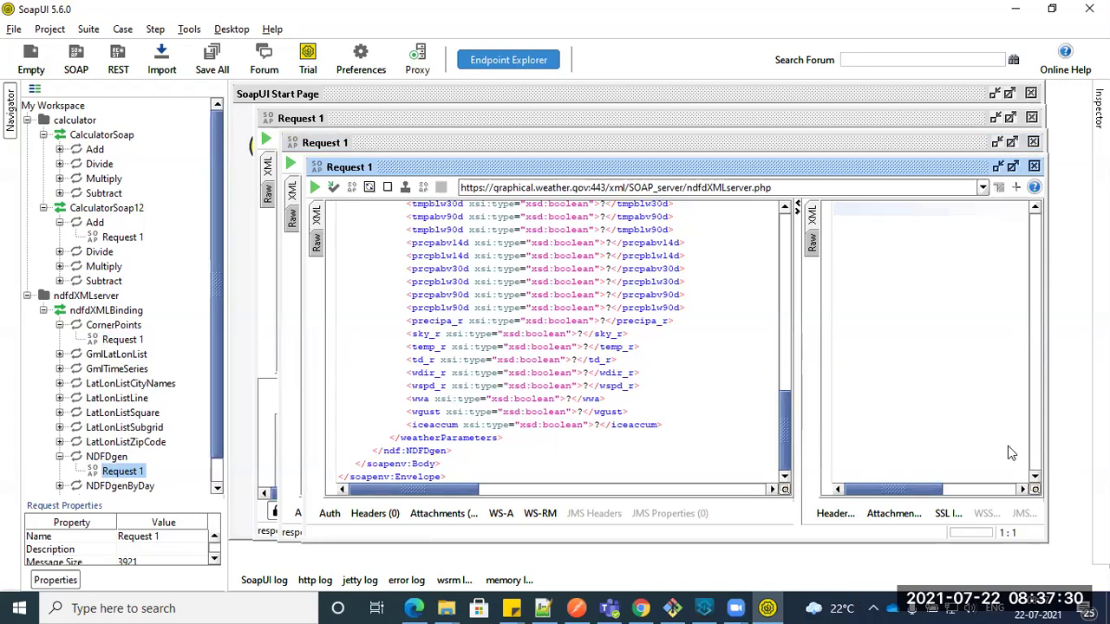
pyautogui.scroll(10, 562, 374)
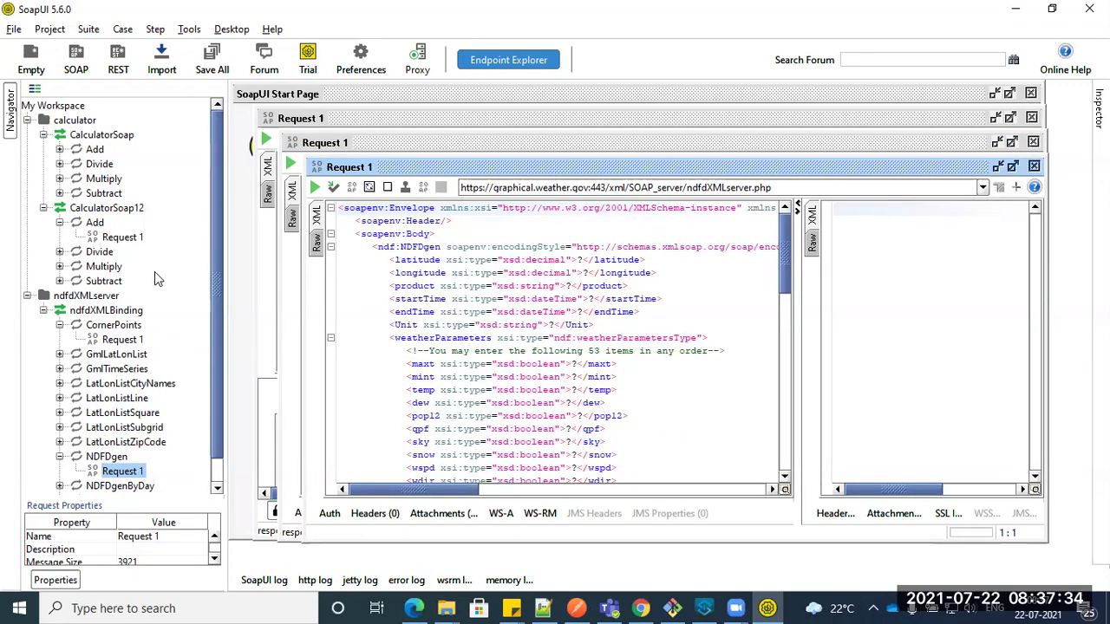
# Step: Switch to Anypoint Studio, return to the Mule Design perspective, and select the path value in the Listener's settings
pyautogui.click(703, 608)
pyautogui.click(637, 328)
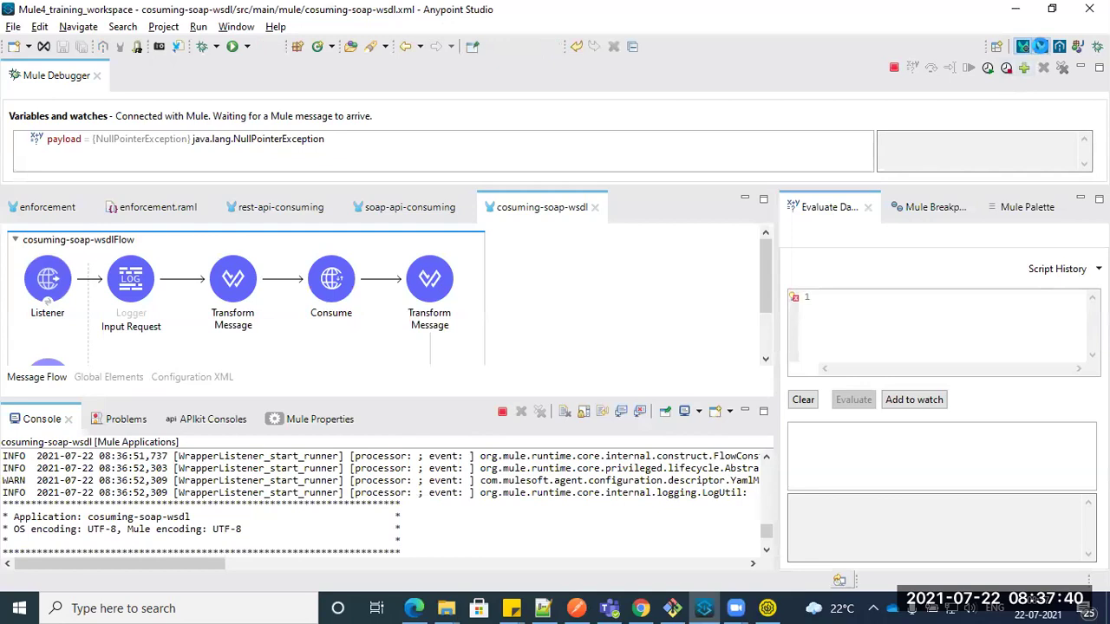
pyautogui.click(1041, 46)
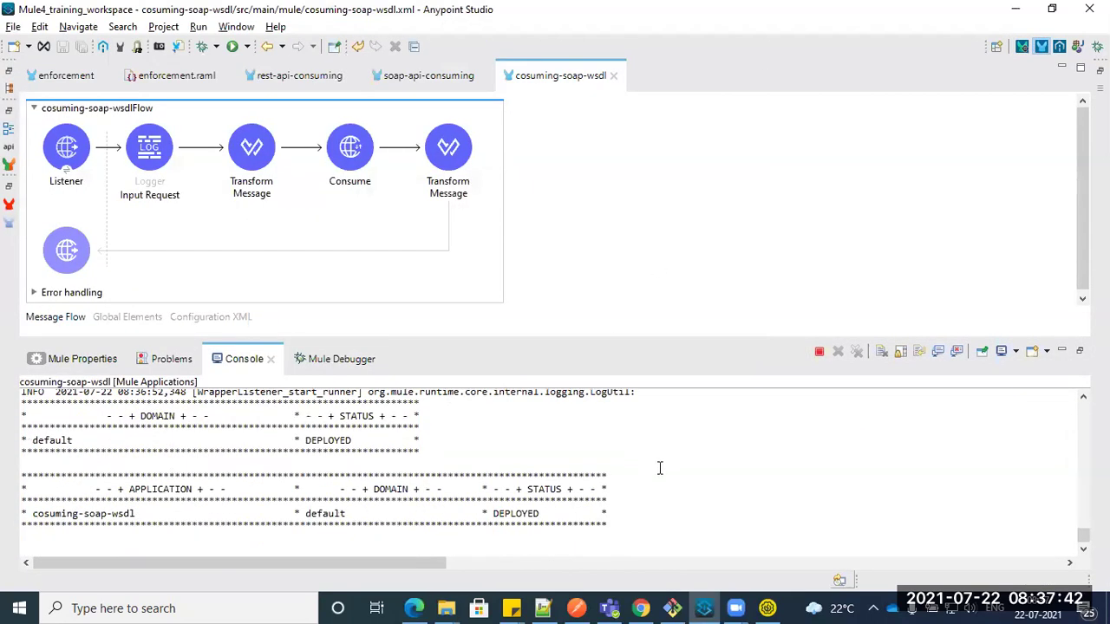
pyautogui.click(66, 148)
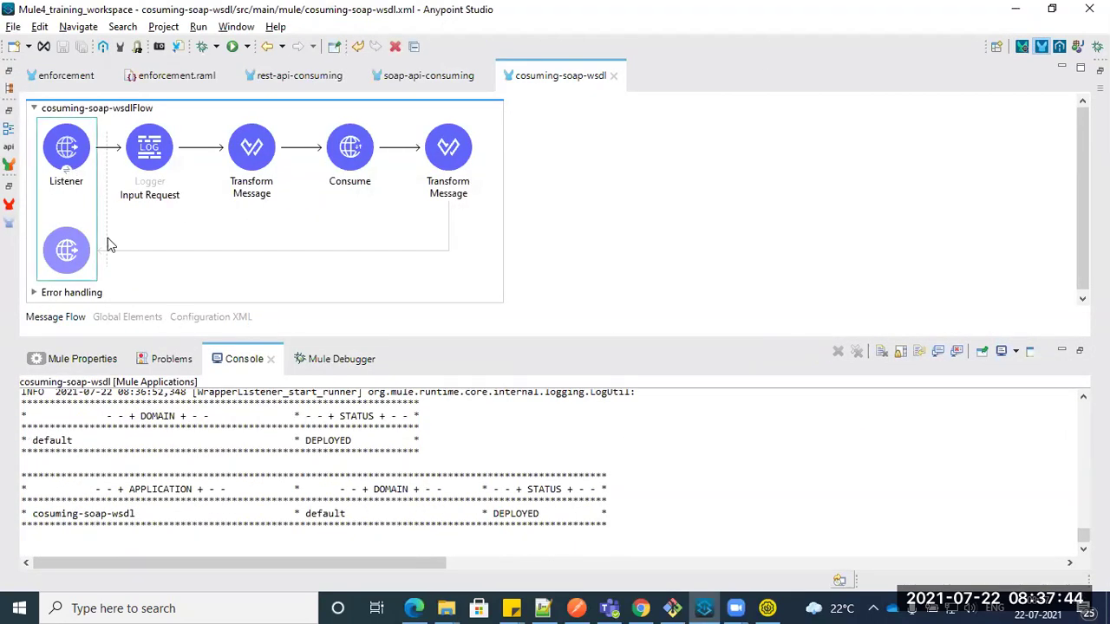
pyautogui.moveTo(186, 514); pyautogui.dragTo(103, 520)
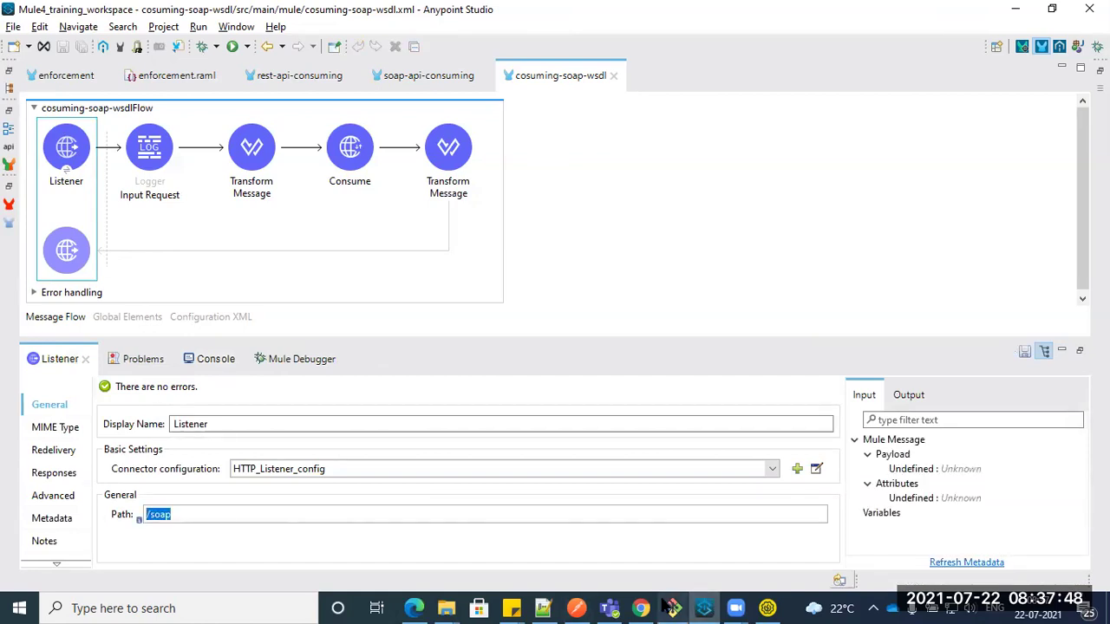
pyautogui.click(661, 606)
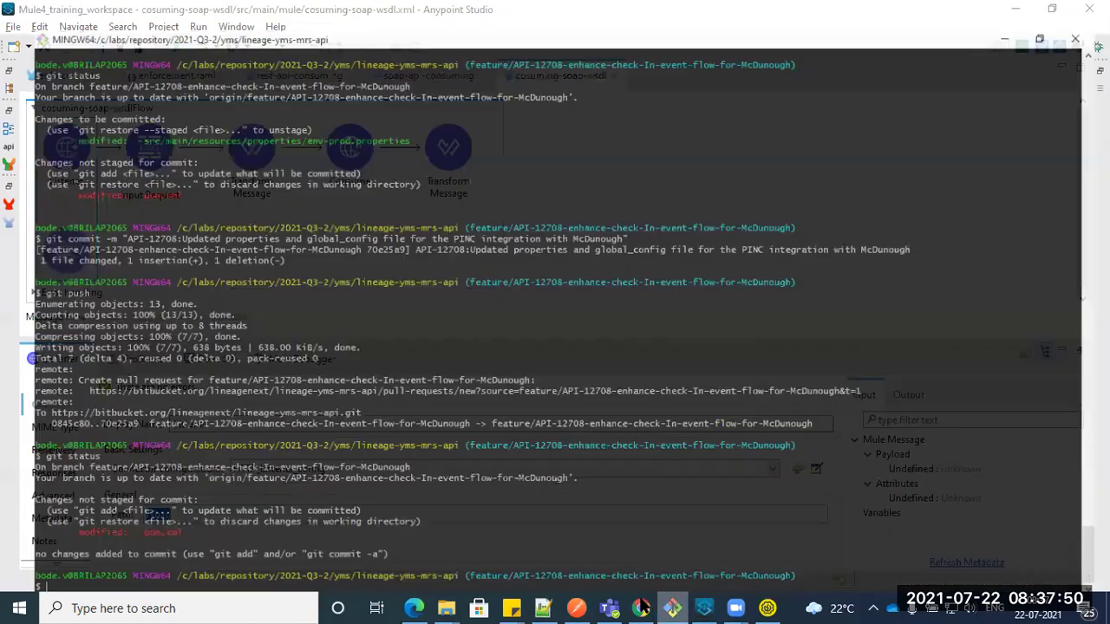
pyautogui.hotkey('alt', 'Tab')
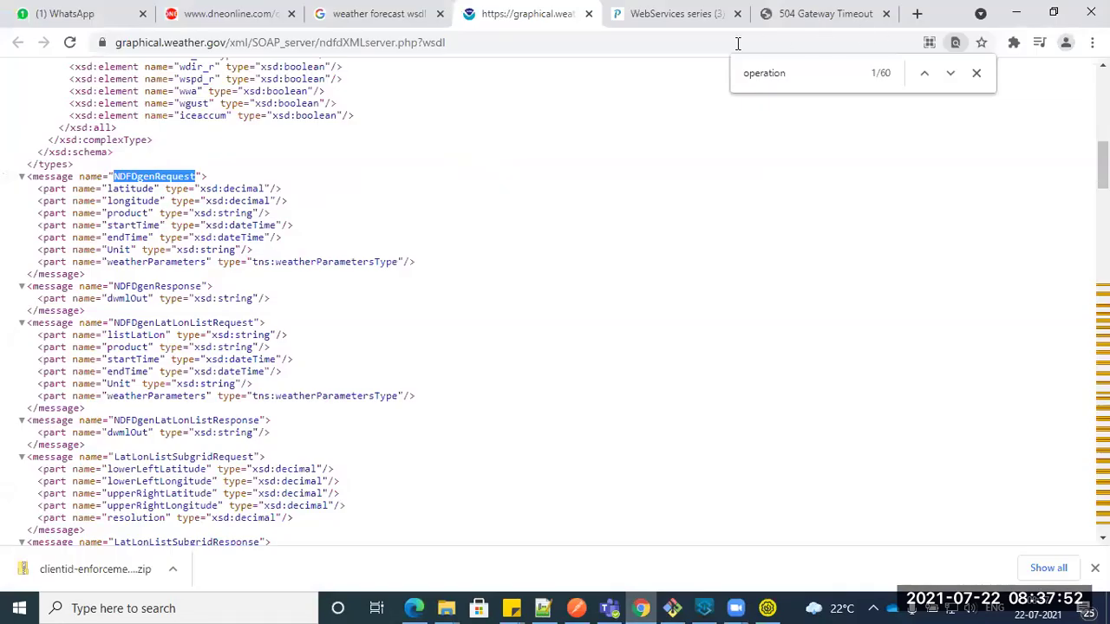
pyautogui.hotkey('ctrl', 't')
pyautogui.write('http:')
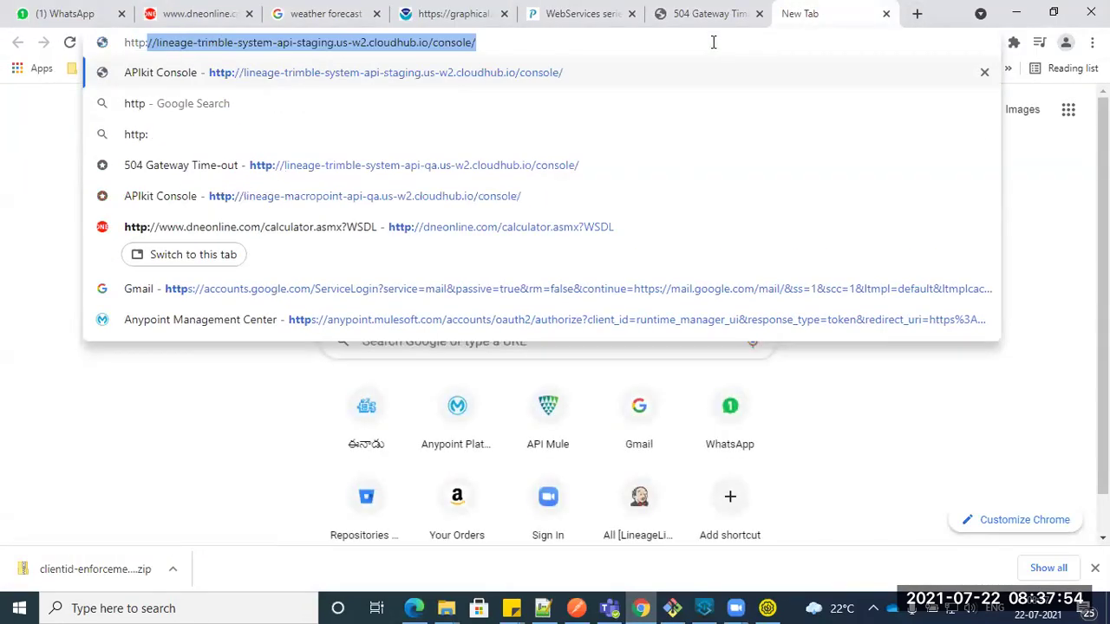
pyautogui.write('//localh')
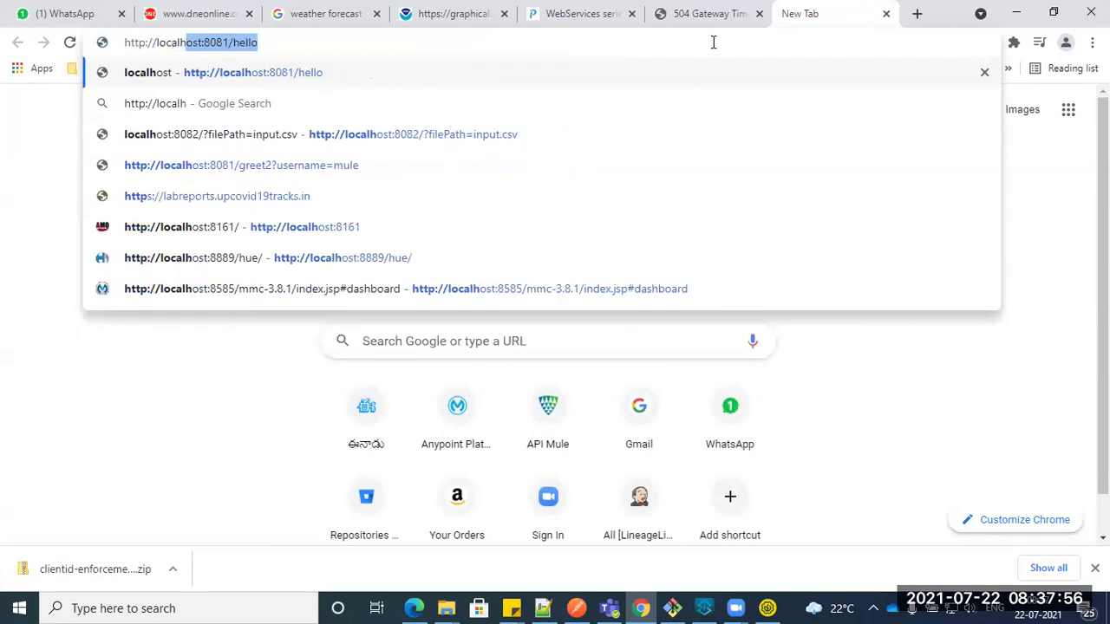
pyautogui.write('ost:')
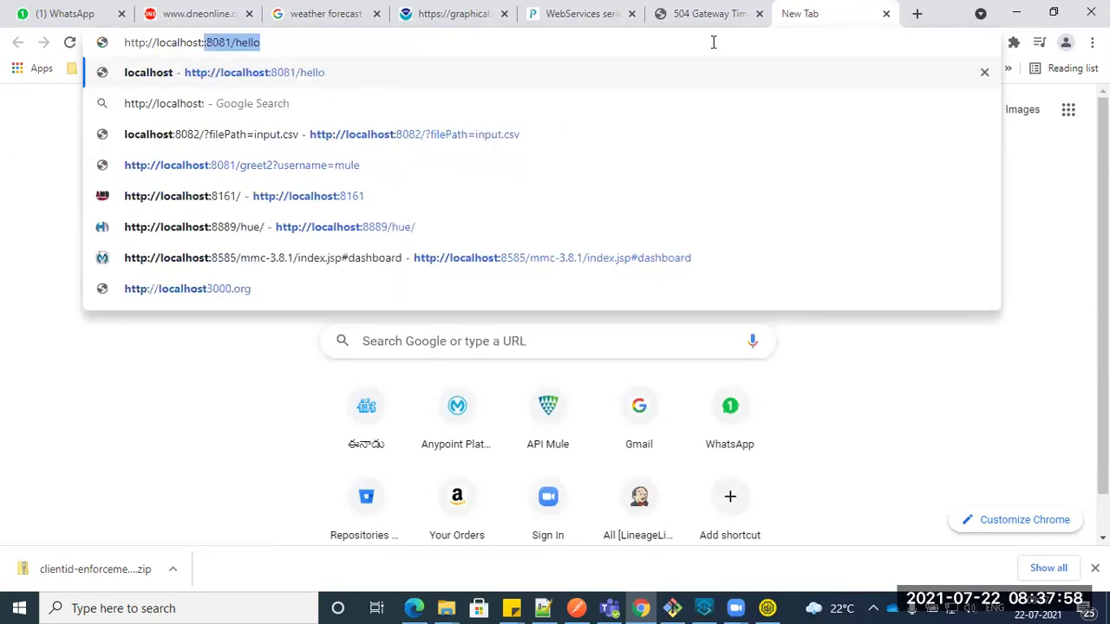
pyautogui.write('8081//soap')
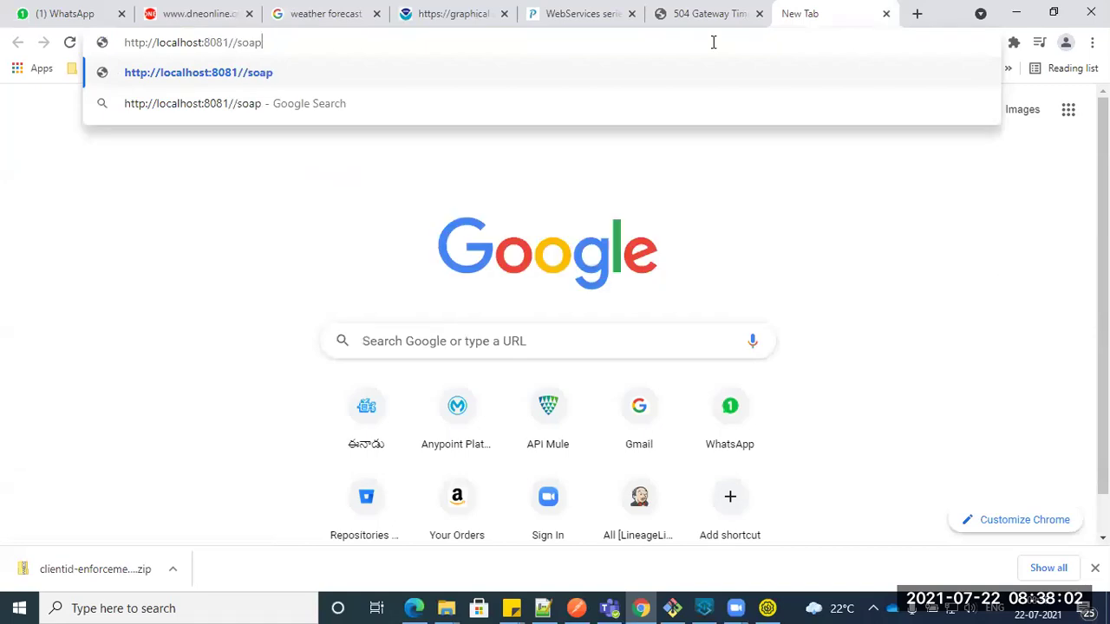
pyautogui.press('BackSpace')
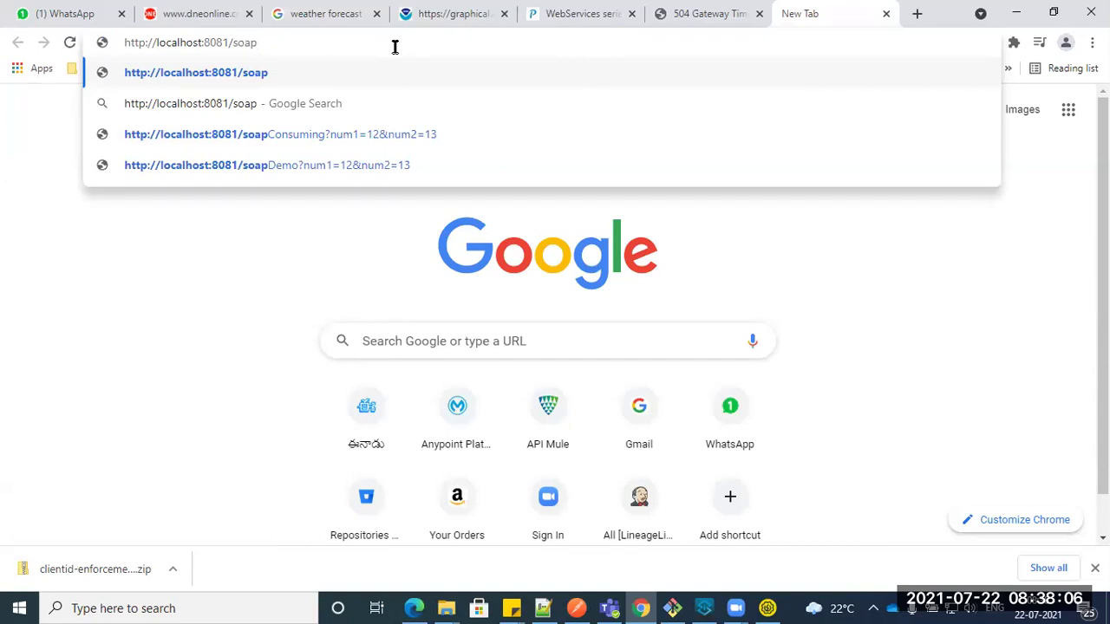
# Step: Switch to Anypoint Studio and add a breakpoint to the Input Request Logger in the flow
pyautogui.hotkey('alt', 'Tab')
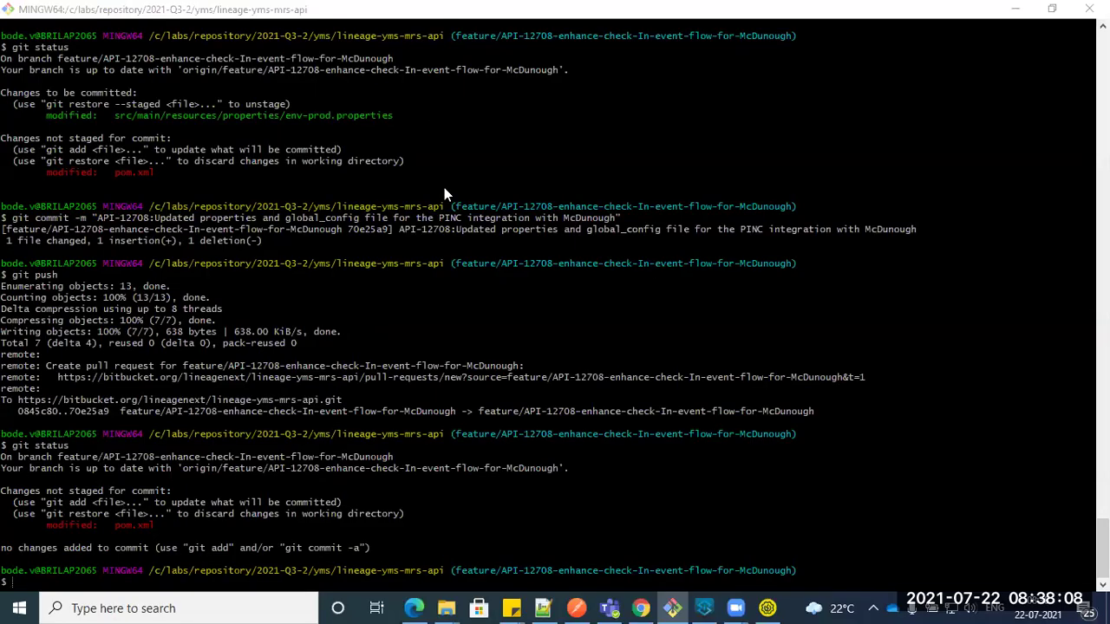
pyautogui.hotkey('alt', 'Tab')
pyautogui.click(156, 149)
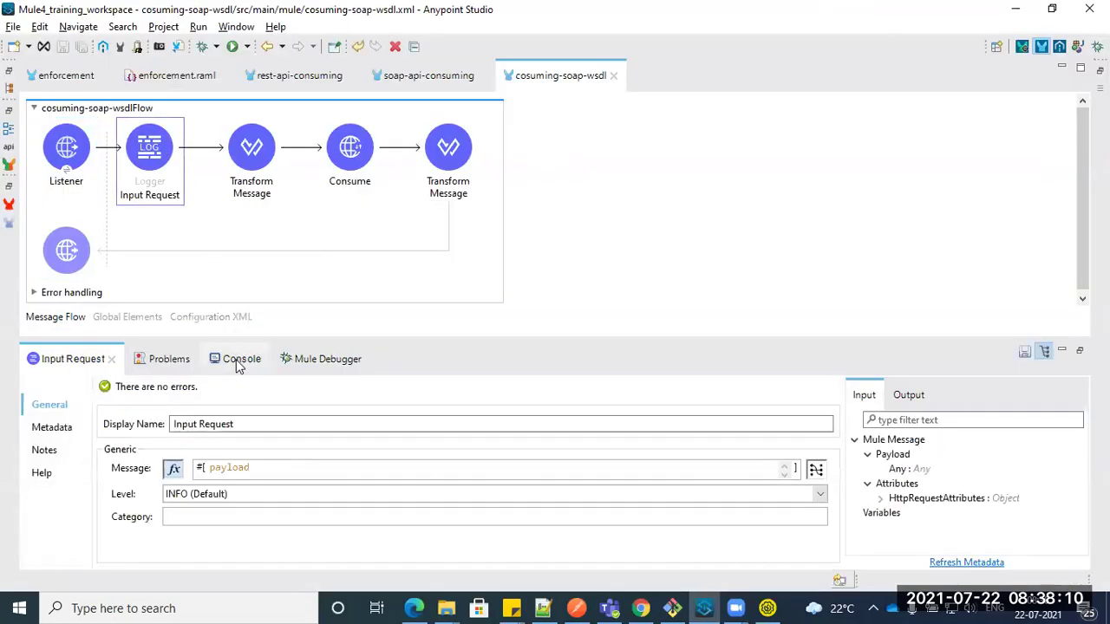
pyautogui.rightClick(165, 168)
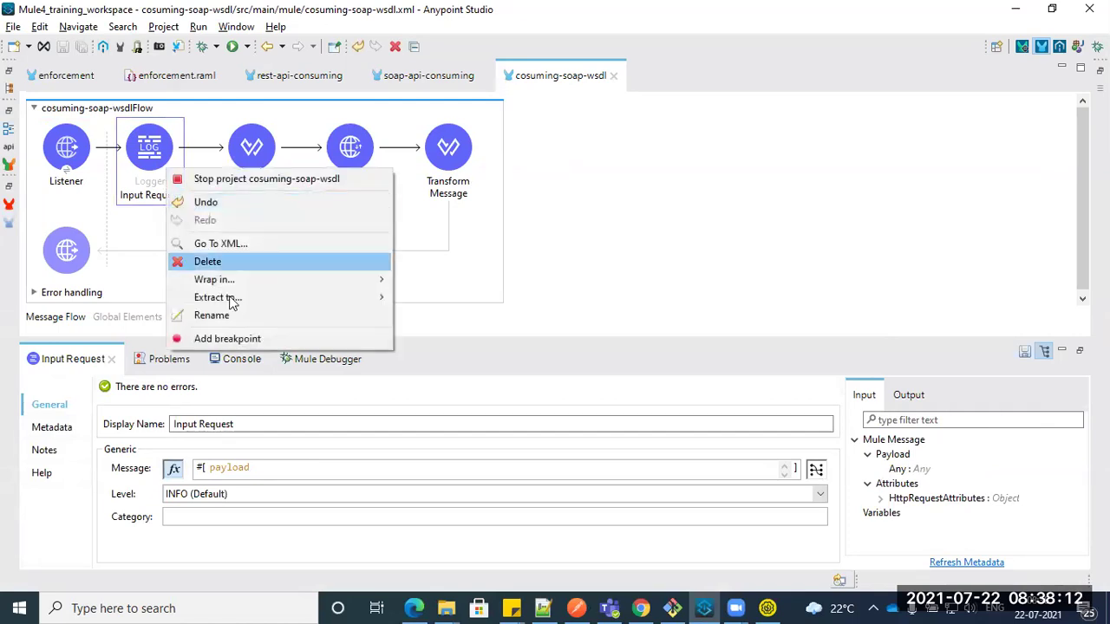
pyautogui.click(244, 341)
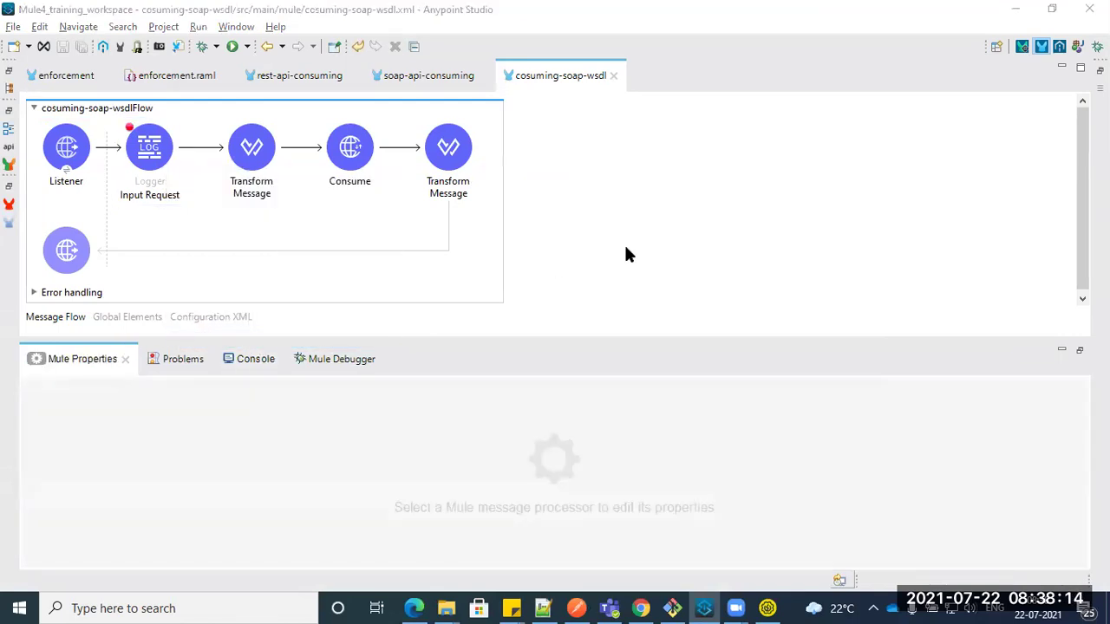
# Step: Send the prepared localhost request from Chrome, then accept the Mule Debug perspective and advance execution to the Consume component
pyautogui.hotkey('alt', 'Tab')
pyautogui.hotkey('alt', 'Tab')
pyautogui.press('Return')
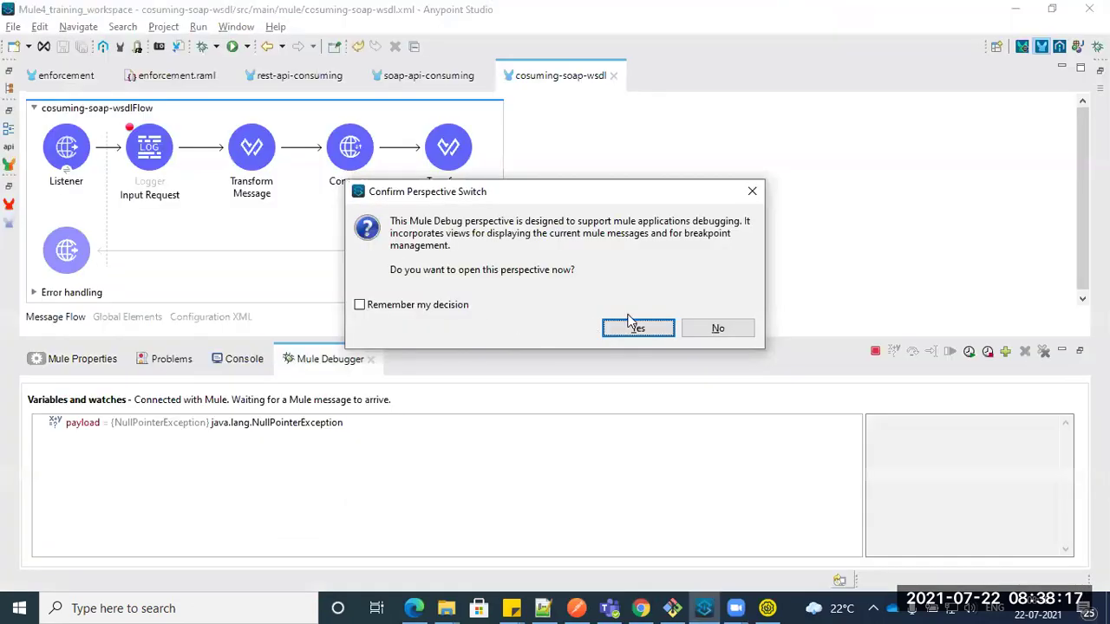
pyautogui.click(632, 322)
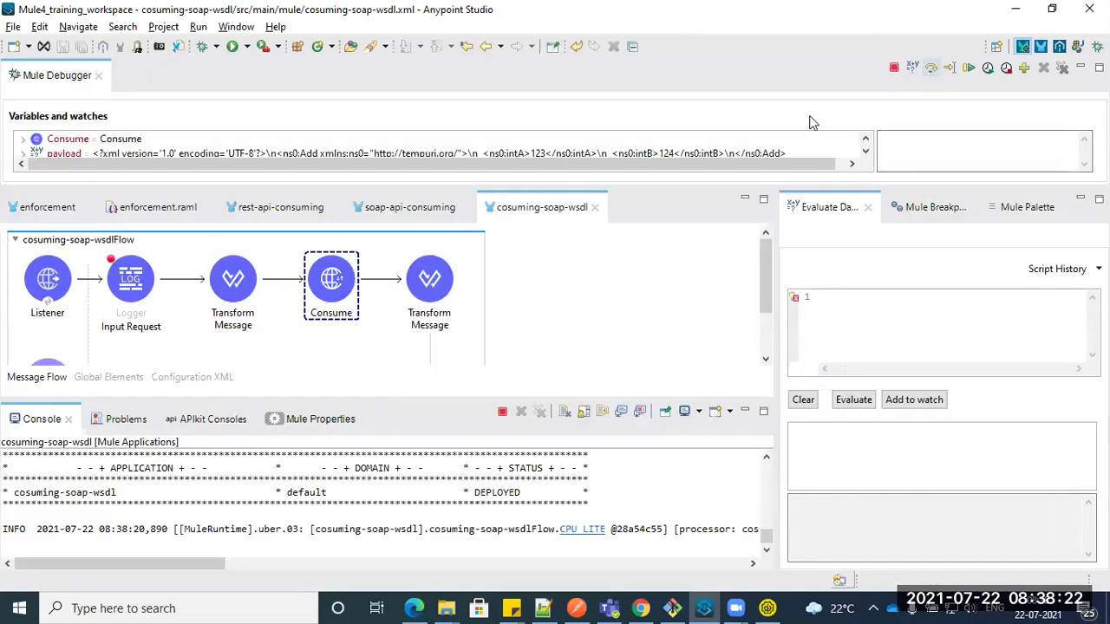
# Step: Enlarge the Mule Debugger and inspect the XML payload's intA and intB values before the Consume component
pyautogui.doubleClick(73, 75)
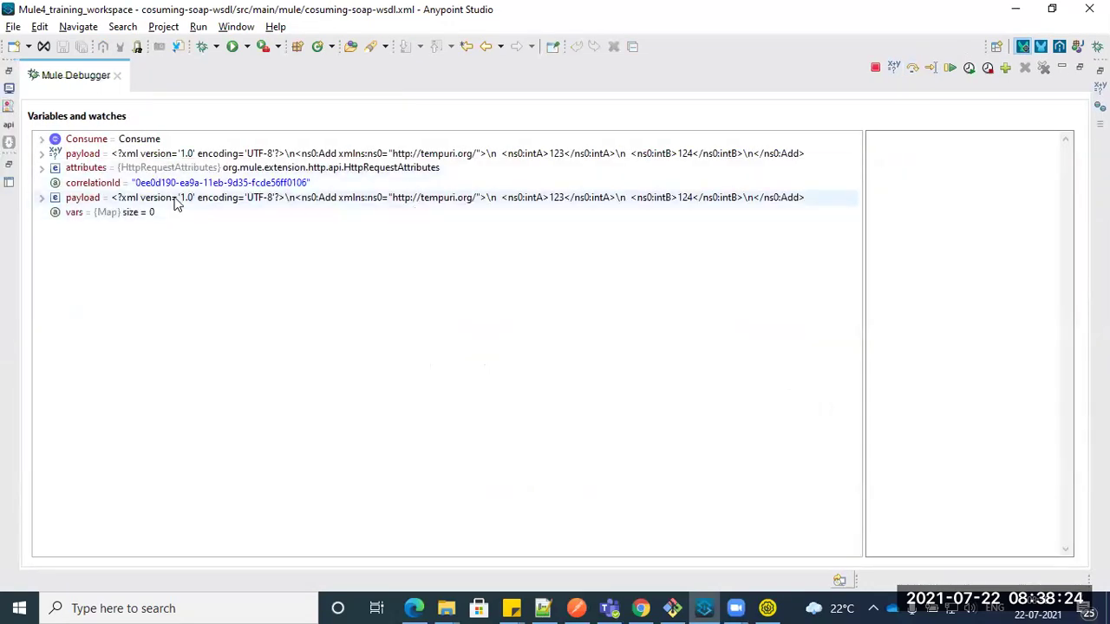
pyautogui.click(176, 198)
pyautogui.moveTo(867, 256); pyautogui.dragTo(391, 268)
pyautogui.moveTo(488, 203); pyautogui.dragTo(252, 116)
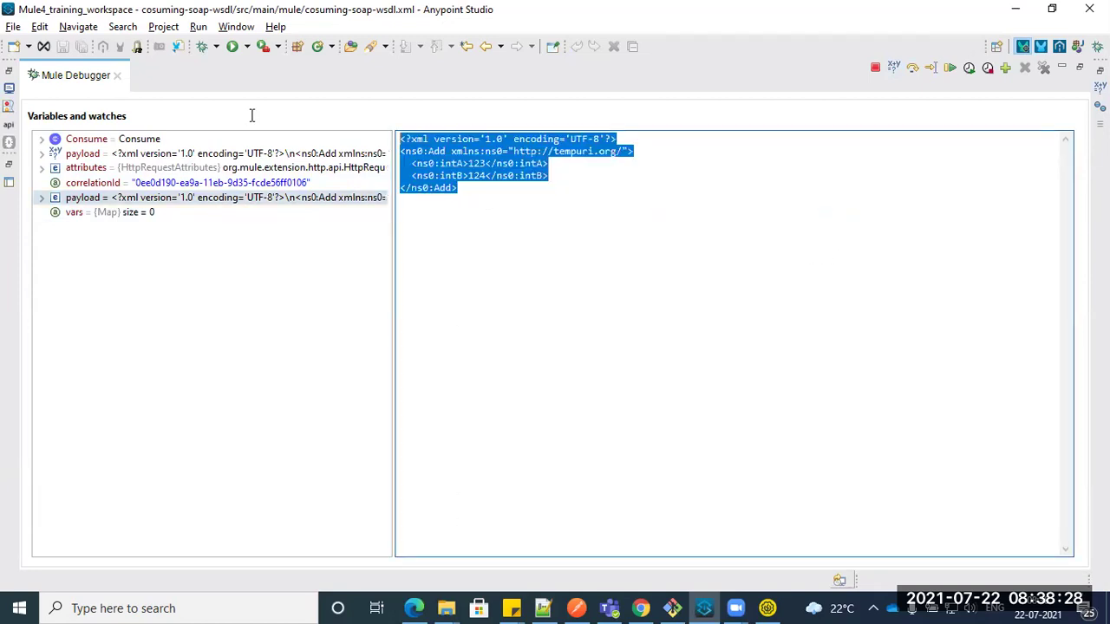
pyautogui.click(519, 223)
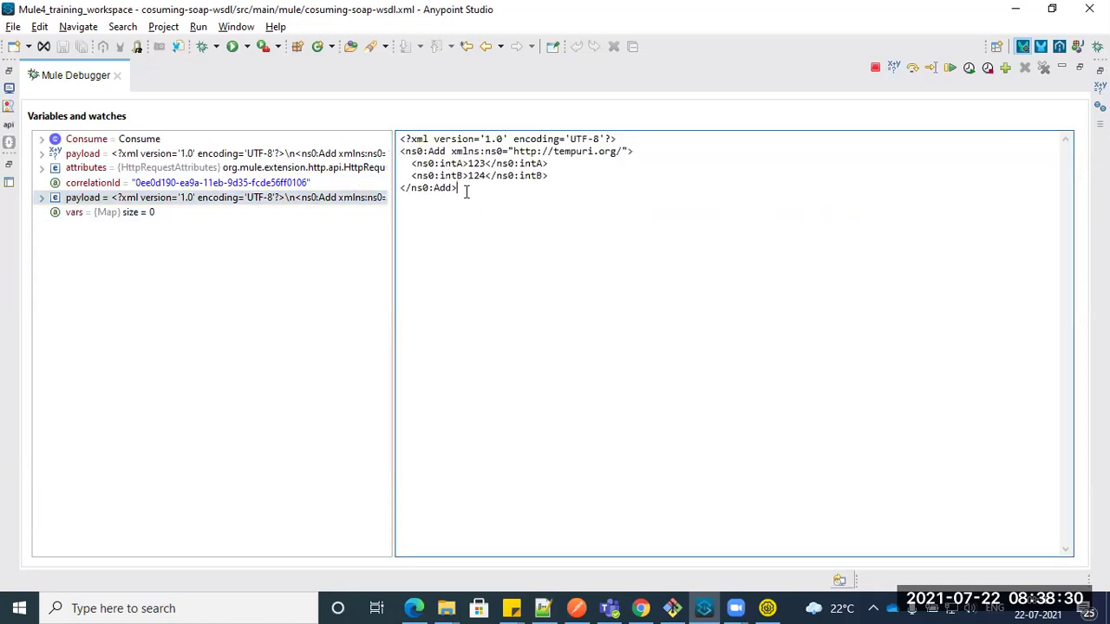
pyautogui.moveTo(469, 165); pyautogui.dragTo(545, 176)
pyautogui.click(546, 227)
pyautogui.doubleClick(78, 82)
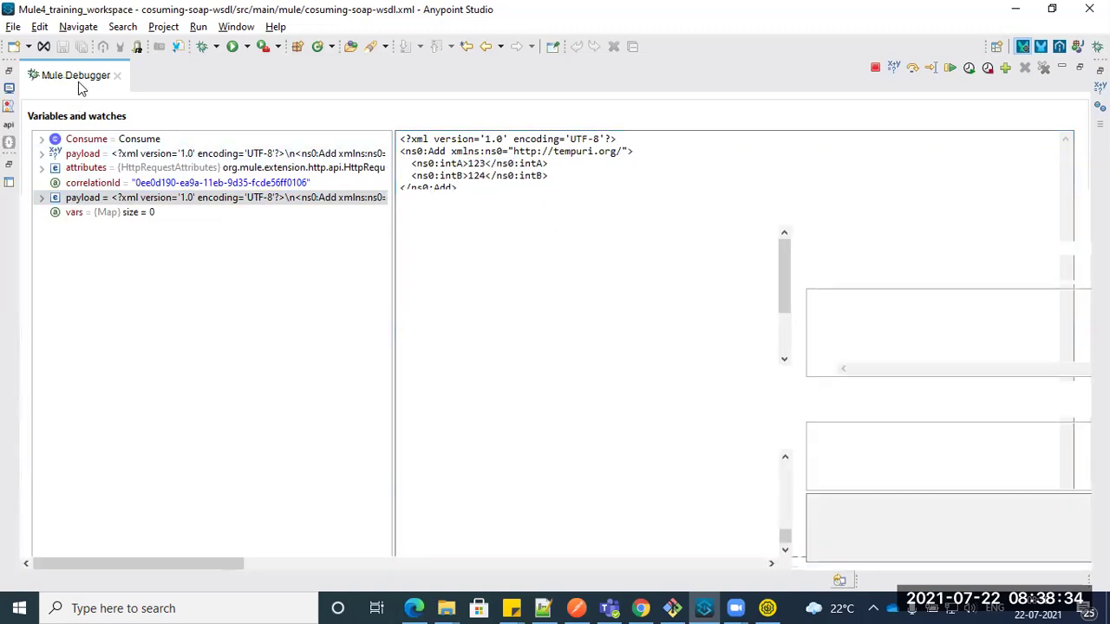
# Step: Step over the Consume component and inspect the SOAP response payload in the enlarged debugger
pyautogui.click(932, 74)
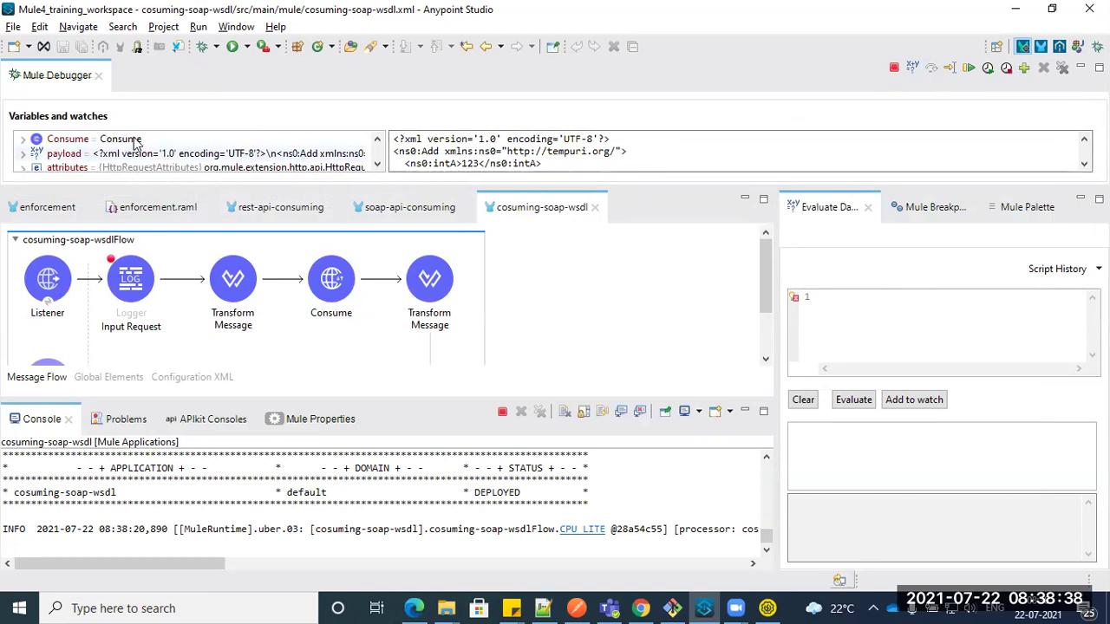
pyautogui.doubleClick(63, 75)
pyautogui.click(124, 202)
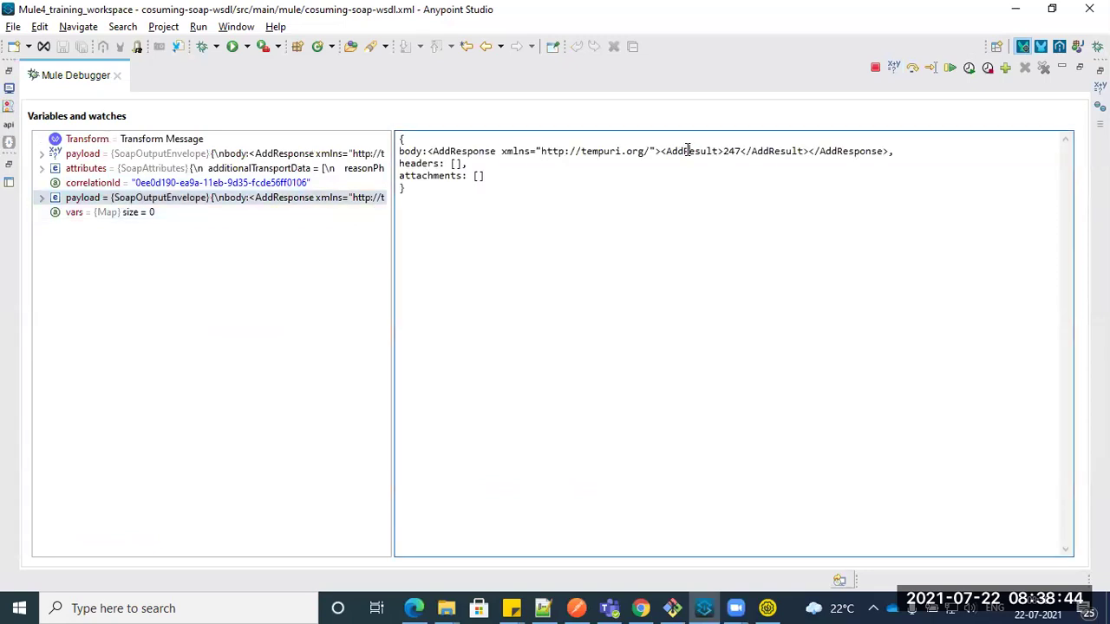
pyautogui.moveTo(893, 152); pyautogui.dragTo(501, 151)
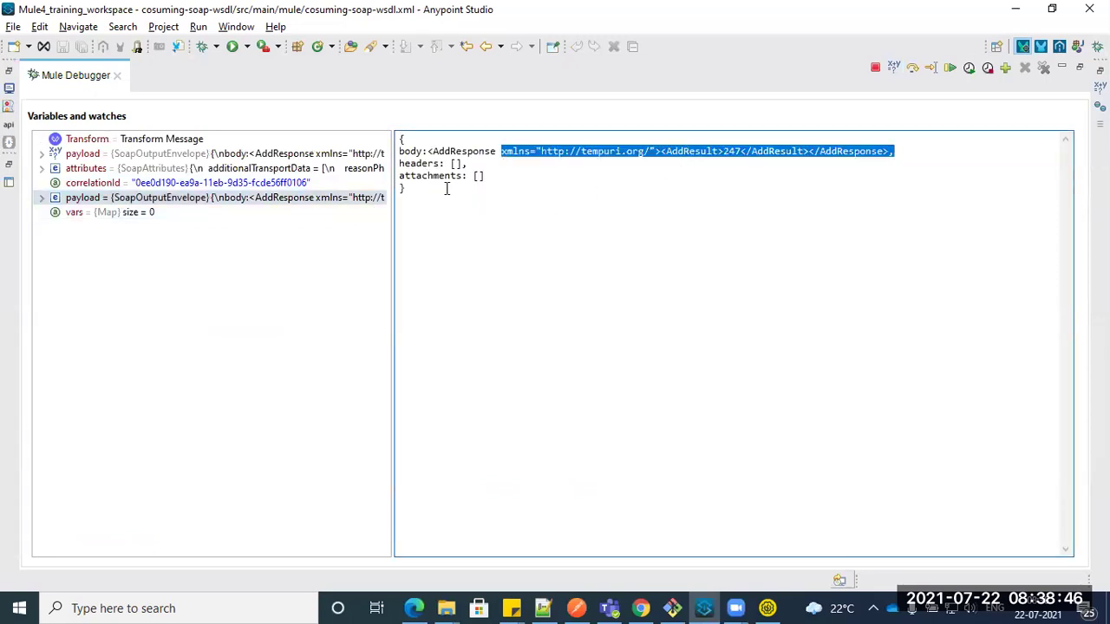
# Step: Expand the response payload's body, examine its media type and AddResponse value, and restore the debugger to its normal size
pyautogui.click(41, 196)
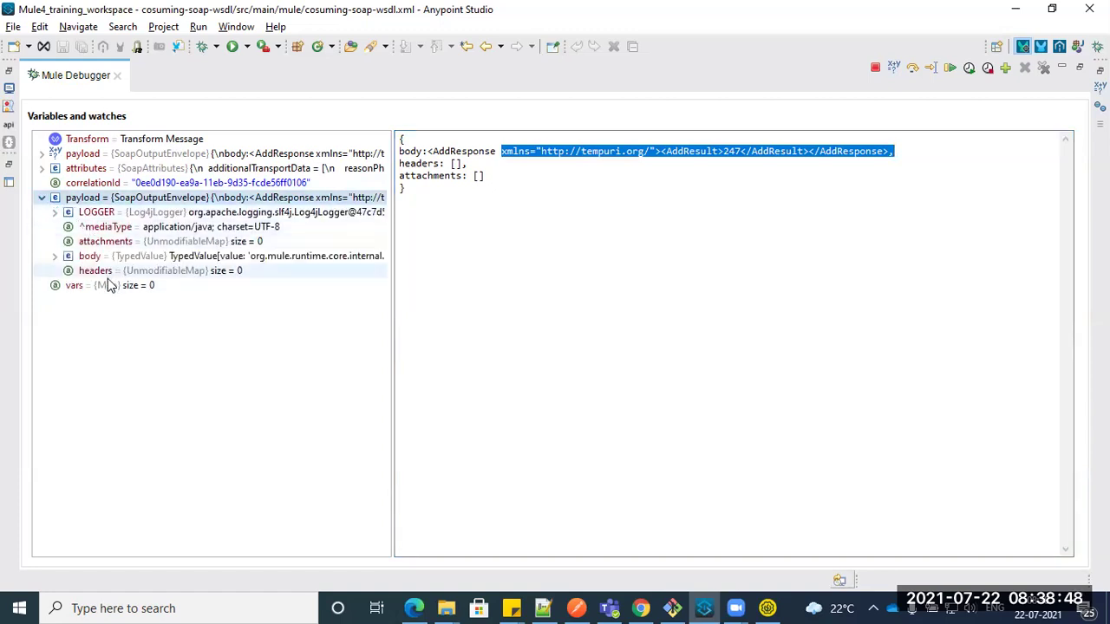
pyautogui.click(56, 257)
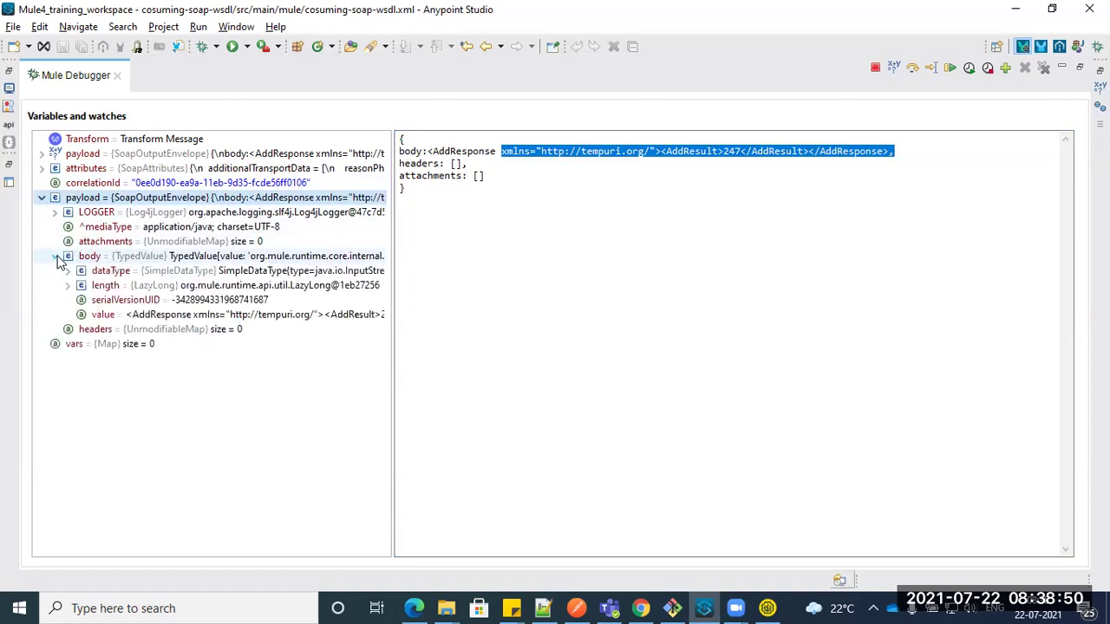
pyautogui.click(169, 230)
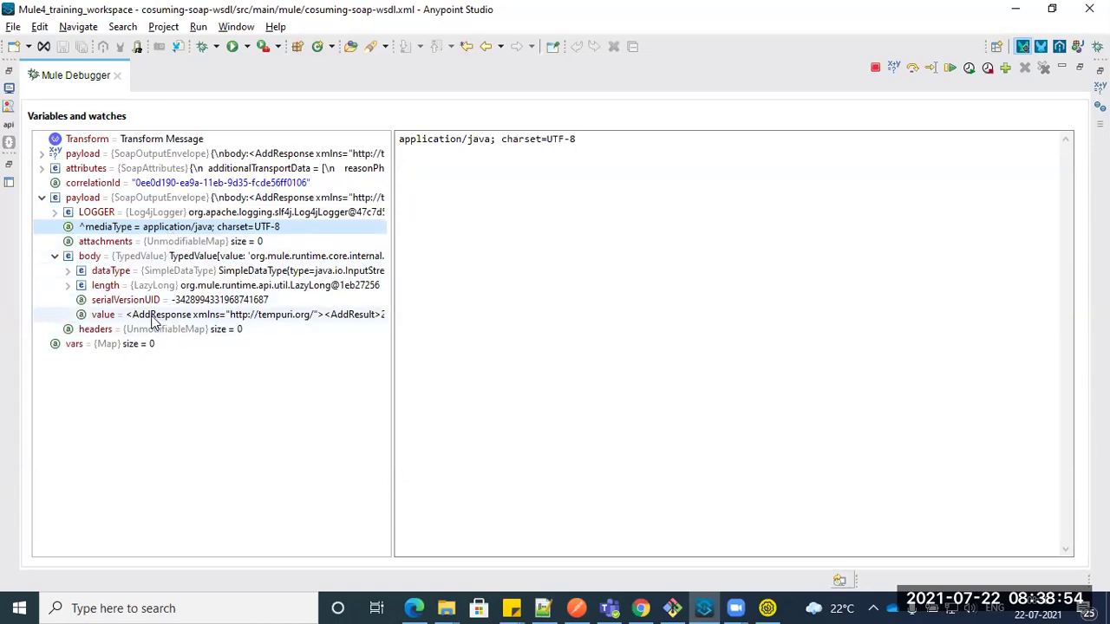
pyautogui.click(155, 317)
pyautogui.click(634, 201)
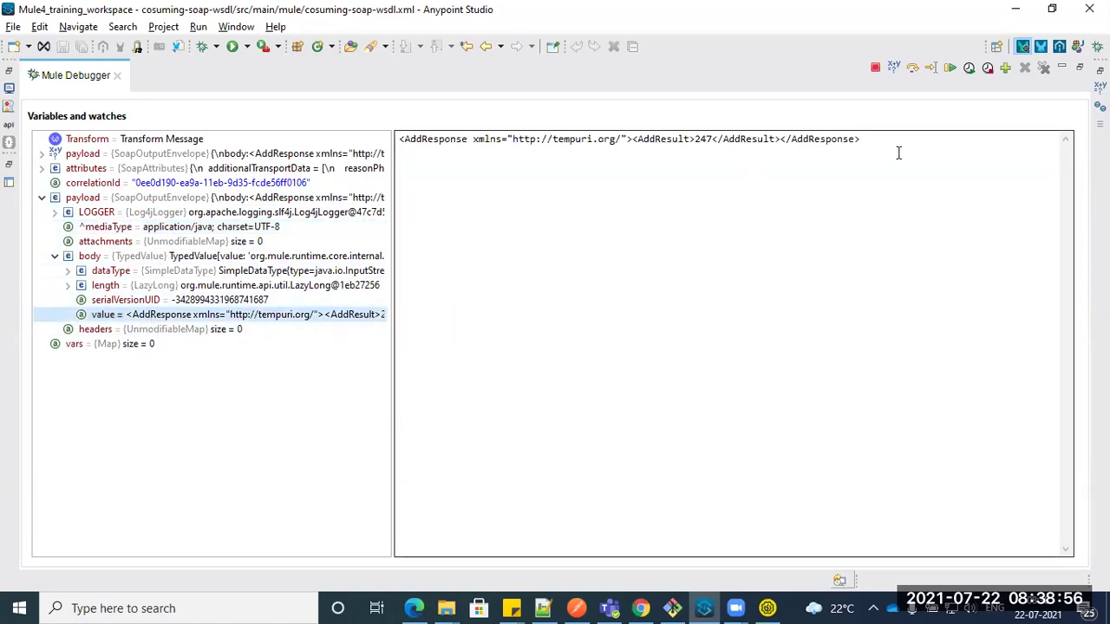
pyautogui.moveTo(898, 153); pyautogui.dragTo(421, 154)
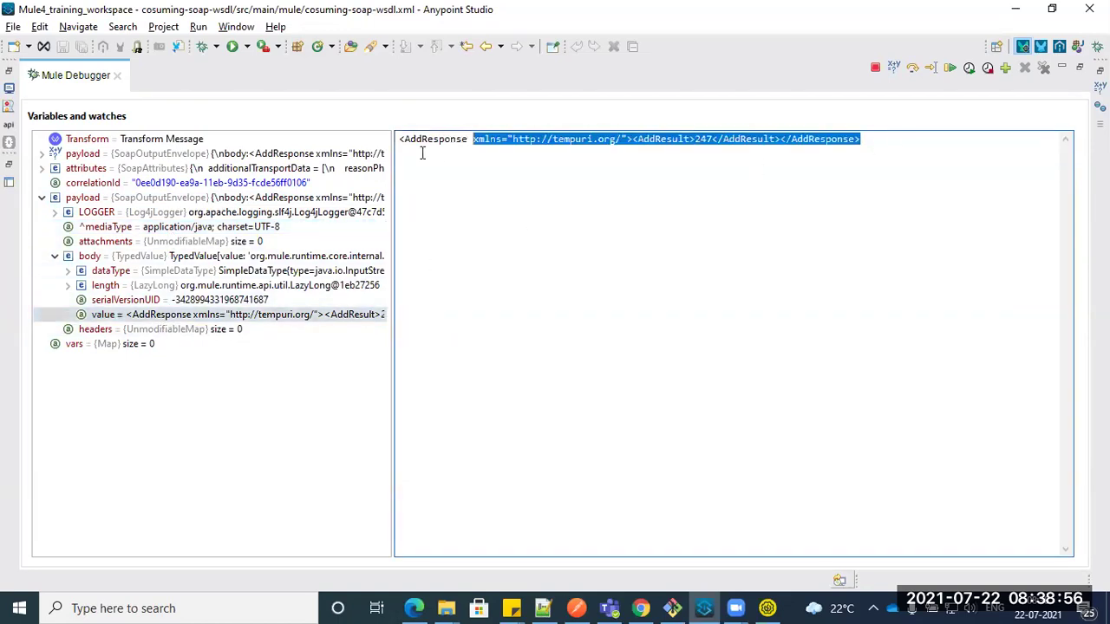
pyautogui.click(509, 323)
pyautogui.click(207, 438)
pyautogui.doubleClick(59, 77)
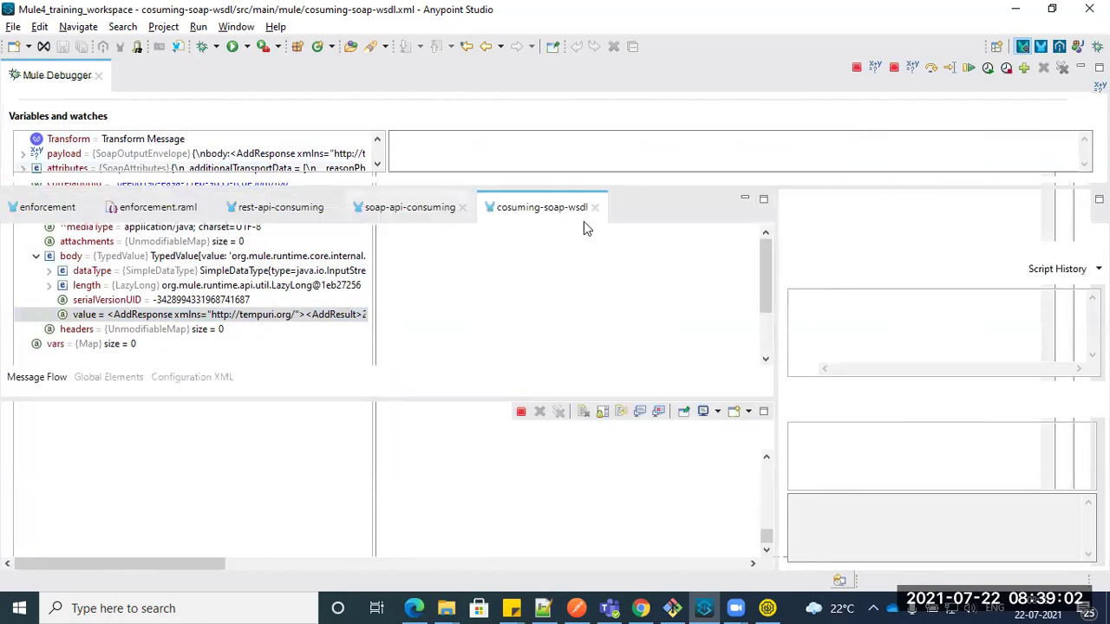
# Step: Resume the flow to completion and examine the JSON response with its AddResult element in Chrome
pyautogui.click(968, 68)
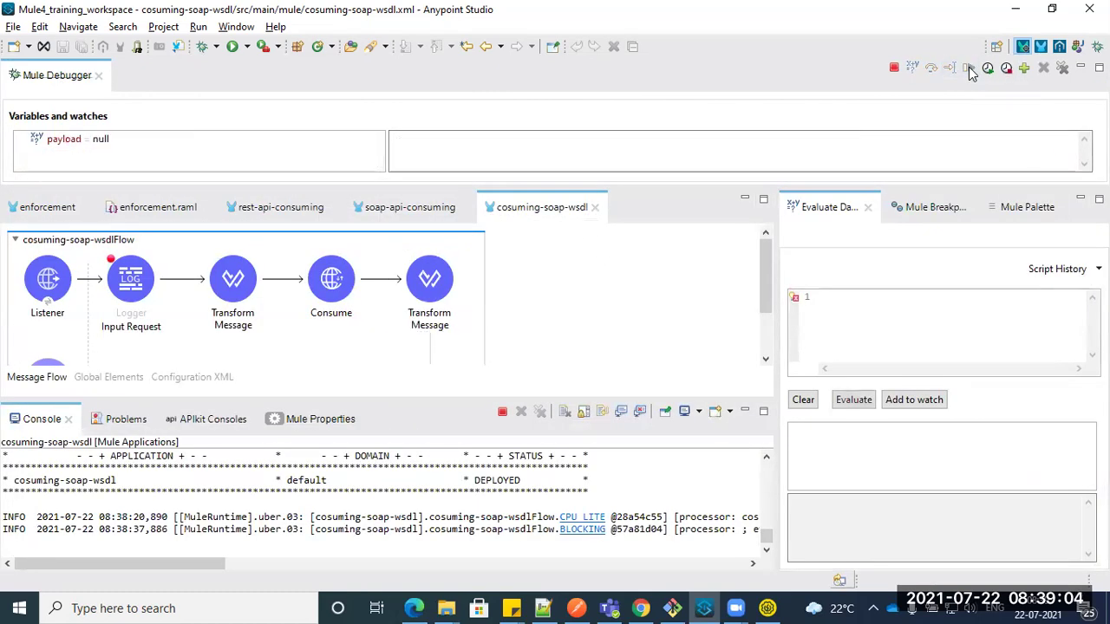
pyautogui.hotkey('alt', 'Tab')
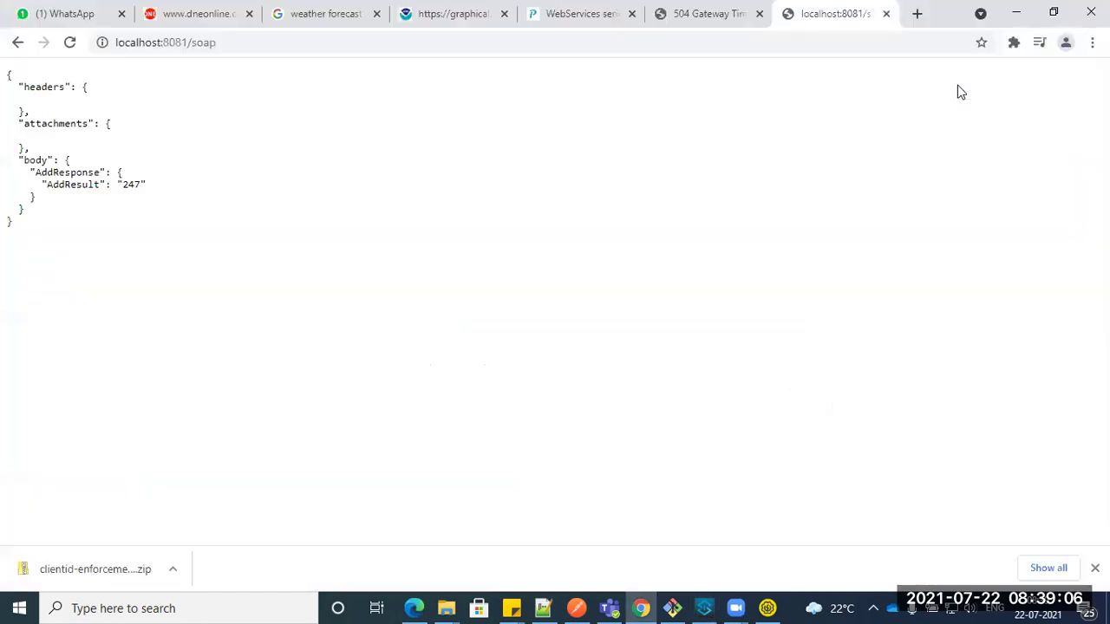
pyautogui.moveTo(52, 236); pyautogui.dragTo(4, 73)
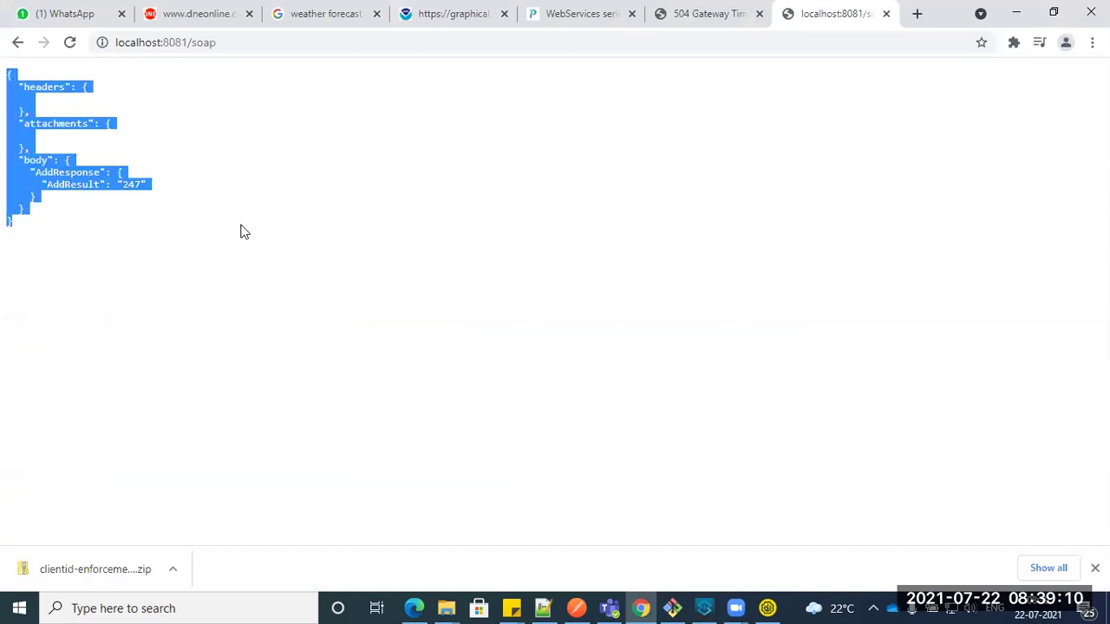
pyautogui.click(51, 198)
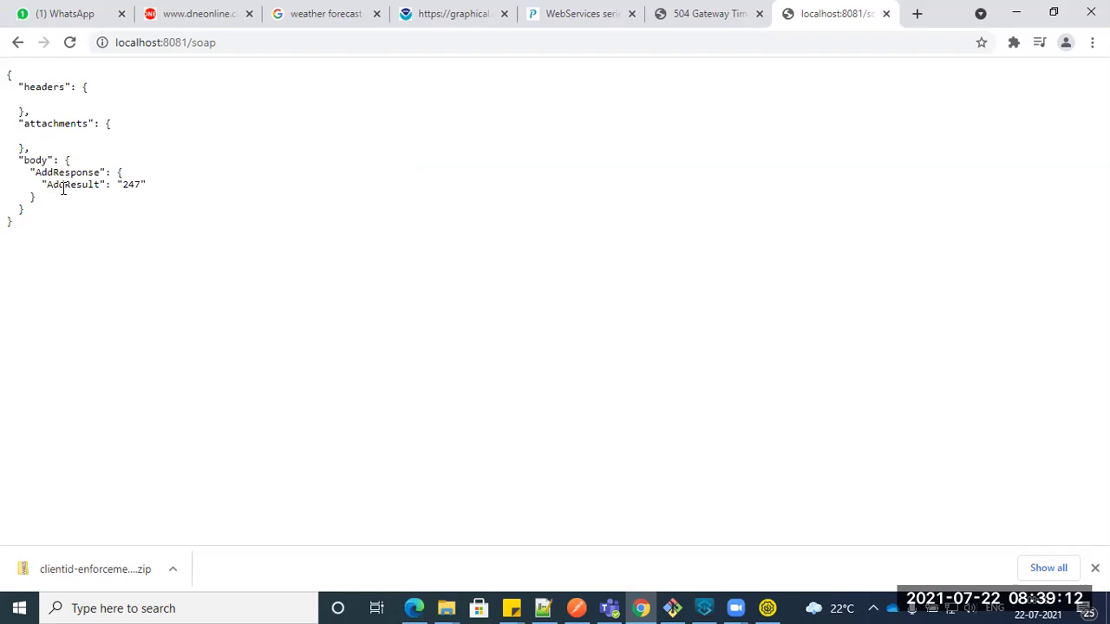
pyautogui.moveTo(52, 186); pyautogui.dragTo(122, 190)
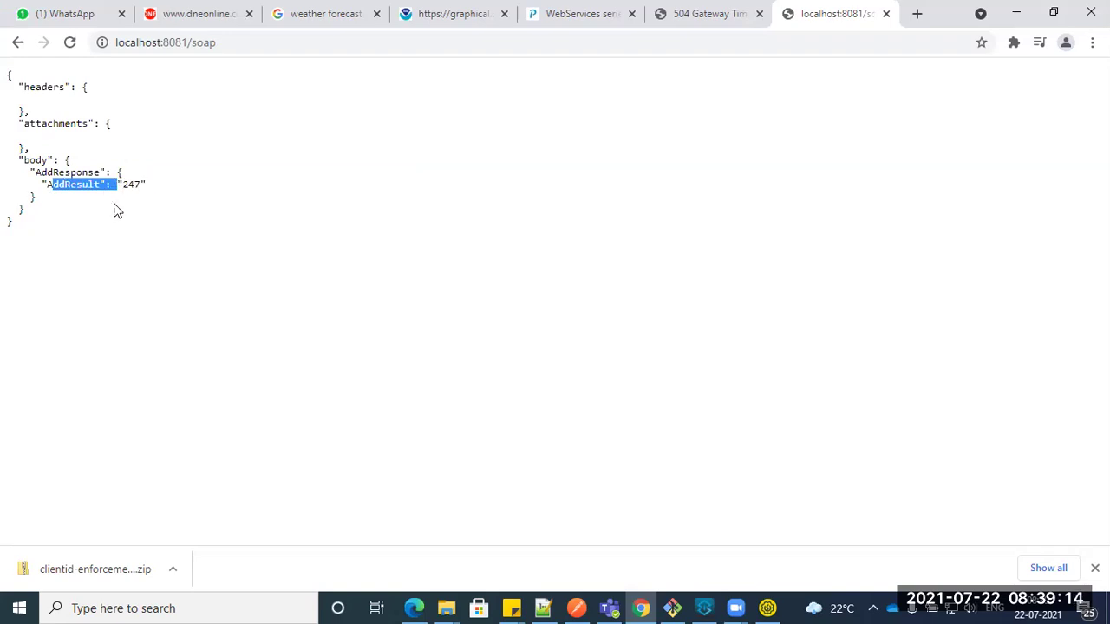
pyautogui.moveTo(76, 218); pyautogui.dragTo(15, 77)
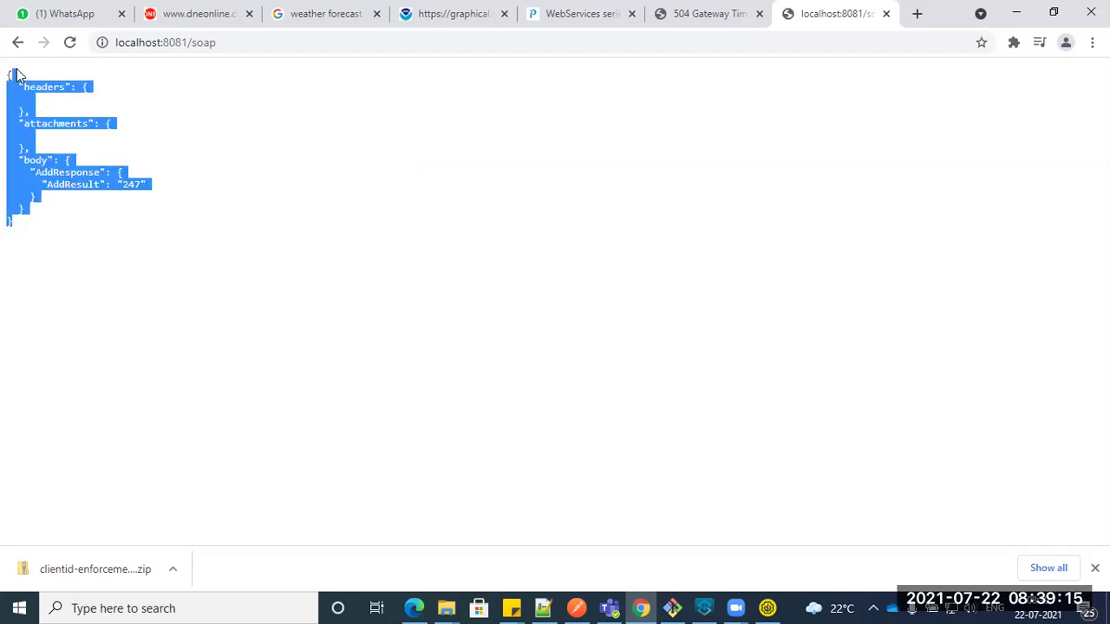
pyautogui.click(195, 186)
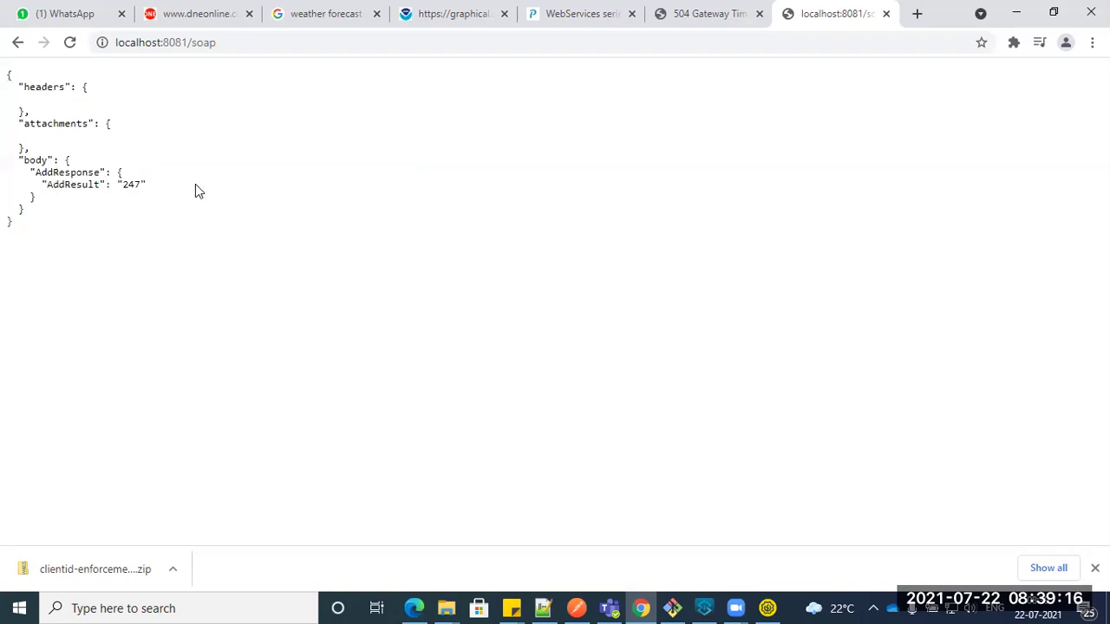
# Step: Switch to Anypoint Studio and maximize the cosuming-soap-wsdl flow editor
pyautogui.click(704, 606)
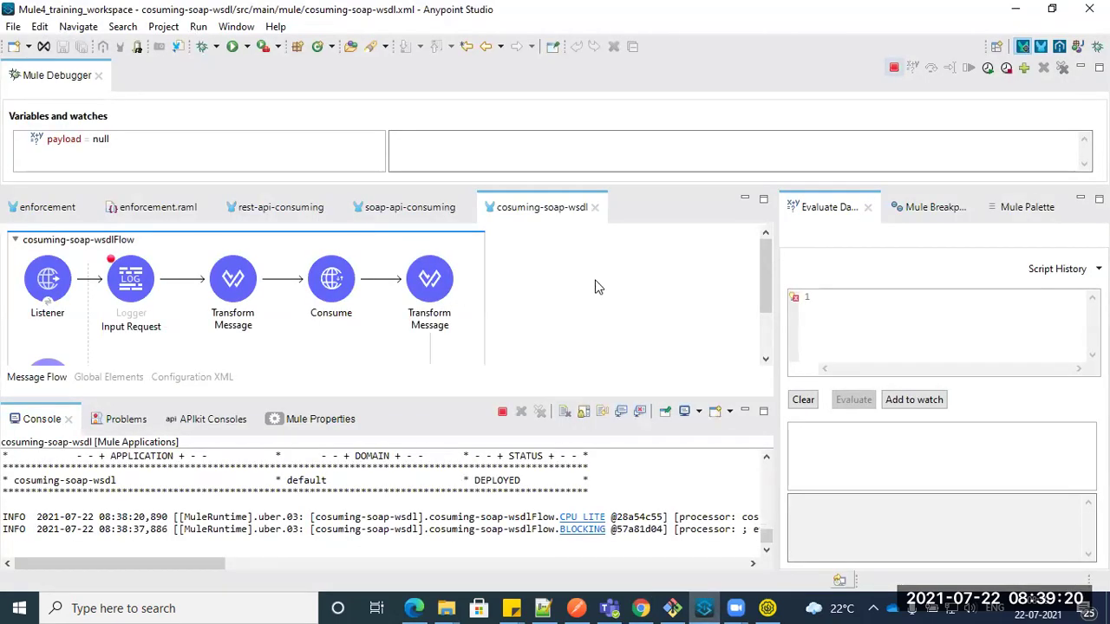
pyautogui.doubleClick(542, 208)
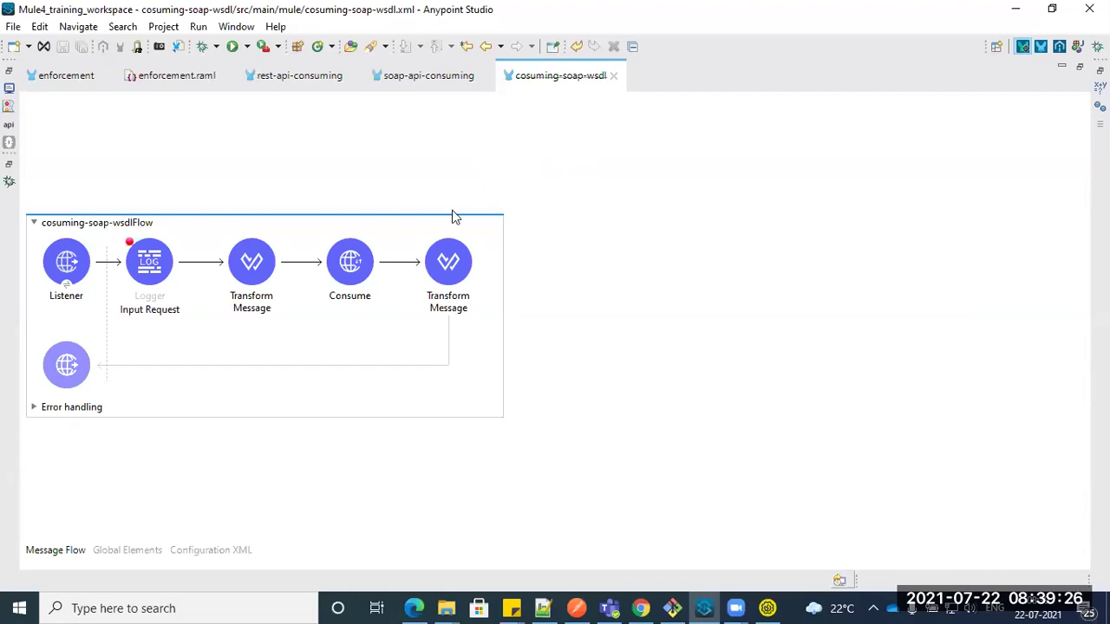
# Step: Examine the operations available in the Consume component's enlarged properties, keep Add, and restore the normal layout
pyautogui.click(343, 269)
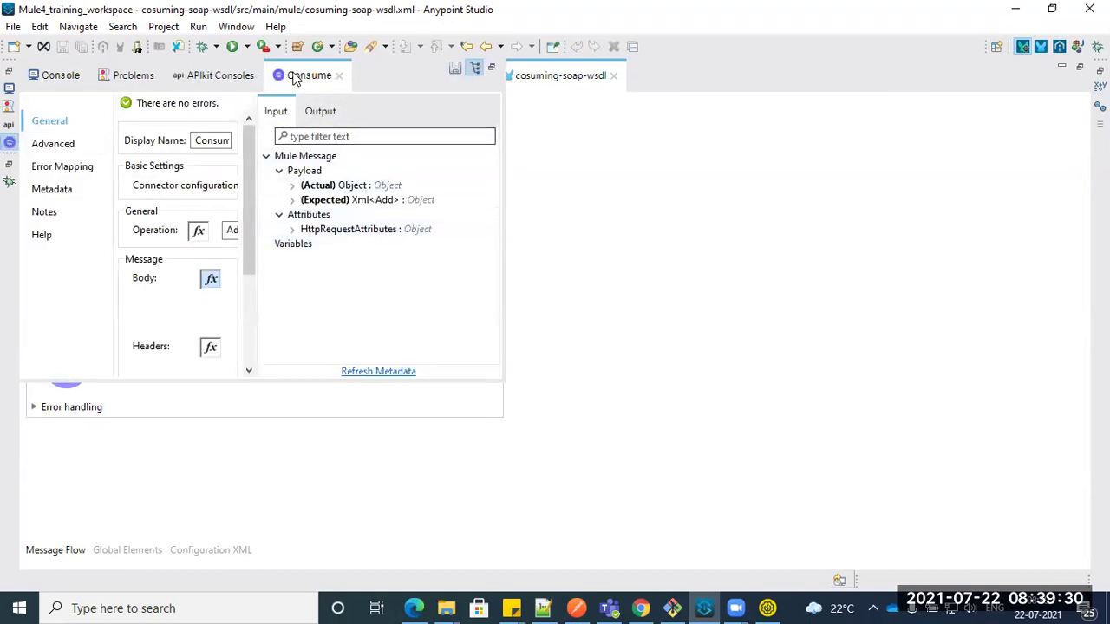
pyautogui.doubleClick(294, 76)
pyautogui.click(804, 231)
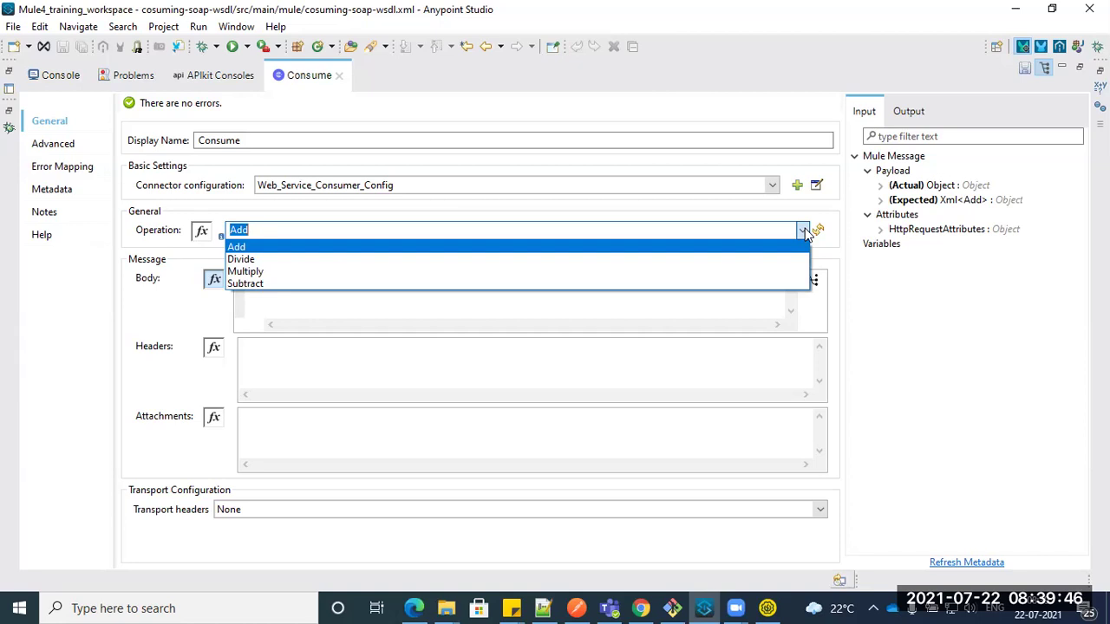
pyautogui.click(293, 78)
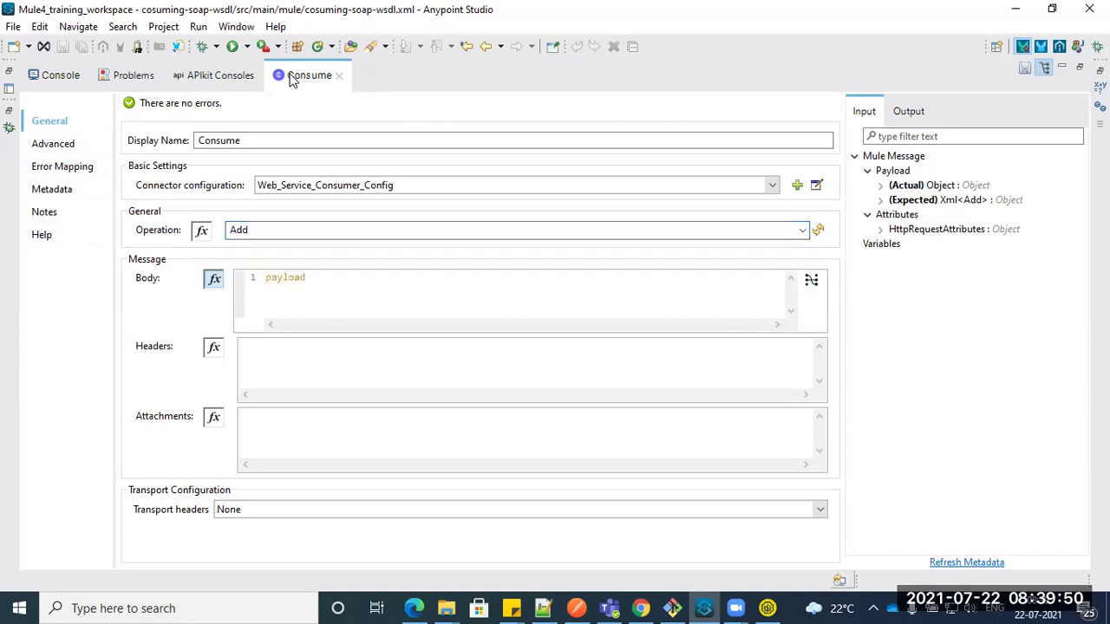
pyautogui.doubleClick(295, 76)
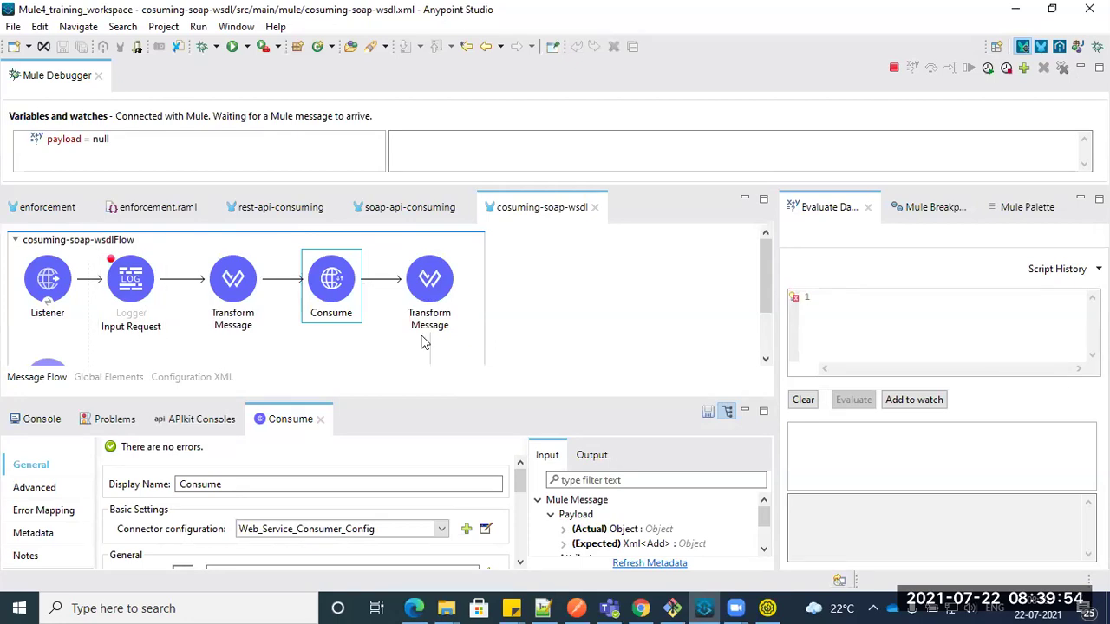
# Step: Maximize the cosuming-soap-wsdl flow editor and expand the flow's Error handling section
pyautogui.doubleClick(542, 210)
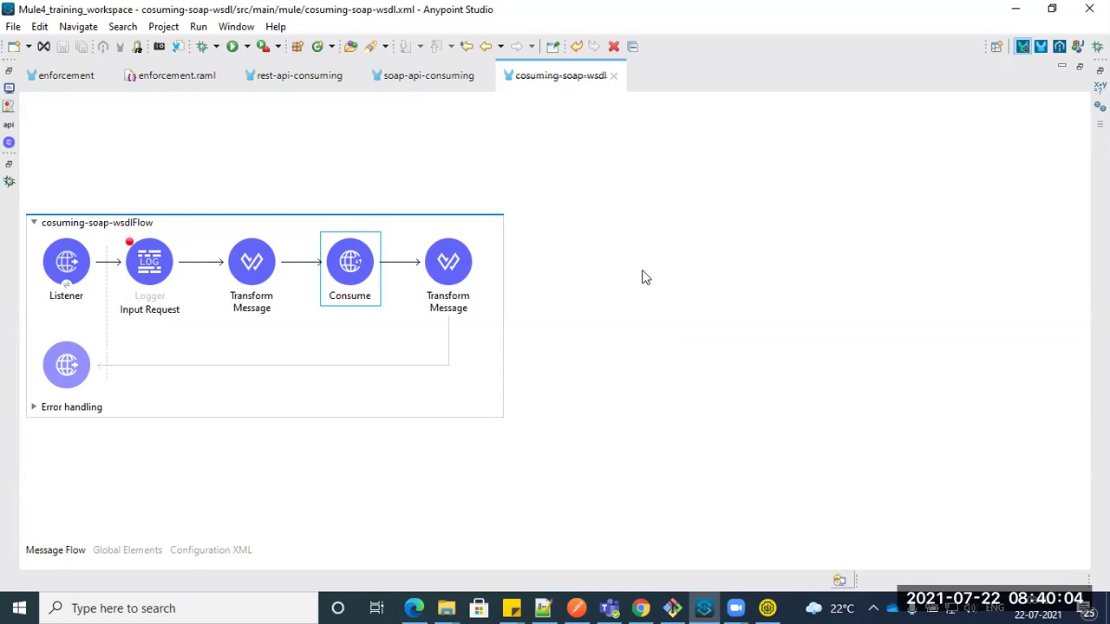
pyautogui.click(33, 407)
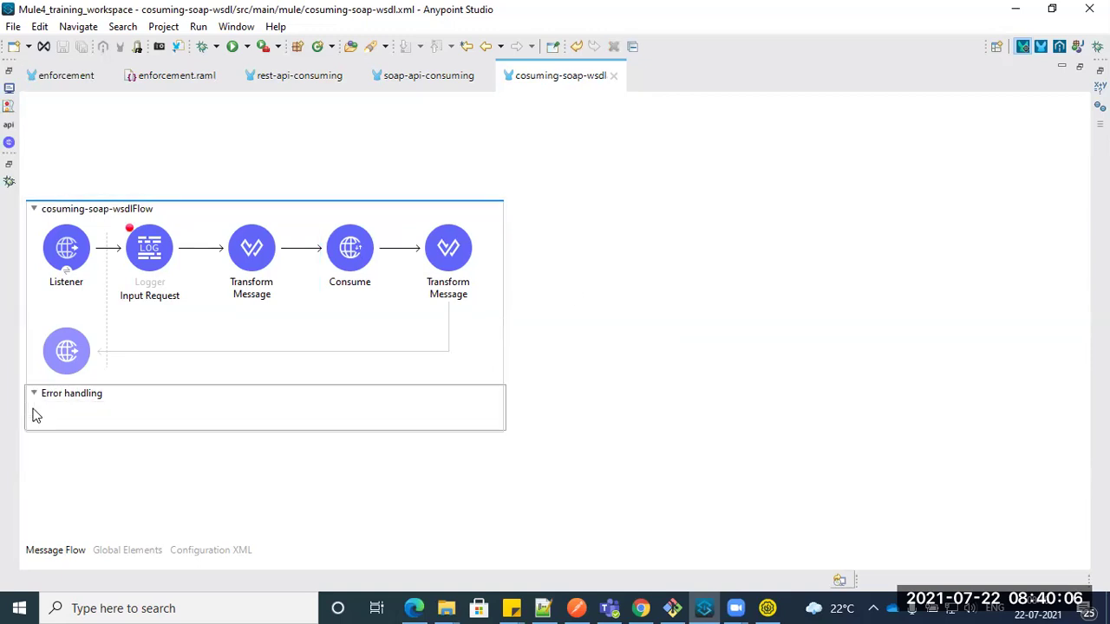
pyautogui.click(777, 327)
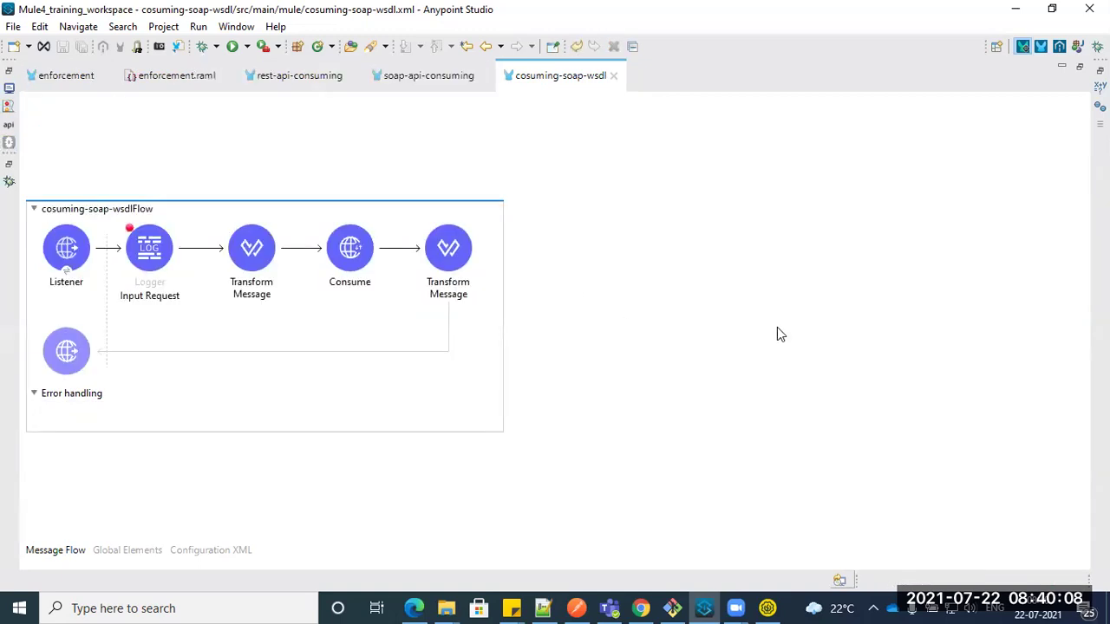
# Step: Open the Consume component's Web_Service_Consumer_Config, examine its connection settings, close it without changes and return to the message flow
pyautogui.click(338, 263)
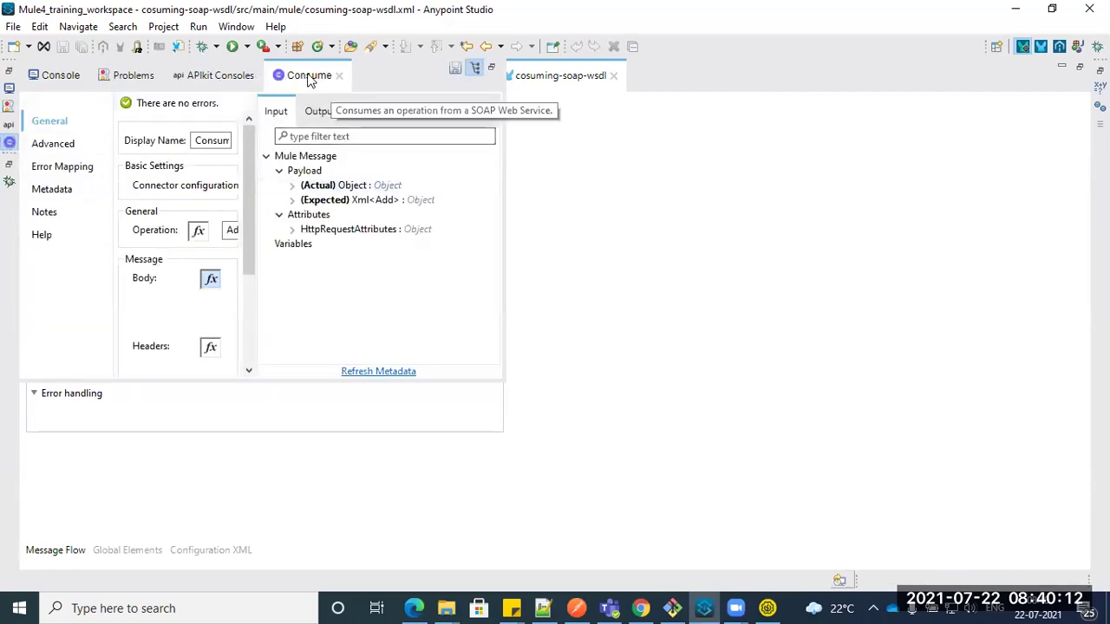
pyautogui.doubleClick(310, 76)
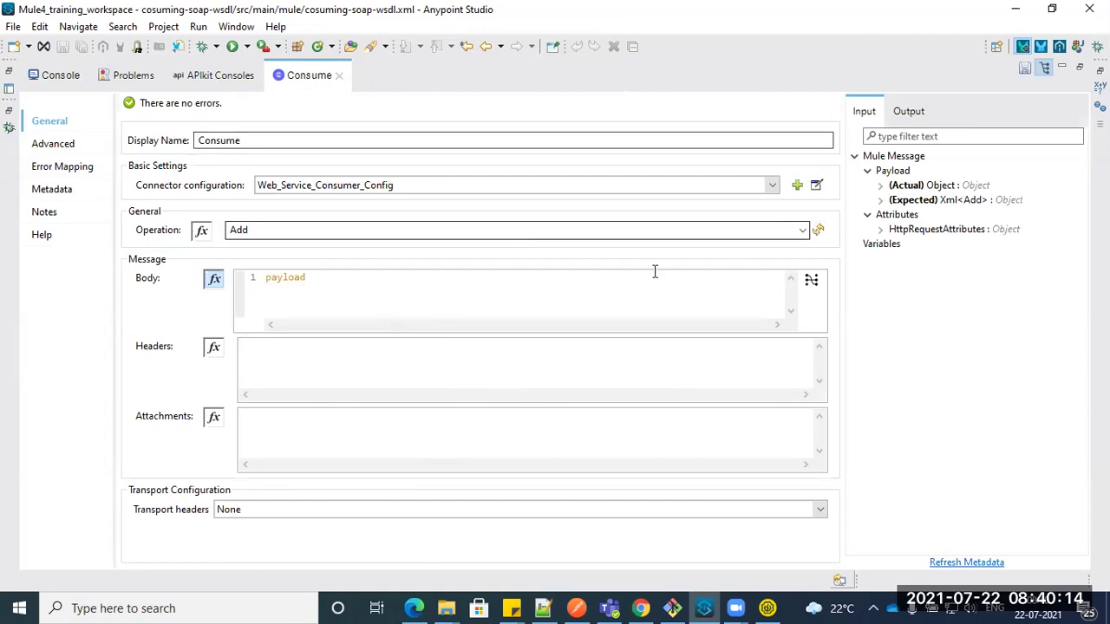
pyautogui.click(816, 185)
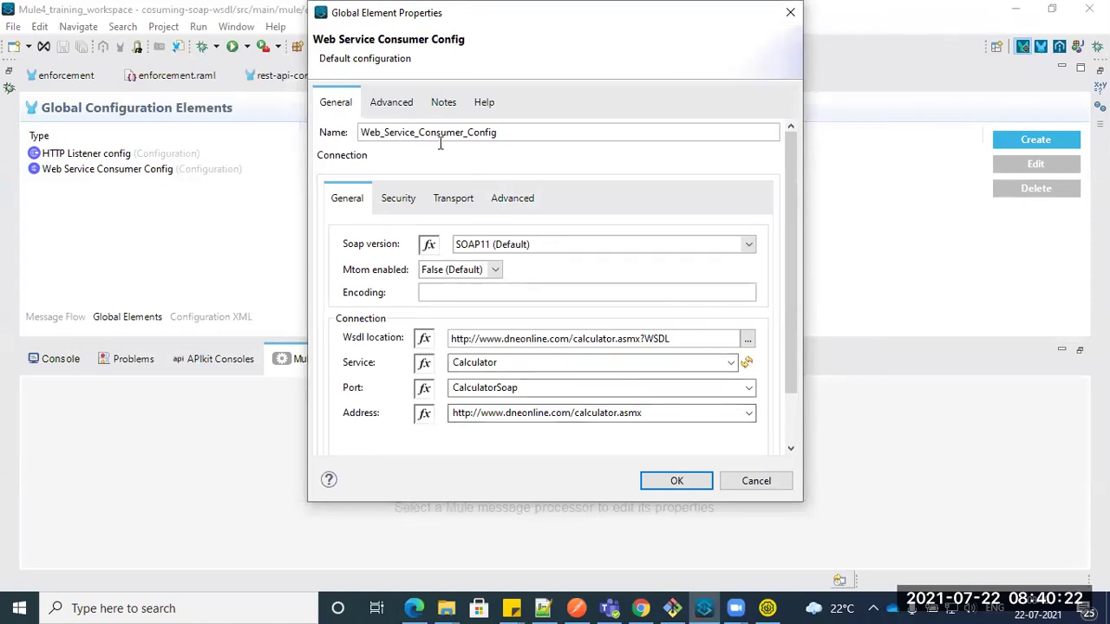
pyautogui.click(761, 480)
pyautogui.click(54, 317)
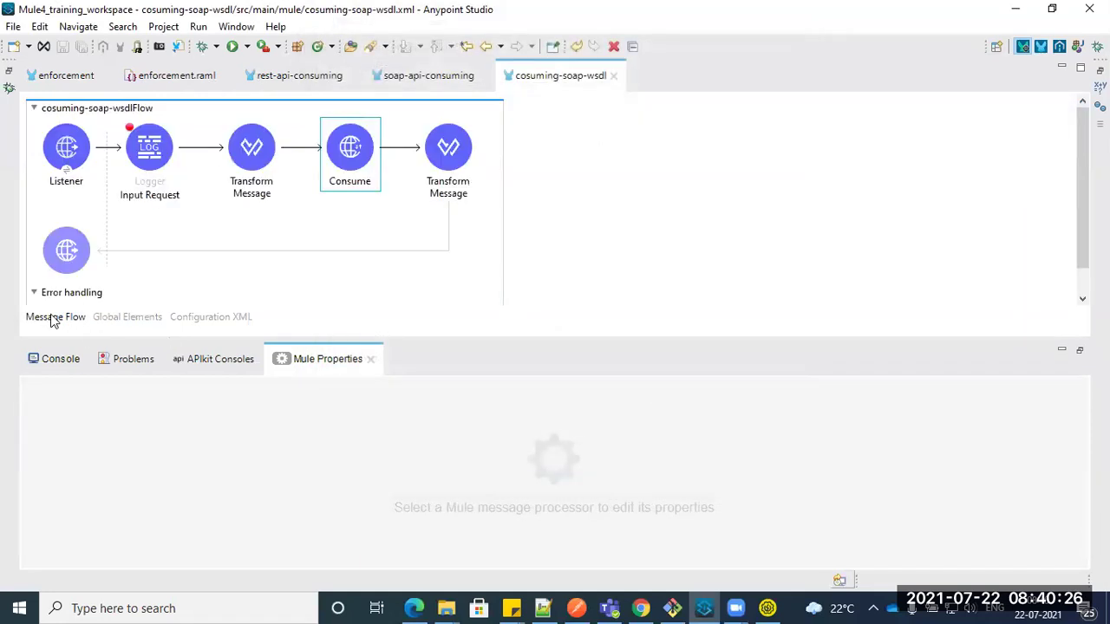
# Step: Reopen the Consume component's connector configuration and examine its Wsdl location URL
pyautogui.click(36, 297)
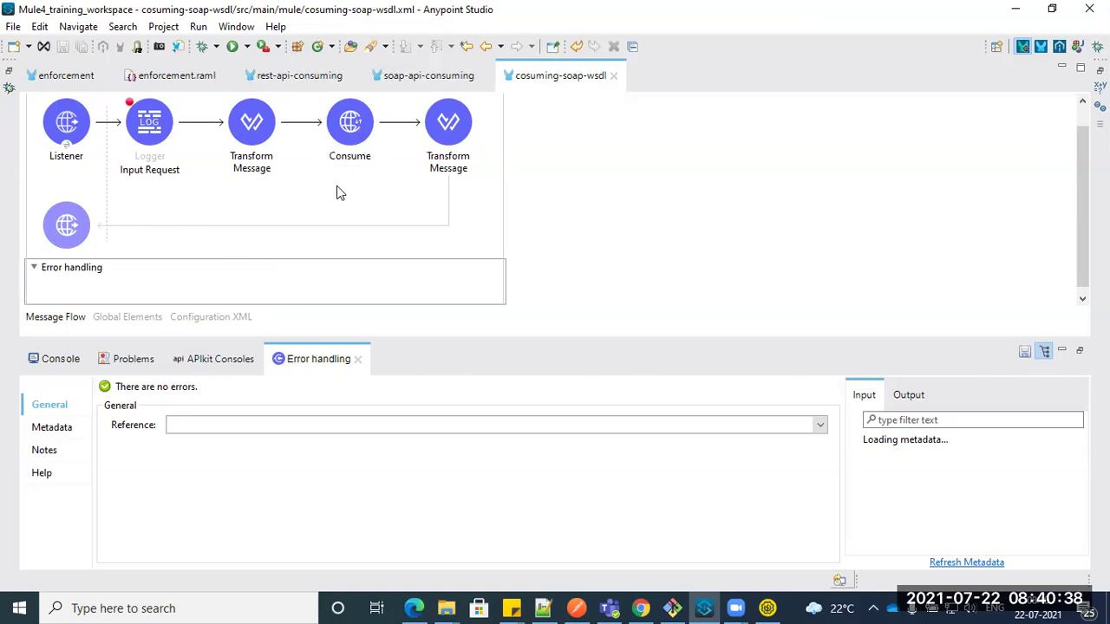
pyautogui.click(356, 141)
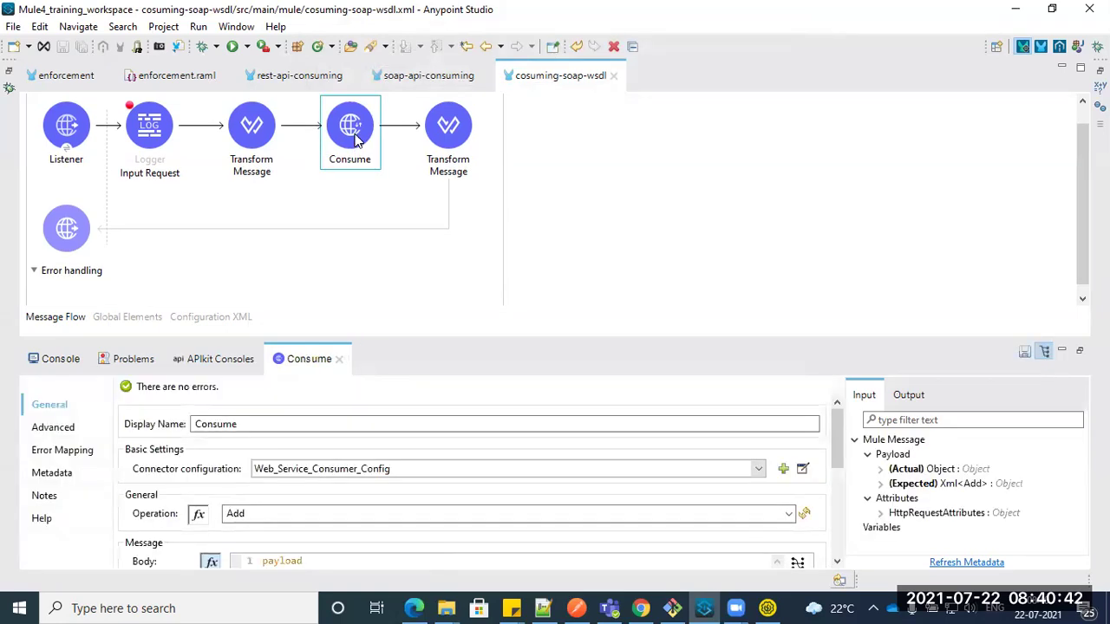
pyautogui.click(803, 472)
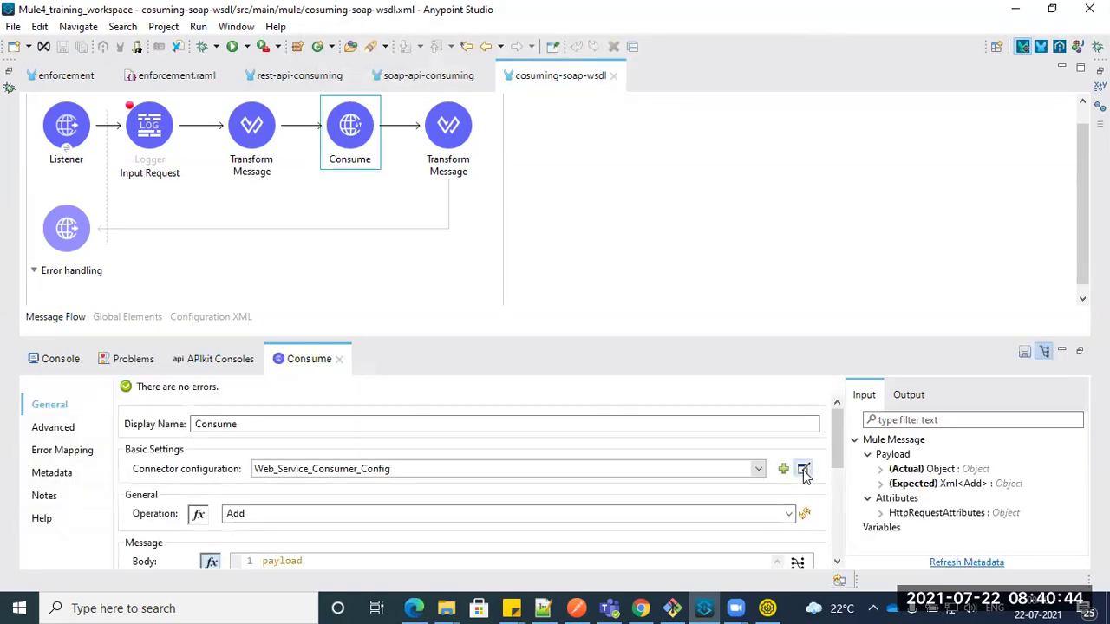
pyautogui.click(685, 340)
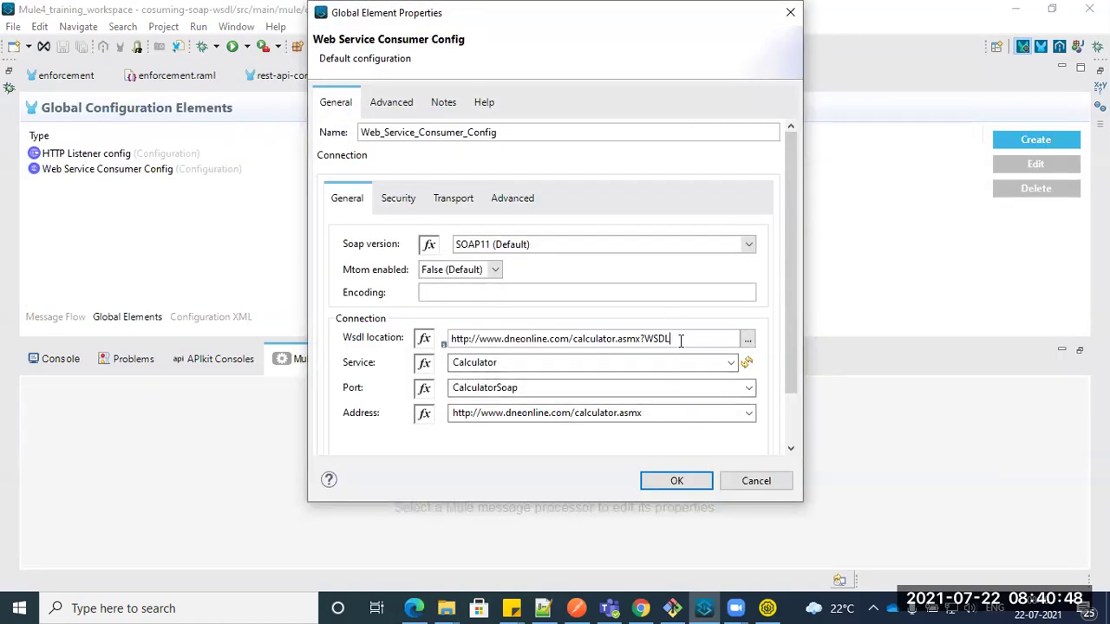
# Step: Switch to Chrome and compare the weather service's WSDL address with the dneonline calculator's WSDL address
pyautogui.hotkey('alt', 'Tab')
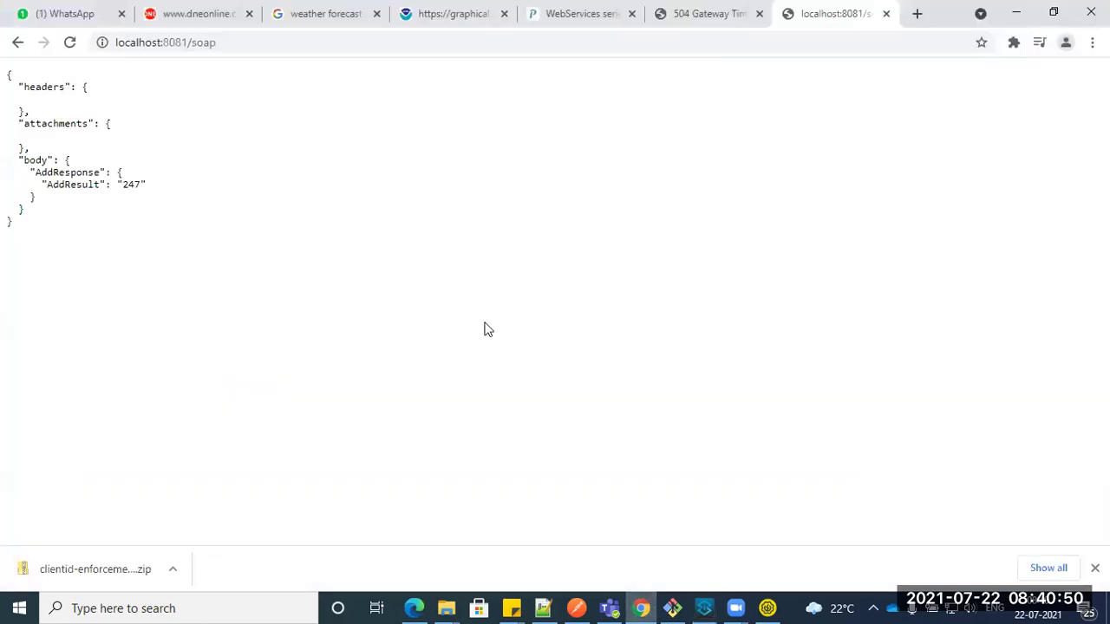
pyautogui.click(660, 31)
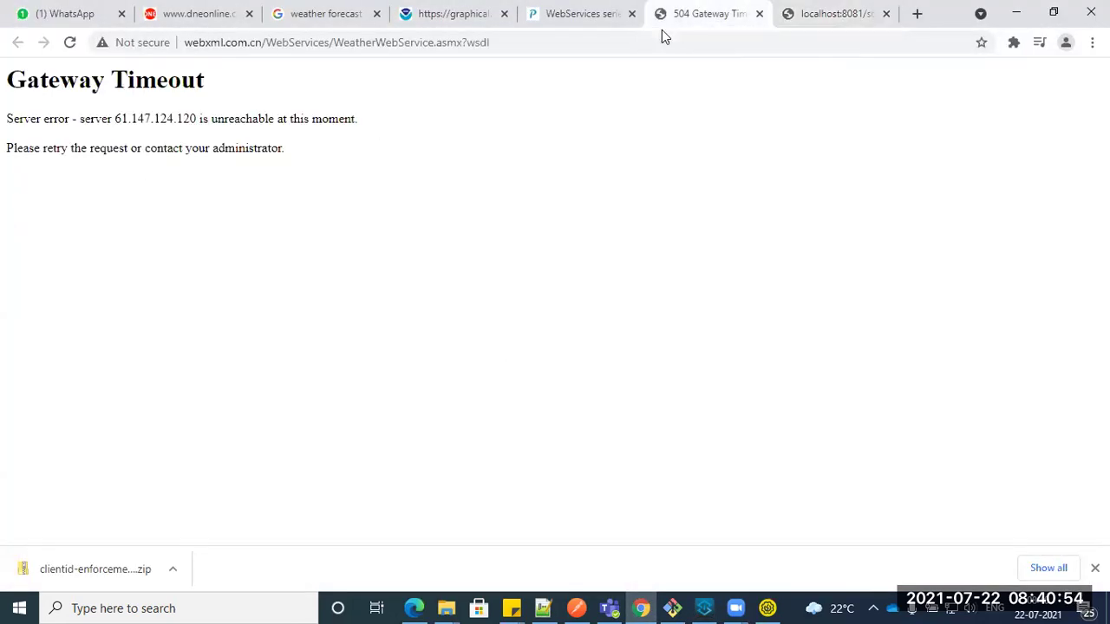
pyautogui.doubleClick(426, 45)
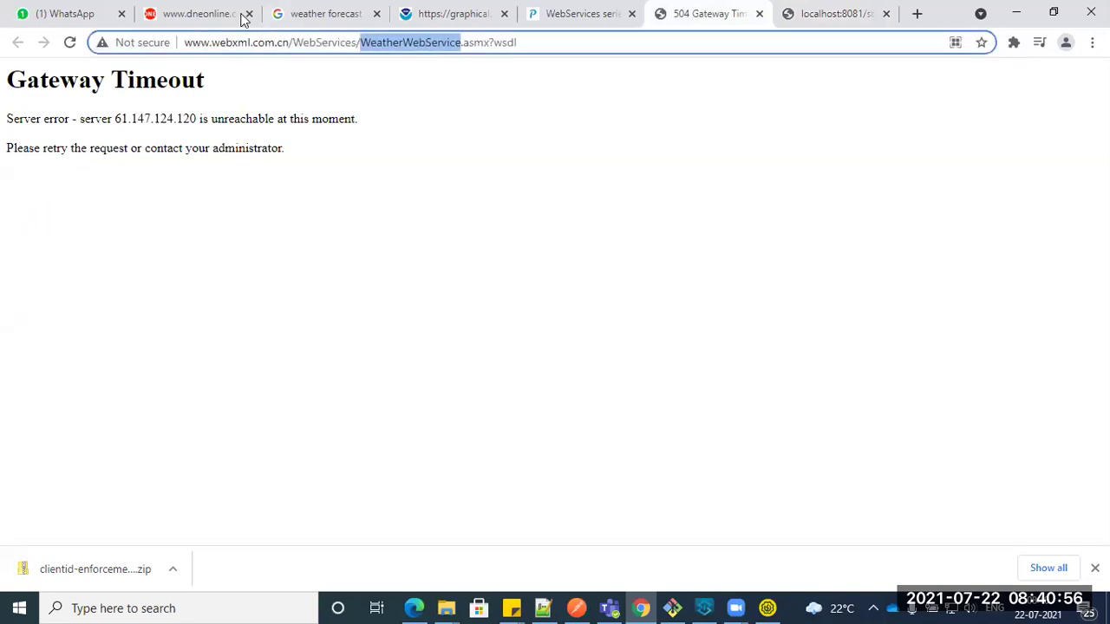
pyautogui.click(208, 14)
pyautogui.click(418, 40)
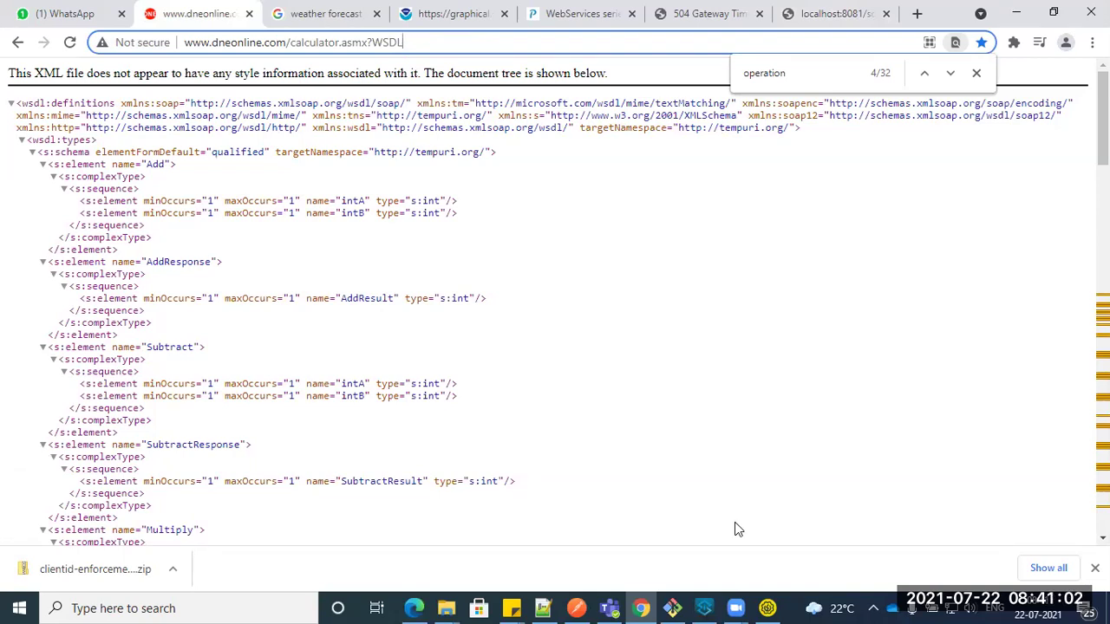
# Step: Return to Anypoint Studio, cancel the Web Service Consumer configuration dialog and restore the editor to its normal size
pyautogui.click(704, 608)
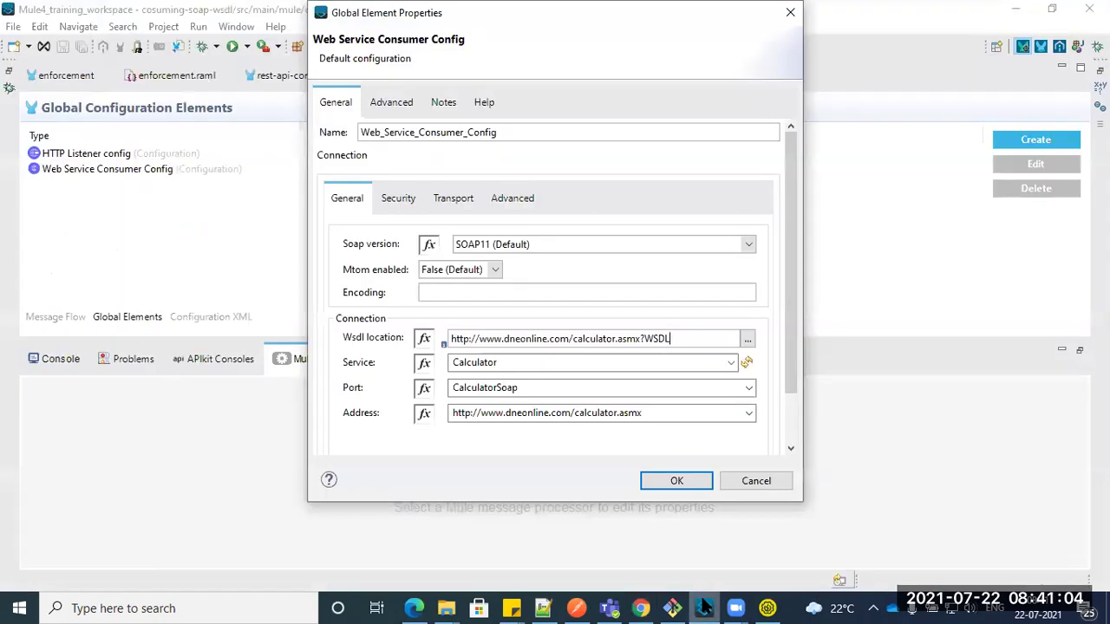
pyautogui.click(755, 482)
pyautogui.doubleClick(535, 78)
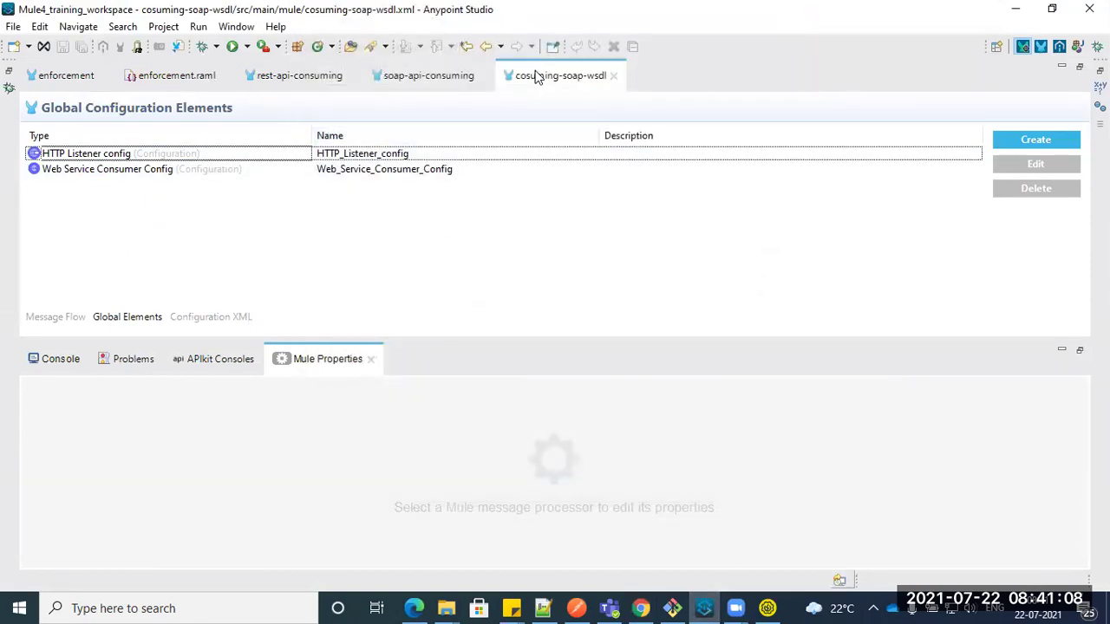
pyautogui.doubleClick(536, 77)
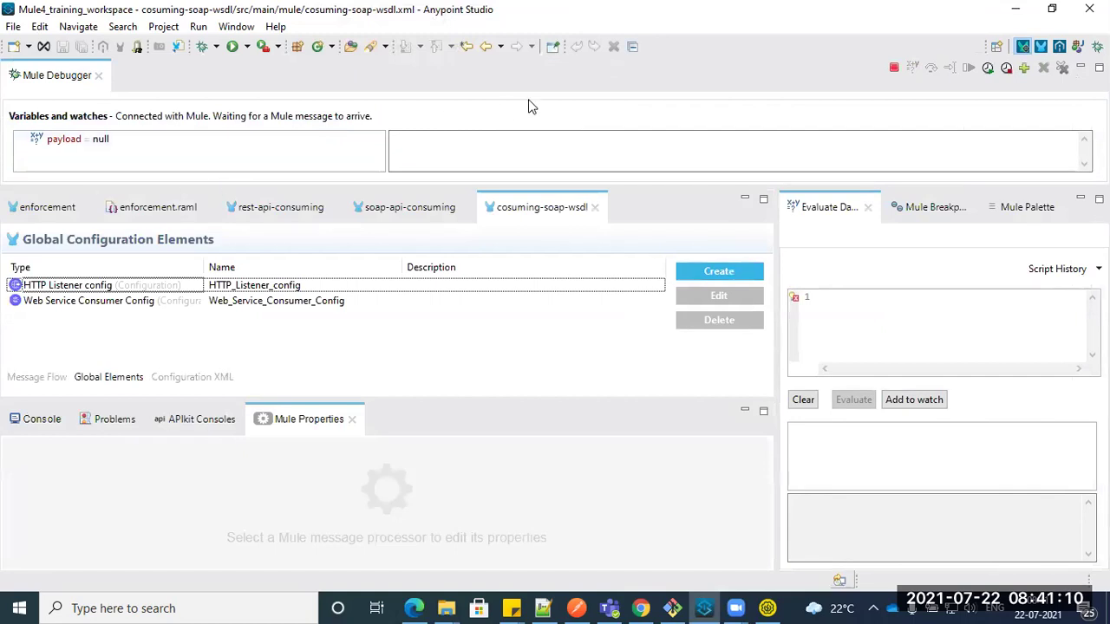
# Step: Switch to the Mule Design perspective and expand the cosuming-soap-wsdl project's src/main/resources folder in the Package Explorer
pyautogui.click(1040, 46)
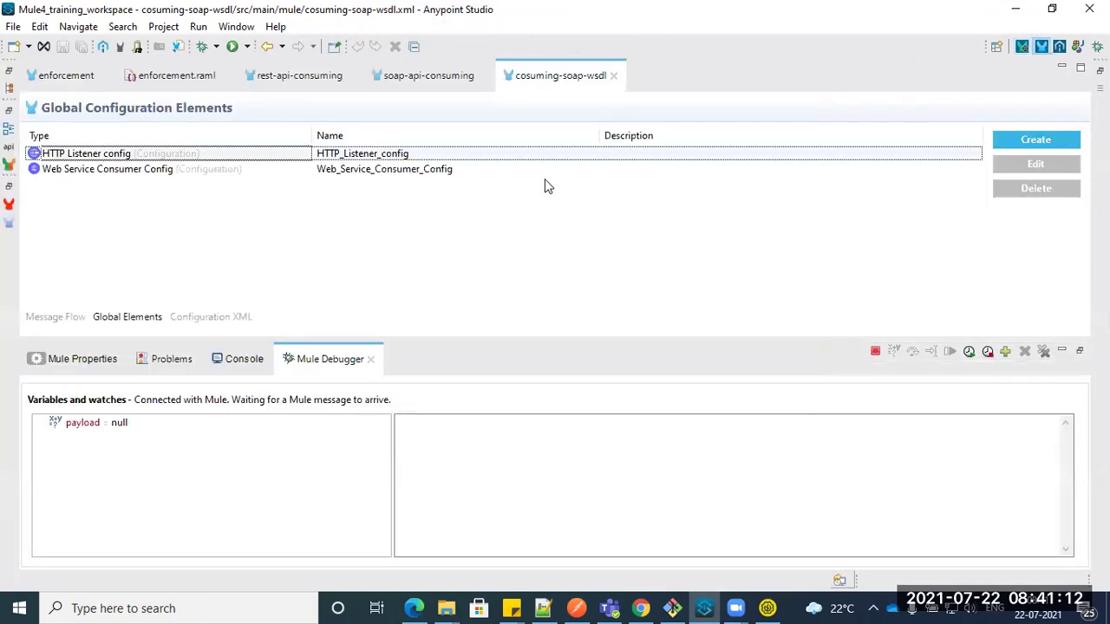
pyautogui.doubleClick(524, 75)
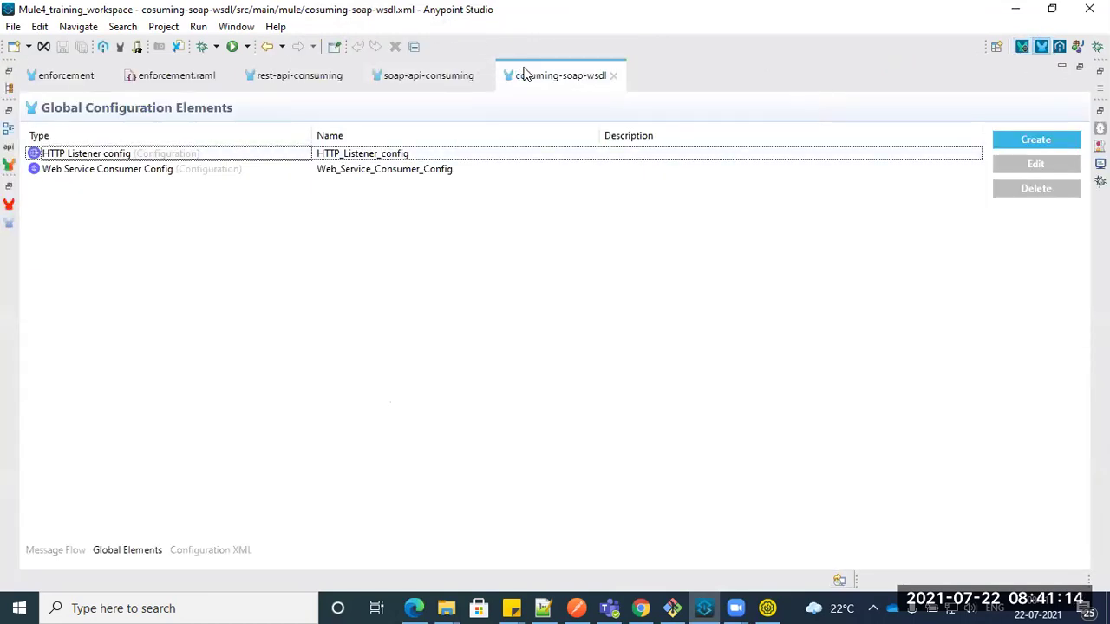
pyautogui.doubleClick(524, 75)
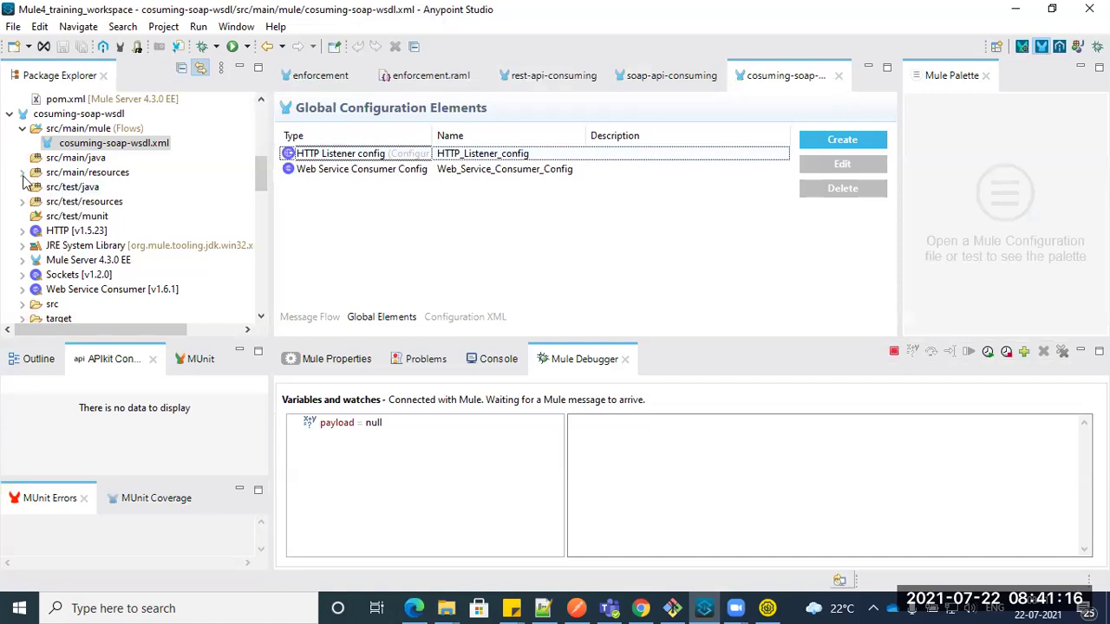
pyautogui.click(22, 172)
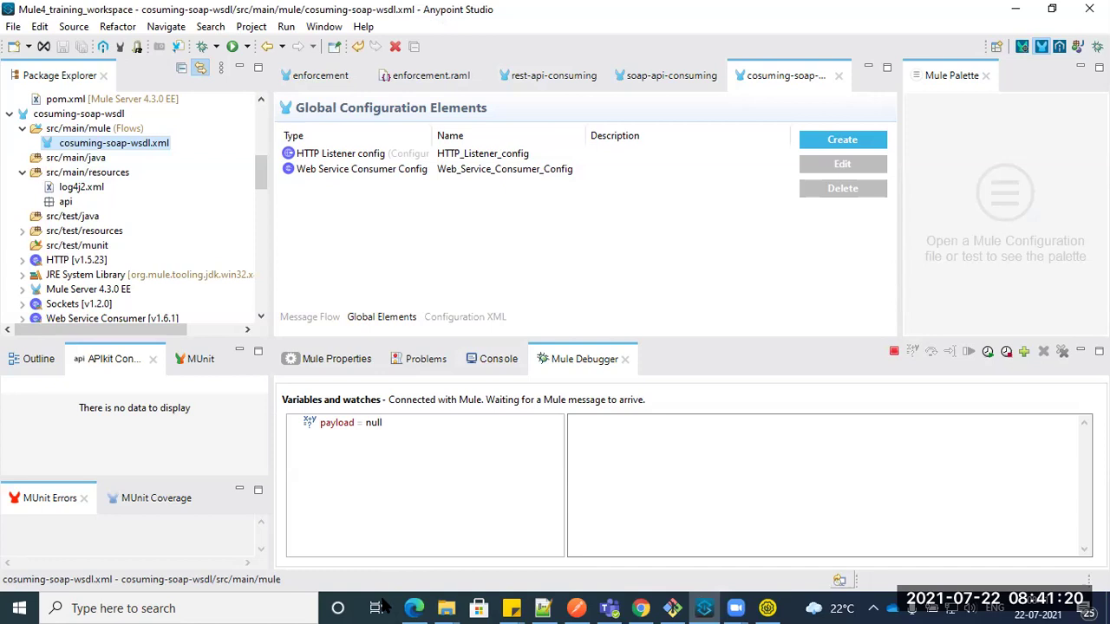
# Step: Switch to Chrome and save the calculator WSDL page to the Desktop with the file name calculator.wsdl
pyautogui.click(642, 608)
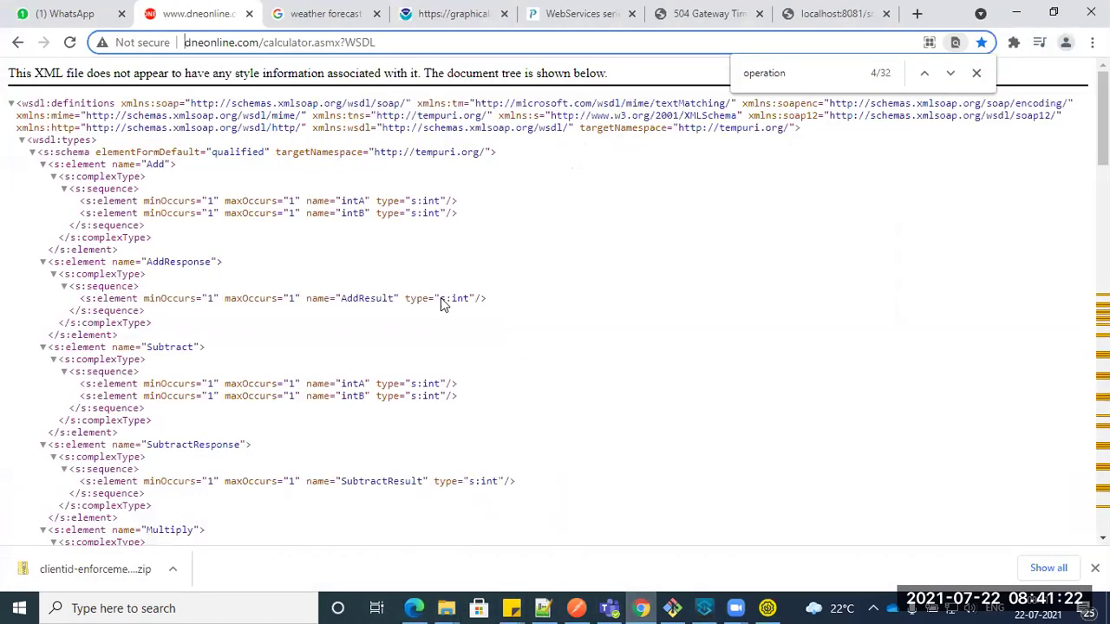
pyautogui.rightClick(570, 253)
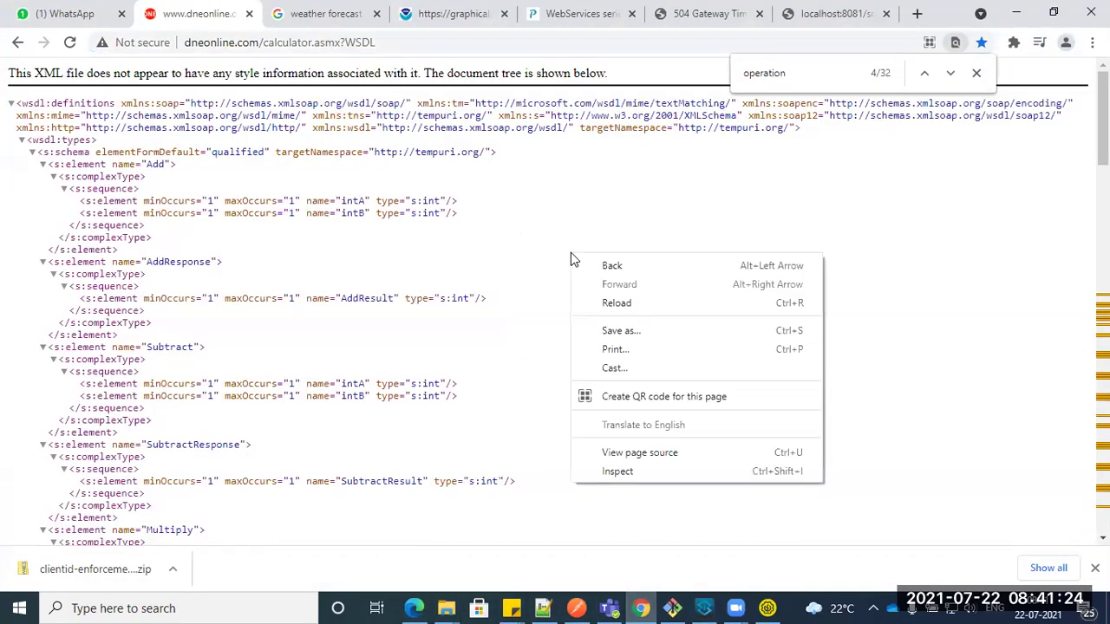
pyautogui.click(623, 330)
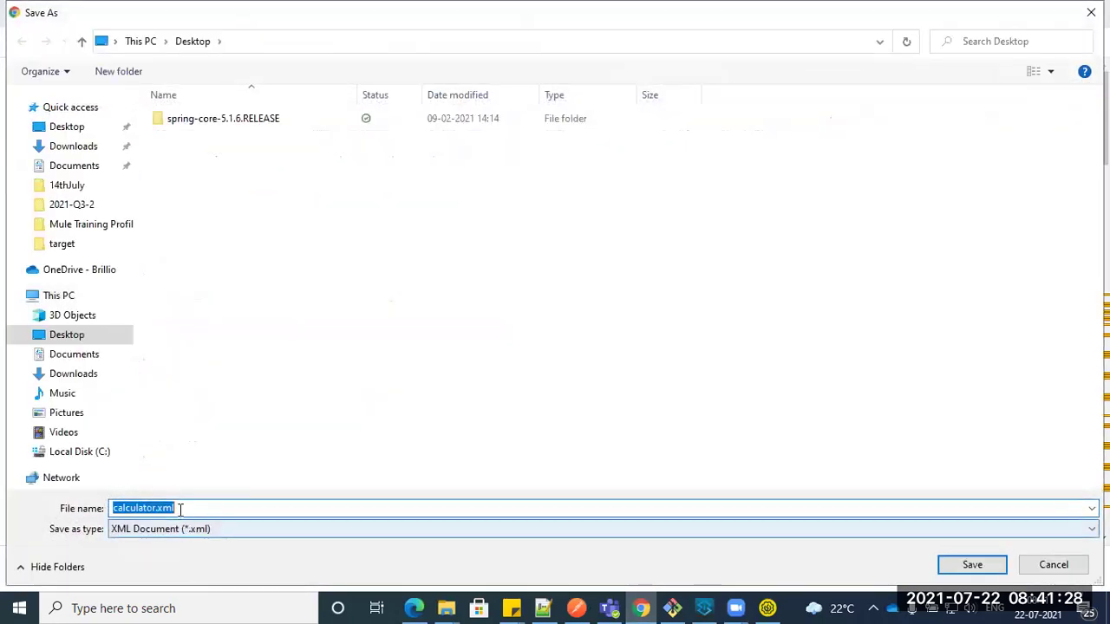
pyautogui.click(164, 508)
pyautogui.press('BackSpace')
pyautogui.press('BackSpace')
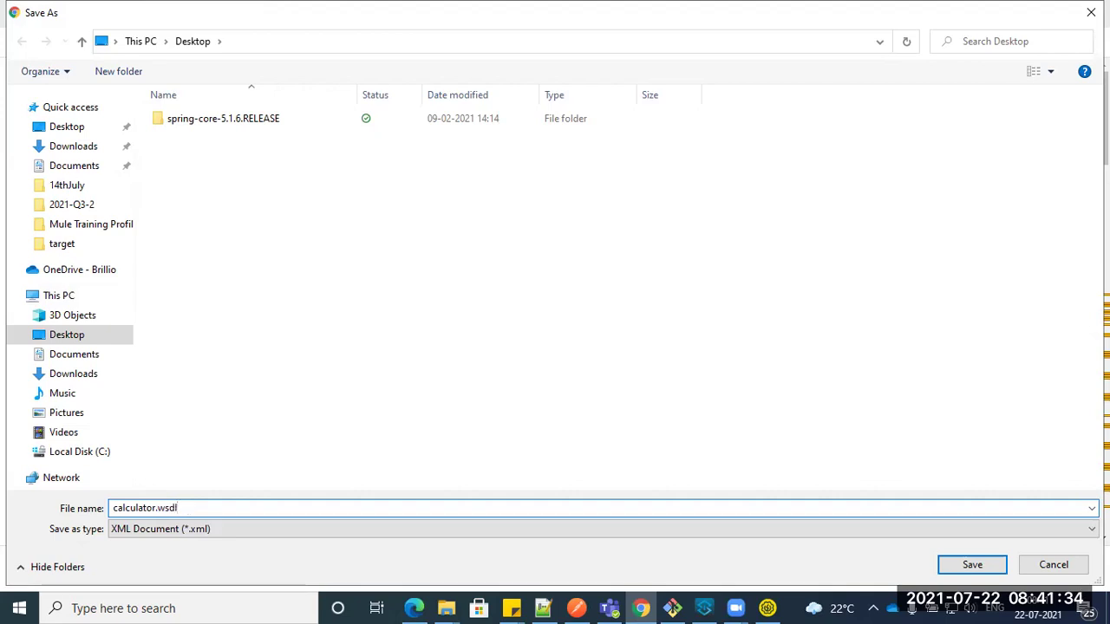
pyautogui.press('Return')
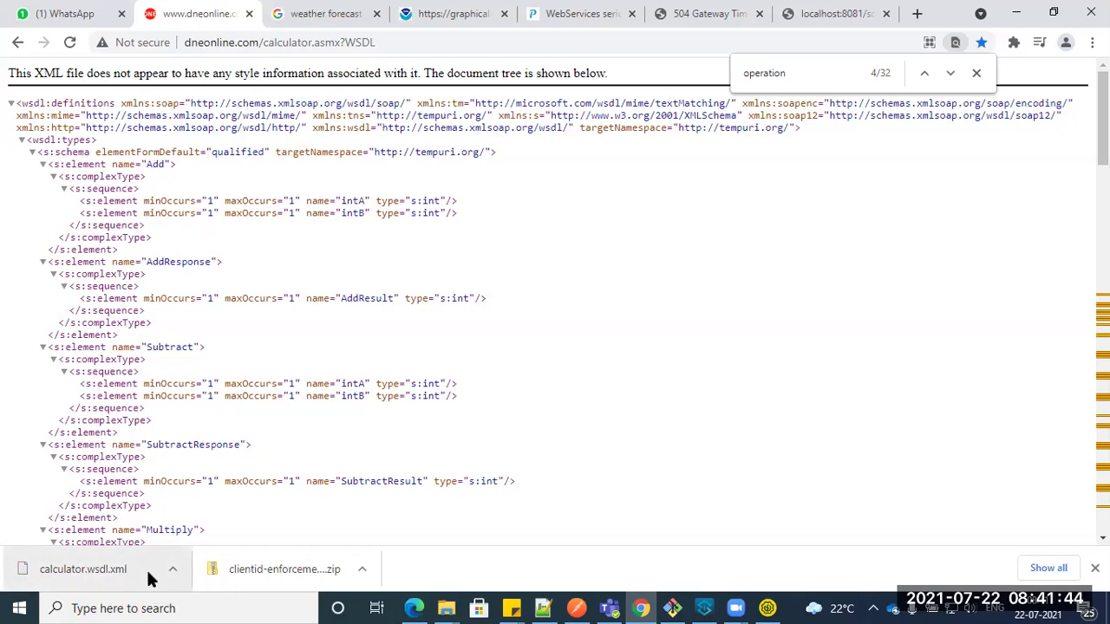
# Step: Rename the calculator.wsdl.xml file on the Desktop to calculator.wsdl, accepting the file extension change
pyautogui.press('super+d')
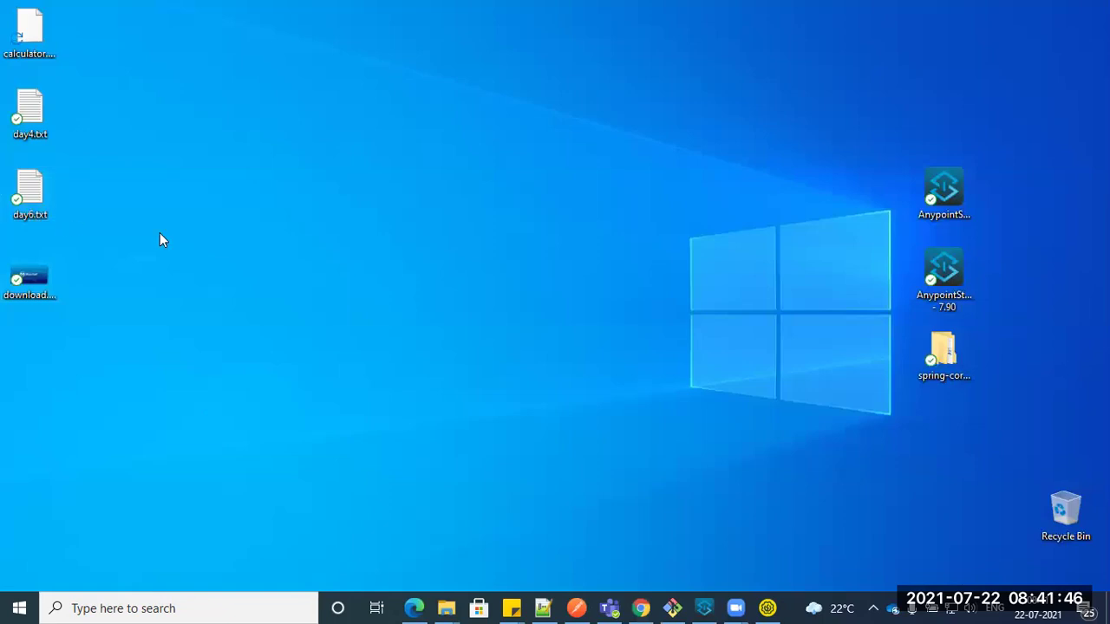
pyautogui.rightClick(34, 39)
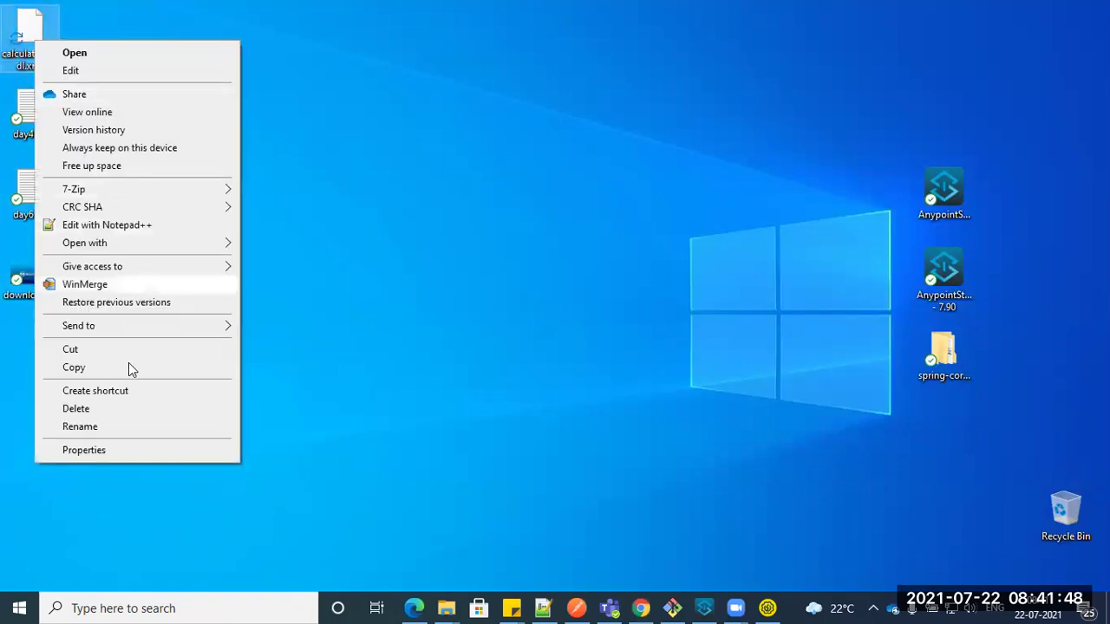
pyautogui.click(103, 423)
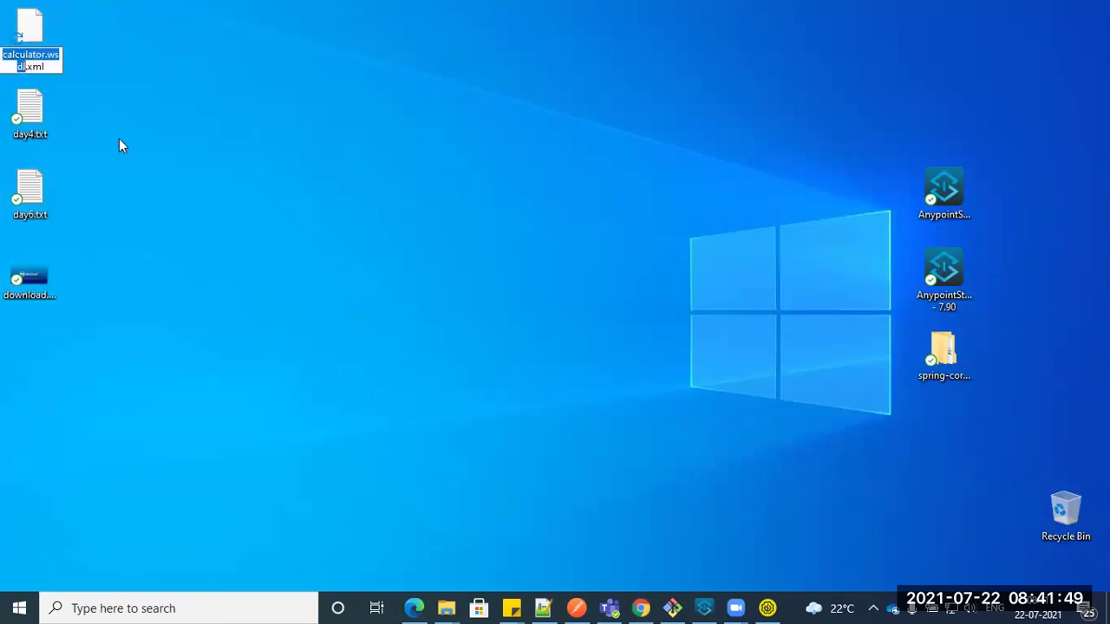
pyautogui.click(53, 67)
pyautogui.press('BackSpace')
pyautogui.press('BackSpace')
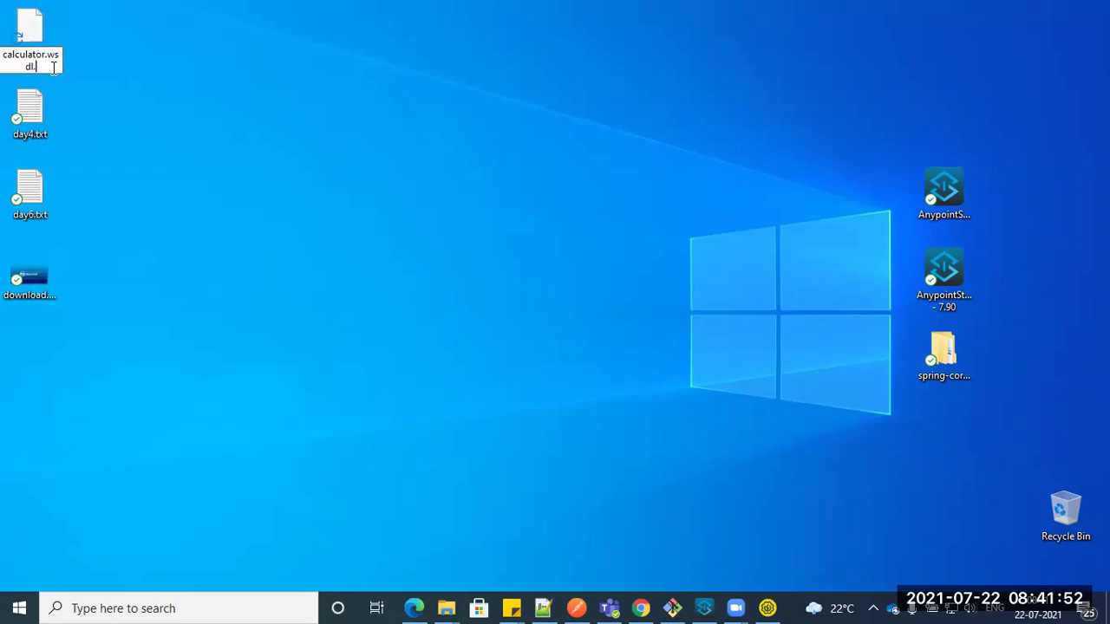
pyautogui.click(206, 176)
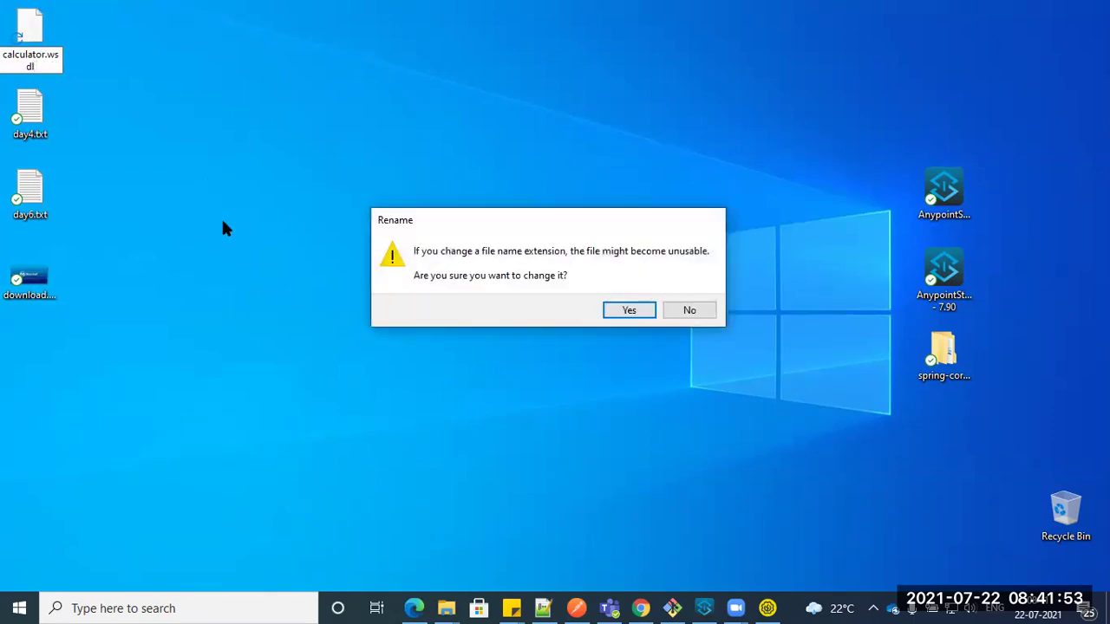
pyautogui.click(626, 310)
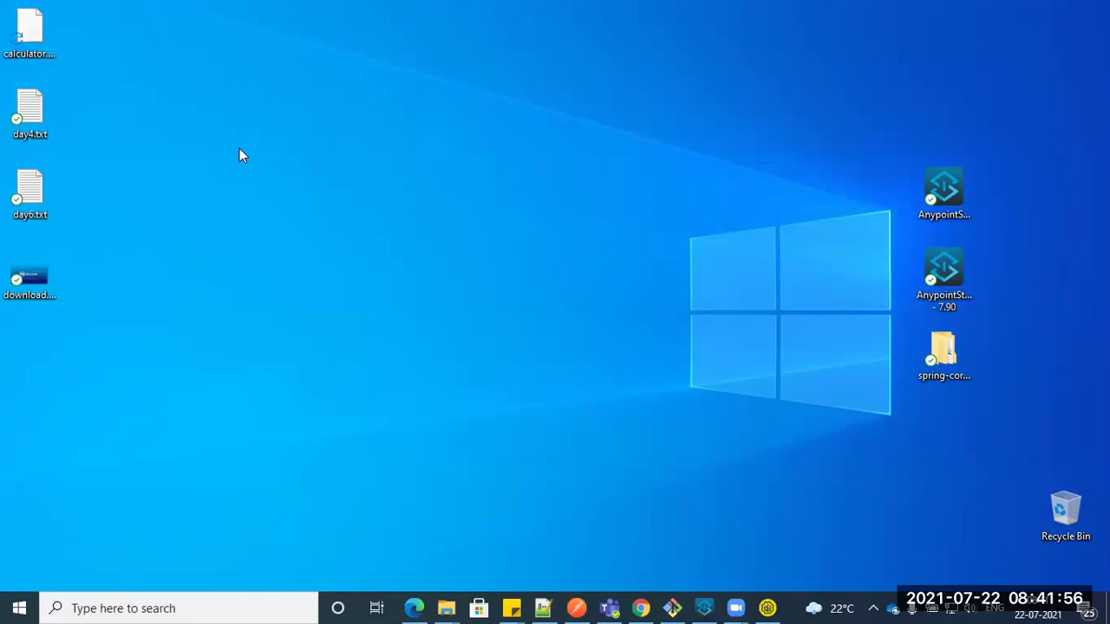
# Step: Check the file type of calculator.wsdl in its properties and close the properties dialog
pyautogui.click(25, 30)
pyautogui.rightClick(26, 29)
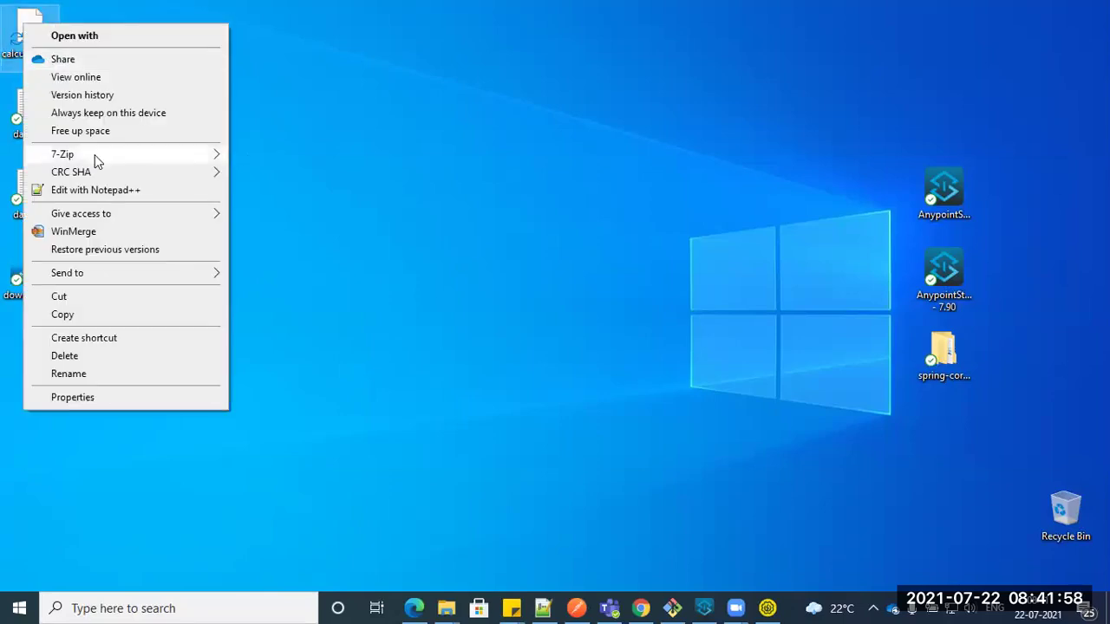
pyautogui.click(124, 397)
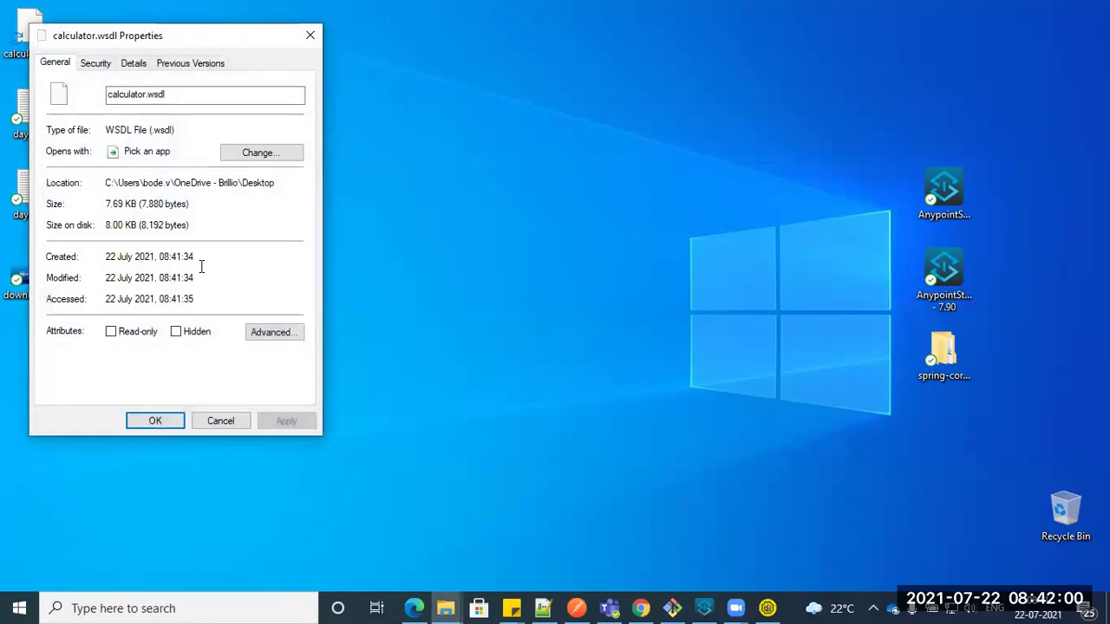
pyautogui.click(309, 35)
# Step: Switch to Anypoint Studio and examine the WSDL location browser in the Consume component's Web_Service_Consumer_Config, leaving the configuration without changes
pyautogui.click(706, 607)
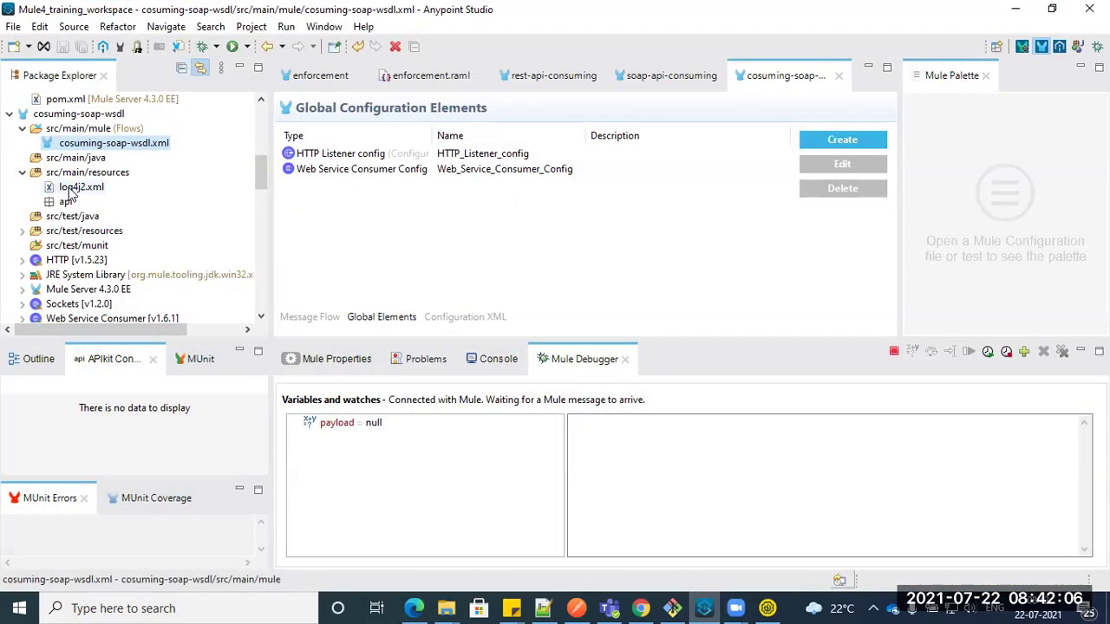
pyautogui.click(317, 321)
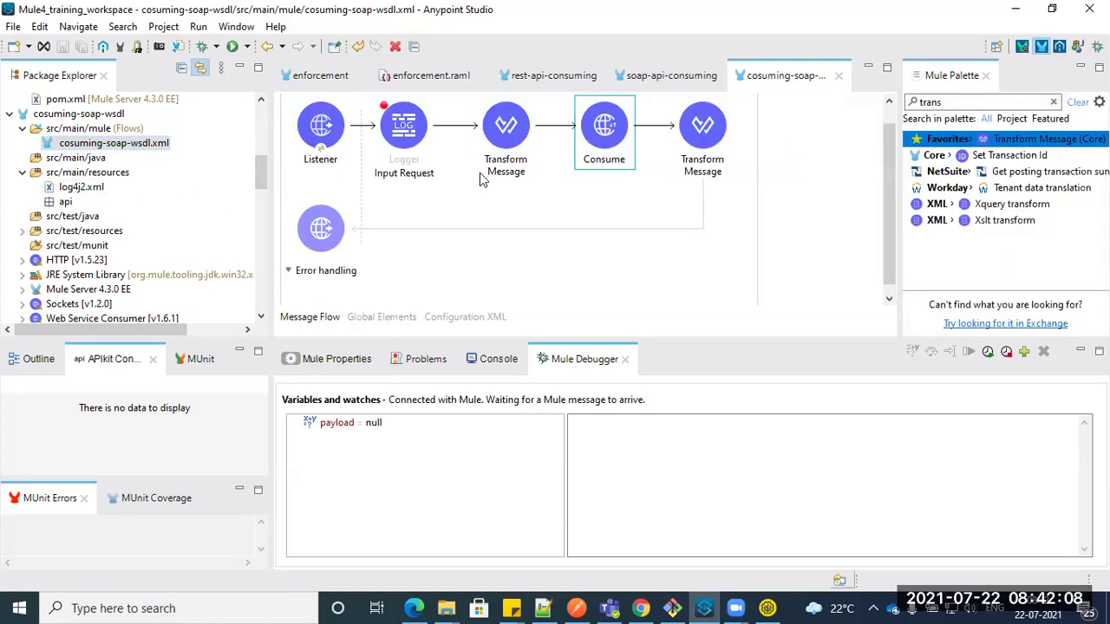
pyautogui.click(582, 132)
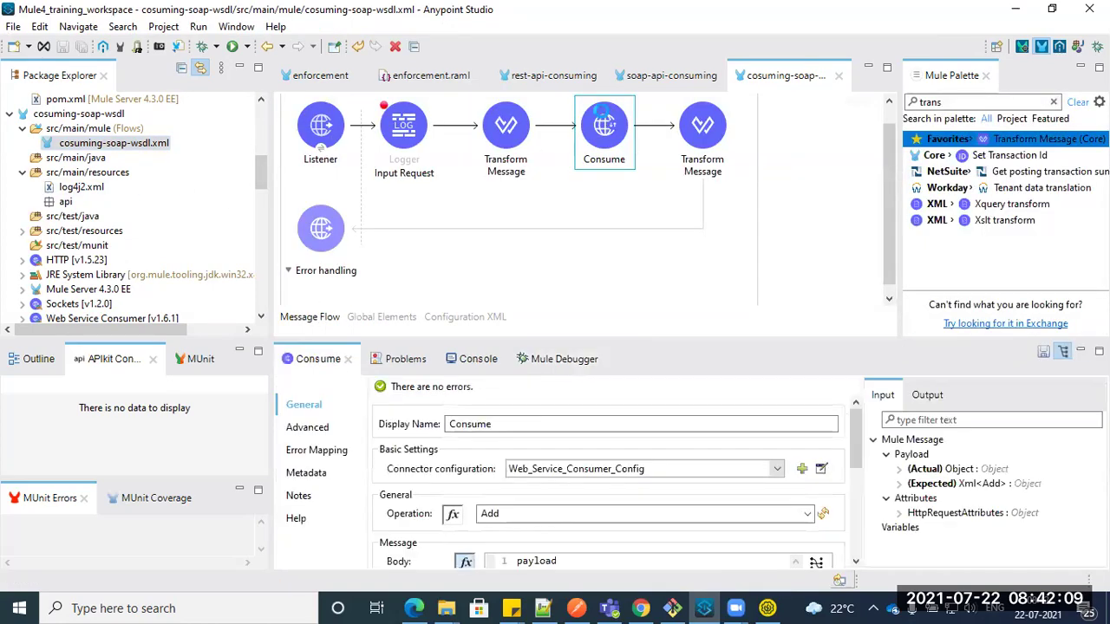
pyautogui.click(820, 466)
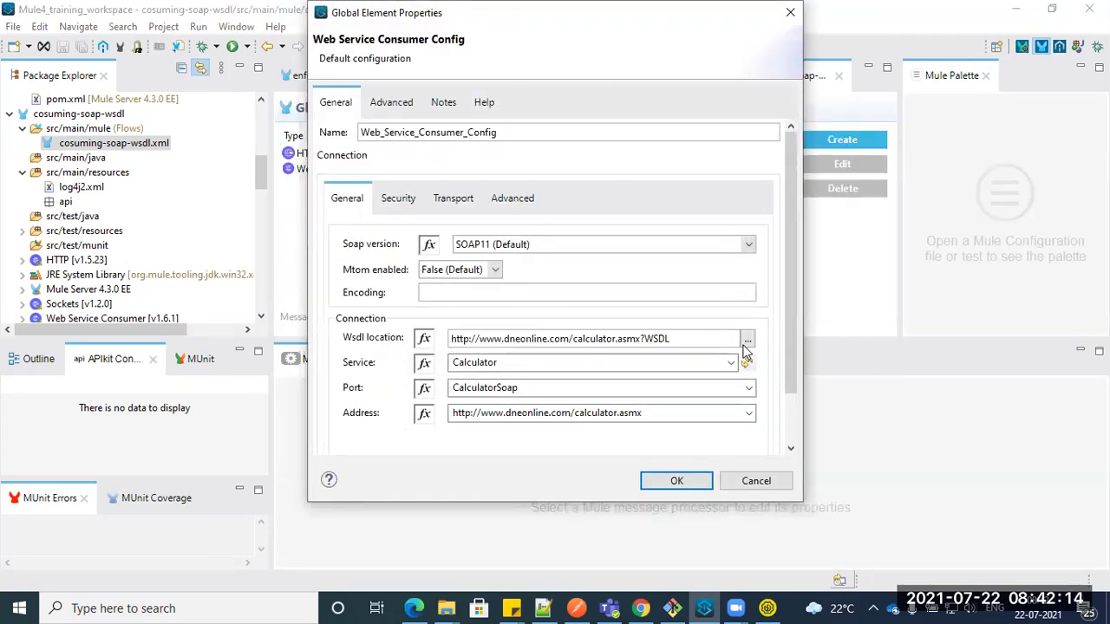
pyautogui.click(746, 339)
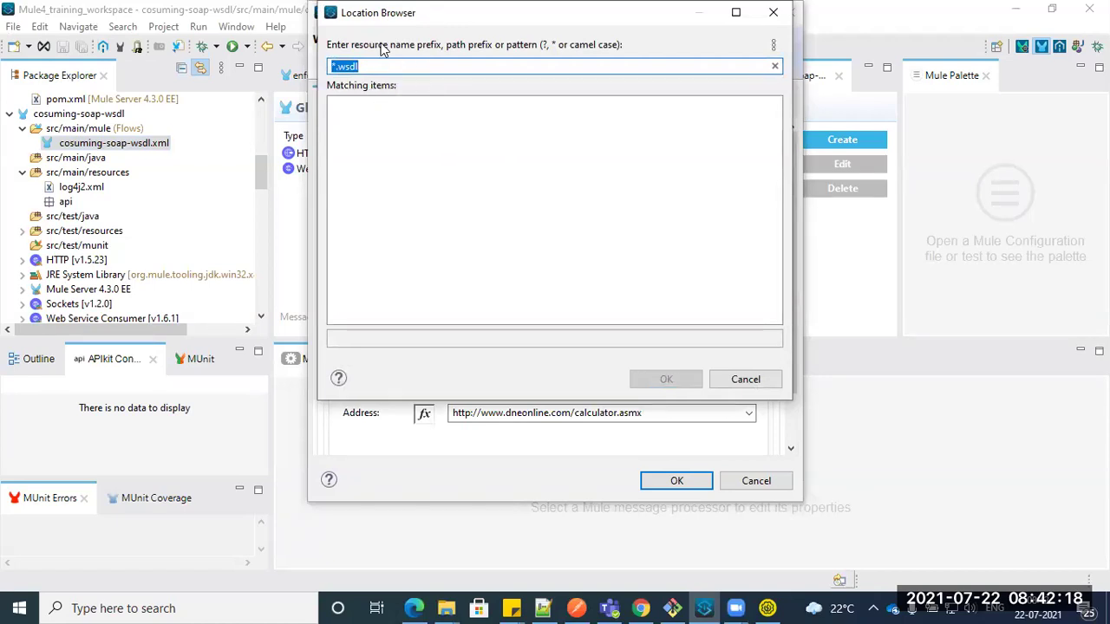
pyautogui.click(745, 379)
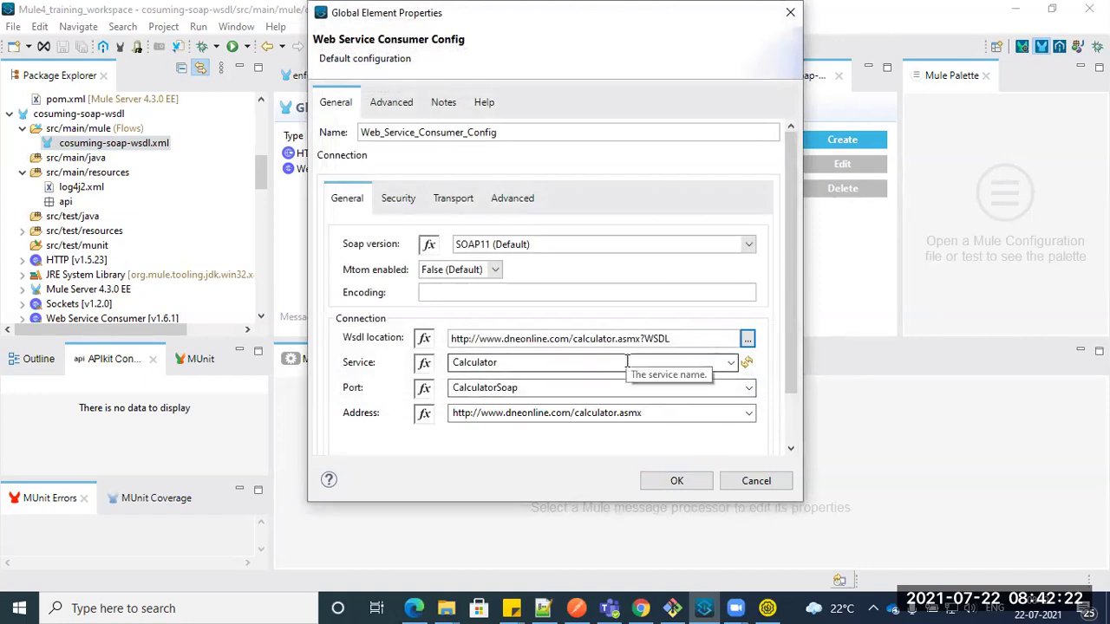
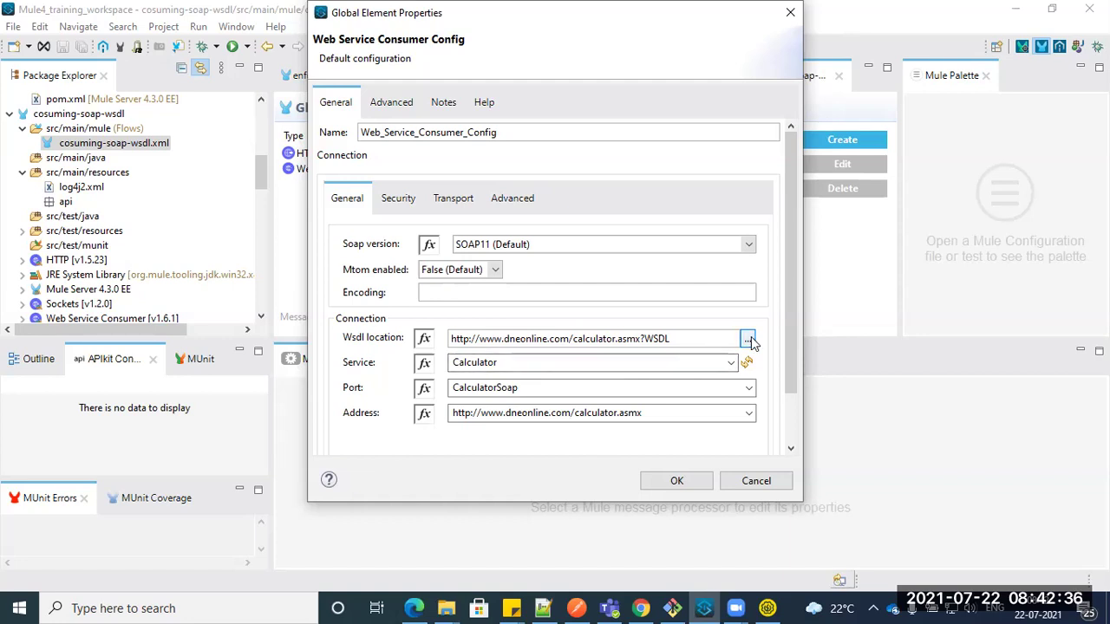
pyautogui.click(756, 481)
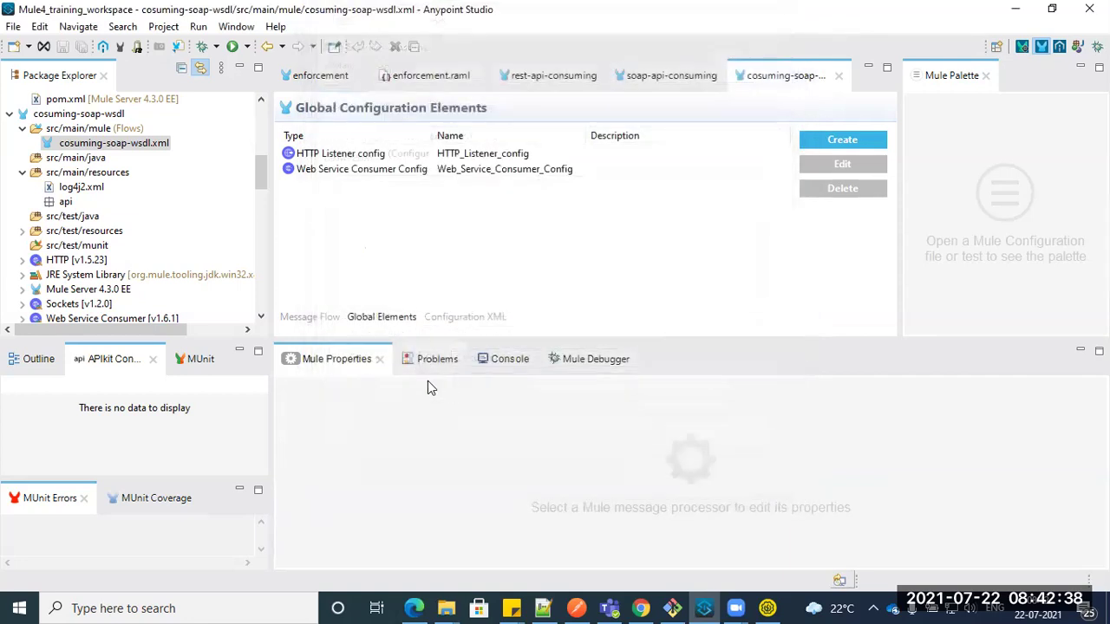
# Step: Reopen the Consume component's connector configuration from the enlarged properties view and browse for *.wsdl files once more
pyautogui.click(299, 317)
pyautogui.click(596, 134)
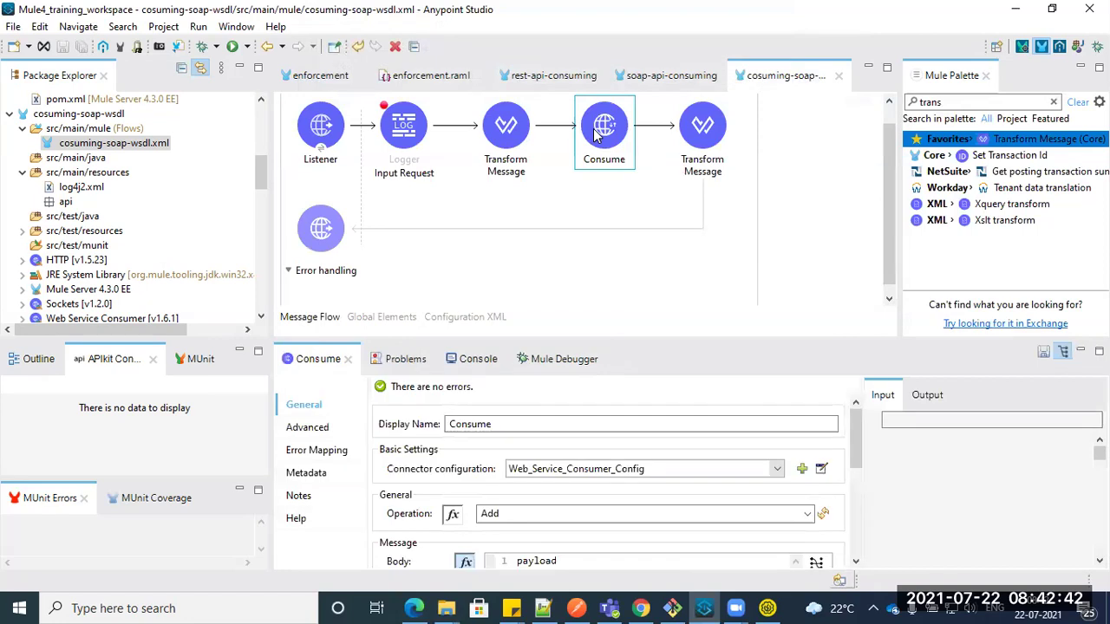
pyautogui.doubleClick(319, 359)
pyautogui.click(815, 186)
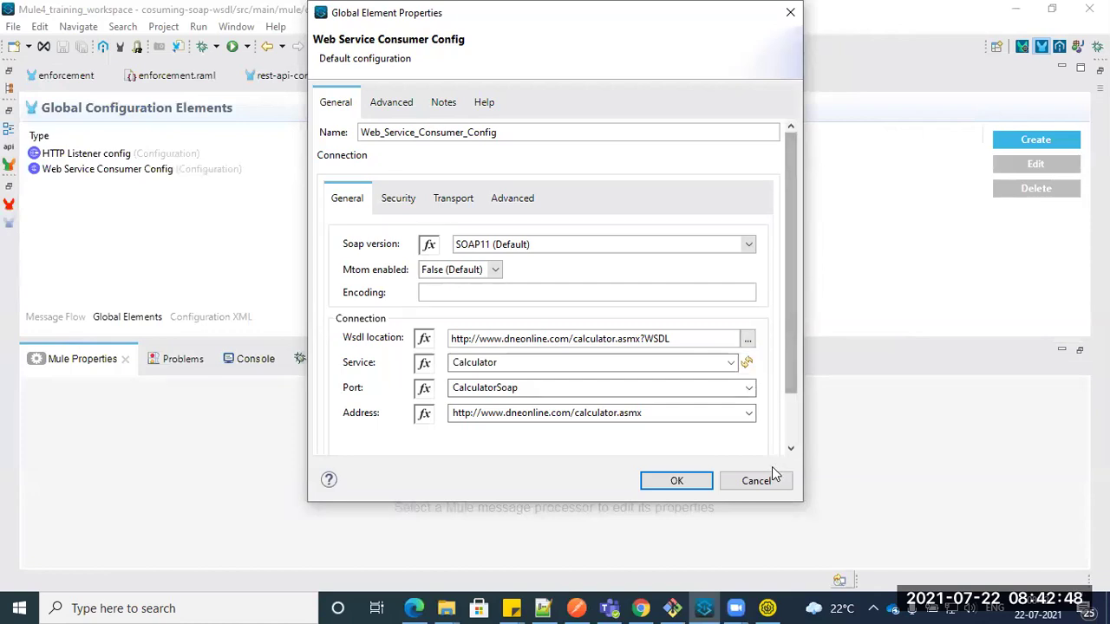
pyautogui.click(751, 339)
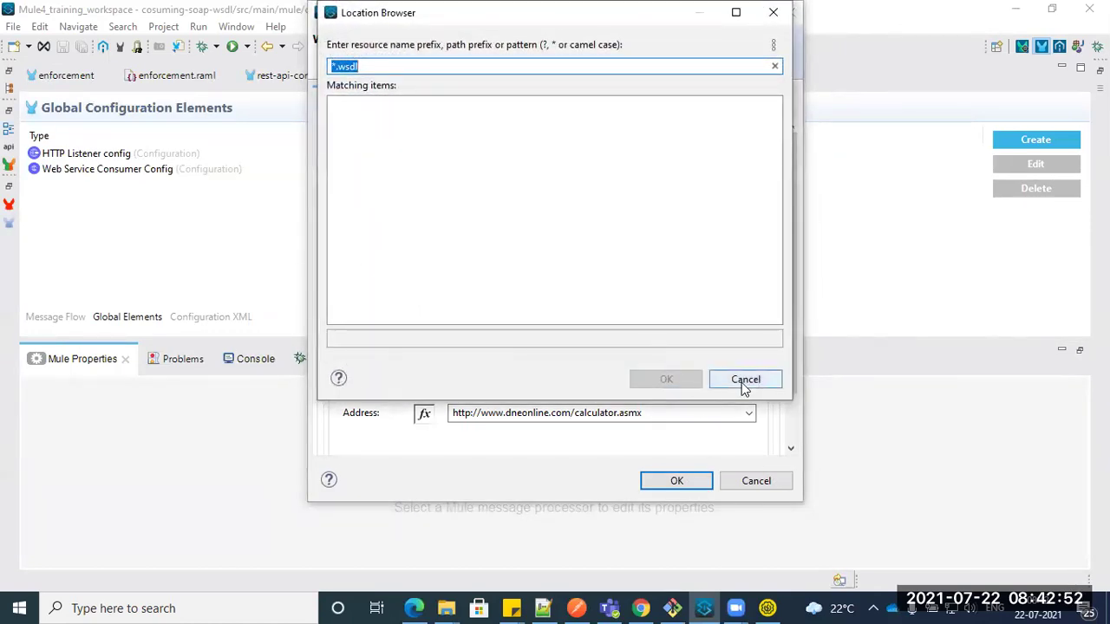
pyautogui.click(745, 380)
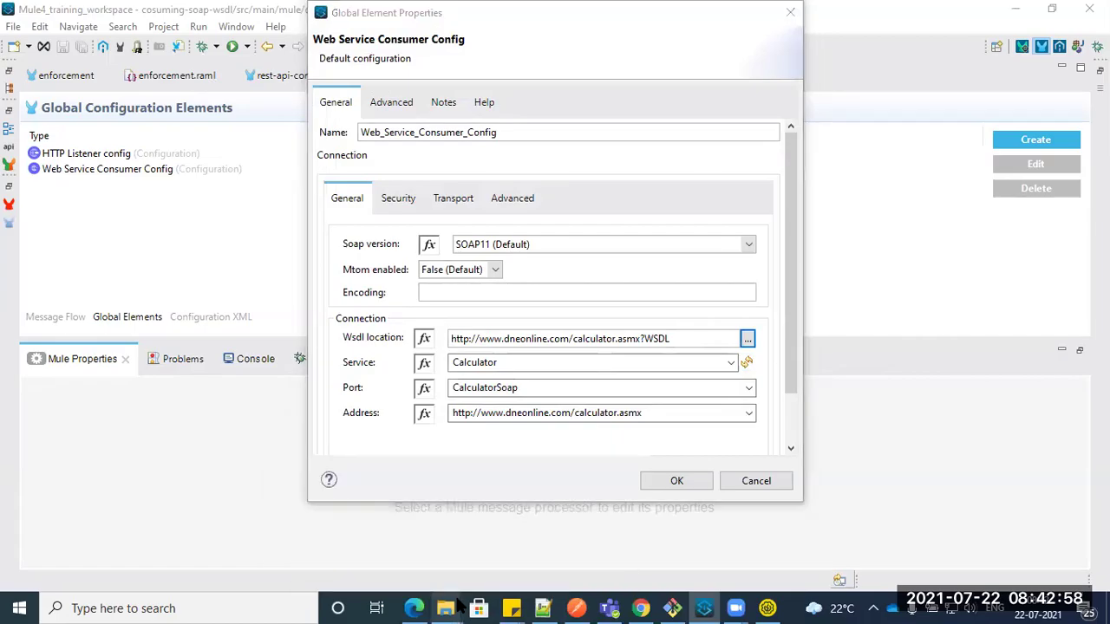
# Step: Copy calculator.wsdl from the Desktop and paste it into the cosuming-soap-wsdl project's src/main/resources folder in Anypoint Studio, cancelling the open configuration dialog
pyautogui.press('super+d')
pyautogui.rightClick(20, 57)
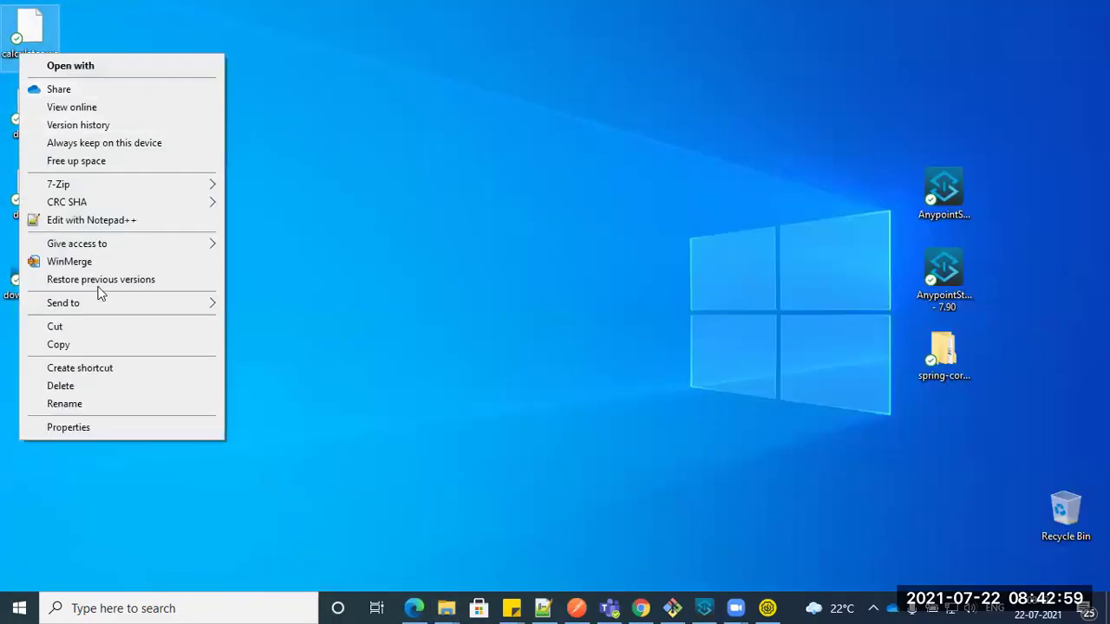
pyautogui.click(71, 345)
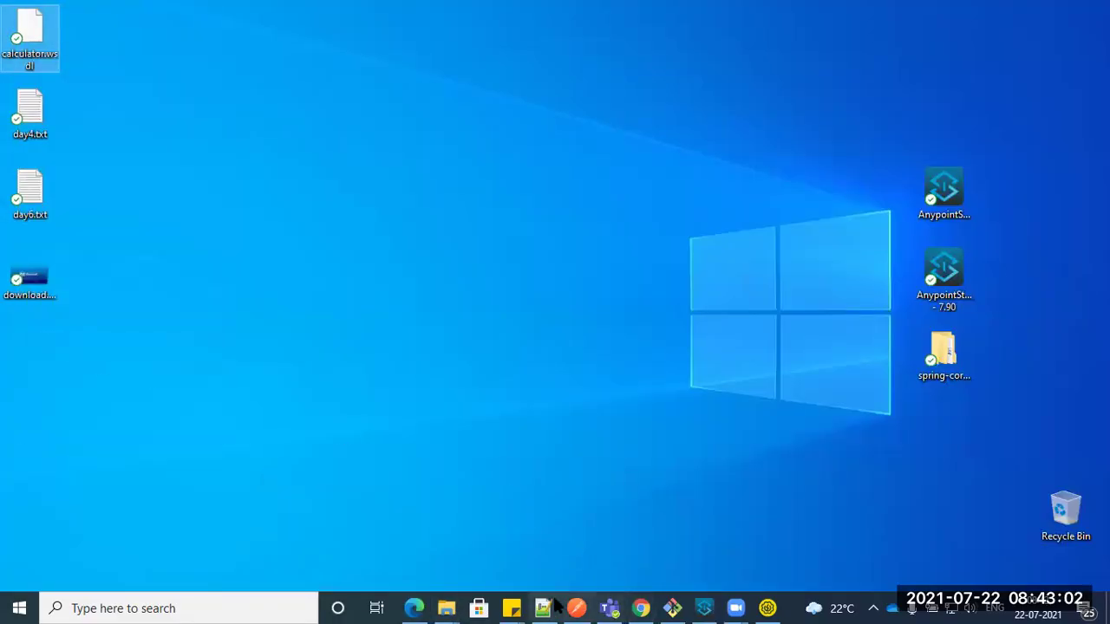
pyautogui.click(703, 608)
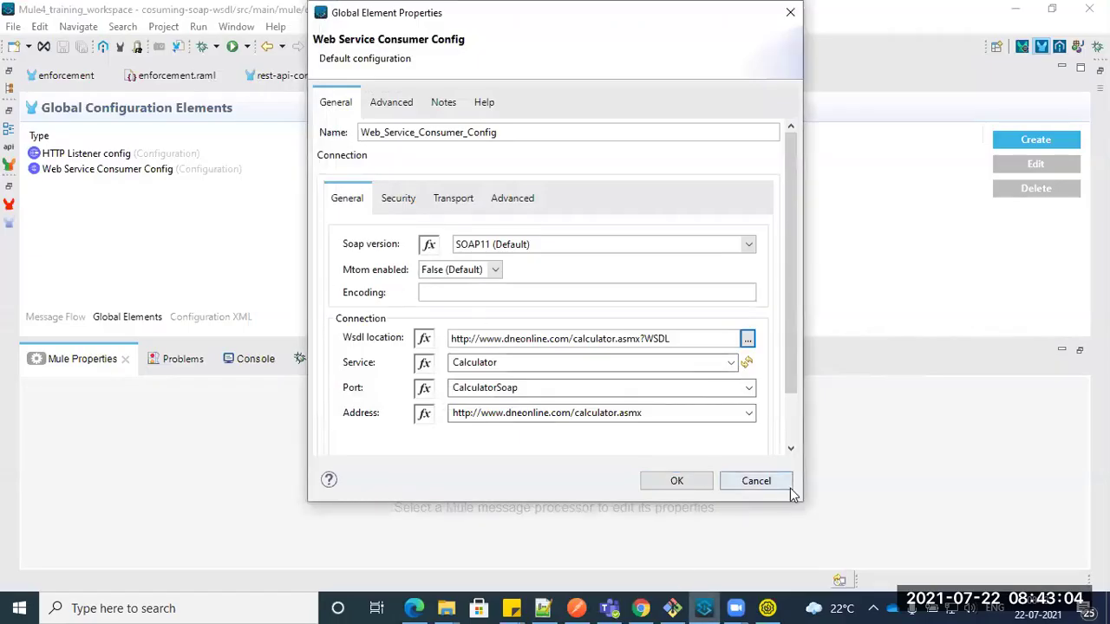
pyautogui.click(756, 480)
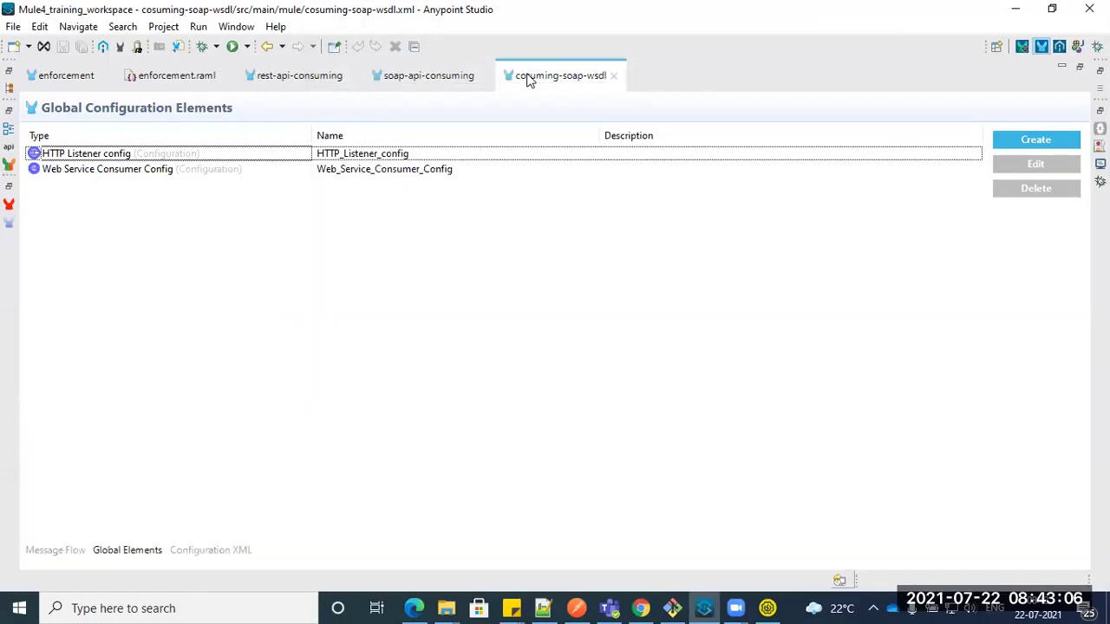
pyautogui.doubleClick(526, 78)
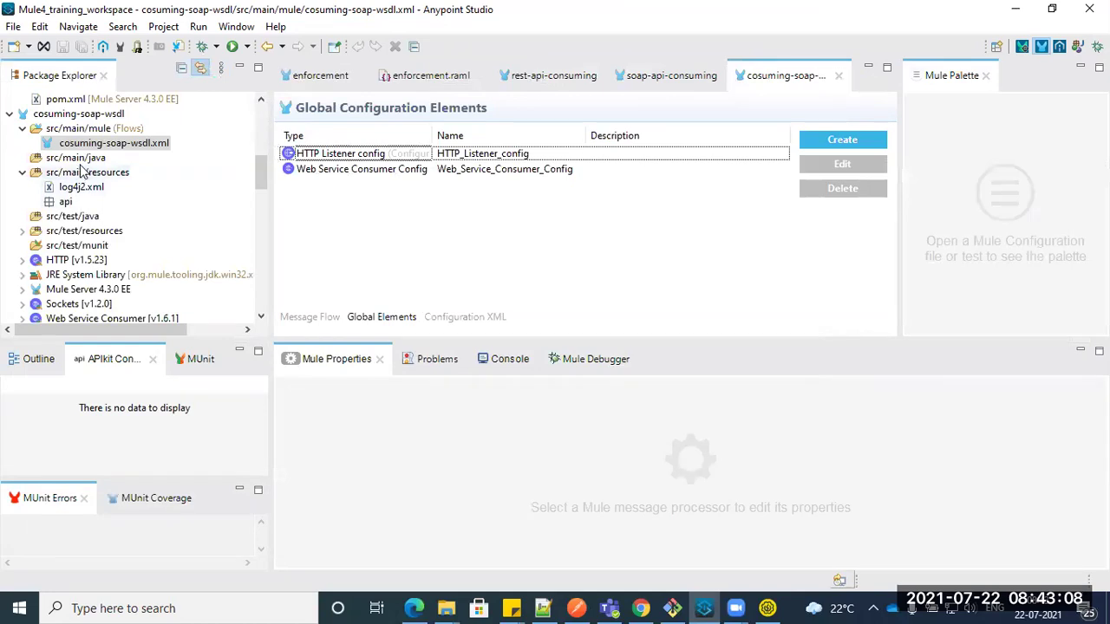
pyautogui.click(84, 173)
pyautogui.rightClick(113, 191)
pyautogui.click(124, 185)
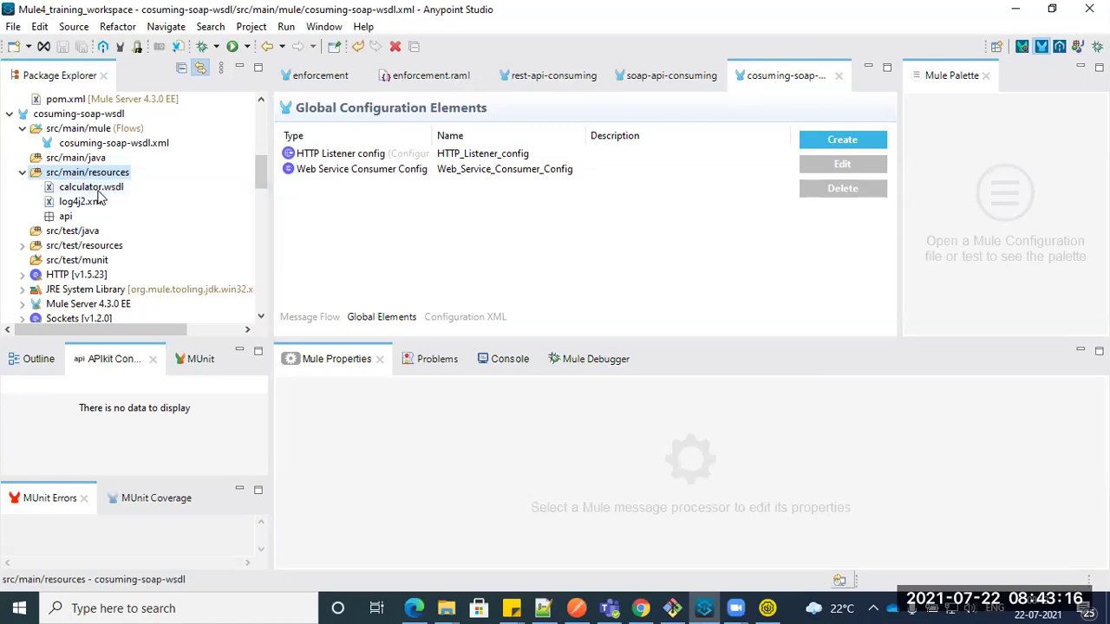
# Step: Open the Web_Service_Consumer_Config1 settings of the Consume component in the soap-api-consuming flow
pyautogui.click(640, 76)
pyautogui.click(611, 145)
pyautogui.click(513, 145)
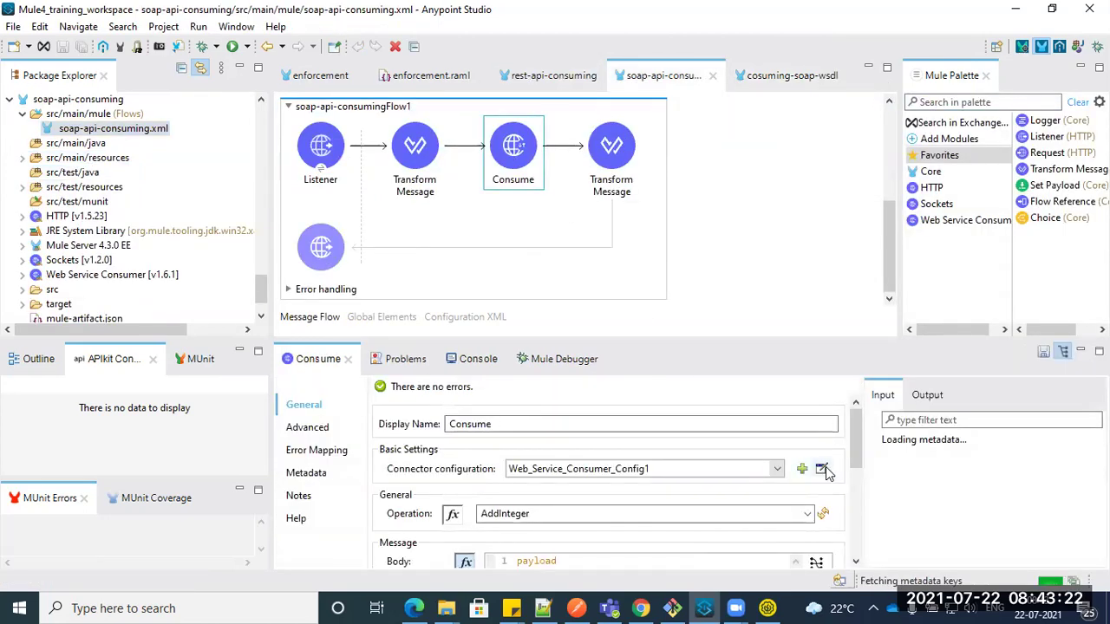
pyautogui.scroll(-2, 822, 469)
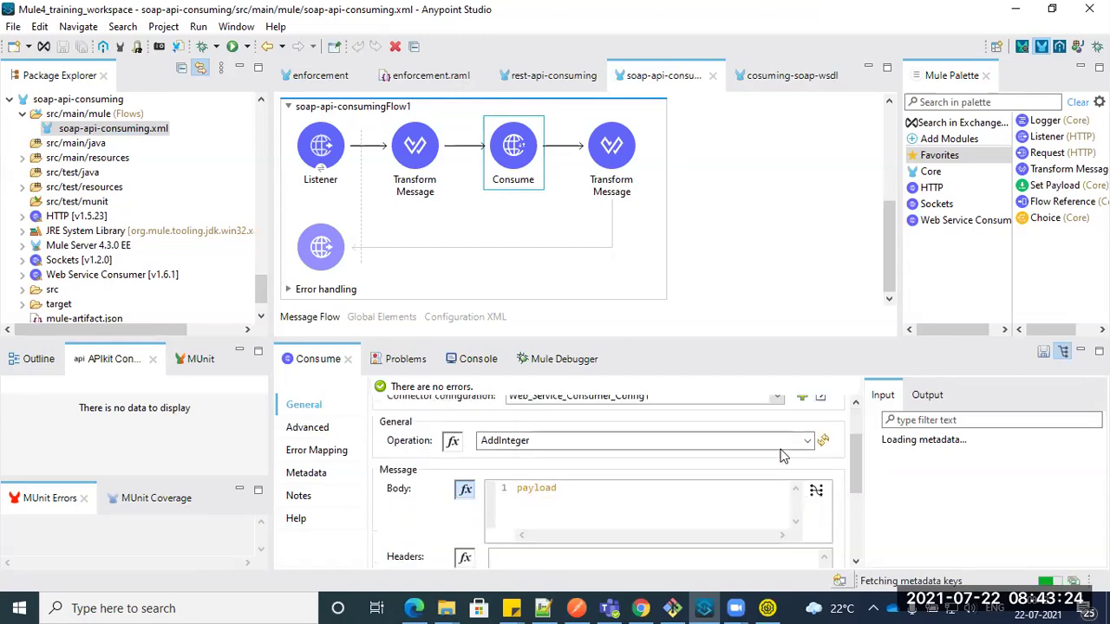
pyautogui.scroll(1, 819, 408)
pyautogui.click(820, 433)
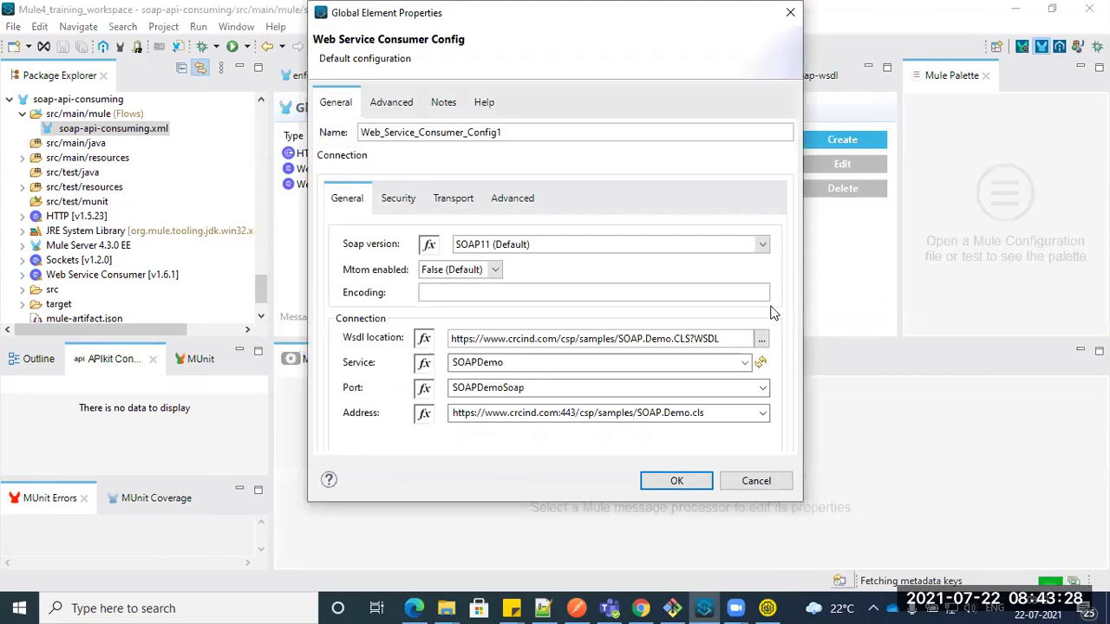
# Step: Search for WSDL files as the WSDL location of Web_Service_Consumer_Config1, trying patterns such as ".", "*.ws" and "*."
pyautogui.click(746, 339)
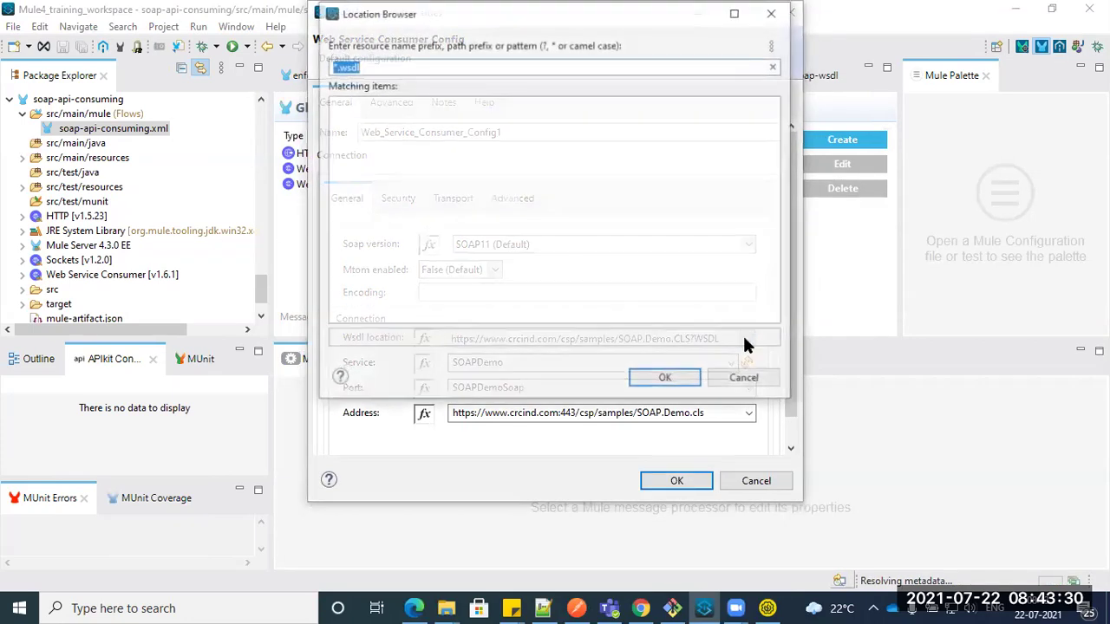
pyautogui.click(377, 68)
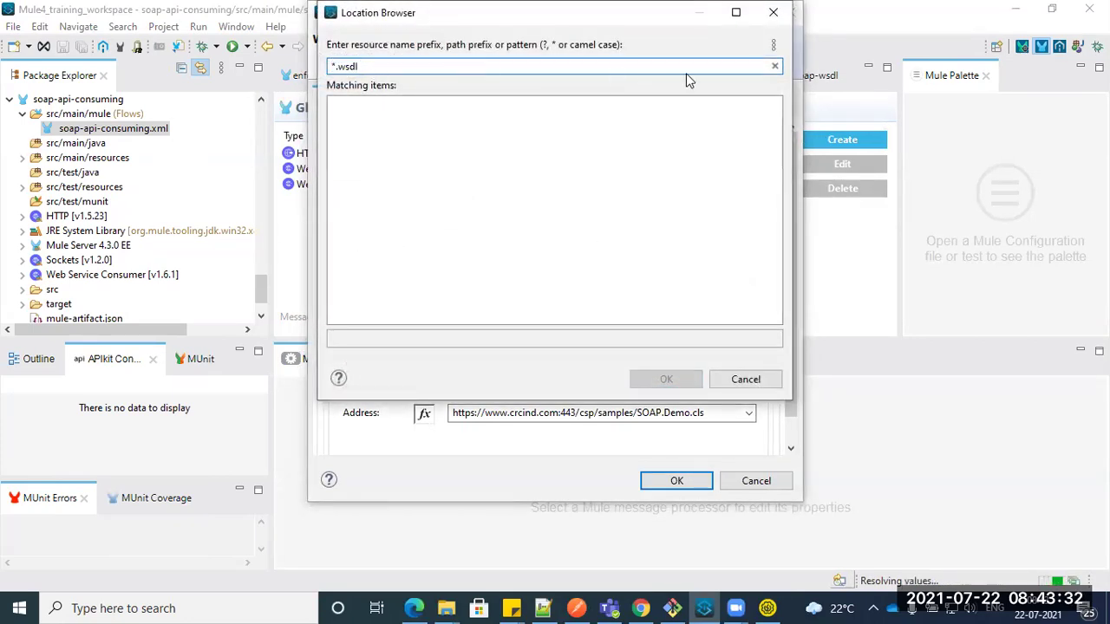
pyautogui.press('BackSpace')
pyautogui.press('BackSpace')
pyautogui.press('BackSpace')
pyautogui.press('BackSpace')
pyautogui.click(772, 44)
pyautogui.click(580, 178)
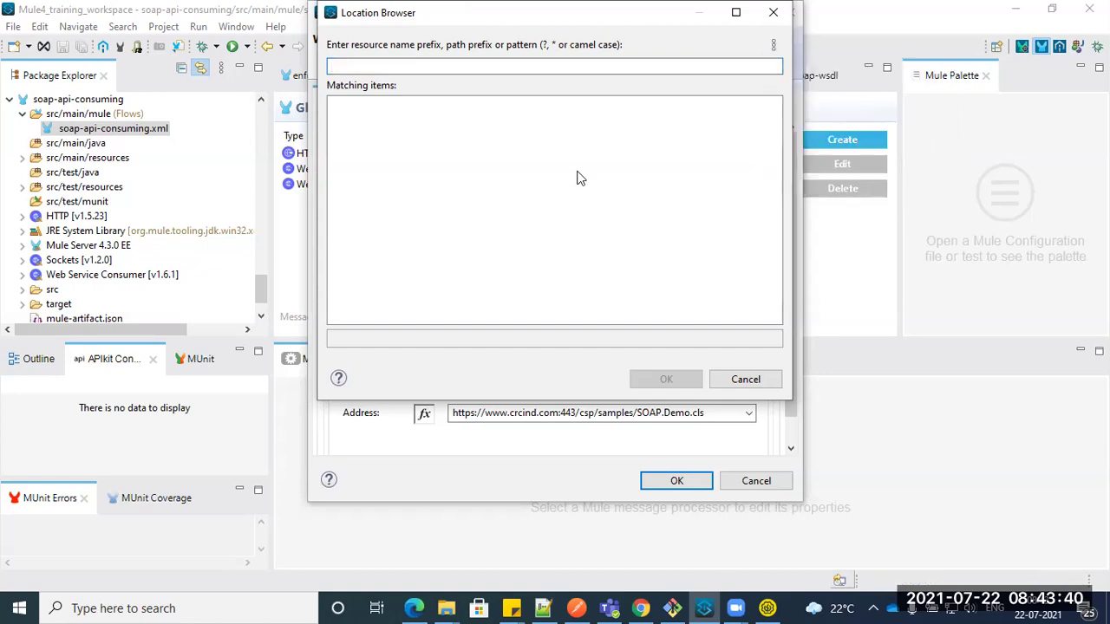
pyautogui.click(411, 69)
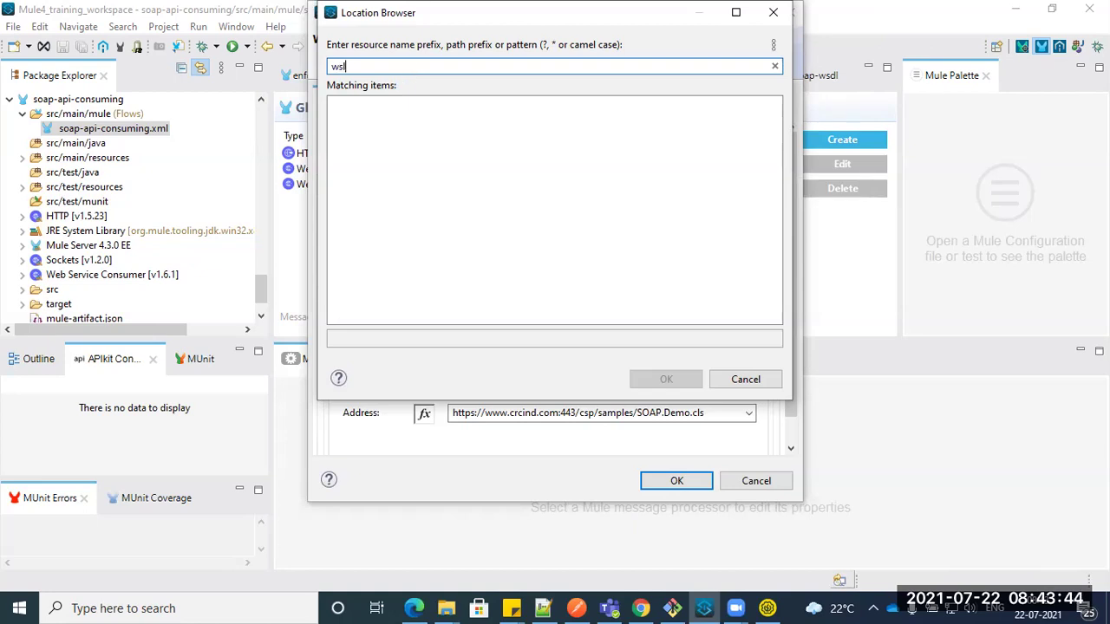
pyautogui.write('.')
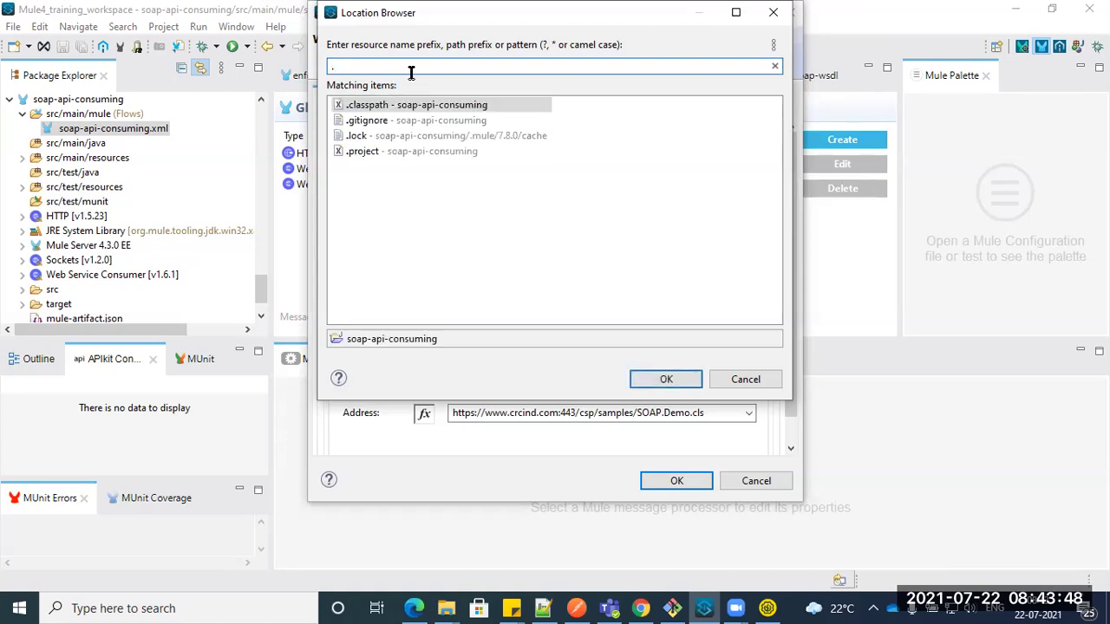
pyautogui.write('w')
pyautogui.press('BackSpace')
pyautogui.press('BackSpace')
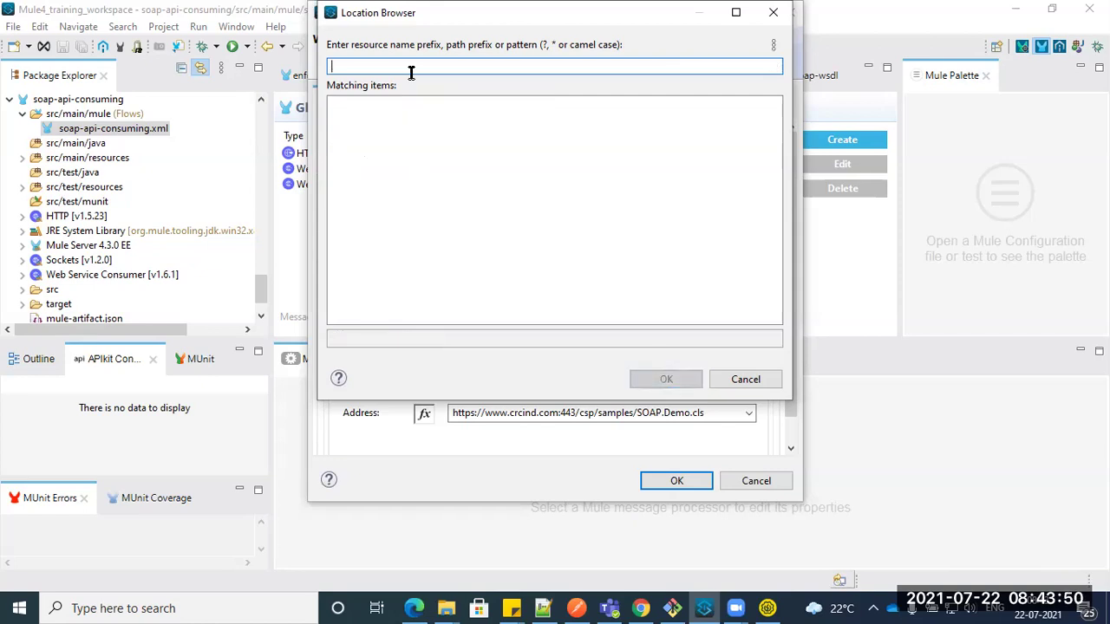
pyautogui.write('*.ws')
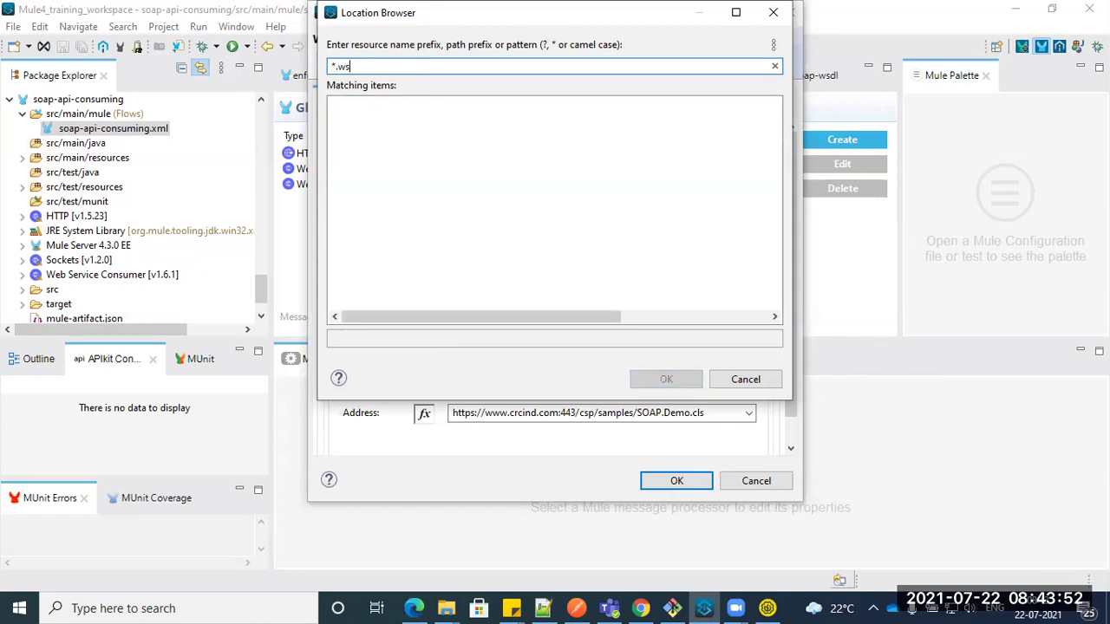
pyautogui.press('BackSpace')
pyautogui.press('BackSpace')
pyautogui.press('BackSpace')
pyautogui.press('BackSpace')
pyautogui.press('BackSpace')
pyautogui.press('BackSpace')
pyautogui.write('*.')
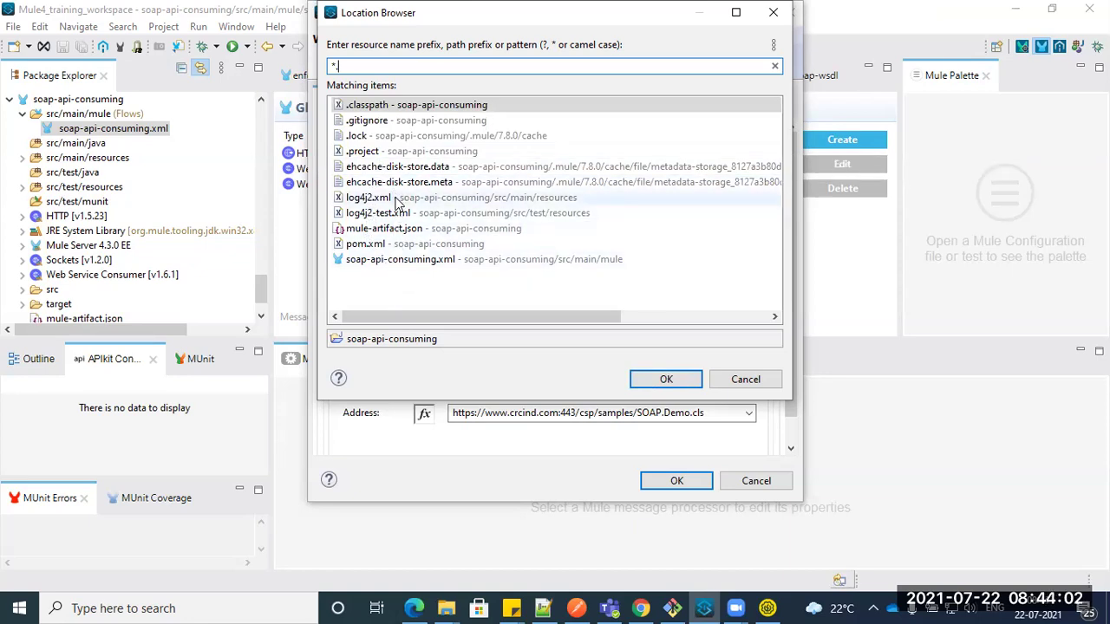
# Step: Try soap-api-consuming.xml as the WSDL location, browse the files once more and discard the configuration changes
pyautogui.click(377, 261)
pyautogui.doubleClick(379, 264)
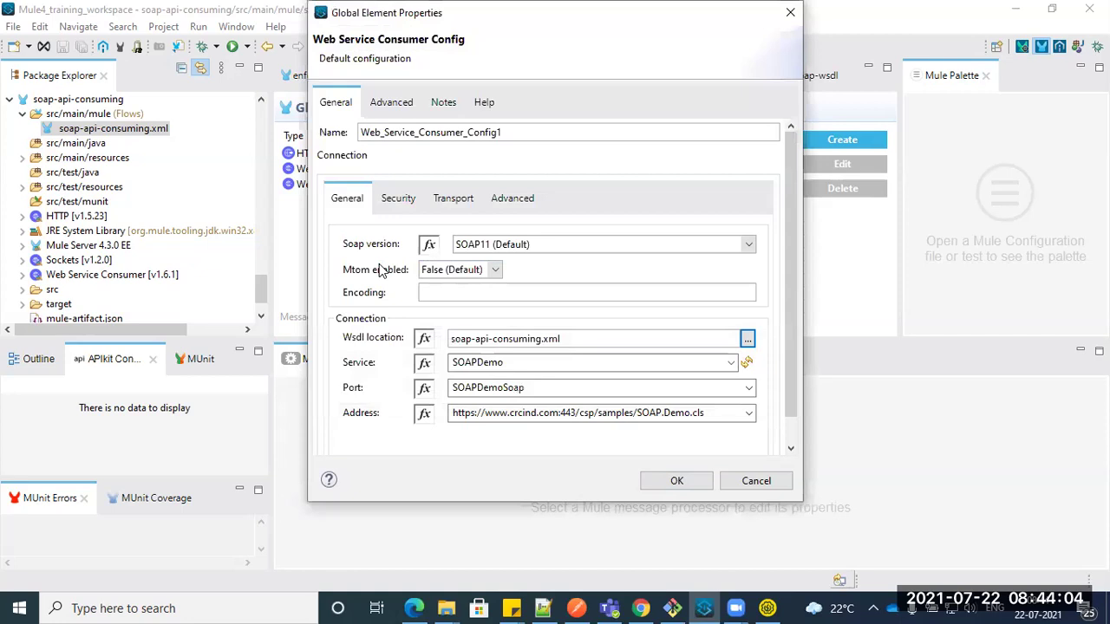
pyautogui.click(747, 341)
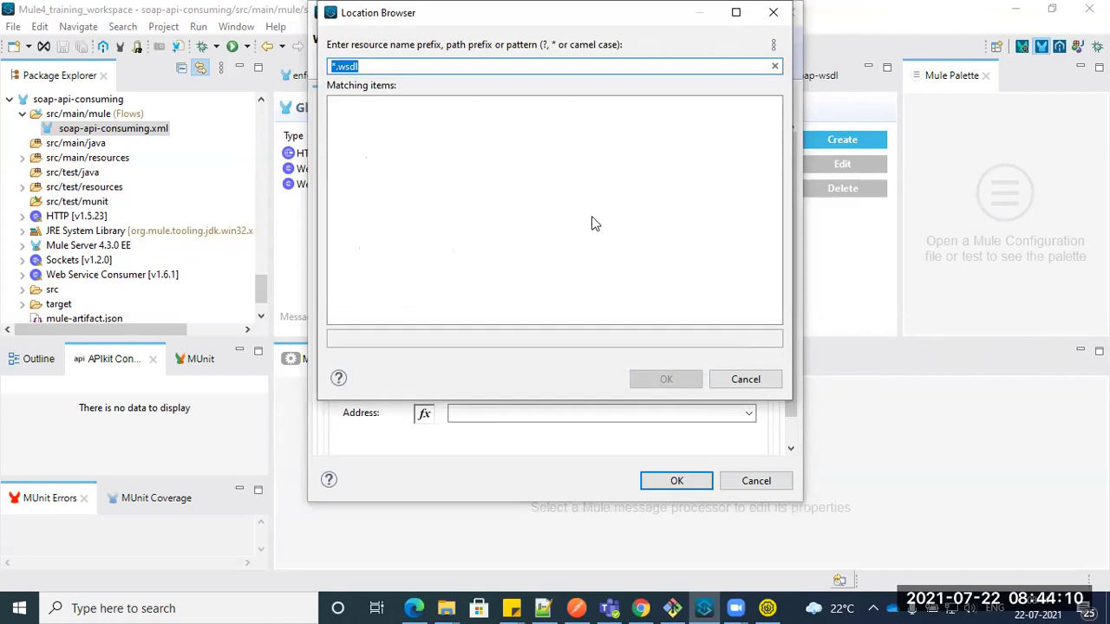
pyautogui.click(745, 379)
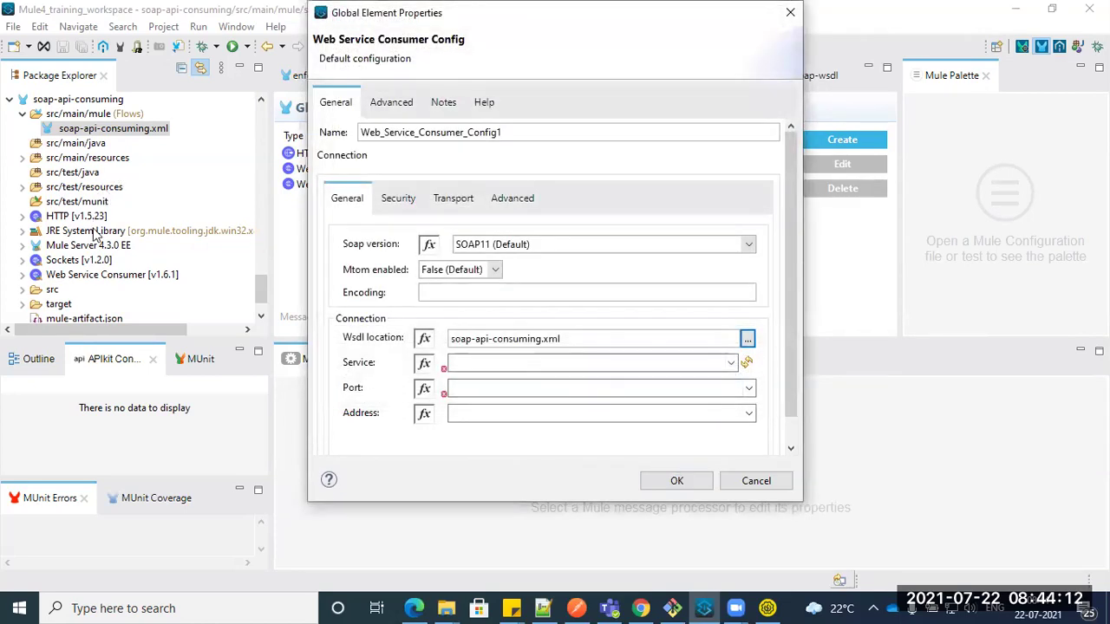
pyautogui.click(753, 481)
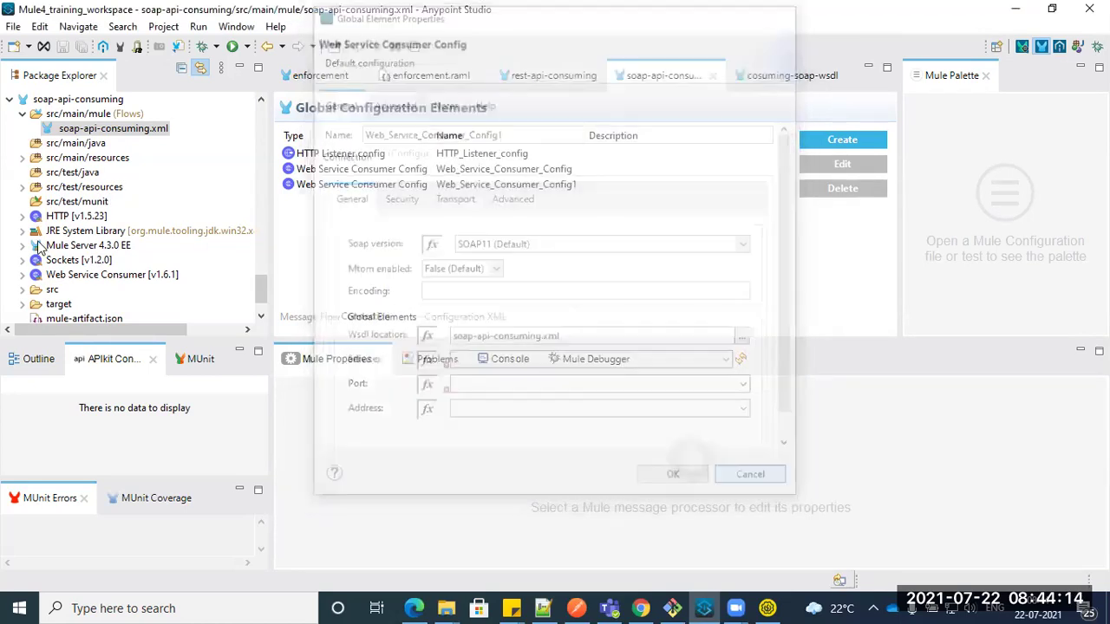
# Step: Examine the src/main/resources folders of the soap-api-consuming and cosuming-soap-wsdl projects, collapsing the client-id-enforcement project
pyautogui.scroll(-1, 84, 292)
pyautogui.scroll(2, 92, 215)
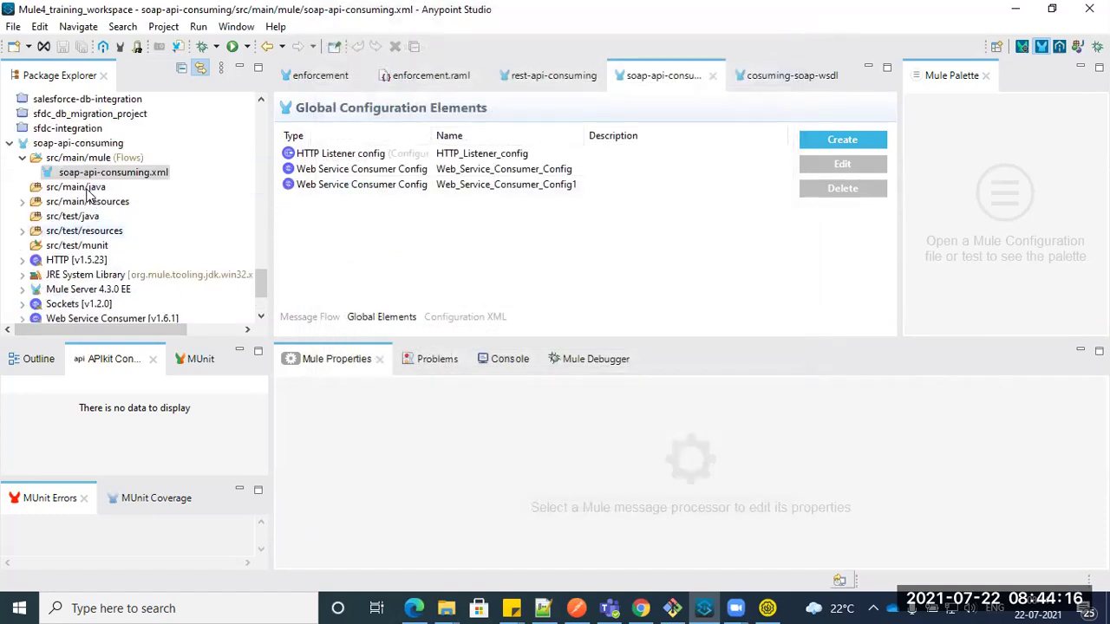
pyautogui.doubleClick(52, 203)
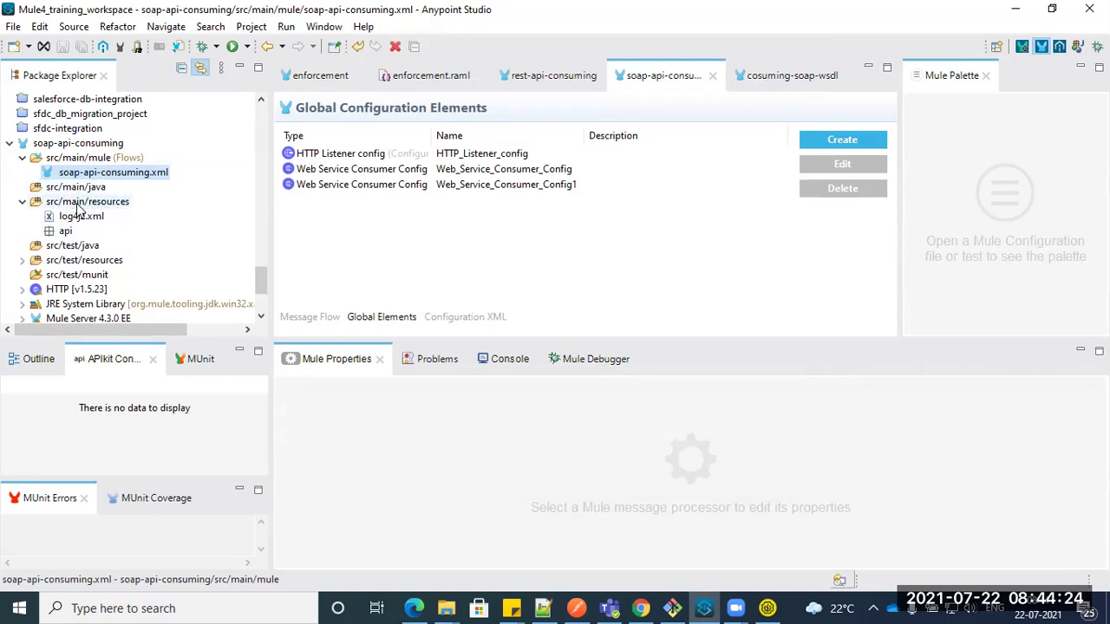
pyautogui.scroll(12, 69, 187)
pyautogui.scroll(1, 61, 174)
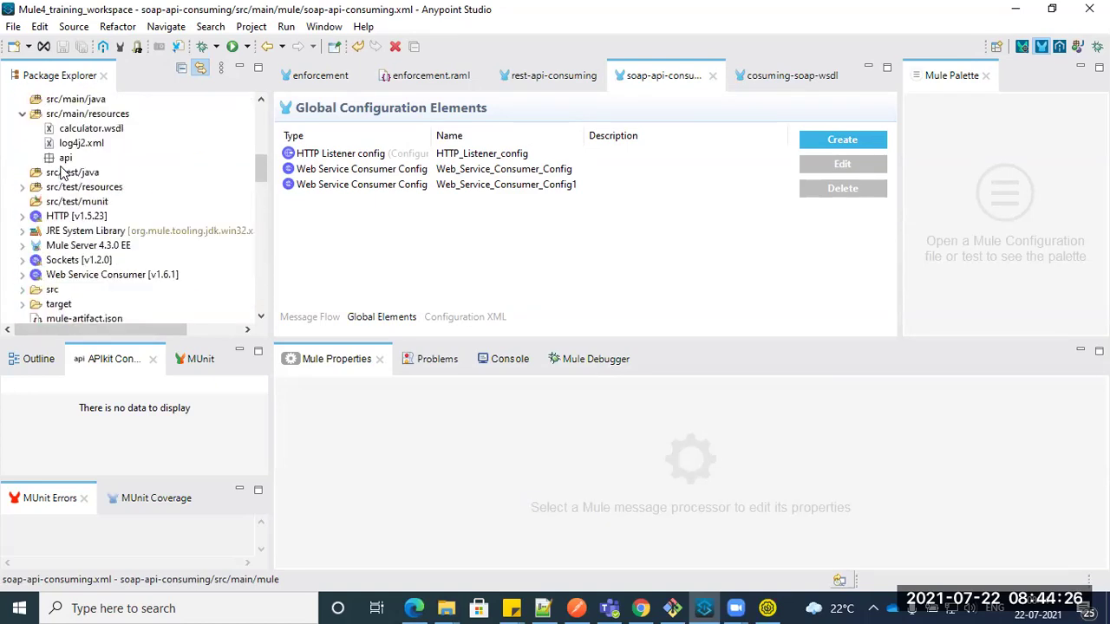
pyautogui.scroll(10, 63, 173)
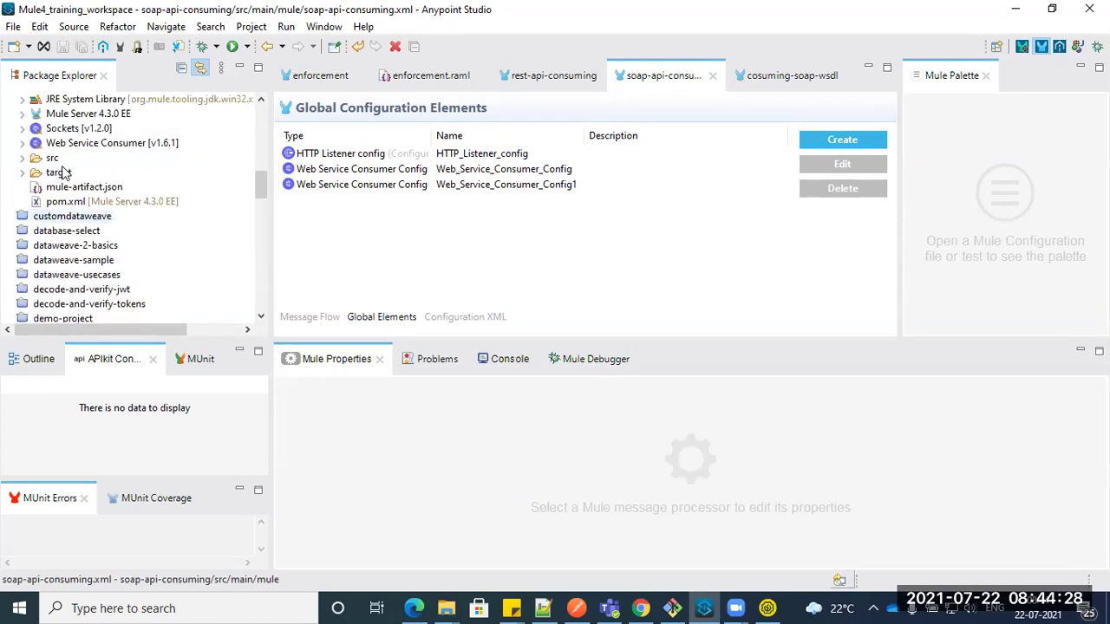
pyautogui.scroll(1, 66, 173)
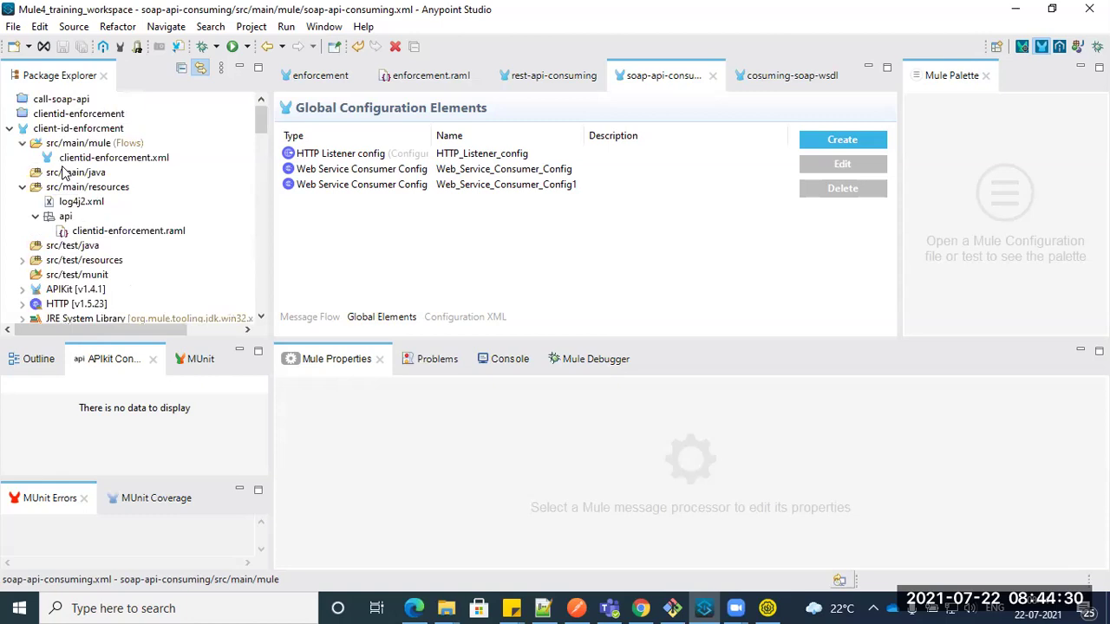
pyautogui.click(9, 128)
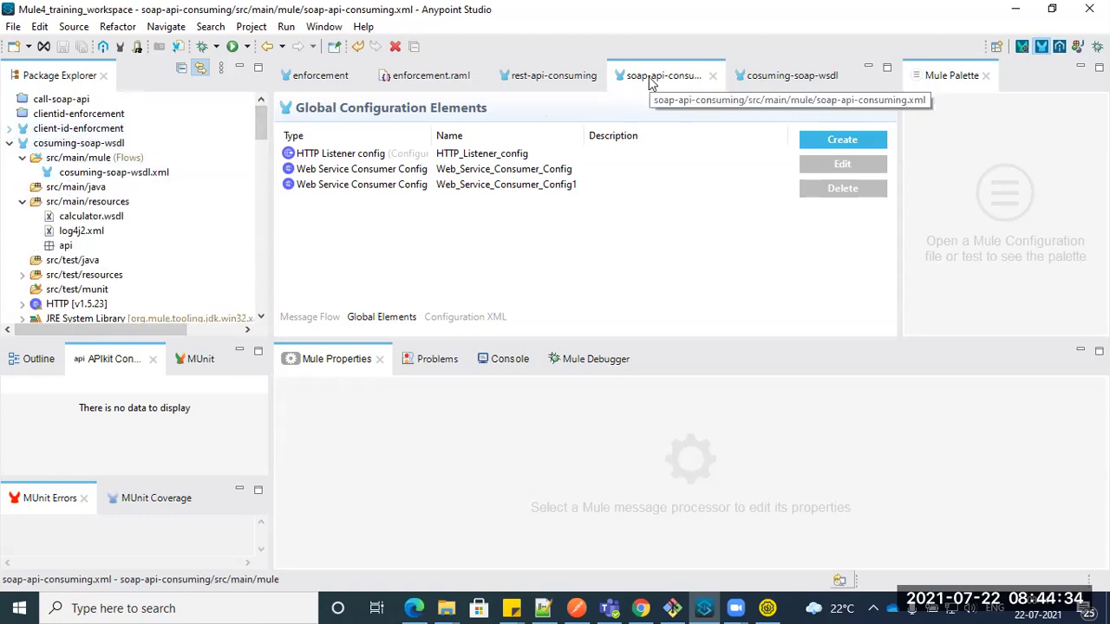
# Step: Browse for *.wsdl files from the Consume component's connector configuration in the cosuming-soap-wsdl flow, leaving the configuration without changes
pyautogui.click(806, 79)
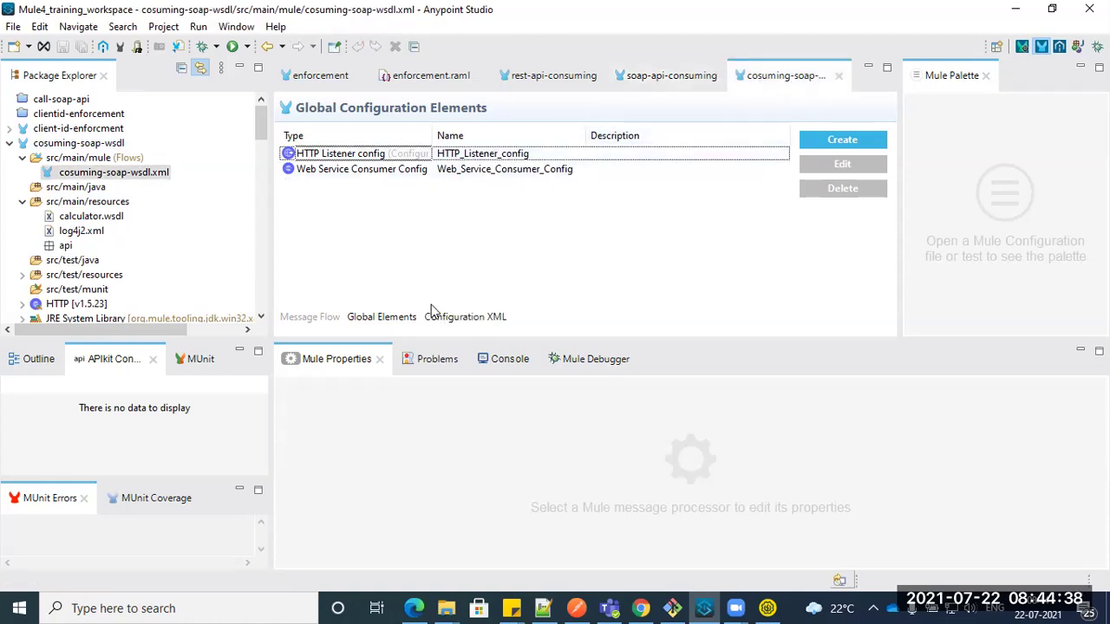
pyautogui.click(319, 316)
pyautogui.click(604, 138)
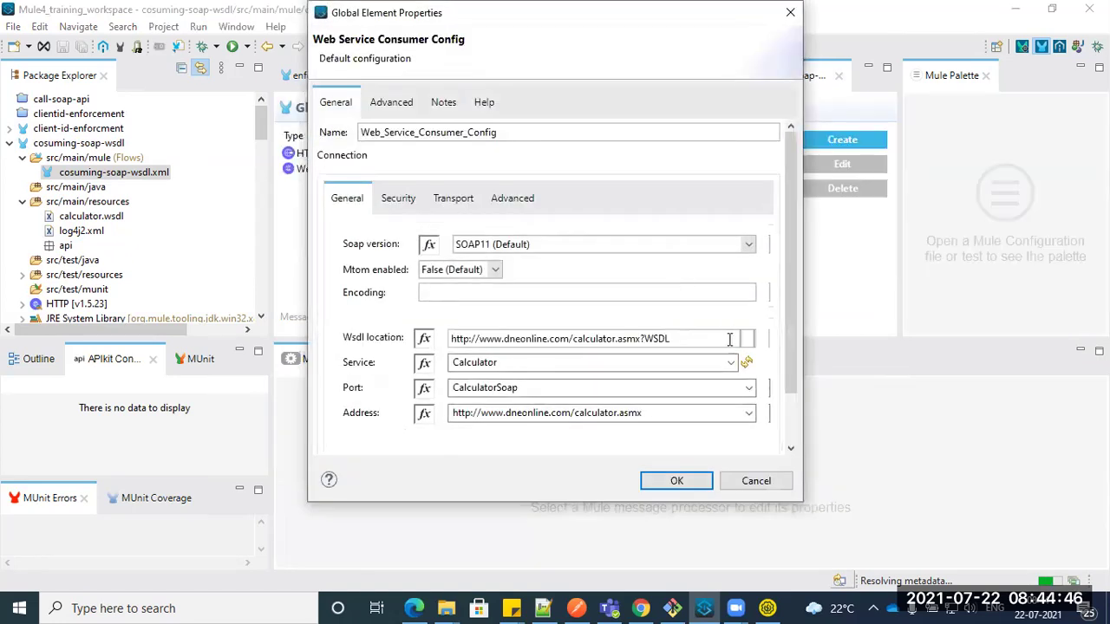
pyautogui.click(748, 339)
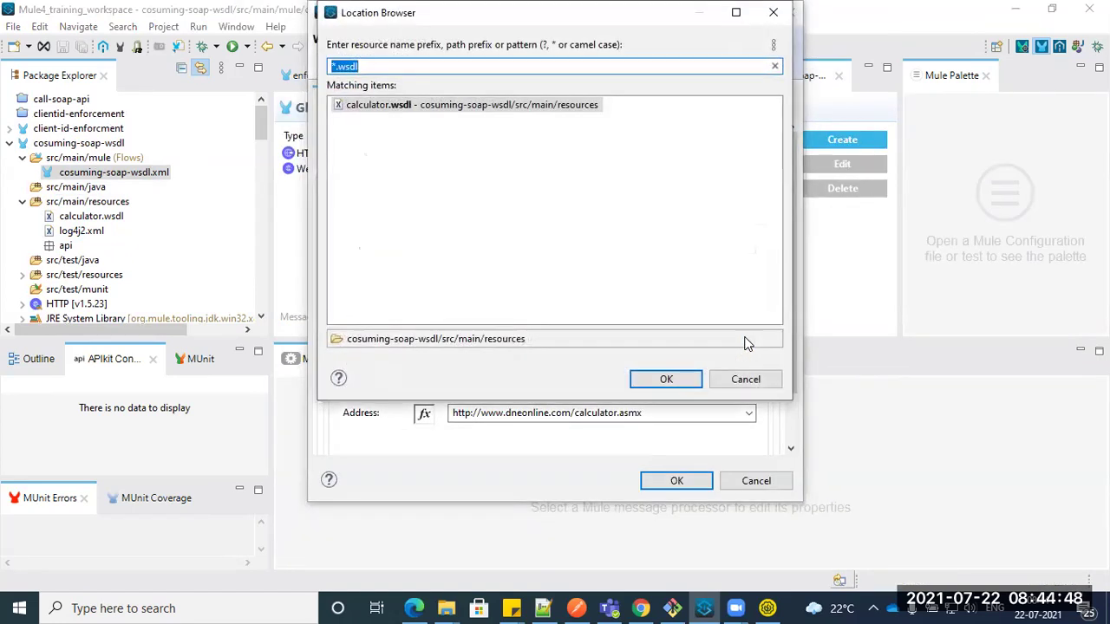
pyautogui.click(750, 382)
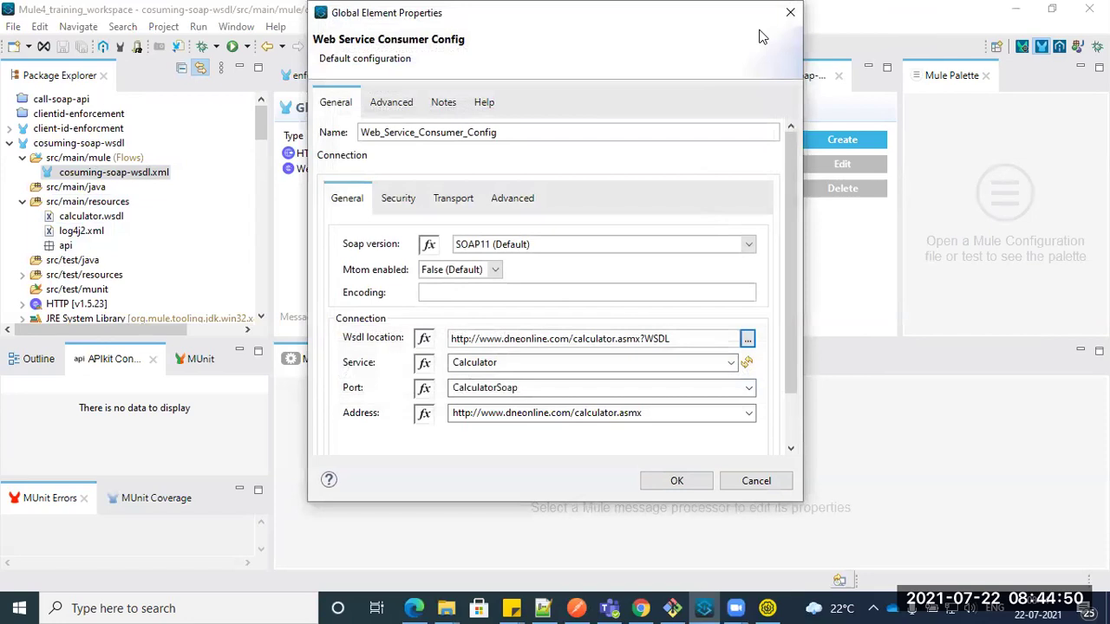
pyautogui.click(790, 13)
# Step: Close the soap-api-consuming flow and choose calculator.wsdl as the WSDL location in the cosuming-soap-wsdl Consume component's Web_Service_Consumer_Config
pyautogui.click(698, 83)
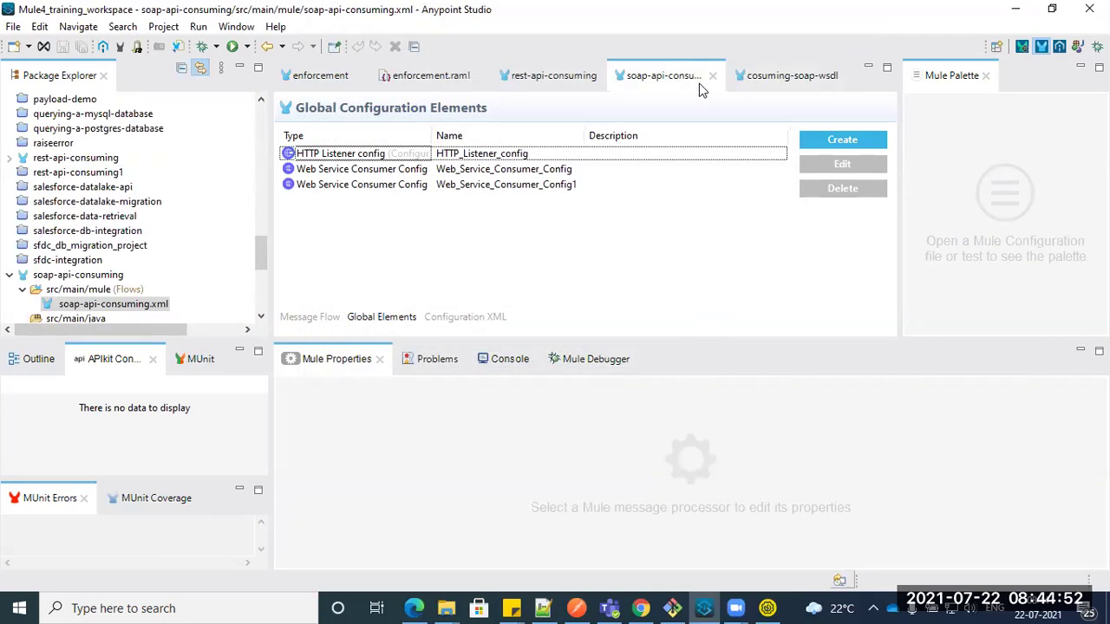
pyautogui.click(709, 76)
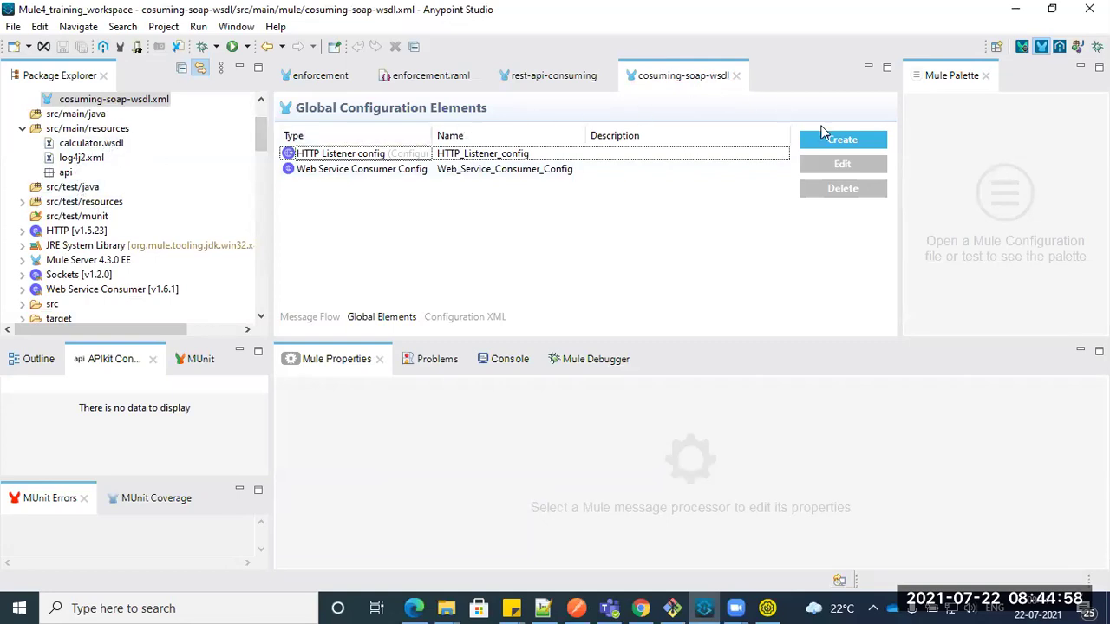
pyautogui.click(322, 316)
pyautogui.click(585, 141)
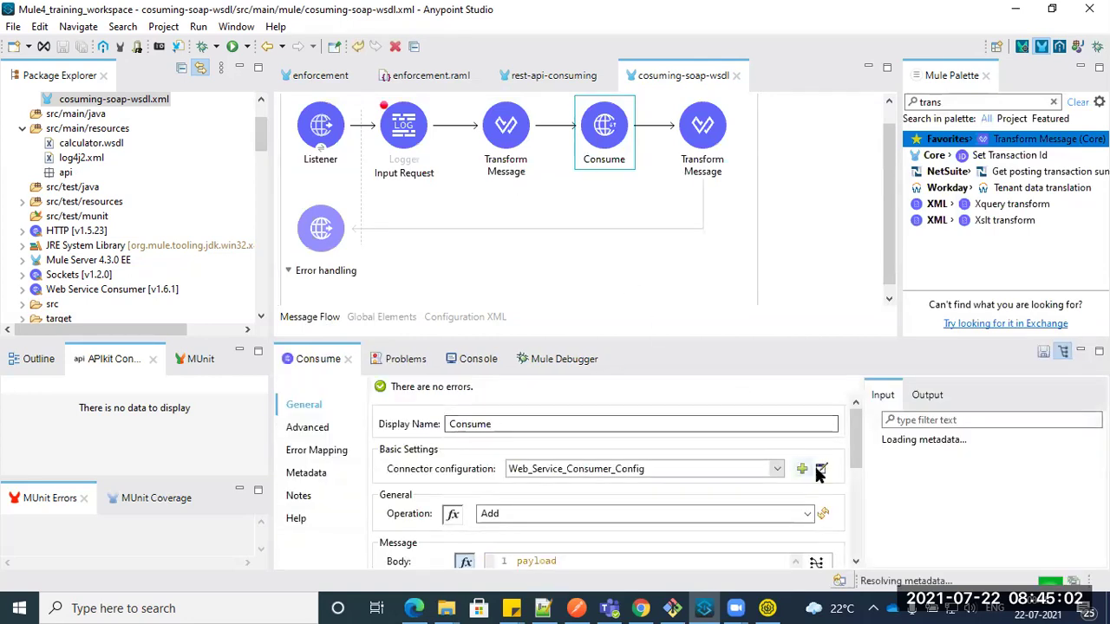
pyautogui.click(821, 469)
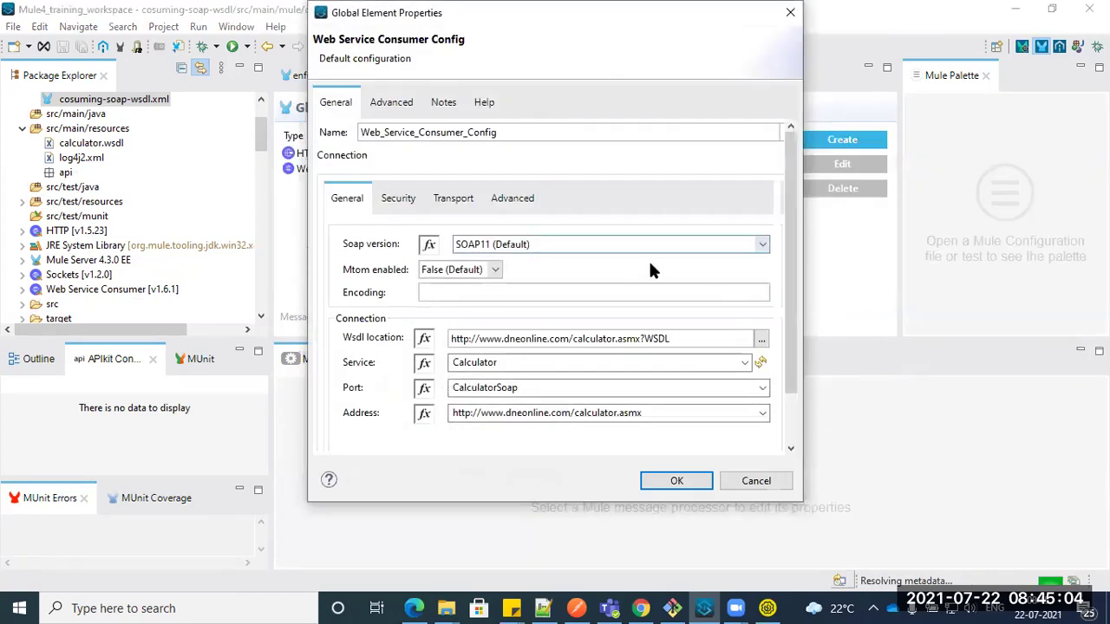
pyautogui.click(748, 338)
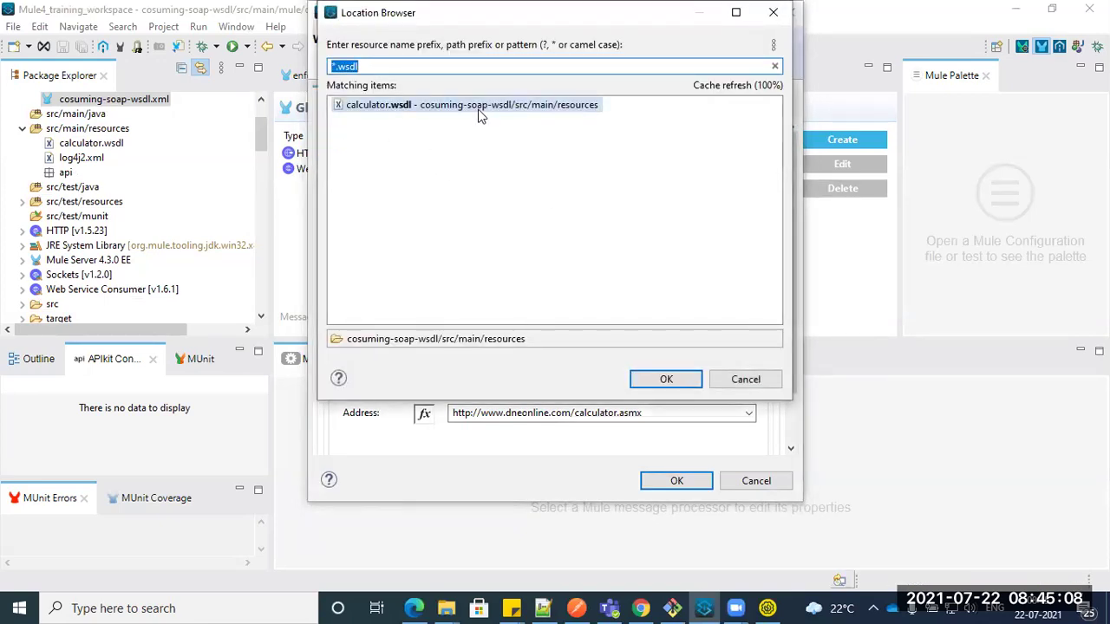
pyautogui.doubleClick(427, 104)
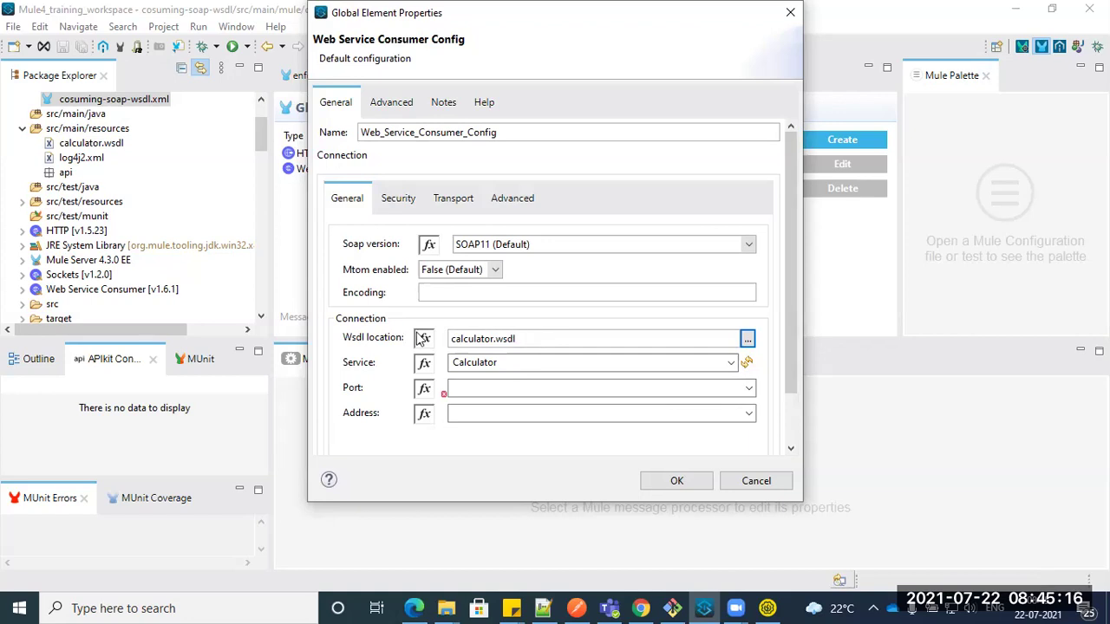
pyautogui.click(658, 388)
pyautogui.click(652, 402)
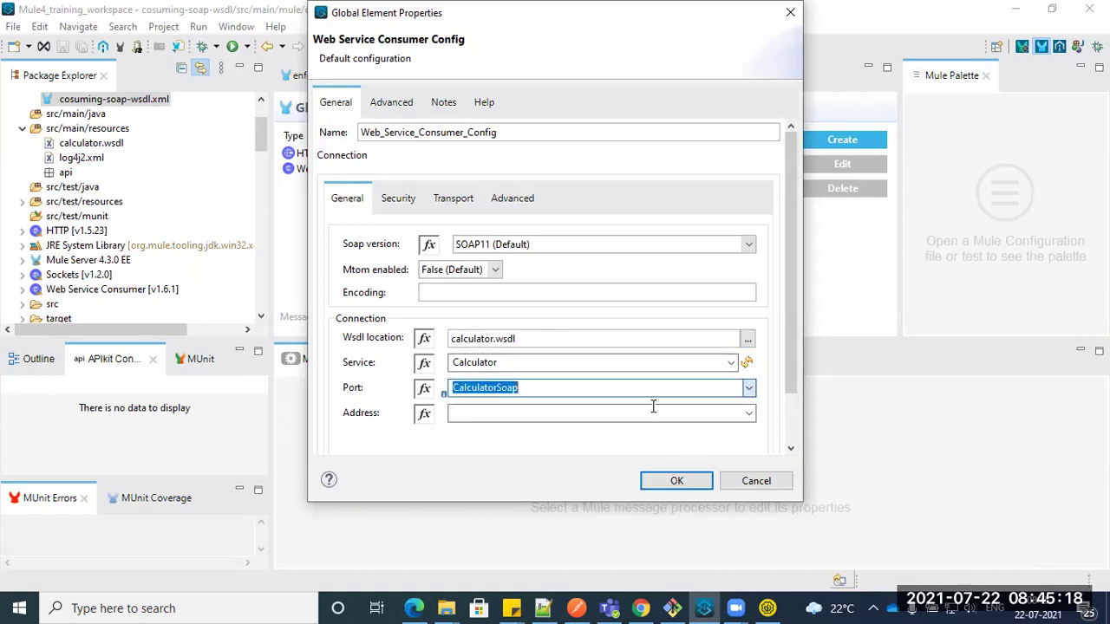
pyautogui.click(749, 413)
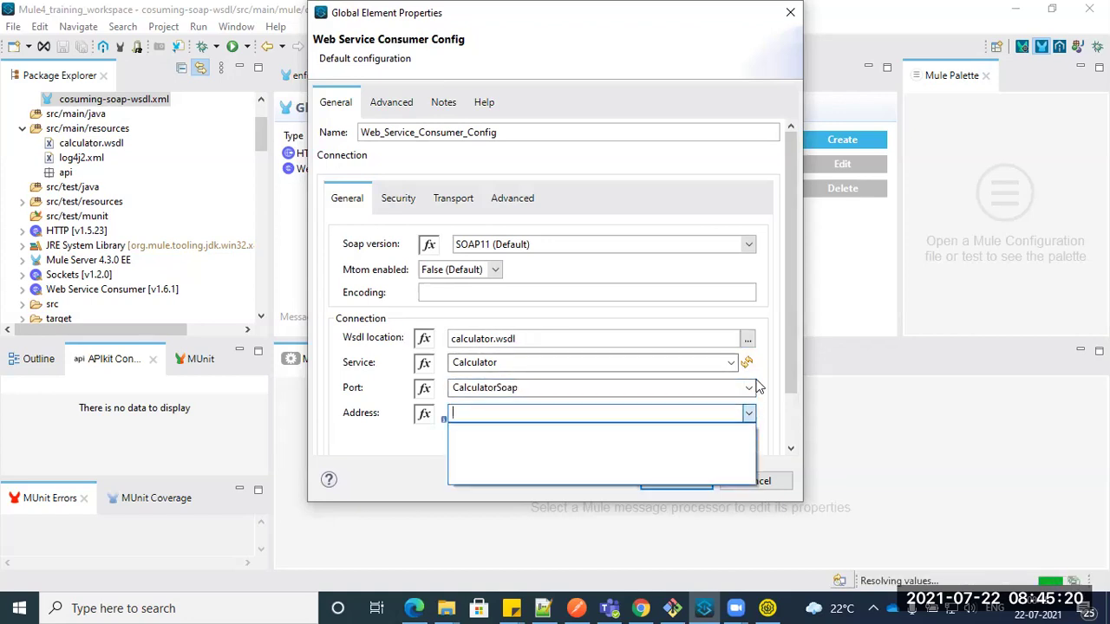
pyautogui.click(415, 448)
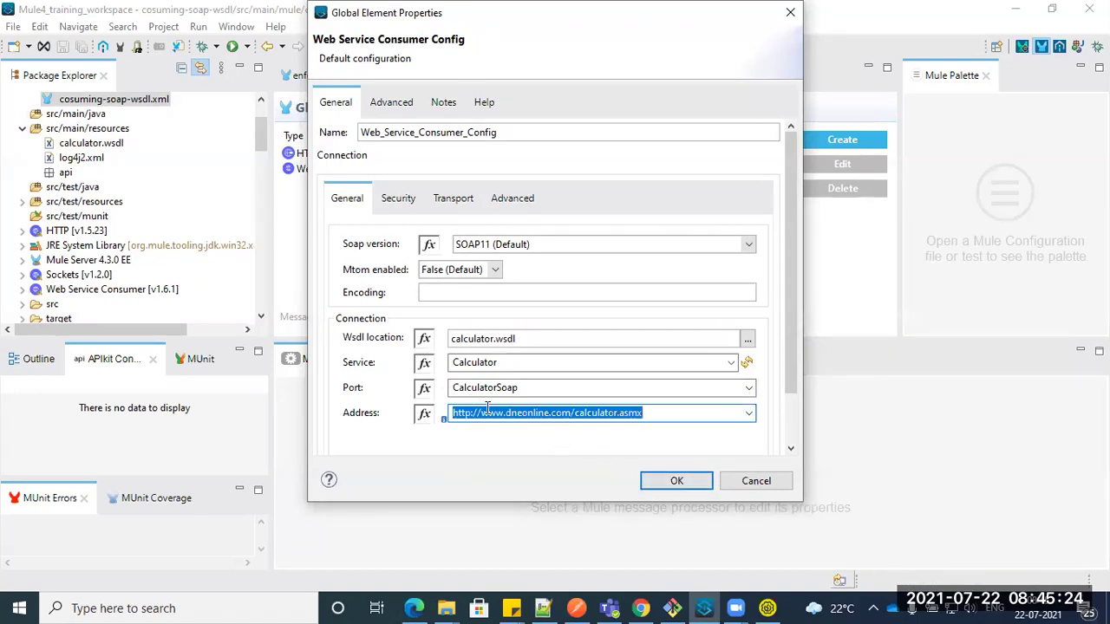
pyautogui.click(669, 480)
# Step: Examine the operations available to the message flow's Consume component, leave Add selected, and refresh the component's metadata
pyautogui.click(310, 317)
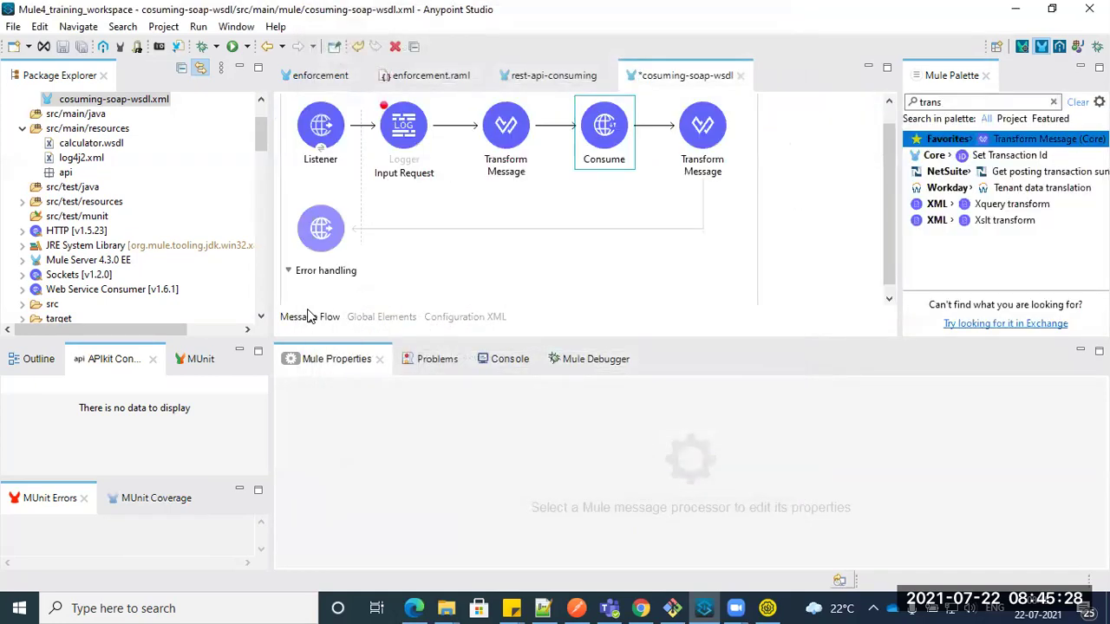
pyautogui.click(588, 154)
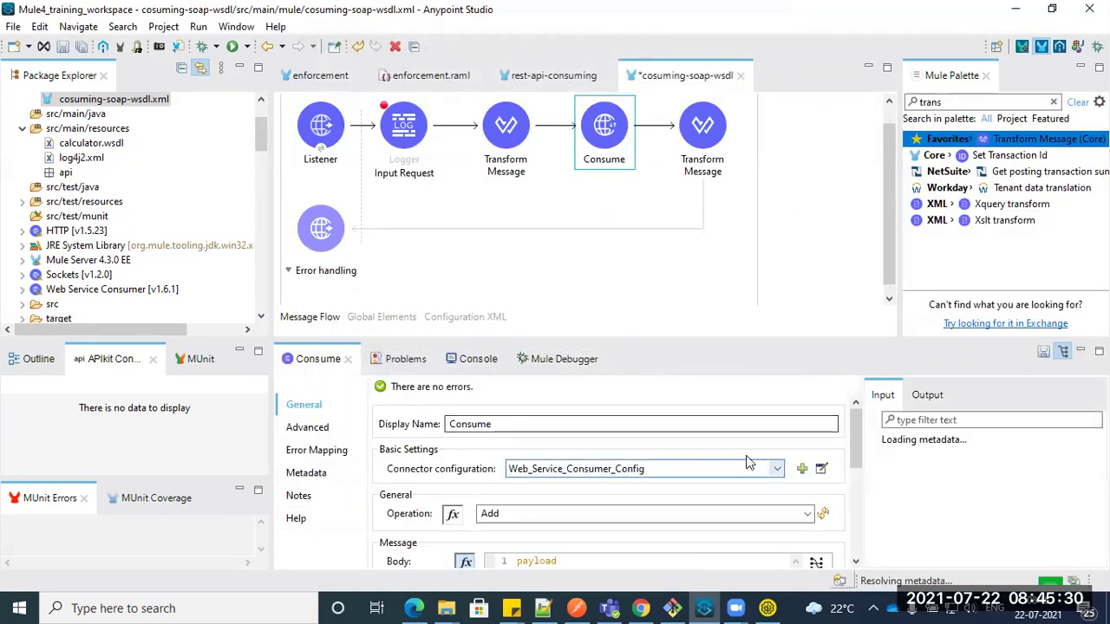
pyautogui.doubleClick(320, 362)
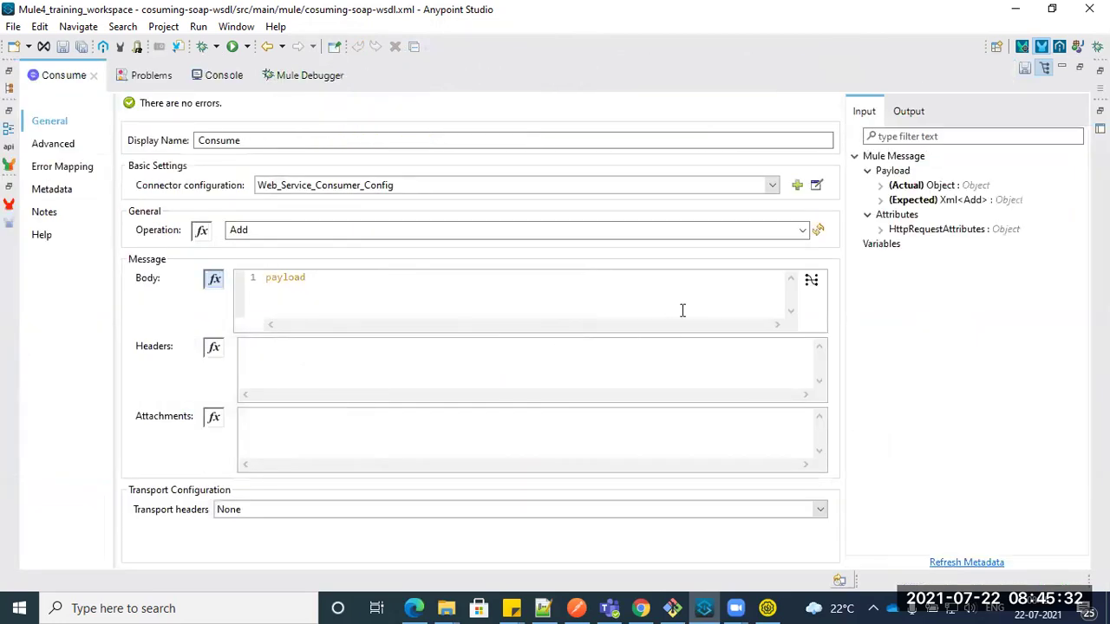
pyautogui.click(801, 230)
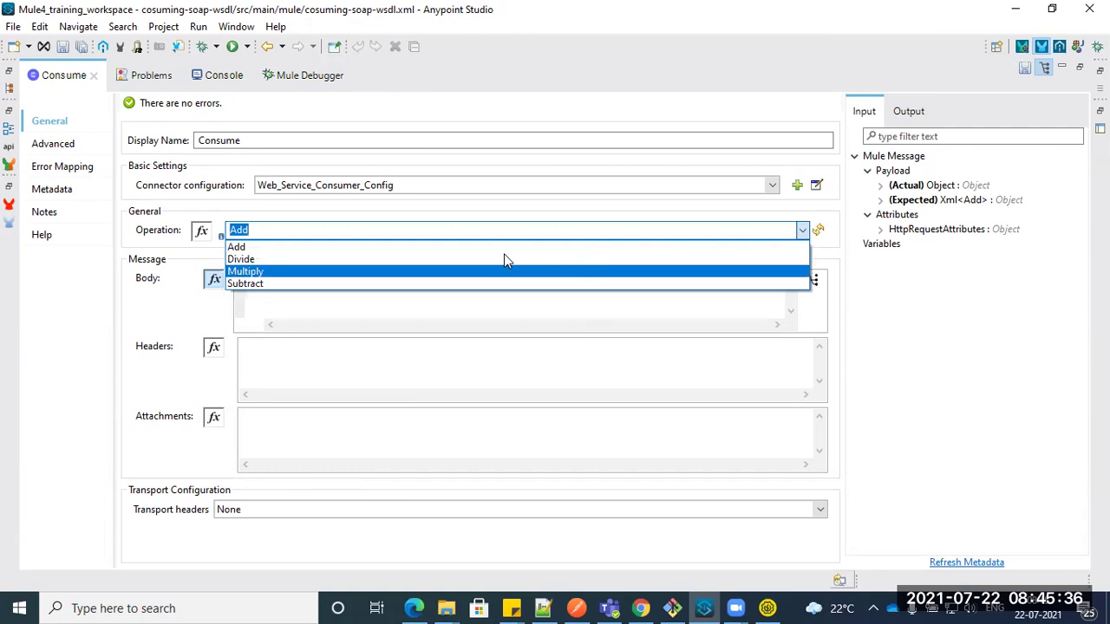
pyautogui.click(60, 80)
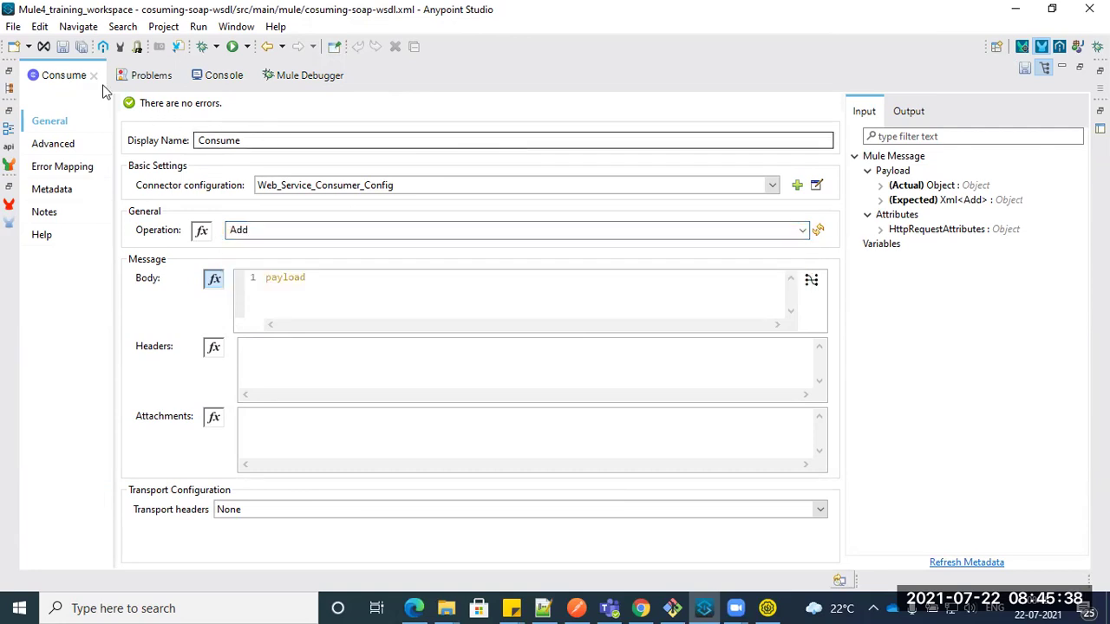
pyautogui.doubleClick(76, 76)
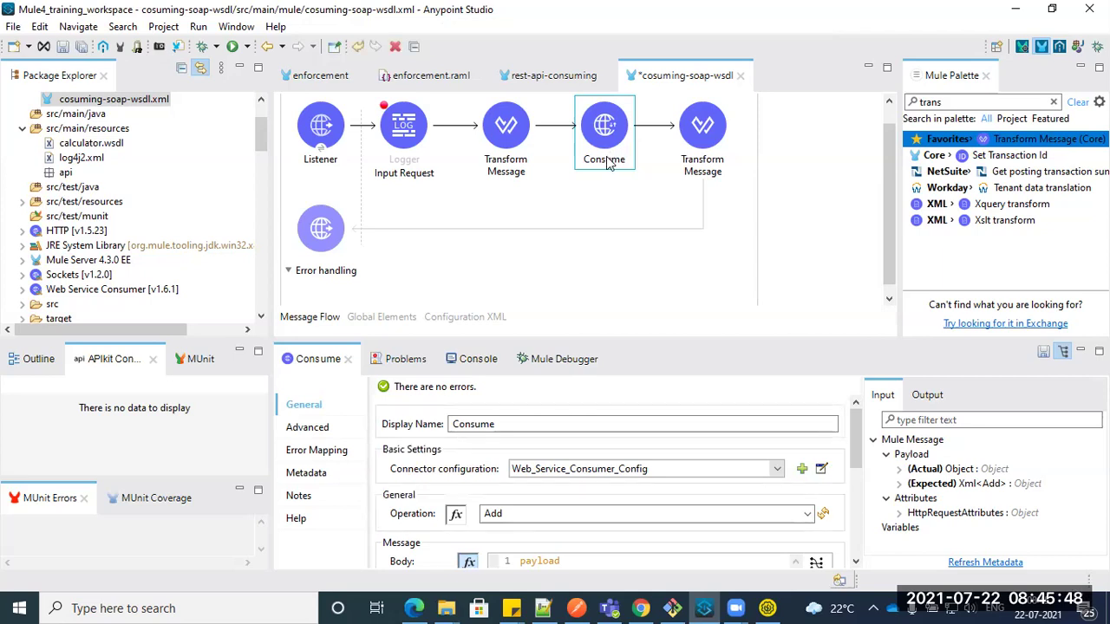
pyautogui.click(807, 513)
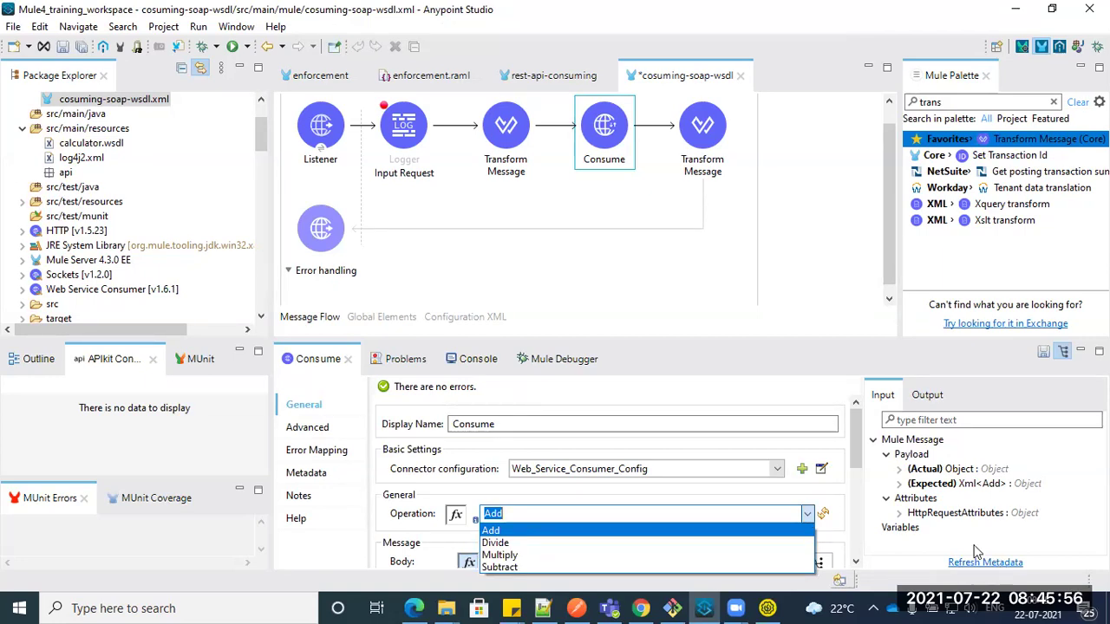
pyautogui.click(802, 275)
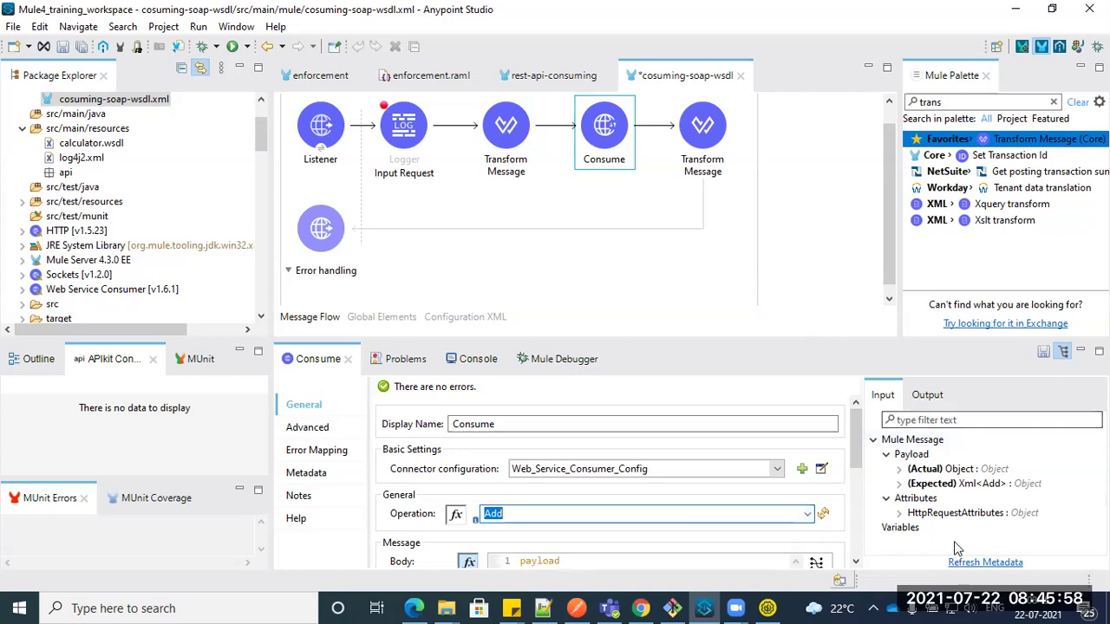
pyautogui.click(975, 563)
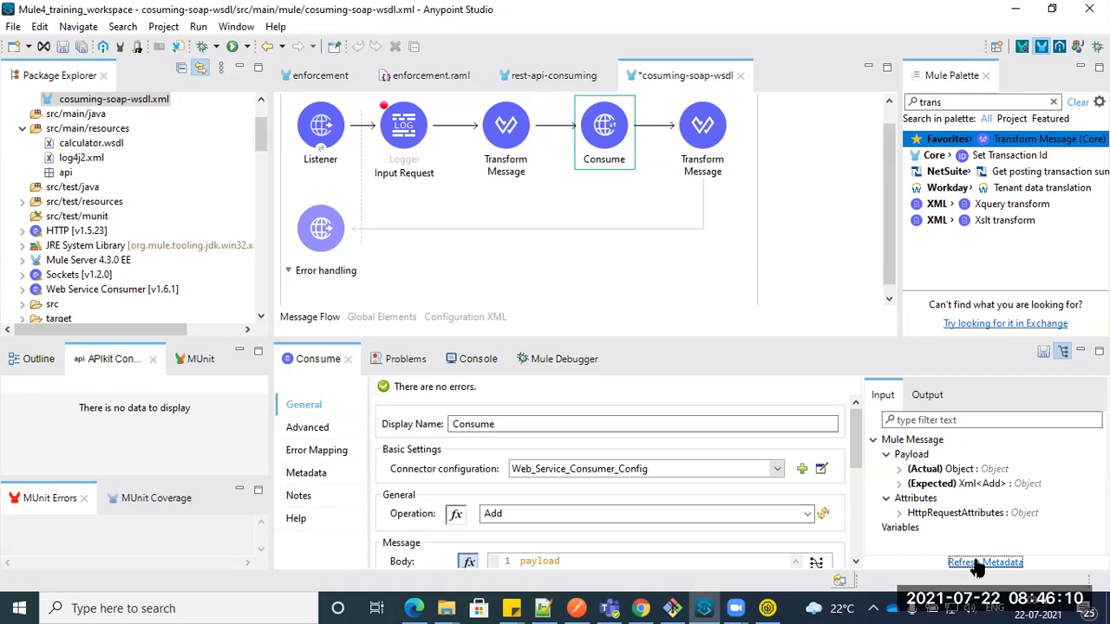
pyautogui.click(488, 137)
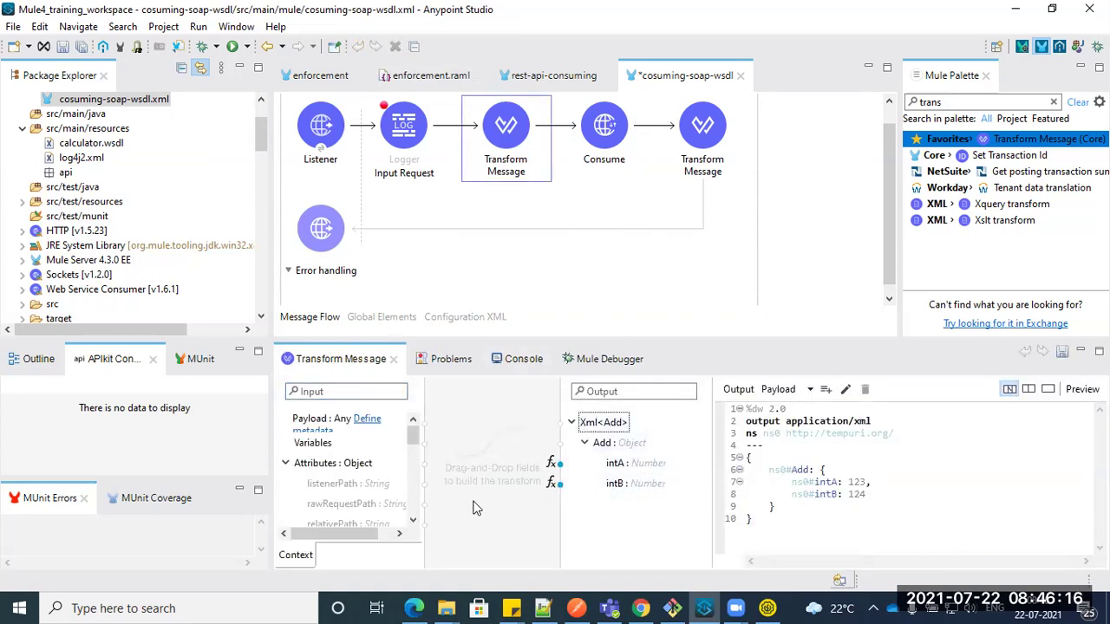
pyautogui.moveTo(798, 525); pyautogui.dragTo(750, 438)
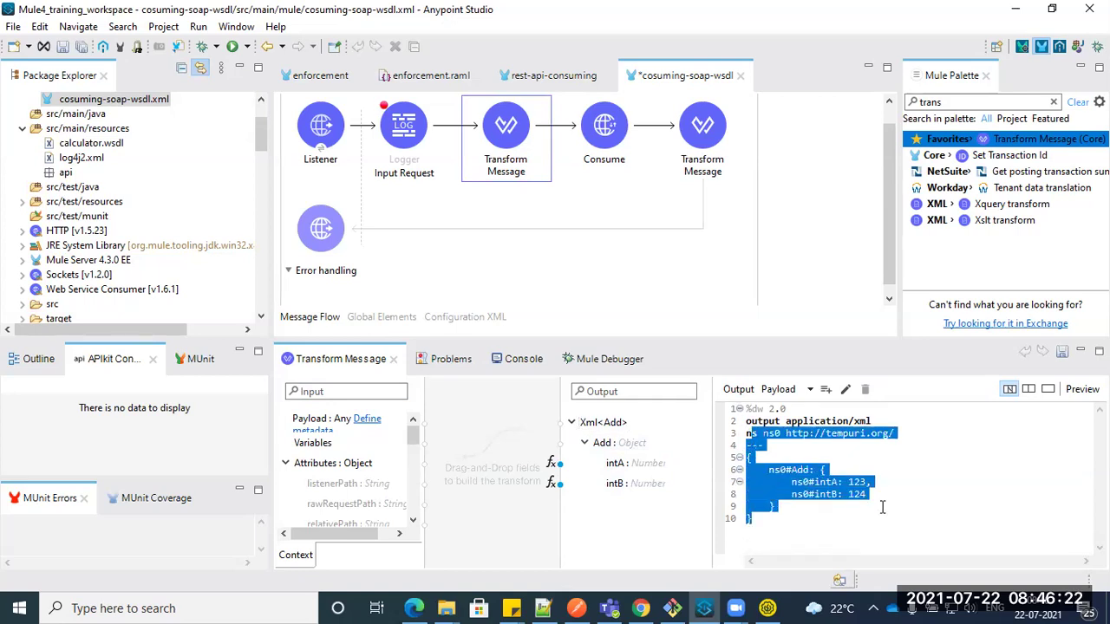
pyautogui.click(904, 468)
pyautogui.moveTo(897, 433); pyautogui.dragTo(768, 436)
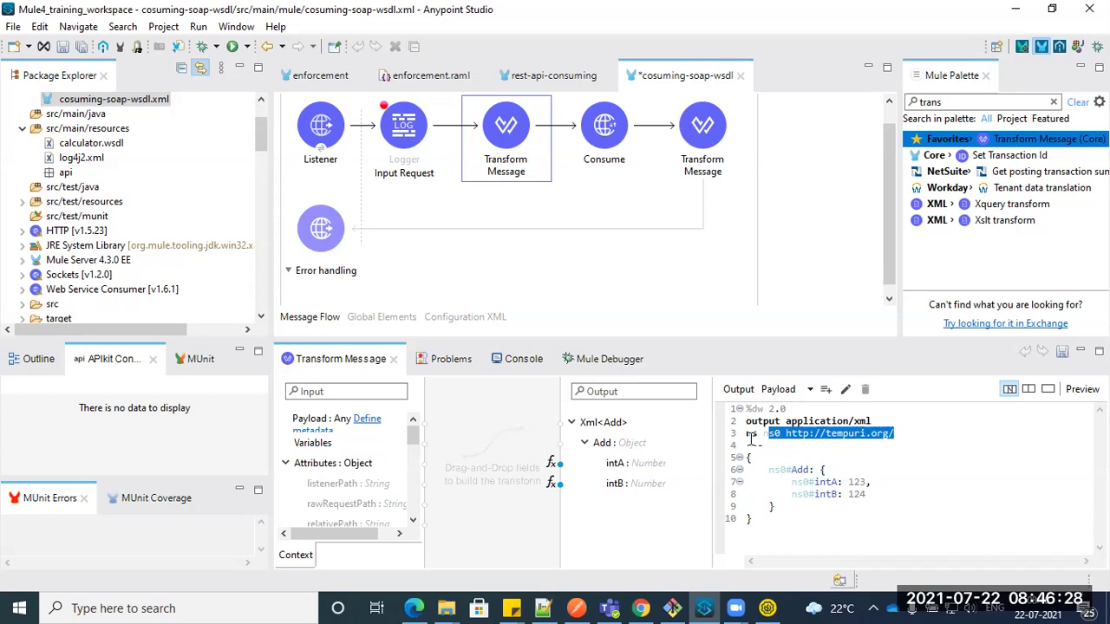
pyautogui.doubleClick(751, 433)
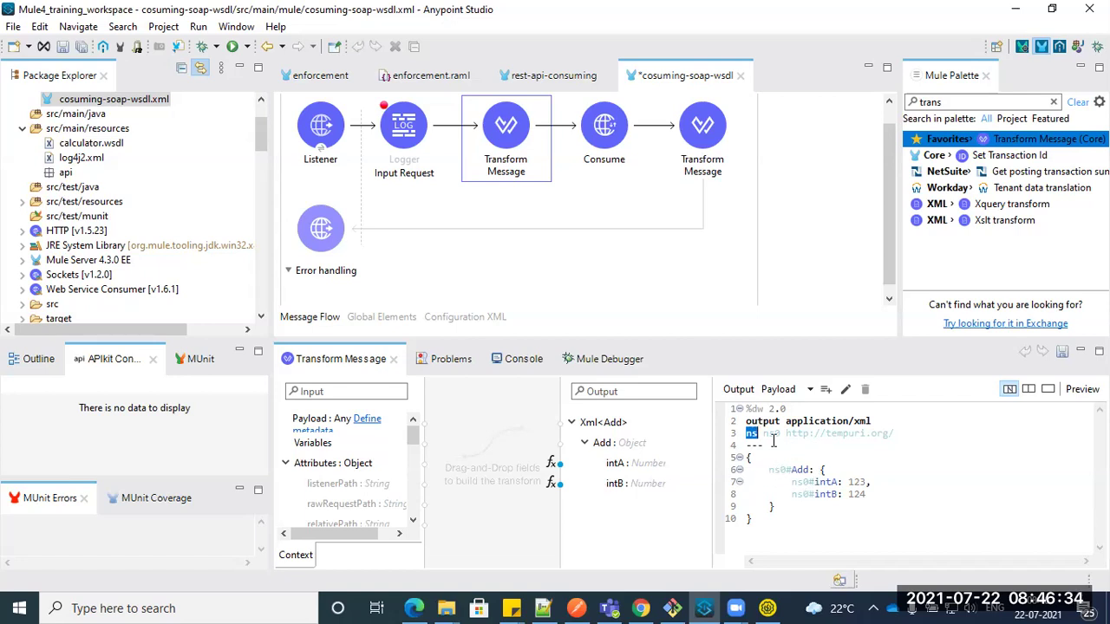
pyautogui.moveTo(767, 433); pyautogui.dragTo(911, 438)
pyautogui.click(911, 448)
pyautogui.moveTo(787, 433); pyautogui.dragTo(901, 438)
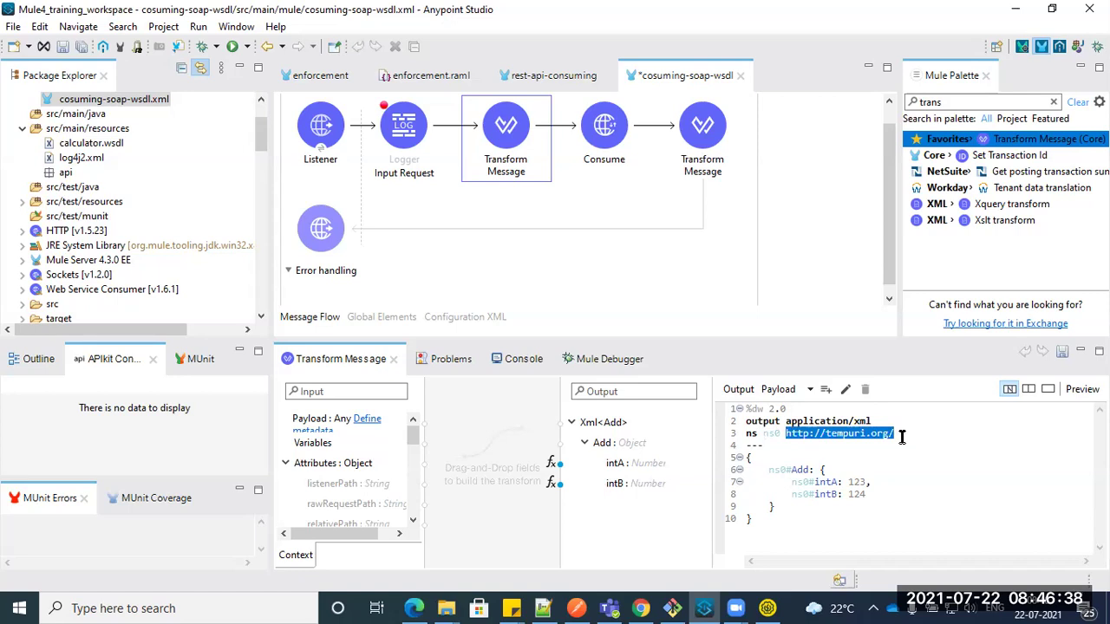
# Step: Switch to the calculator WSDL in Chrome, close the find bar, and compare its targetNamespace with the script's namespace URL
pyautogui.hotkey('alt', 'Tab')
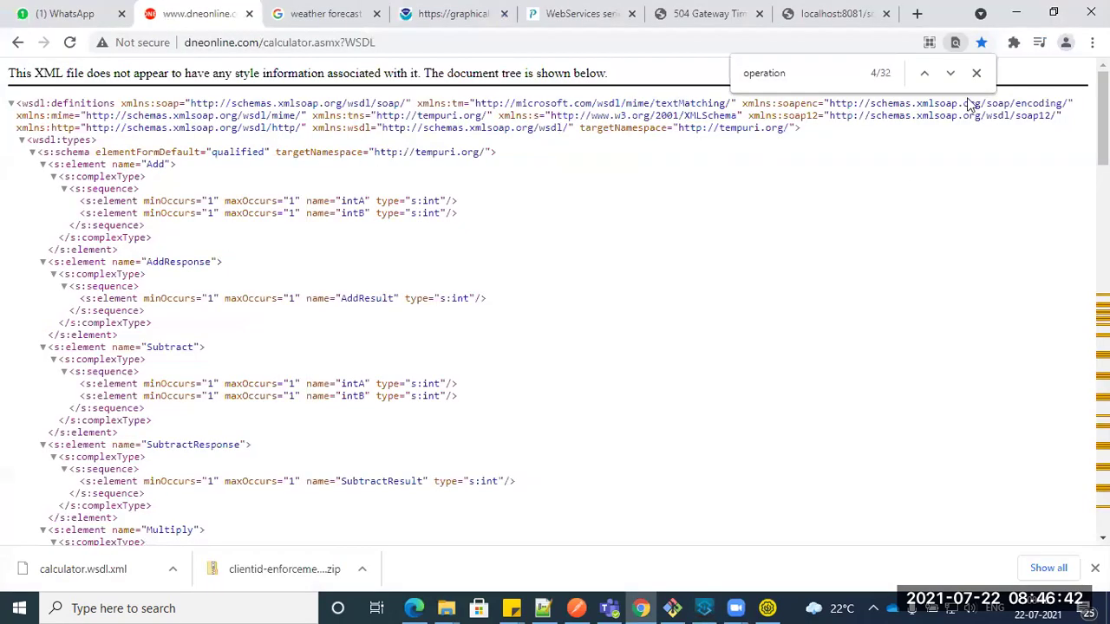
pyautogui.click(976, 73)
pyautogui.moveTo(587, 127); pyautogui.dragTo(786, 130)
pyautogui.hotkey('alt', 'Tab')
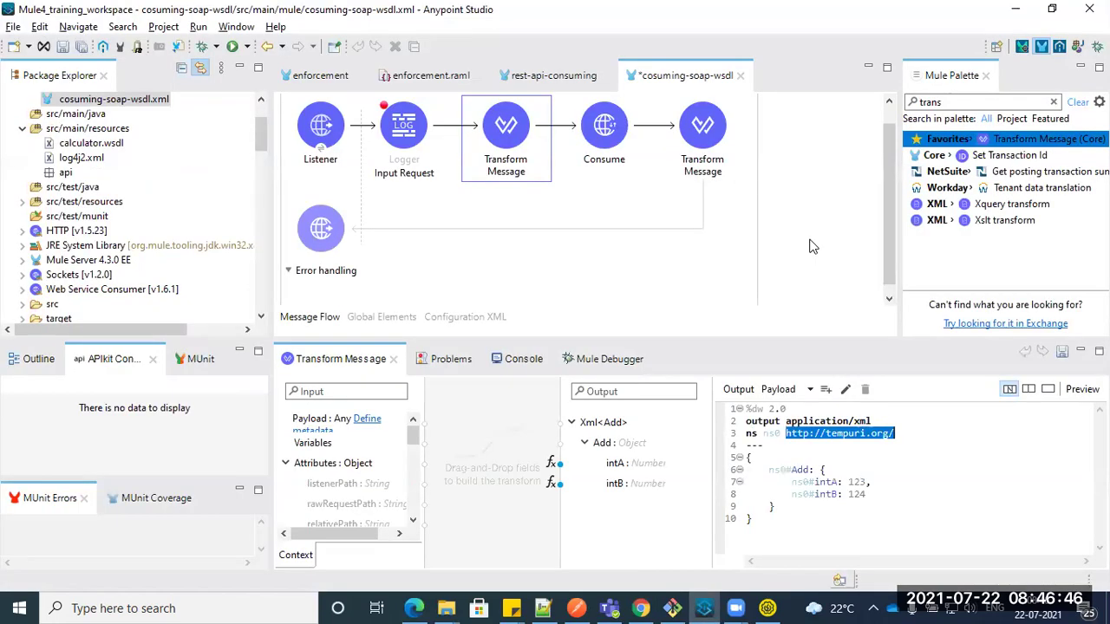
# Step: Trace the ns0 prefix from its namespace declaration through the Add, intA and intB elements of the DataWeave script
pyautogui.doubleClick(769, 433)
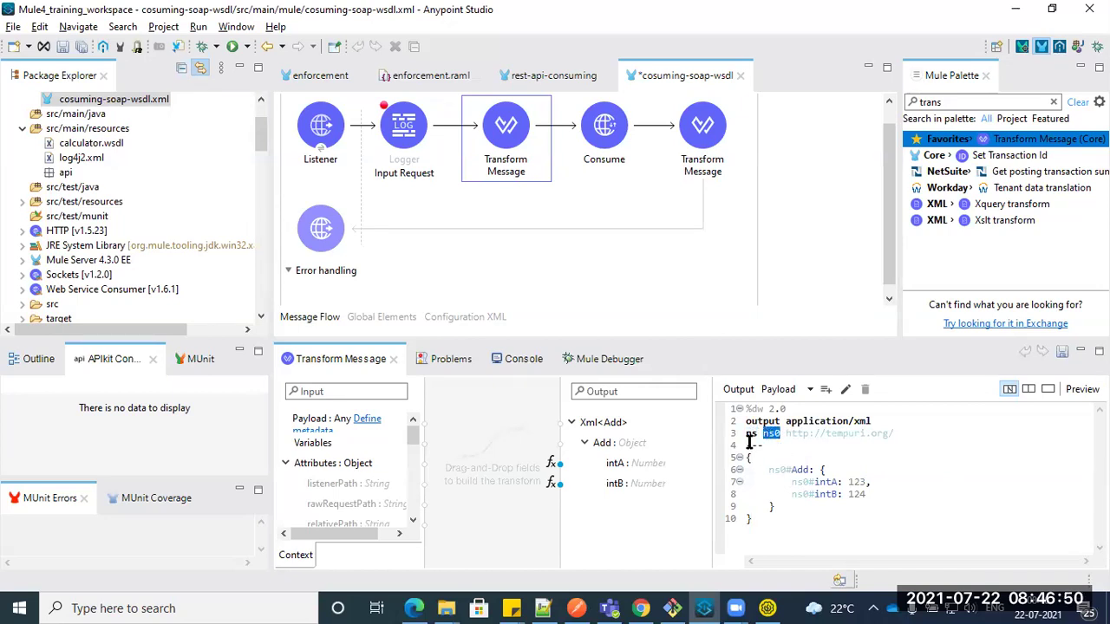
pyautogui.doubleClick(750, 435)
pyautogui.doubleClick(770, 433)
pyautogui.doubleClick(777, 470)
pyautogui.doubleClick(799, 482)
pyautogui.doubleClick(799, 494)
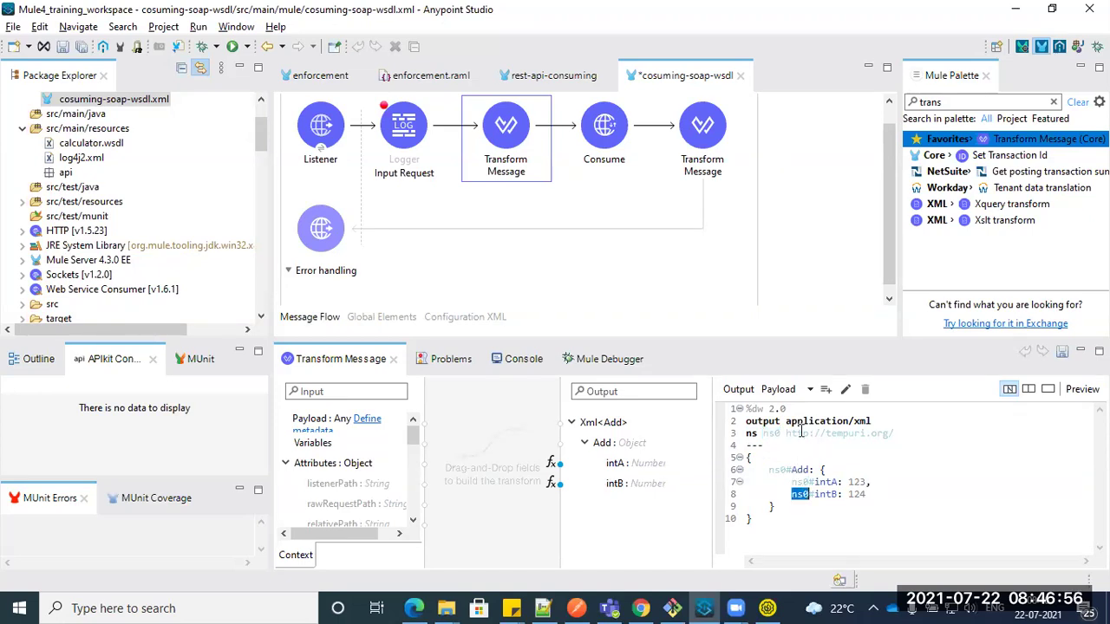
pyautogui.moveTo(787, 434); pyautogui.dragTo(887, 434)
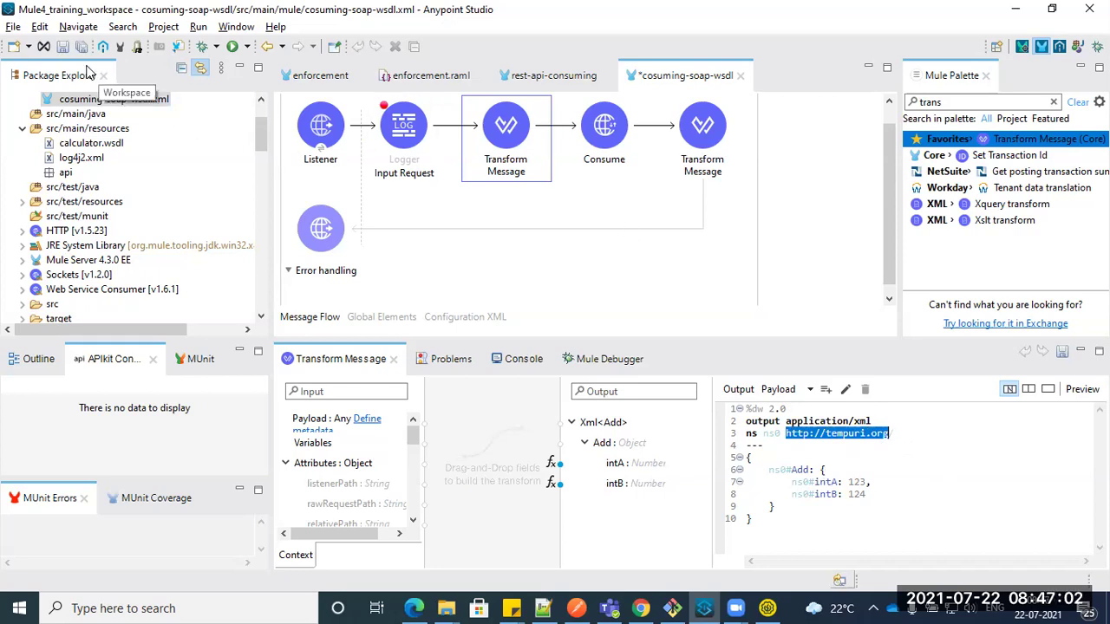
# Step: Save the cosuming-soap-wsdl flow and show the console output to follow its redeployment
pyautogui.hotkey('ctrl', 's')
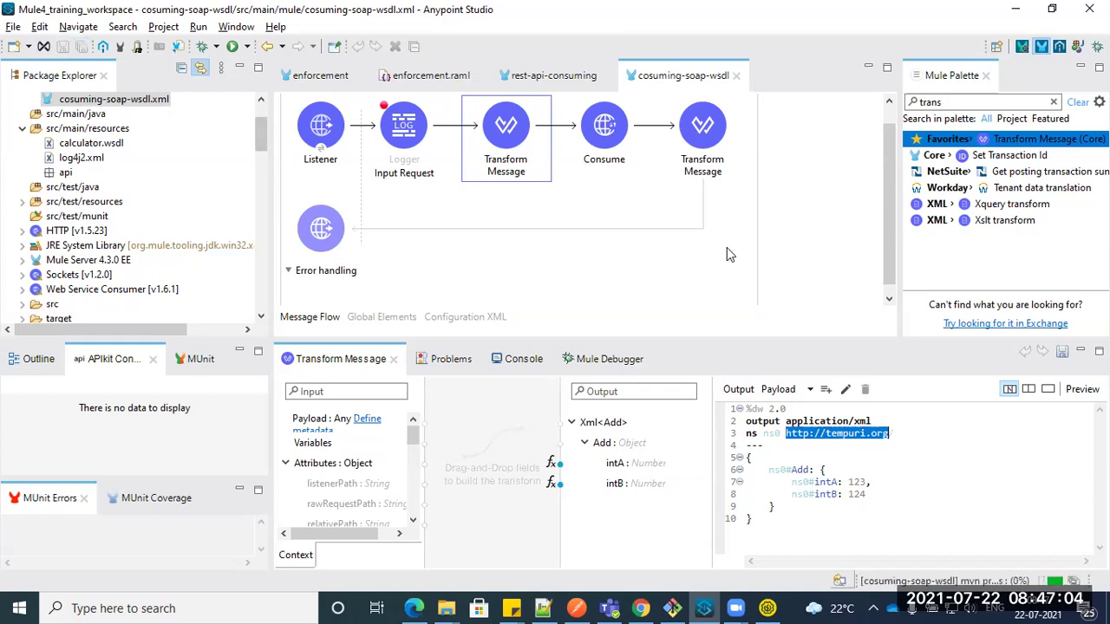
pyautogui.click(520, 359)
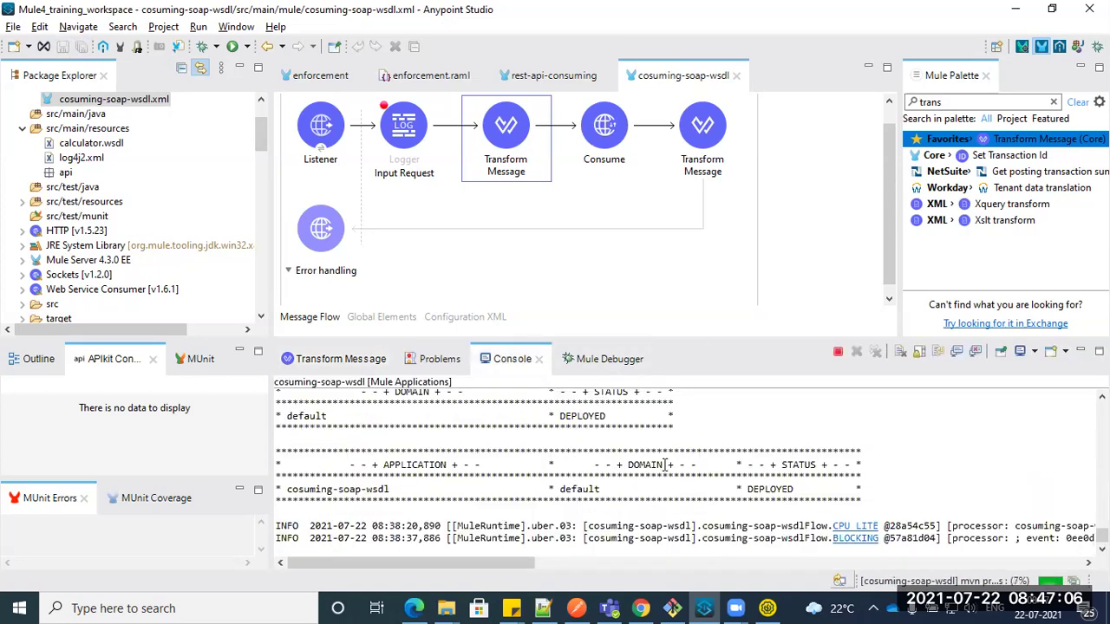
# Step: Switch to Notepad++ to read the Add request DataWeave script in the new 47 notes, and return to Anypoint Studio
pyautogui.hotkey('alt', 'Tab')
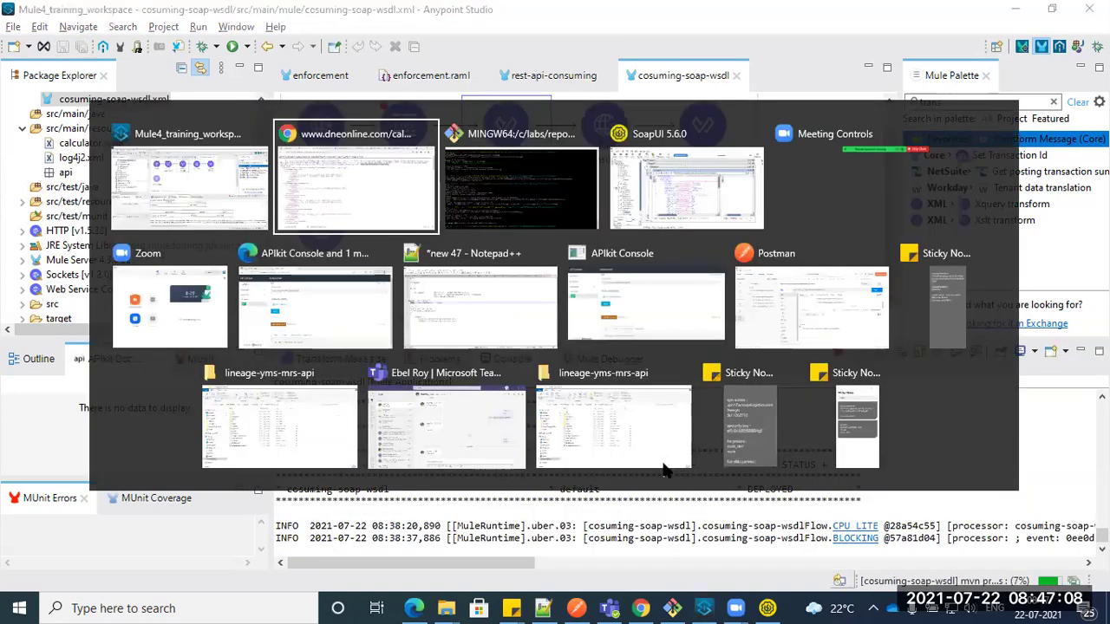
pyautogui.hotkey('alt', 'Tab')
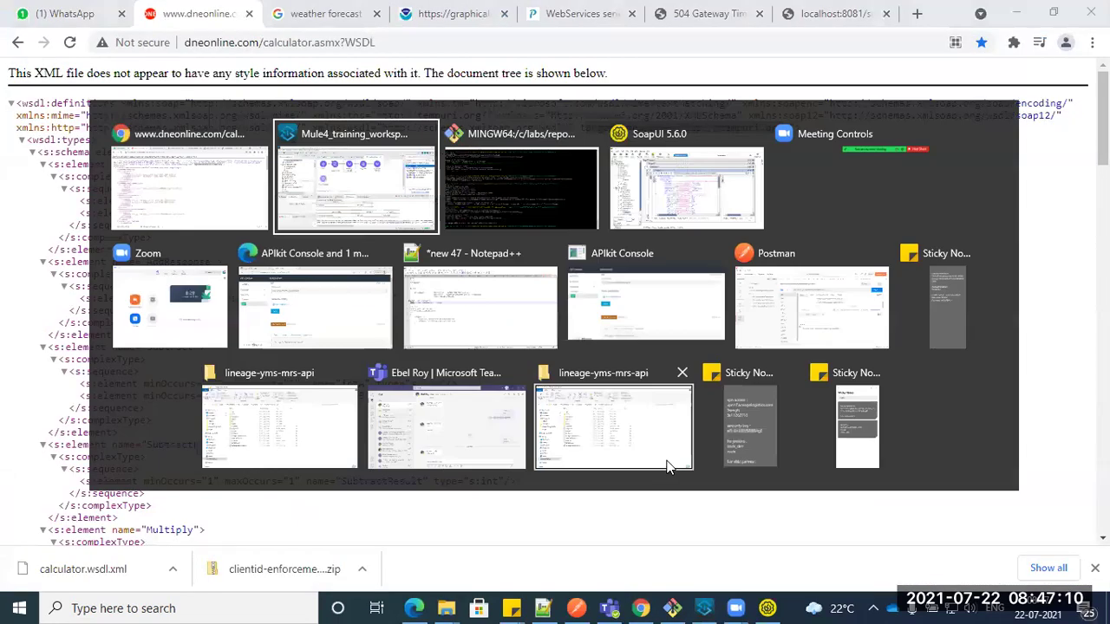
pyautogui.hotkey('alt', 'Tab')
pyautogui.hotkey('alt', 'Tab')
pyautogui.hotkey('alt', 'Tab')
pyautogui.hotkey('alt', 'Tab')
pyautogui.hotkey('alt', 'Tab')
pyautogui.hotkey('alt', 'Tab')
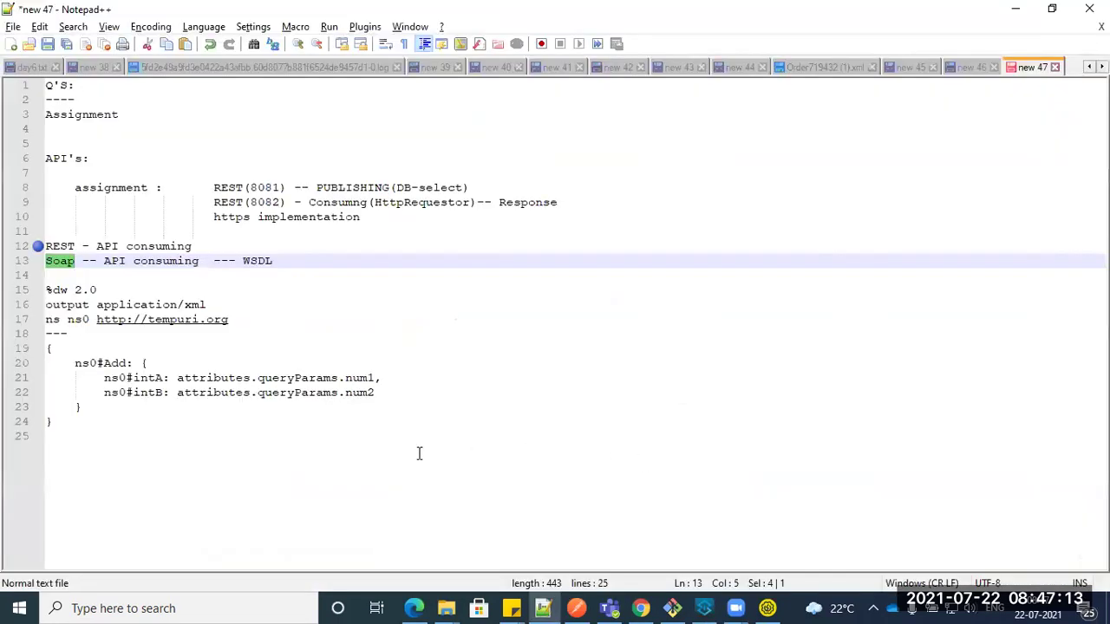
pyautogui.click(117, 392)
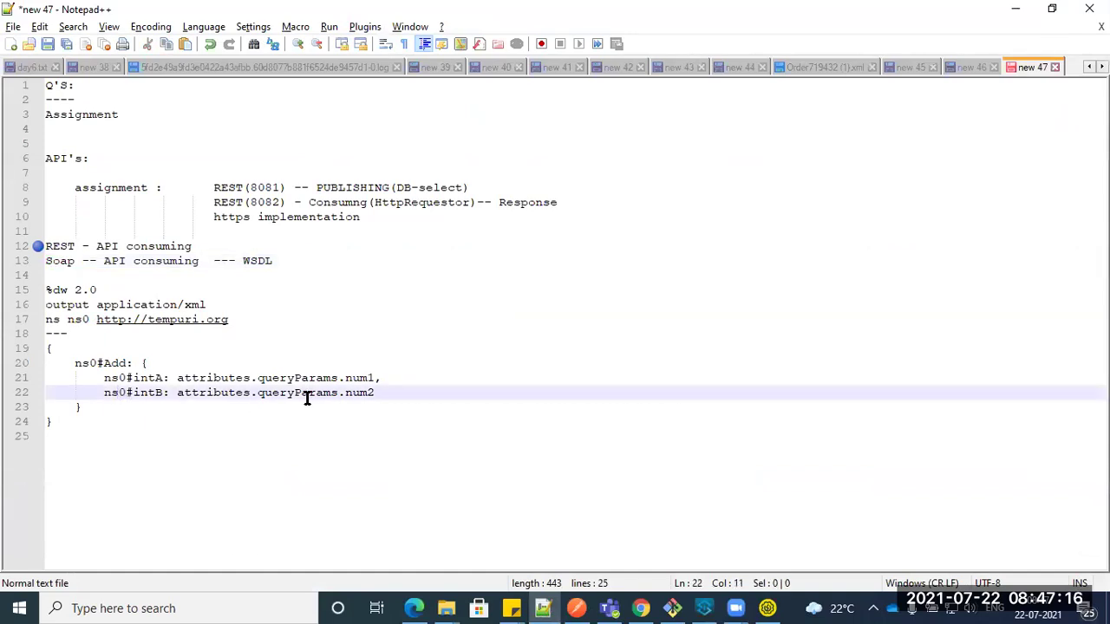
pyautogui.click(703, 607)
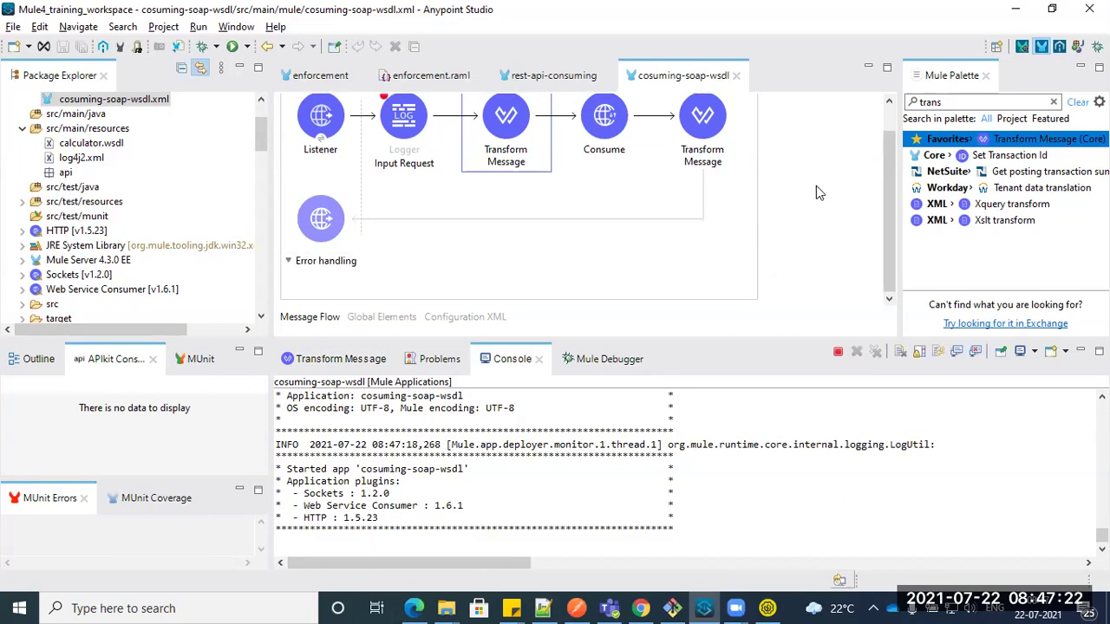
# Step: Review the Consume component's message body and headers, and clear the Mule Palette search
pyautogui.click(605, 122)
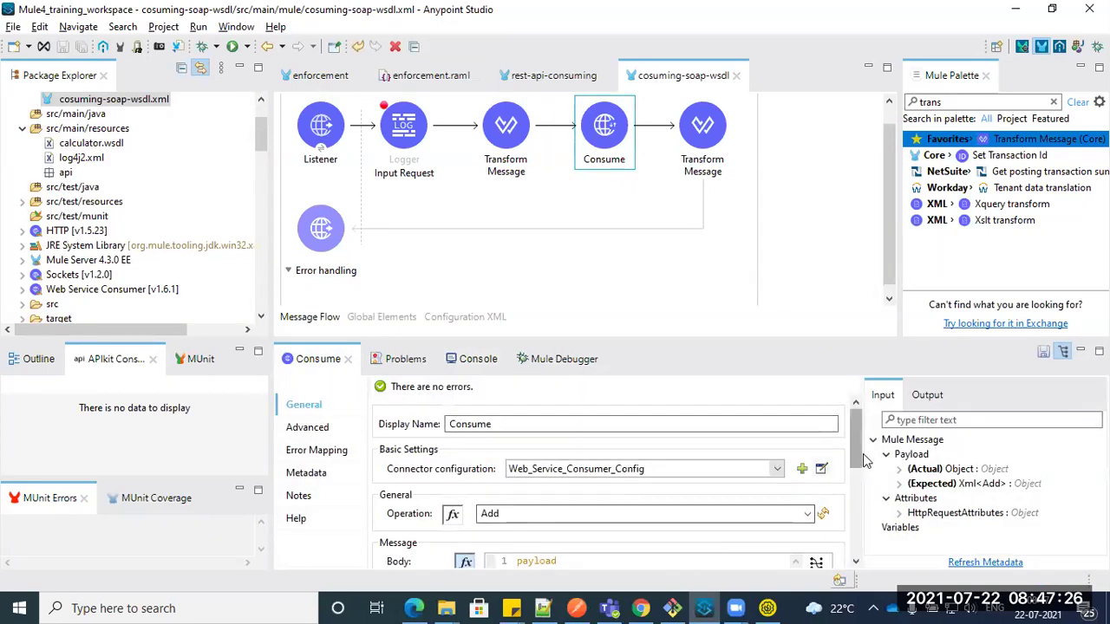
pyautogui.scroll(-3, 858, 454)
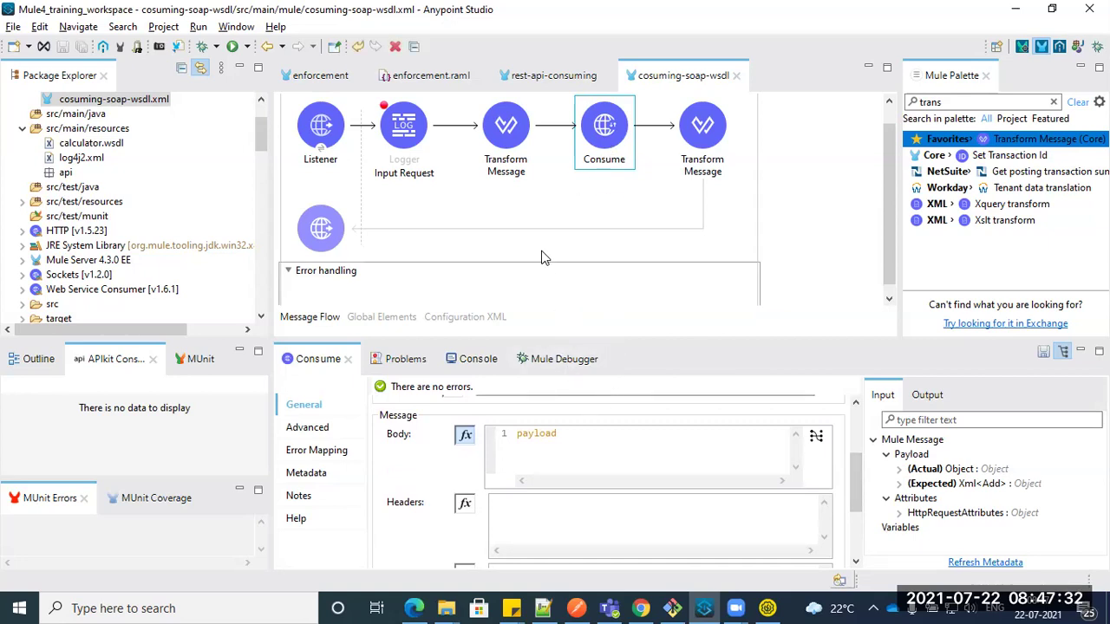
pyautogui.doubleClick(949, 104)
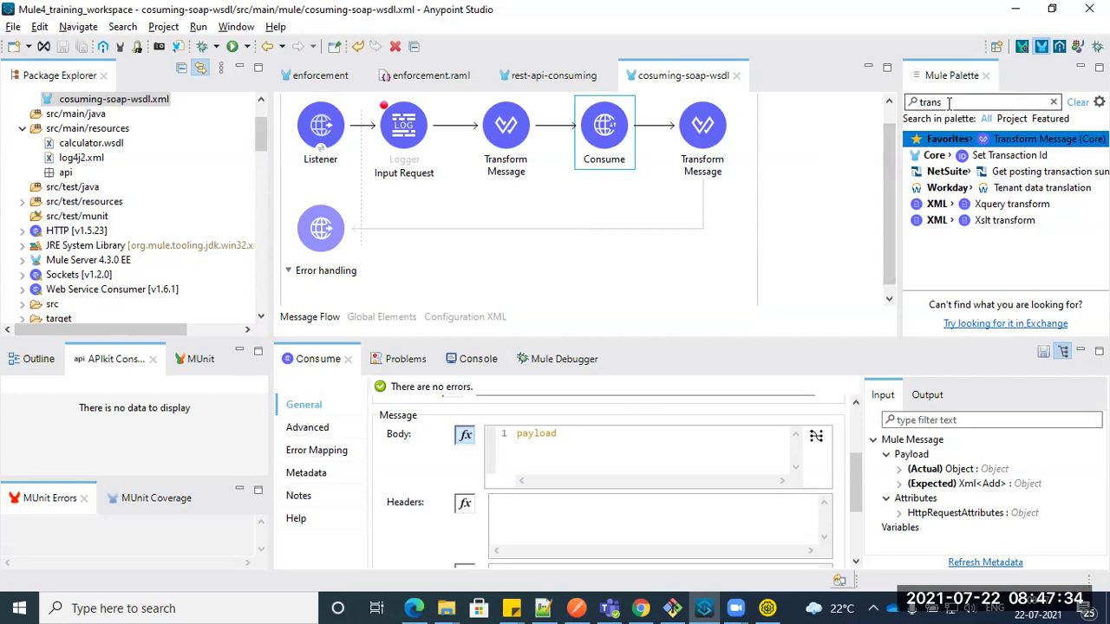
pyautogui.press('BackSpace')
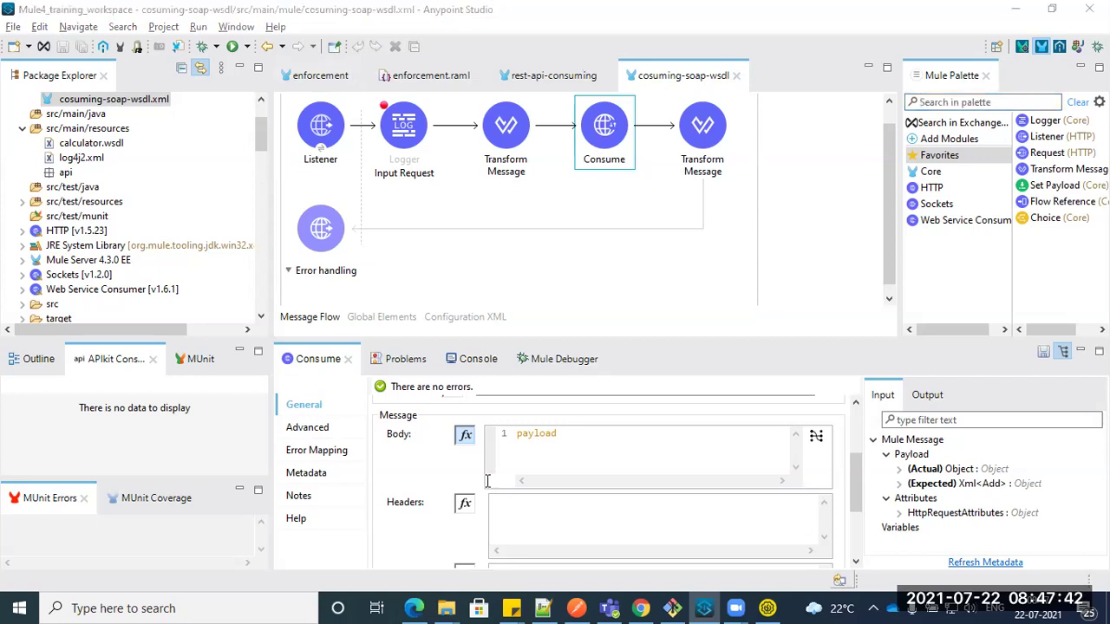
# Step: Switch to Chrome and open a new browser tab
pyautogui.click(641, 607)
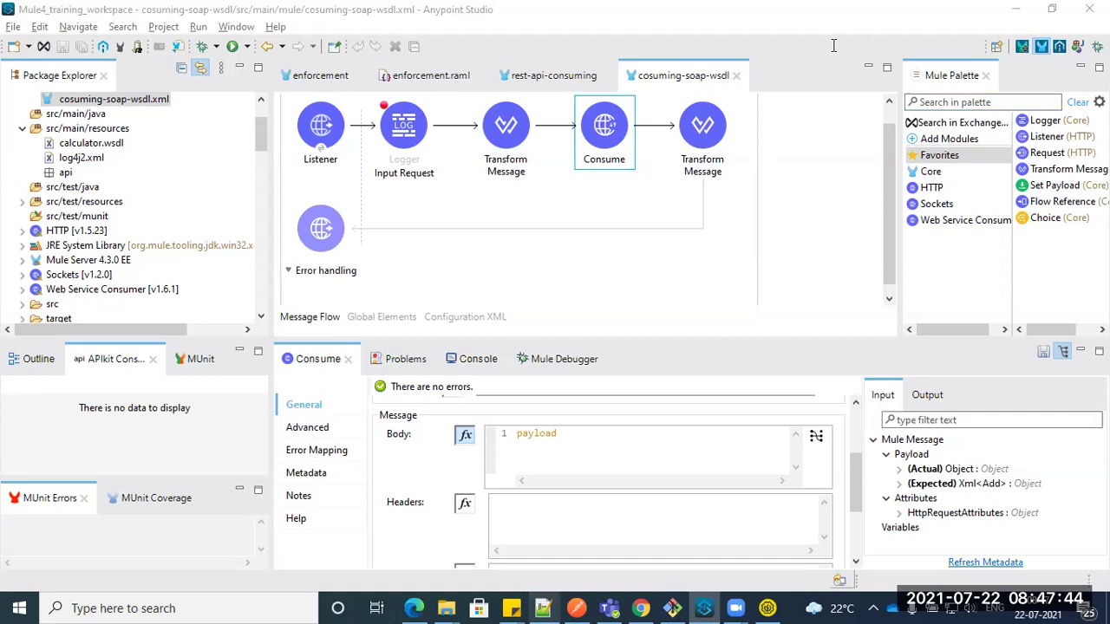
pyautogui.click(842, 28)
pyautogui.click(916, 13)
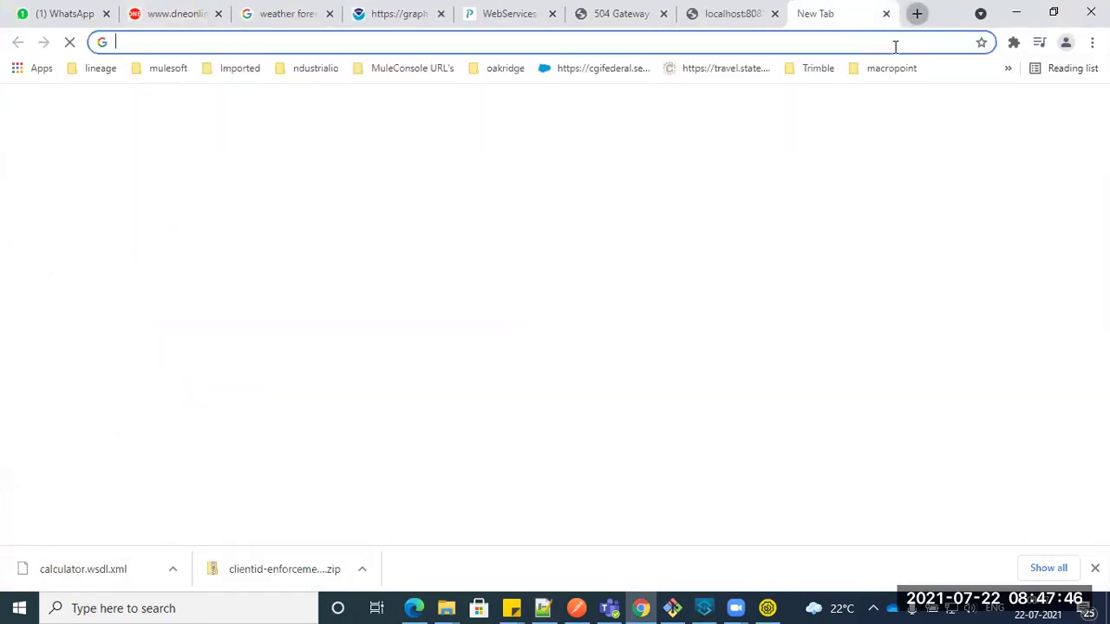
pyautogui.click(891, 47)
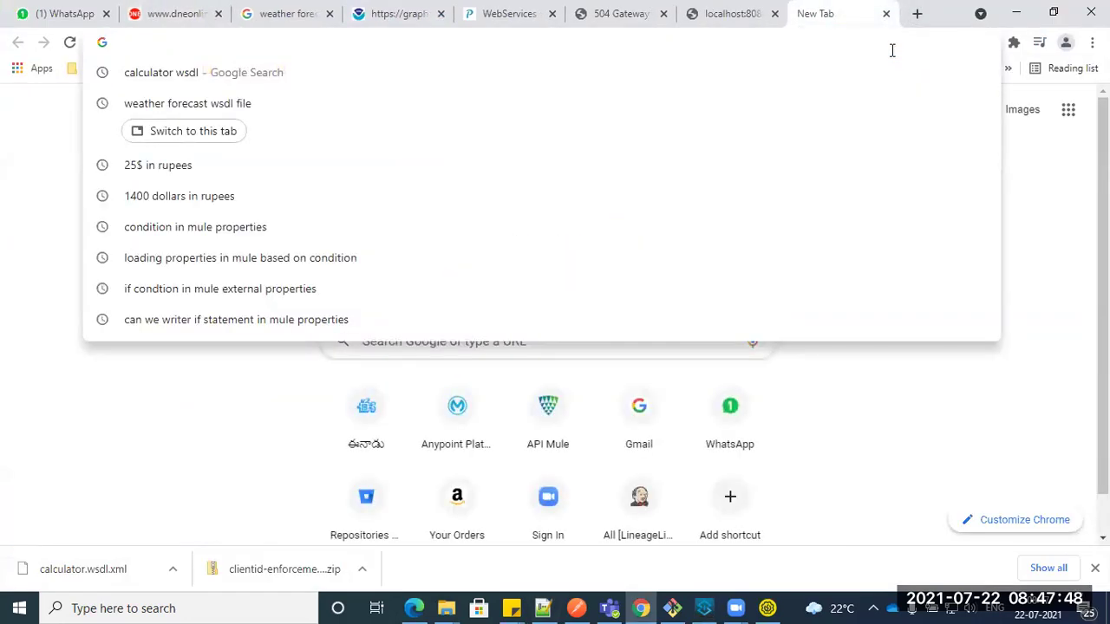
pyautogui.write('we')
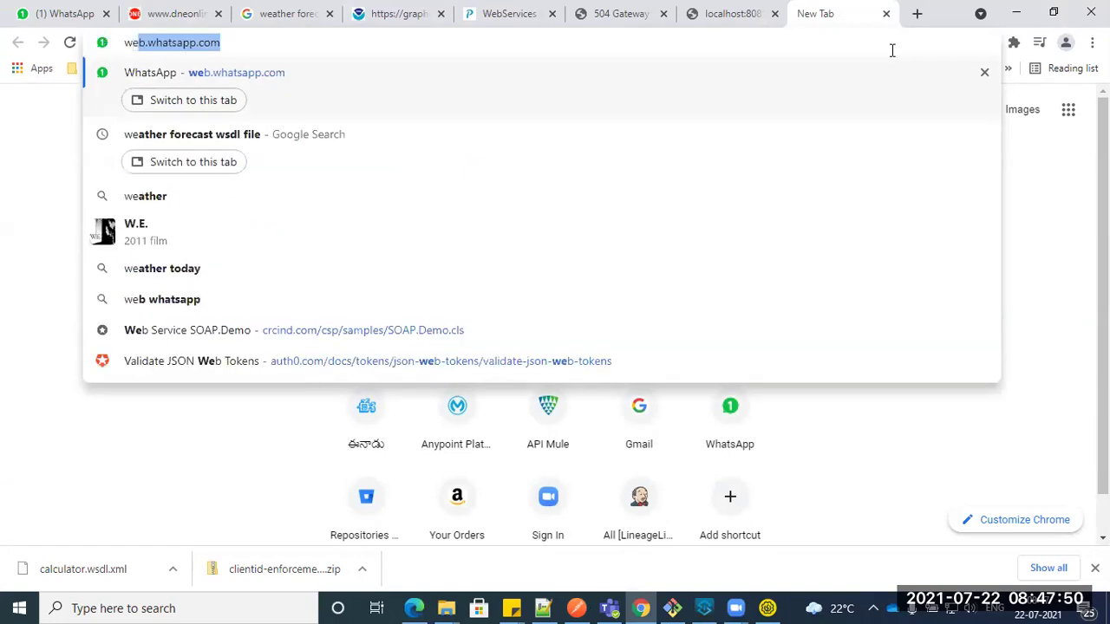
pyautogui.press('BackSpace')
pyautogui.press('BackSpace')
pyautogui.press('BackSpace')
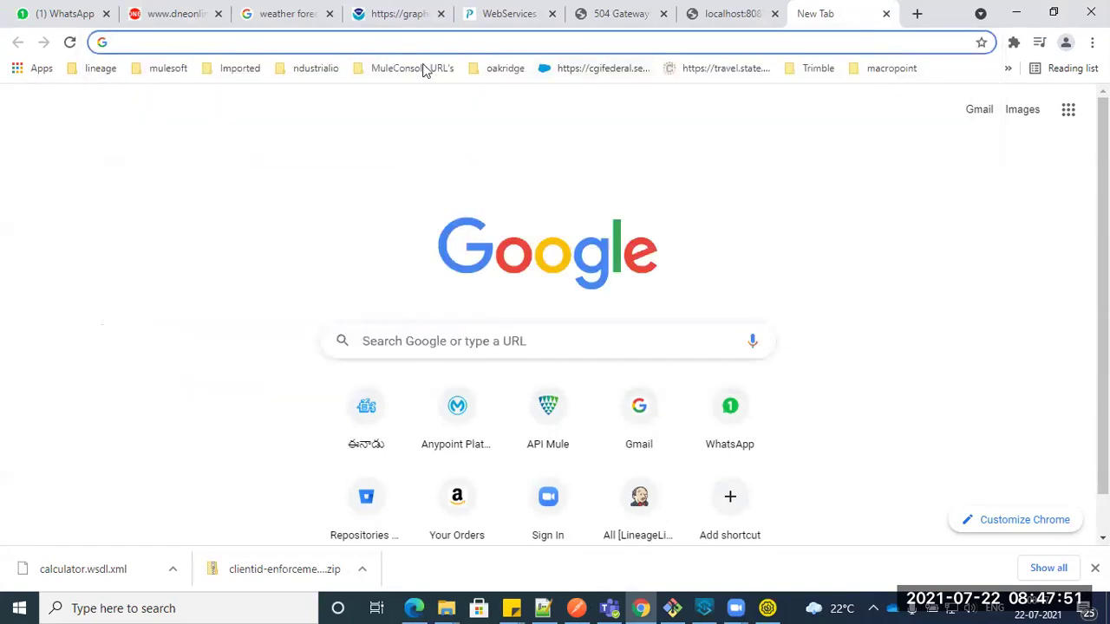
# Step: Open the SOAP.Demo.CLS?WSDL bookmark from the soap-wsdl folder of the mulesoft bookmarks in its own tab and show it
pyautogui.click(165, 70)
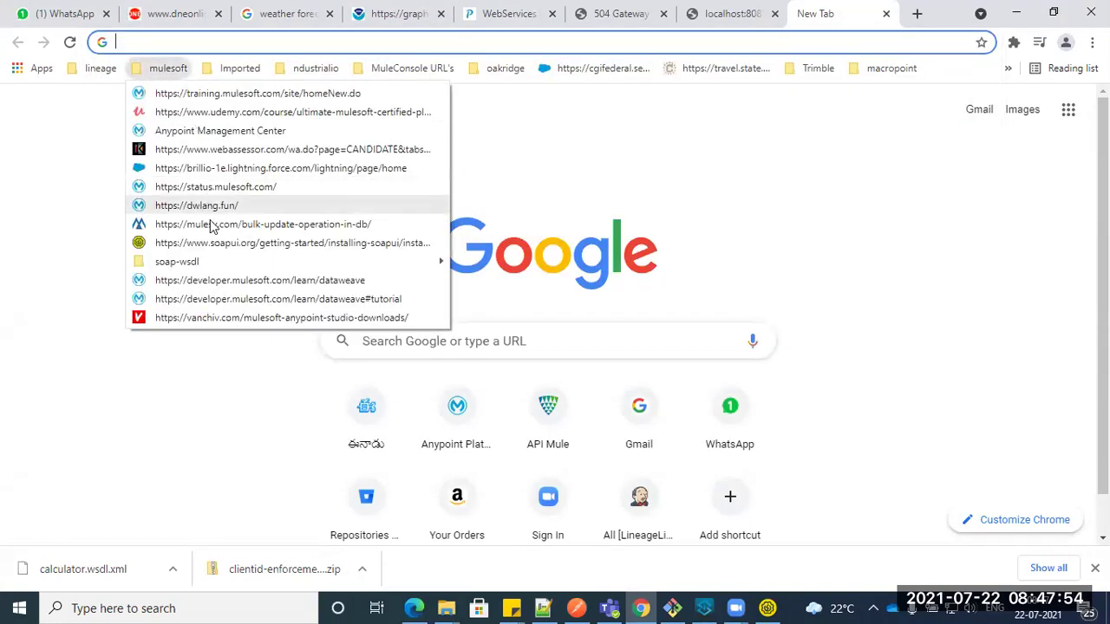
pyautogui.moveTo(199, 261)
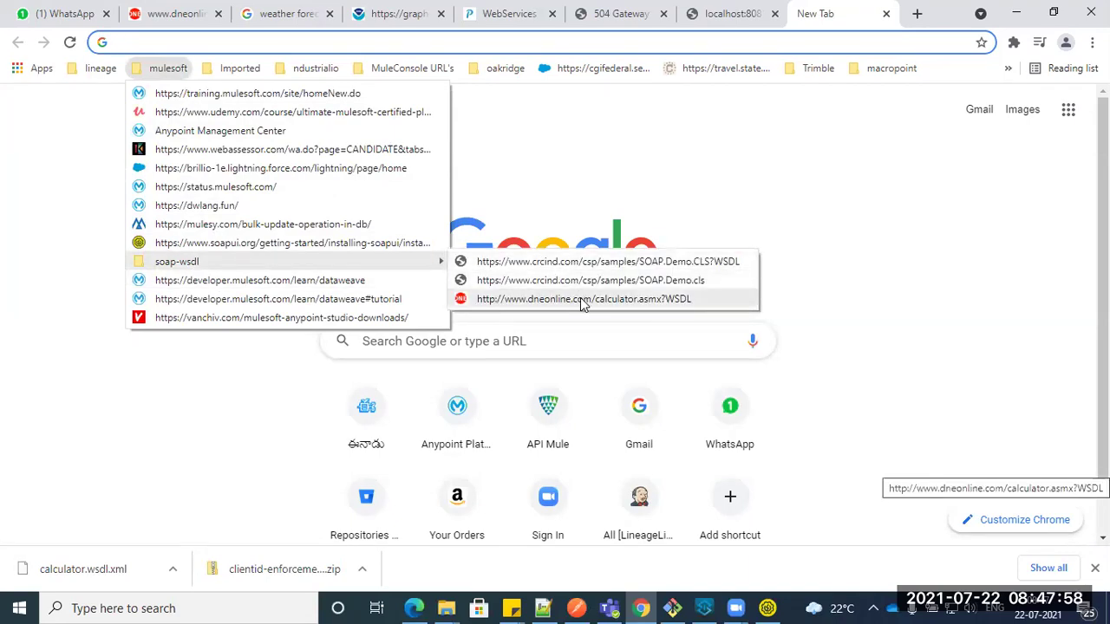
pyautogui.middleClick(639, 260)
pyautogui.click(828, 43)
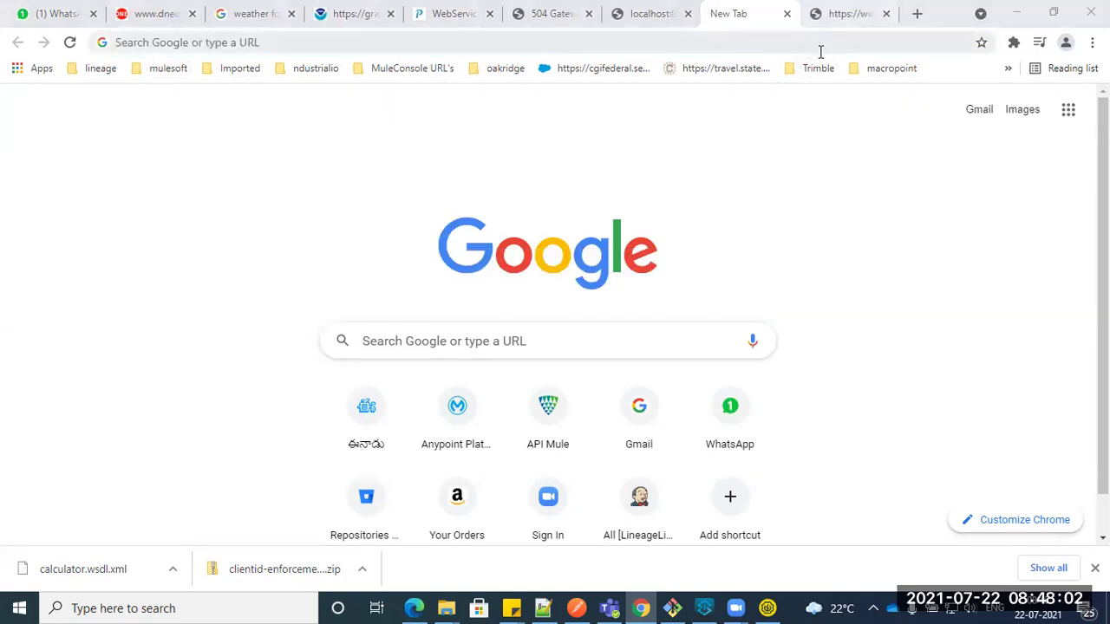
pyautogui.click(846, 14)
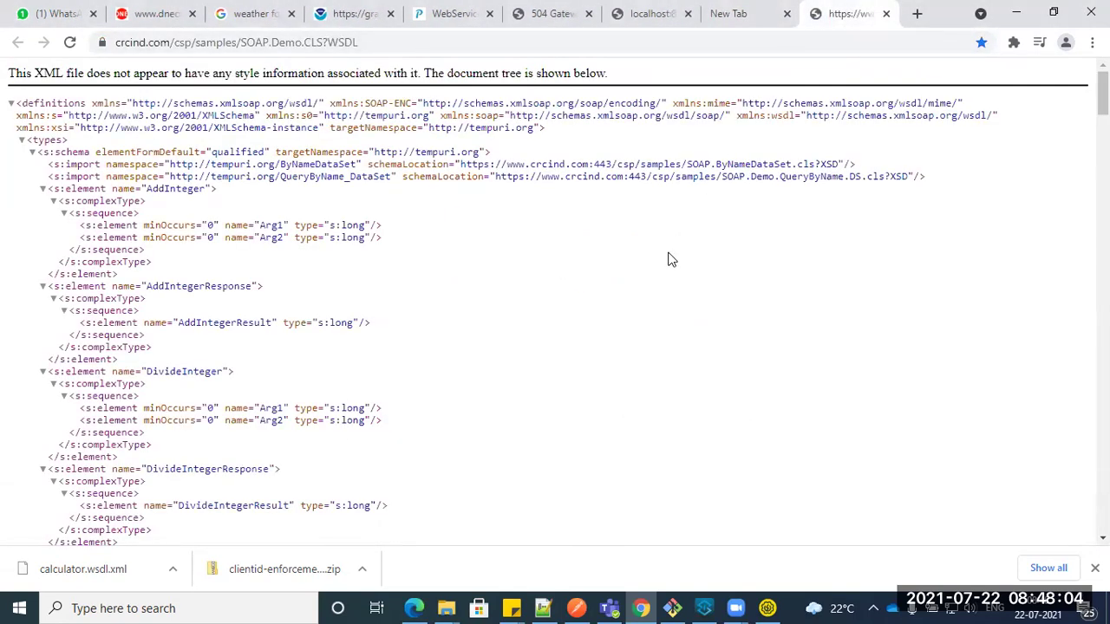
# Step: Examine the SOAP.Demo WSDL and search it for "operation" to review the operations of its port type
pyautogui.scroll(-3, 668, 259)
pyautogui.scroll(3, 667, 259)
pyautogui.scroll(-10, 668, 259)
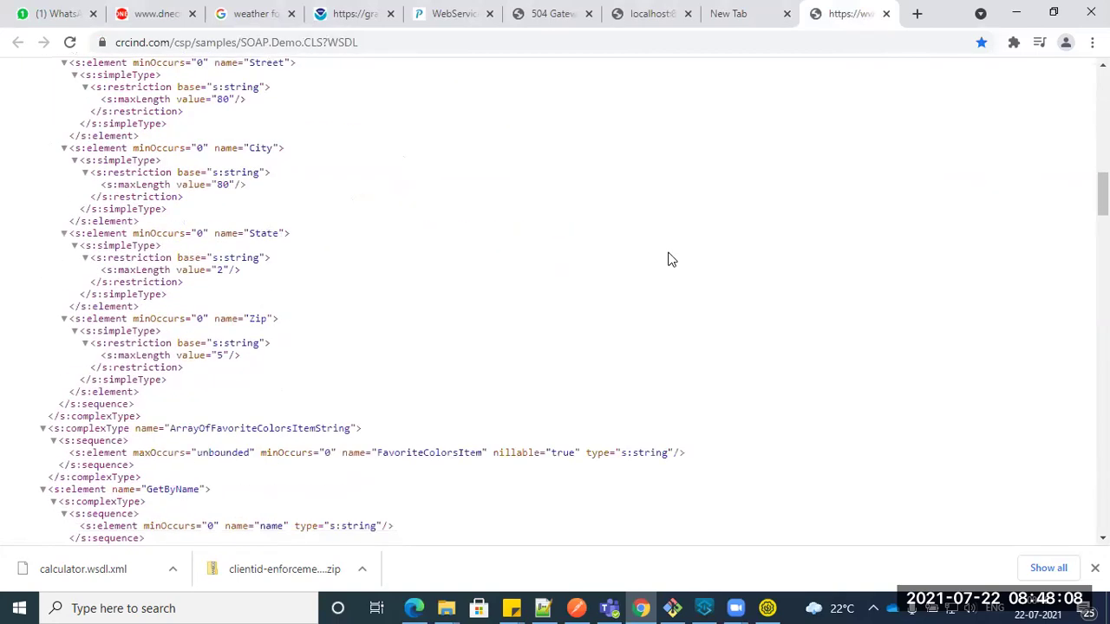
pyautogui.scroll(-4, 668, 260)
pyautogui.hotkey('ctrl', 'f')
pyautogui.write('operation')
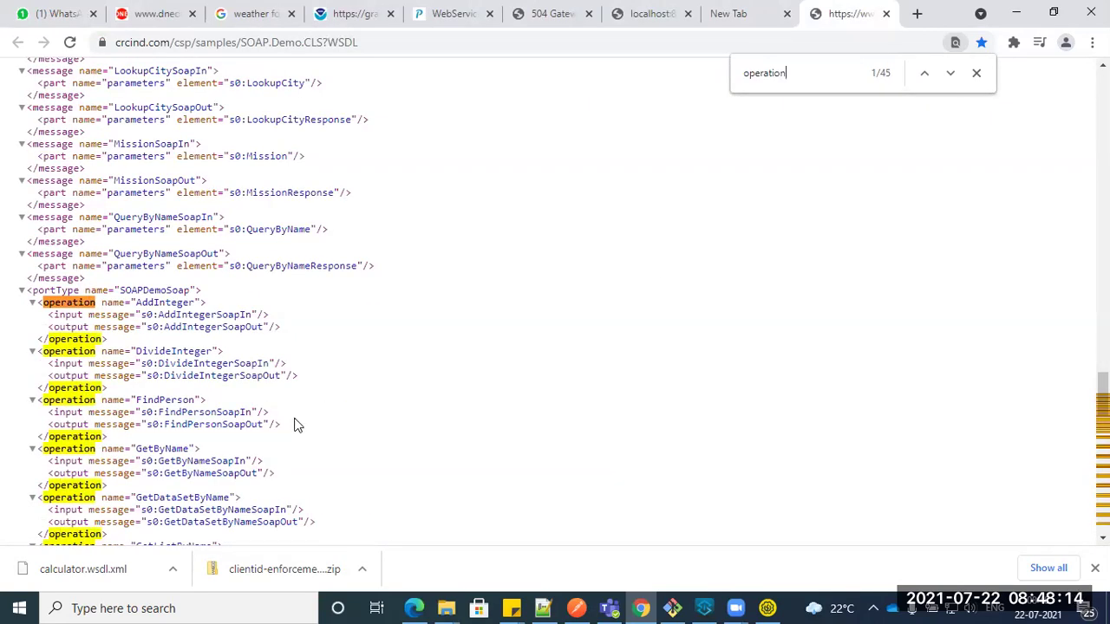
pyautogui.scroll(-2, 294, 425)
pyautogui.scroll(5, 295, 425)
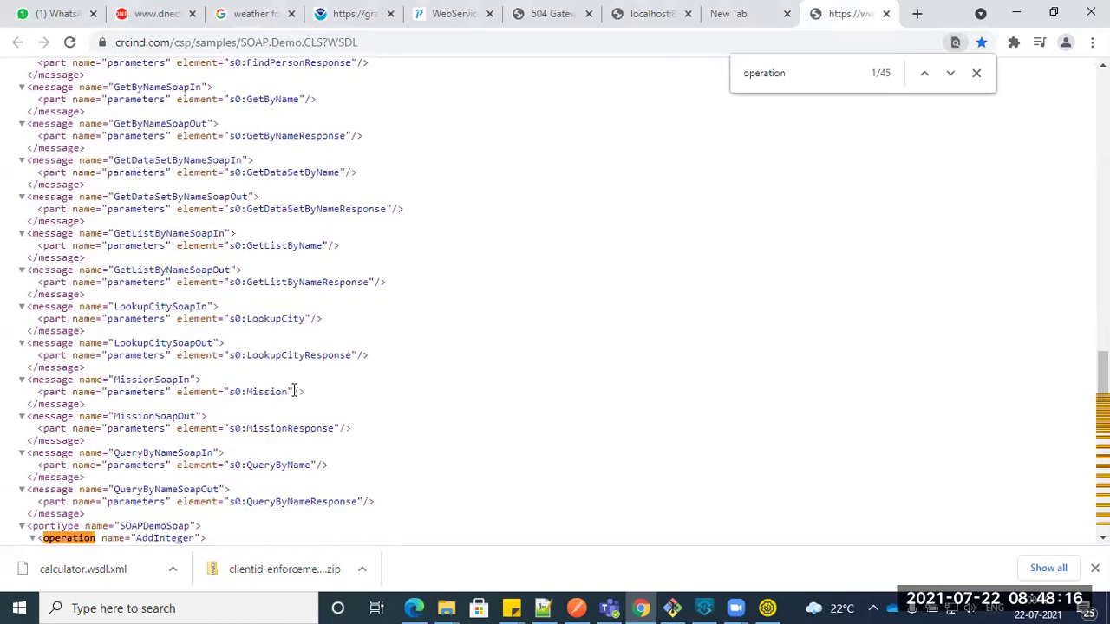
# Step: Copy the SOAP.Demo WSDL address, switch to SoapUI, and create a new SOAP project with it as the initial WSDL
pyautogui.click(404, 44)
pyautogui.hotkey('ctrl', 'c')
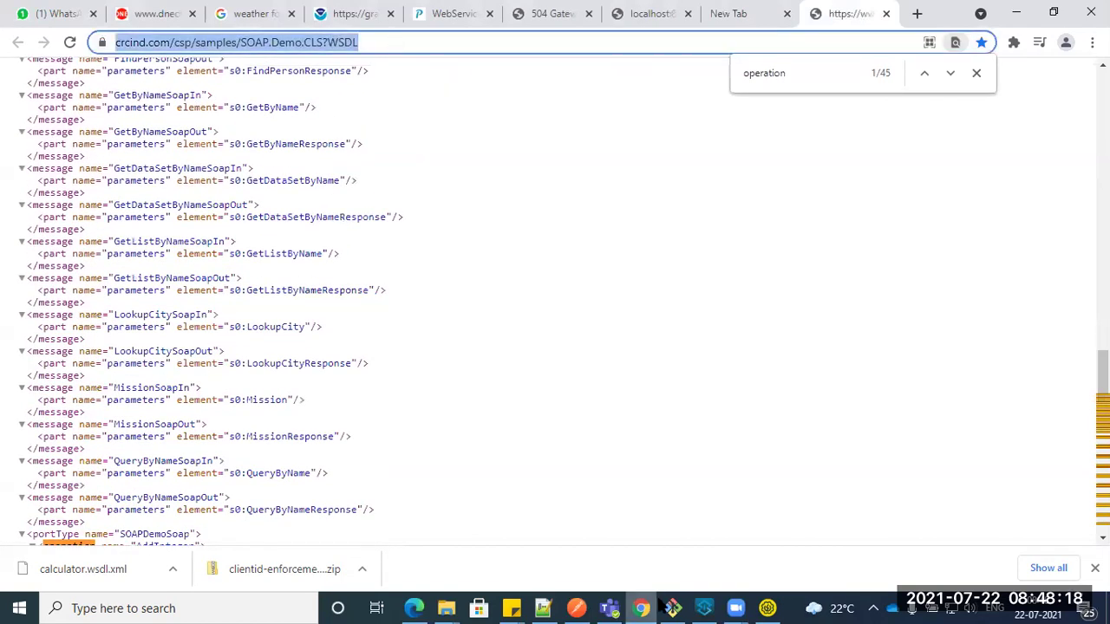
pyautogui.click(768, 608)
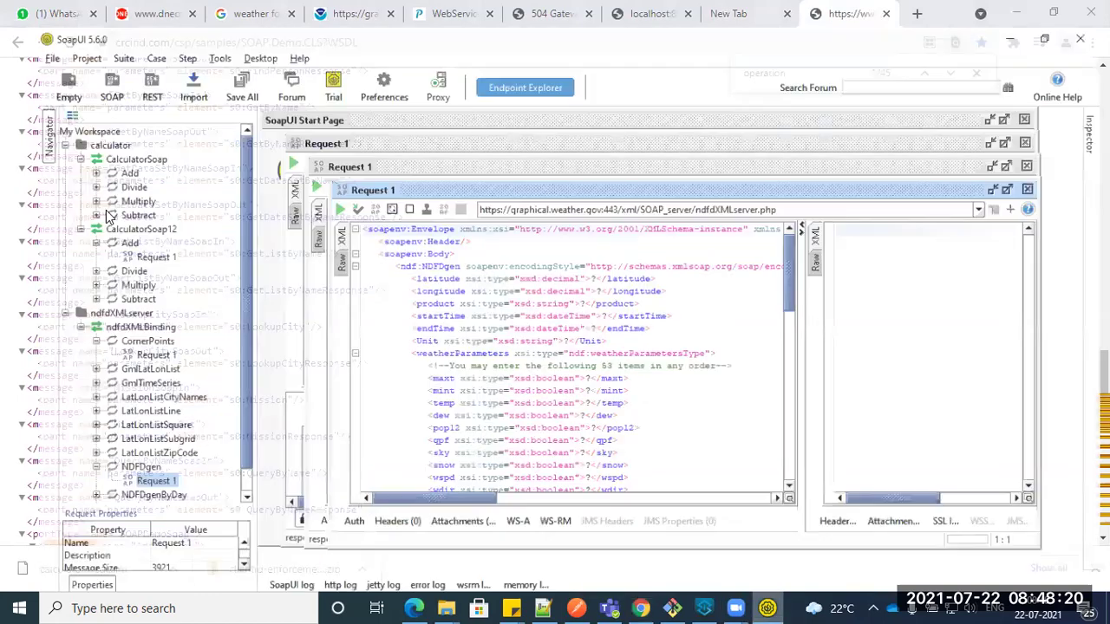
pyautogui.hotkey('ctrl', 'n')
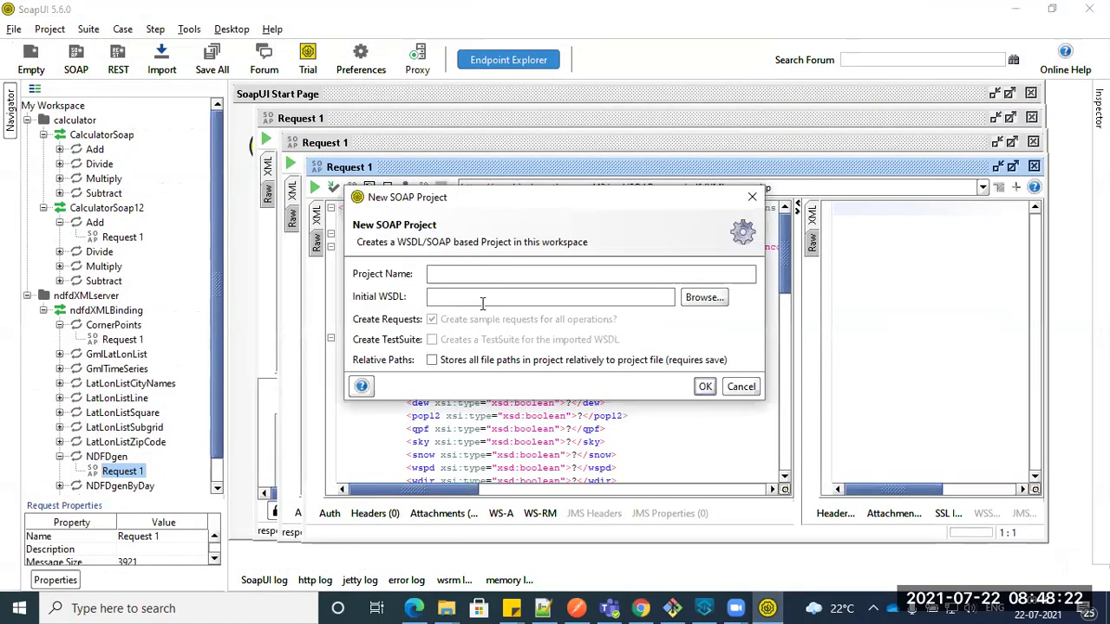
pyautogui.hotkey('ctrl', 'v')
pyautogui.click(710, 387)
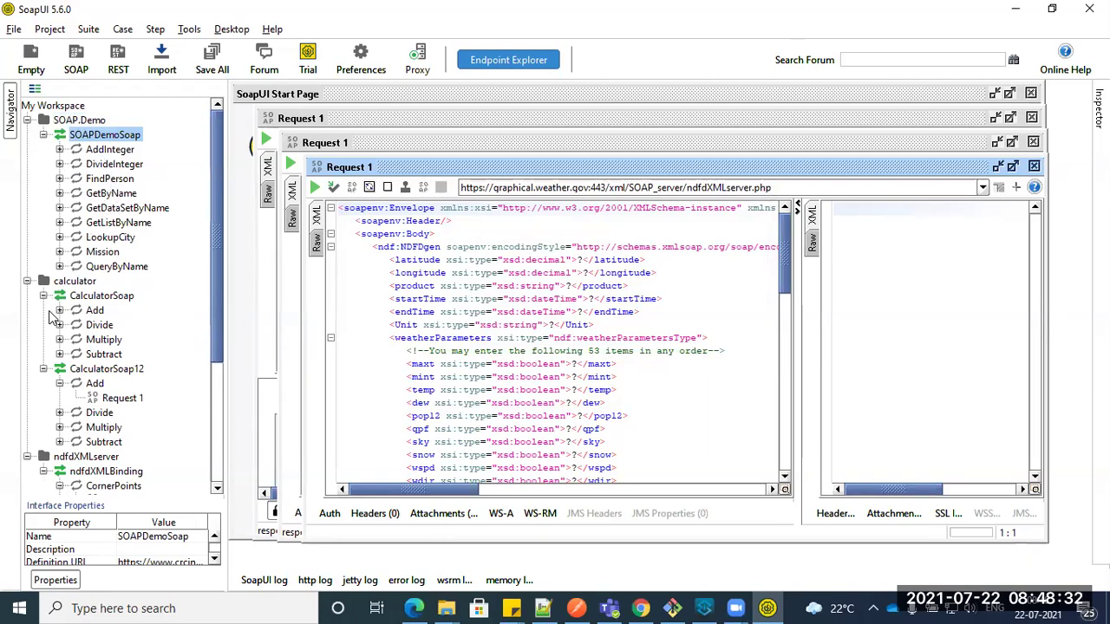
# Step: Review the SOAPDemoSoap operations and open the FindPerson sample request to inspect its id parameter
pyautogui.click(100, 153)
pyautogui.click(101, 164)
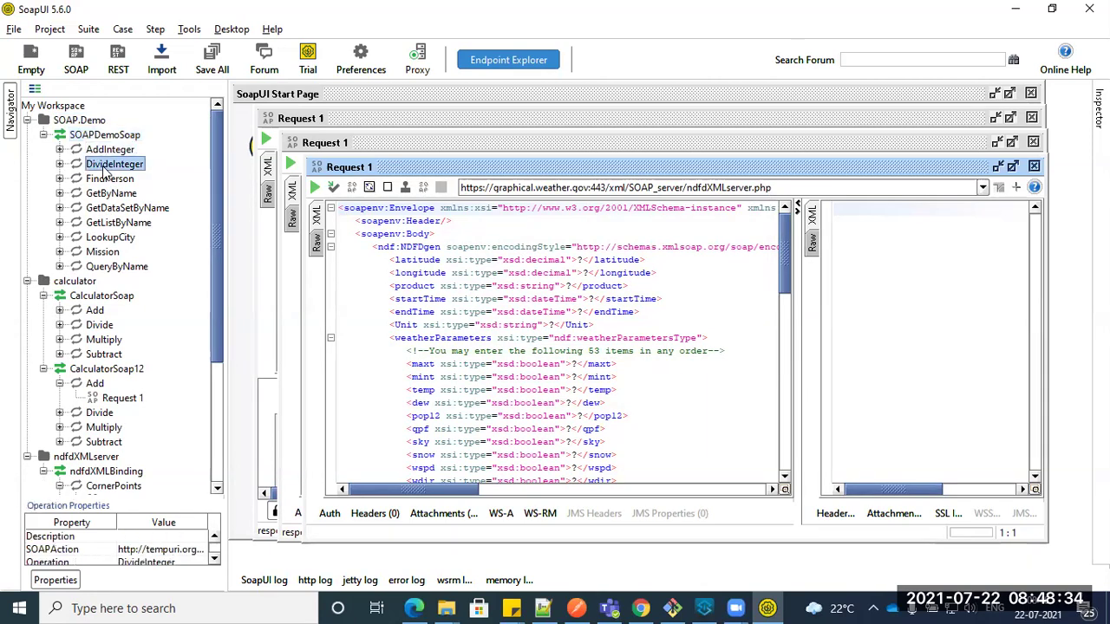
pyautogui.click(116, 181)
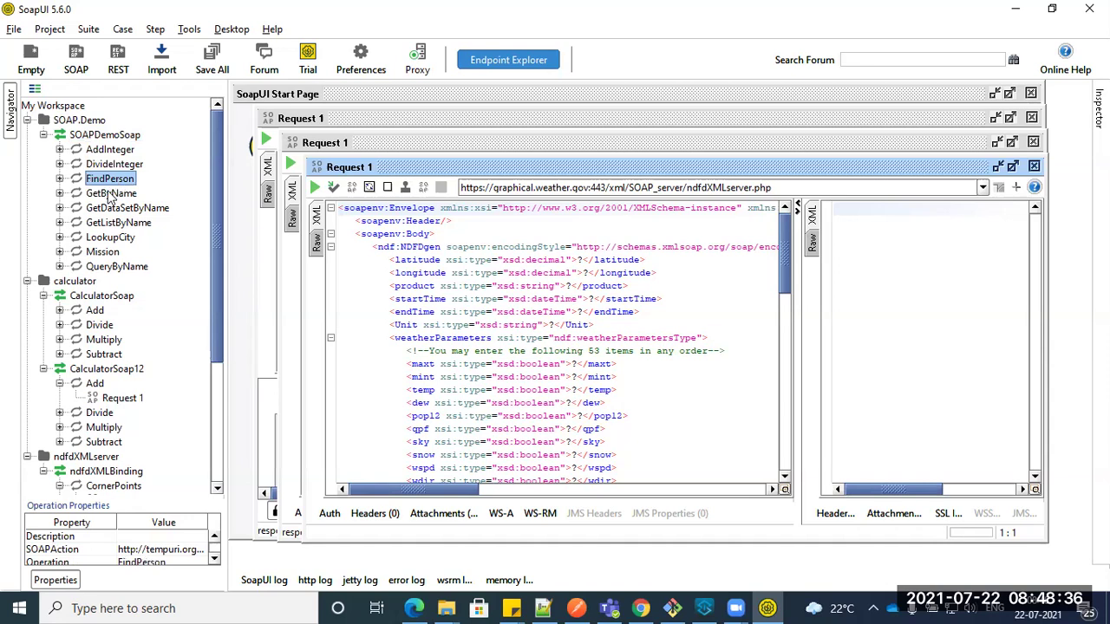
pyautogui.click(59, 179)
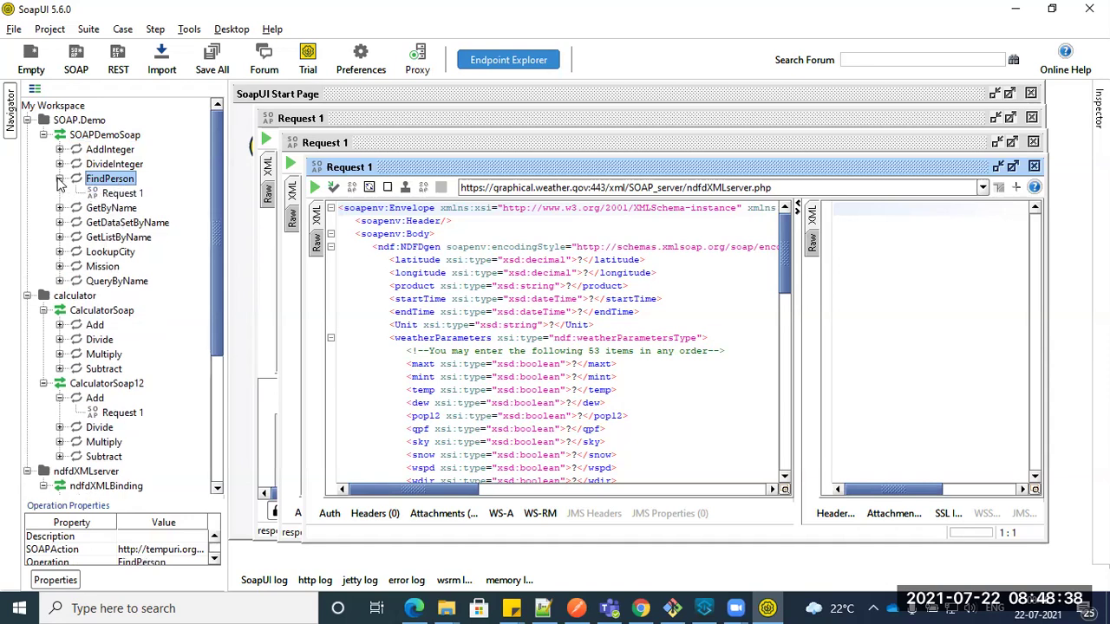
pyautogui.doubleClick(120, 194)
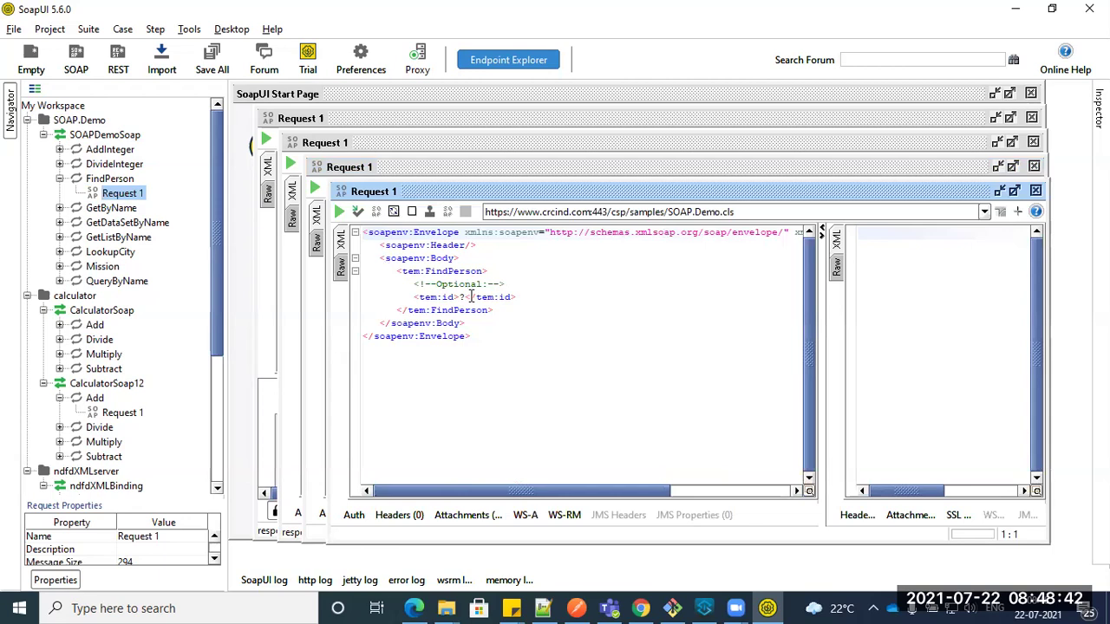
pyautogui.doubleClick(460, 297)
# Step: Open the GetByName sample request, set its name parameter to a, and submit the request
pyautogui.click(58, 208)
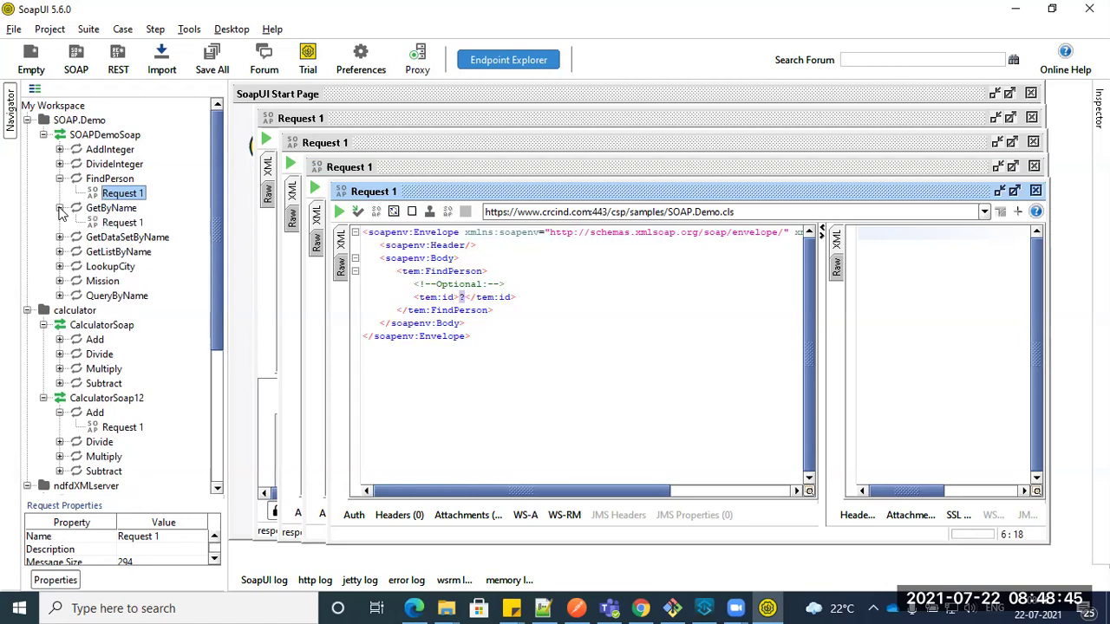
pyautogui.doubleClick(121, 223)
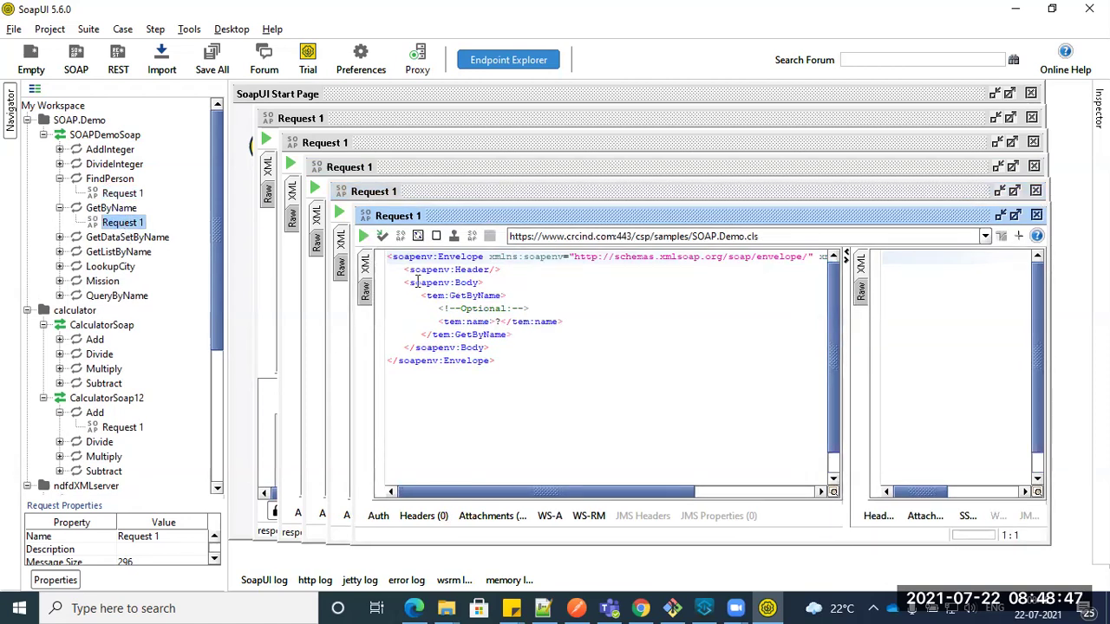
pyautogui.click(501, 321)
pyautogui.press('BackSpace')
pyautogui.write('a')
pyautogui.click(364, 237)
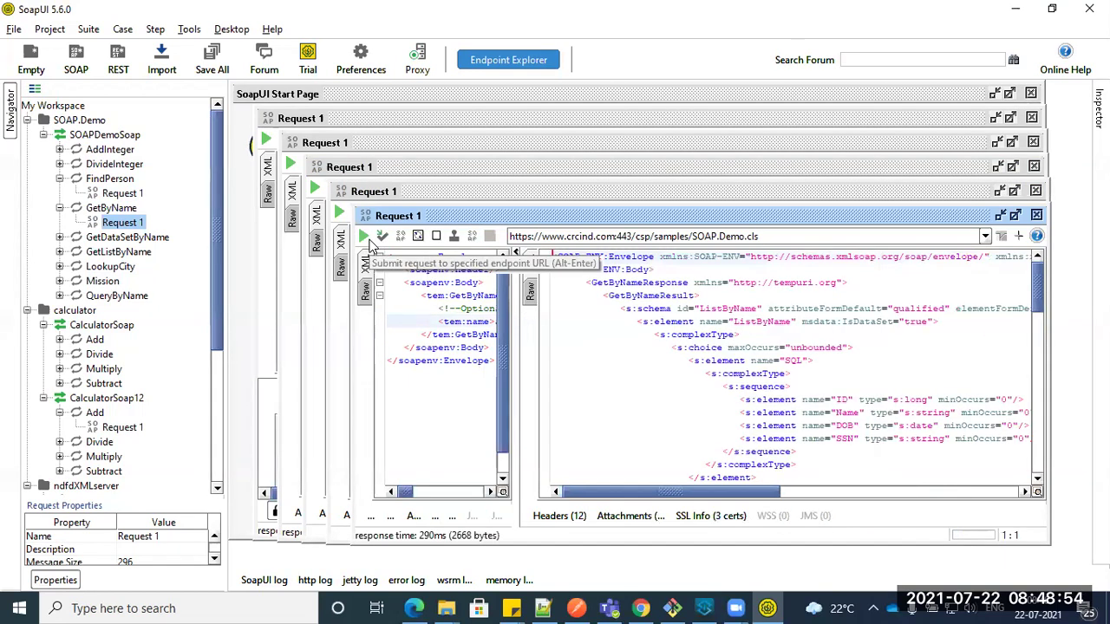
# Step: Examine the ID, Name, DOB and SSN element definitions in the GetByName response schema
pyautogui.moveTo(735, 492)
pyautogui.mouseDown()
pyautogui.moveTo(836, 493)
pyautogui.moveTo(728, 508)
pyautogui.mouseUp()
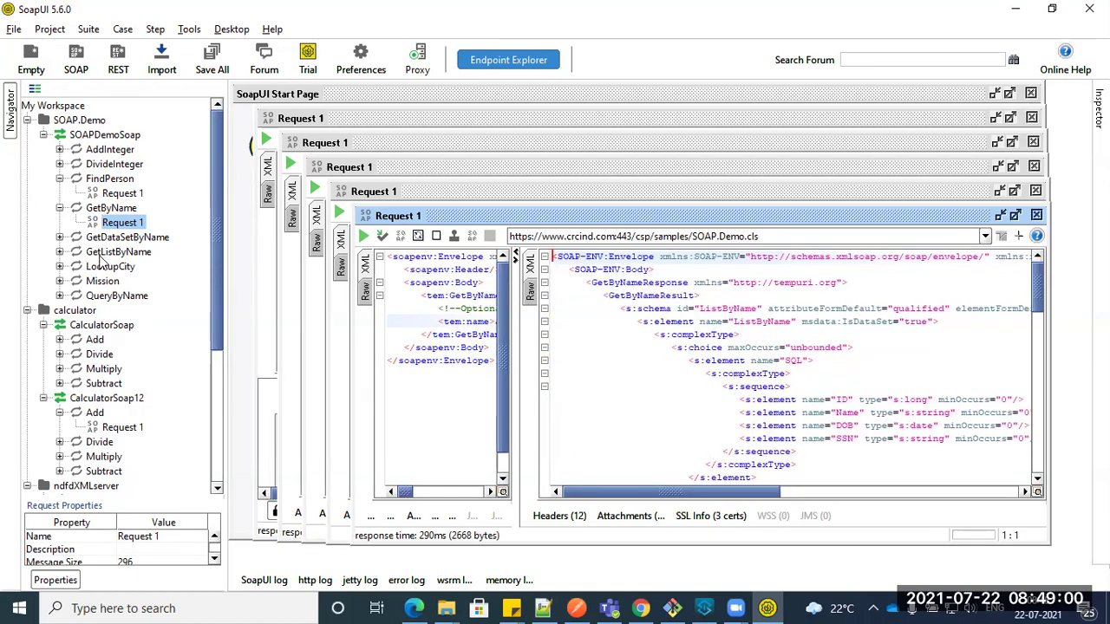
pyautogui.doubleClick(818, 400)
pyautogui.doubleClick(813, 438)
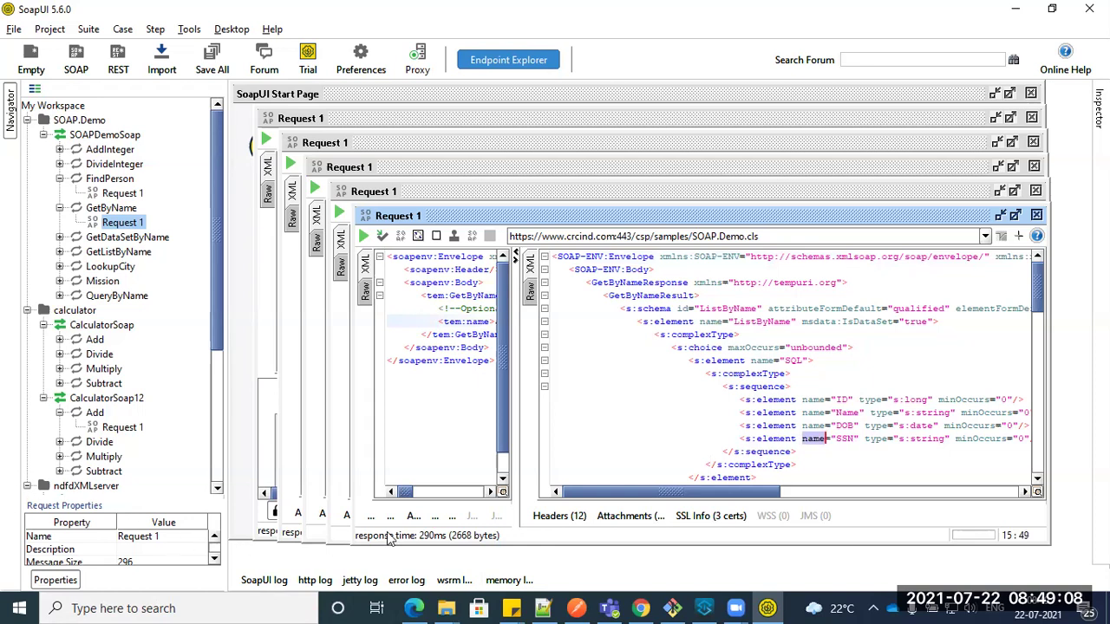
pyautogui.moveTo(647, 498); pyautogui.dragTo(664, 469)
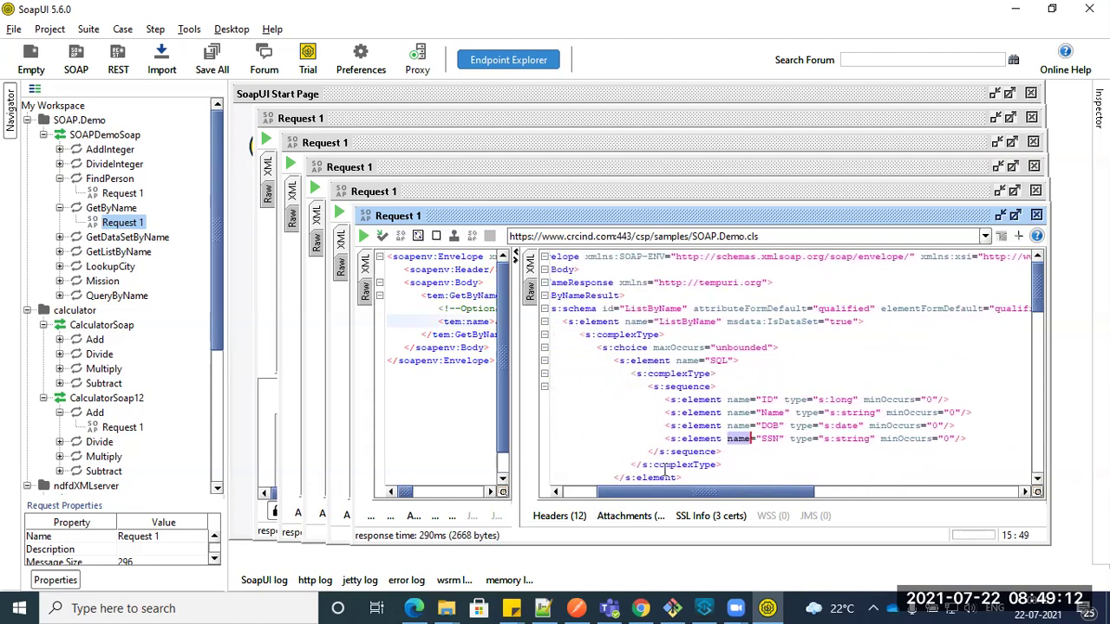
pyautogui.hotkey('alt', 'Tab')
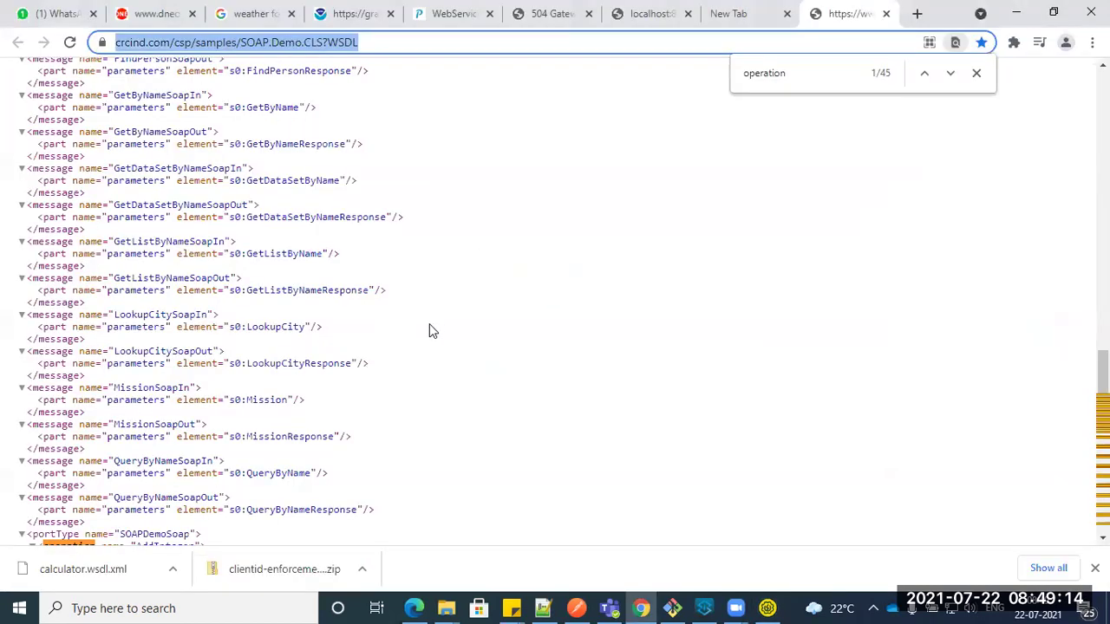
pyautogui.scroll(15, 596, 225)
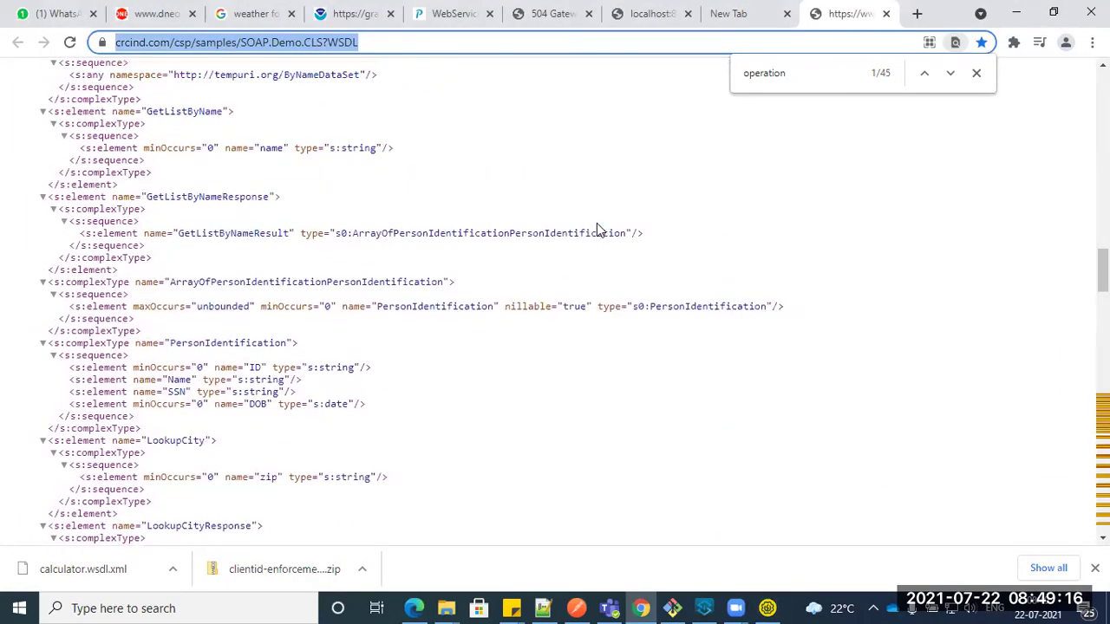
pyautogui.click(273, 45)
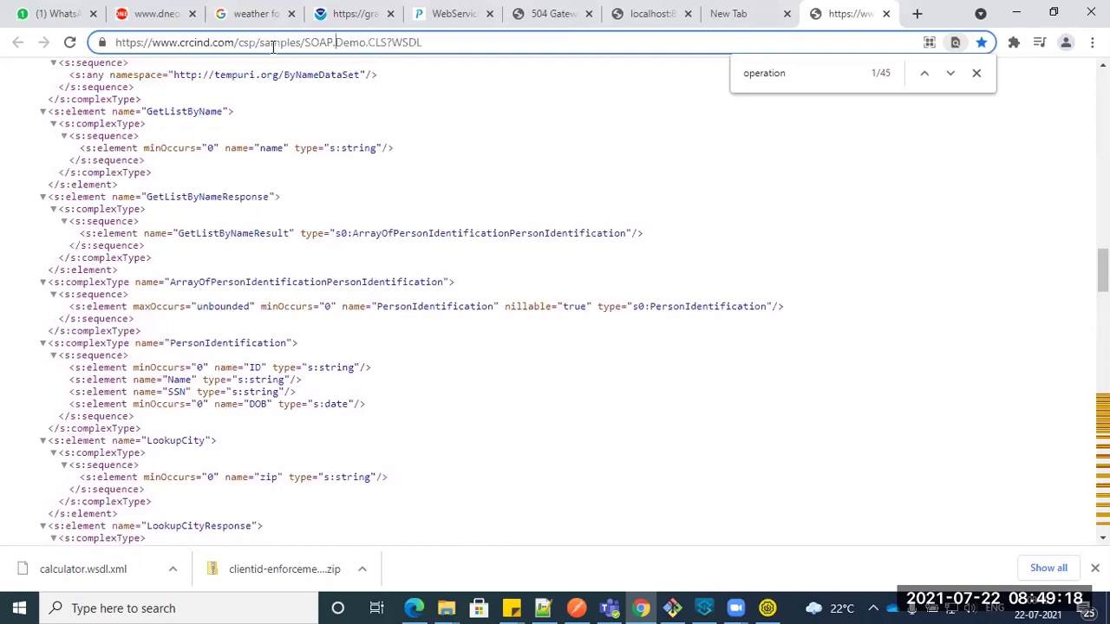
pyautogui.moveTo(299, 41); pyautogui.dragTo(505, 66)
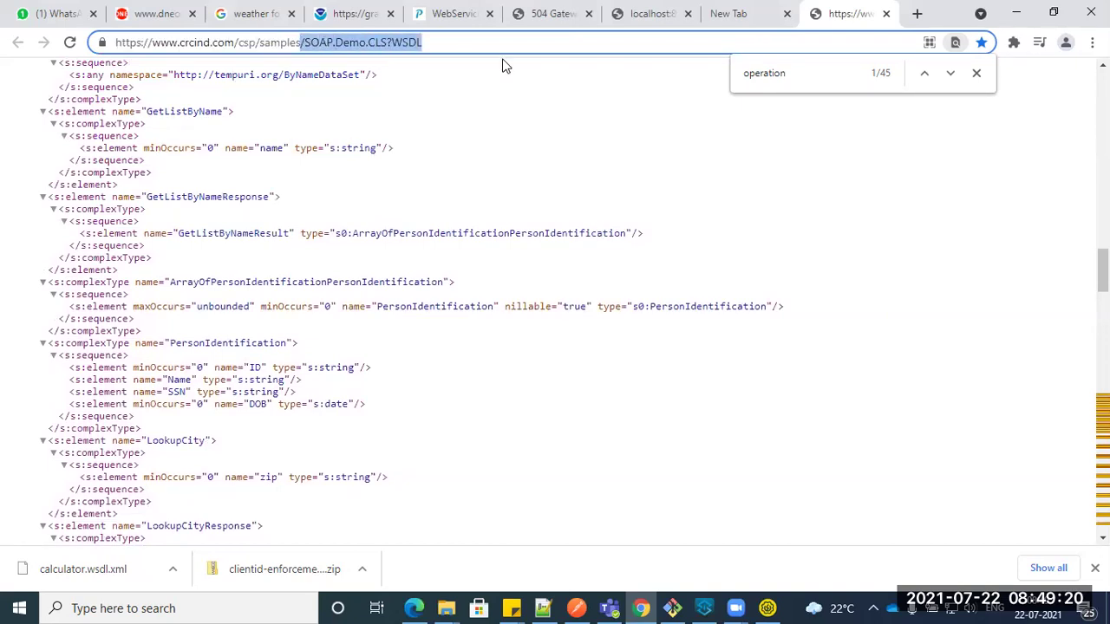
pyautogui.press('BackSpace')
pyautogui.press('Return')
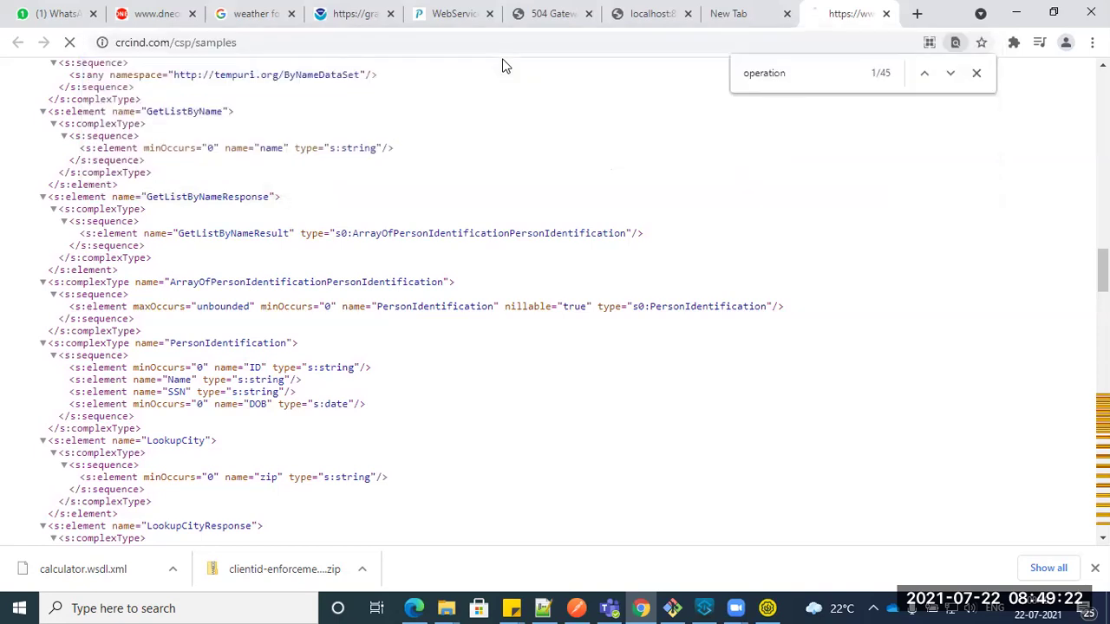
pyautogui.click(259, 45)
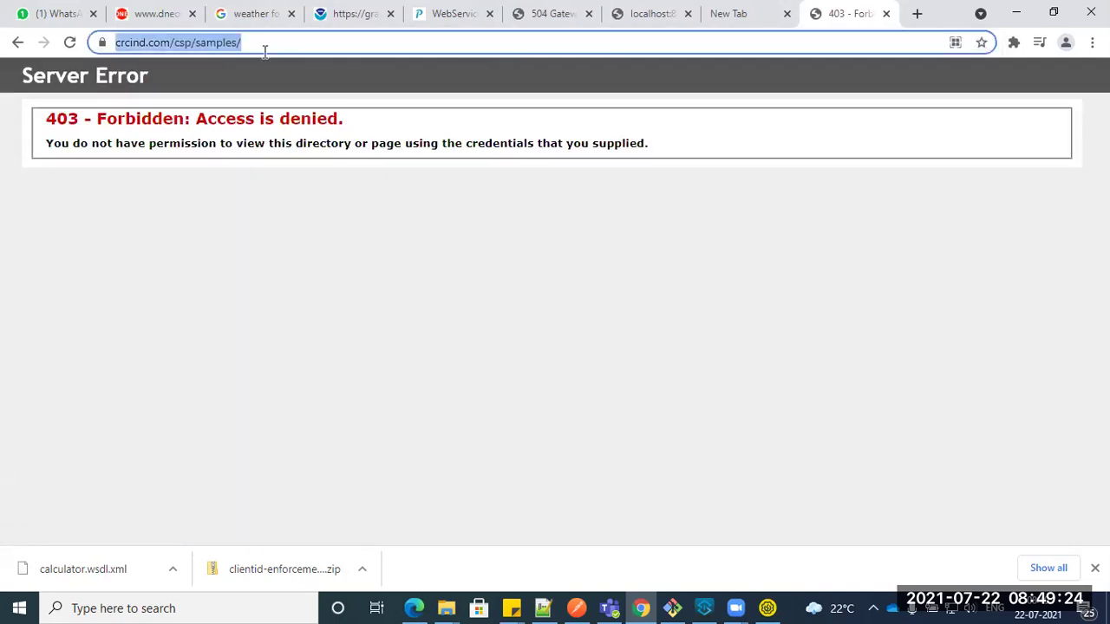
pyautogui.click(265, 52)
pyautogui.press('BackSpace')
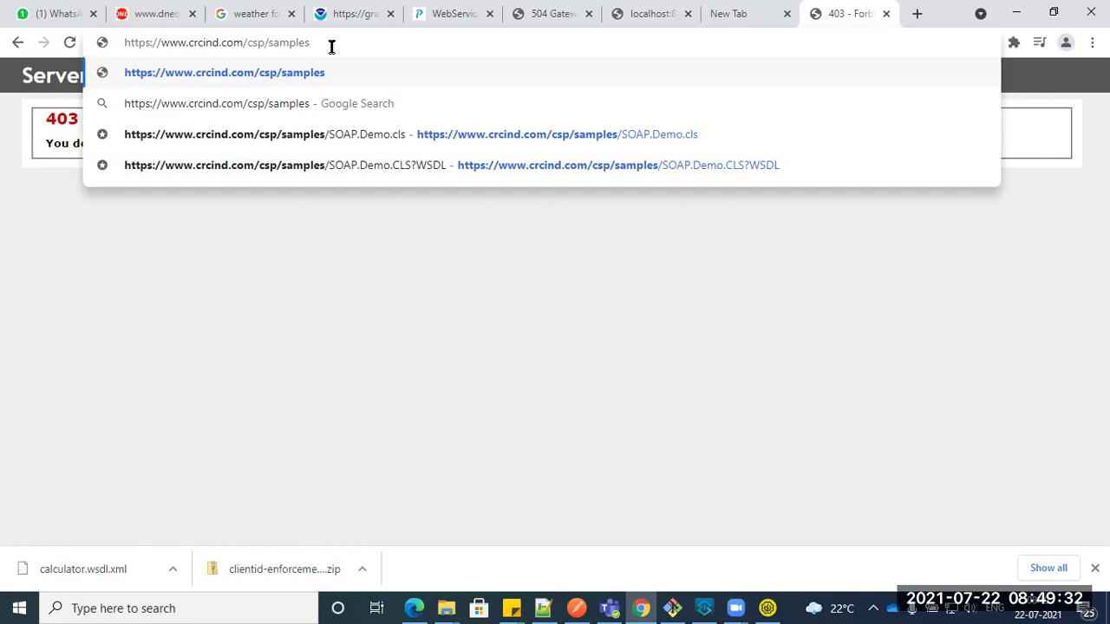
pyautogui.moveTo(333, 43); pyautogui.dragTo(7, 40)
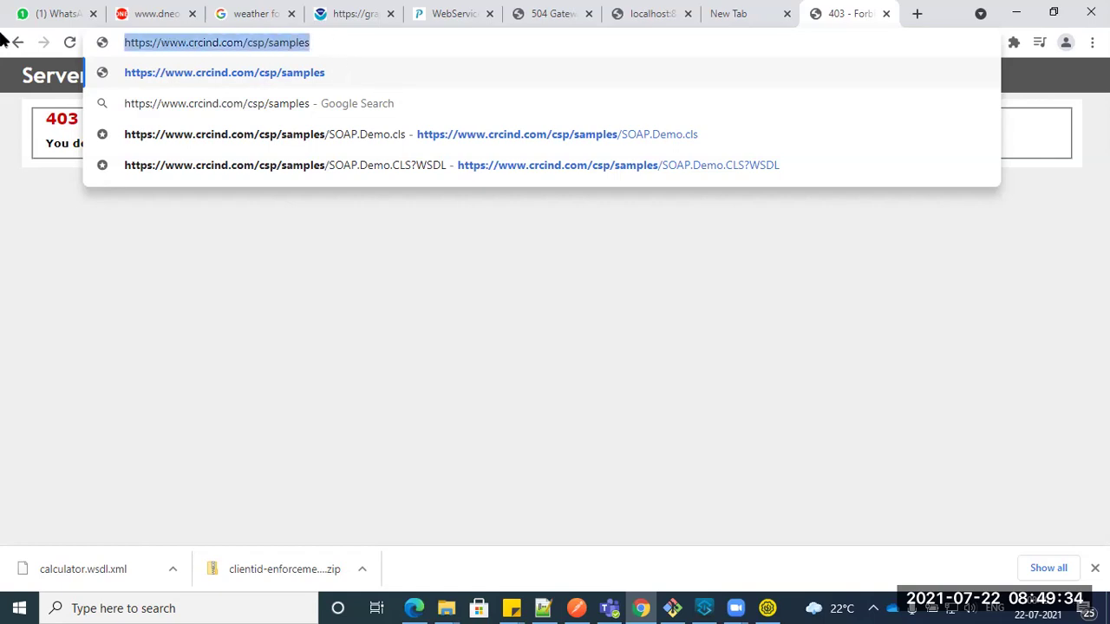
pyautogui.write('https://www.crcind.com/csp/samples/SOAP.Demo.CLS?WSDL')
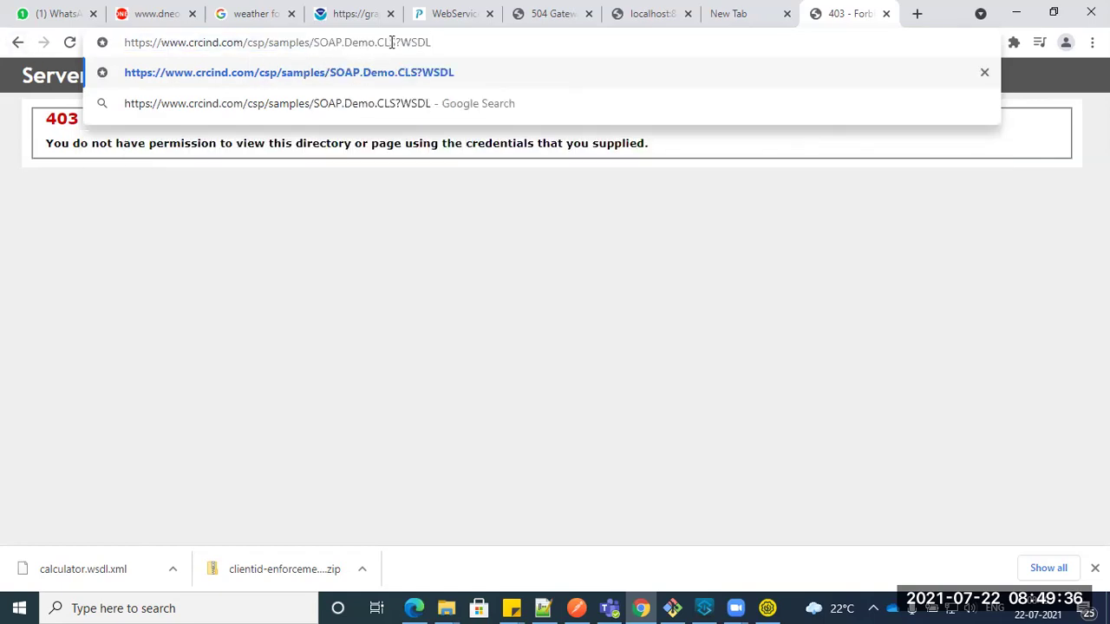
pyautogui.moveTo(397, 42); pyautogui.dragTo(521, 76)
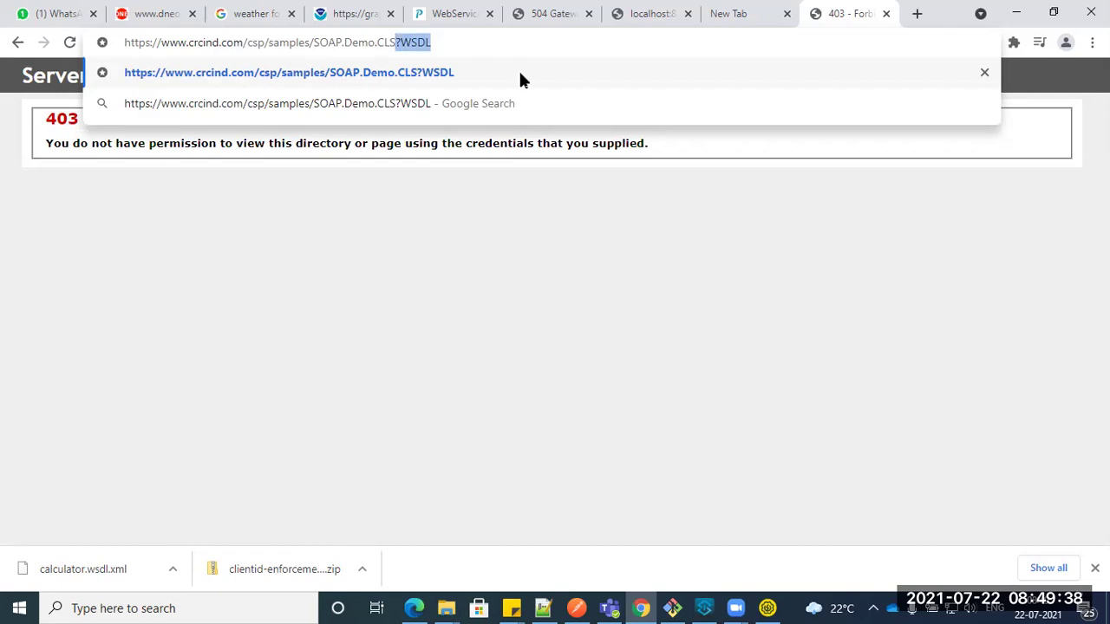
pyautogui.press('BackSpace')
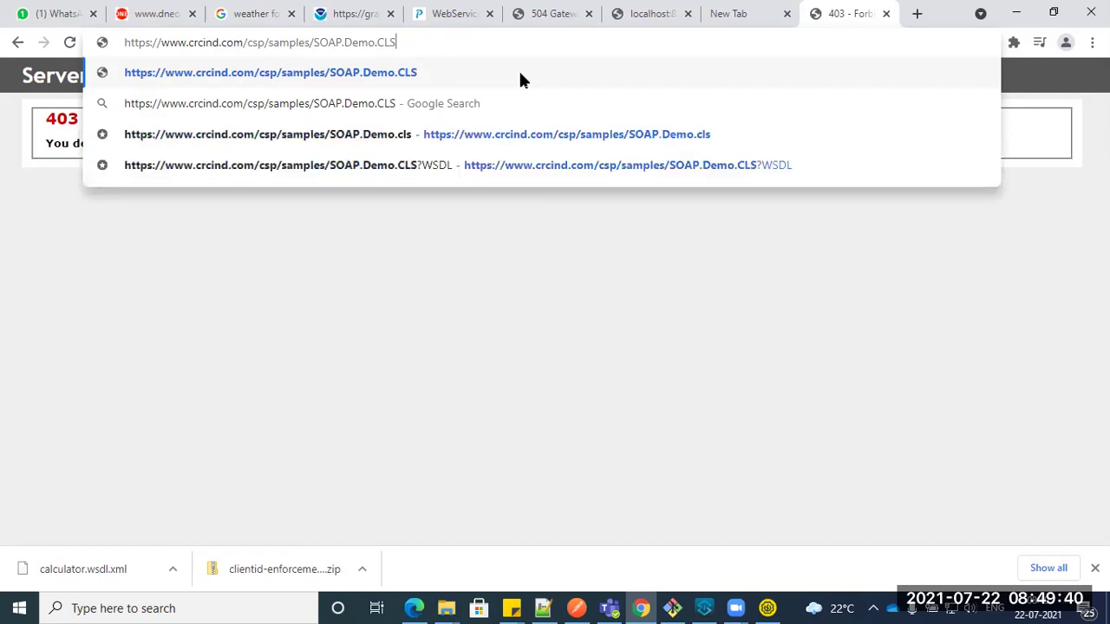
pyautogui.press('Return')
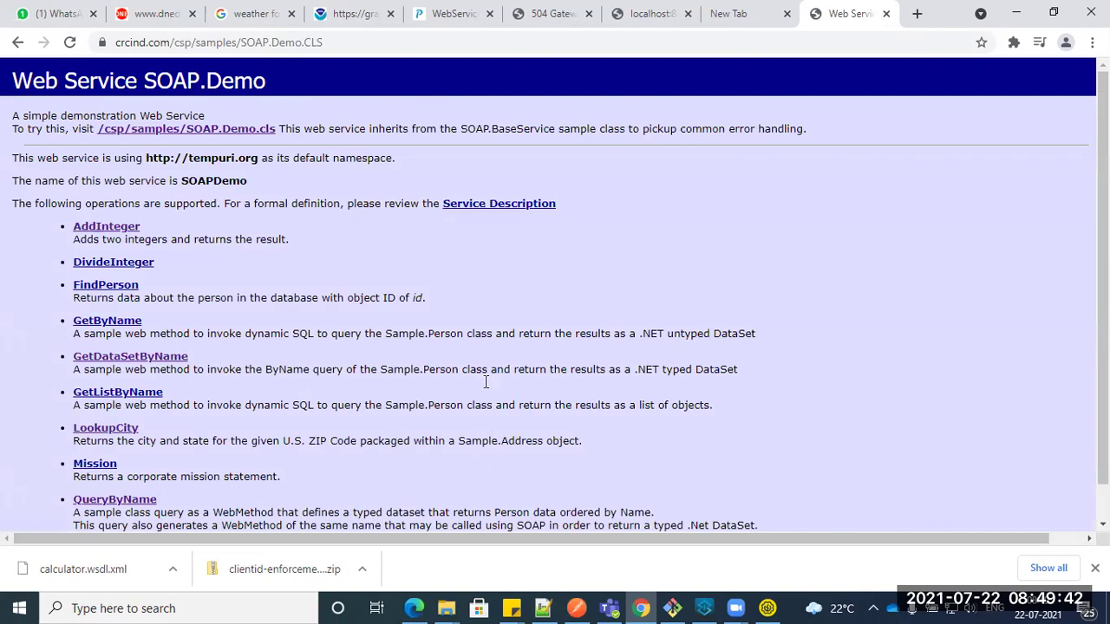
# Step: Open the GetByName test form from the operations list, set the name parameter to ram, and invoke it
pyautogui.scroll(-1, 483, 356)
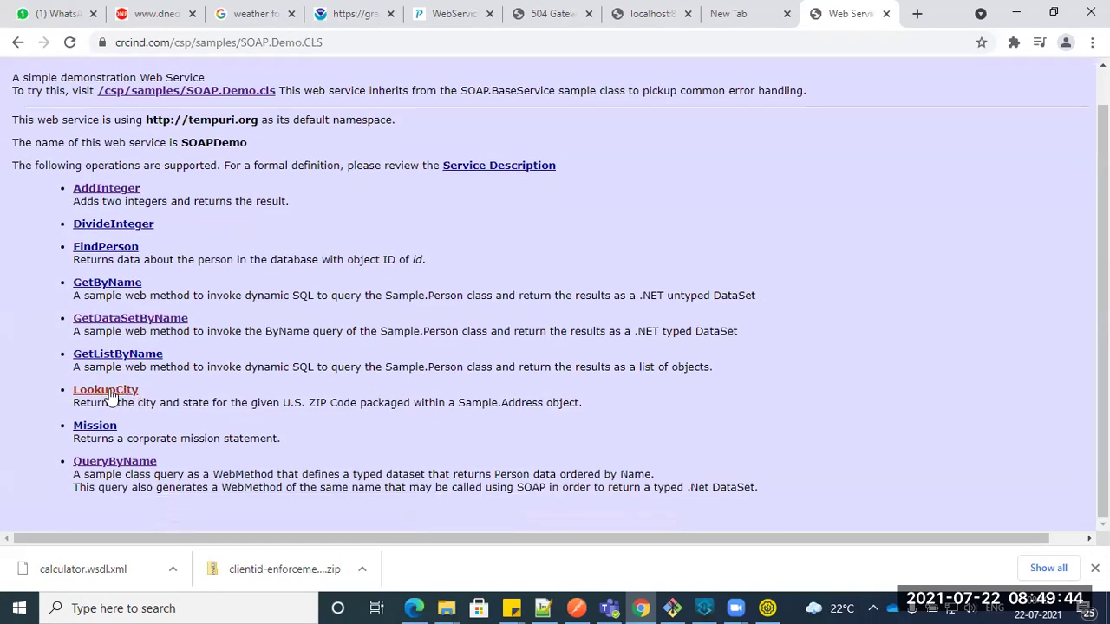
pyautogui.click(111, 283)
pyautogui.click(121, 269)
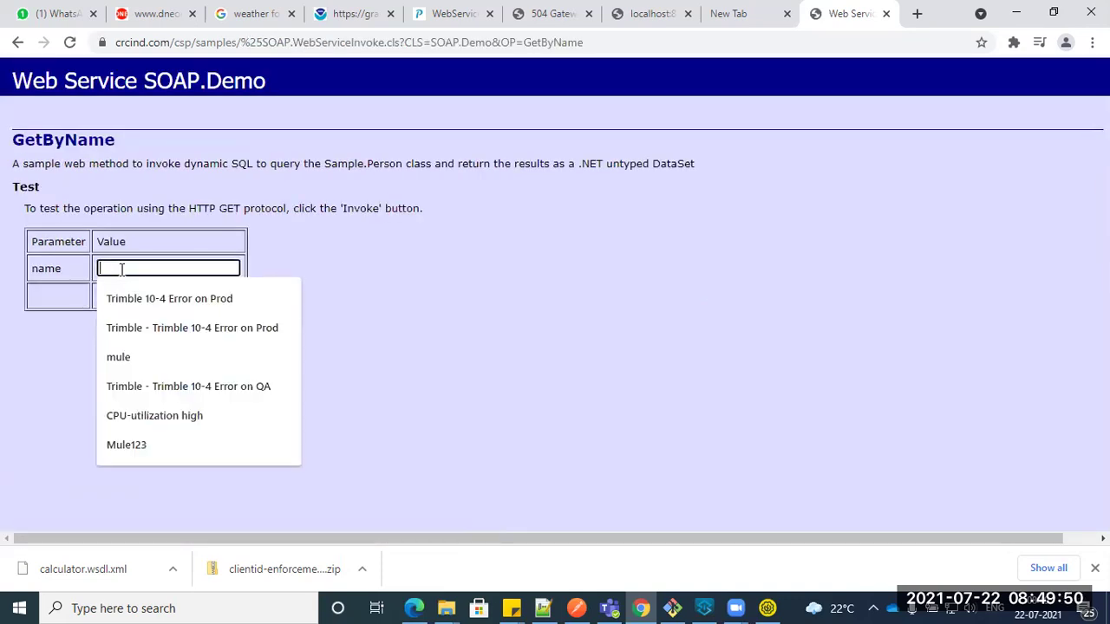
pyautogui.click(381, 260)
pyautogui.click(206, 268)
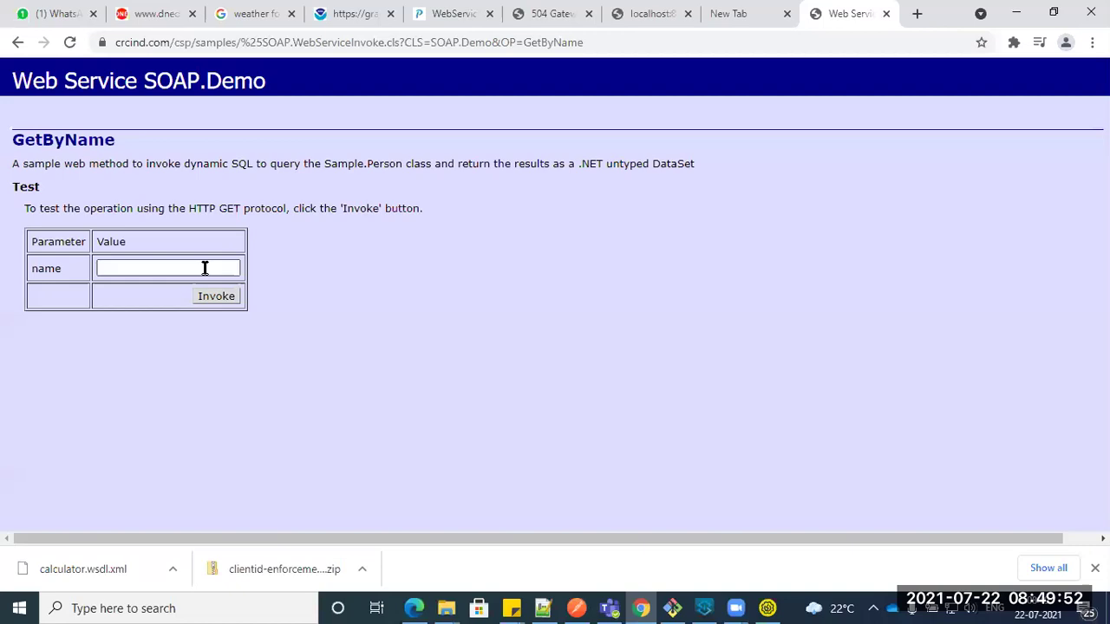
pyautogui.write('ram')
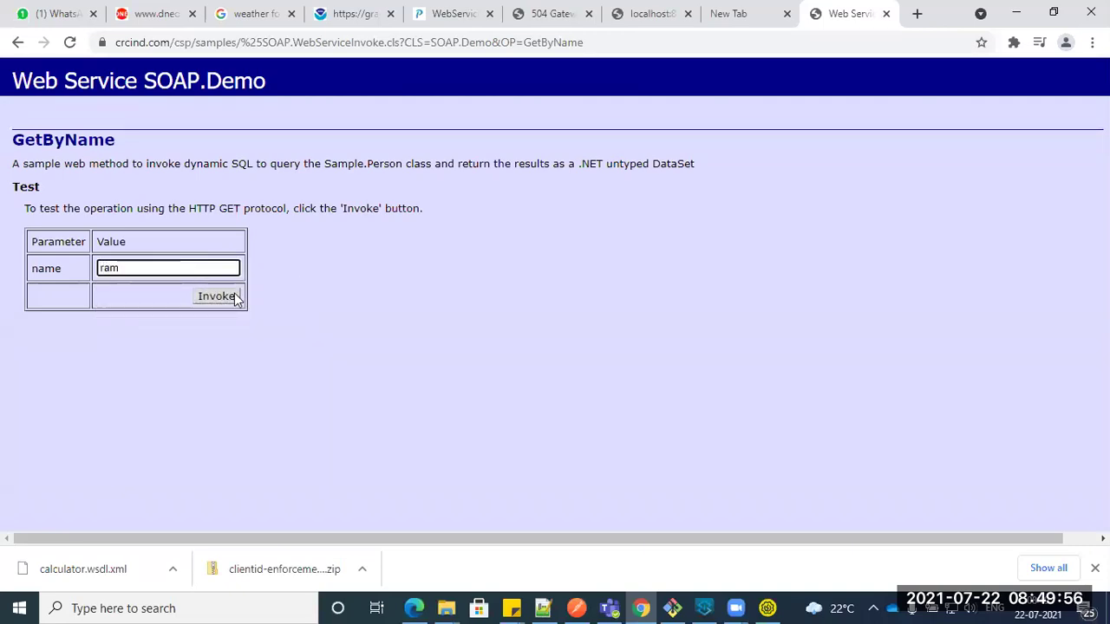
pyautogui.click(232, 297)
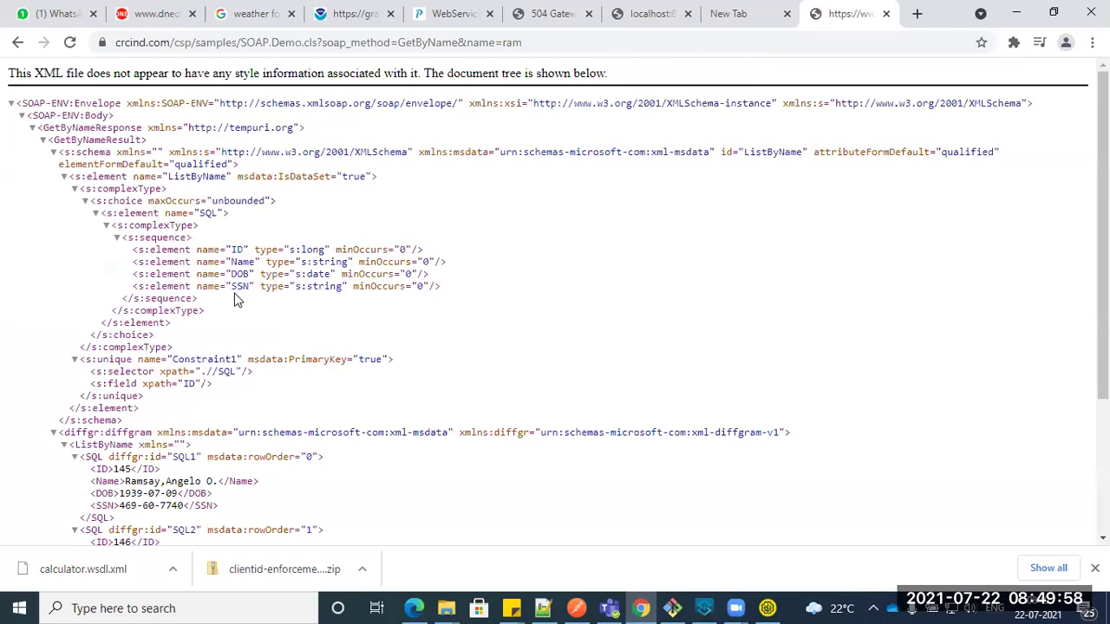
# Step: Look through the person records in the GetByName response and return to the operation's test form
pyautogui.scroll(-4, 295, 389)
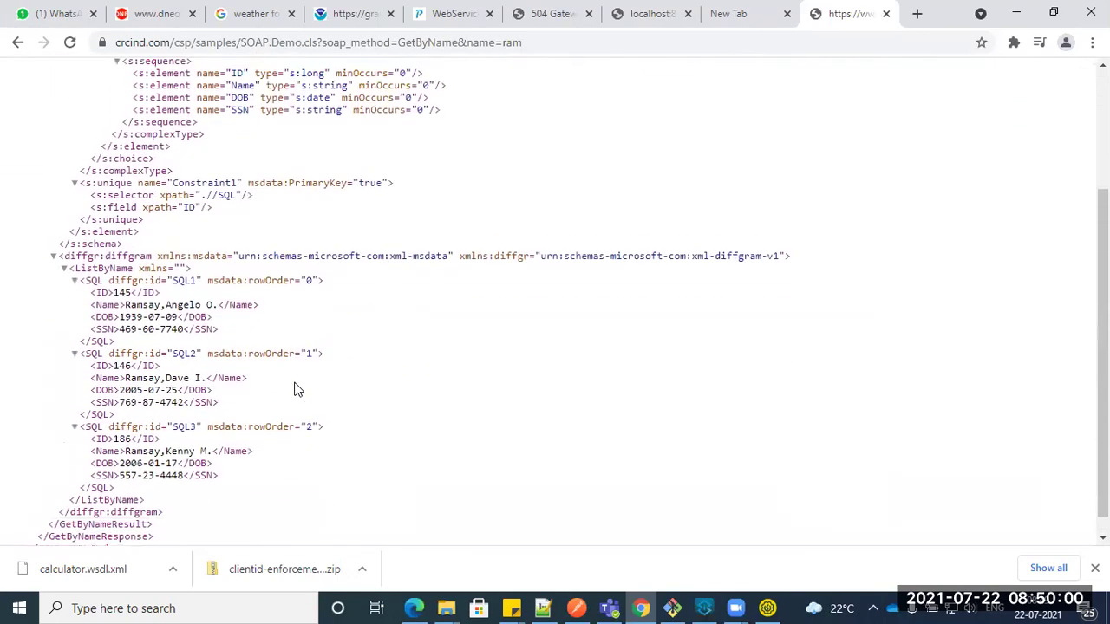
pyautogui.scroll(4, 295, 390)
pyautogui.click(17, 43)
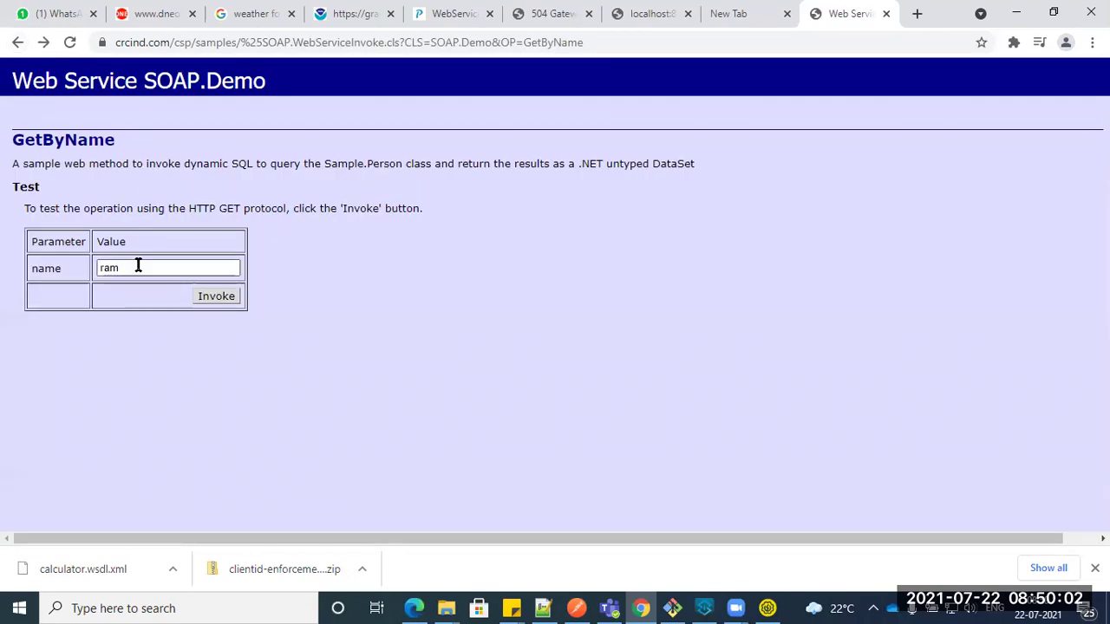
pyautogui.doubleClick(48, 141)
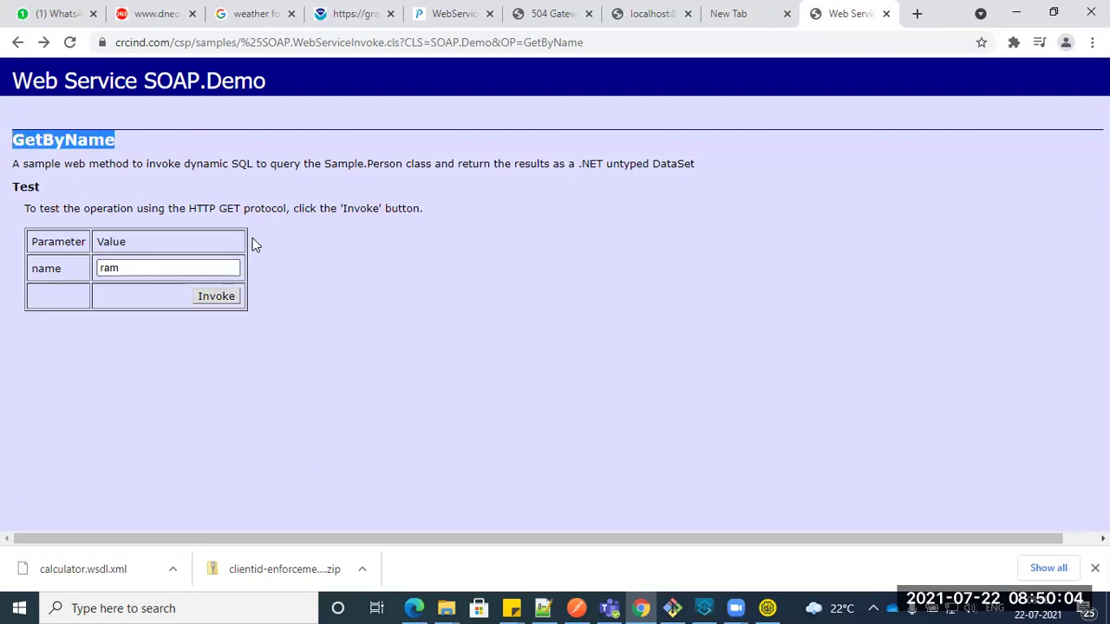
# Step: Switch to SoapUI, widen the GetByName request editor, and set its name parameter to ram
pyautogui.click(767, 607)
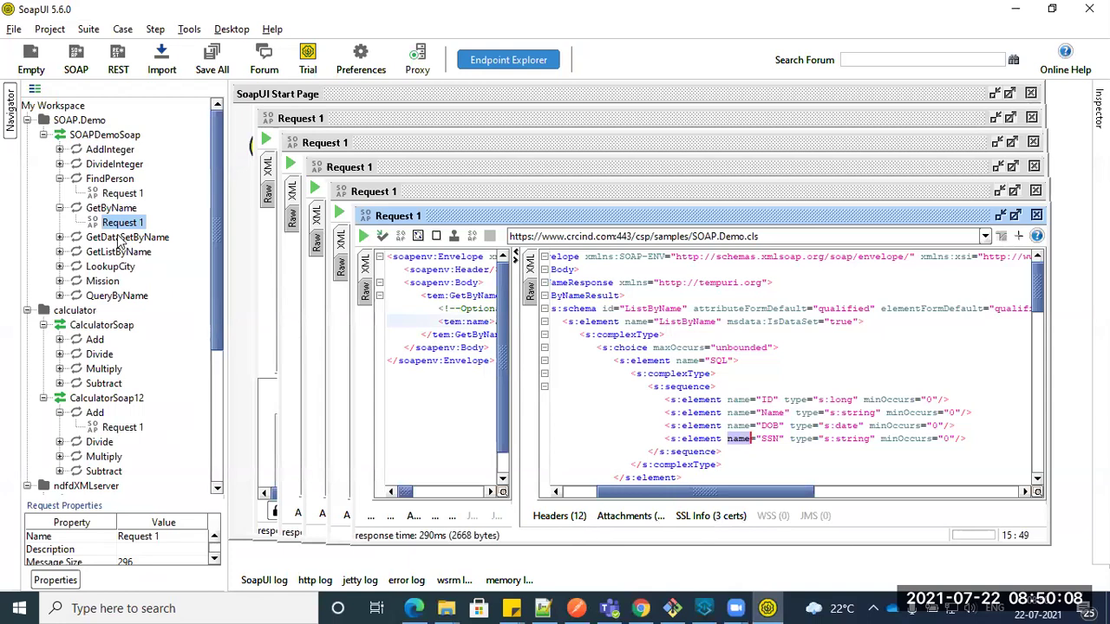
pyautogui.click(106, 224)
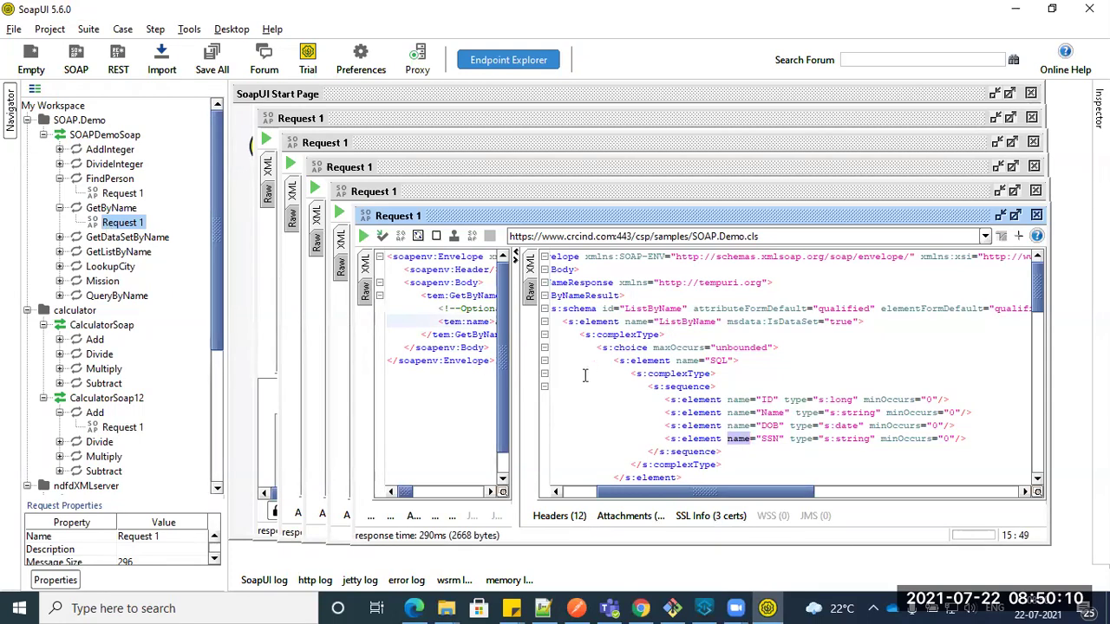
pyautogui.moveTo(514, 391); pyautogui.dragTo(700, 395)
pyautogui.click(497, 323)
pyautogui.write('ram')
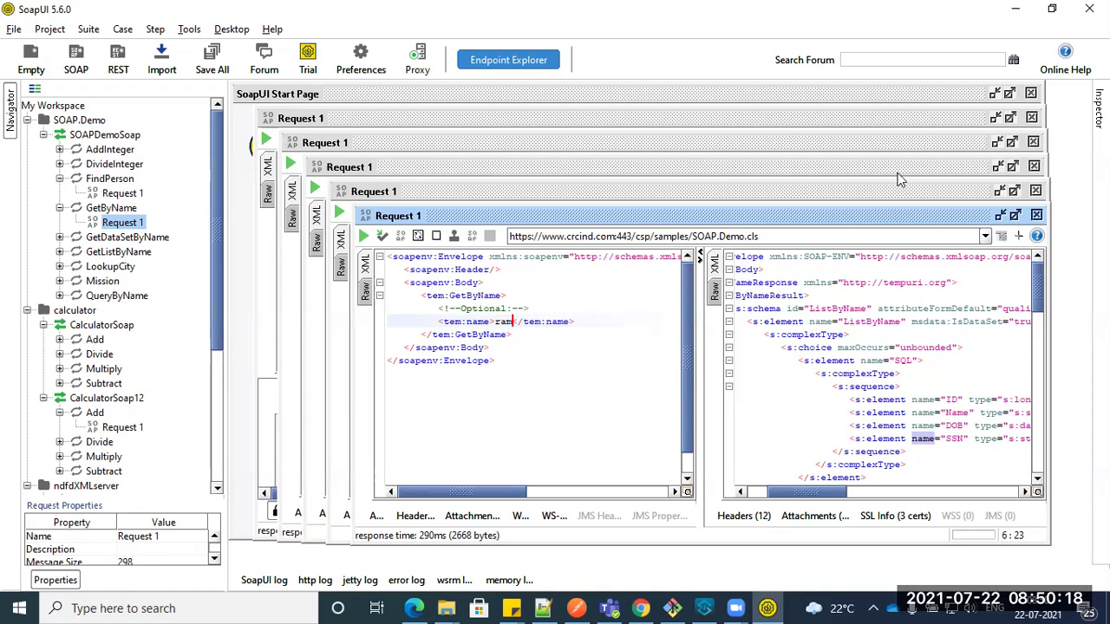
# Step: Close the other open request windows and bring the GetByName Request 1 to the front
pyautogui.click(1035, 190)
pyautogui.click(1033, 166)
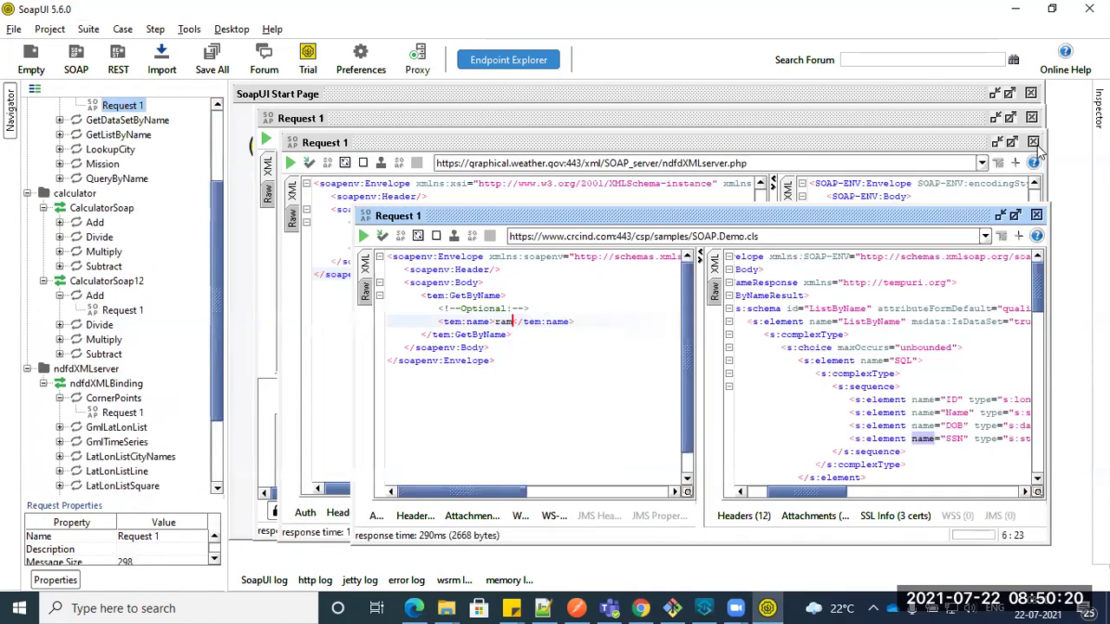
pyautogui.click(1033, 141)
pyautogui.click(1032, 118)
pyautogui.click(1031, 92)
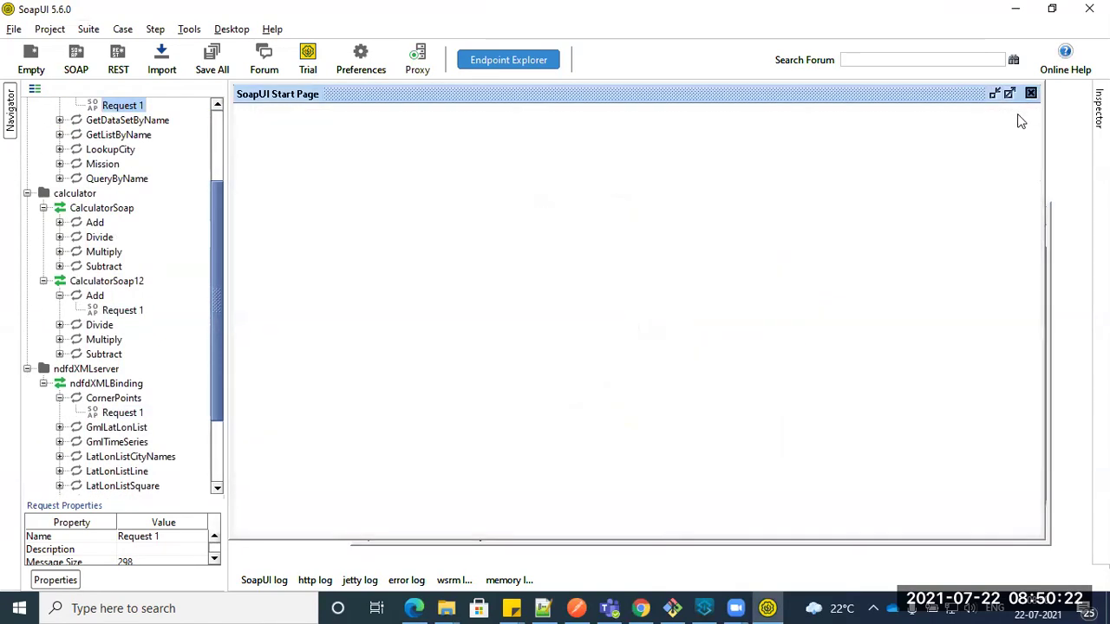
pyautogui.scroll(1, 122, 139)
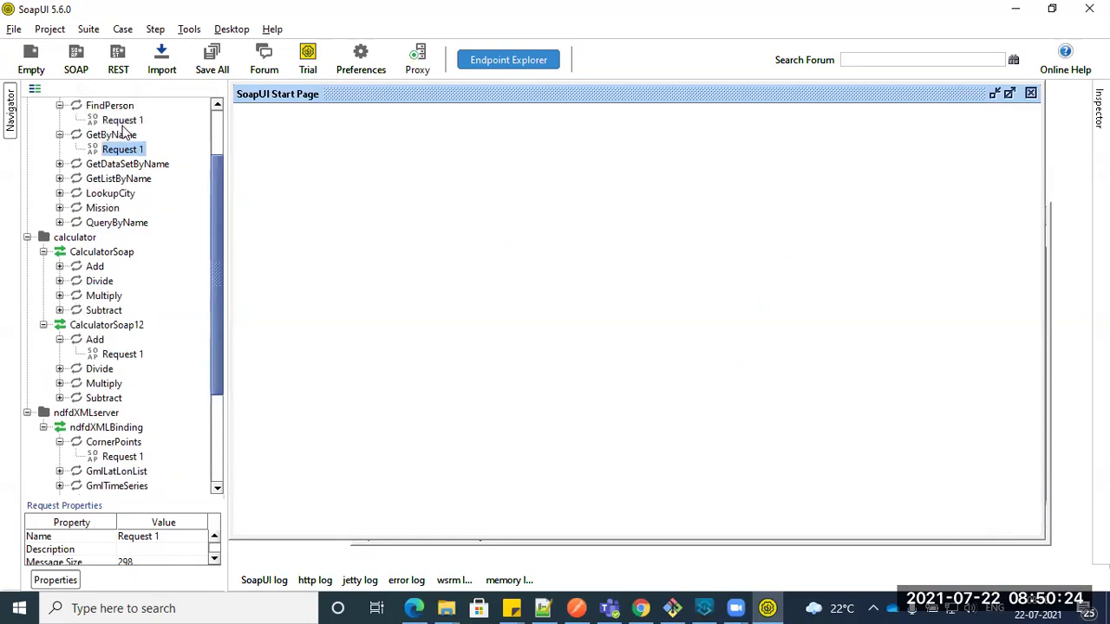
pyautogui.doubleClick(126, 151)
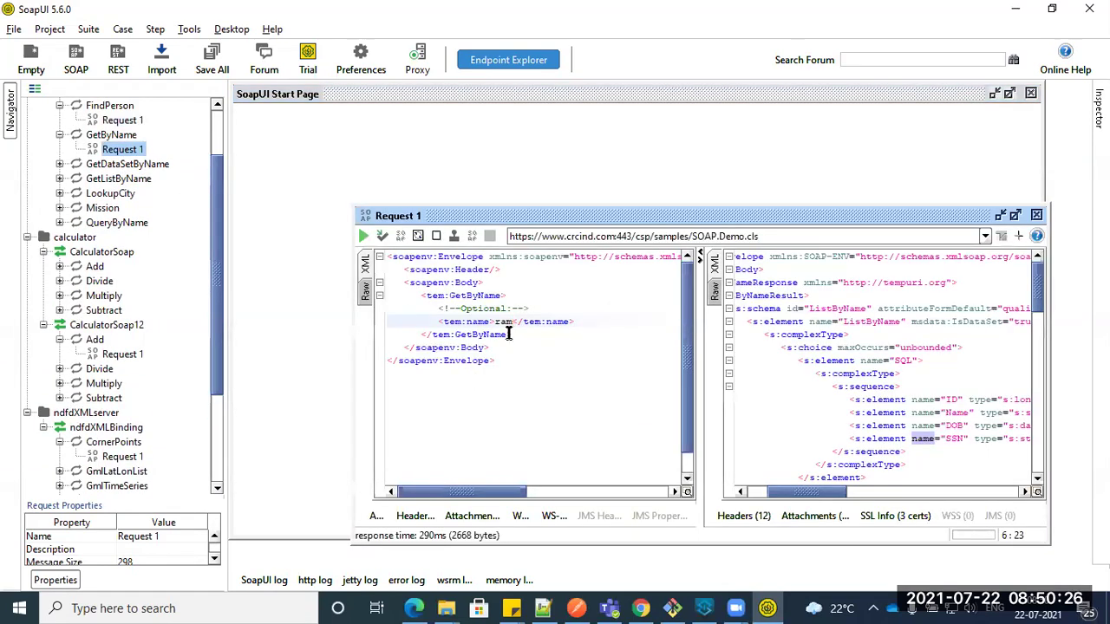
# Step: Submit the GetByName request and reposition and enlarge its window to view the returned records
pyautogui.moveTo(451, 219); pyautogui.dragTo(284, 171)
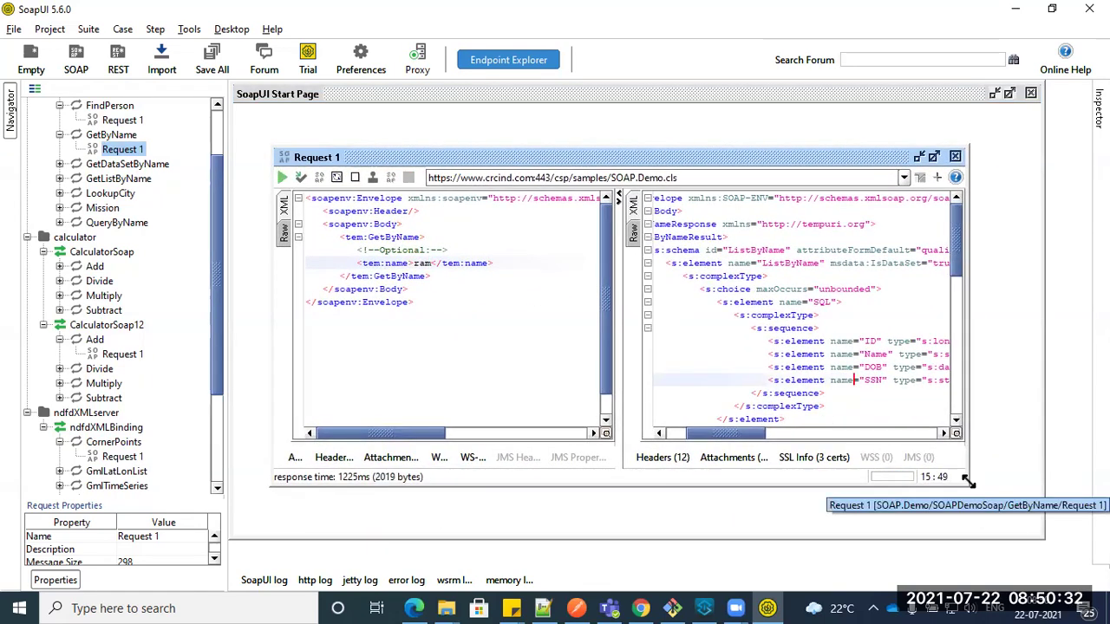
pyautogui.moveTo(965, 479); pyautogui.dragTo(1085, 563)
pyautogui.scroll(-3, 937, 429)
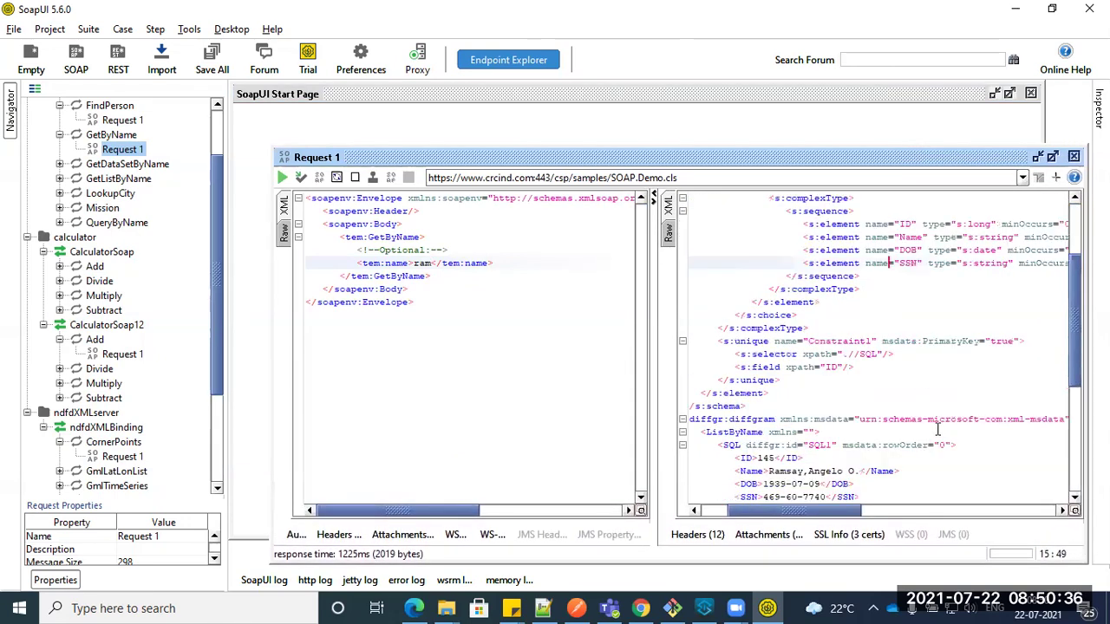
pyautogui.scroll(-6, 937, 429)
pyautogui.scroll(1, 938, 429)
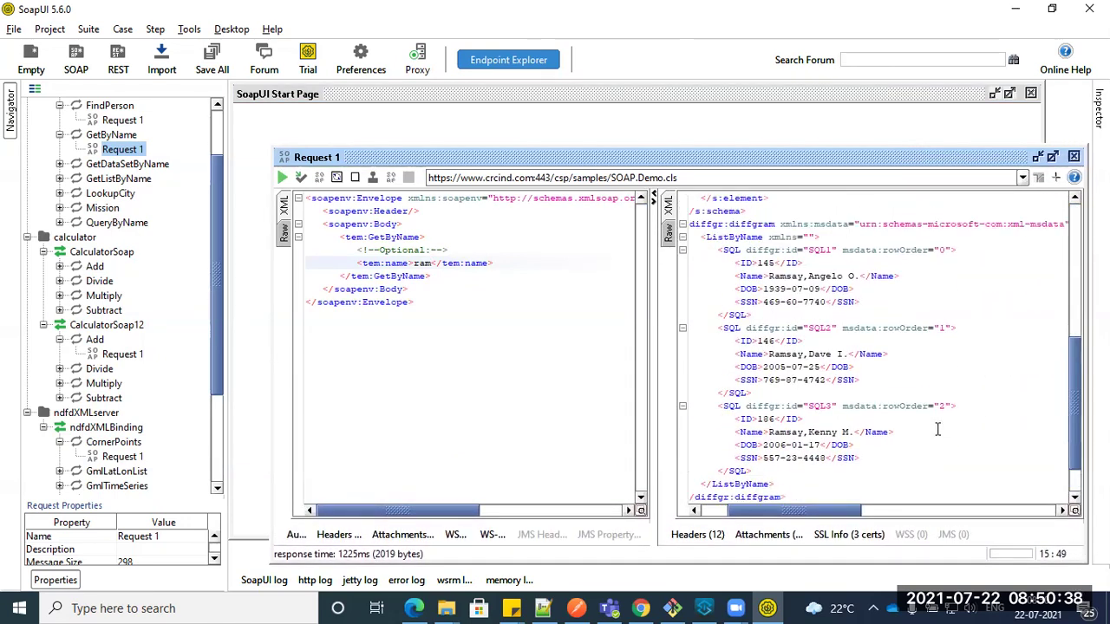
# Step: Examine the Name values and remaining fields of the SQL records in the GetByName response
pyautogui.doubleClick(786, 276)
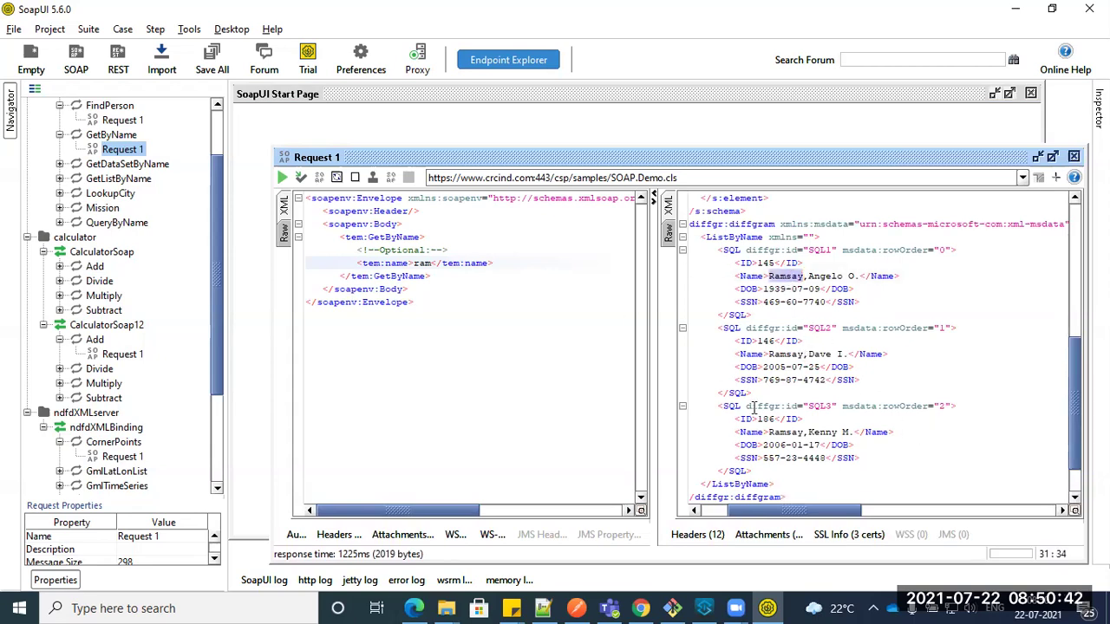
pyautogui.doubleClick(791, 432)
pyautogui.click(780, 353)
pyautogui.doubleClick(781, 354)
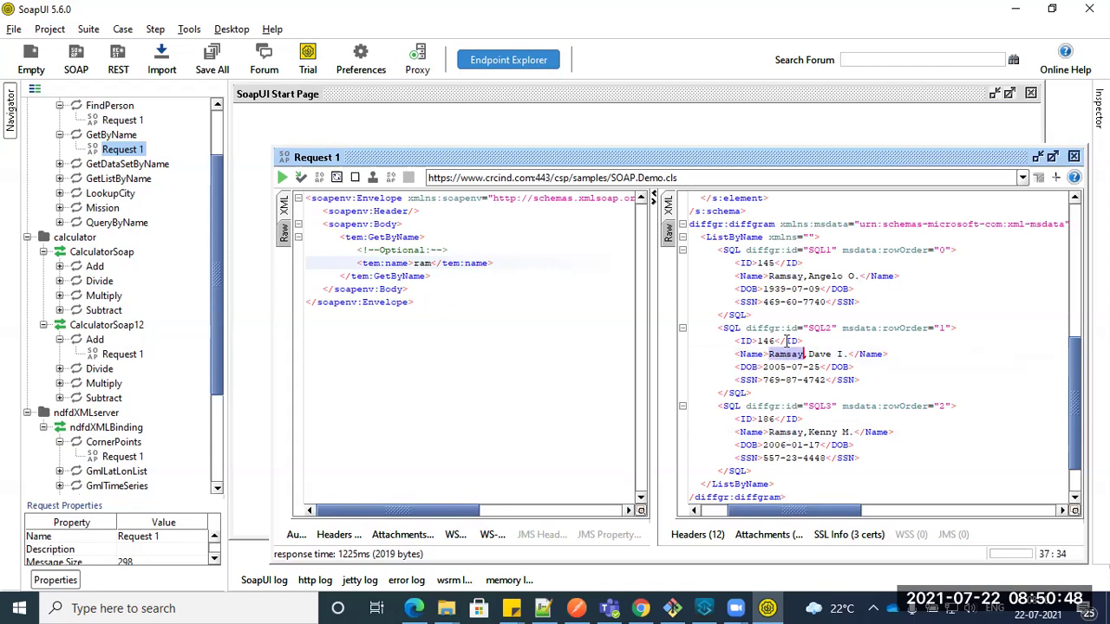
pyautogui.moveTo(787, 275); pyautogui.dragTo(892, 462)
pyautogui.click(896, 452)
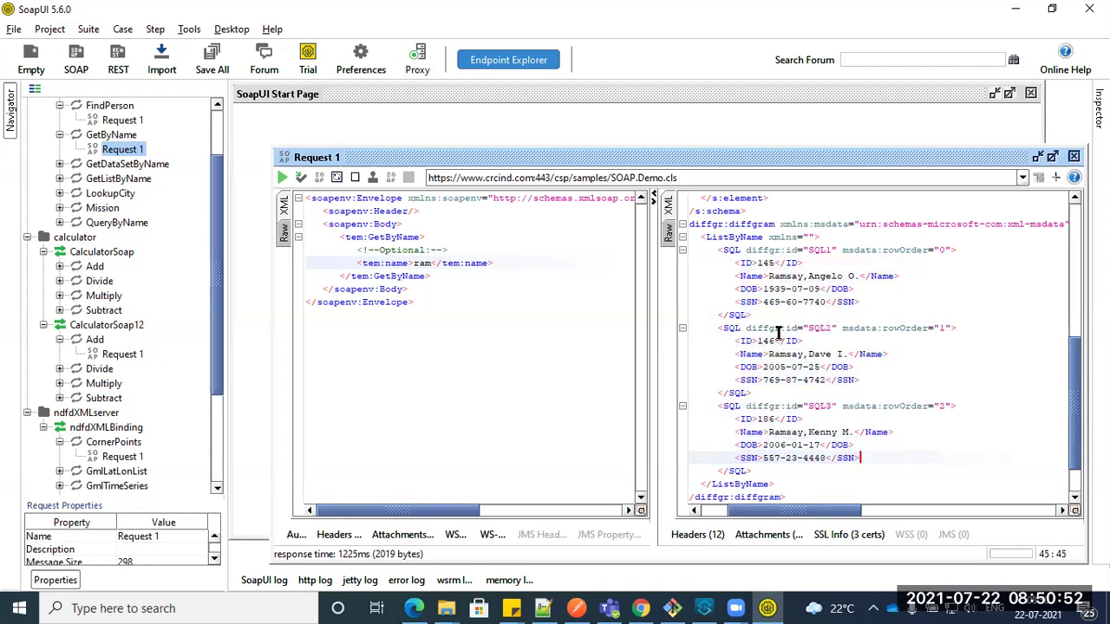
pyautogui.moveTo(718, 263); pyautogui.dragTo(866, 480)
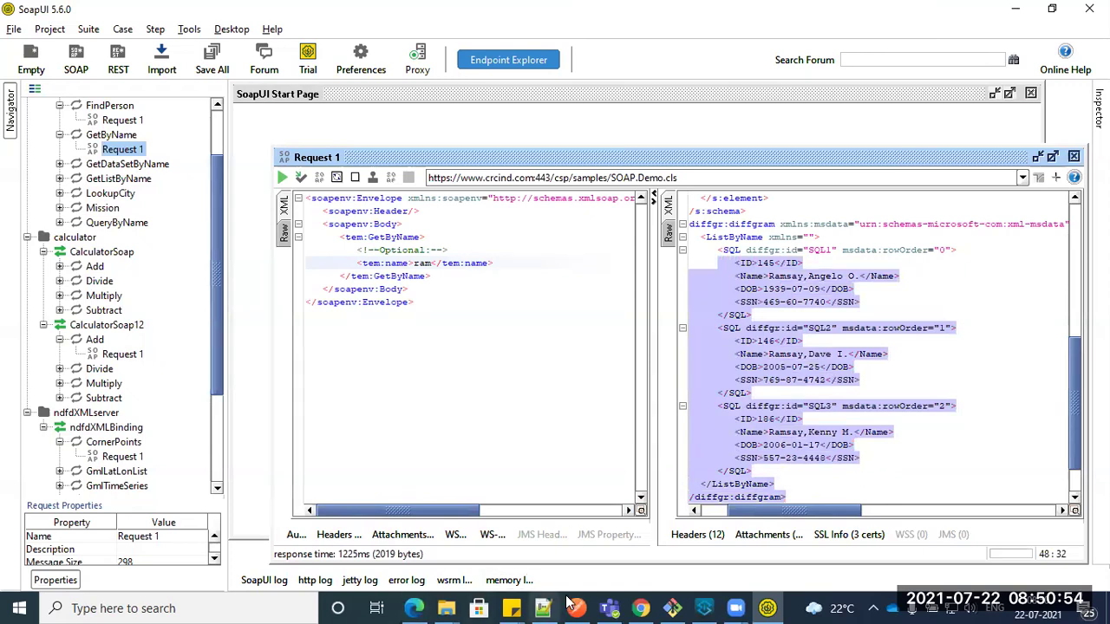
# Step: Switch to Chrome, return to the SOAP.Demo service page, open its Service Description, and select the WSDL page's address
pyautogui.click(640, 609)
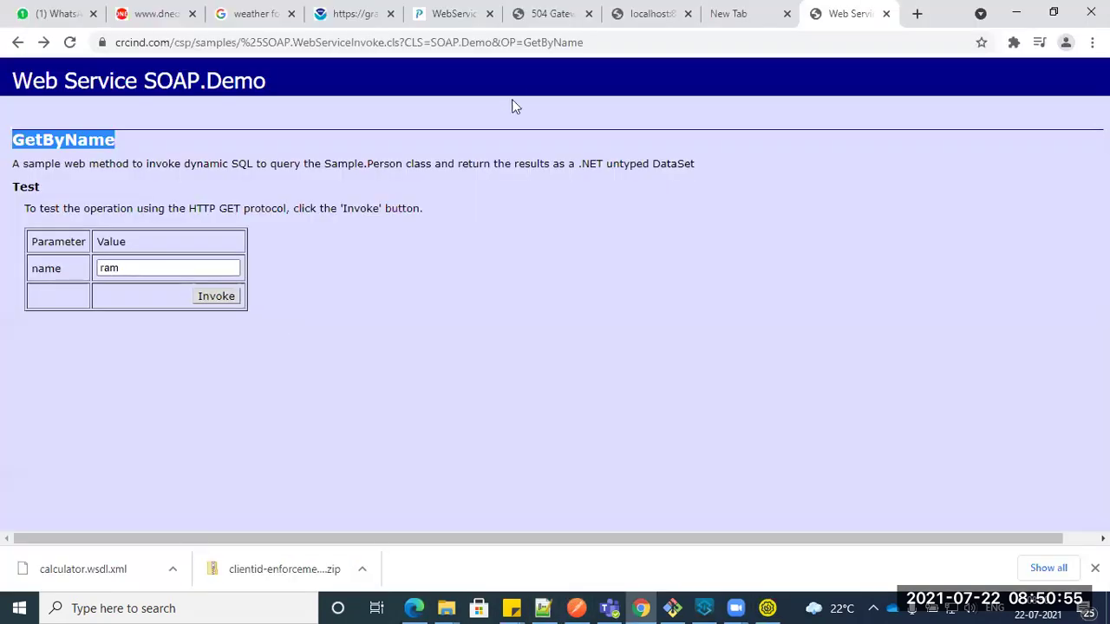
pyautogui.click(17, 44)
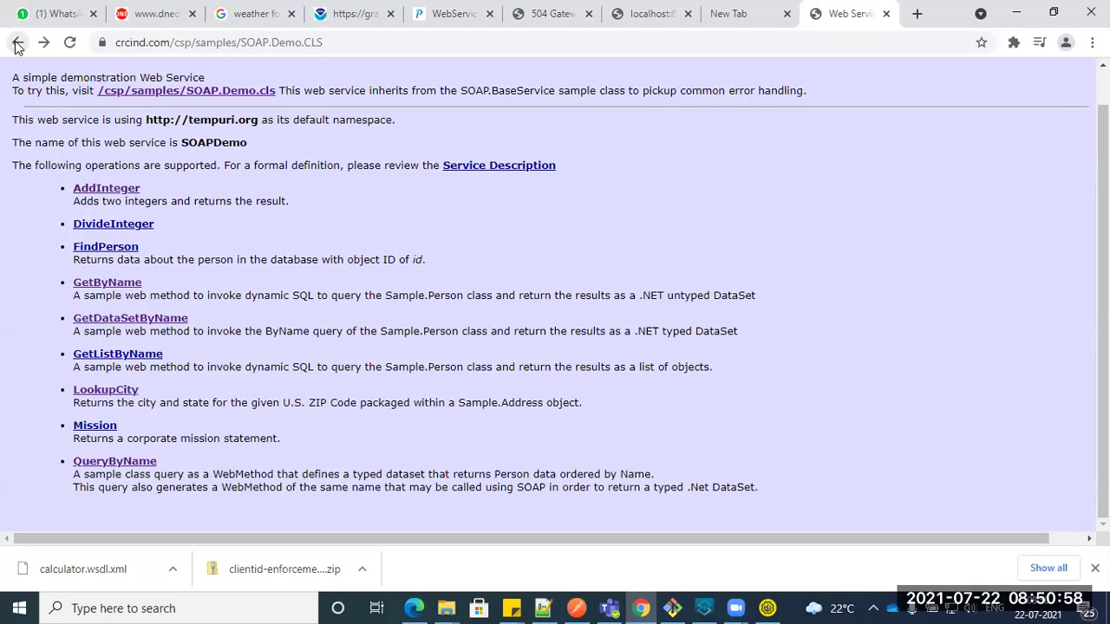
pyautogui.click(18, 44)
pyautogui.click(44, 43)
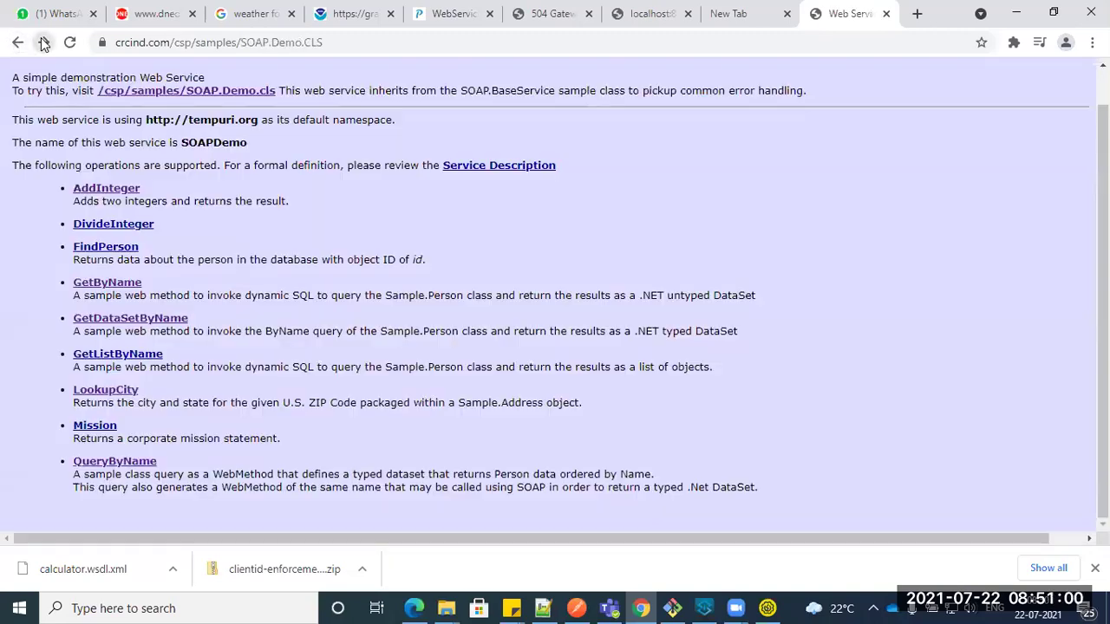
pyautogui.scroll(1, 223, 149)
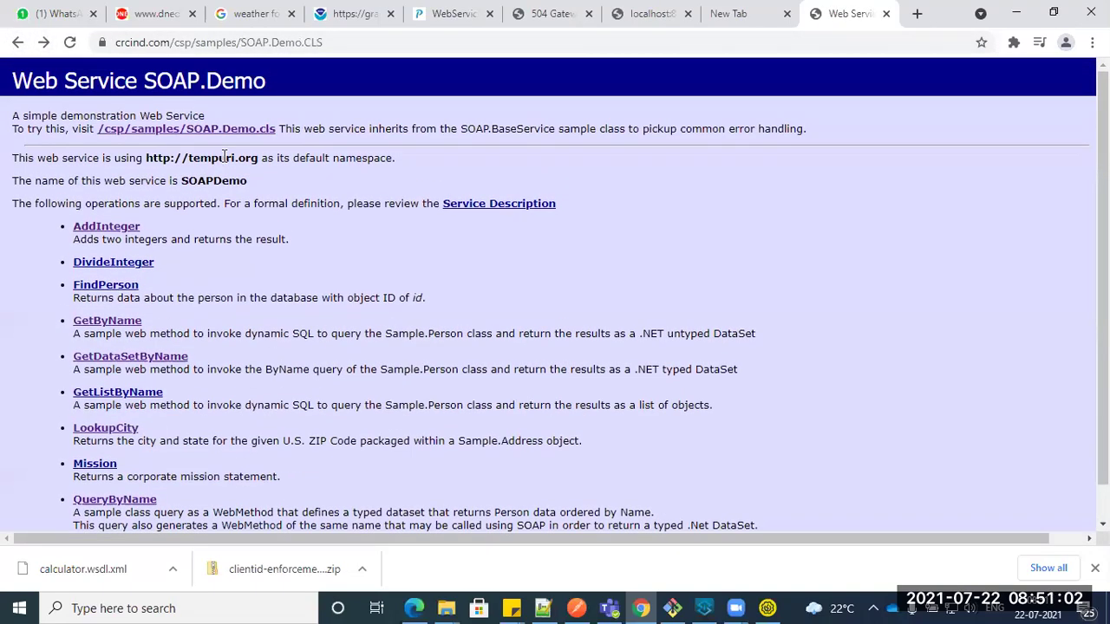
pyautogui.click(472, 205)
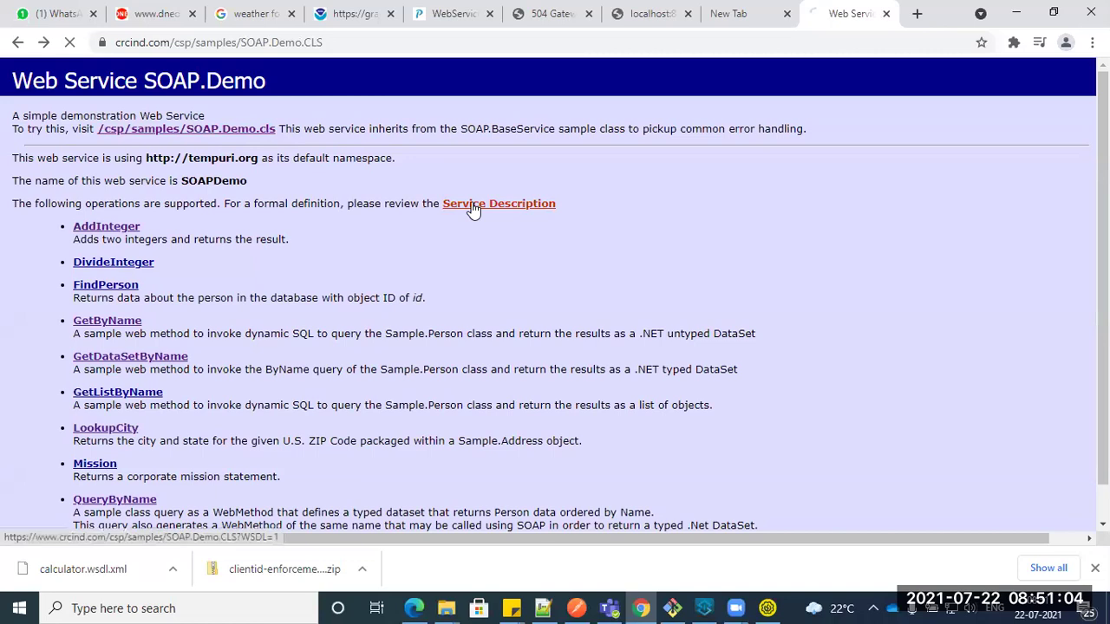
pyautogui.click(406, 41)
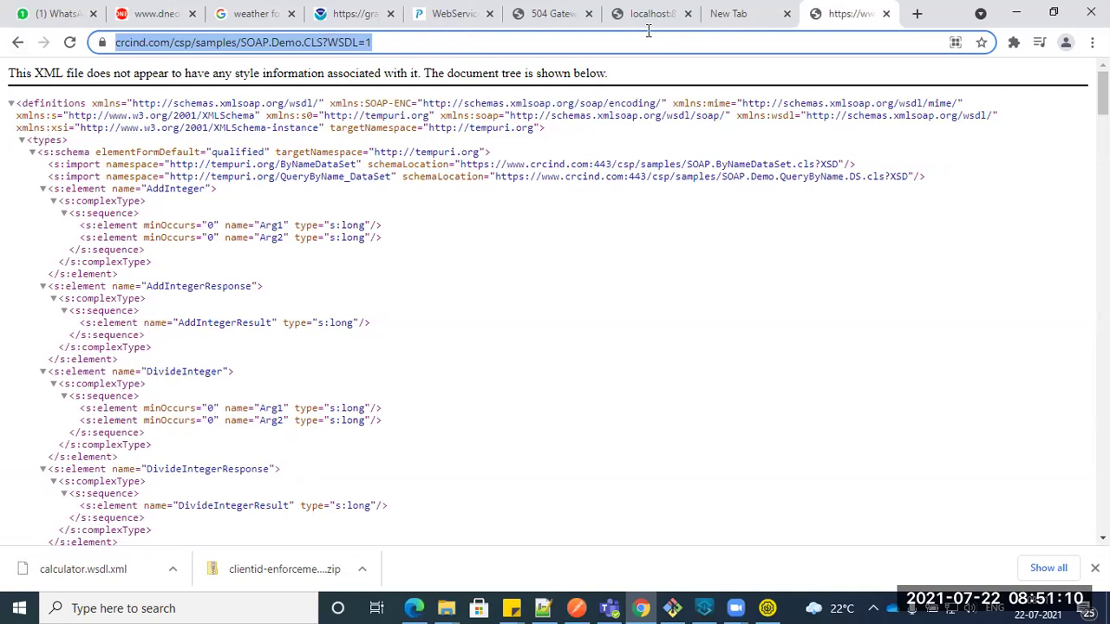
# Step: Return to the SOAP.Demo service page and open the LookupCity operation's test form
pyautogui.click(609, 85)
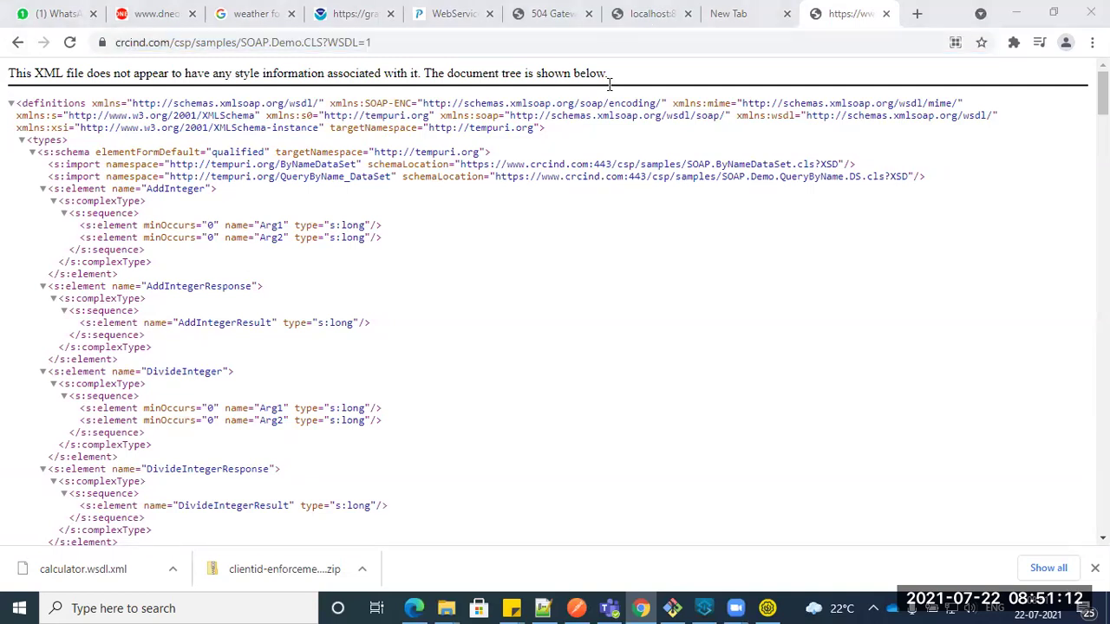
pyautogui.moveTo(768, 608)
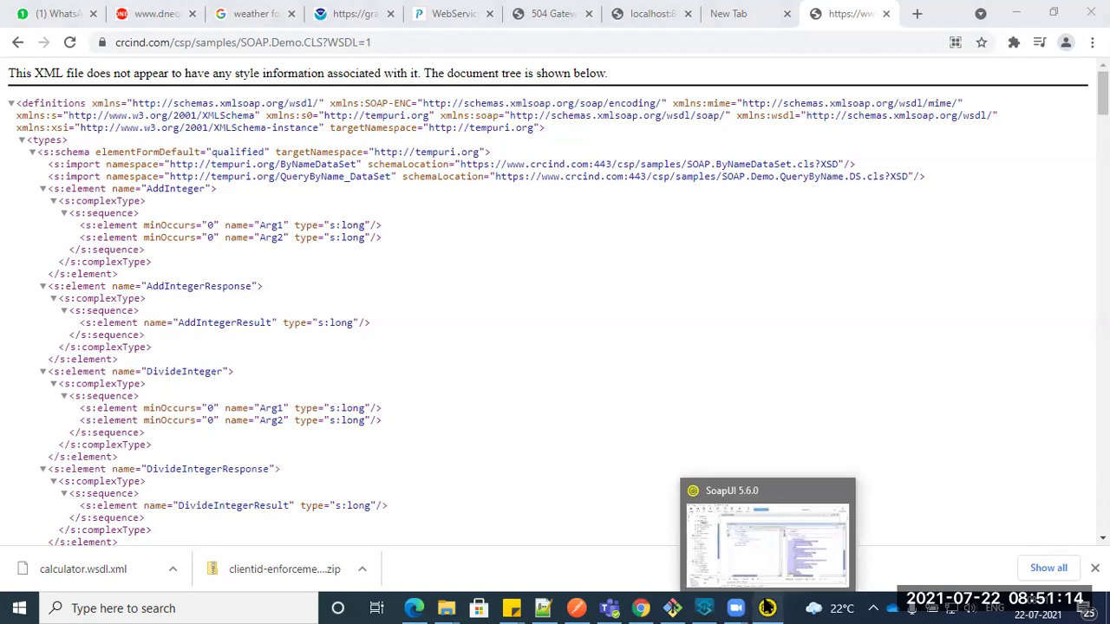
pyautogui.click(17, 42)
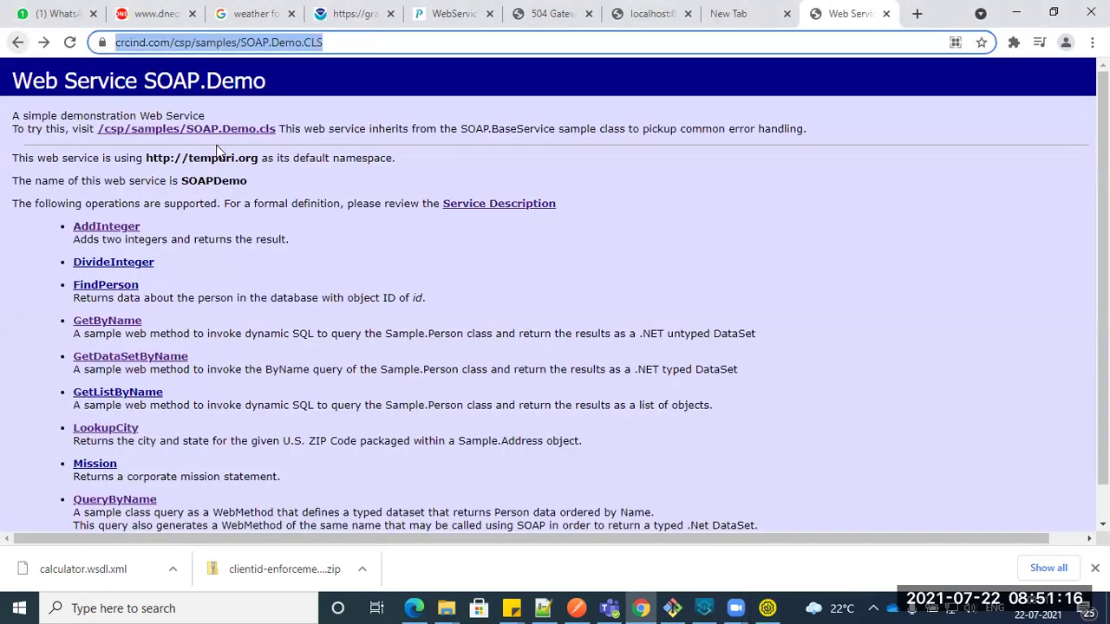
pyautogui.scroll(-1, 1018, 290)
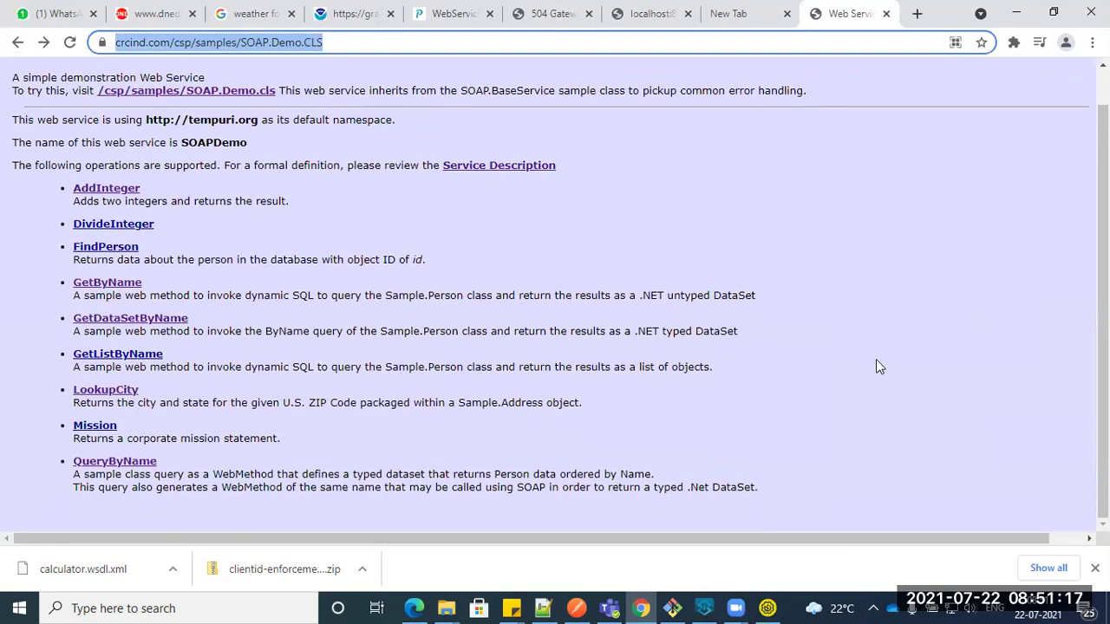
pyautogui.click(97, 392)
pyautogui.click(134, 269)
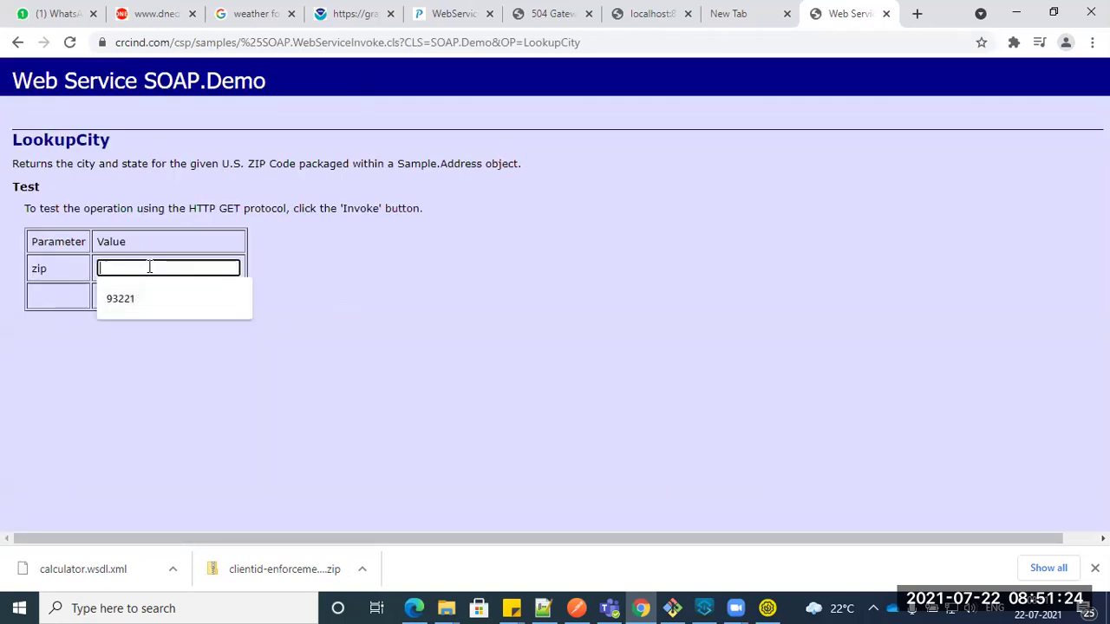
# Step: Try invoking LookupCity with zip 560035, and go back to its test form
pyautogui.write('560035')
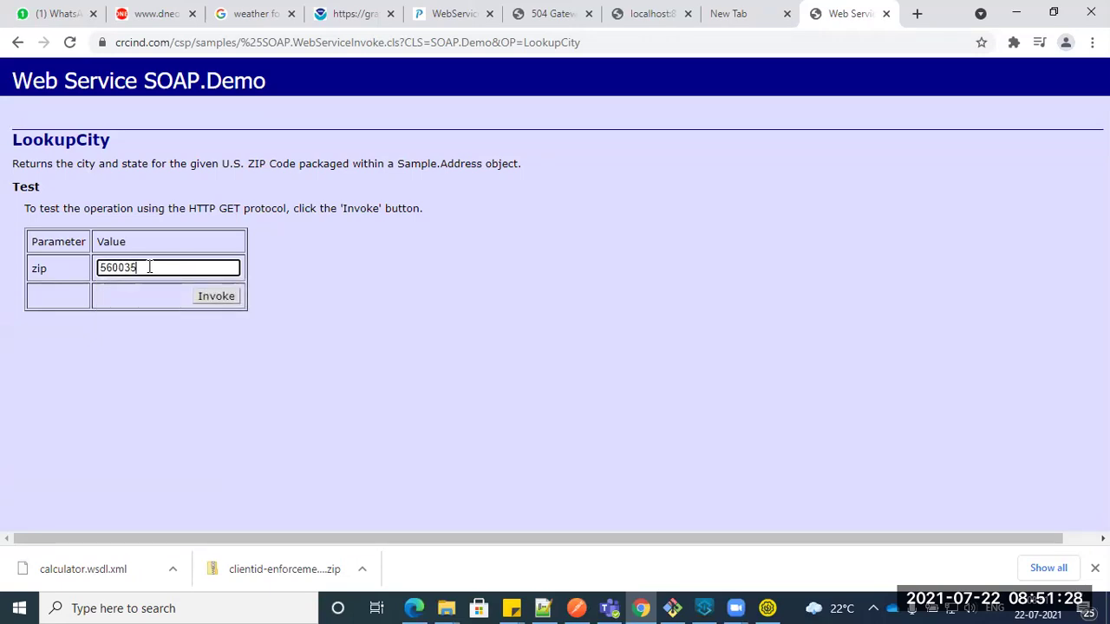
pyautogui.click(632, 128)
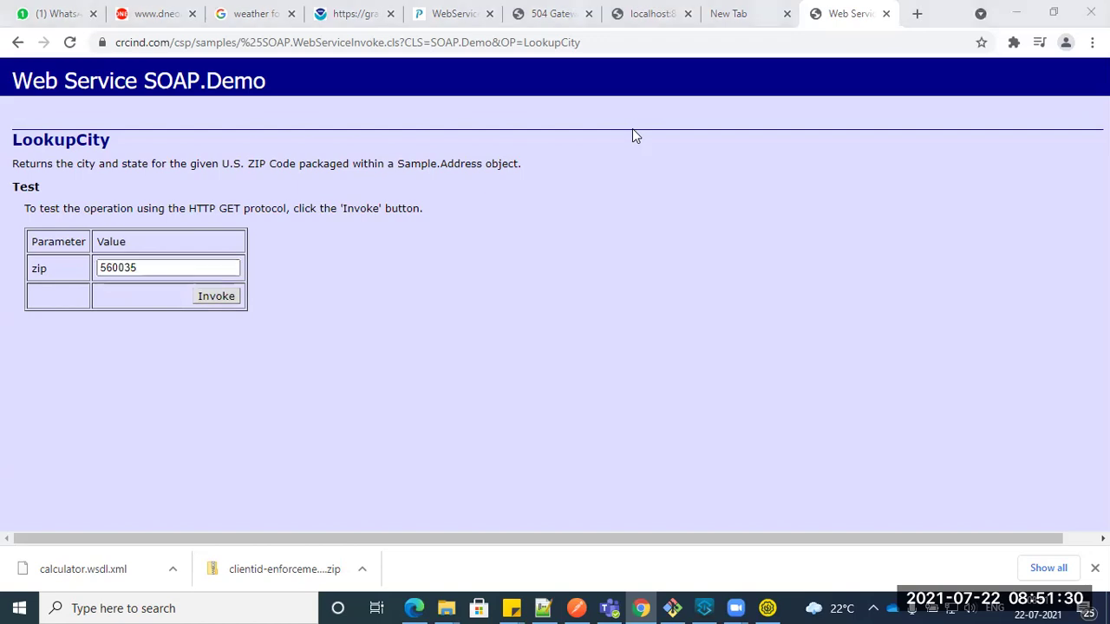
pyautogui.click(221, 299)
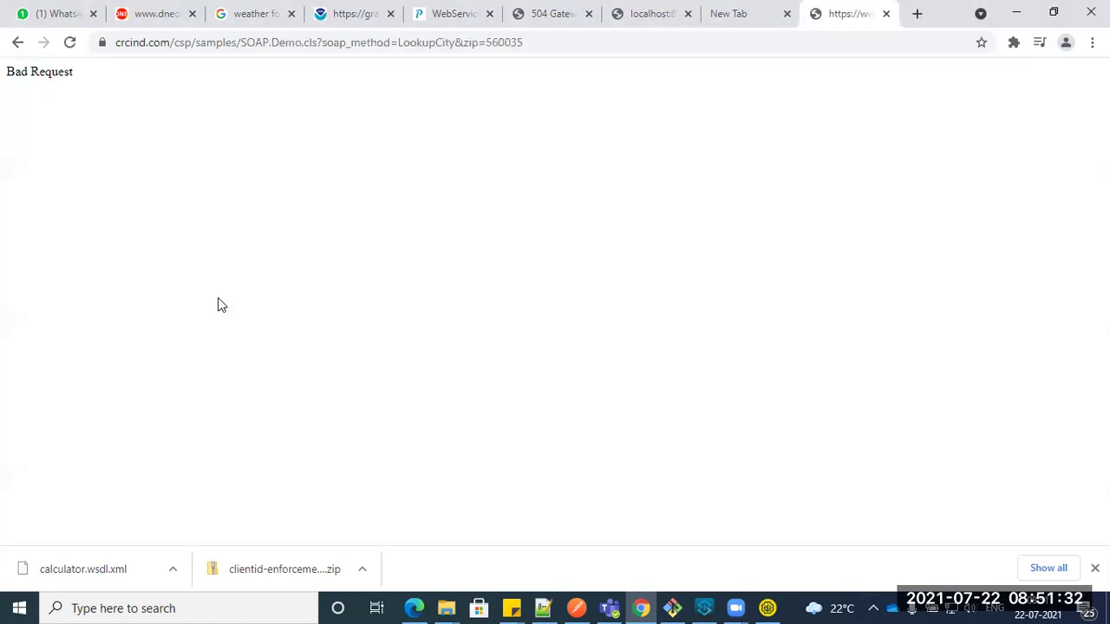
pyautogui.click(18, 42)
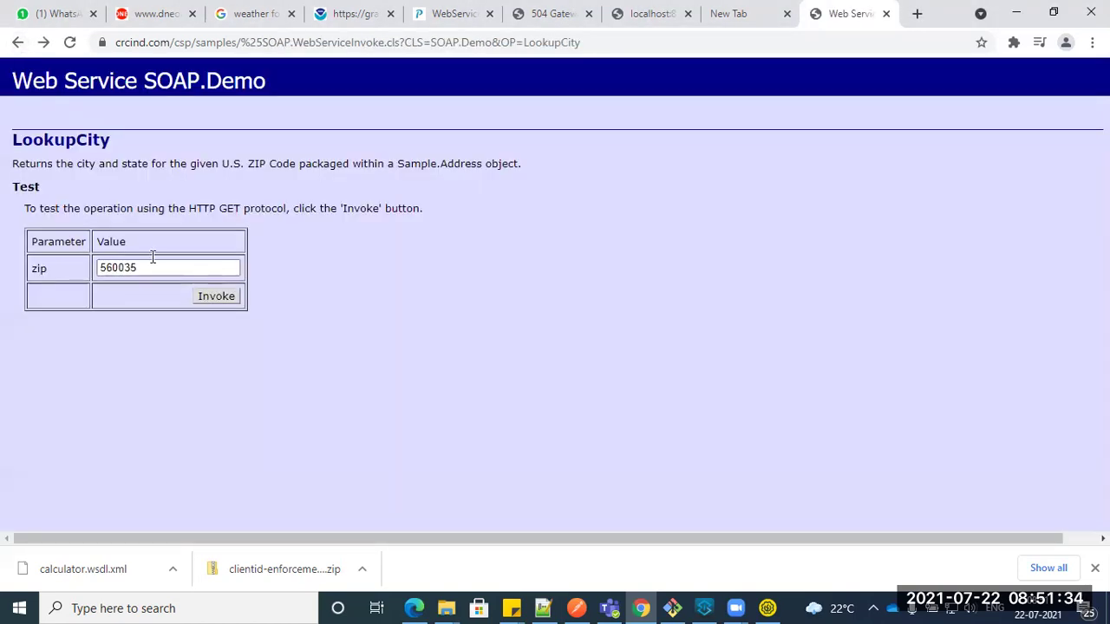
pyautogui.moveTo(149, 271); pyautogui.dragTo(94, 272)
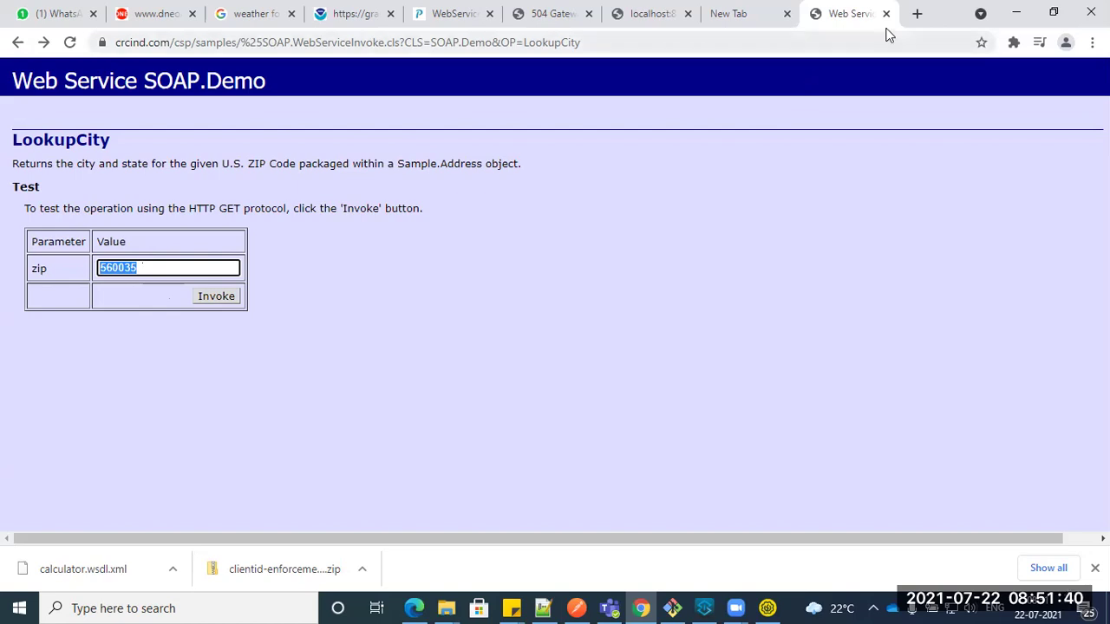
# Step: Search Google for "US zip codes" in a new browser tab
pyautogui.click(916, 13)
pyautogui.click(787, 43)
pyautogui.write('use')
pyautogui.press('BackSpace')
pyautogui.press('BackSpace')
pyautogui.press('BackSpace')
pyautogui.write('U')
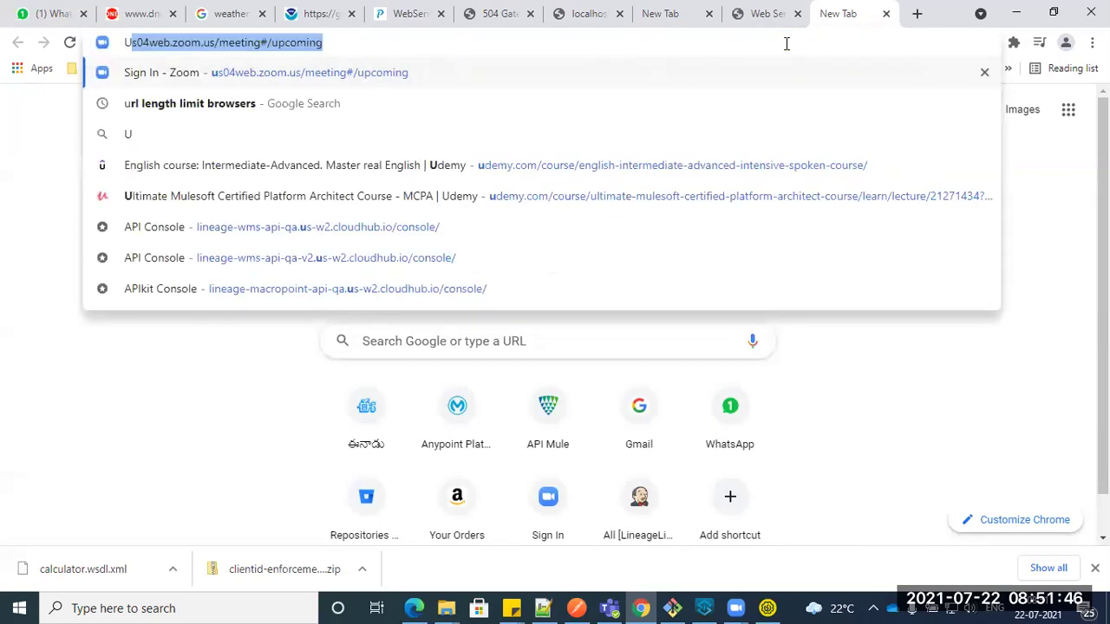
pyautogui.write('S zip ')
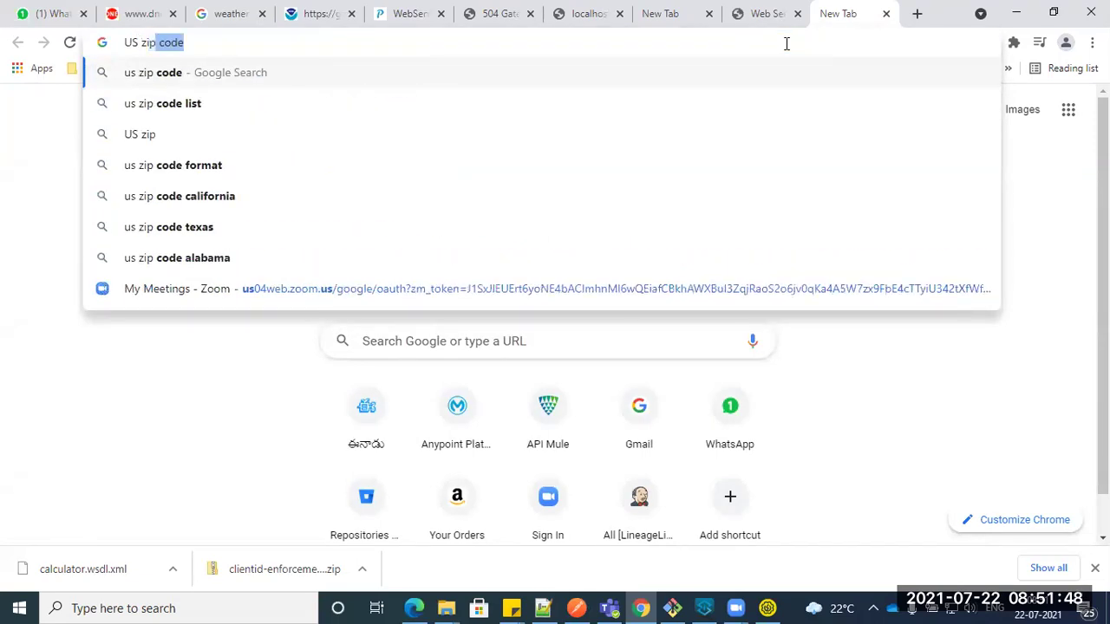
pyautogui.write('codes')
pyautogui.press('Return')
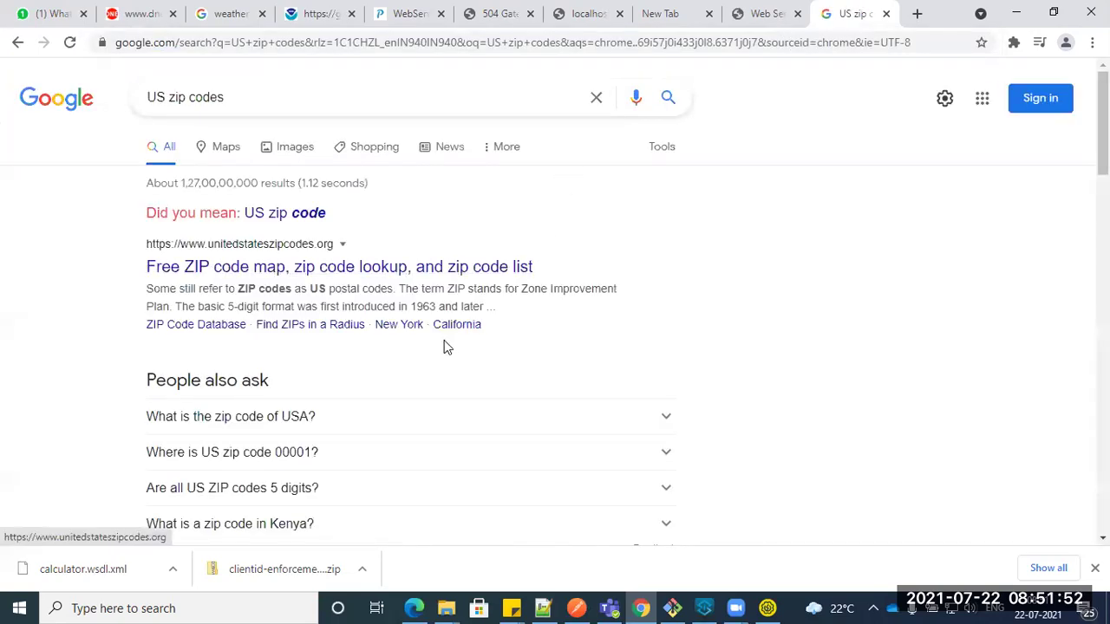
# Step: Open the unitedstateszipcodes.org result in its own tab and look up Santa Clara, CA
pyautogui.middleClick(455, 266)
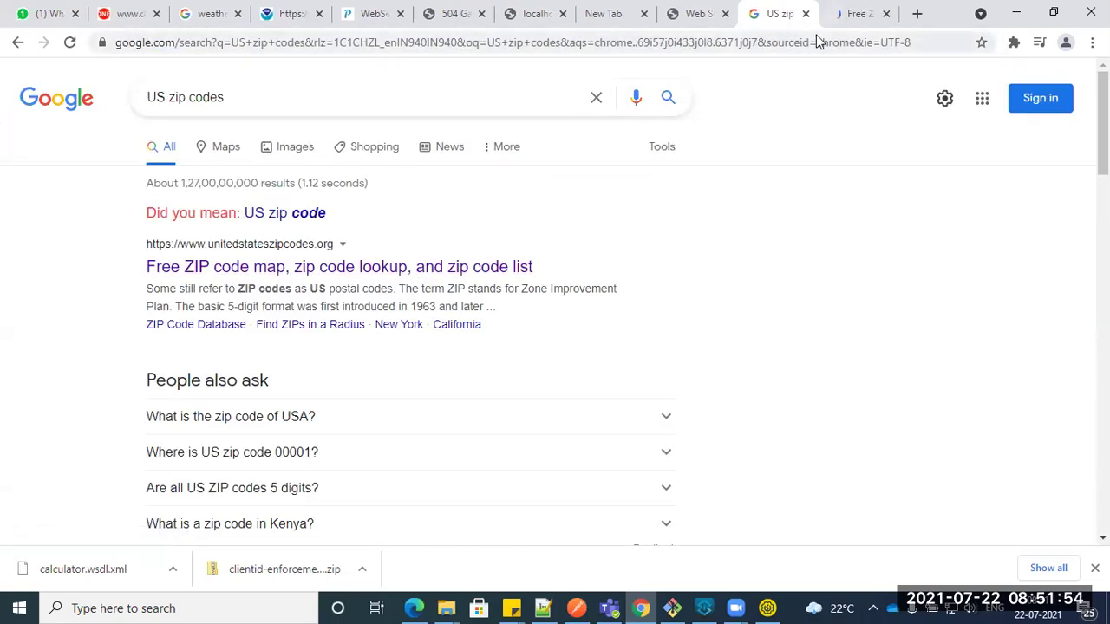
pyautogui.click(845, 14)
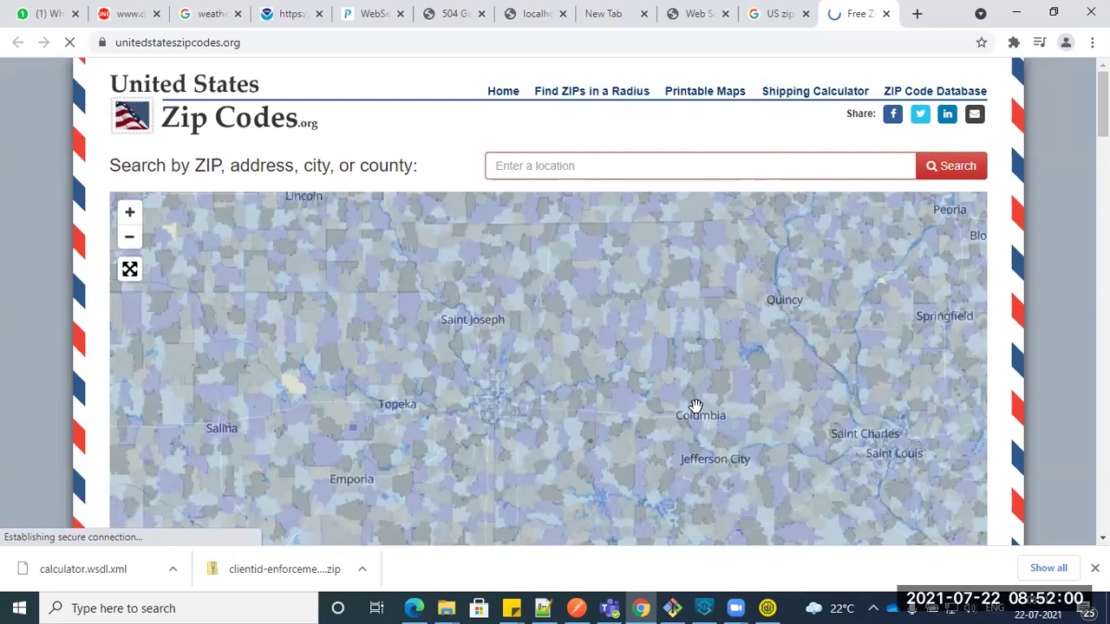
pyautogui.scroll(-2, 691, 404)
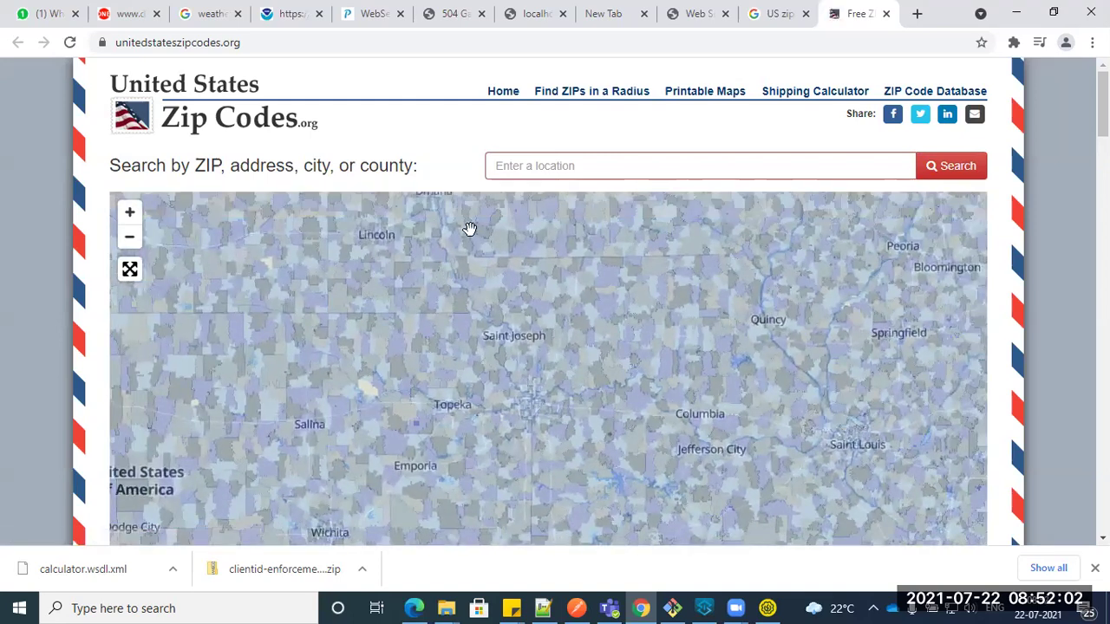
pyautogui.click(557, 170)
pyautogui.write('san')
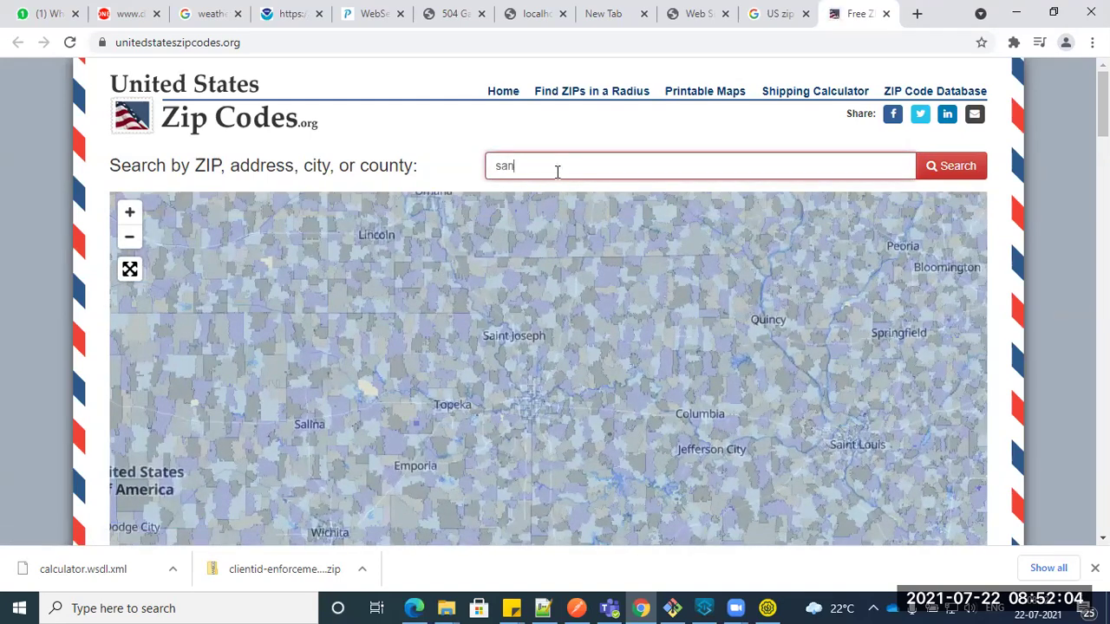
pyautogui.write('ta')
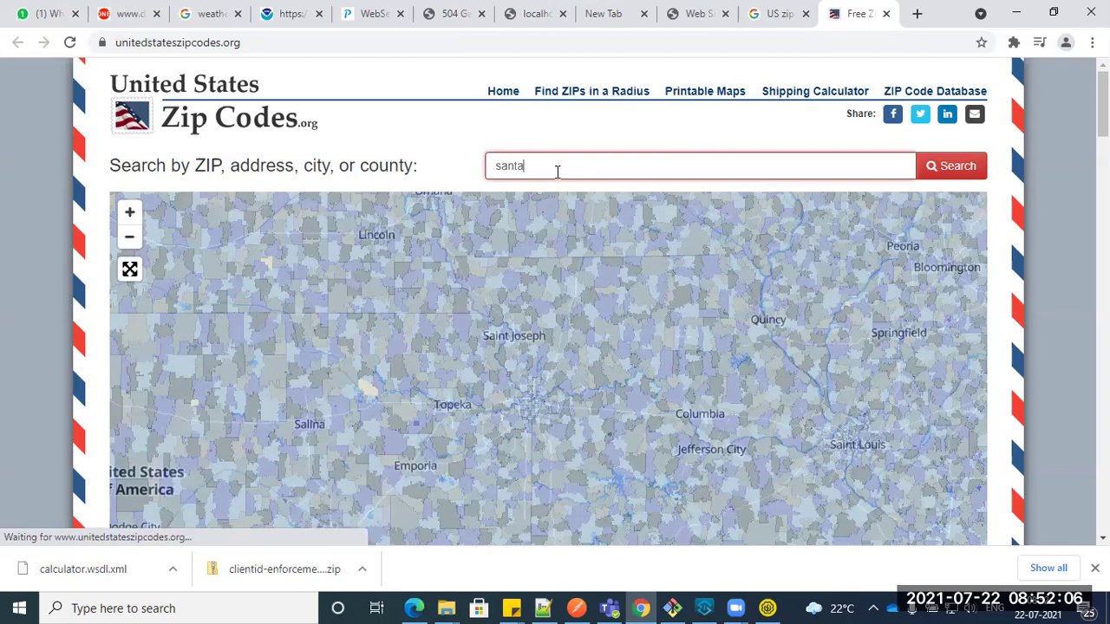
pyautogui.click(543, 193)
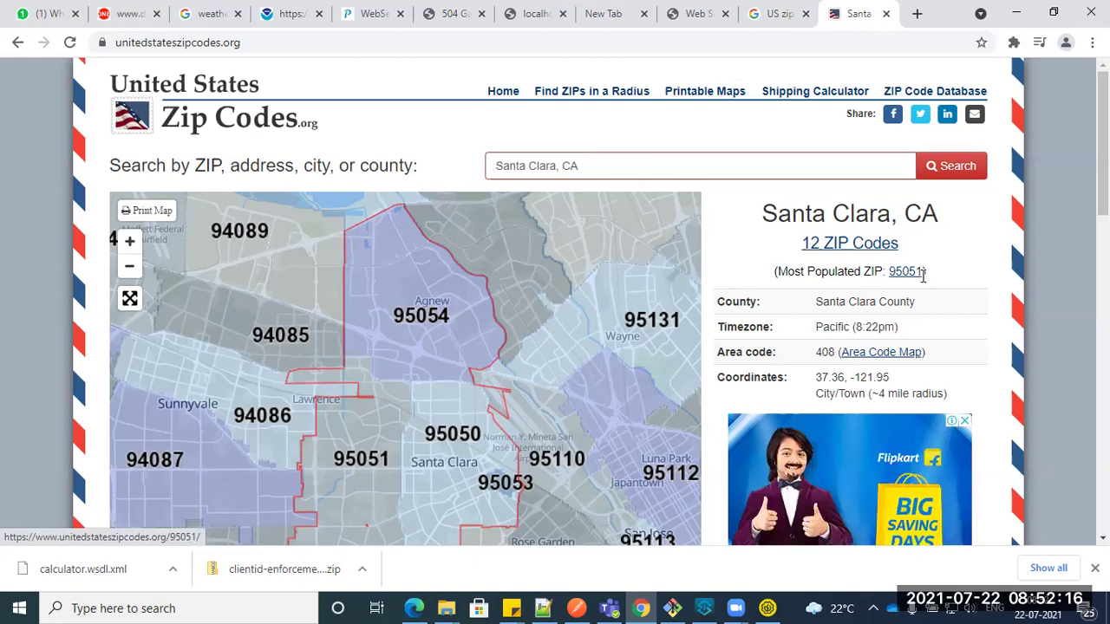
# Step: Copy Santa Clara's most populated ZIP code and invoke the LookupCity operation with zip 95051
pyautogui.moveTo(918, 278); pyautogui.dragTo(893, 276)
pyautogui.hotkey('ctrl', 'c')
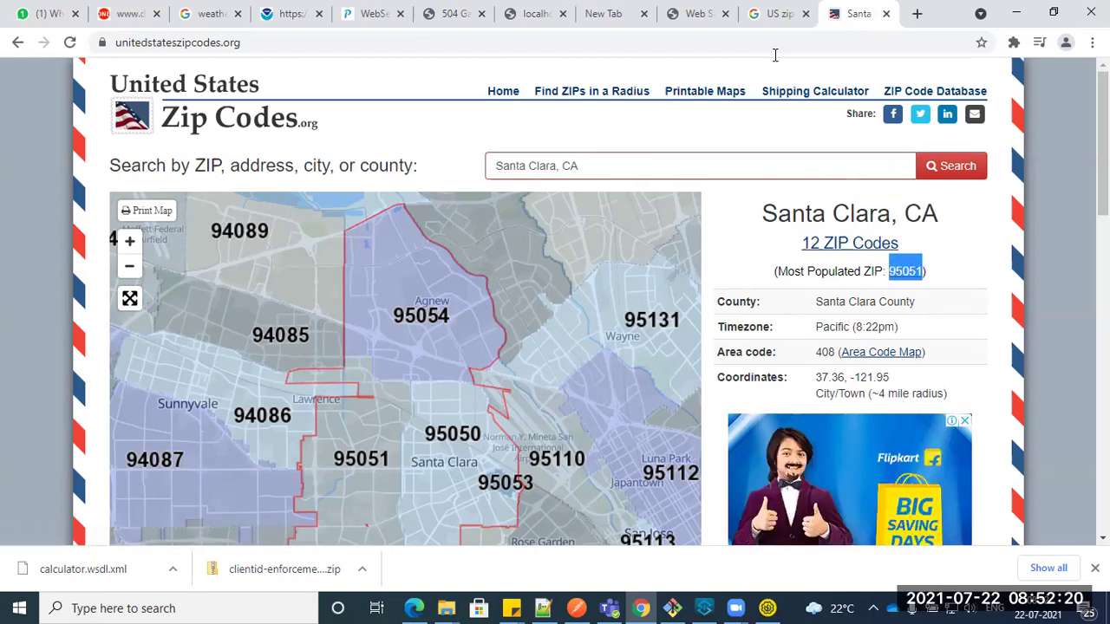
pyautogui.click(779, 14)
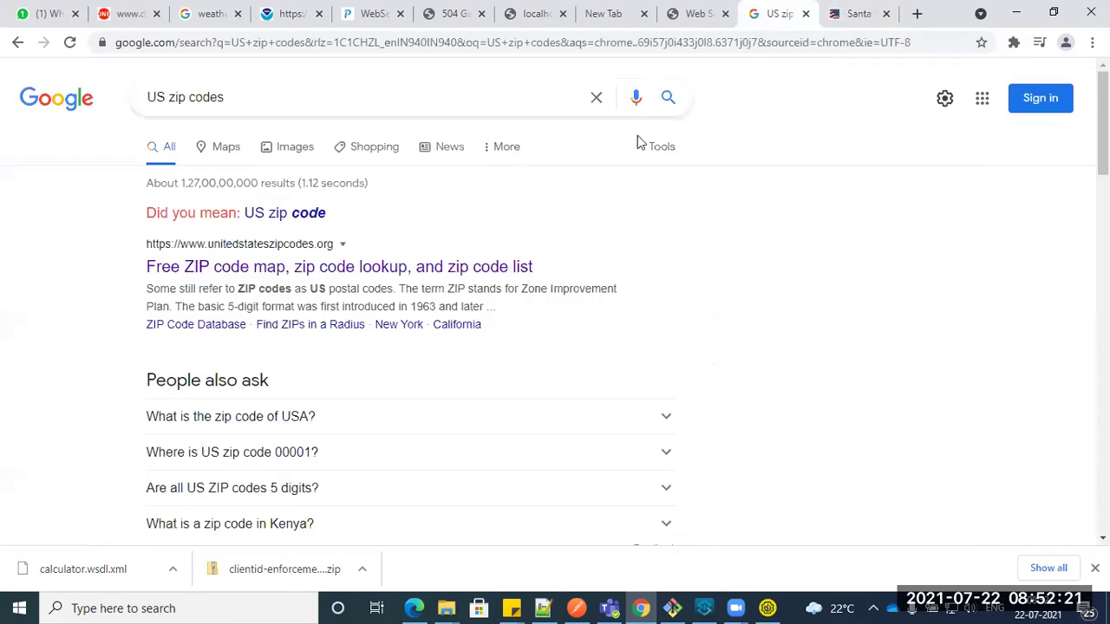
pyautogui.click(667, 17)
pyautogui.click(203, 276)
pyautogui.hotkey('ctrl', 'a')
pyautogui.hotkey('ctrl', 'v')
pyautogui.click(217, 296)
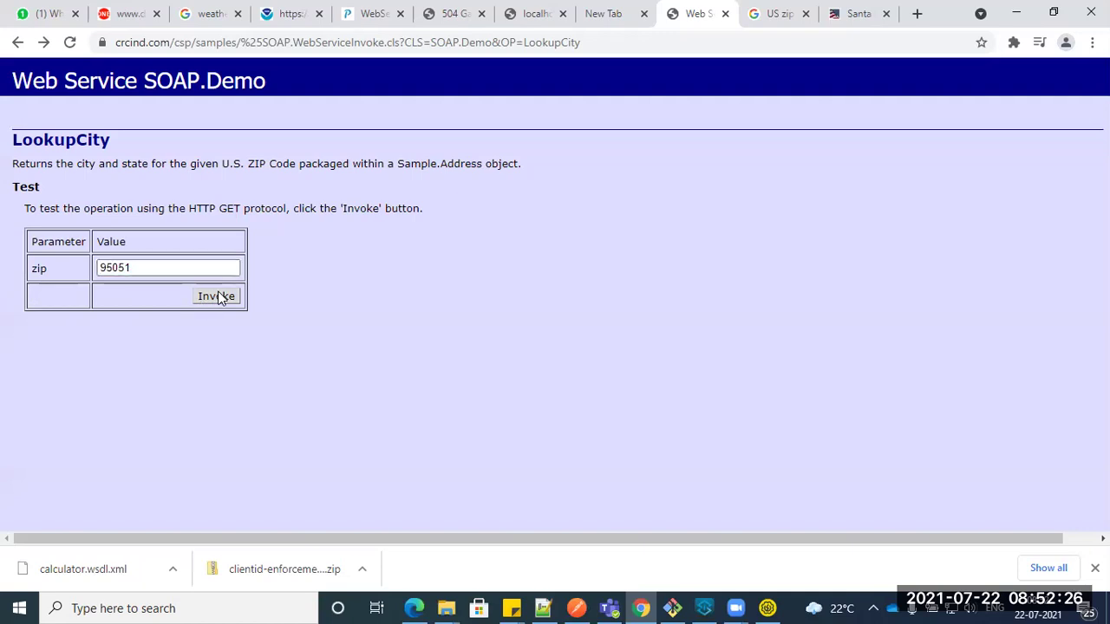
# Step: Examine the City and State values and the full SOAP envelope in the LookupCity response
pyautogui.moveTo(94, 152); pyautogui.dragTo(169, 154)
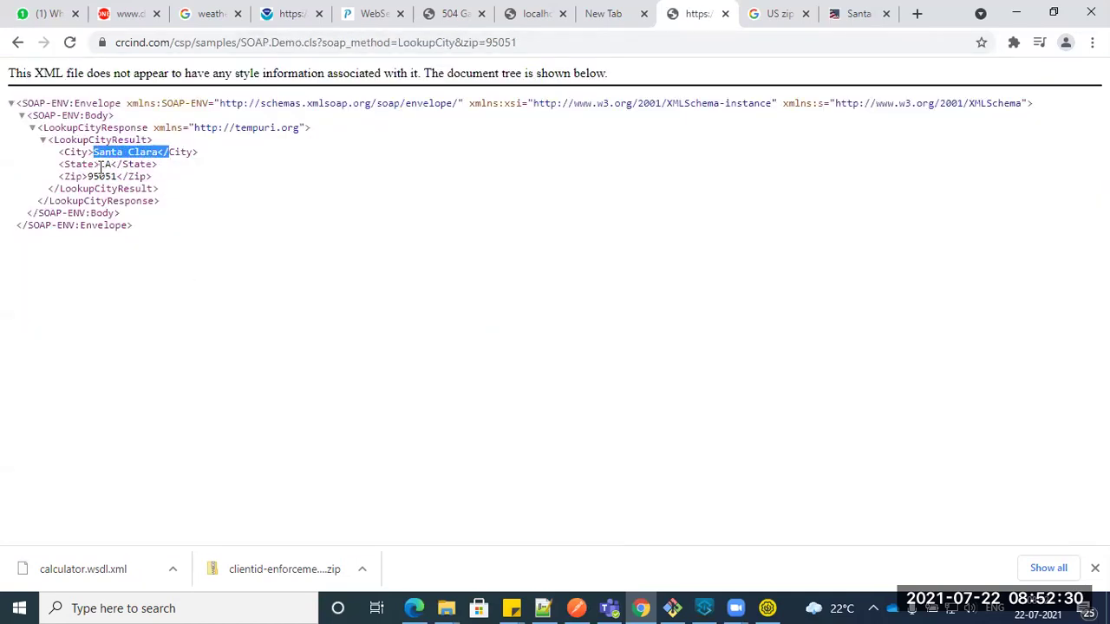
pyautogui.moveTo(98, 165); pyautogui.dragTo(117, 164)
pyautogui.moveTo(137, 243); pyautogui.dragTo(2, 98)
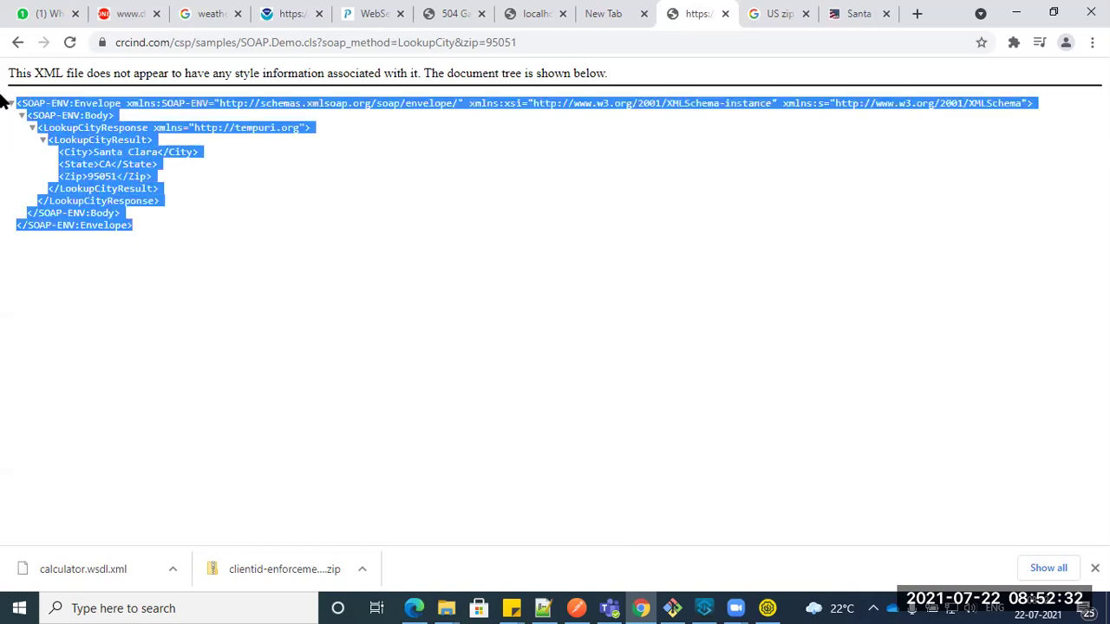
pyautogui.click(204, 233)
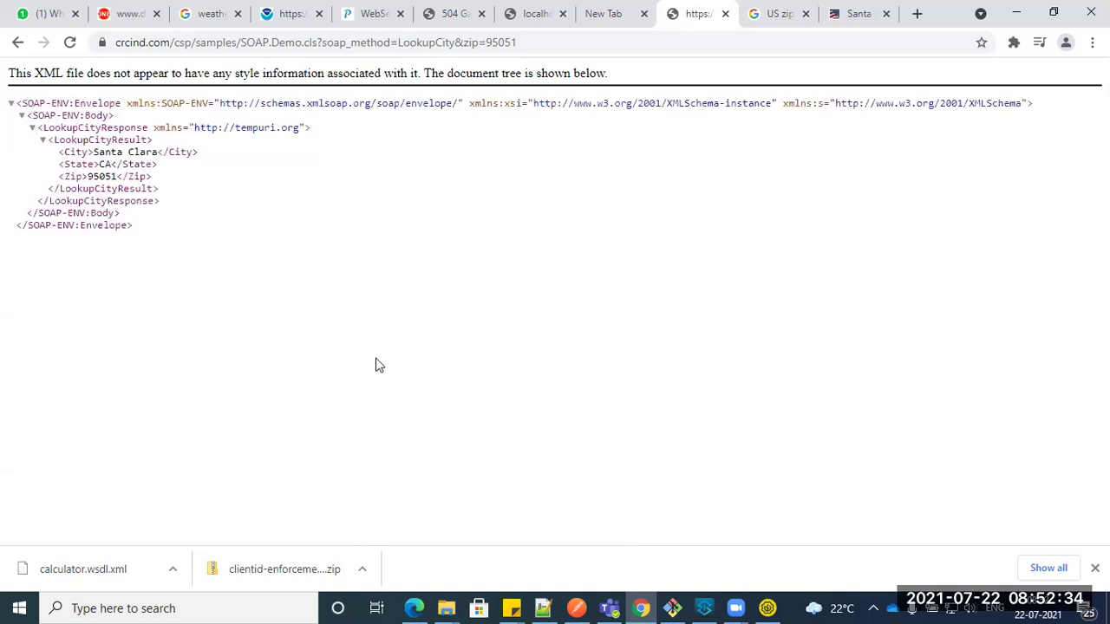
pyautogui.click(704, 608)
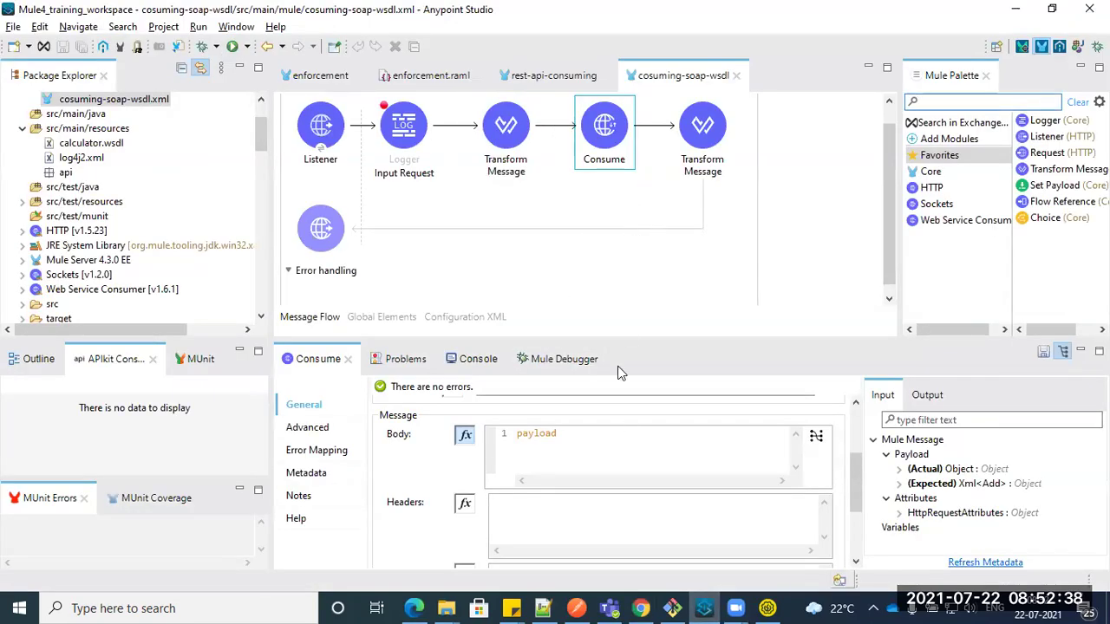
pyautogui.hotkey('alt', 'Tab')
pyautogui.moveTo(166, 225); pyautogui.dragTo(39, 108)
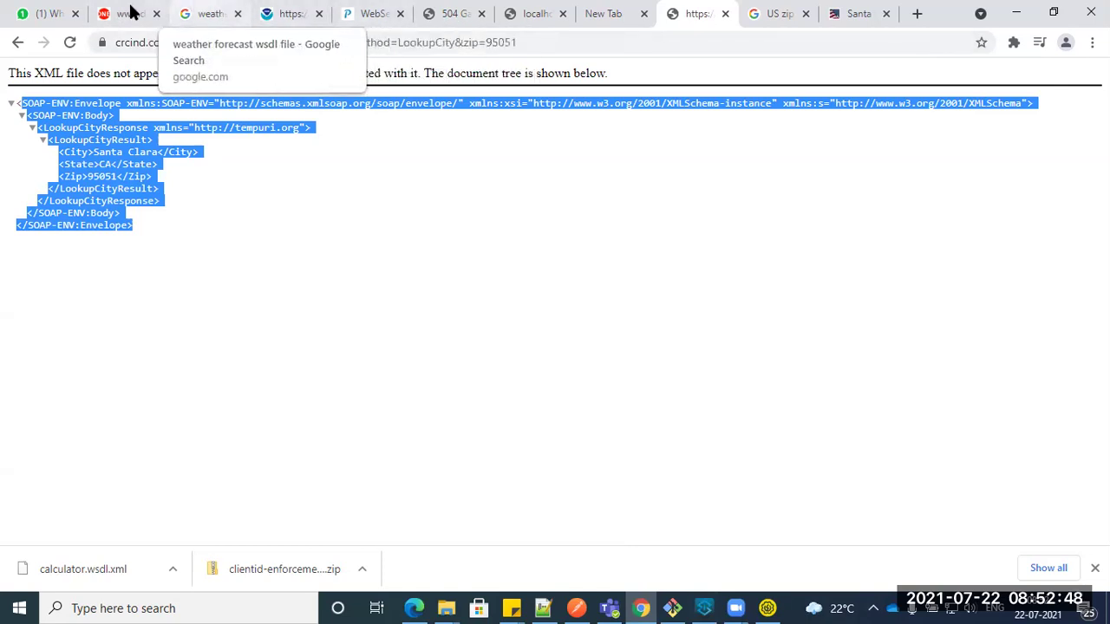
# Step: Bring up the calculator WSDL page, and switch to Notepad++ to review the DataWeave script for the Add request
pyautogui.click(128, 14)
pyautogui.click(543, 608)
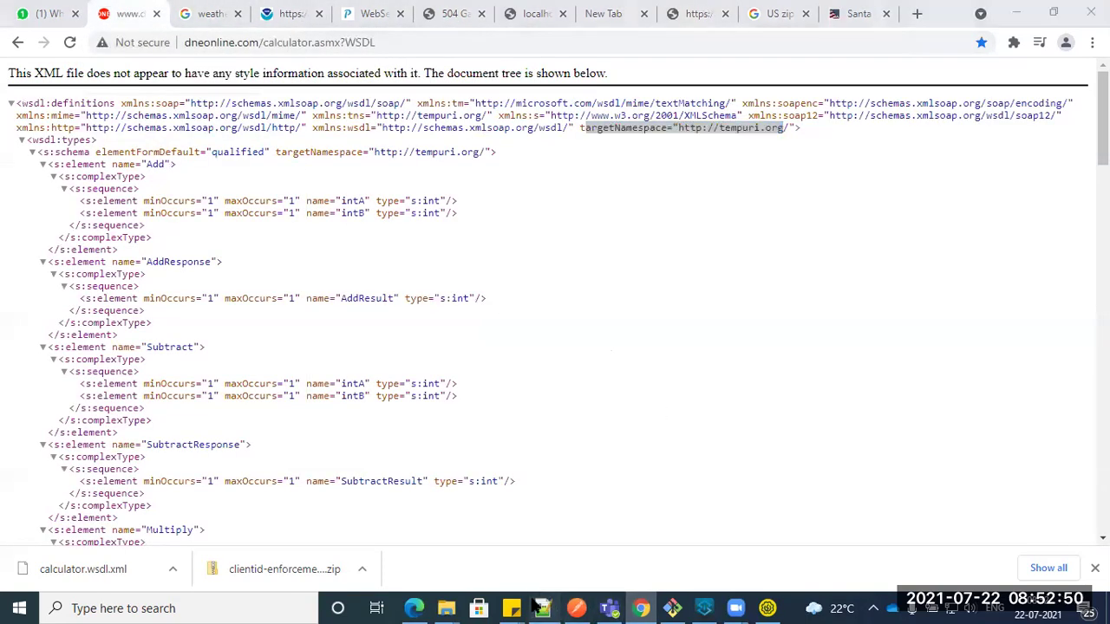
pyautogui.click(426, 378)
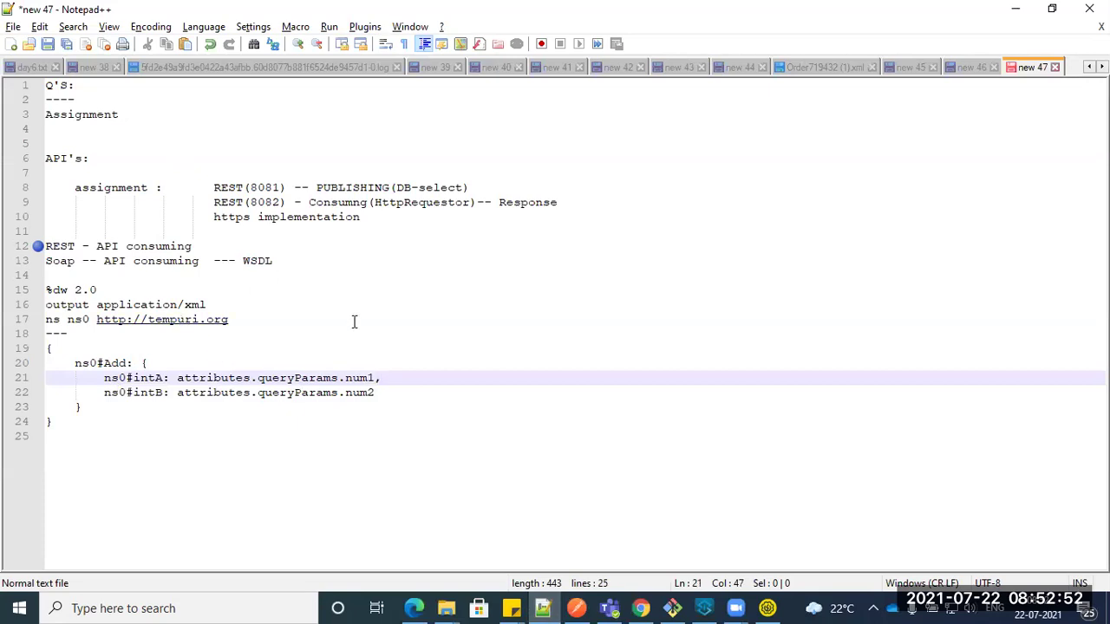
pyautogui.click(68, 408)
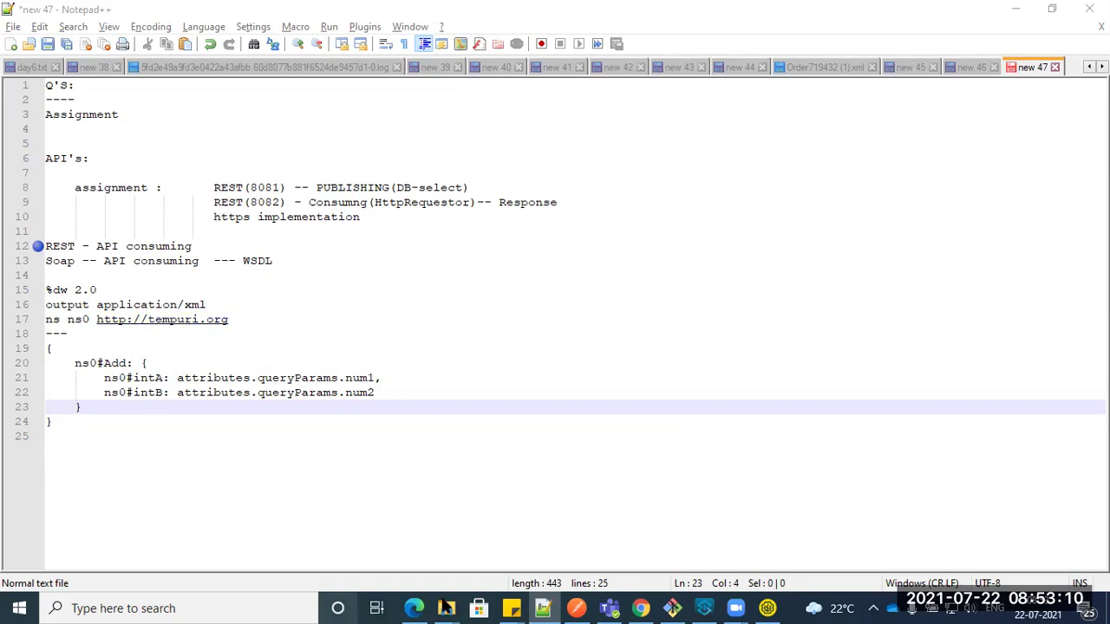
# Step: Review the RAML specification, Exchange publishing and Mule project steps in the new 46 notes, and switch to Anypoint Studio
pyautogui.click(962, 67)
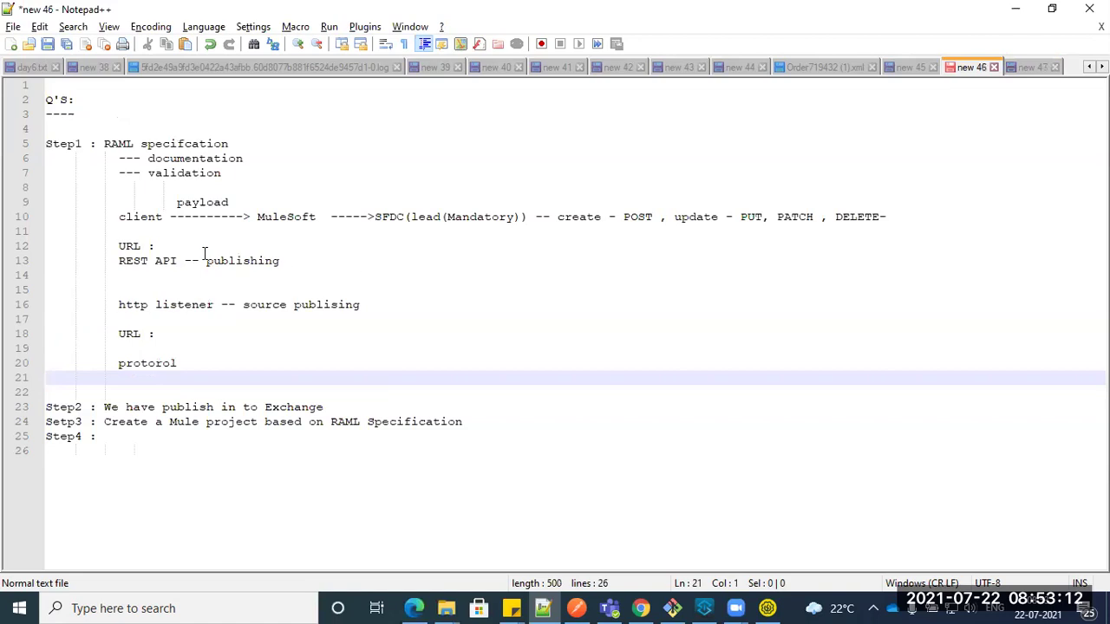
pyautogui.moveTo(274, 217); pyautogui.dragTo(689, 218)
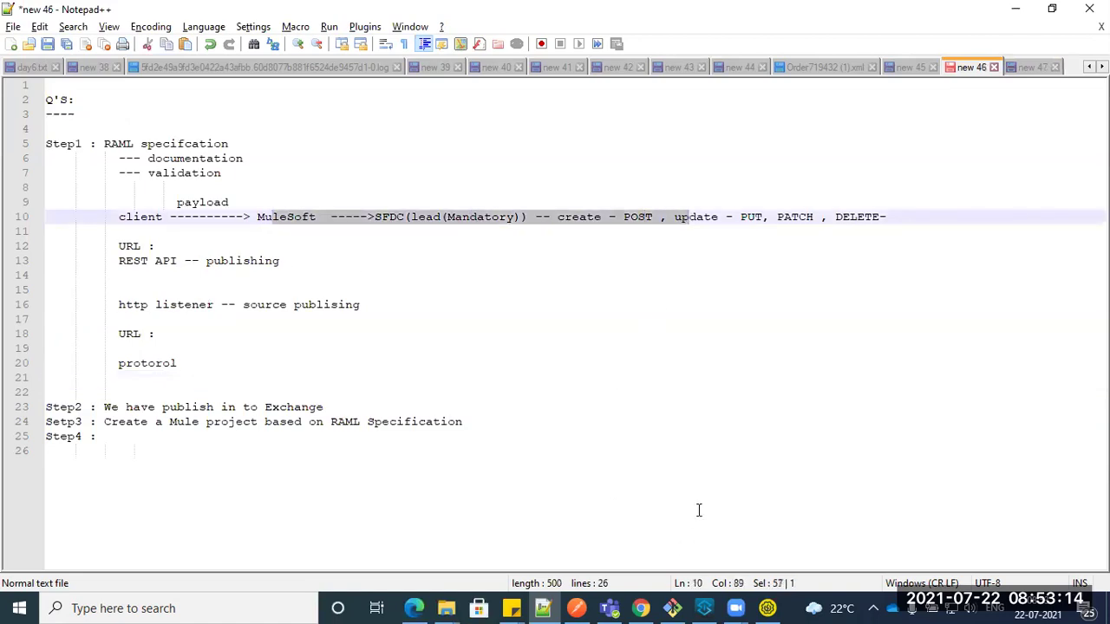
pyautogui.moveTo(90, 407); pyautogui.dragTo(381, 436)
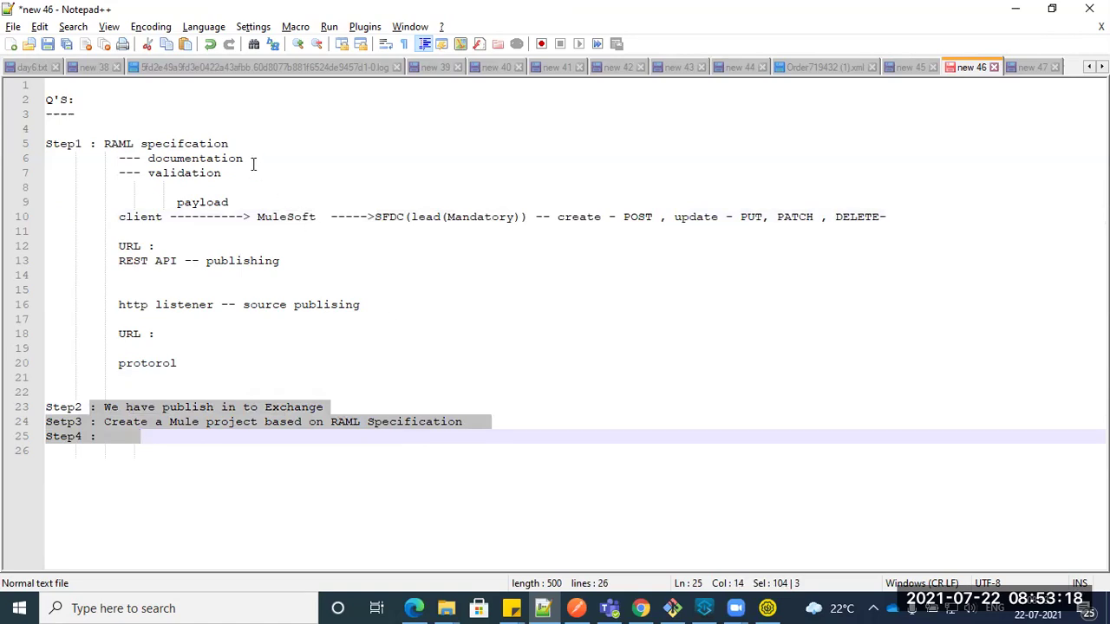
pyautogui.moveTo(116, 109); pyautogui.dragTo(232, 422)
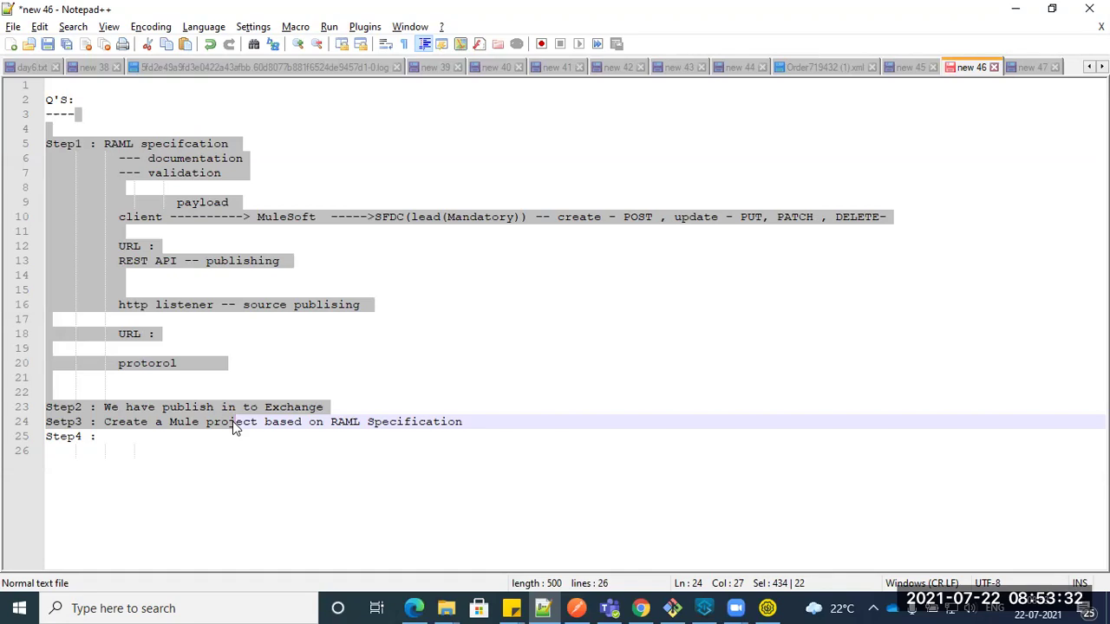
pyautogui.click(390, 323)
pyautogui.moveTo(104, 144); pyautogui.dragTo(257, 334)
pyautogui.click(703, 608)
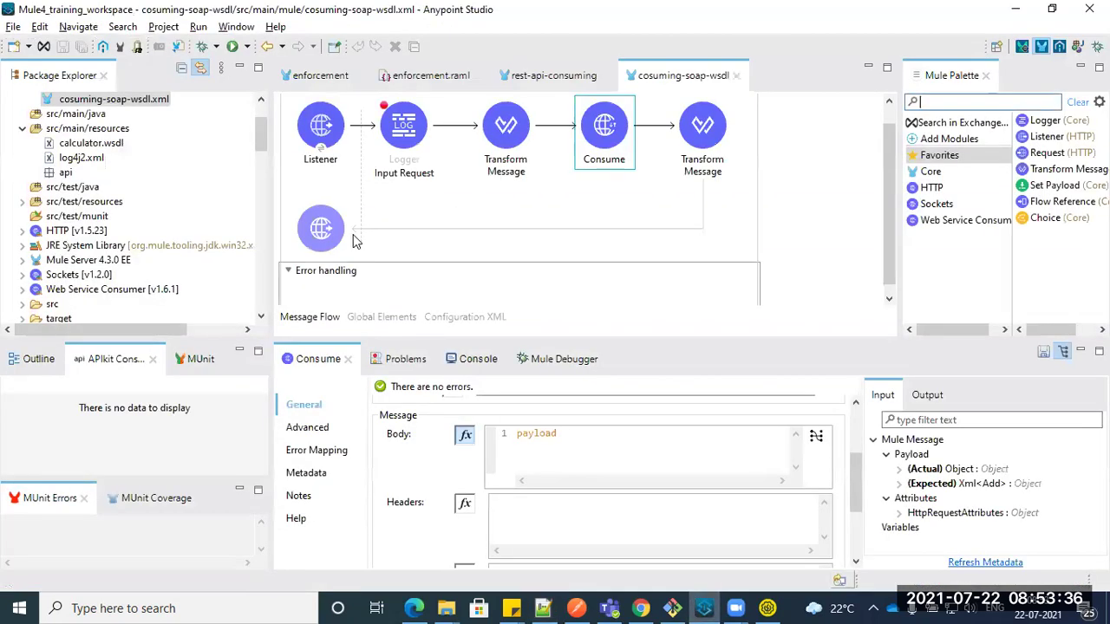
# Step: Bring up the console of the running cosuming-soap-wsdl application and clear its log output
pyautogui.scroll(1, 426, 212)
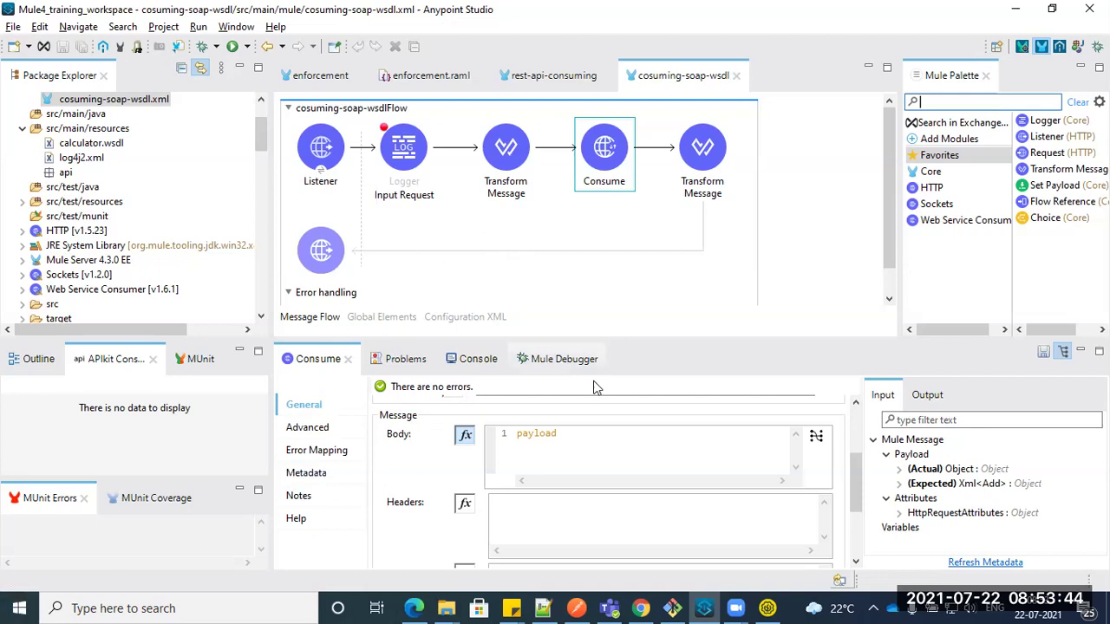
pyautogui.click(484, 361)
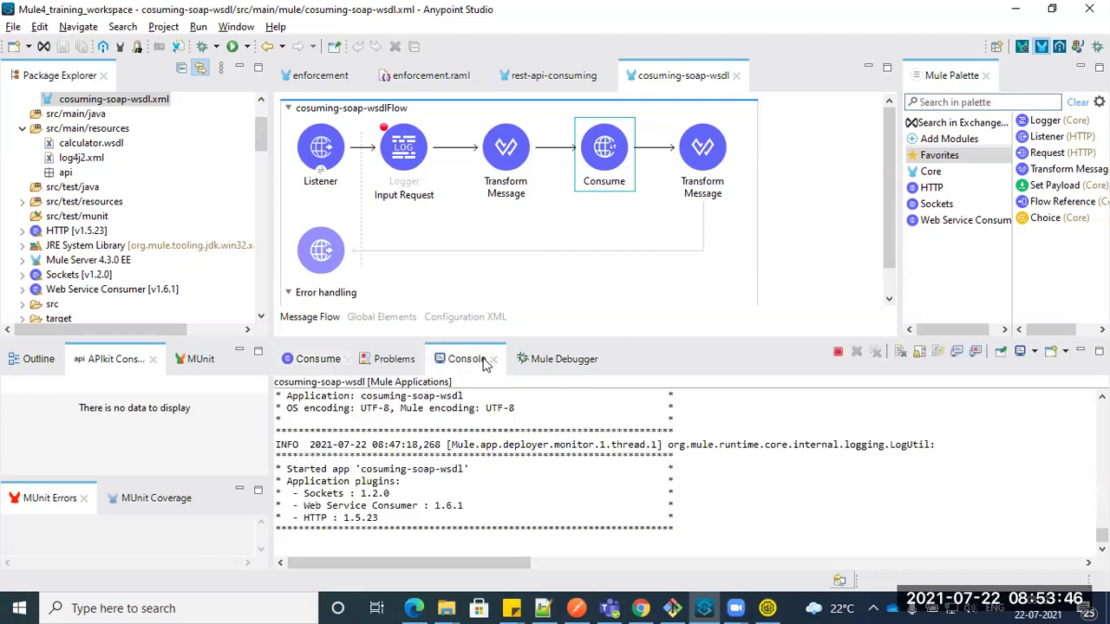
pyautogui.click(900, 351)
# Step: Switch to Notepad++, review the Step1 RAML specification notes in new 46, and bring up the new 47 notes
pyautogui.click(543, 608)
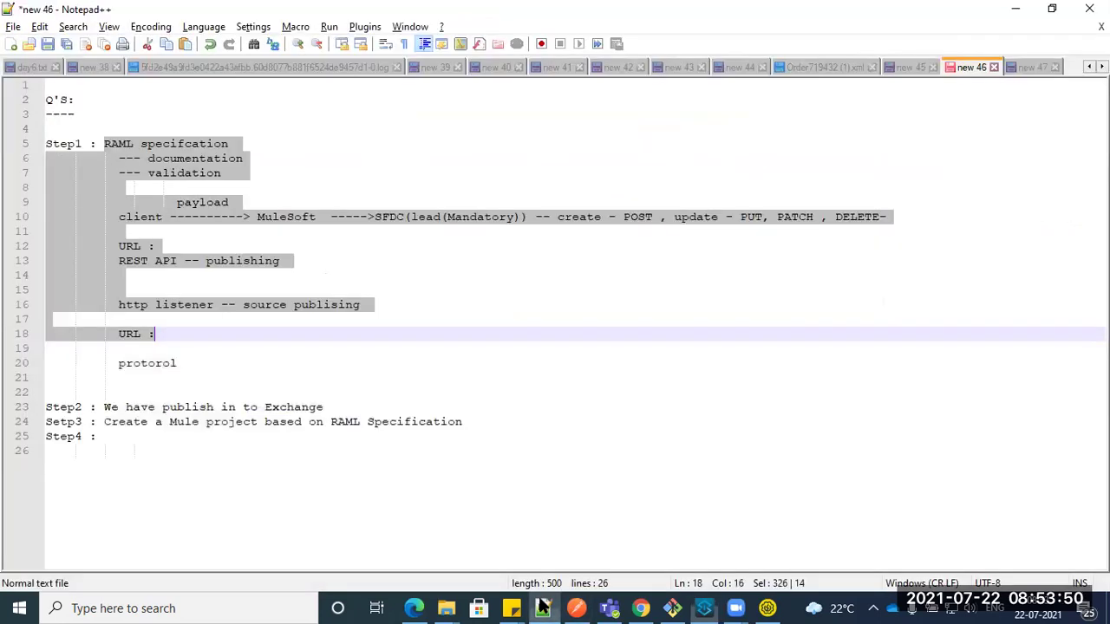
pyautogui.click(612, 178)
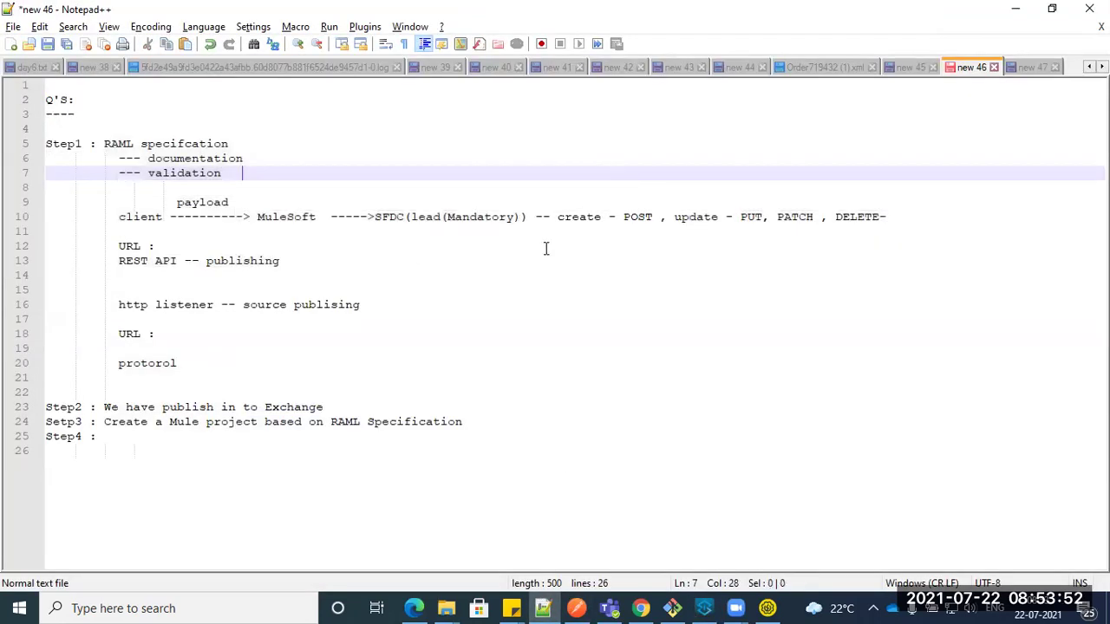
pyautogui.moveTo(92, 143); pyautogui.dragTo(272, 379)
pyautogui.click(545, 395)
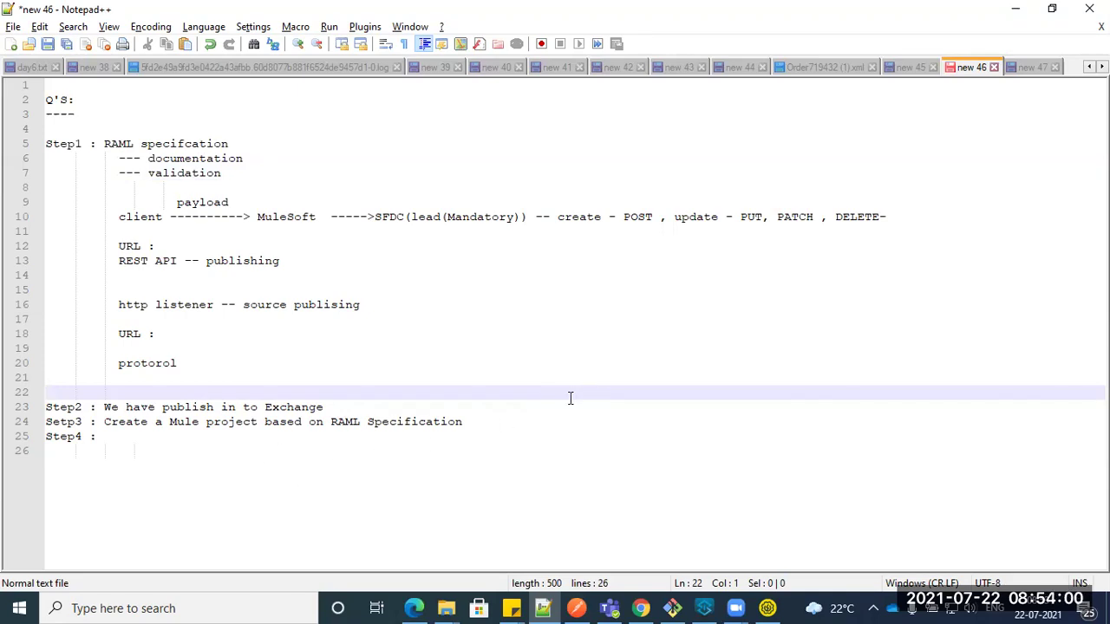
pyautogui.click(1023, 67)
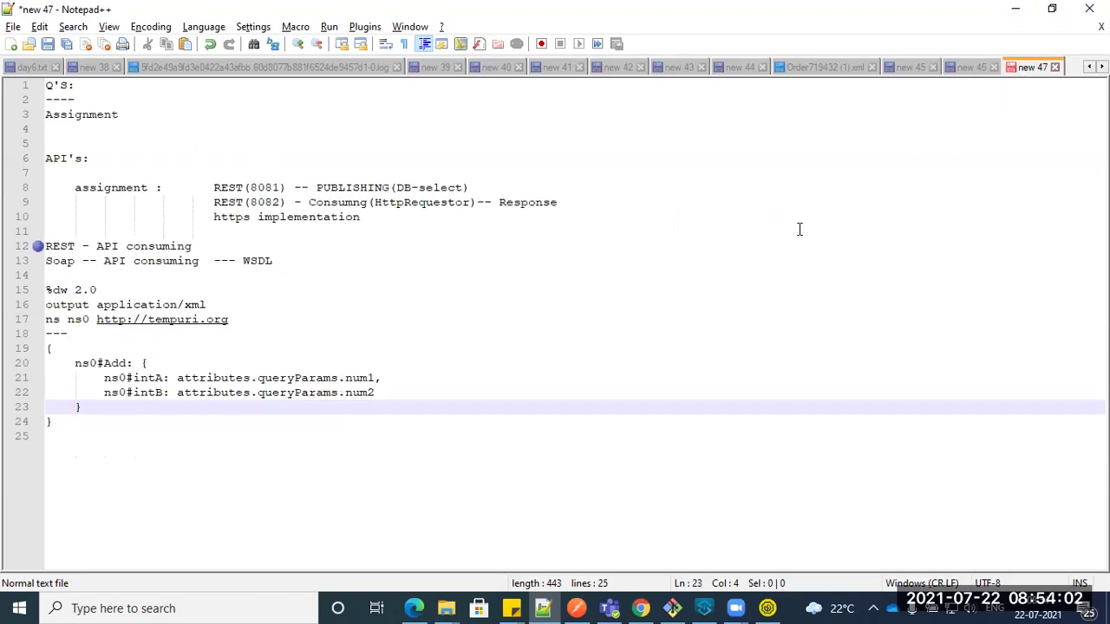